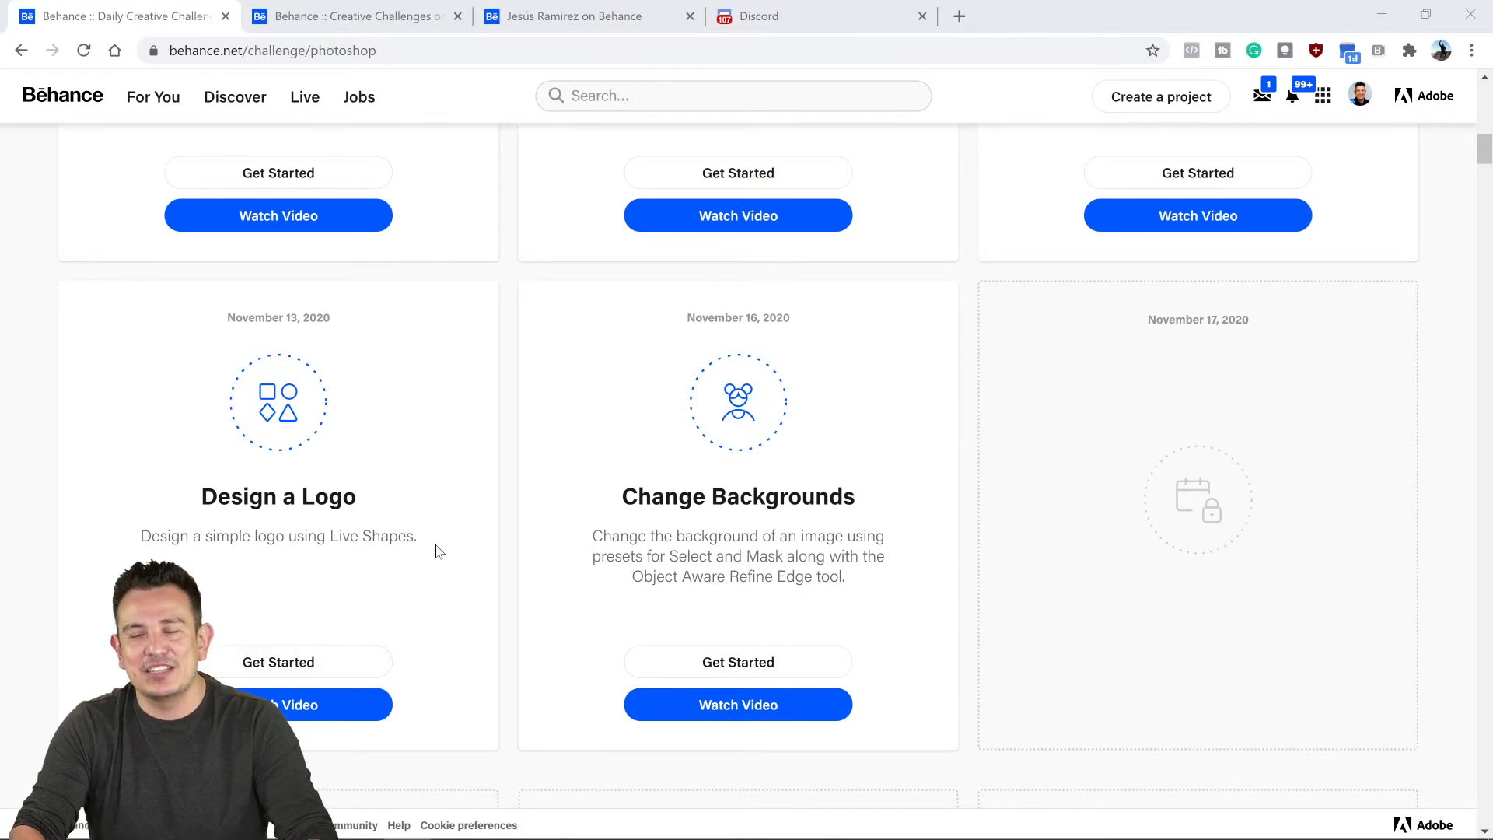
- Switch to the logo document in Photoshop and toggle the Sketch layer's visibility off and back on
scroll(438, 551, "up", 15)
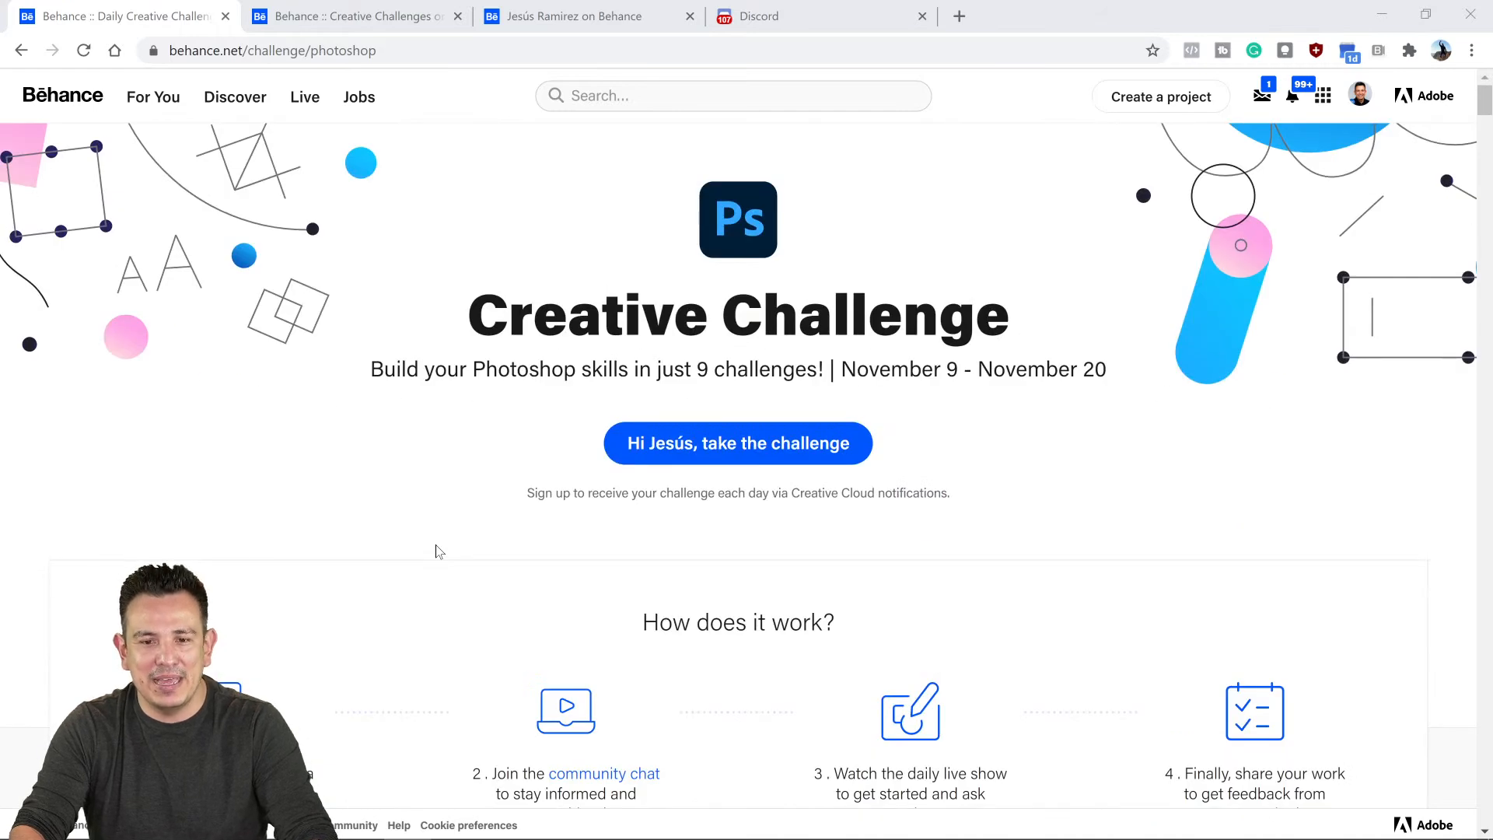
mouse_move(362, 831)
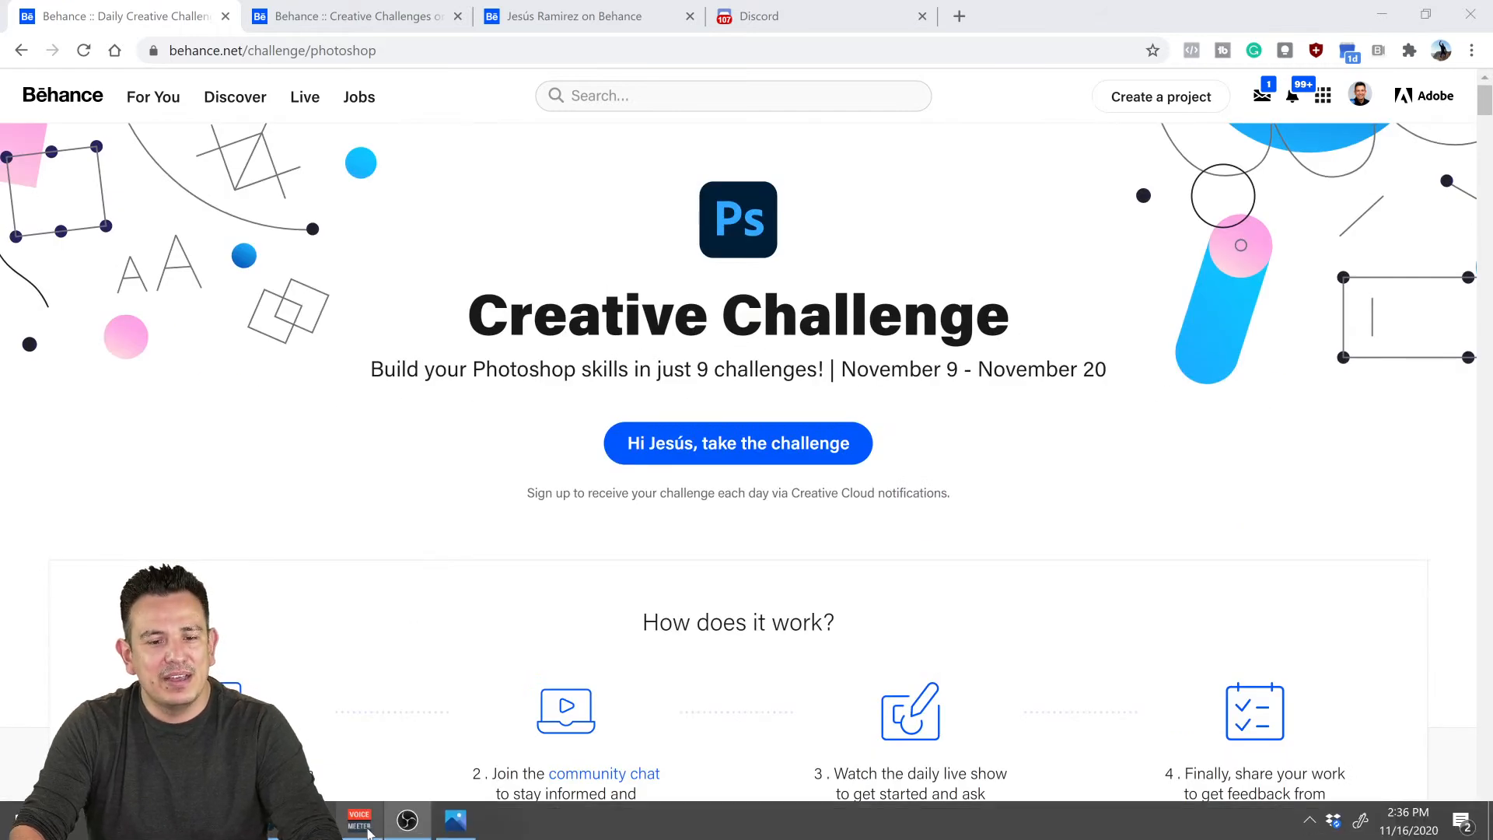
left_click(455, 820)
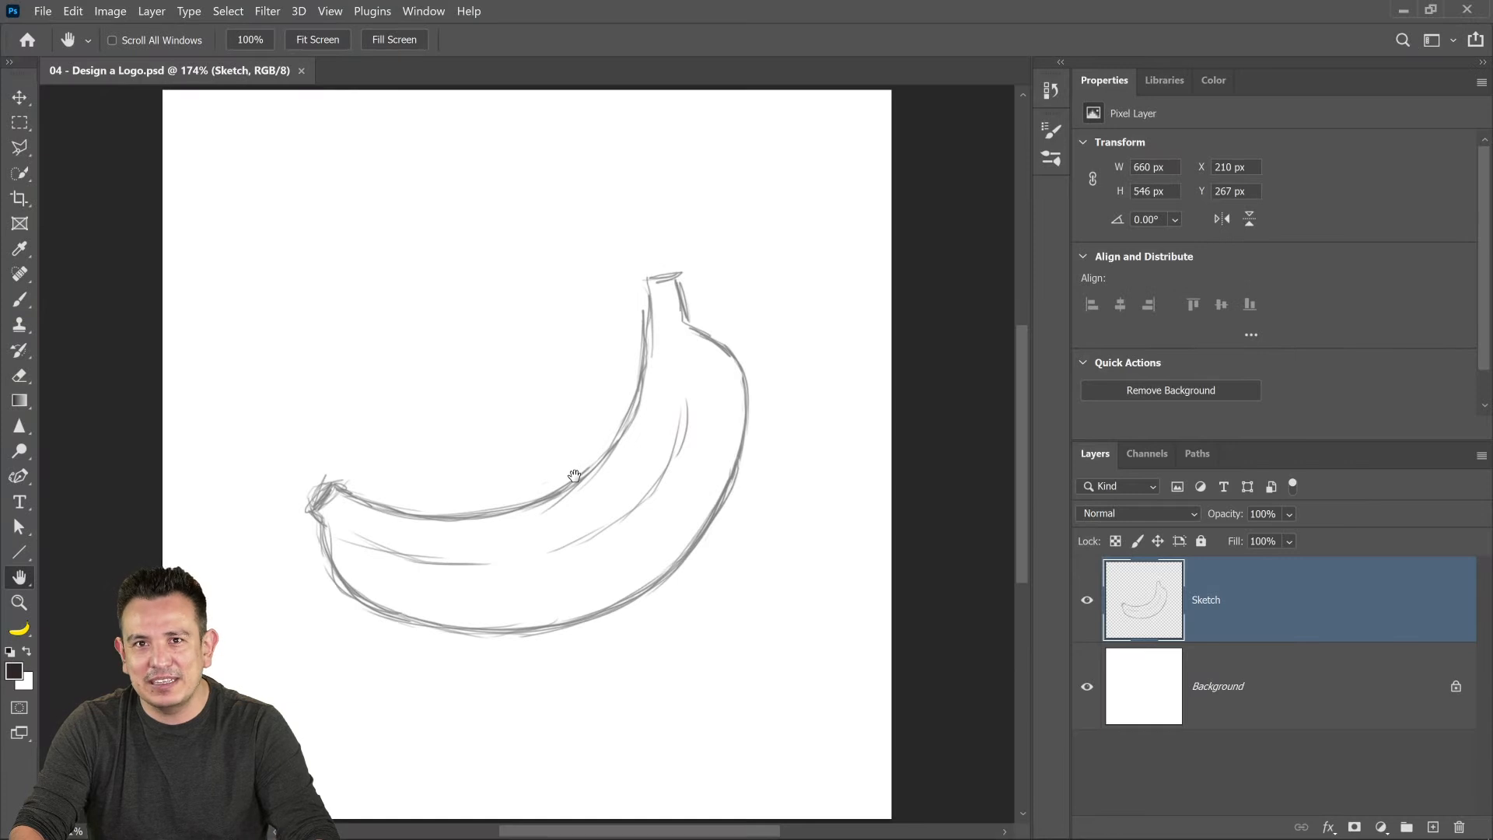
left_click(1087, 614)
left_click(1088, 613)
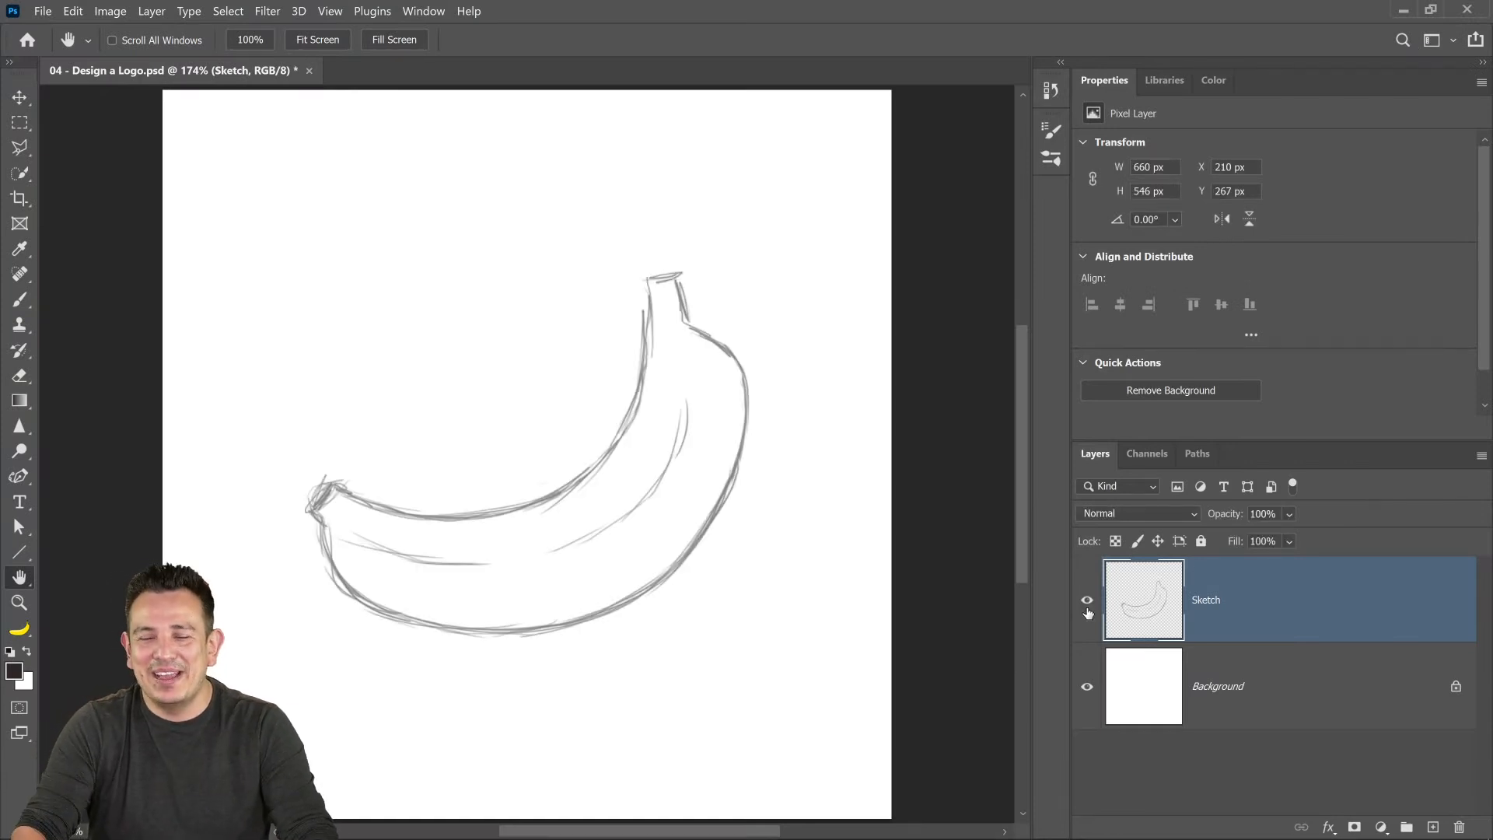
- Open the toolbar customization dialog to review the available tools and close it
left_click(20, 627)
left_click(20, 576)
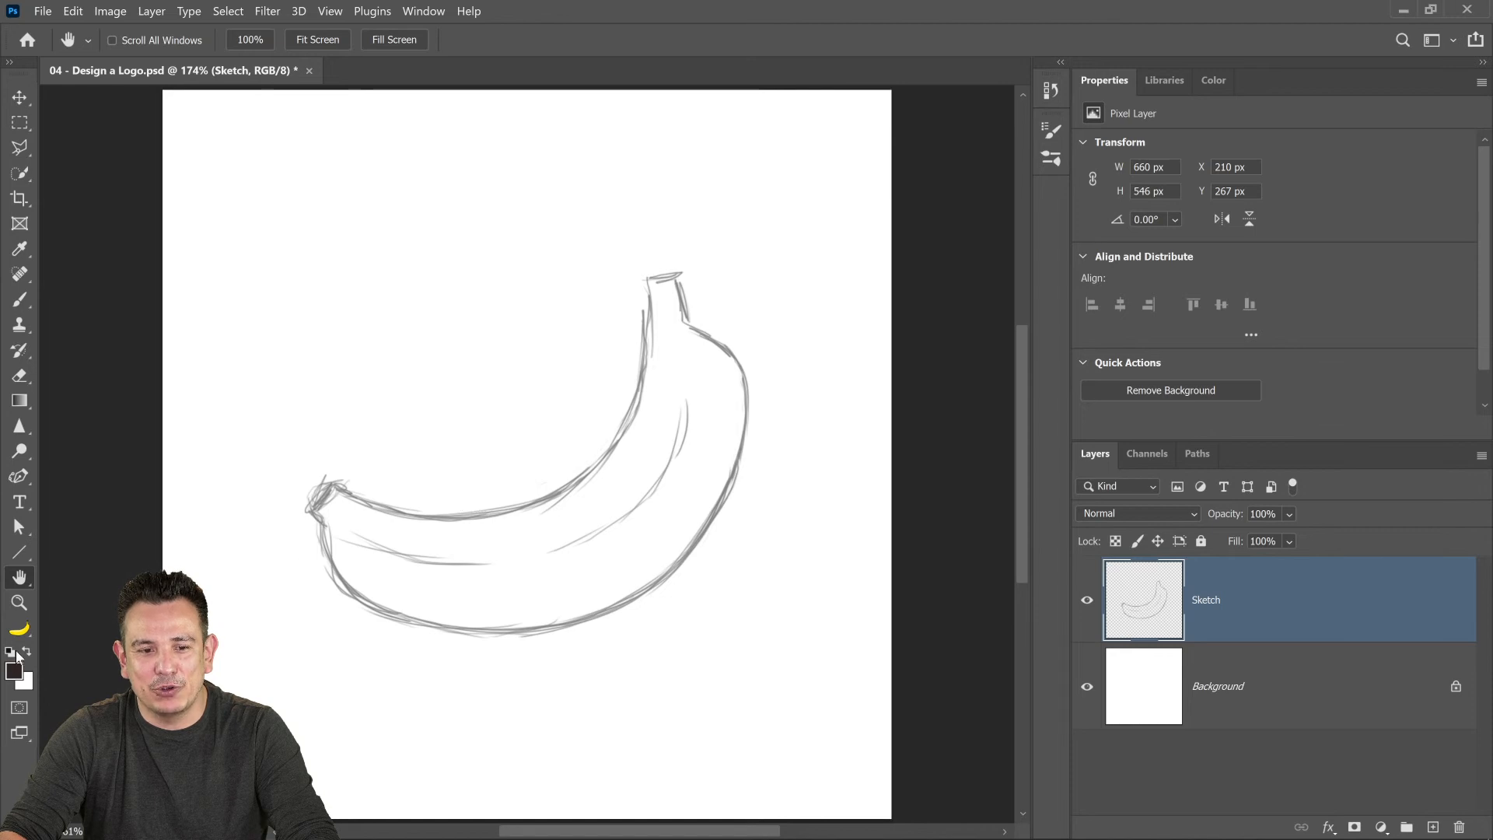
left_click(19, 630)
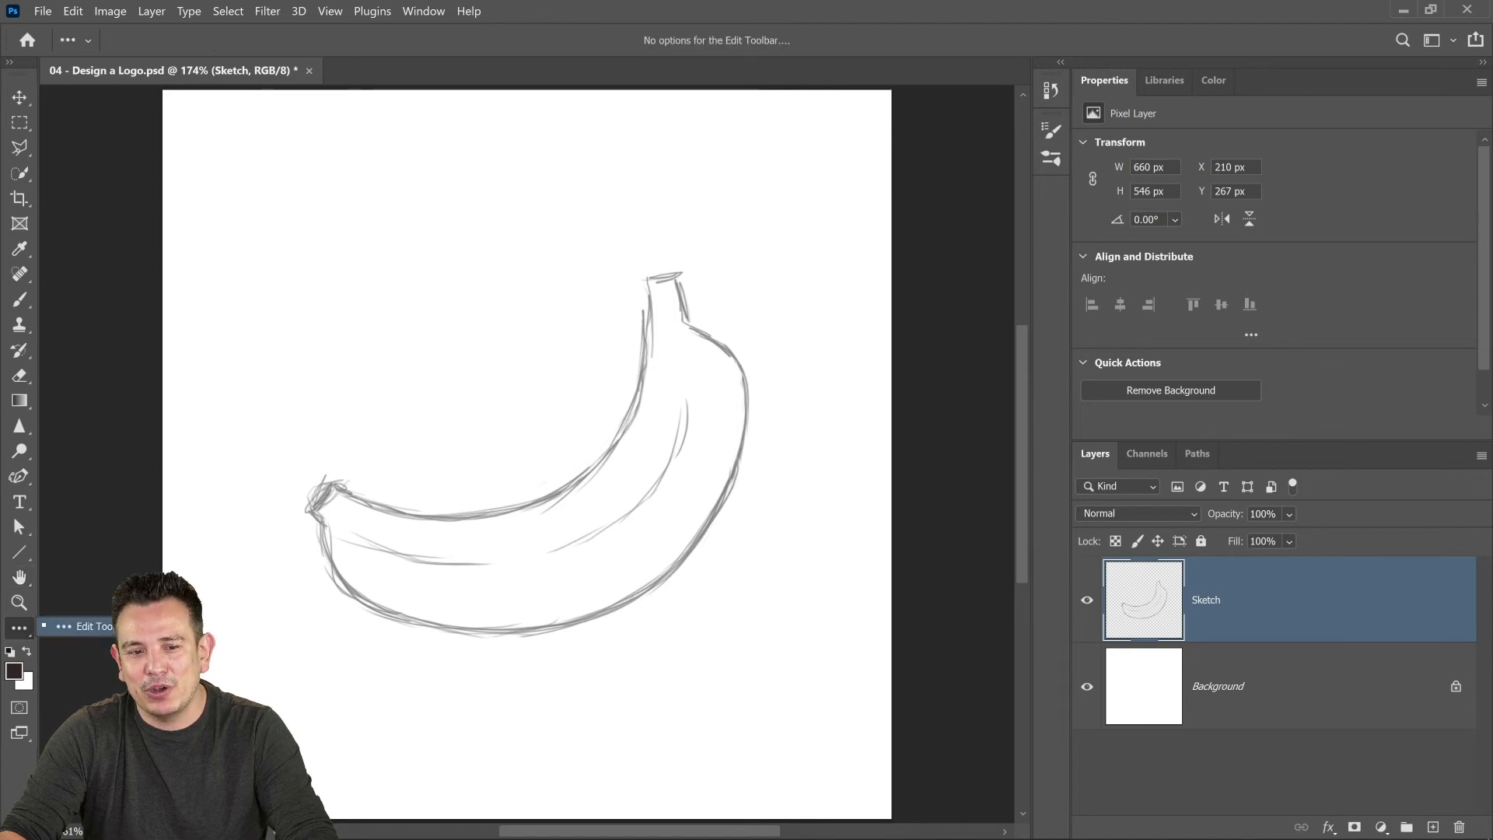
left_click(95, 627)
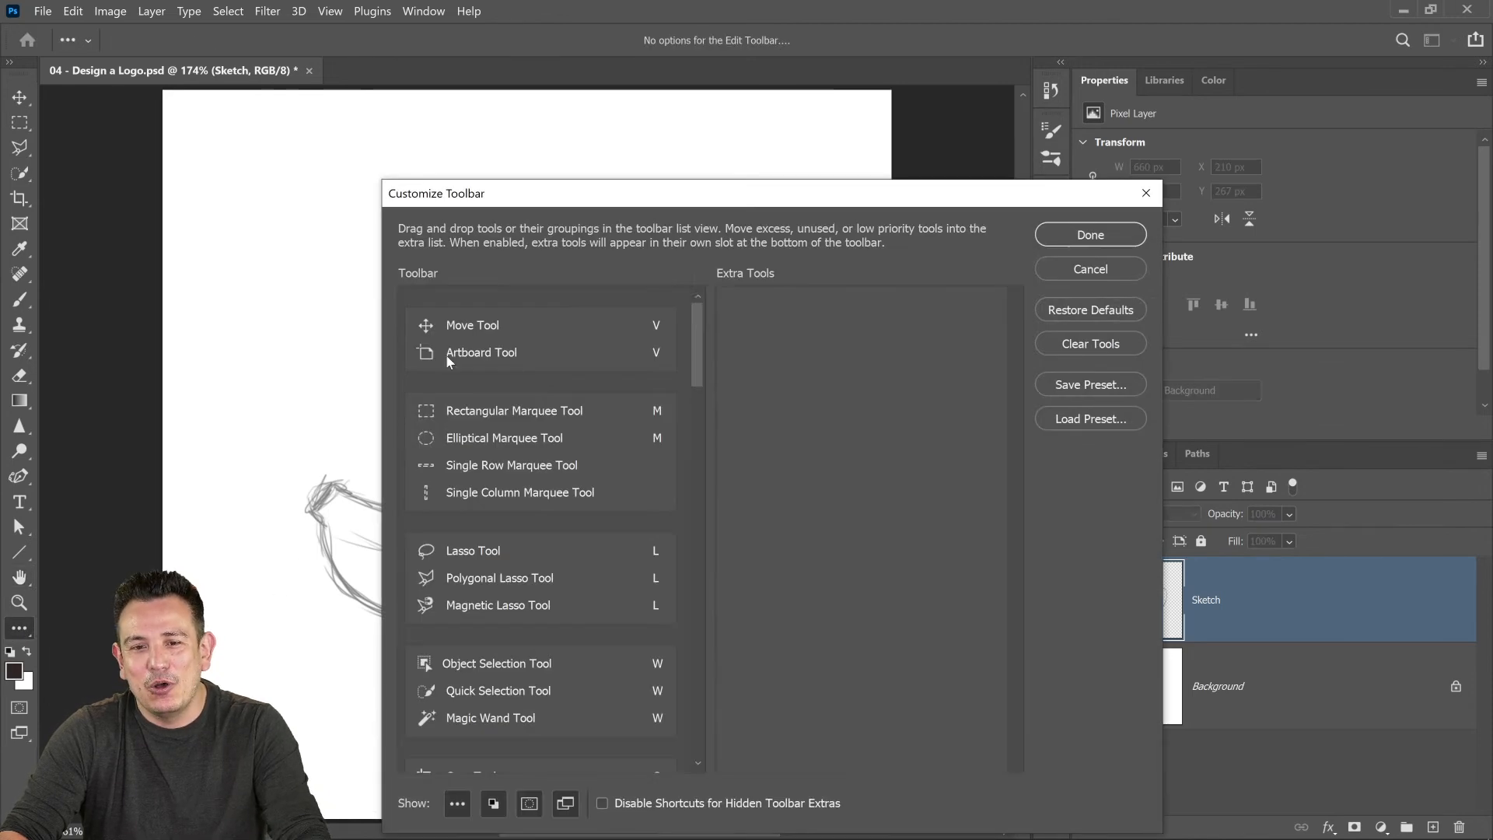
left_click(1090, 235)
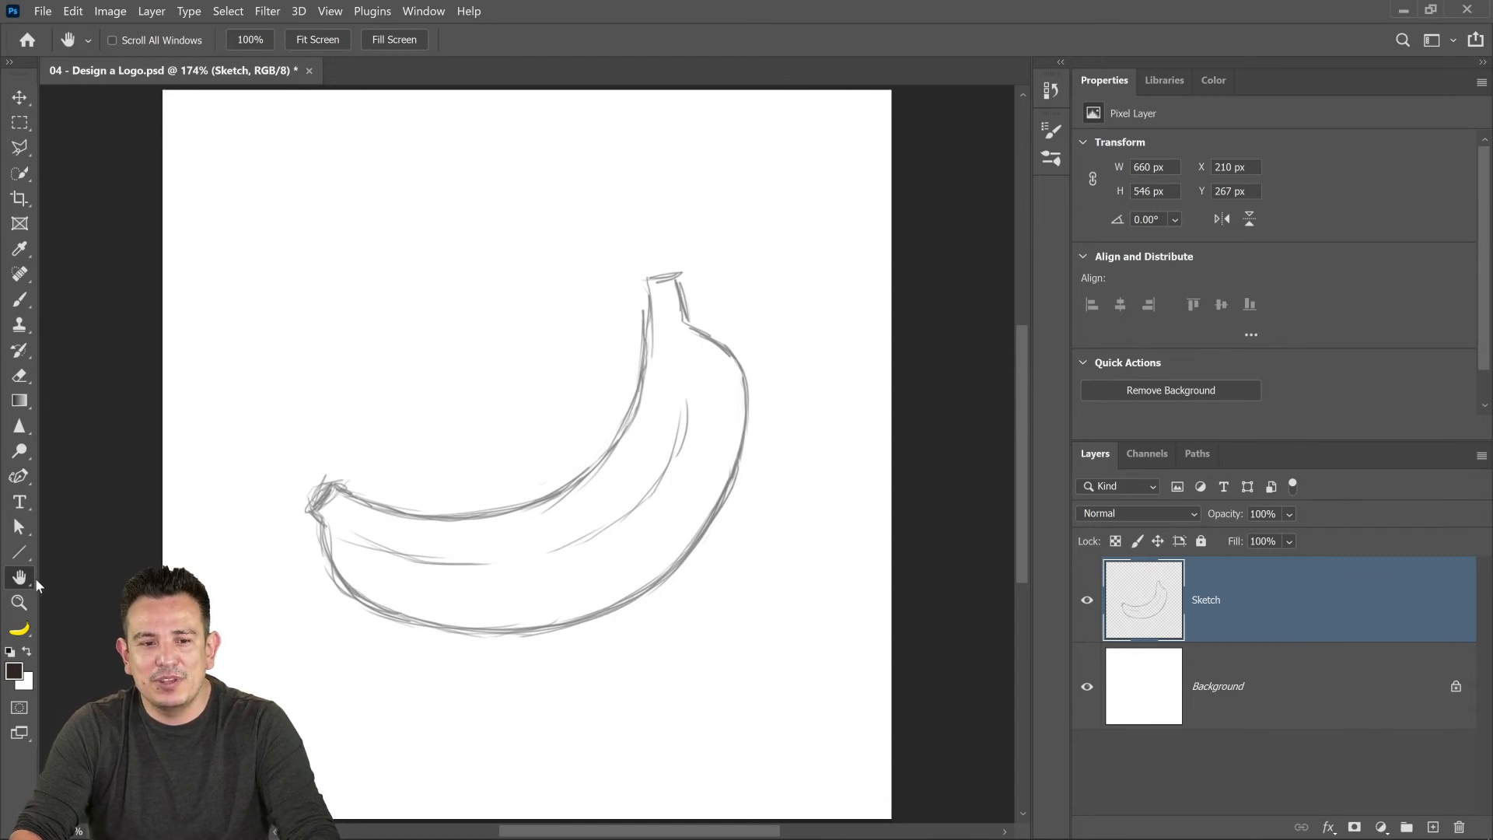
- Draw a triangle shape about 357 by 394 px over the banana sketch with the Triangle tool
left_click(19, 552)
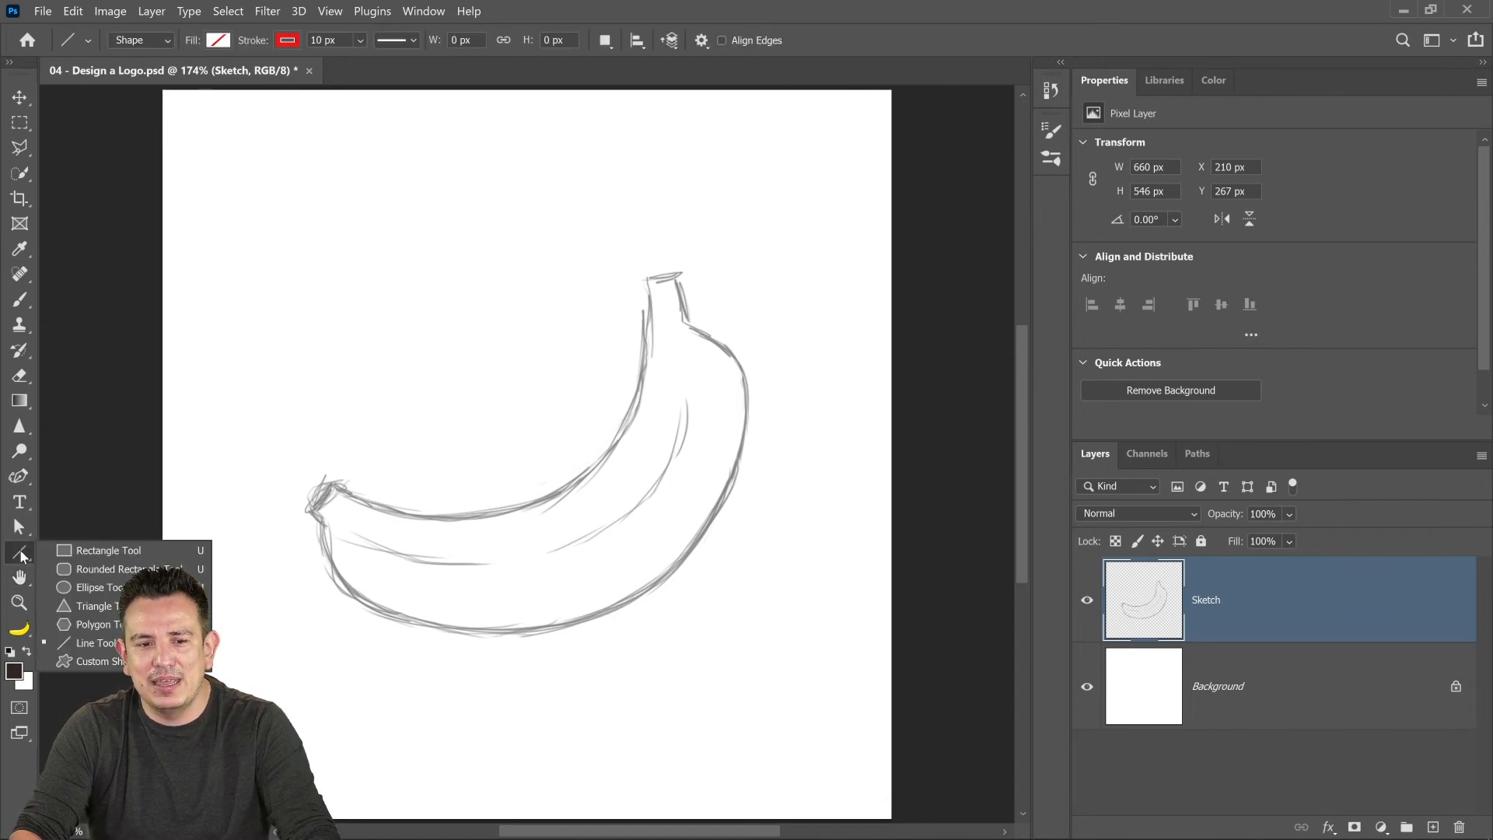
left_click(94, 551)
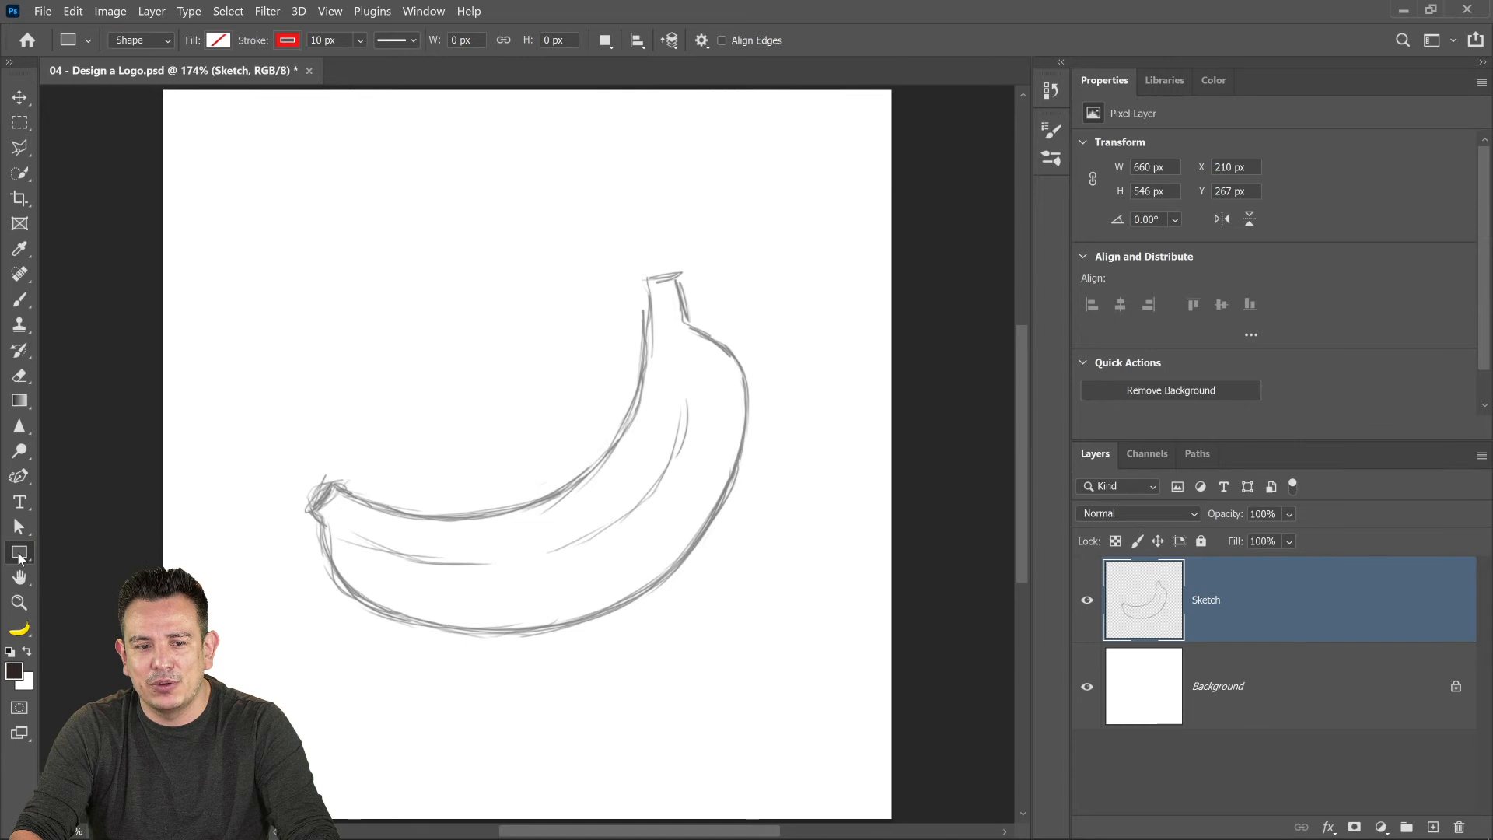
left_click_drag(19, 552, 145, 559)
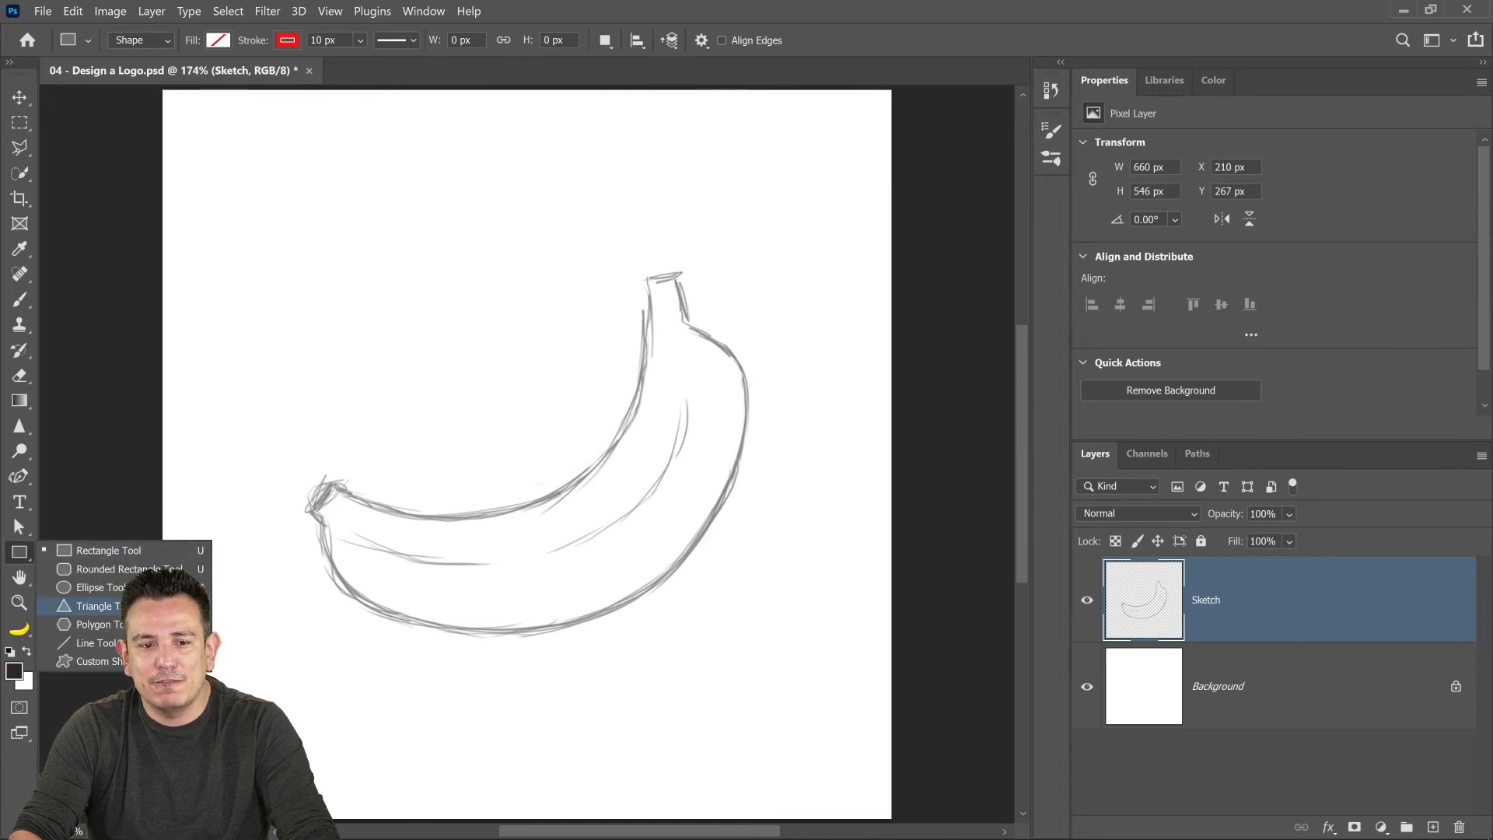
left_click(148, 606)
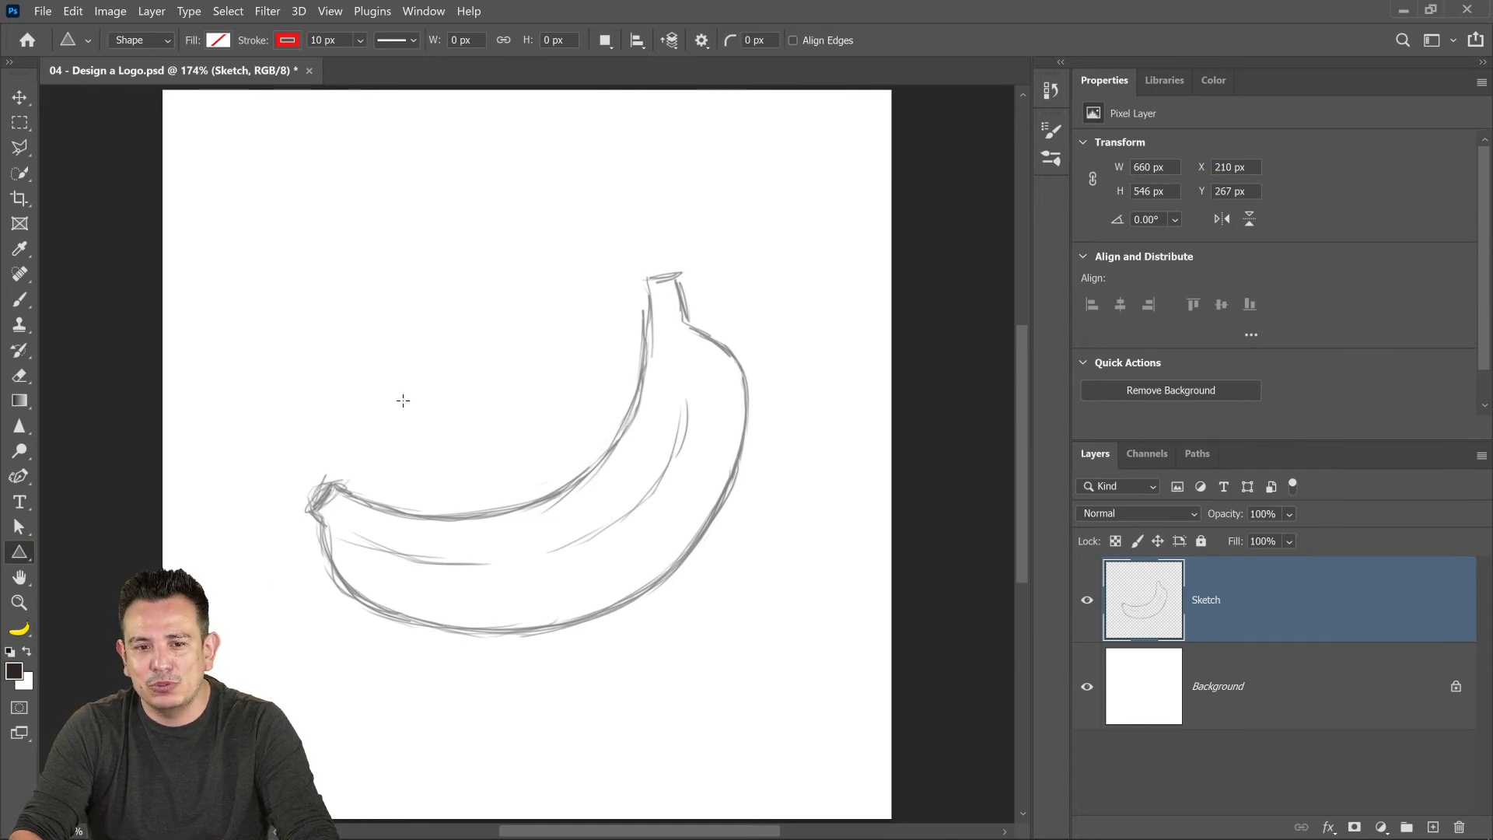
left_click_drag(389, 331, 631, 599)
left_click(123, 40)
left_click(124, 40)
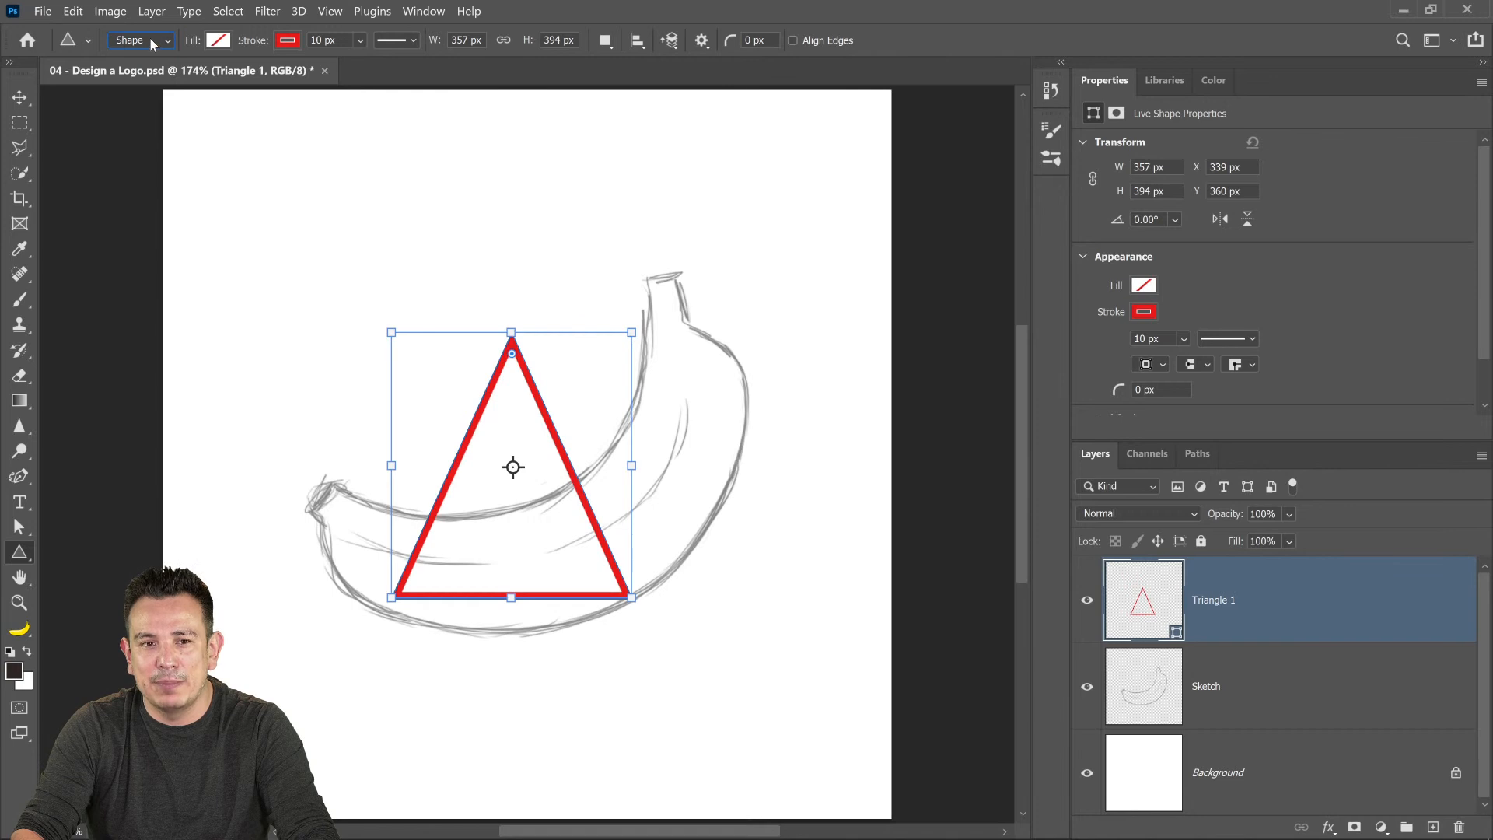
- Fill the triangle with black and set its stroke width to 20.46 px
left_click(218, 40)
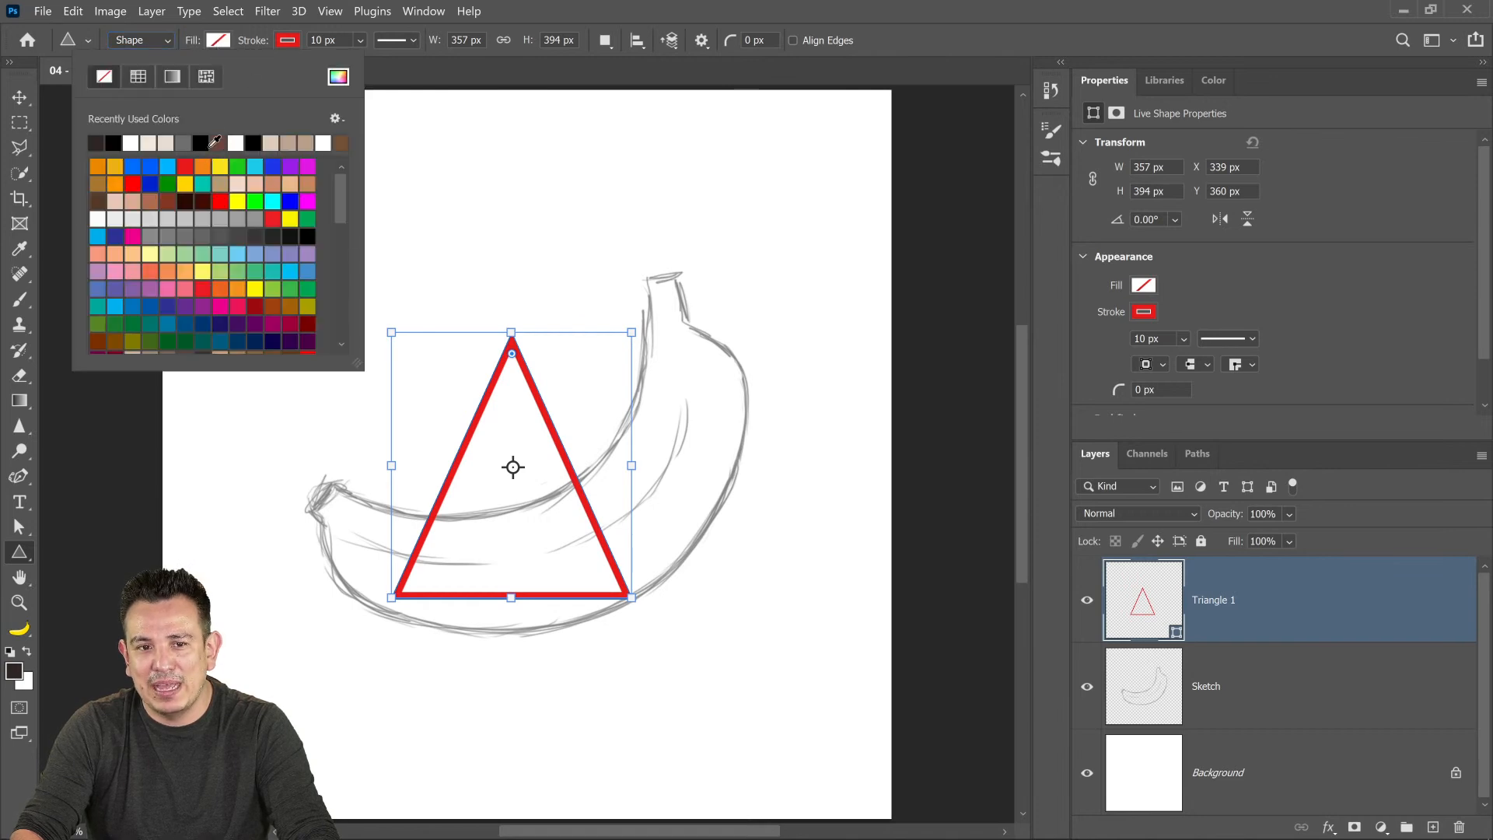
left_click(202, 142)
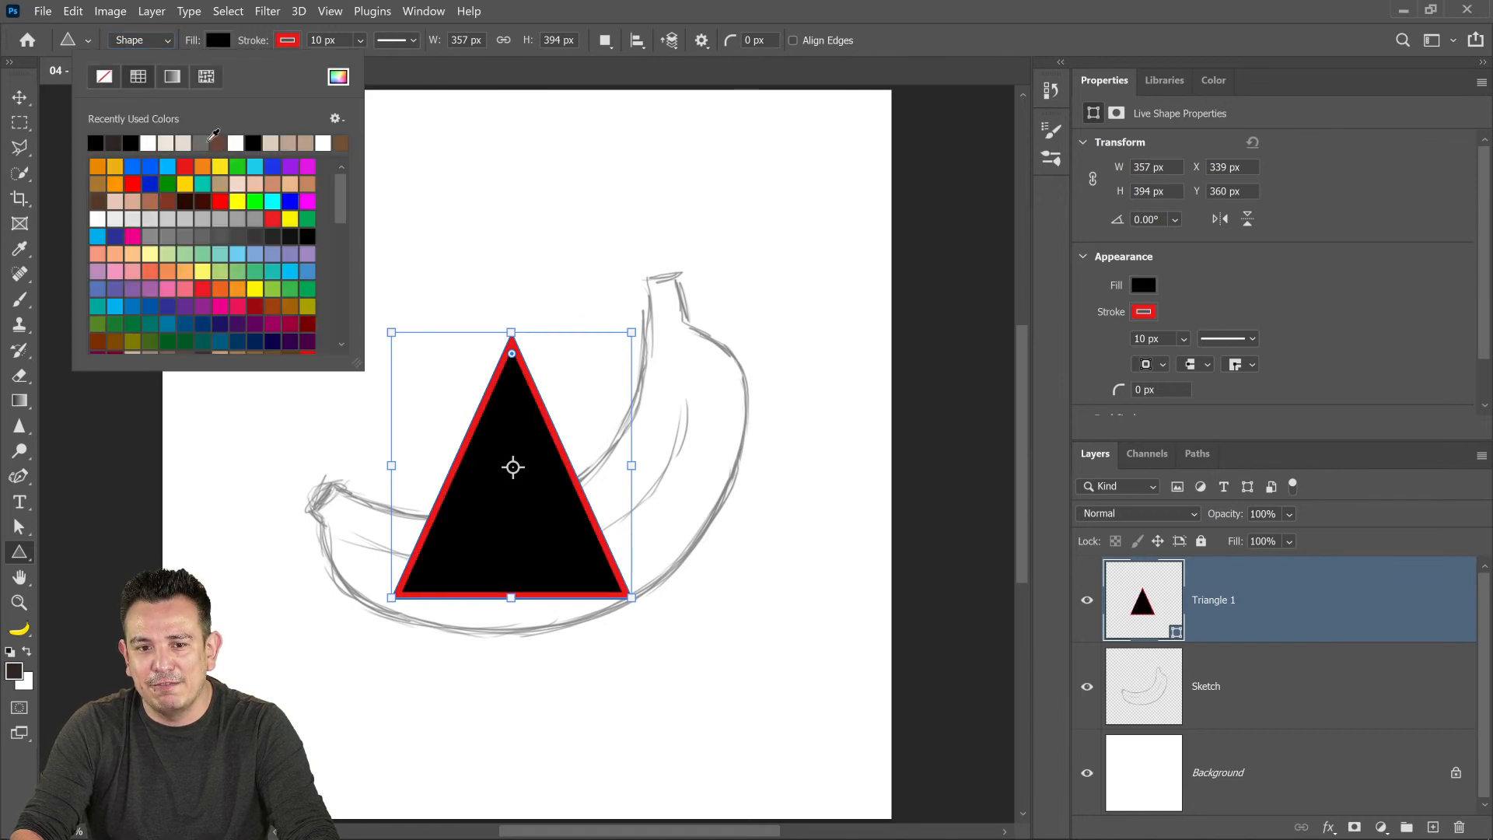
left_click(360, 39)
left_click_drag(385, 60, 407, 86)
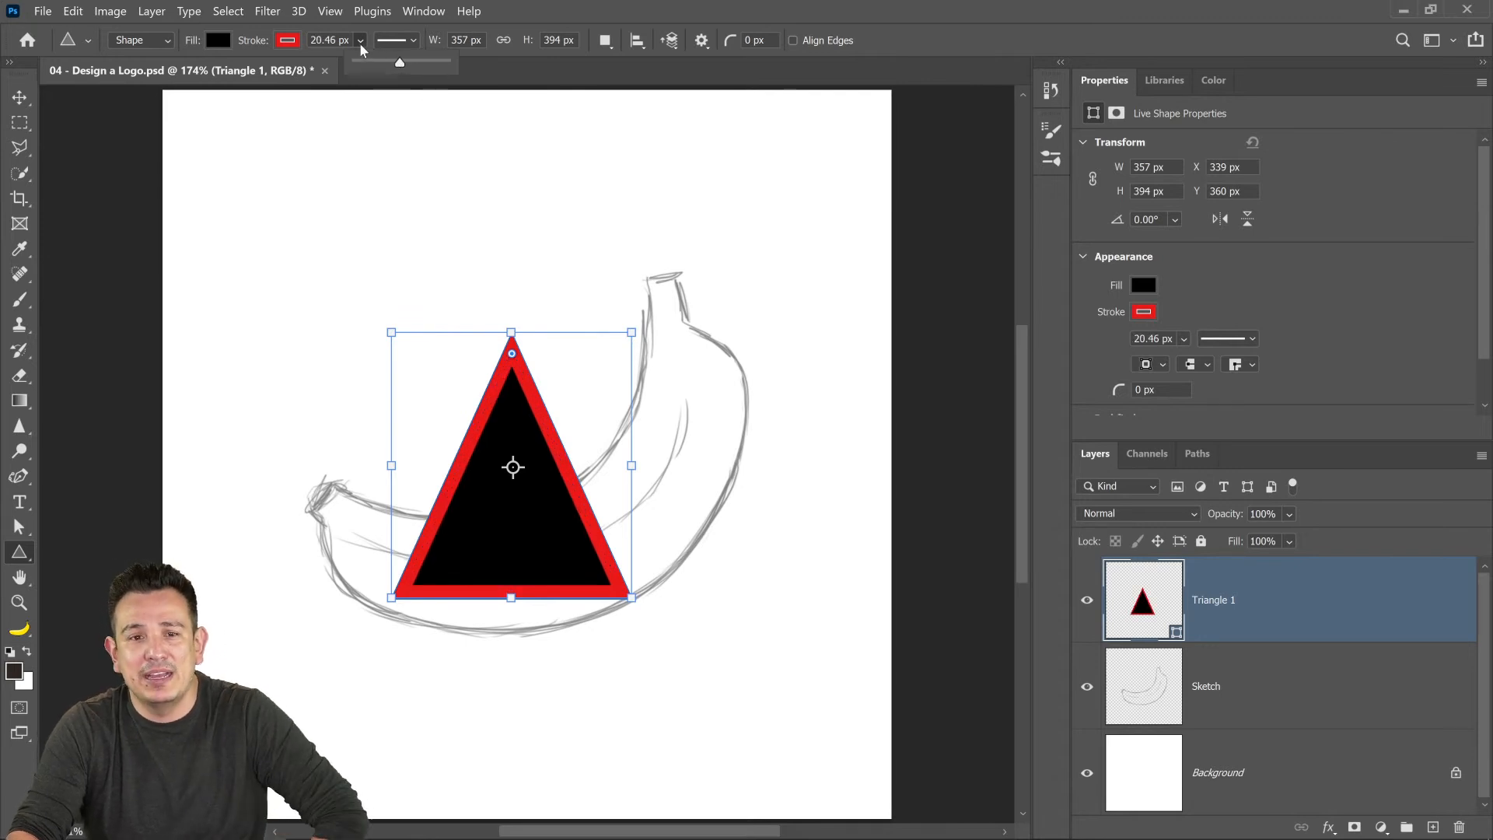
left_click(605, 73)
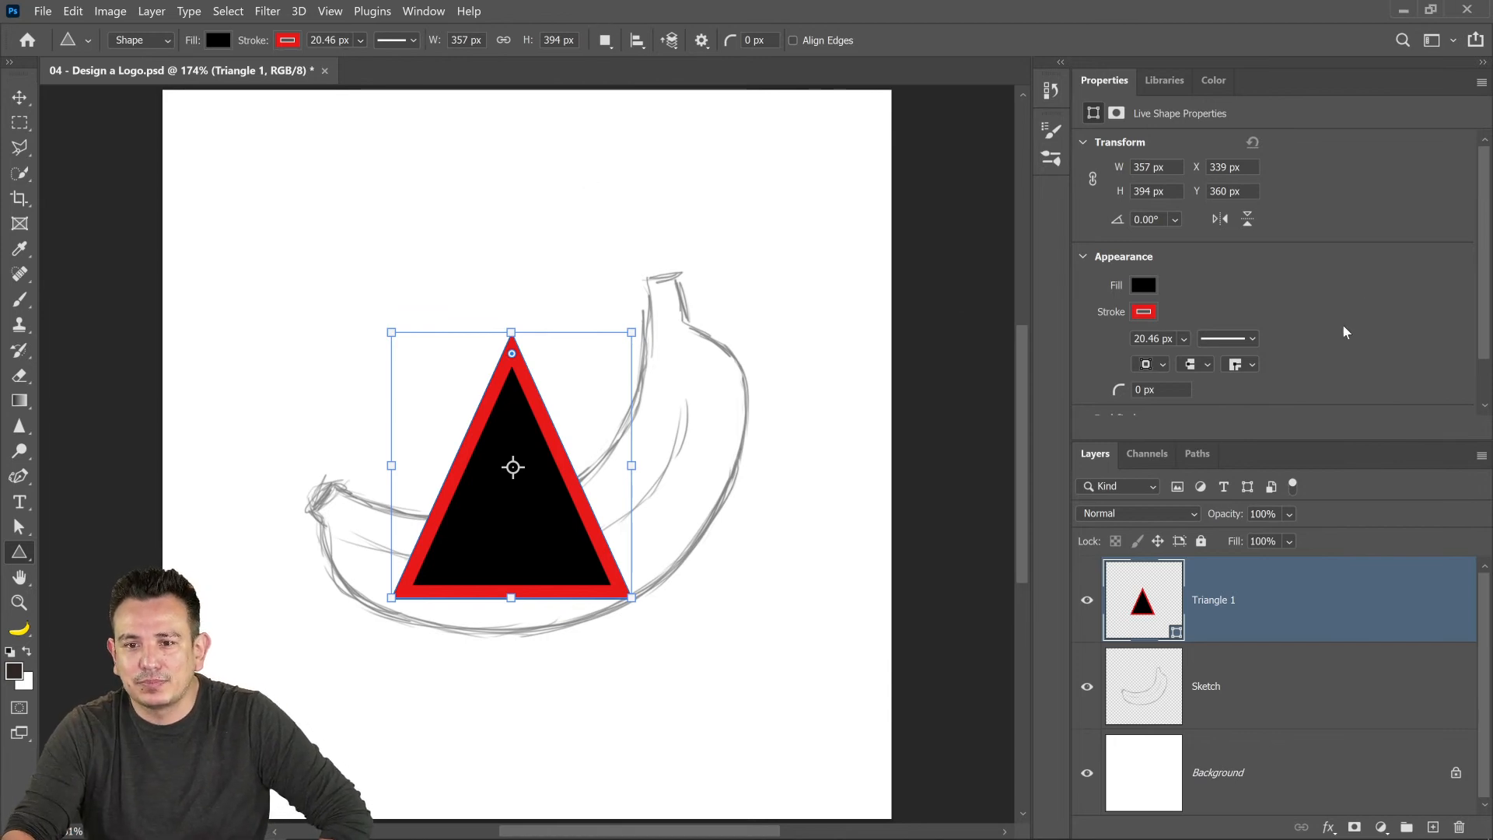
- Round the triangle's corners to 53 px, reduce the radius to 36 px and delete the triangle
left_click_drag(1485, 200, 1487, 255)
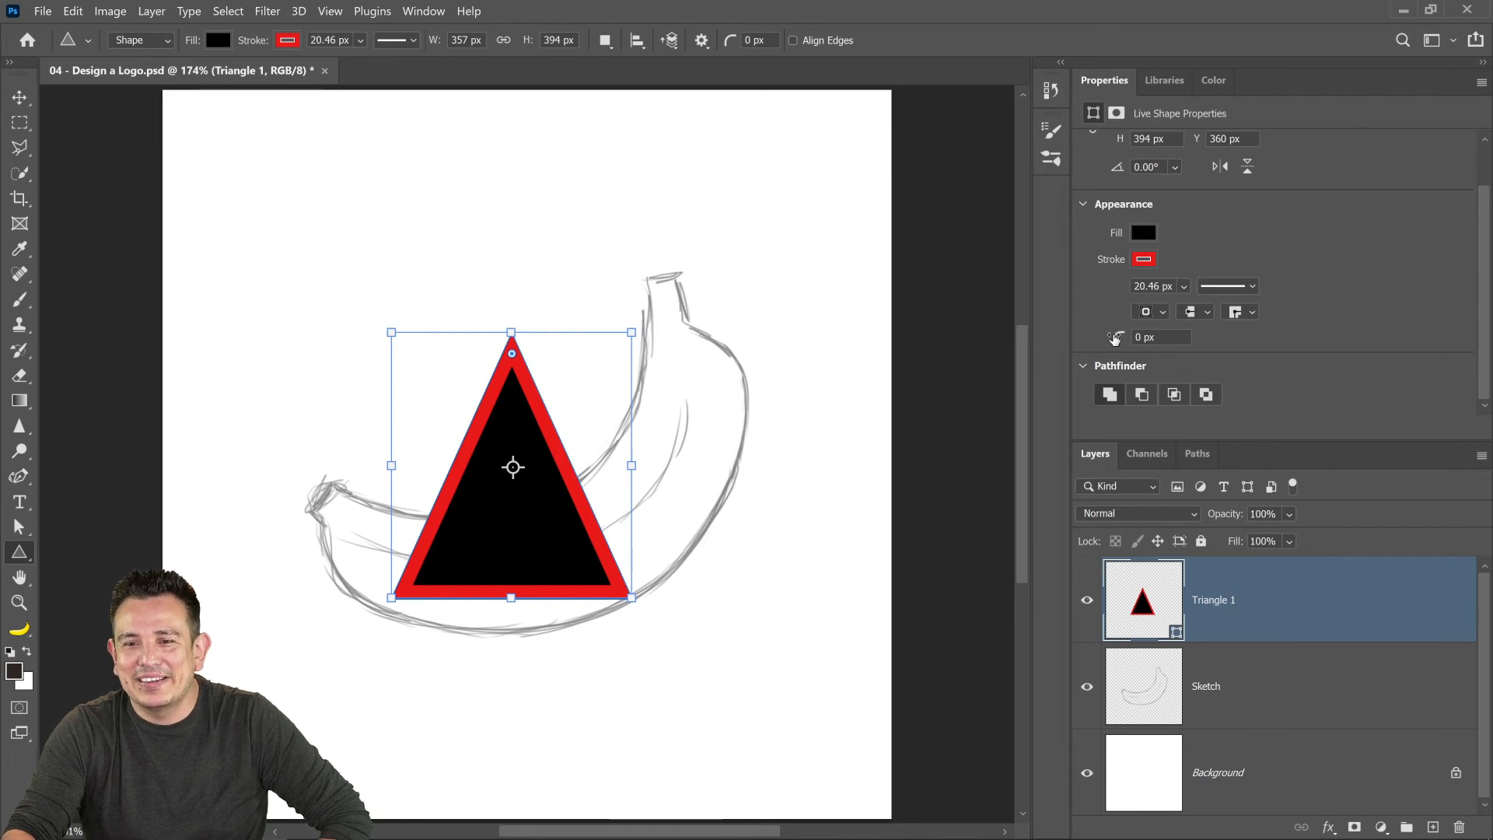
mouse_move(1115, 339)
left_mouse_down()
mouse_move(1177, 339)
mouse_move(1072, 337)
mouse_move(1089, 345)
left_mouse_up()
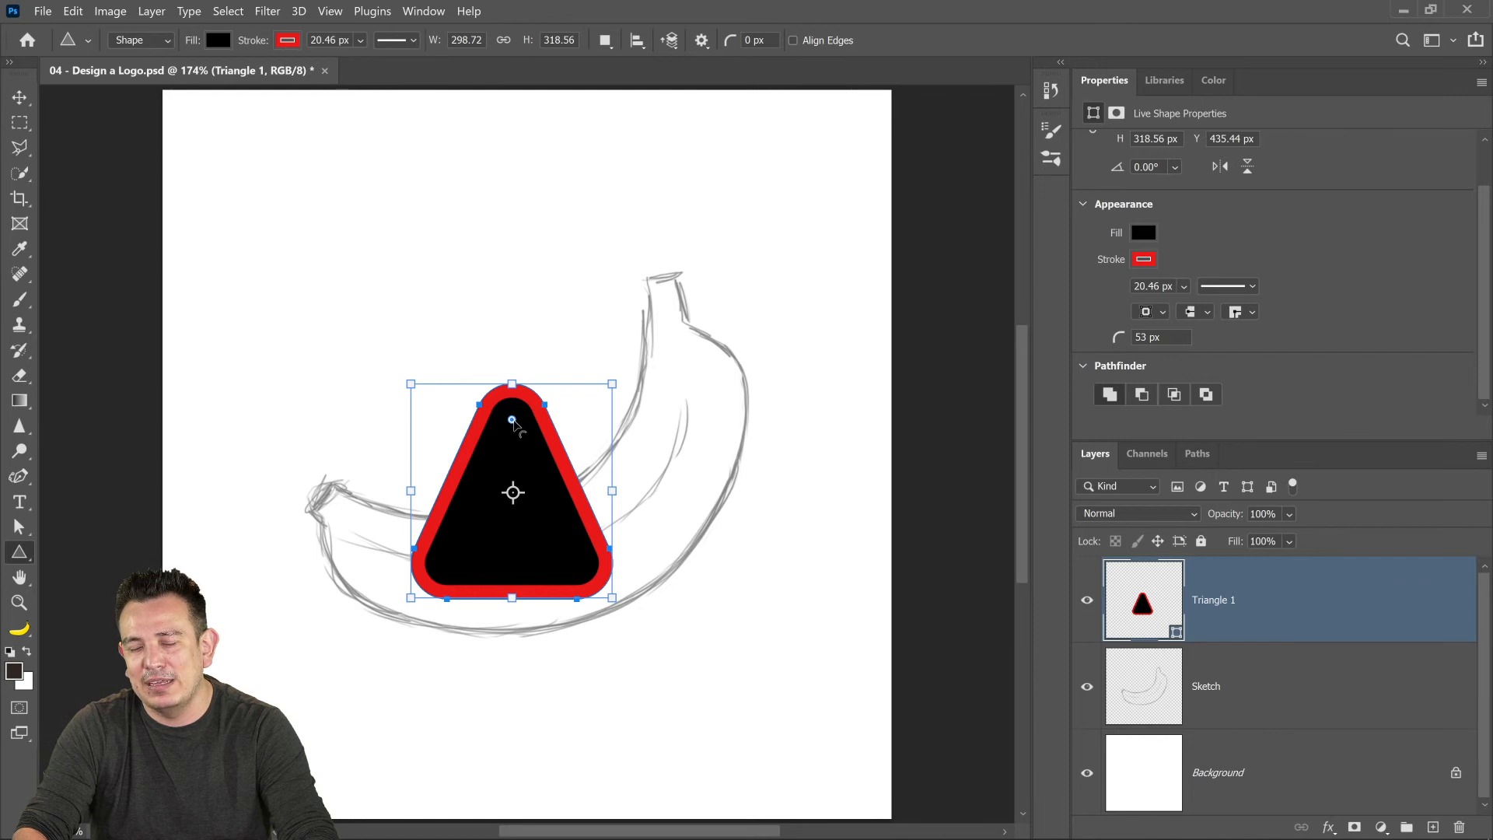
mouse_move(511, 420)
left_mouse_down()
mouse_move(510, 490)
mouse_move(537, 447)
mouse_move(525, 327)
mouse_move(523, 427)
mouse_move(531, 393)
mouse_move(511, 391)
left_mouse_up()
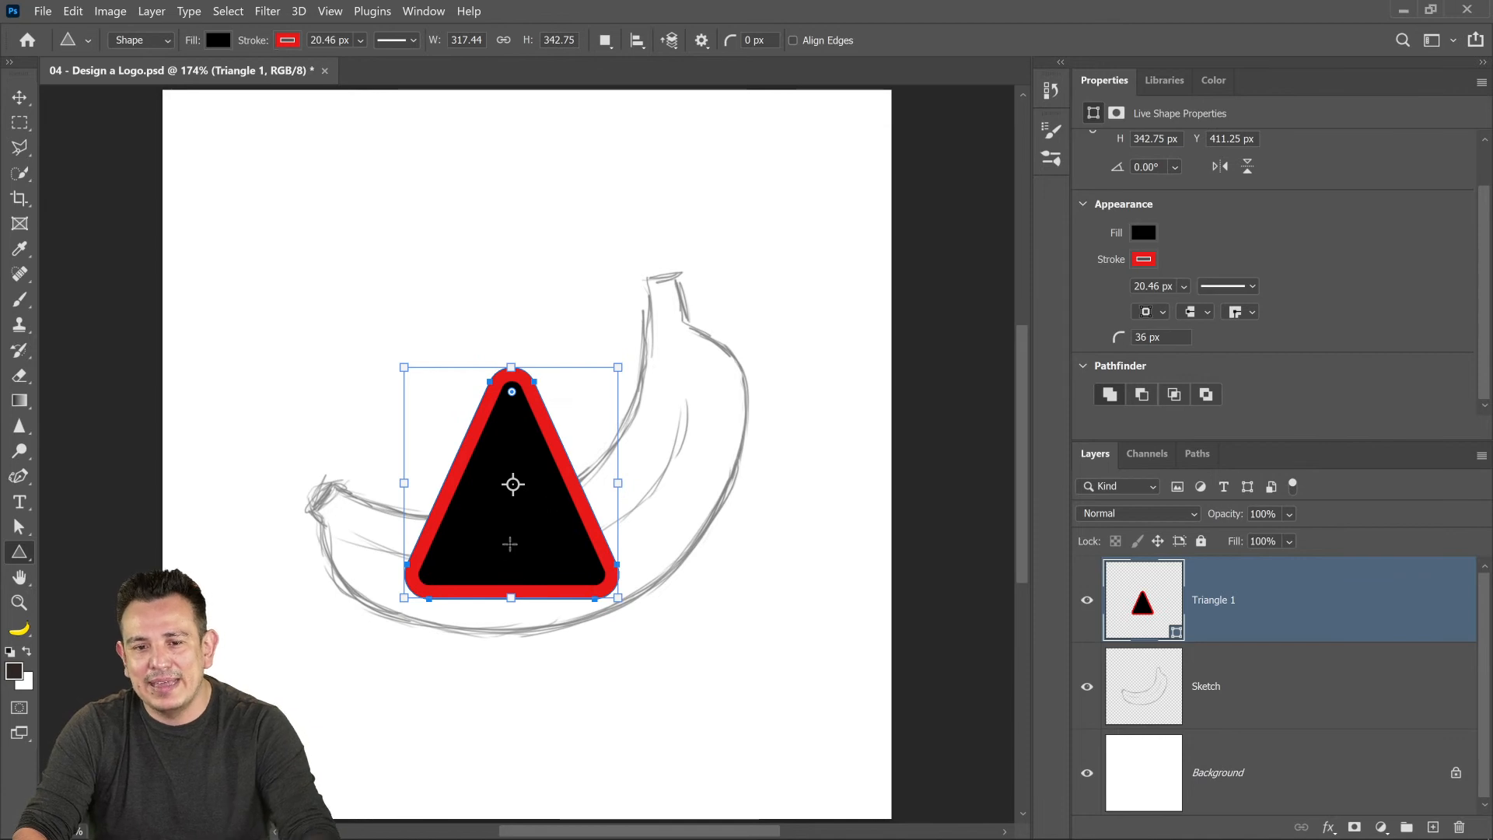
key("Delete")
- Draw a rectangle shape about 444 by 419 px over the banana sketch and fill it with black
right_click(19, 552)
left_click(81, 553)
left_click_drag(381, 326, 680, 607)
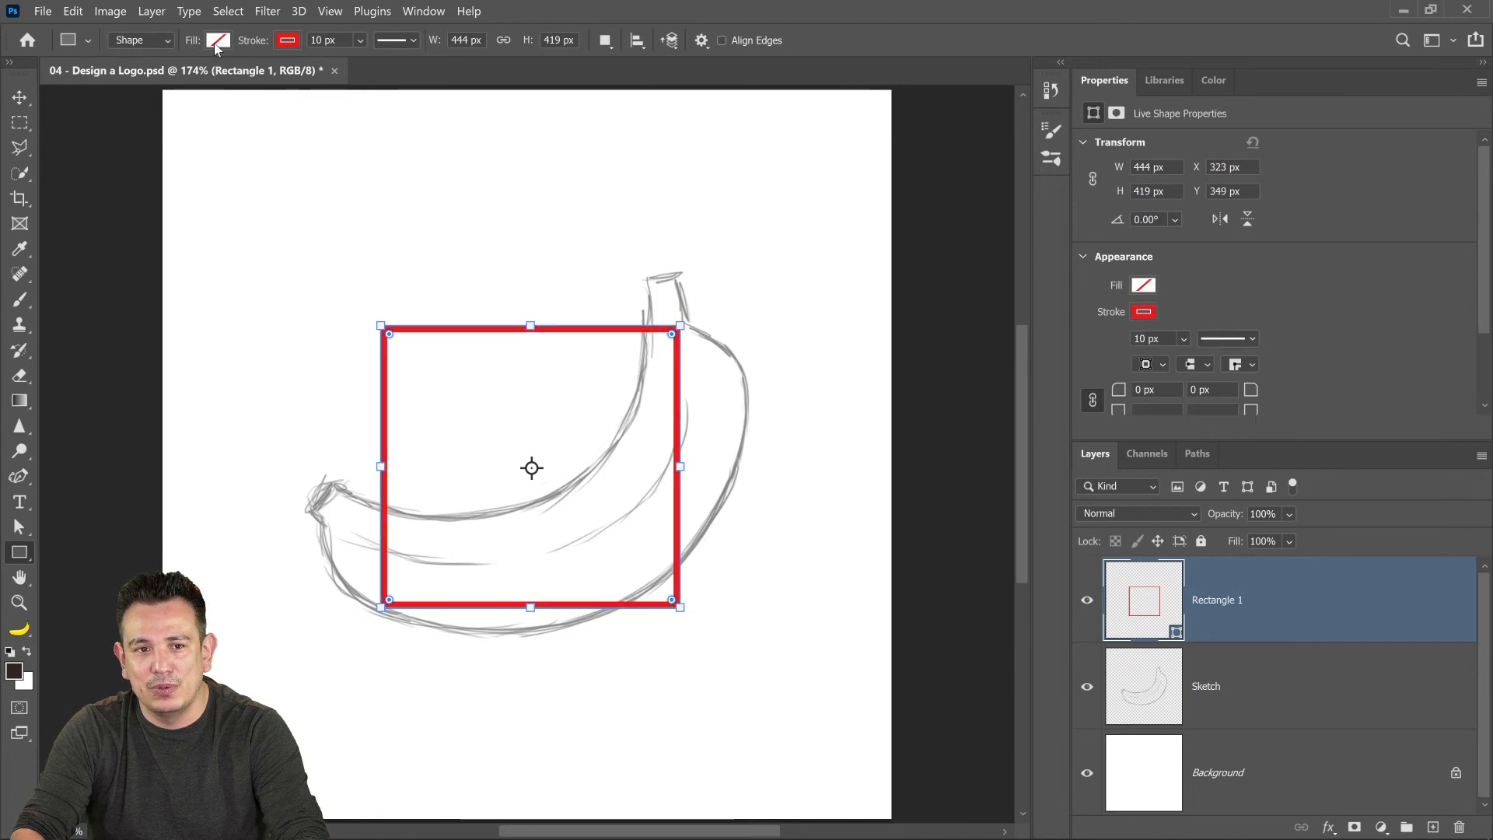
left_click(218, 42)
left_click(107, 145)
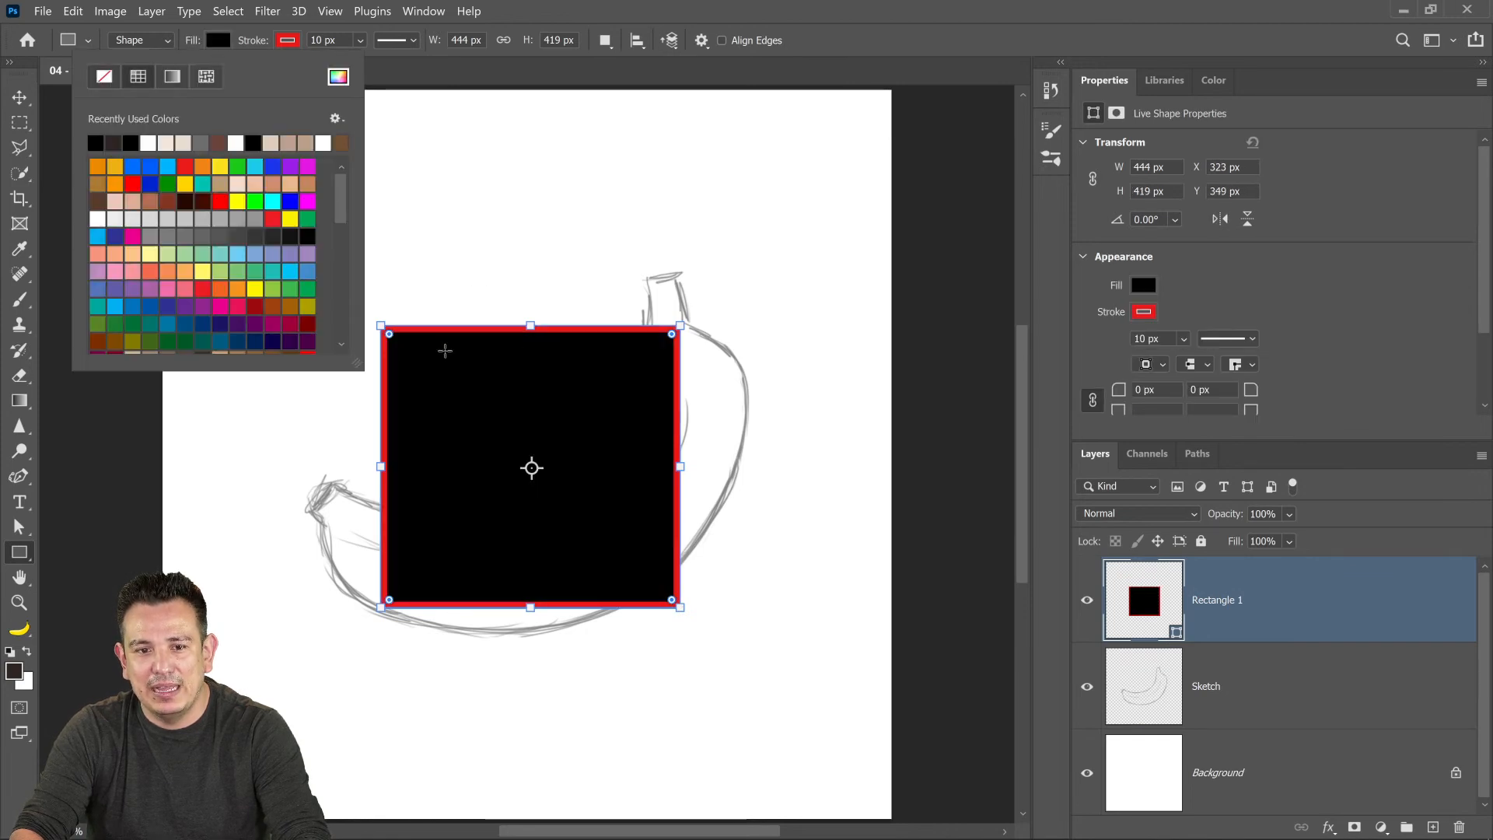
- Round all of the rectangle's corners to 106 px, increase the radius to 123 px and delete the rectangle
mouse_move(391, 342)
left_mouse_down()
mouse_move(572, 514)
mouse_move(498, 437)
mouse_move(689, 506)
mouse_move(487, 467)
mouse_move(463, 413)
mouse_move(447, 427)
mouse_move(427, 405)
left_mouse_up()
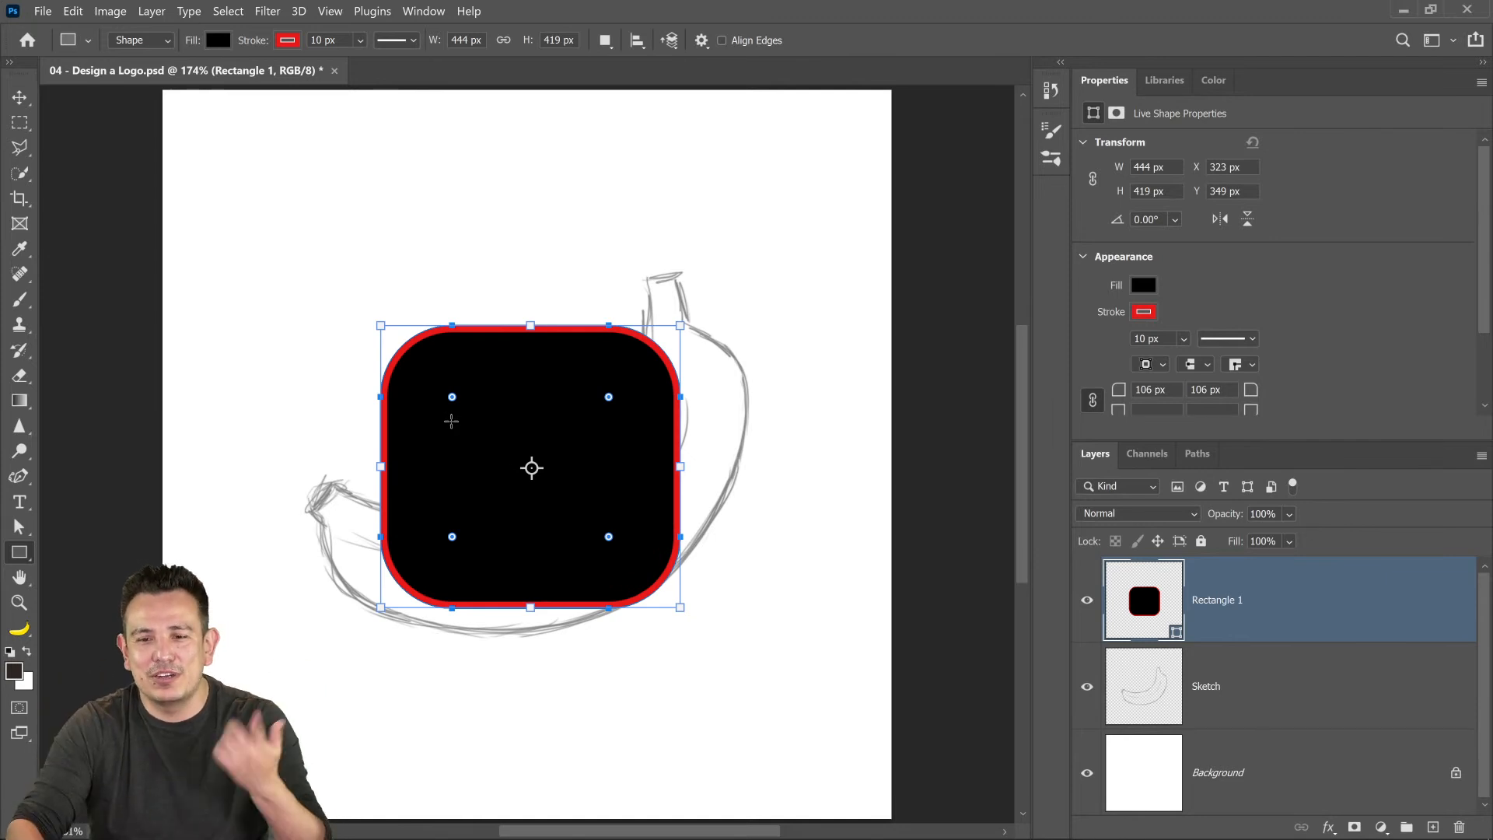
scroll(1459, 290, "down", 2)
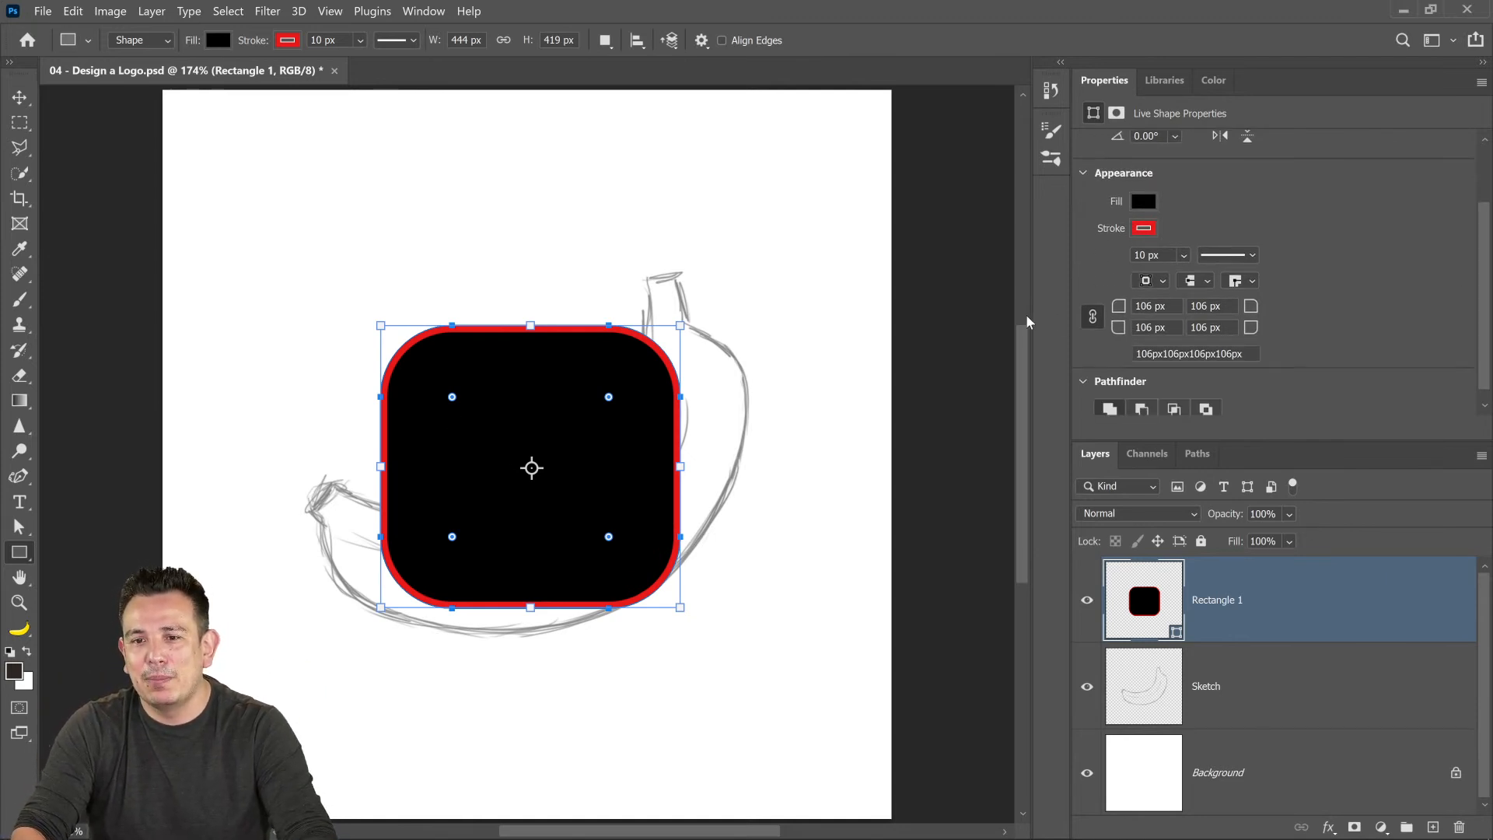
left_click_drag(1109, 307, 1134, 307)
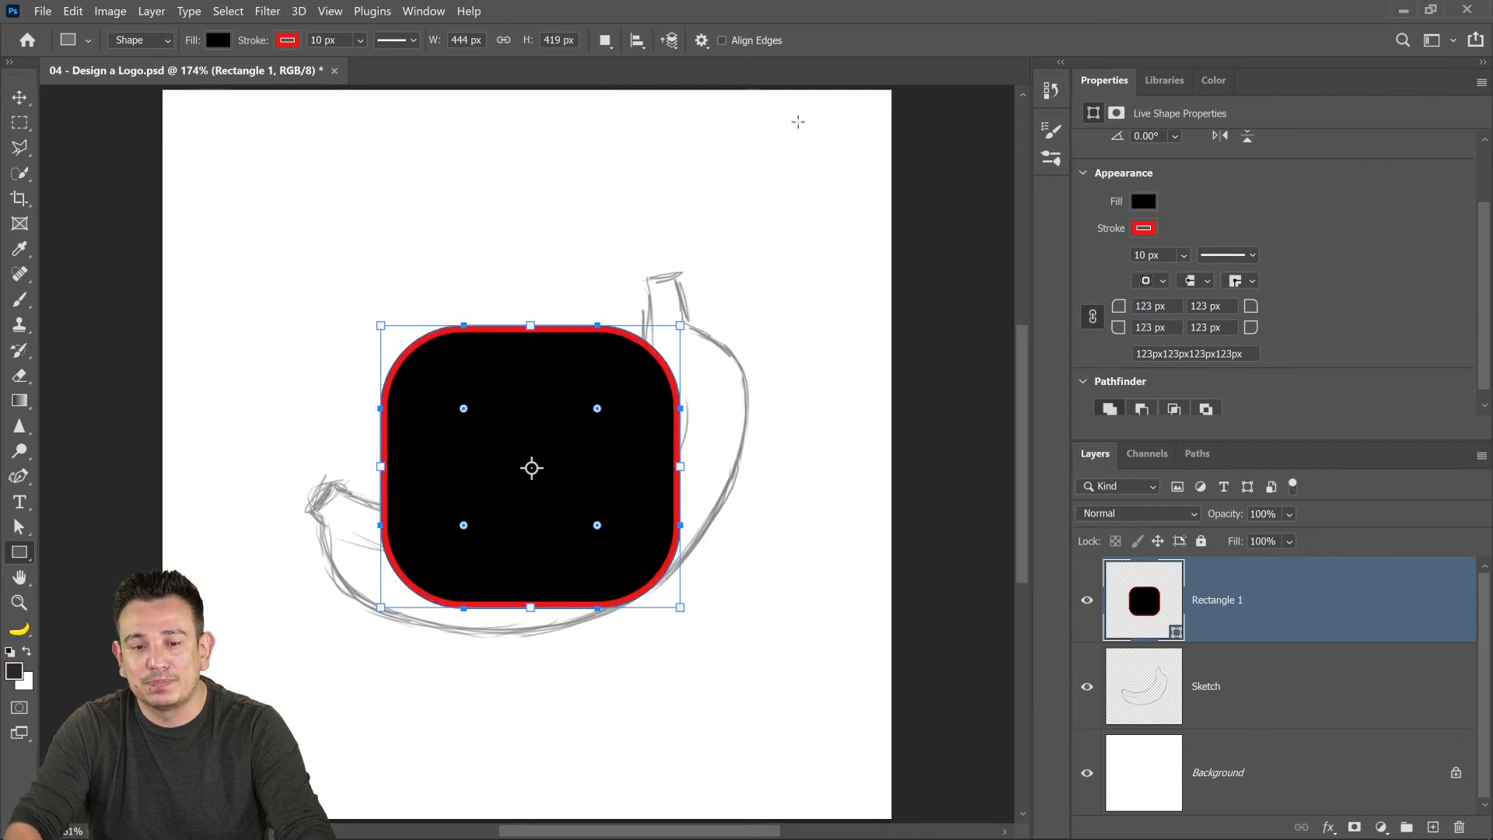
key("Delete")
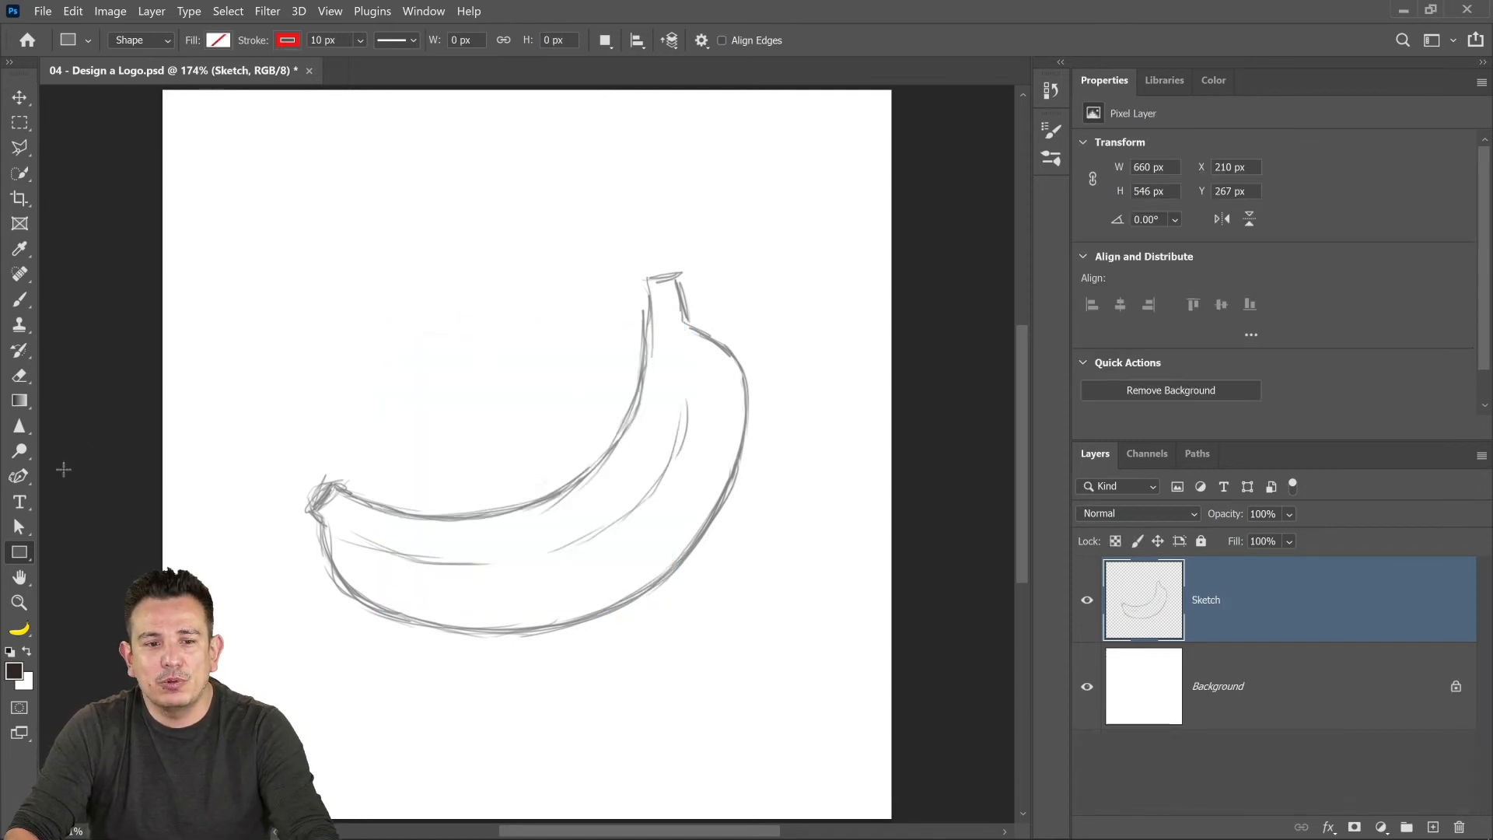
- Draw a diagonal line about 700 px wide and 227 px high above the banana with the Line tool, using the solid stroke style
right_click(19, 553)
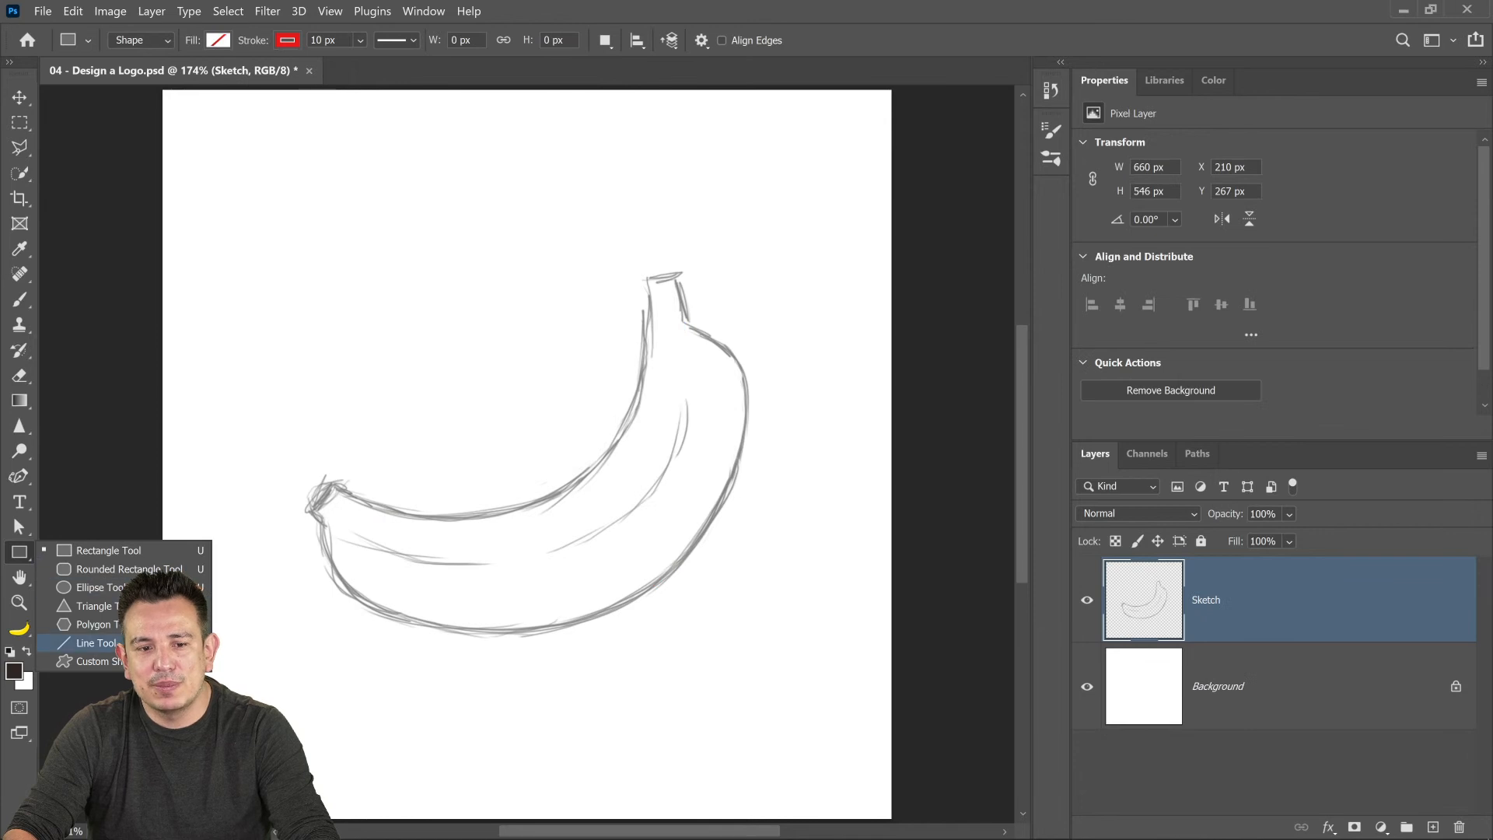
left_click(89, 642)
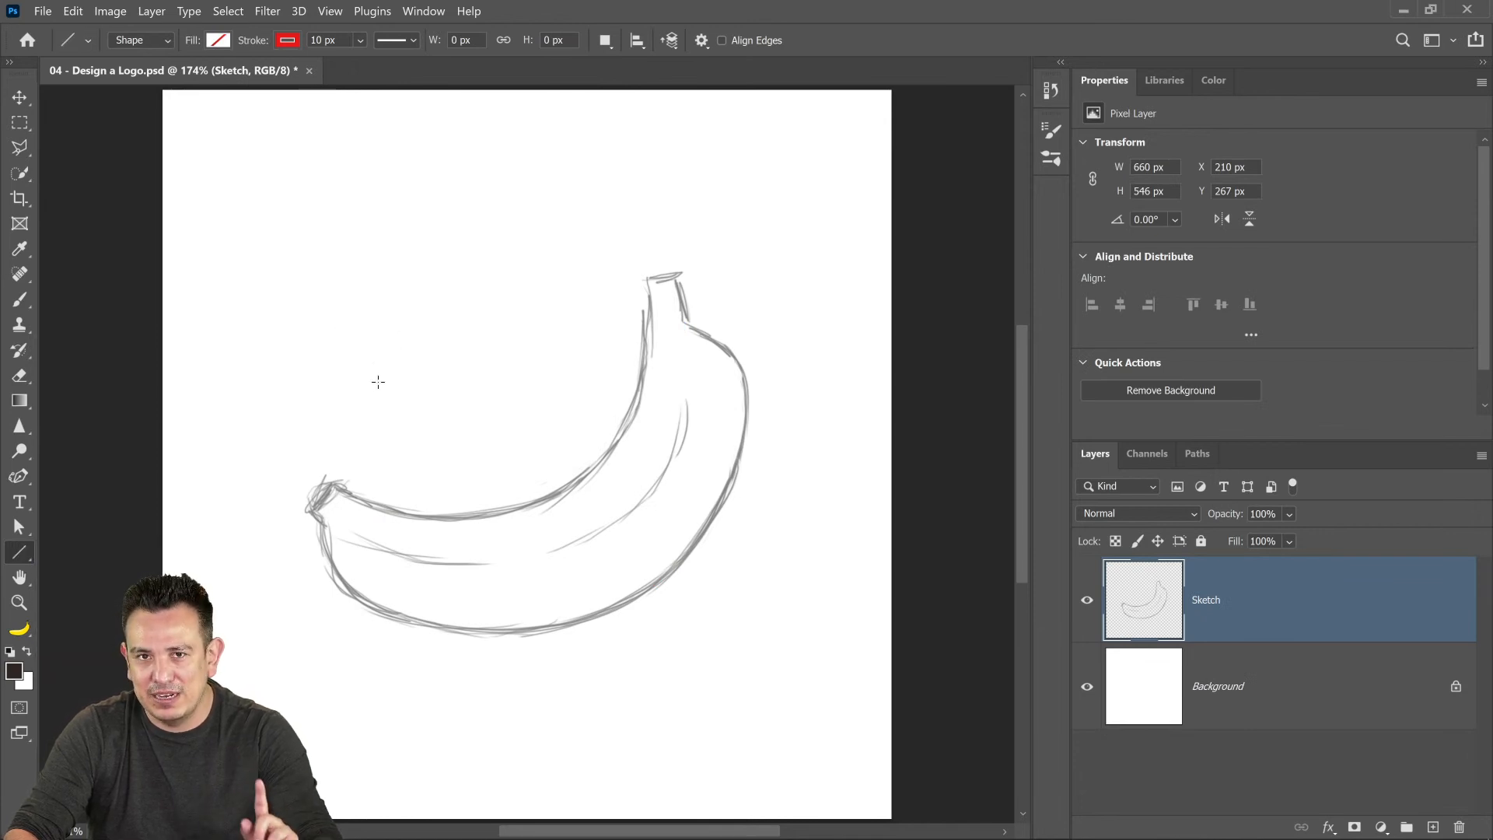
left_click_drag(271, 409, 743, 255)
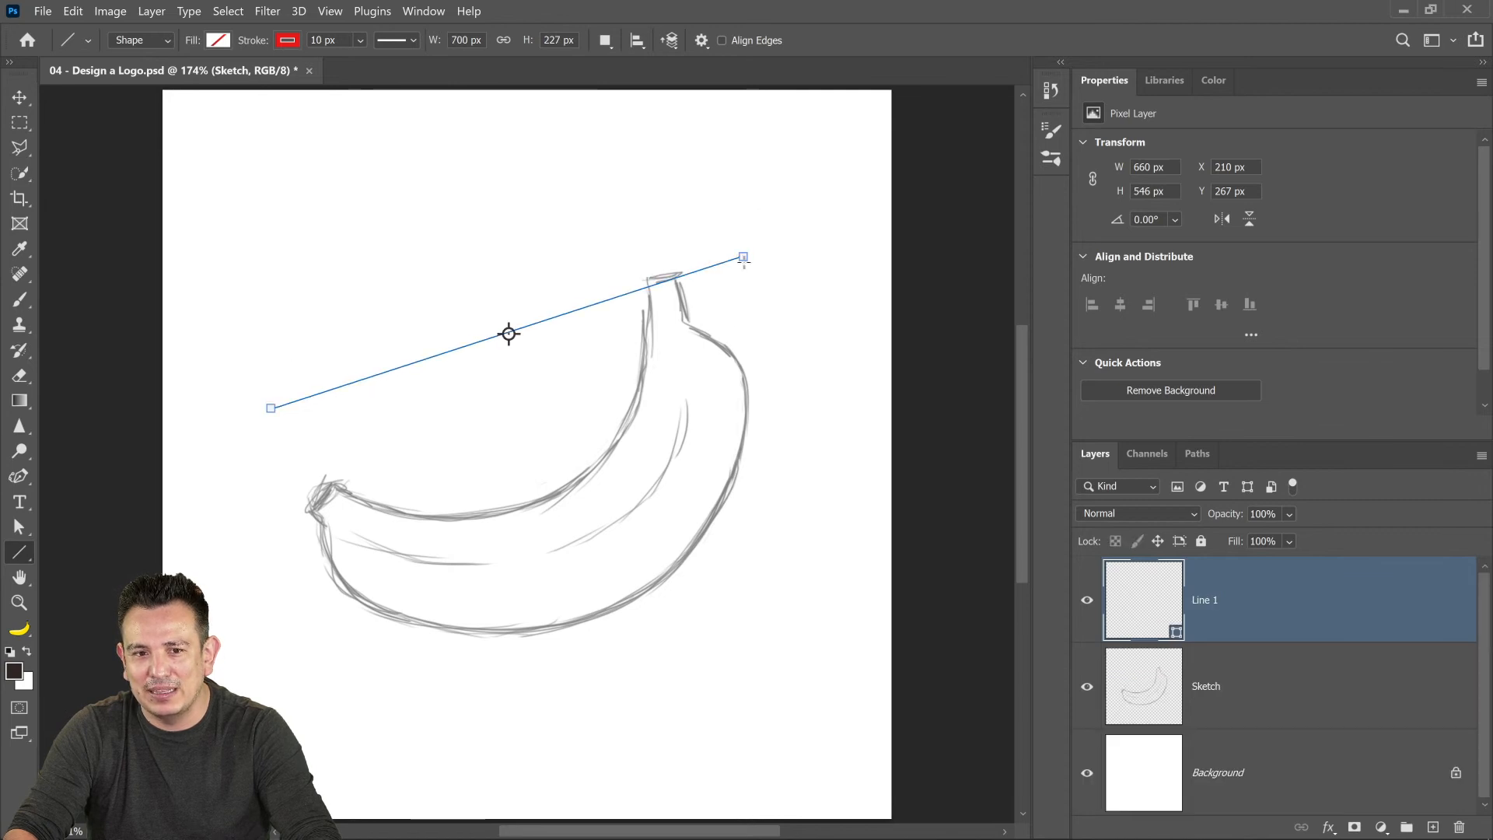
left_click(1252, 339)
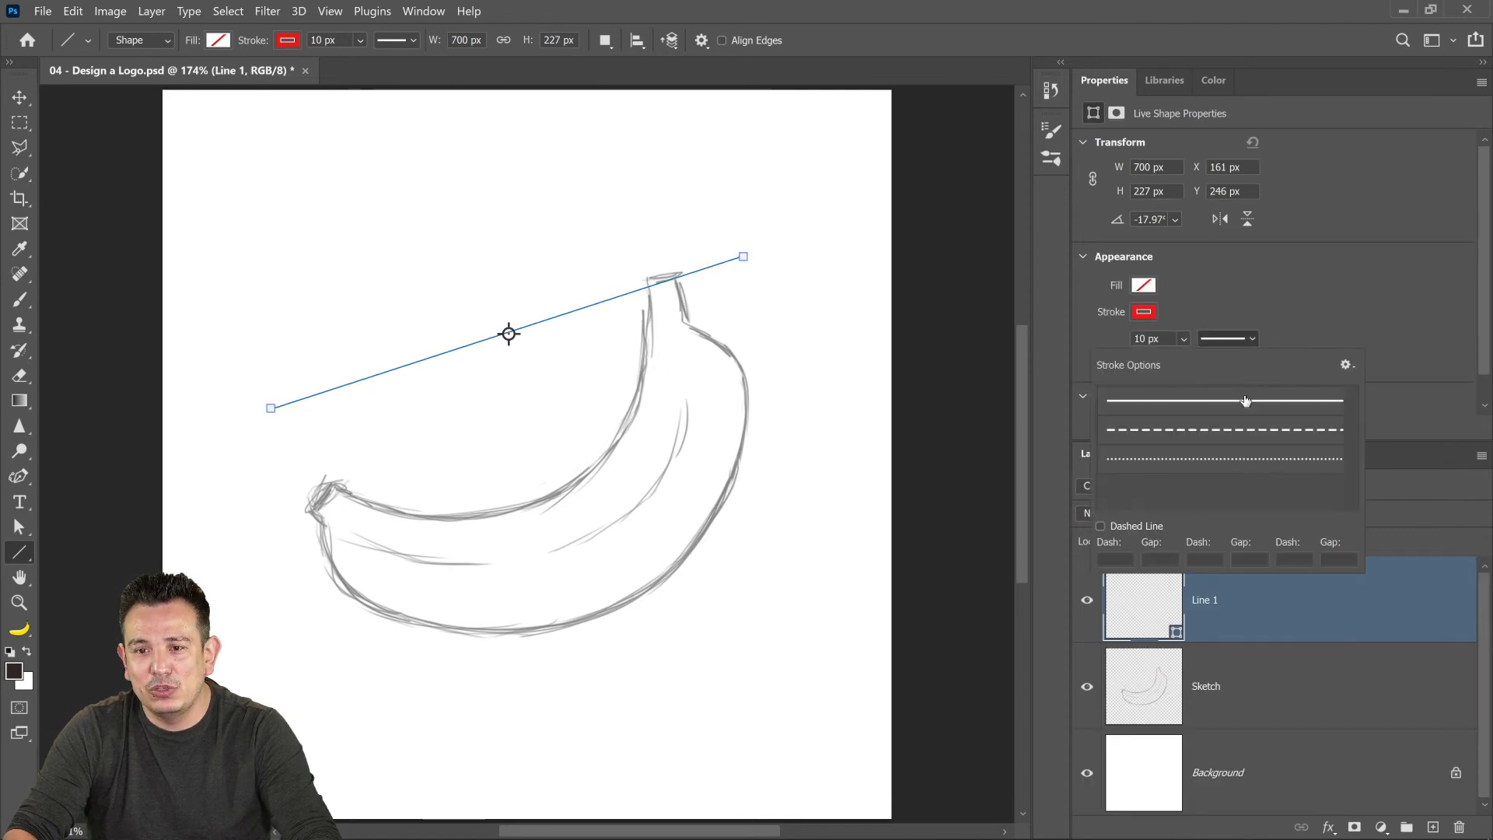
left_click(1247, 403)
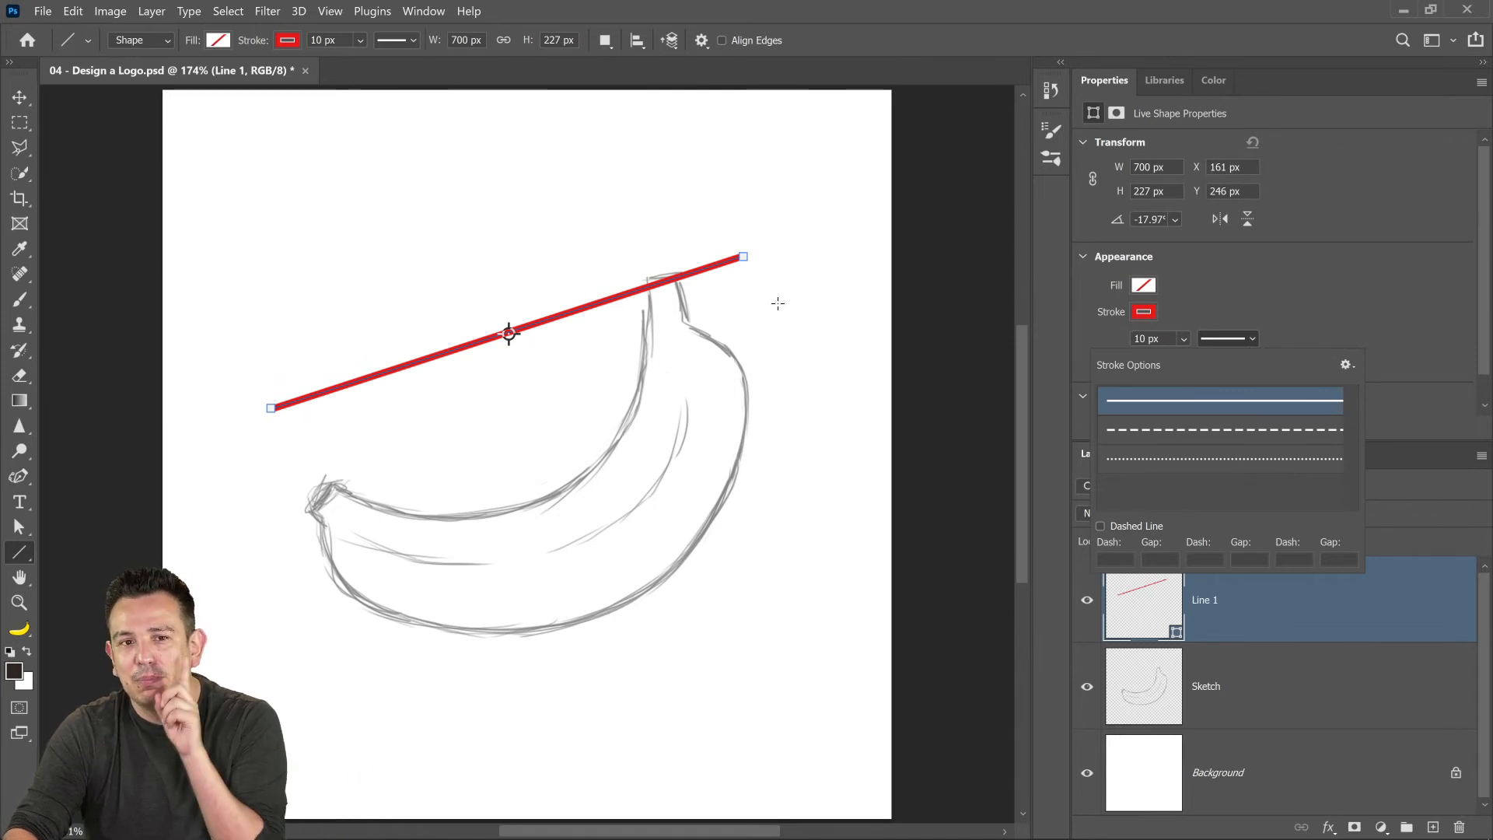
- Draw a thin horizontal rectangle about 811 by 6 px across the banana, below the diagonal line
left_click(20, 552)
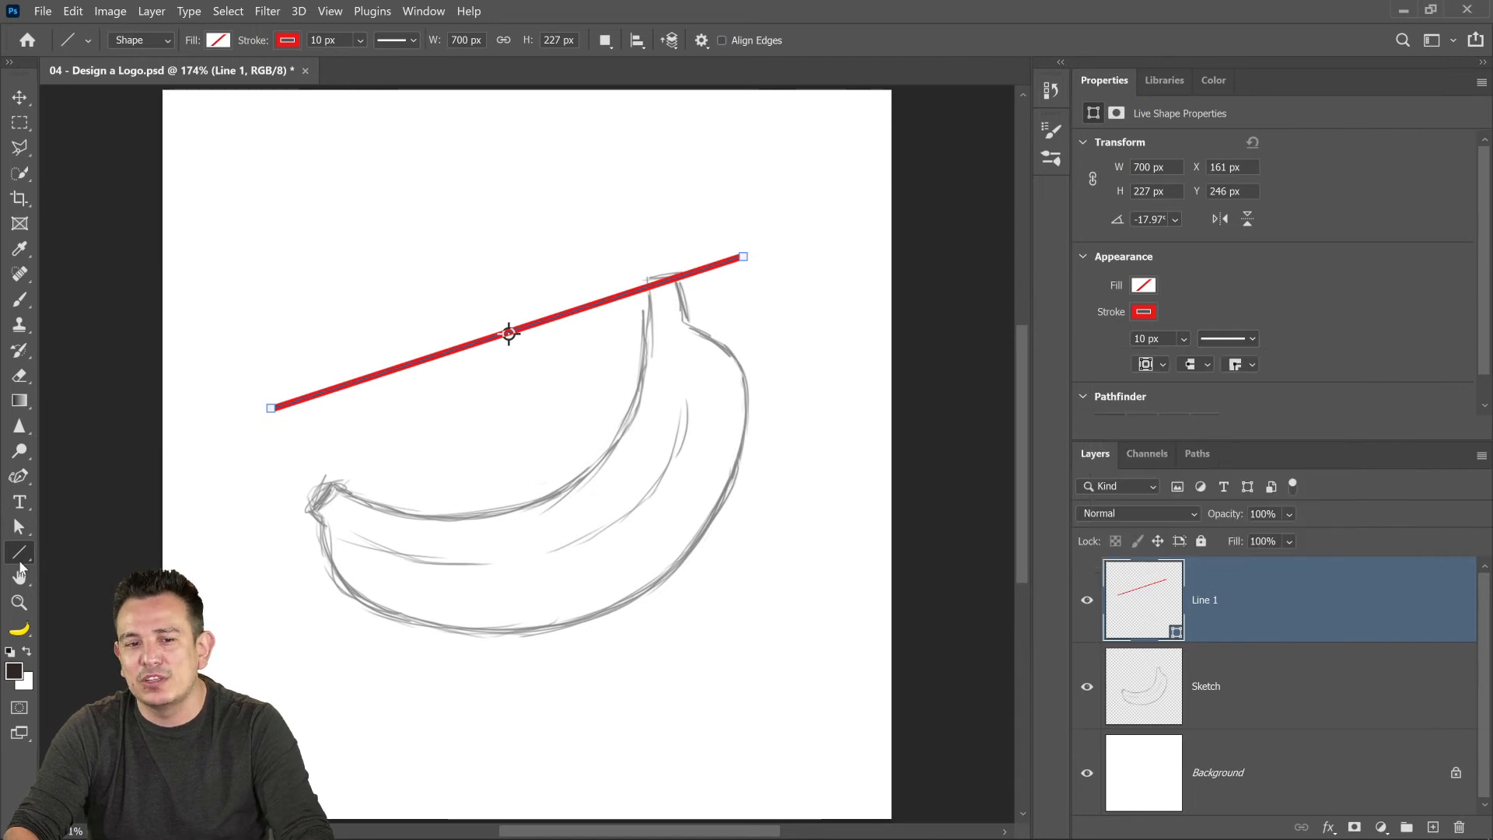
left_click(122, 555)
mouse_move(297, 492)
left_mouse_down()
mouse_move(739, 524)
mouse_move(844, 494)
left_mouse_up()
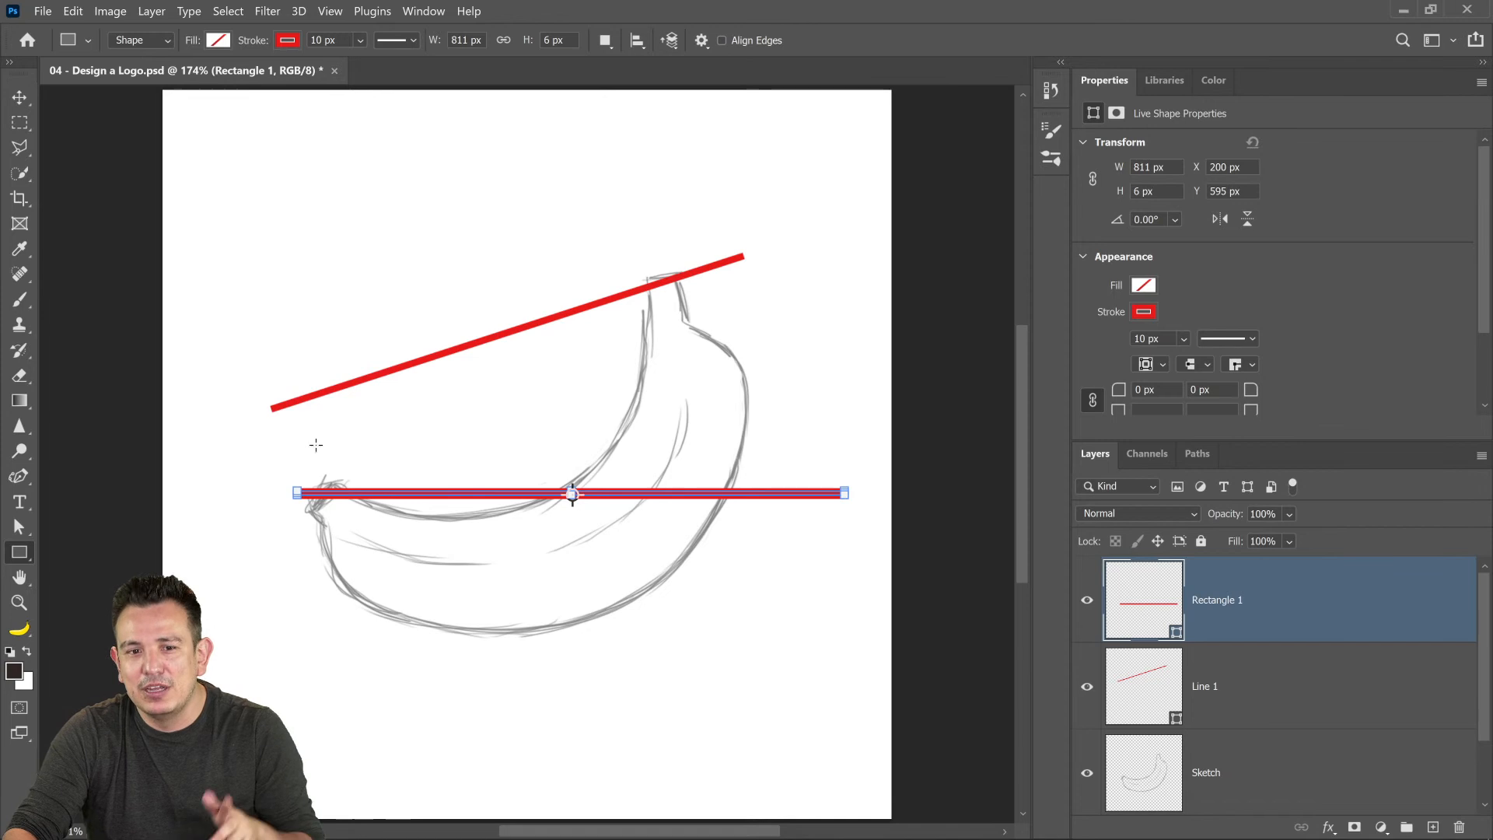
- Raise the diagonal line's left endpoint so the line measures about 740 by 70 px, converting it to a regular path
left_click(19, 527)
left_click(309, 405)
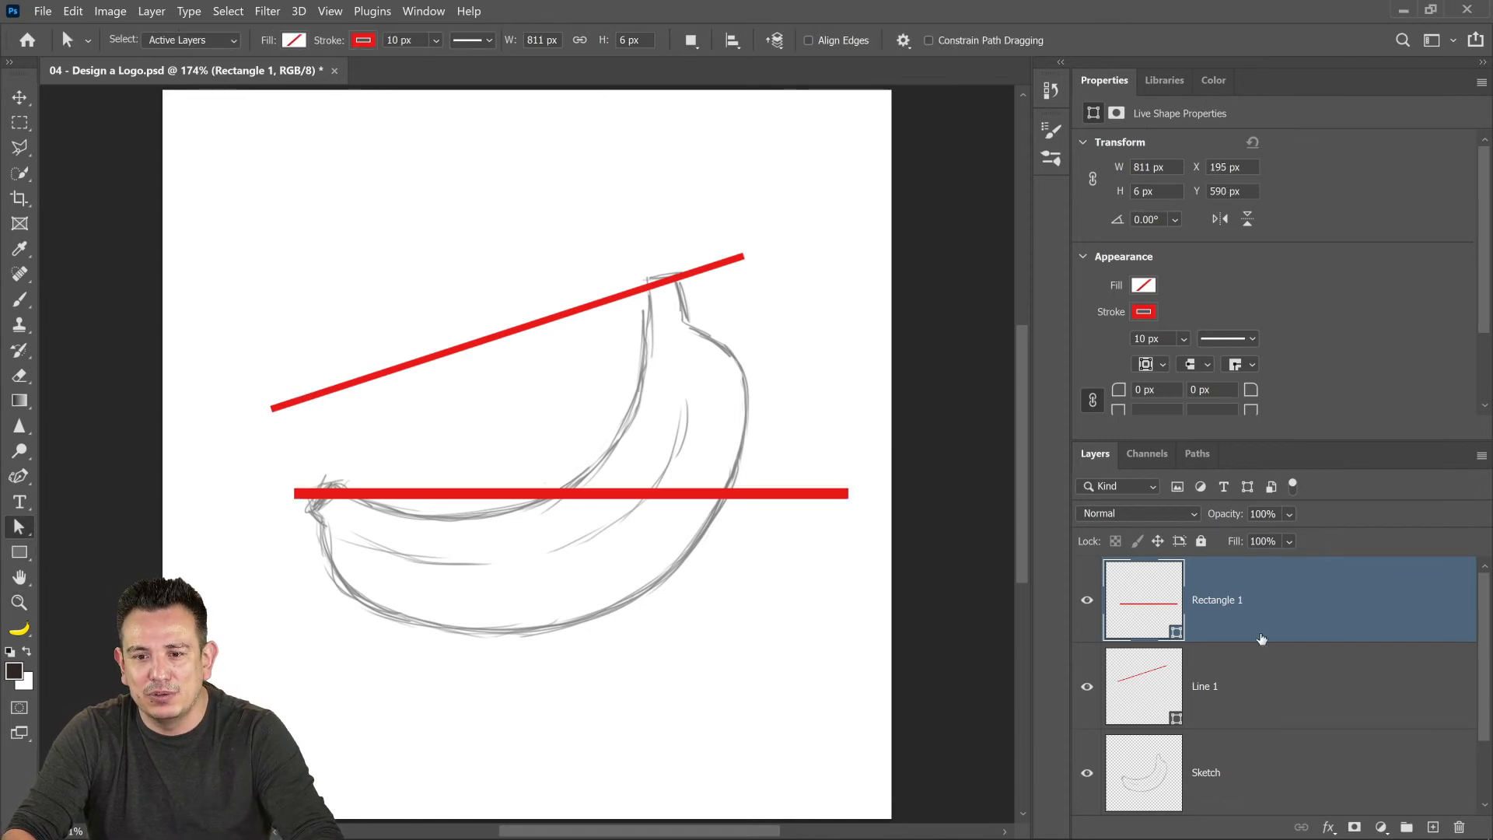
left_click(1259, 686)
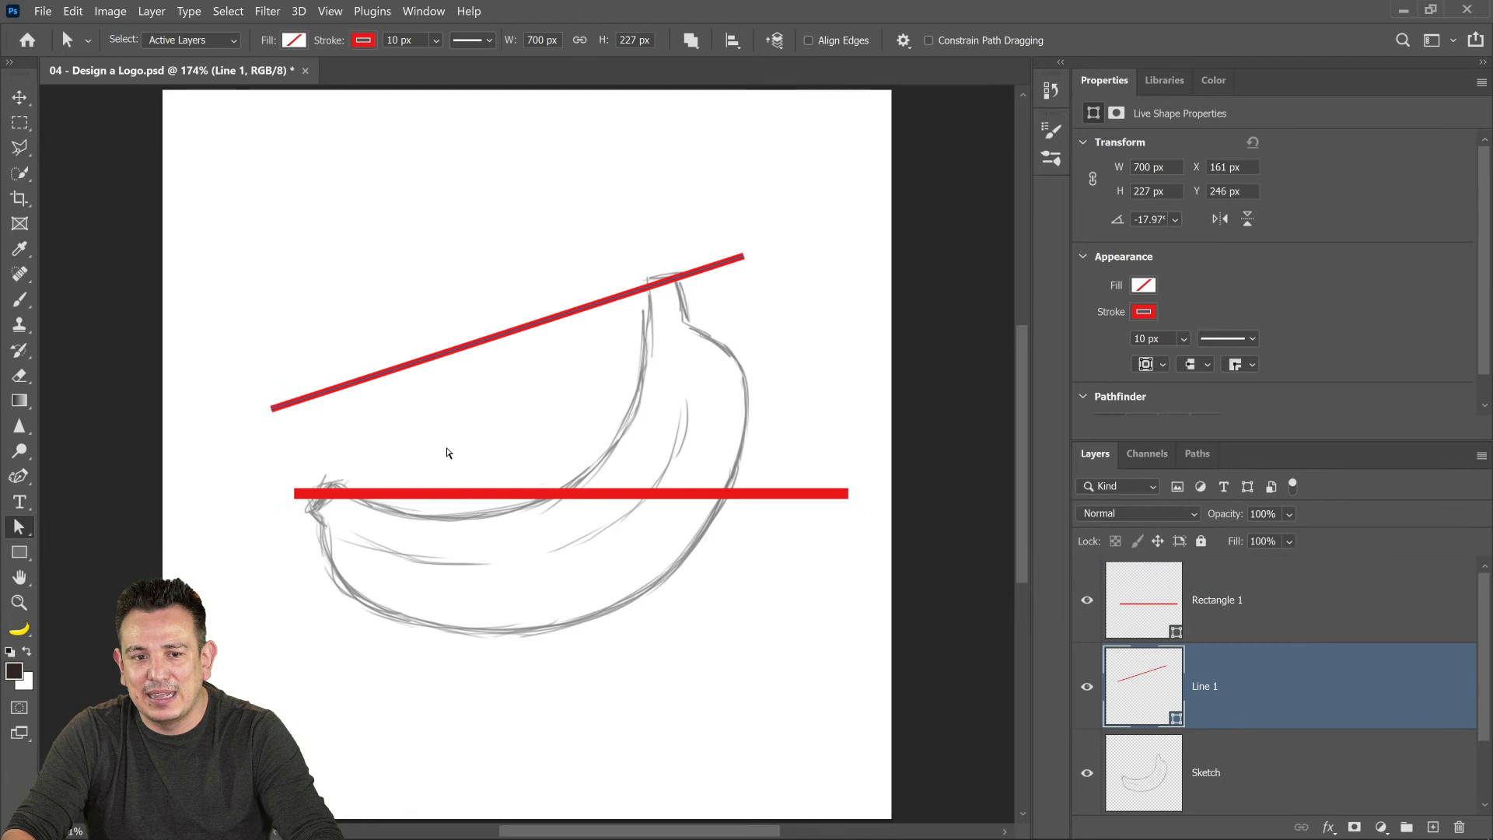
mouse_move(325, 472)
left_mouse_down()
mouse_move(280, 420)
mouse_move(349, 223)
left_mouse_up()
mouse_move(590, 190)
left_mouse_down()
mouse_move(117, 217)
mouse_move(653, 195)
mouse_move(455, 248)
mouse_move(244, 208)
left_mouse_up()
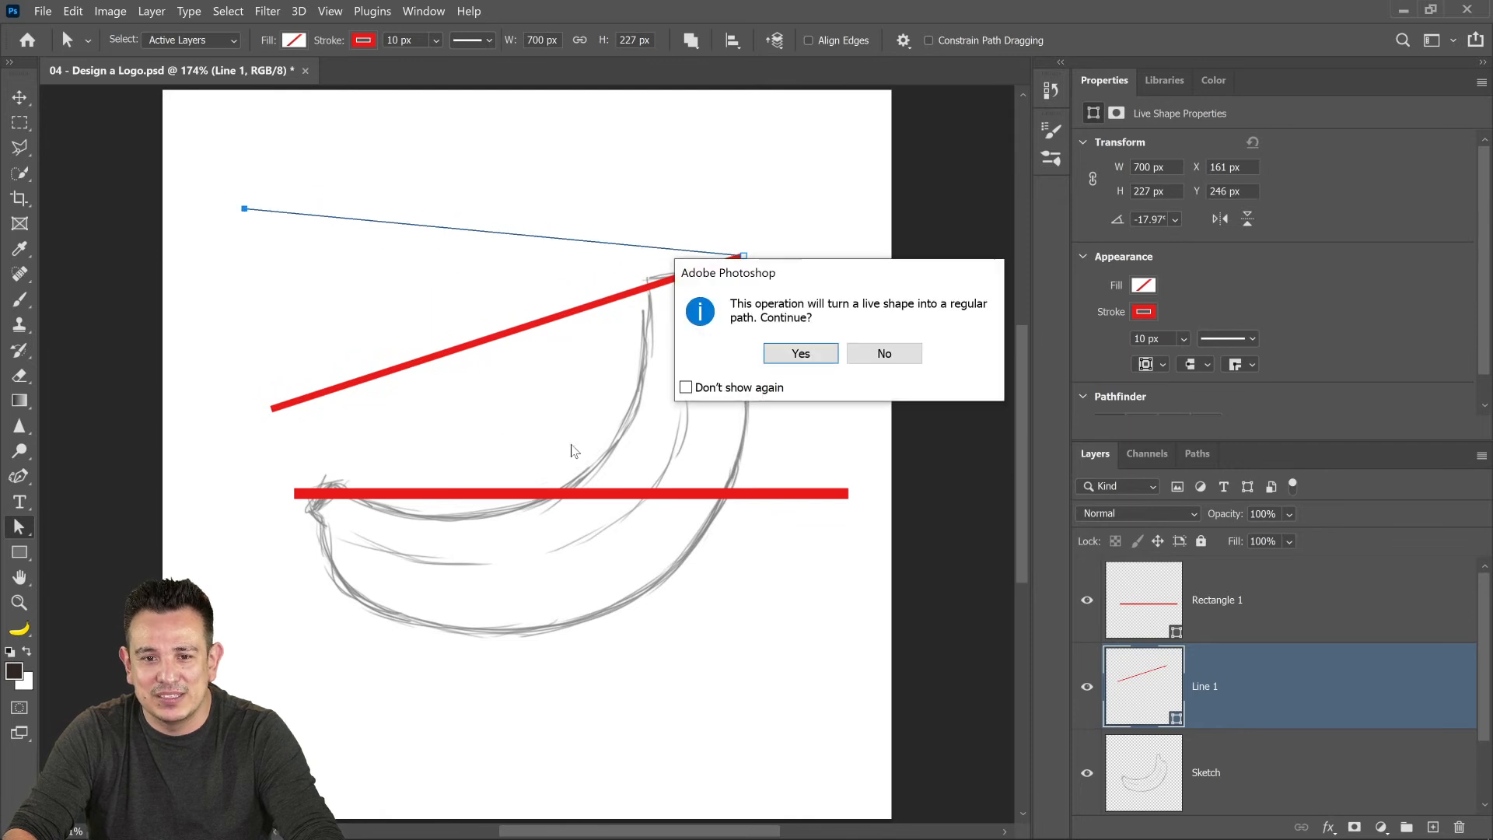
left_click(801, 352)
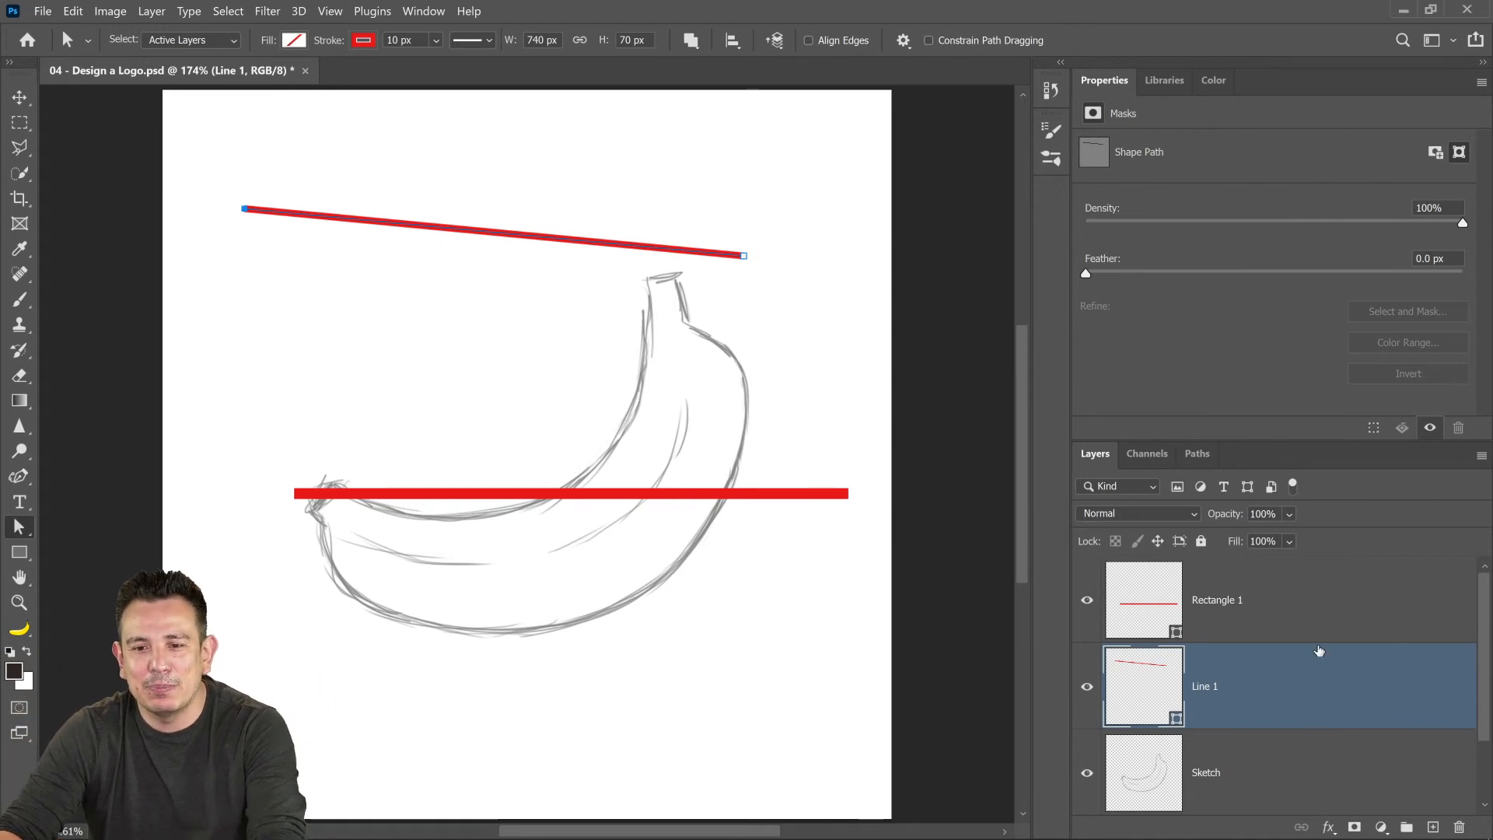
- Delete the Line 1 and Rectangle 1 layers, keeping only the Sketch and Background layers
key("Delete")
key("Delete")
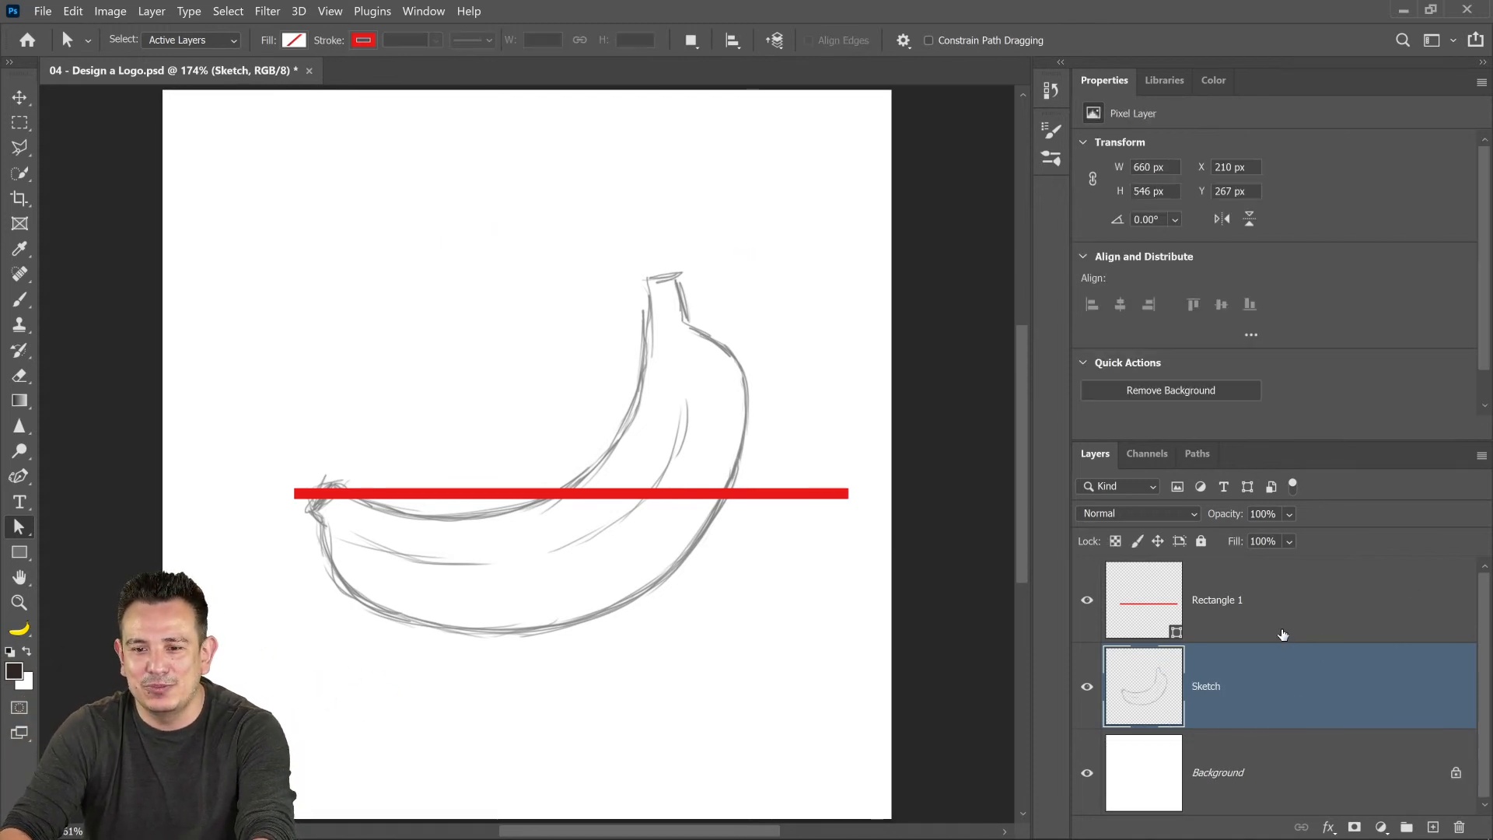
left_click(1283, 630)
key("Delete")
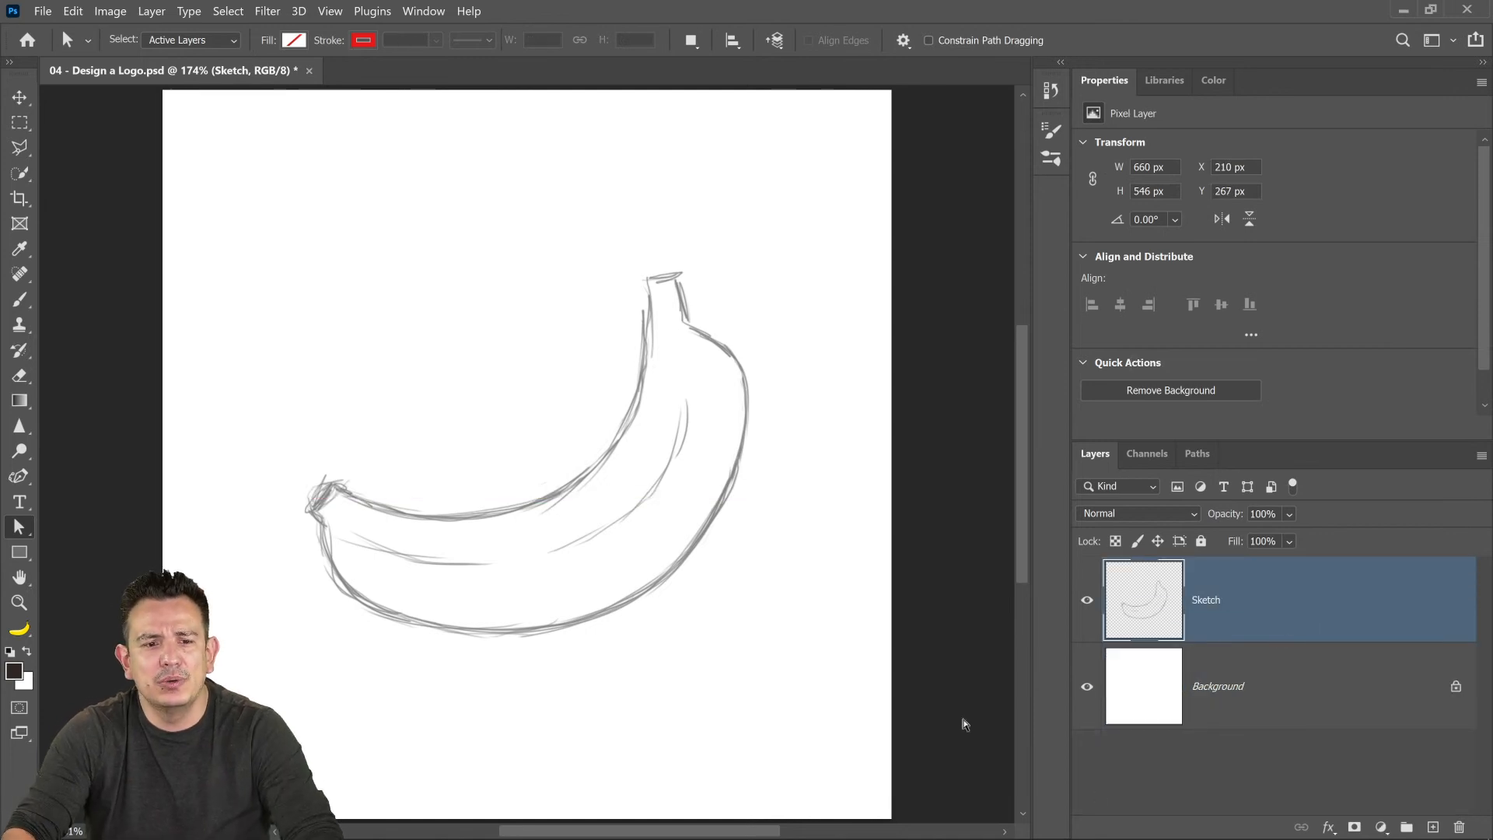
- Draw a 68-sided polygon about 482 by 480 px over the banana sketch with the Polygon tool
left_click(19, 552)
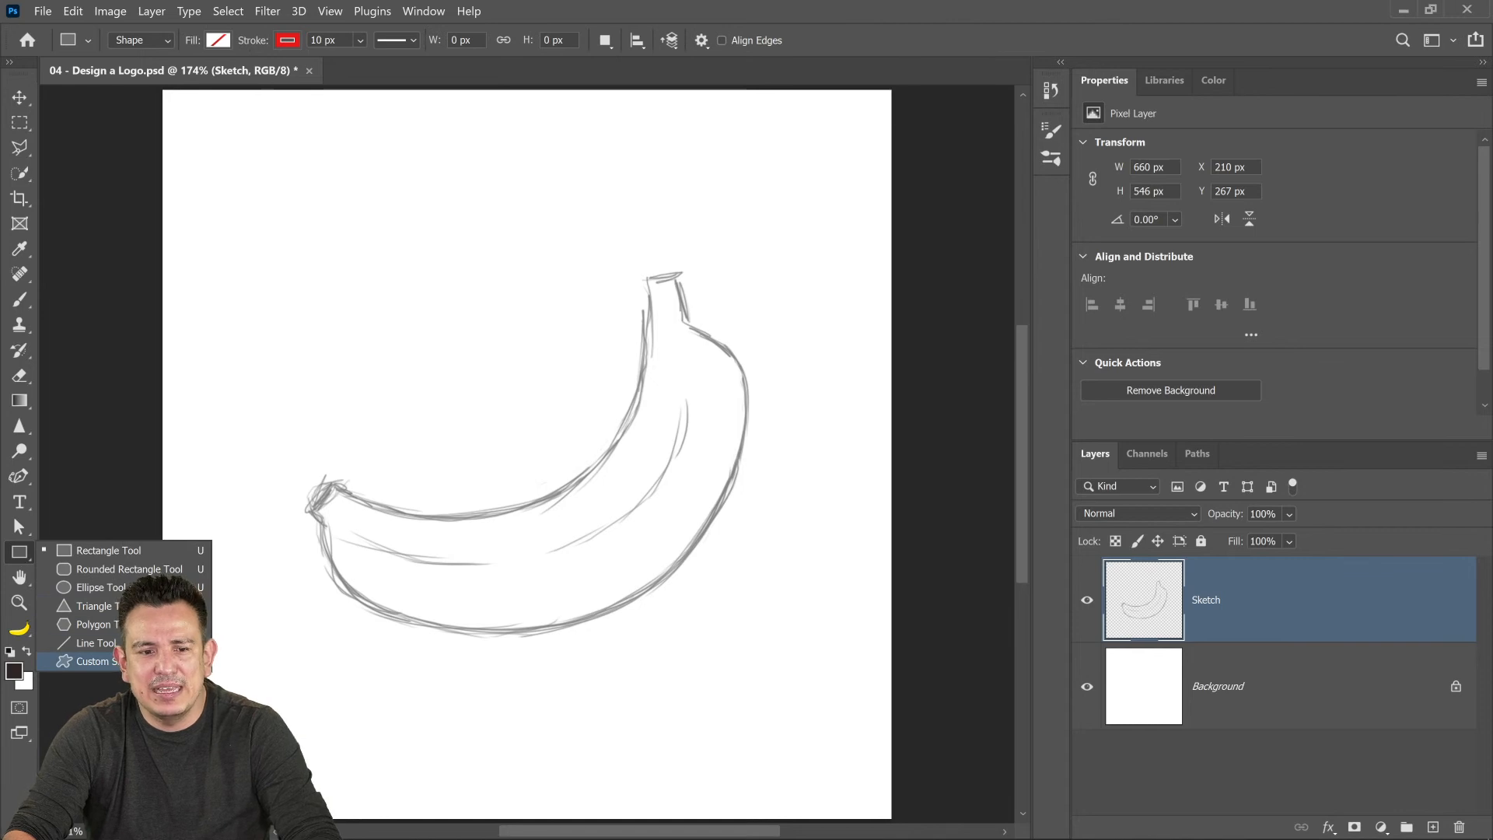
left_click(337, 463)
key("shift+u")
key("shift+u")
key("shift+u")
left_click_drag(385, 304, 710, 626)
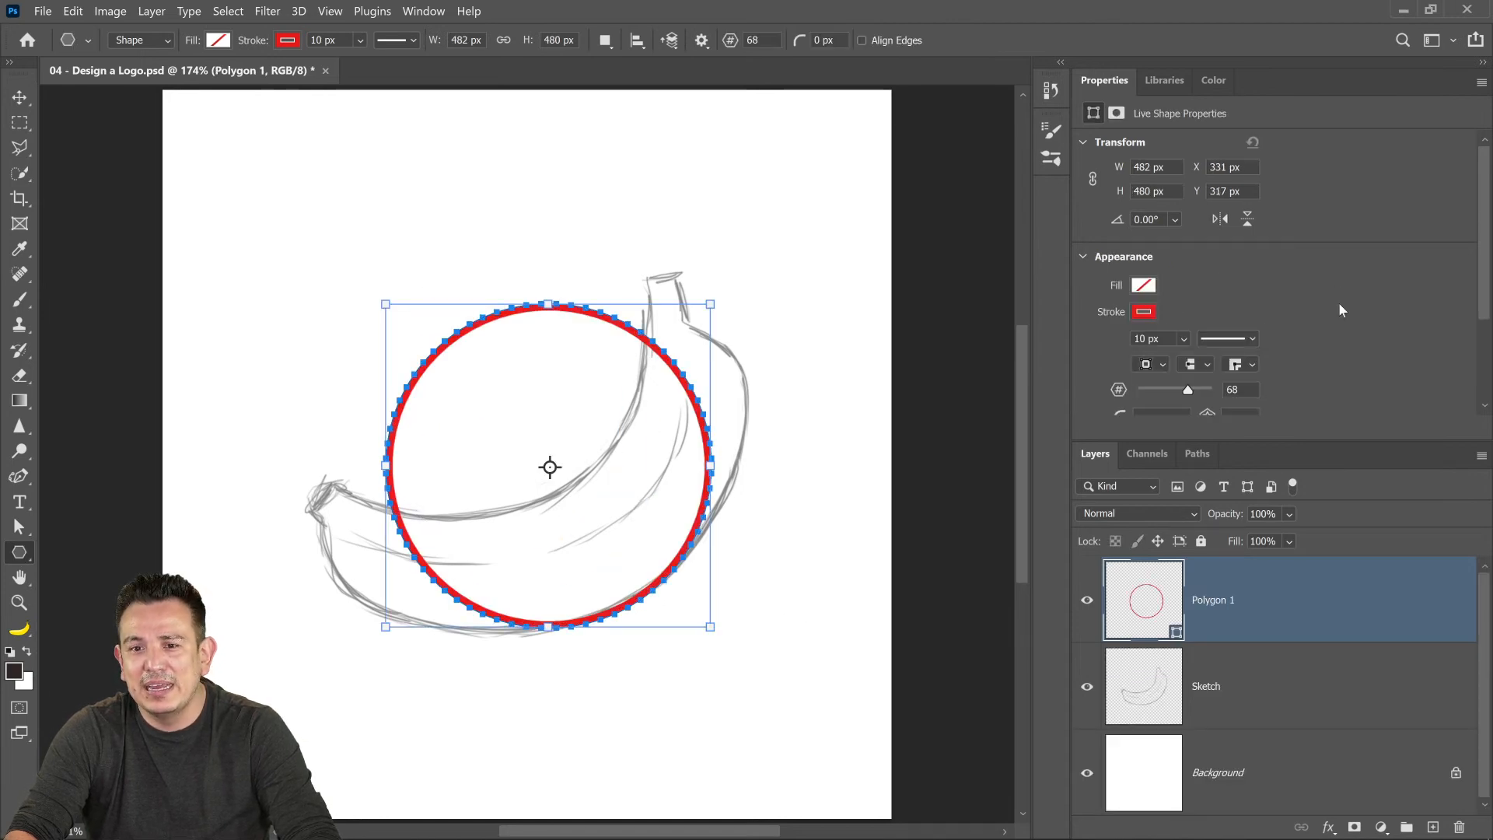
- Turn the polygon into a star with 12 sides, a 62% star ratio and a 16 px corner radius
left_click_drag(1484, 233, 1488, 319)
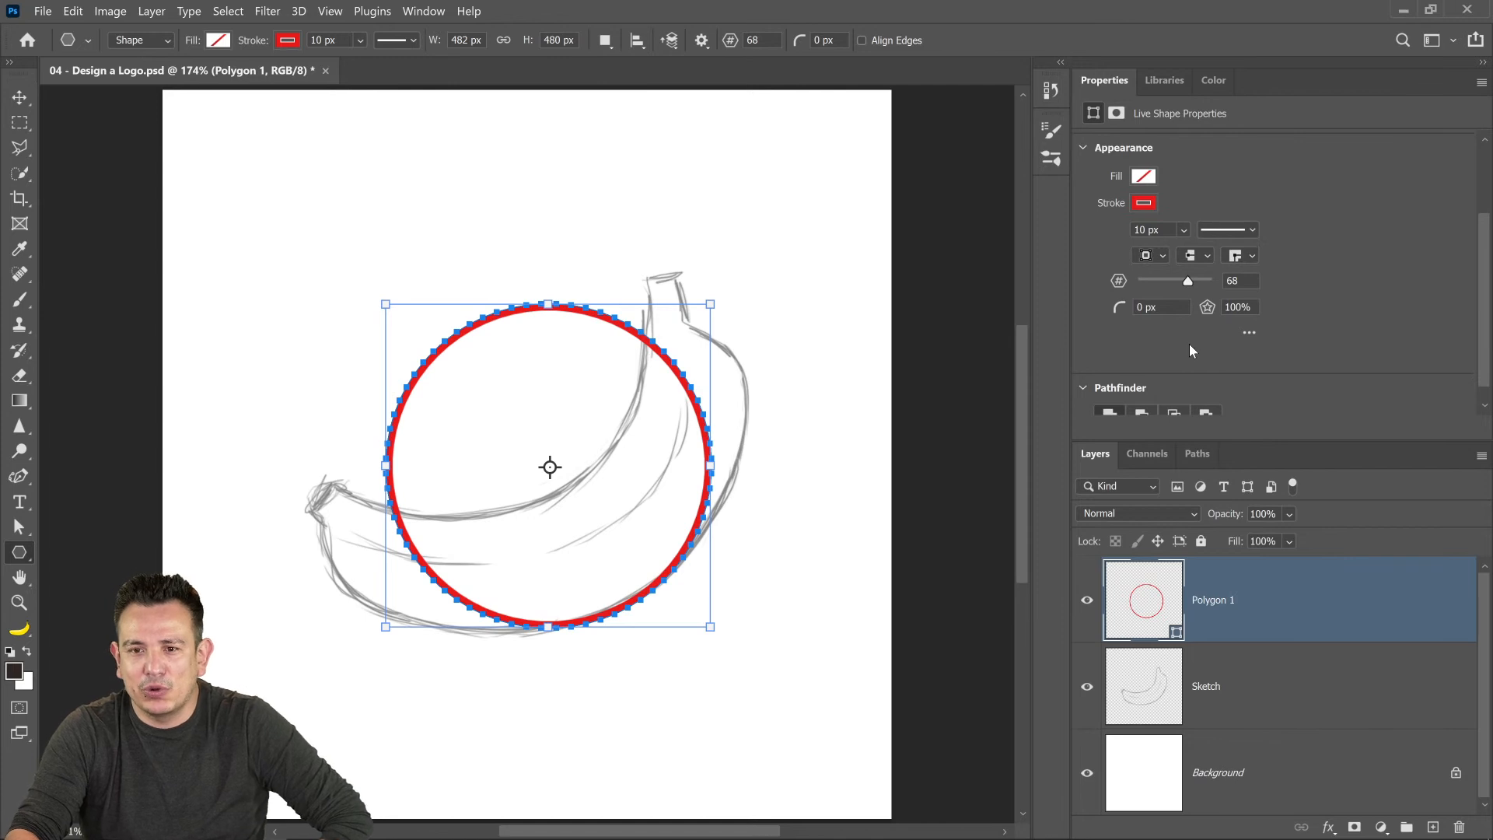
left_click_drag(1181, 279, 1143, 281)
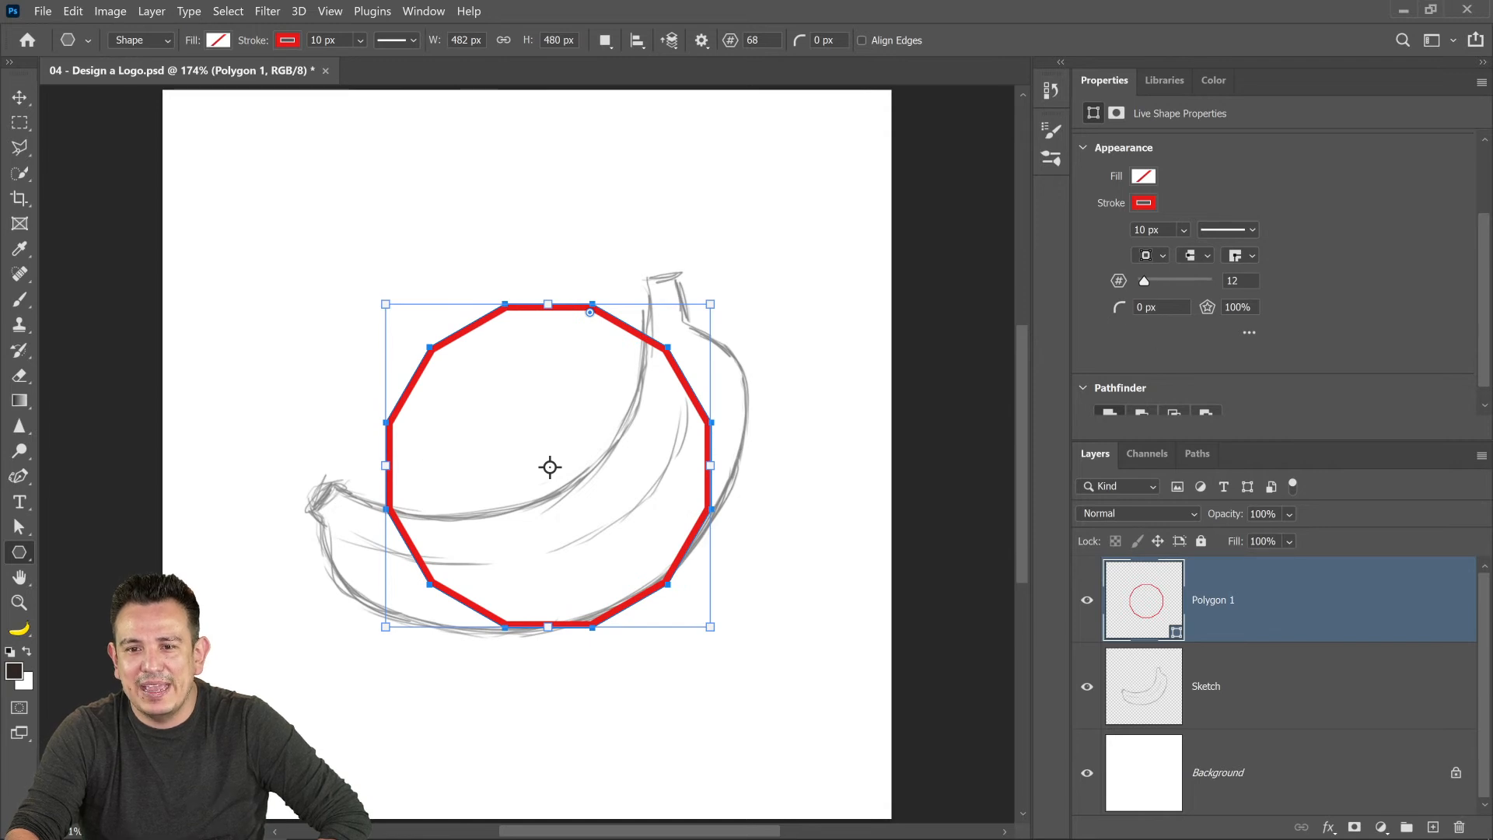
left_click(1238, 310)
left_click_drag(1286, 319, 1240, 330)
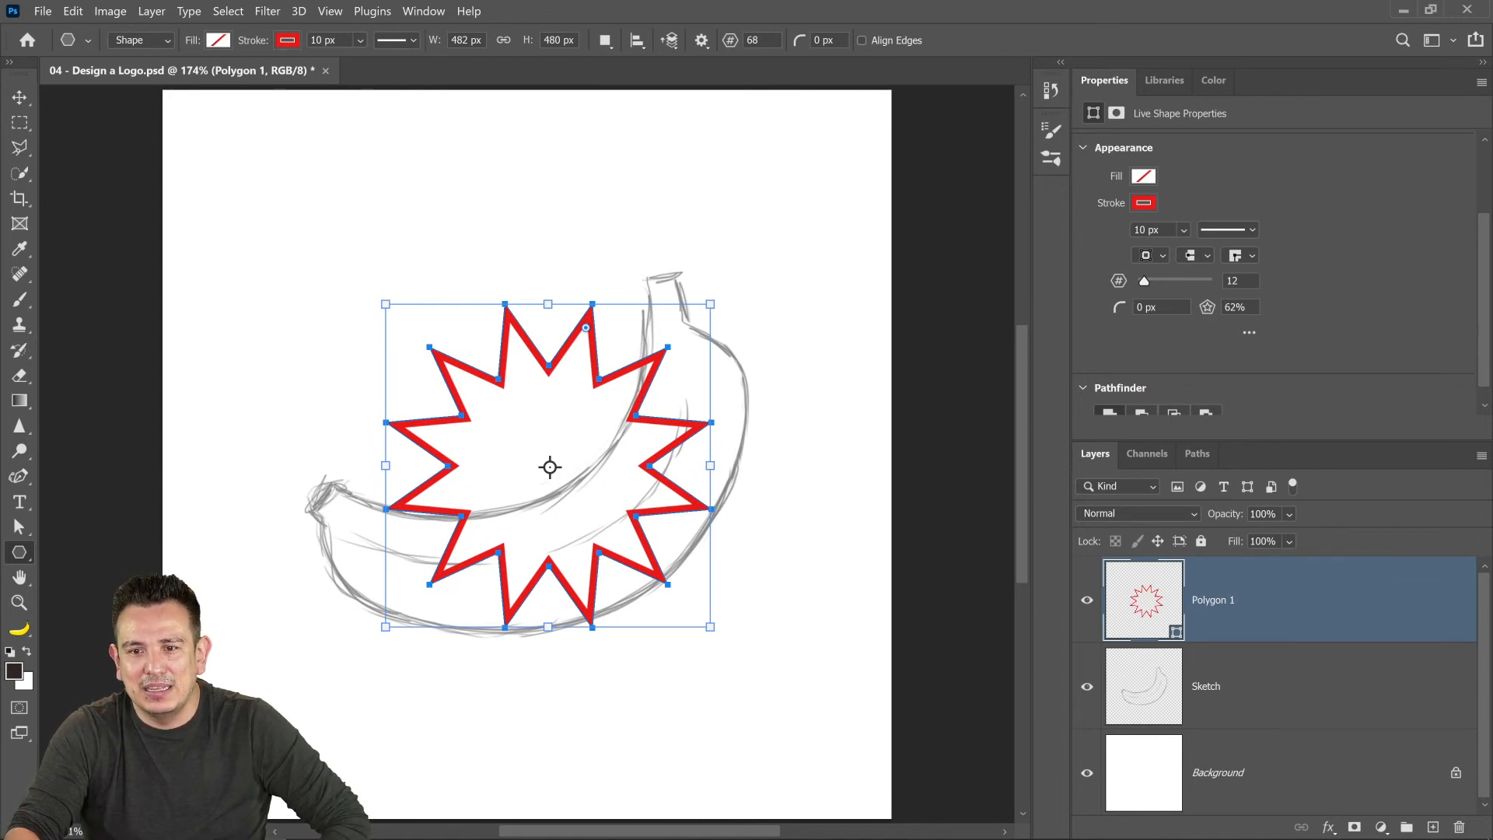
mouse_move(1207, 307)
left_mouse_down()
mouse_move(1235, 313)
mouse_move(1205, 314)
left_mouse_up()
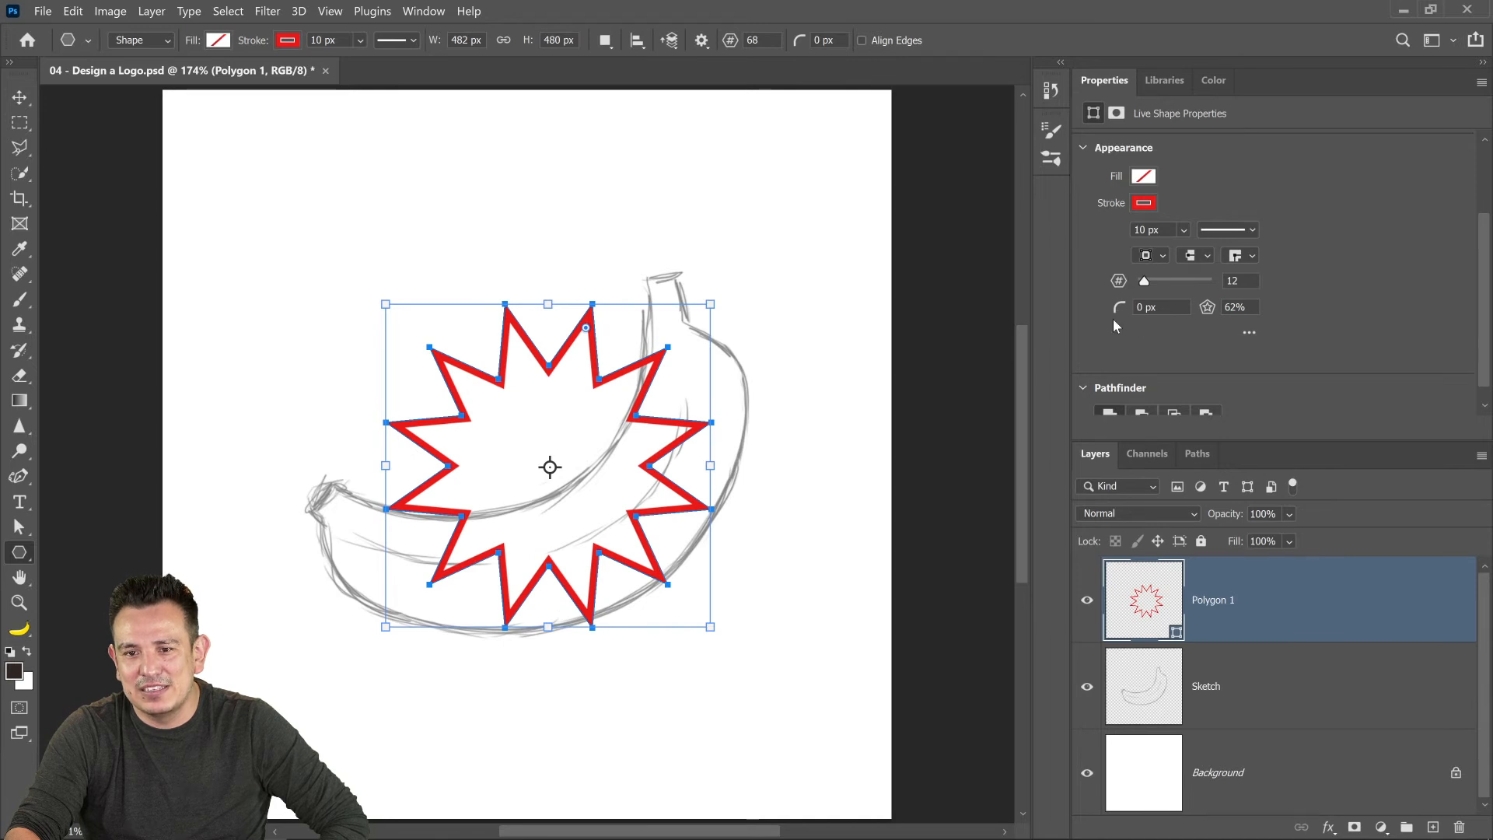
left_click_drag(1117, 316, 1092, 327)
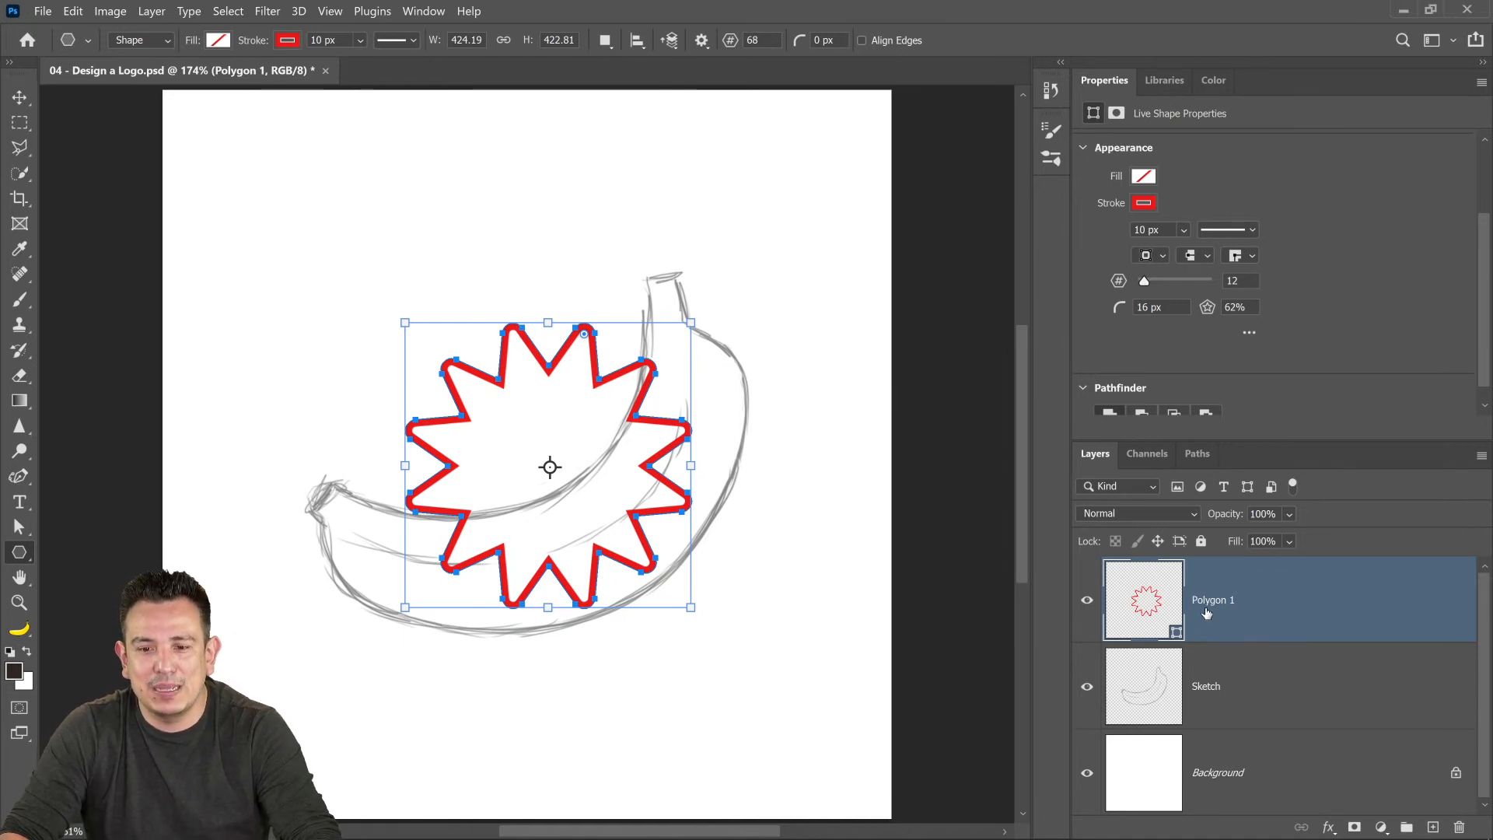
- Delete the Polygon 1 layer
left_click(1273, 691)
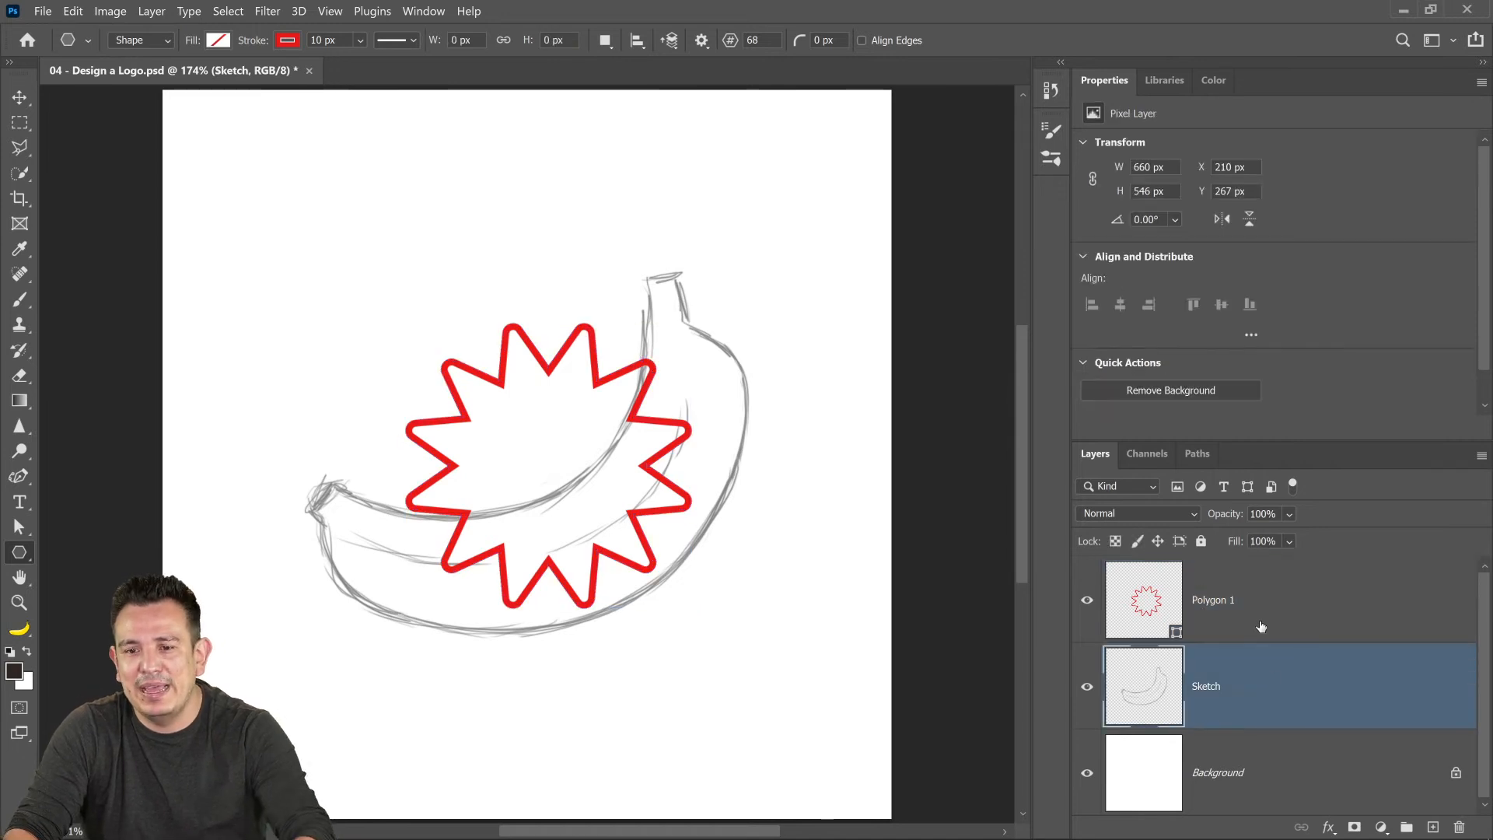
left_click(1260, 622)
key("Delete")
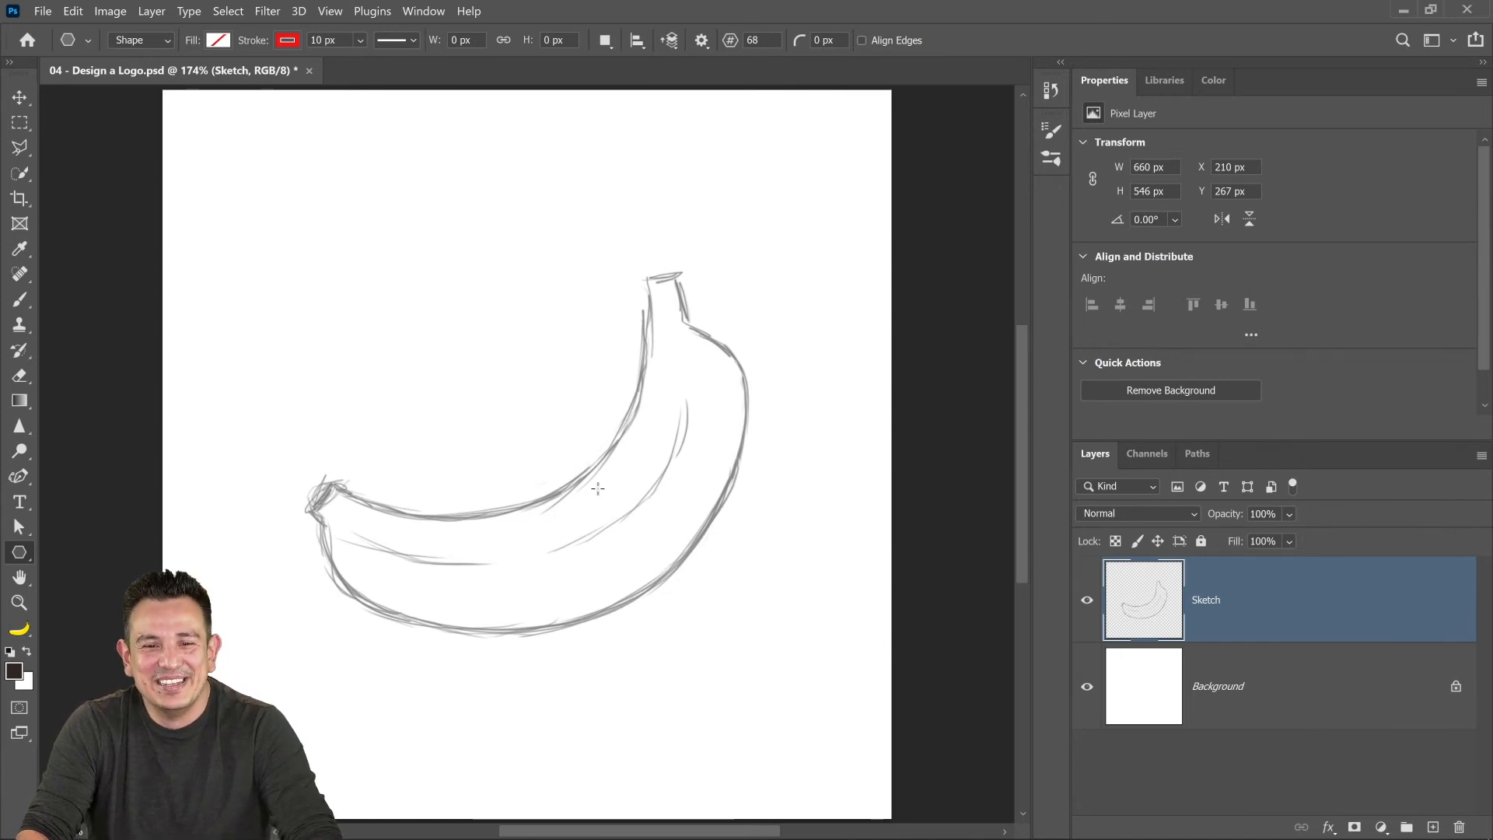
- Review the pen tool variants and activate the Curvature Pen tool
left_click(19, 475)
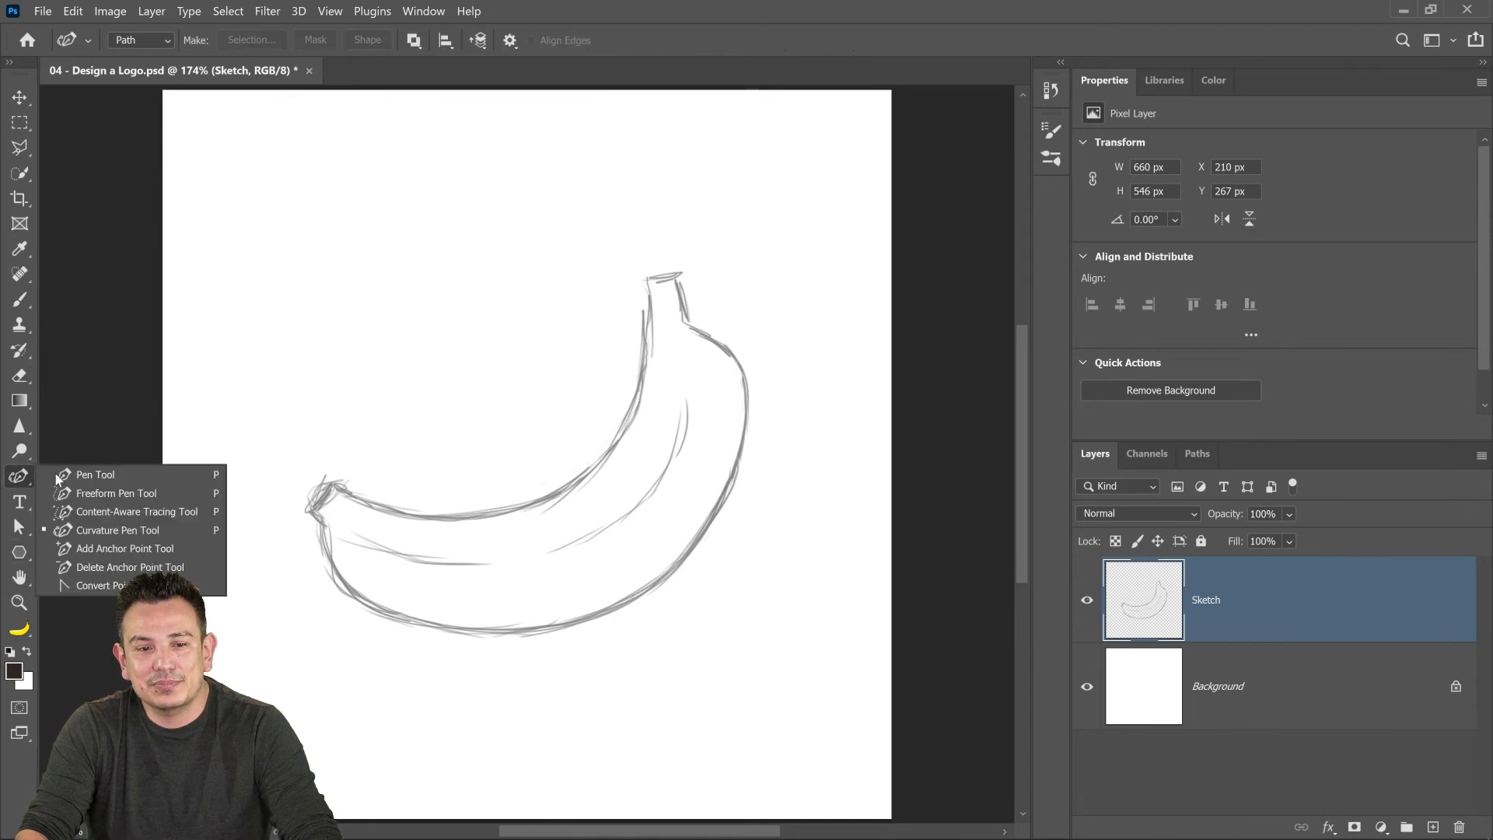
left_click(109, 474)
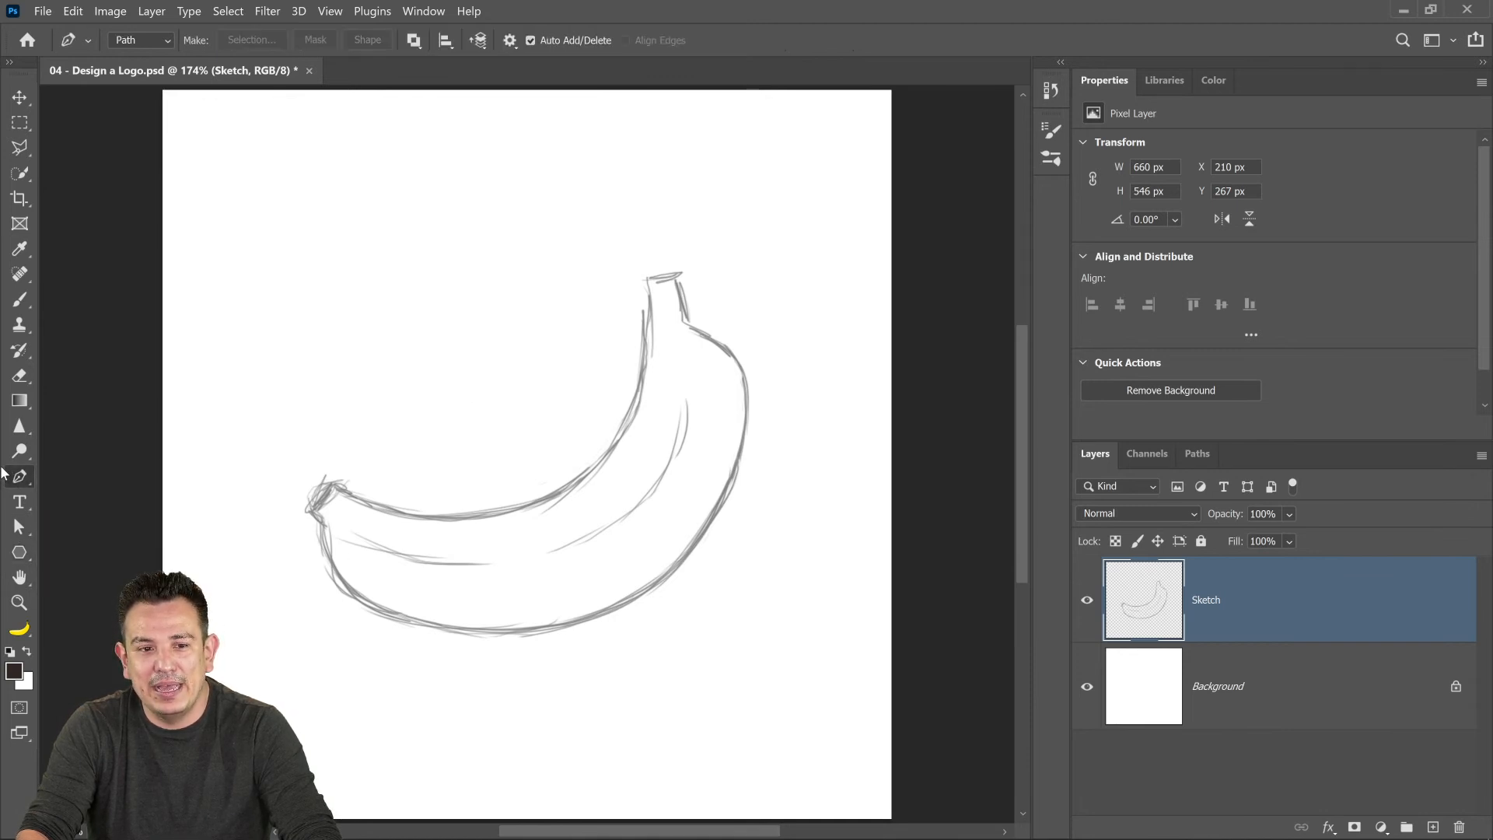
right_click(21, 477)
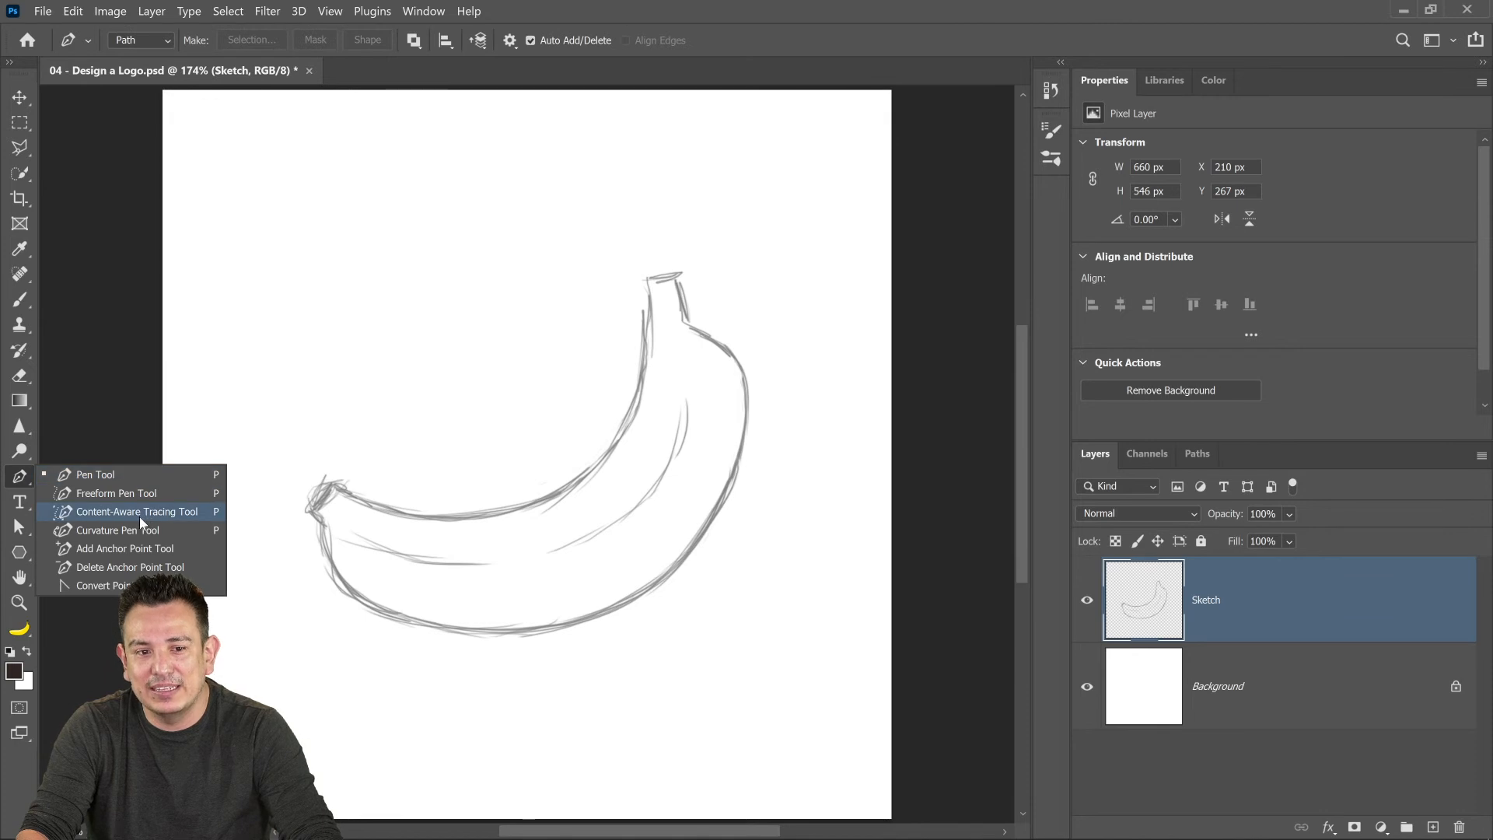
left_click(155, 532)
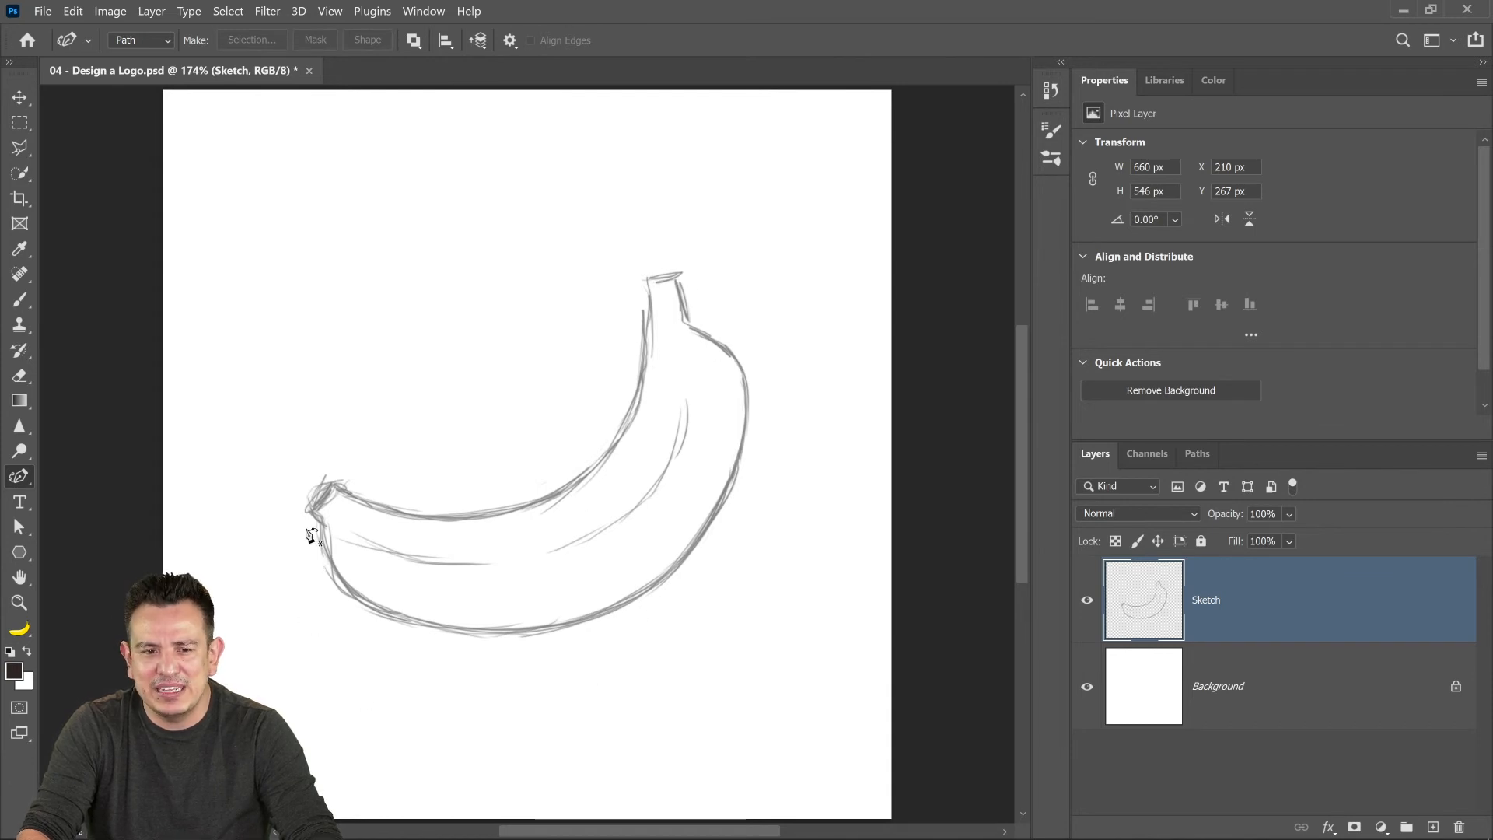
right_click(19, 475)
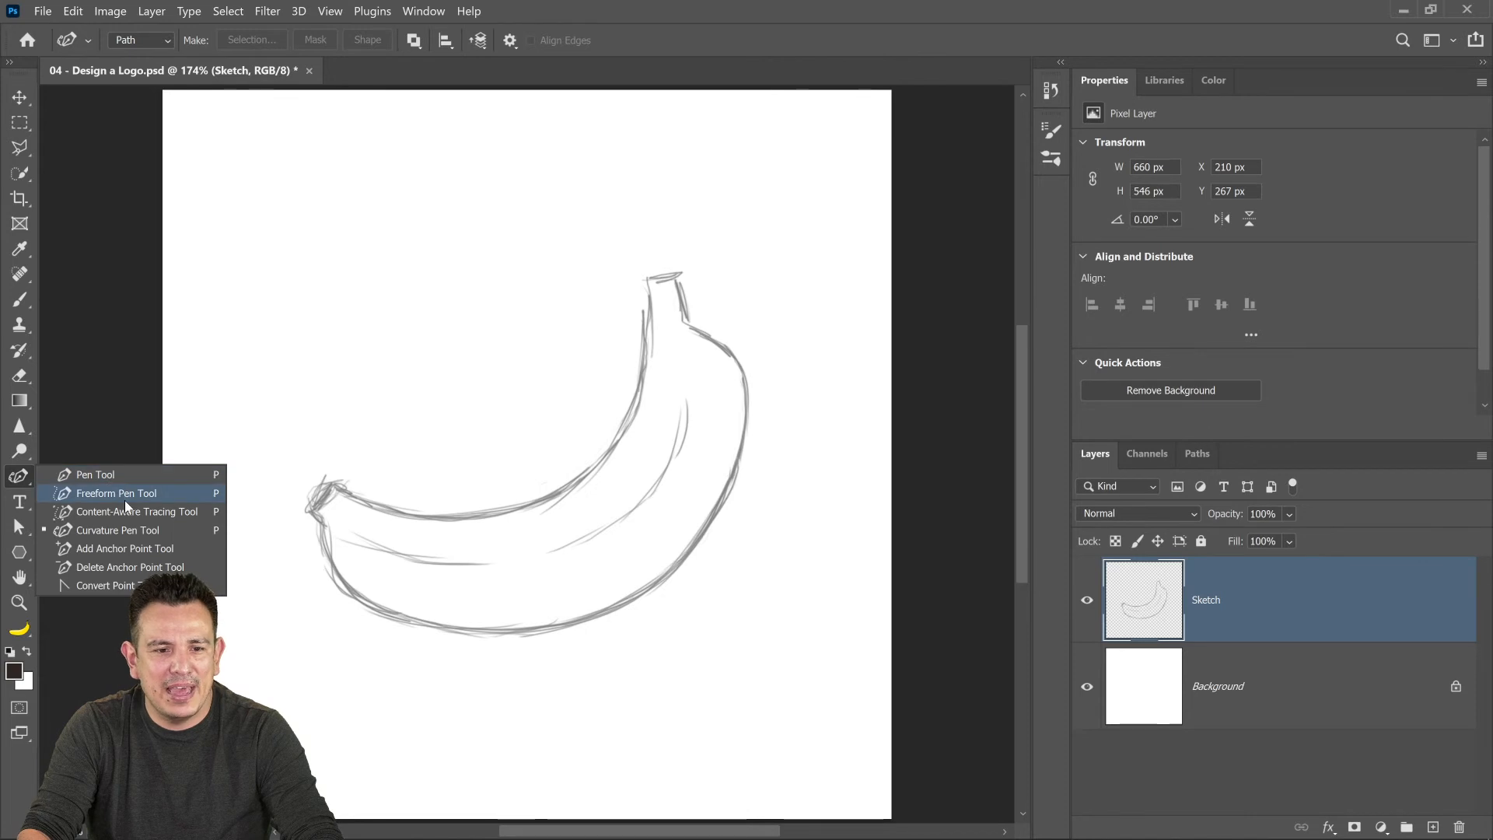
left_click(19, 476)
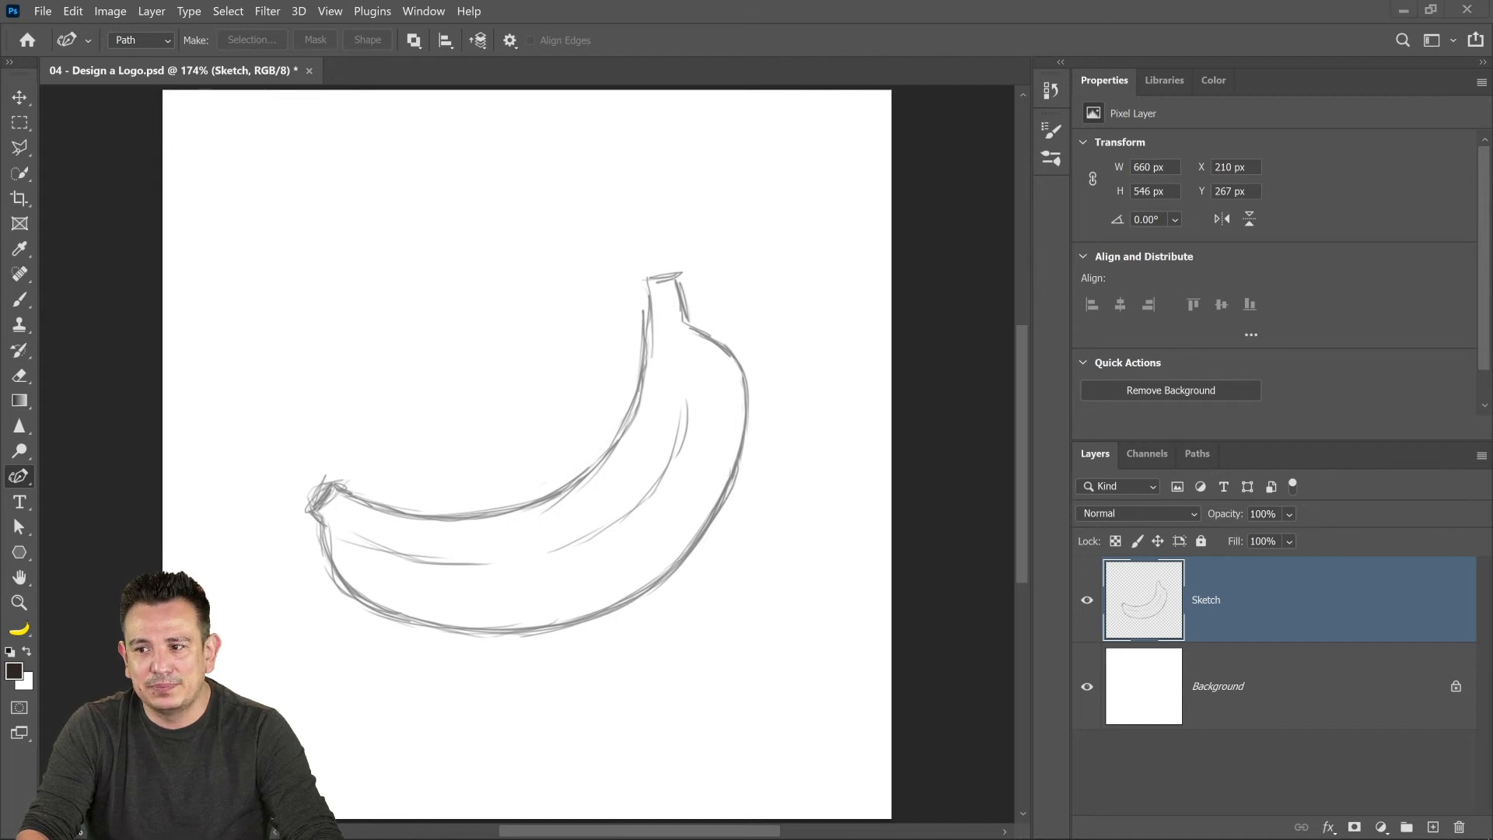
- Trace a closed path roughly around the banana sketch with the Curvature Pen tool in Path mode
left_click(647, 282)
left_click(680, 276)
left_click(689, 324)
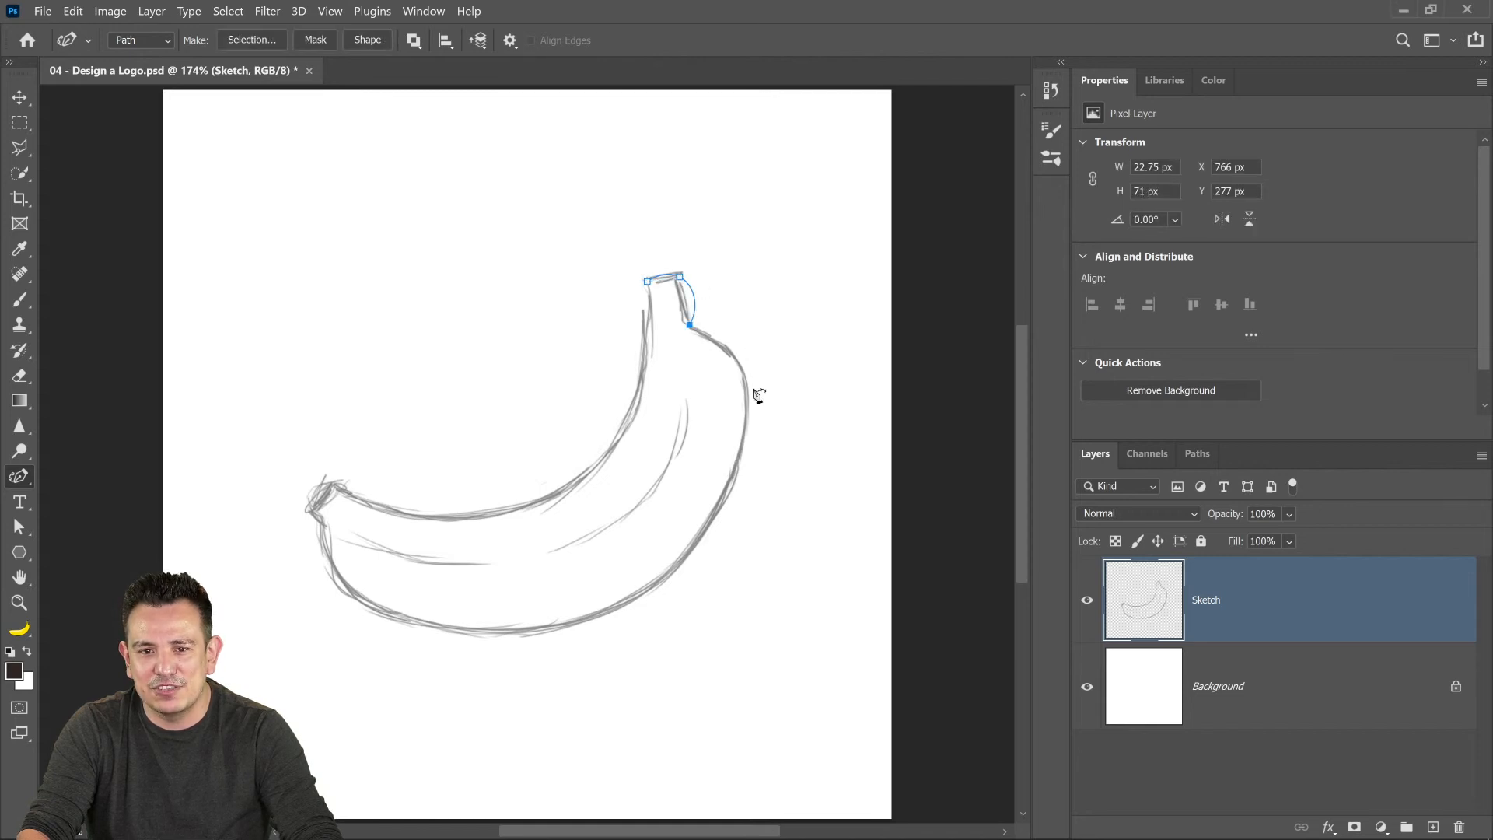
left_click(606, 614)
left_click(323, 526)
left_click(336, 484)
left_click(492, 508)
left_click(642, 384)
left_click(649, 283)
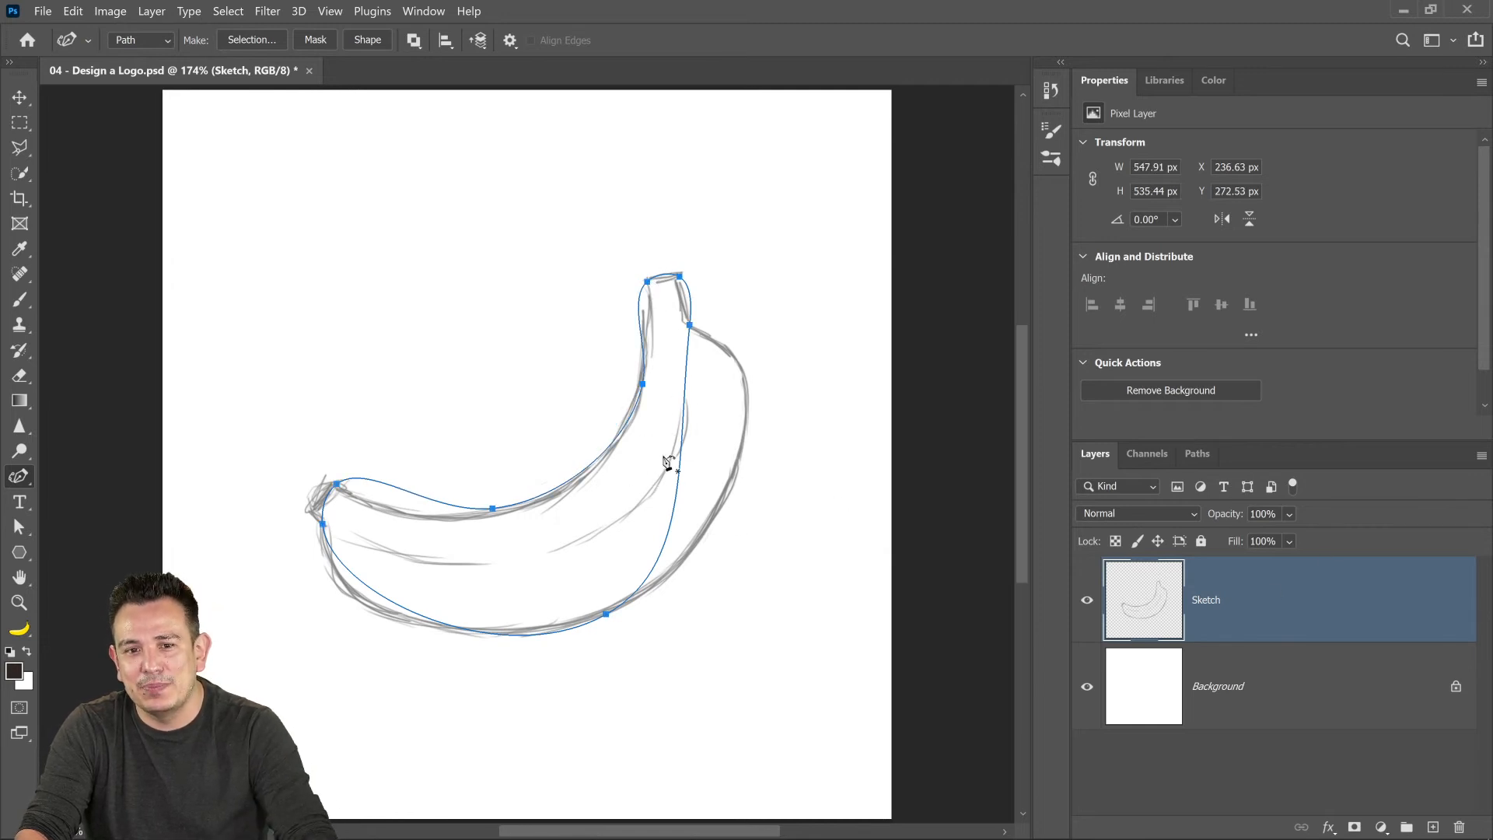
- Dismiss the traced path and undo the accidental deletion of the Sketch layer
key("Escape")
key("Delete")
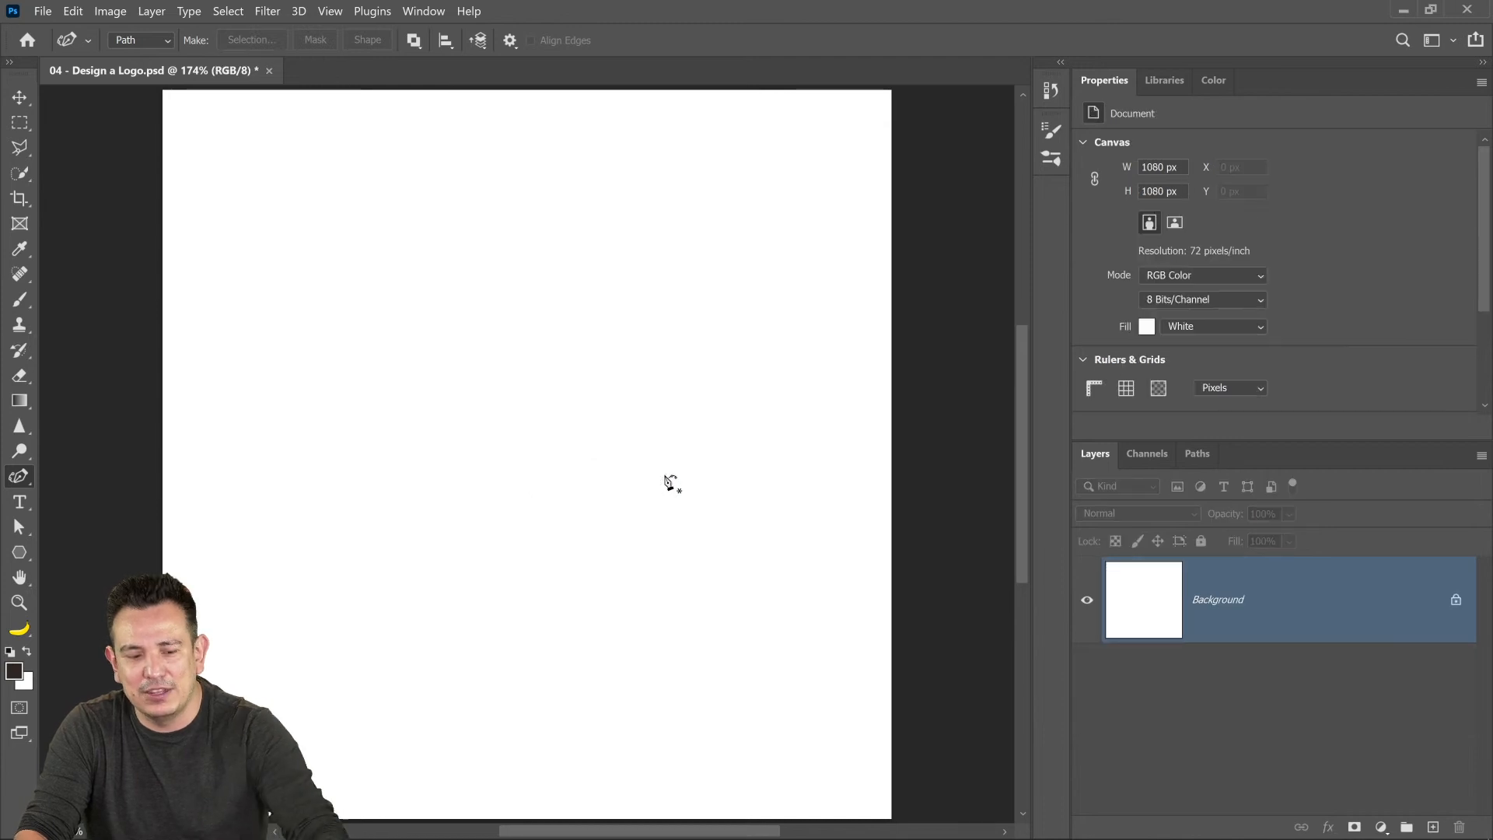
key("ctrl+z")
- Set the Curvature Pen to Shape mode and trace a closed banana outline with no fill and a 10 px red stroke
left_click(130, 40)
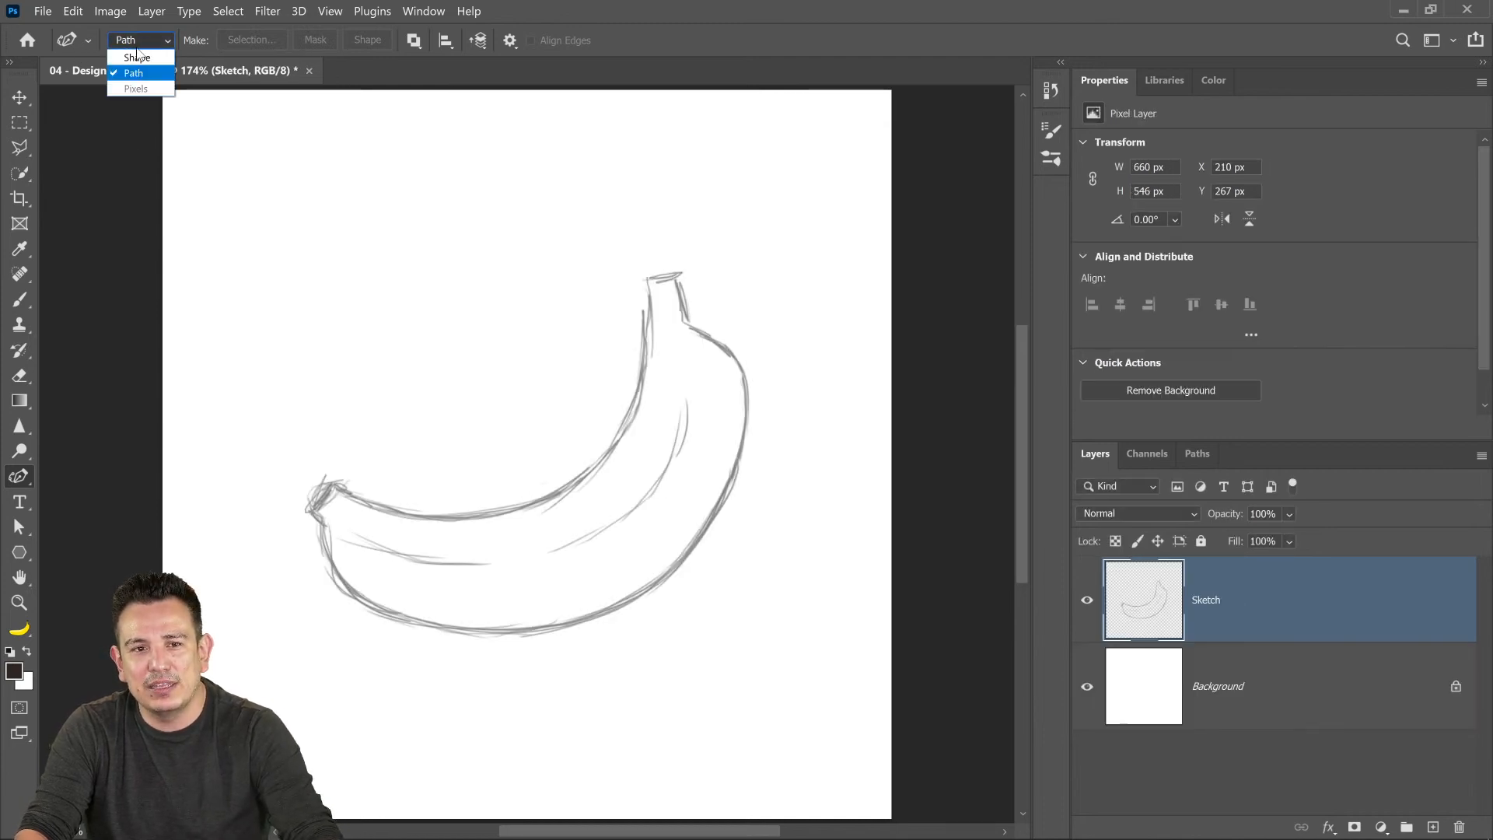
left_click(138, 58)
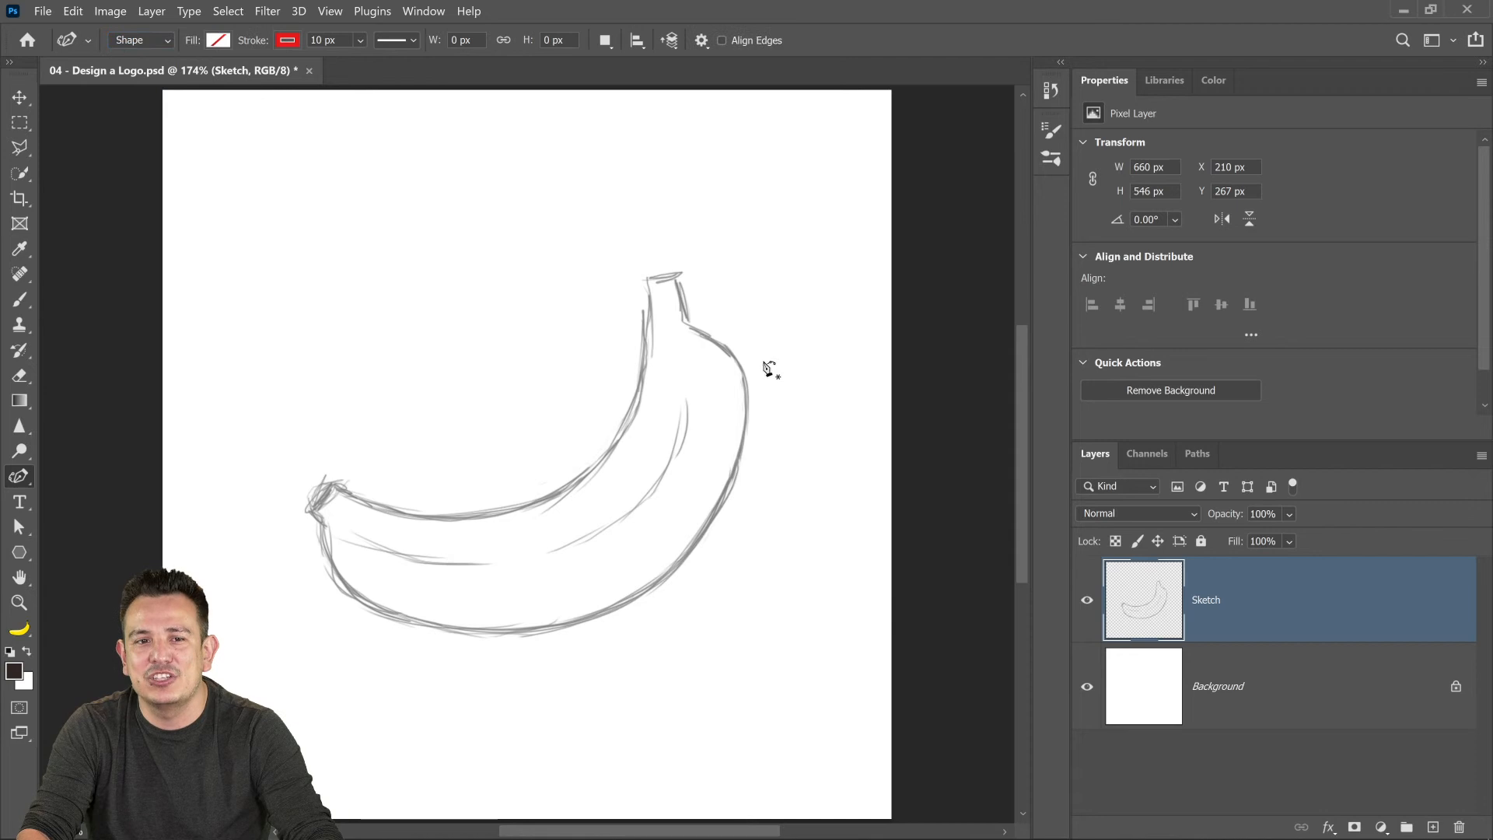
left_click(682, 272)
left_click(685, 325)
left_click_drag(617, 607, 366, 614)
left_click(324, 542)
left_click(319, 519)
left_click(303, 508)
left_click(330, 482)
left_click(349, 500)
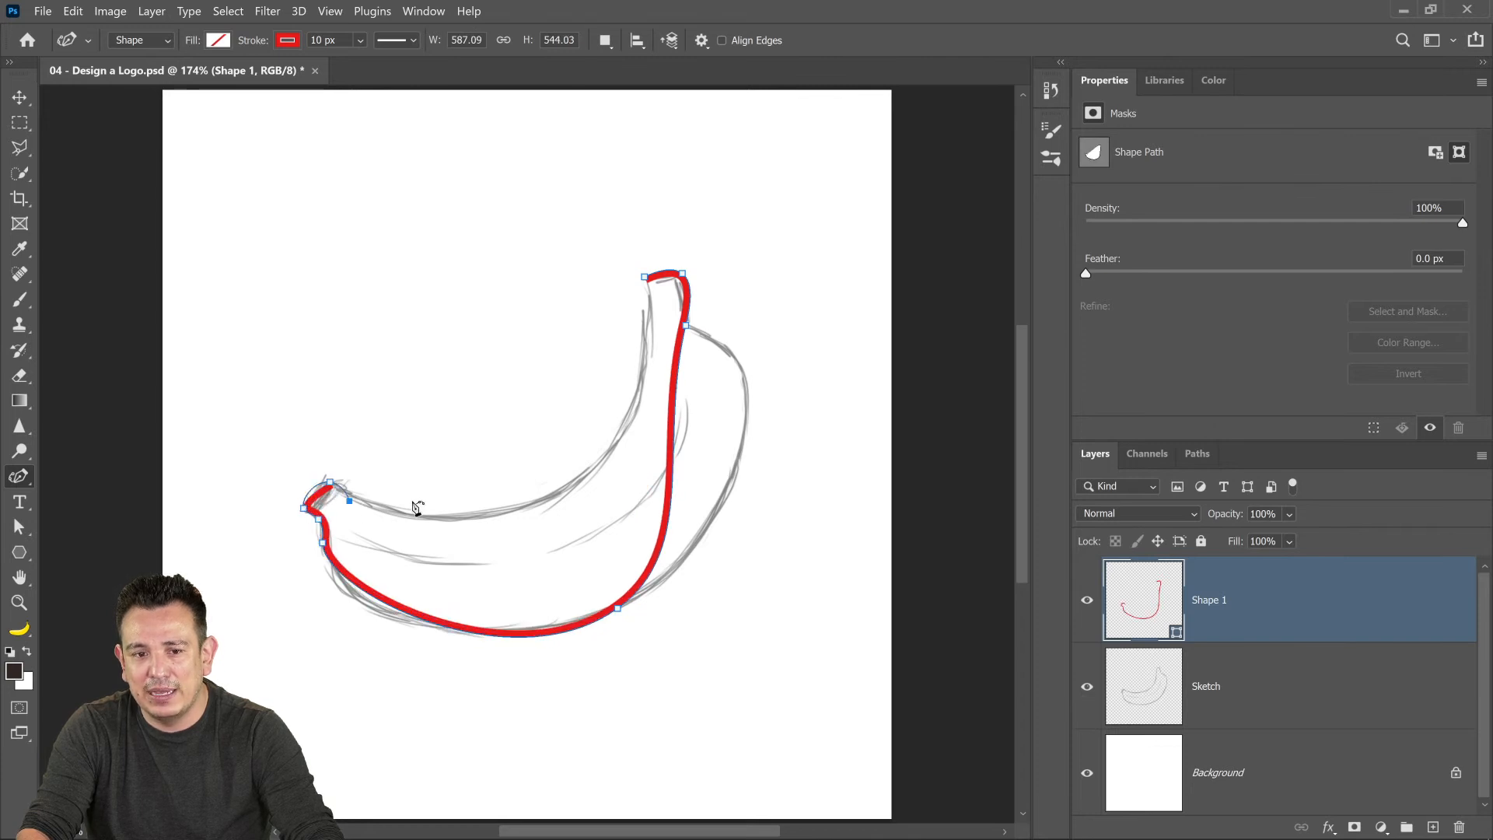
left_click(455, 516)
left_click_drag(646, 277, 657, 368)
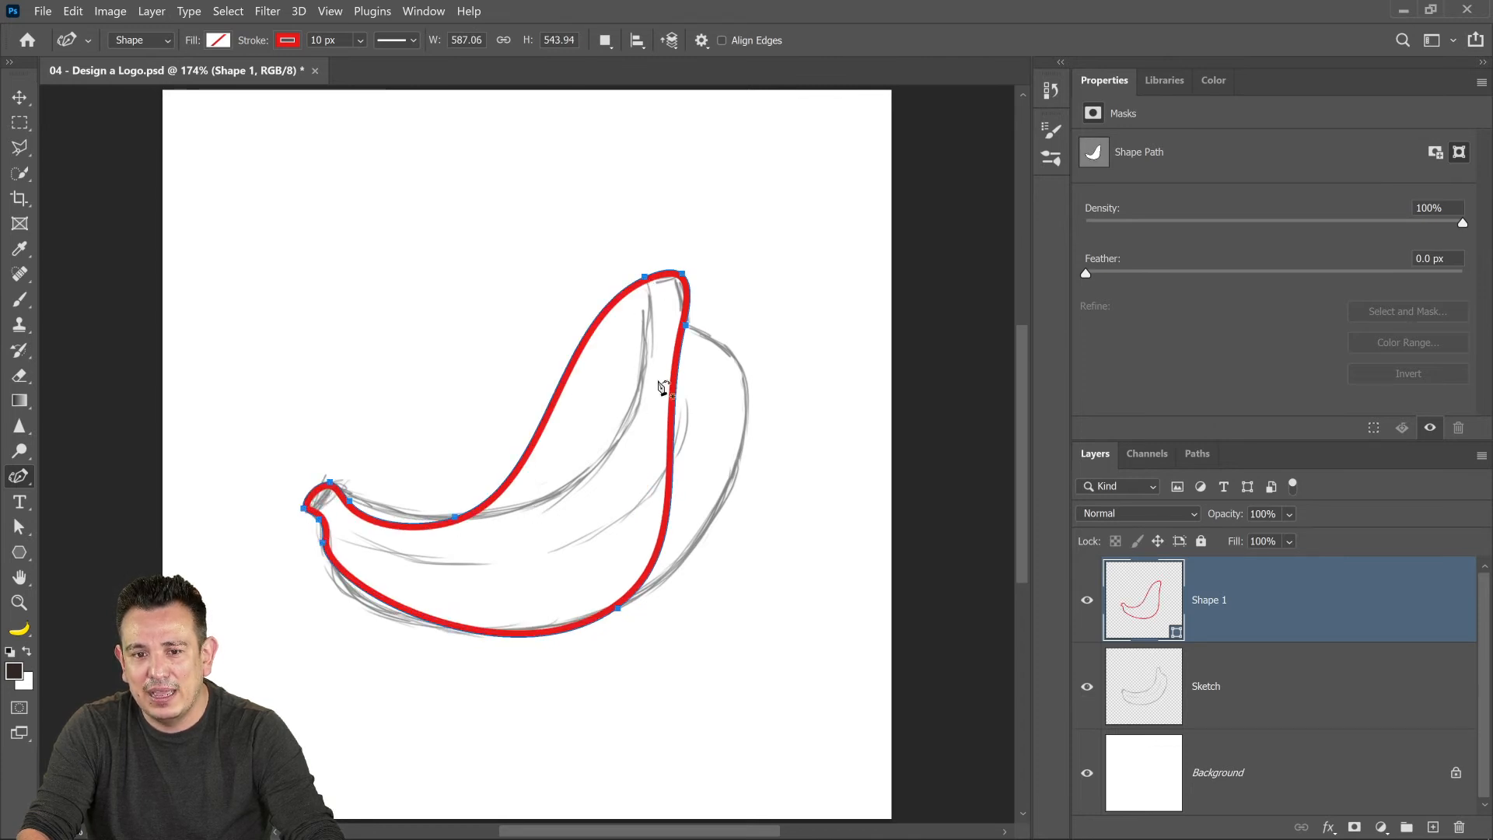
- Make the stem's anchor points sharp corners and pull the banana's outer right edge out to the sketch with added points
left_click_drag(645, 277, 656, 366)
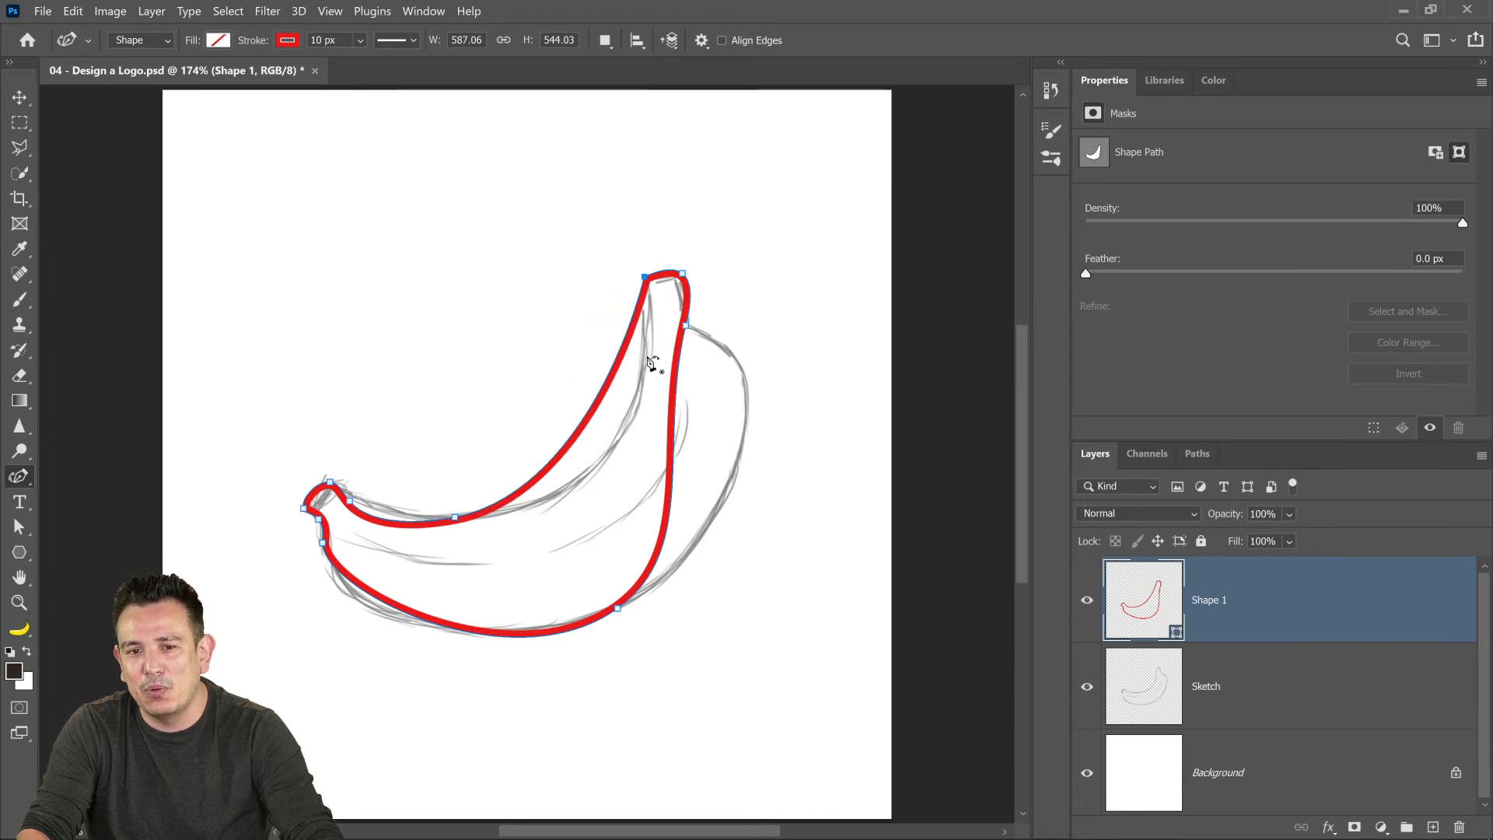
left_click(684, 275, "alt")
mouse_move(679, 465)
left_mouse_down()
mouse_move(726, 450)
mouse_move(753, 407)
mouse_move(736, 415)
left_mouse_up()
left_click(687, 327, "alt")
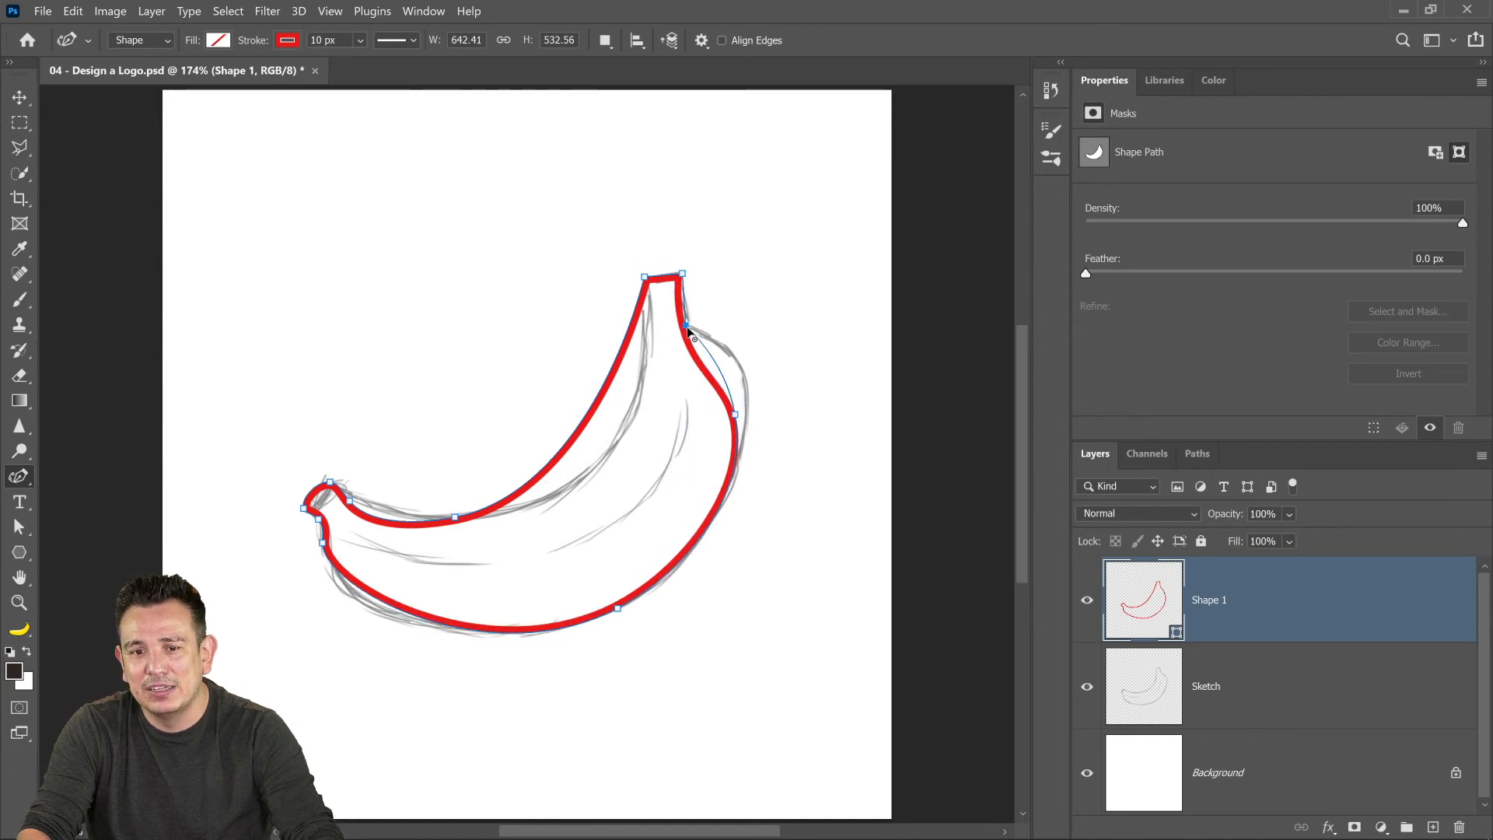
mouse_move(736, 417)
left_mouse_down()
mouse_move(760, 440)
mouse_move(743, 444)
left_mouse_up()
- Add an anchor point on the lower-left edge and adjust the banana tip's points into sharp corners matching the sketch
left_click(371, 594)
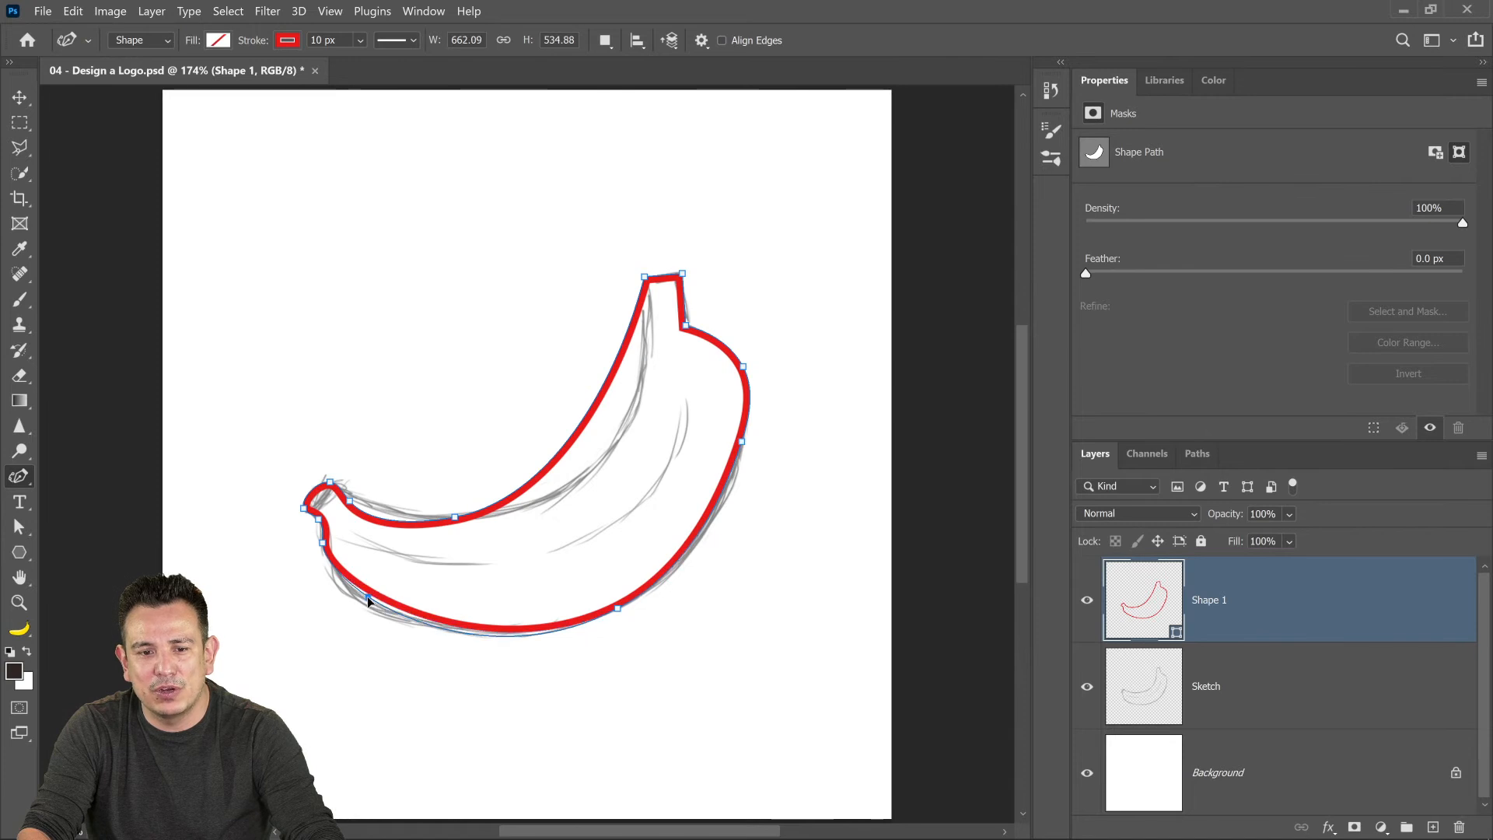
left_click_drag(370, 594, 370, 597)
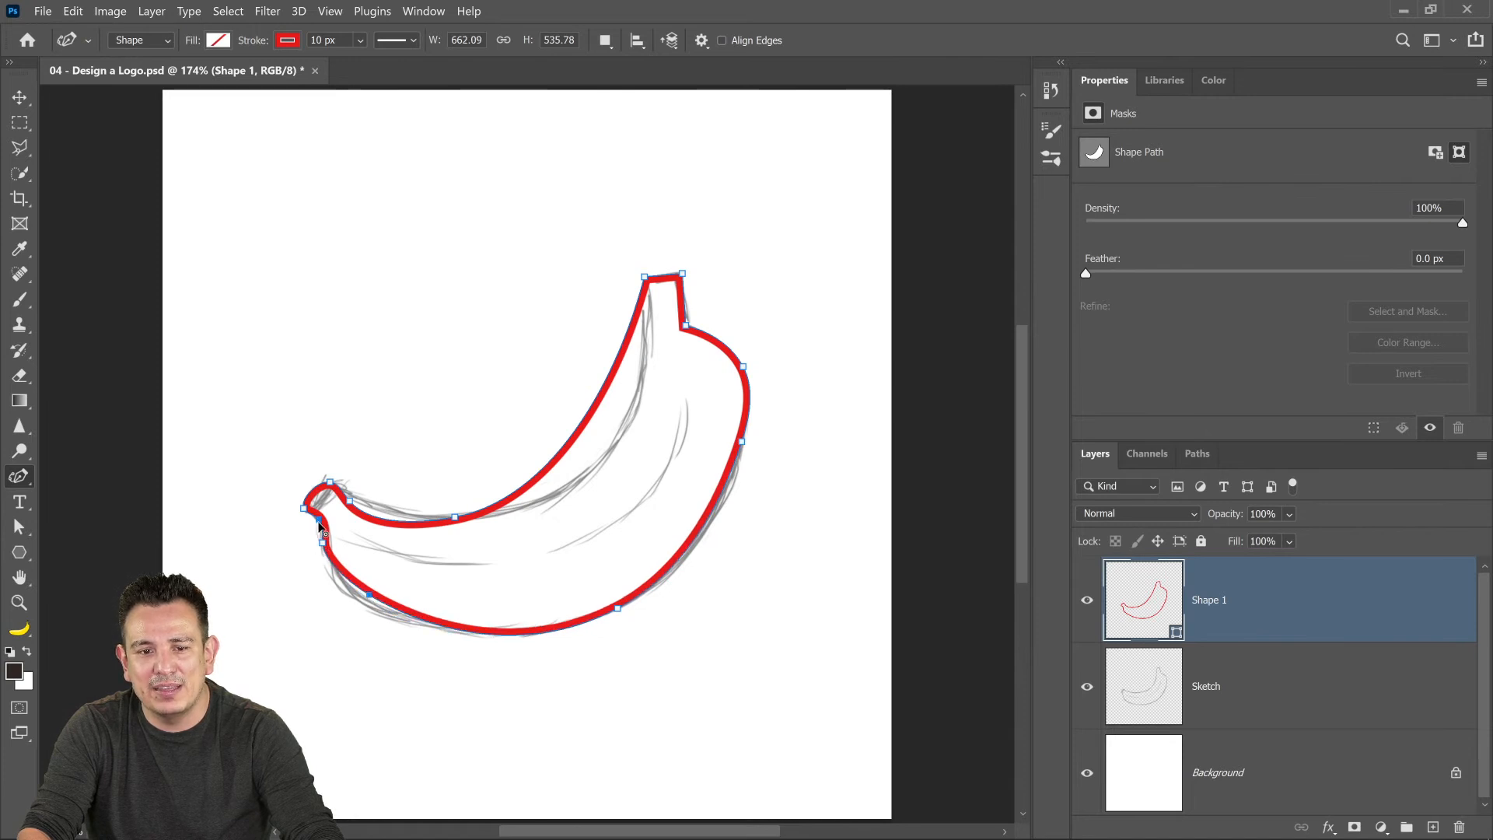
left_click_drag(306, 509, 329, 477)
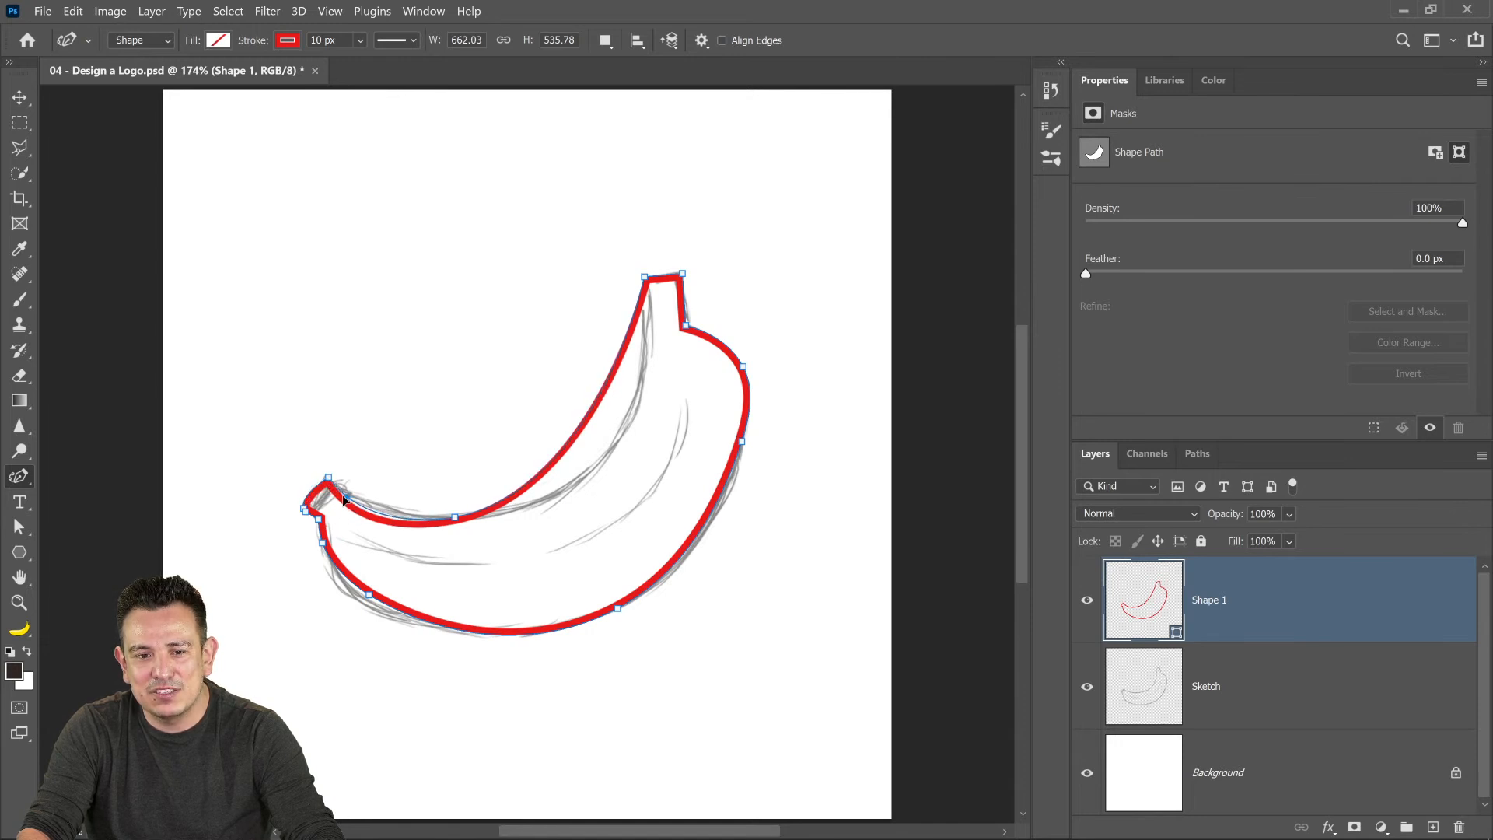
left_click(339, 496, "ctrl")
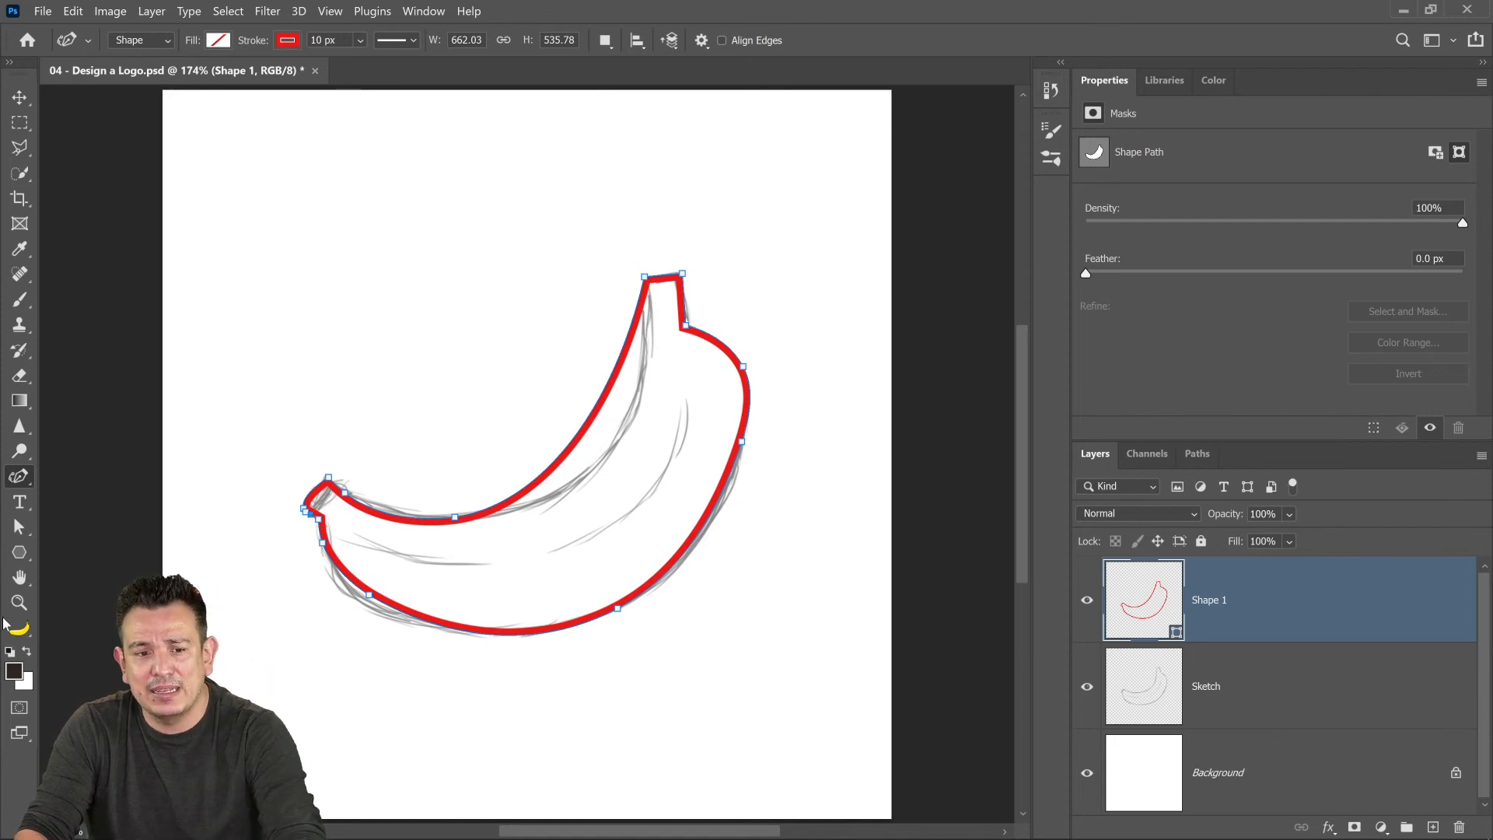
- Delete the extra anchor point beside the lower-left corner of the banana's tip with the Curvature Pen
key("z")
left_click_drag(315, 519, 319, 522)
left_click(19, 475)
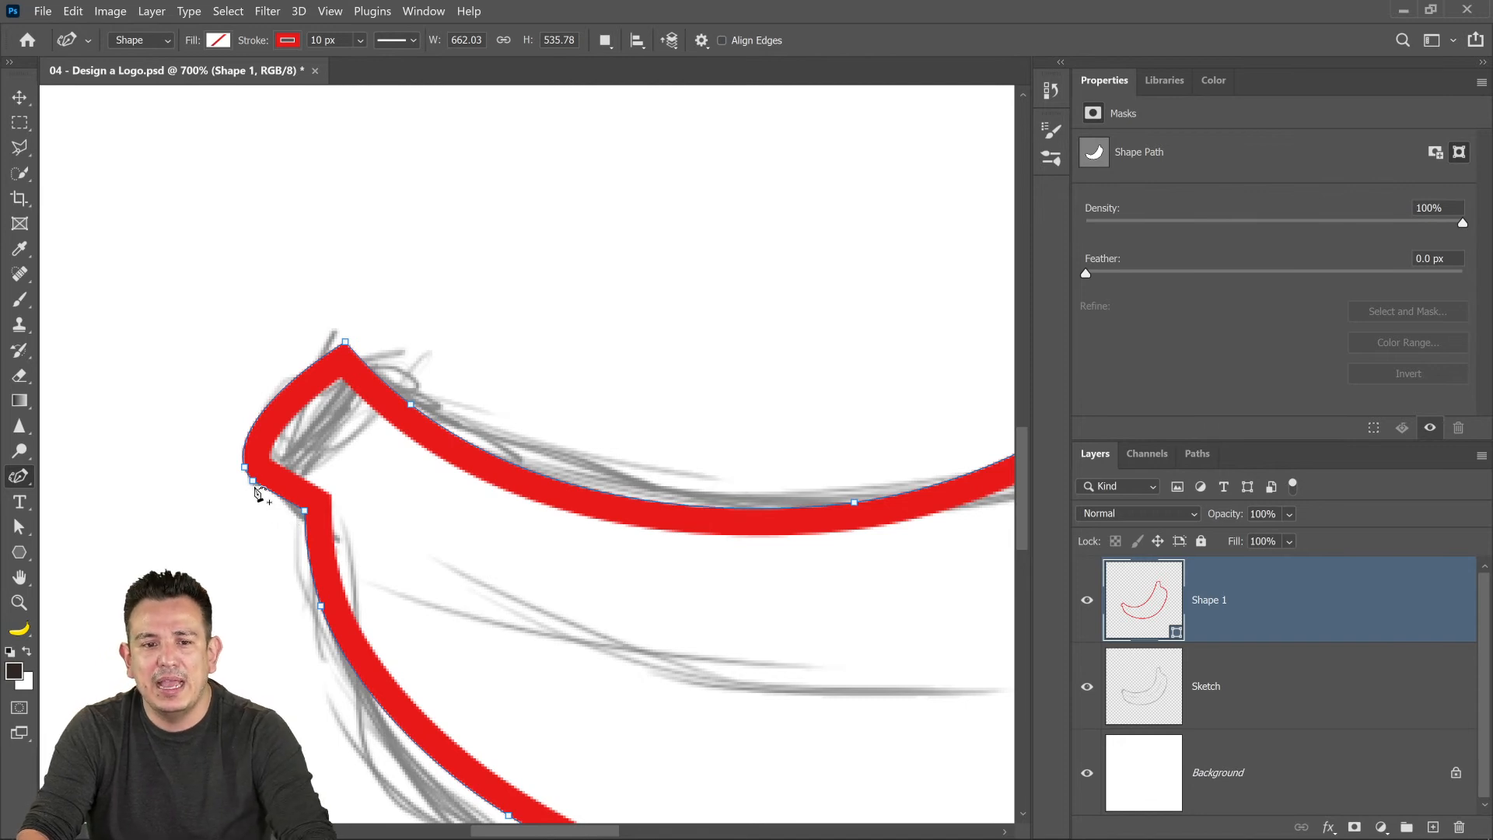
key("Delete")
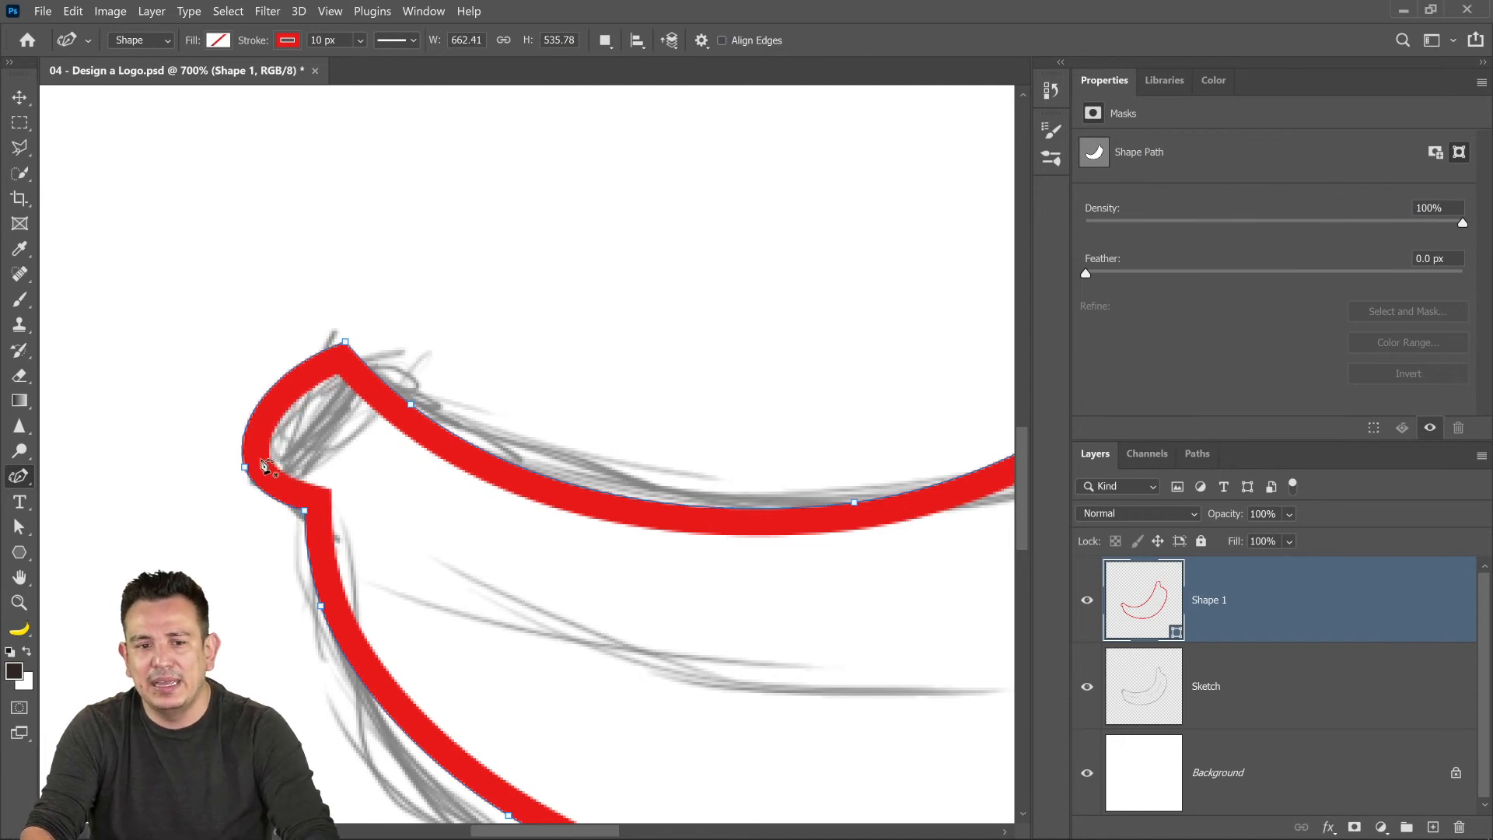
left_click_drag(24, 482, 105, 485)
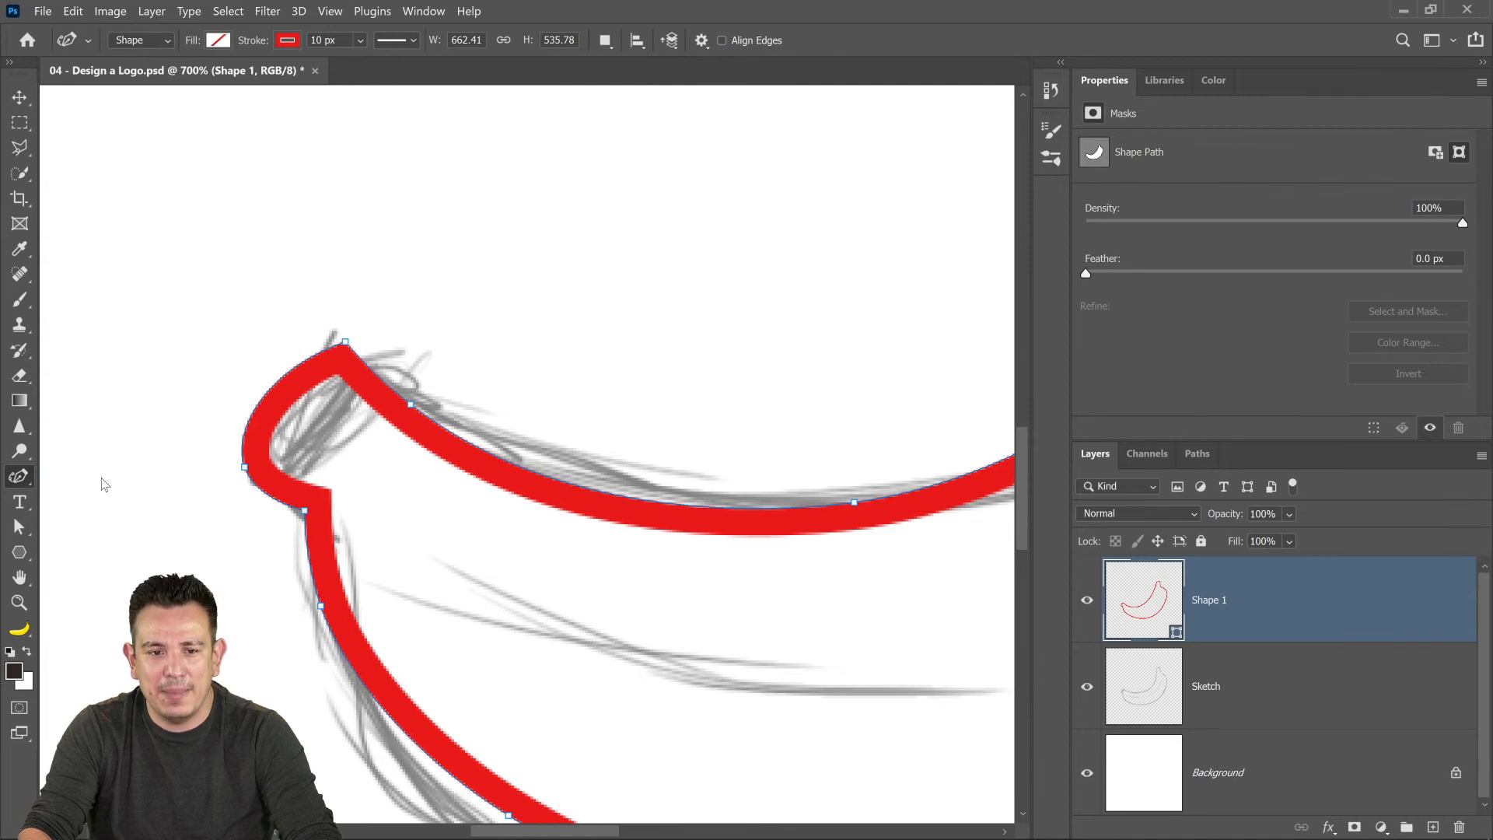
left_click(346, 343)
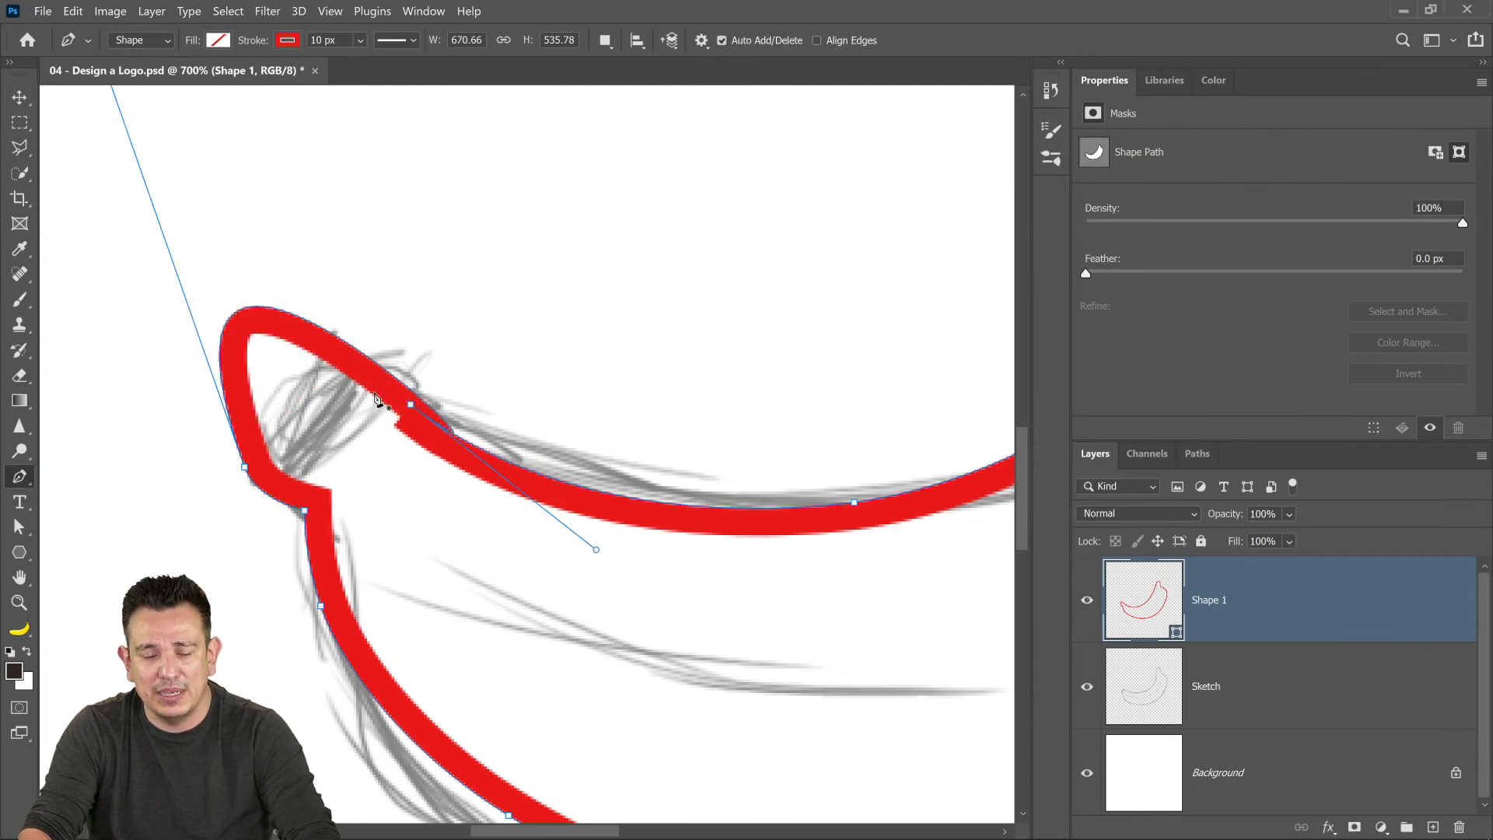
key("ctrl+z")
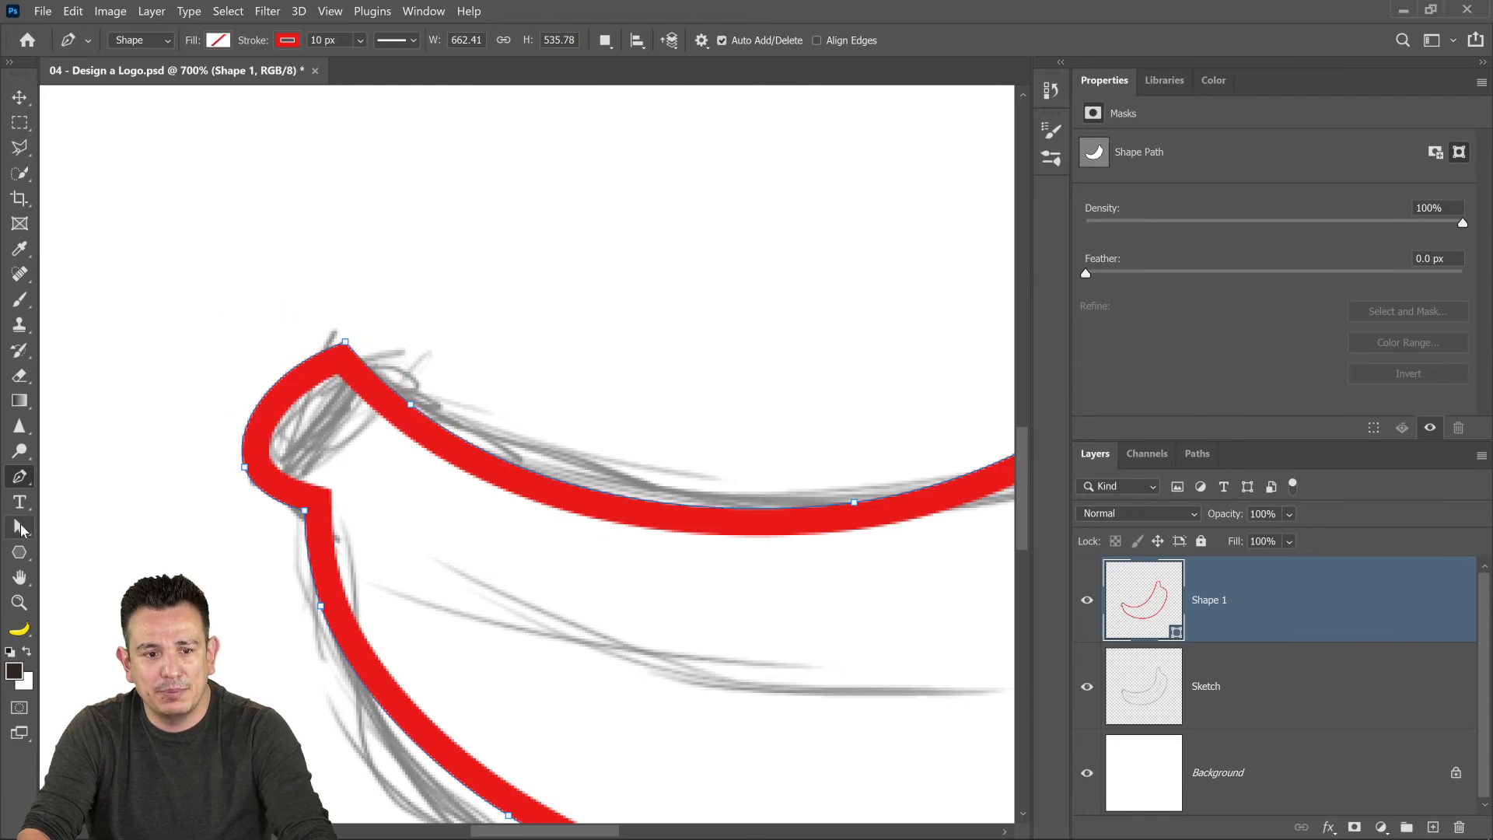
key("a")
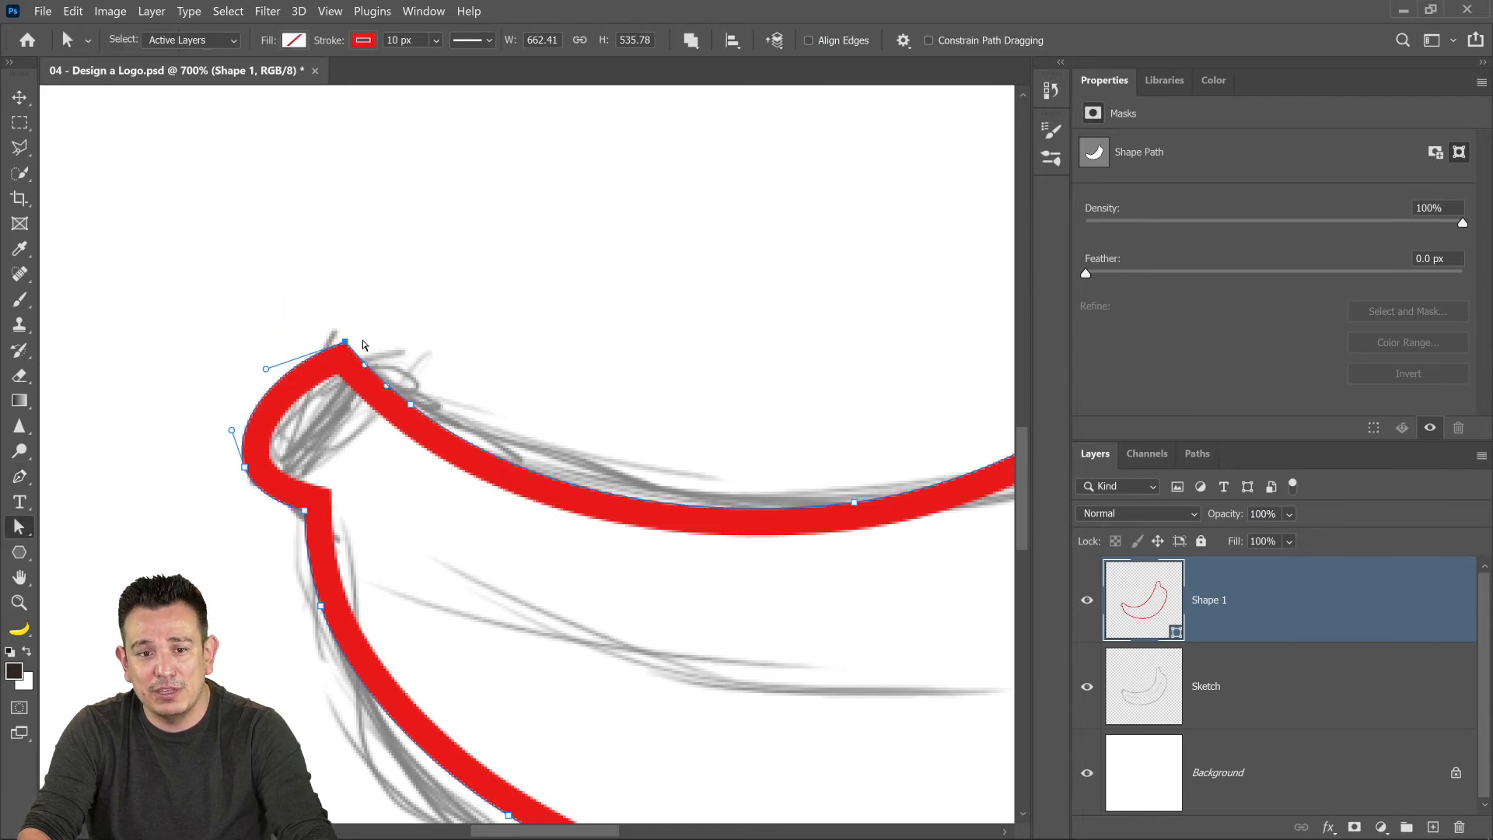
left_click(13, 482)
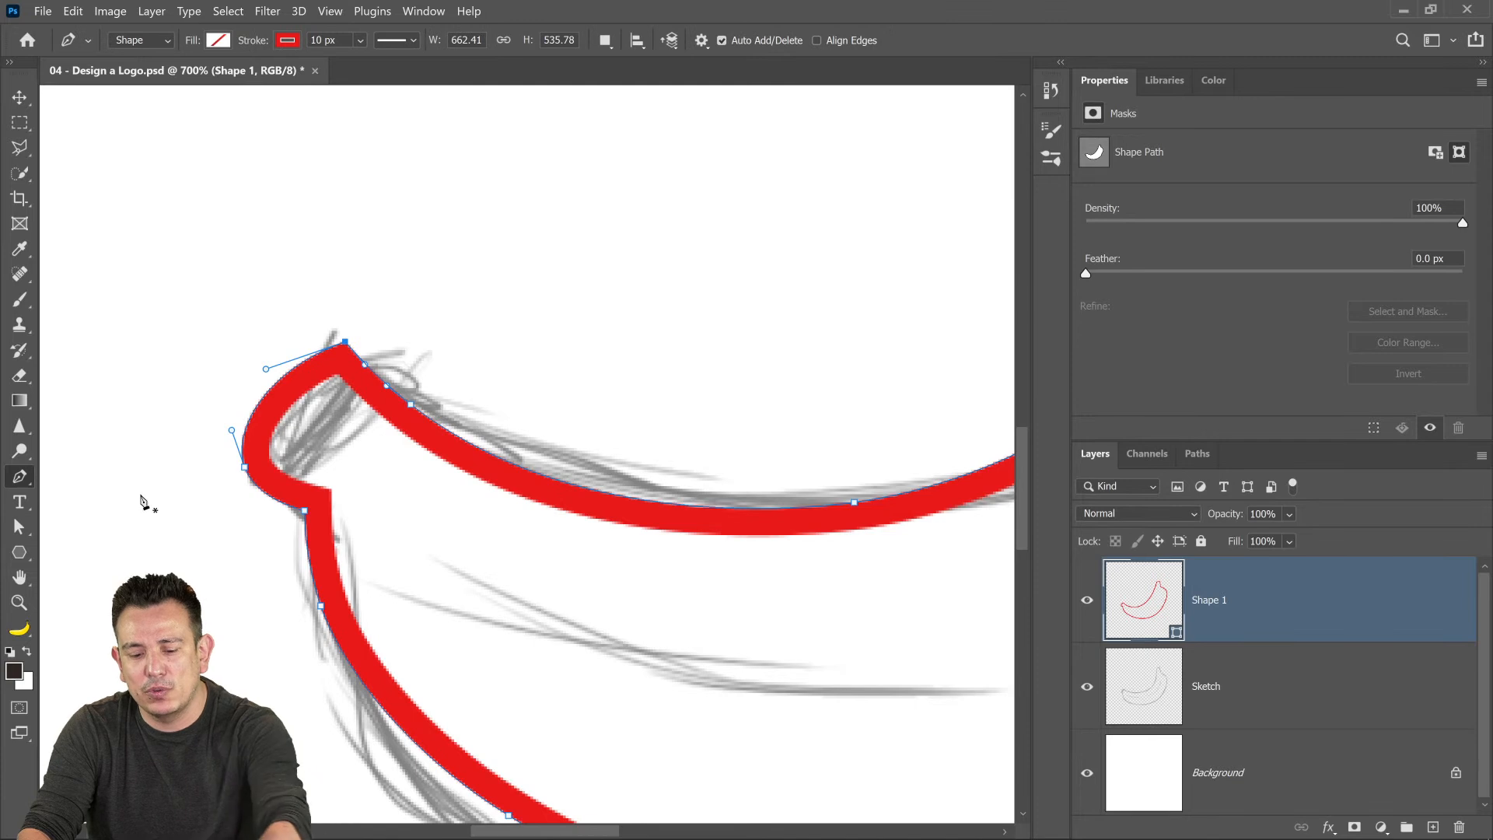
key("Delete")
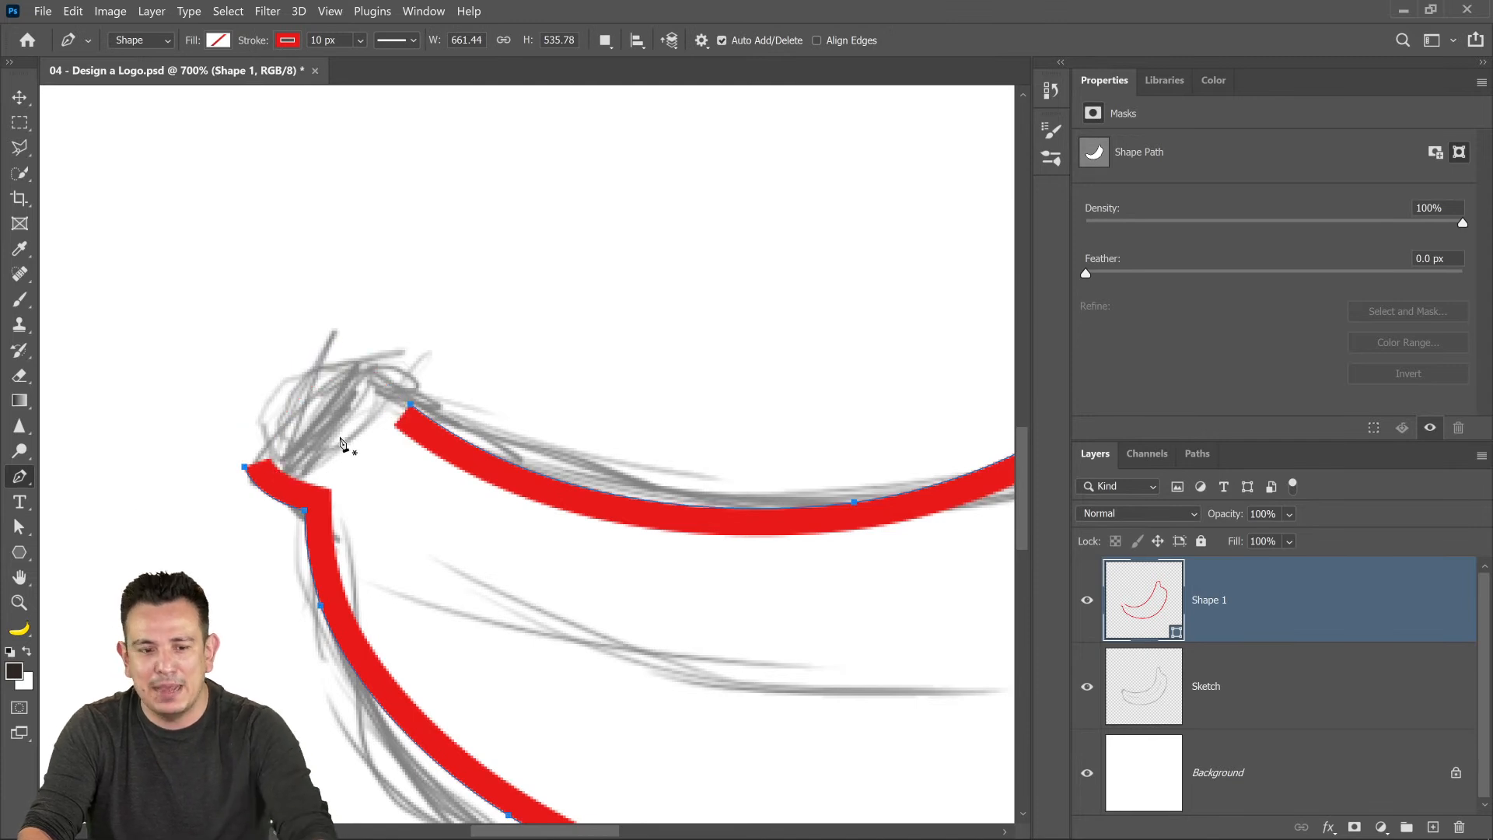
key("ctrl+z")
left_click_drag(19, 480, 95, 528)
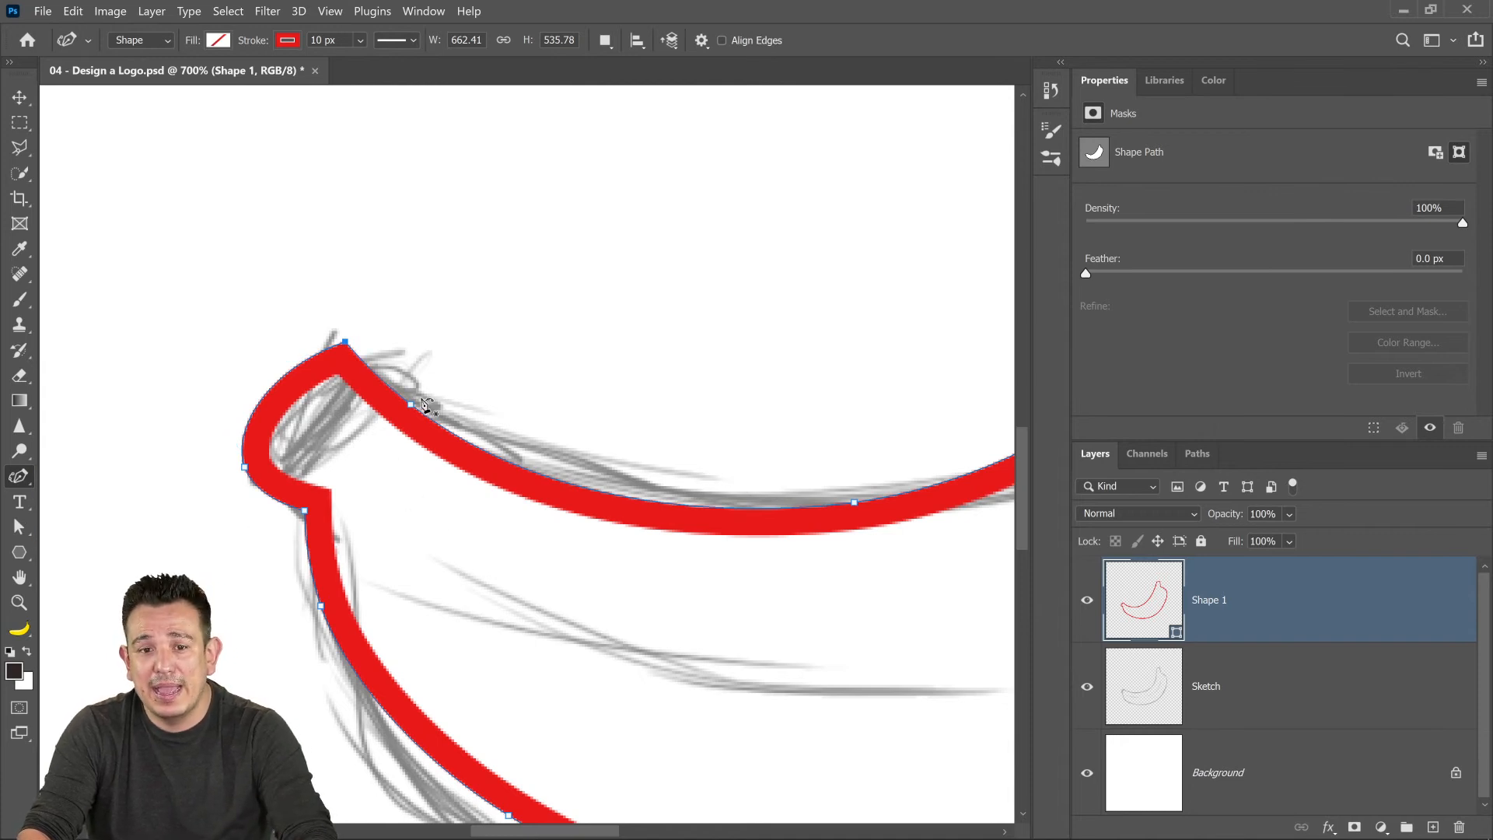
- Reshape the banana's tip by adding a corner at its inner edge, rounding its top point and making its lower-left point a sharp corner
left_click(387, 384)
mouse_move(406, 412)
left_mouse_down()
mouse_move(392, 371)
mouse_move(410, 417)
left_mouse_up()
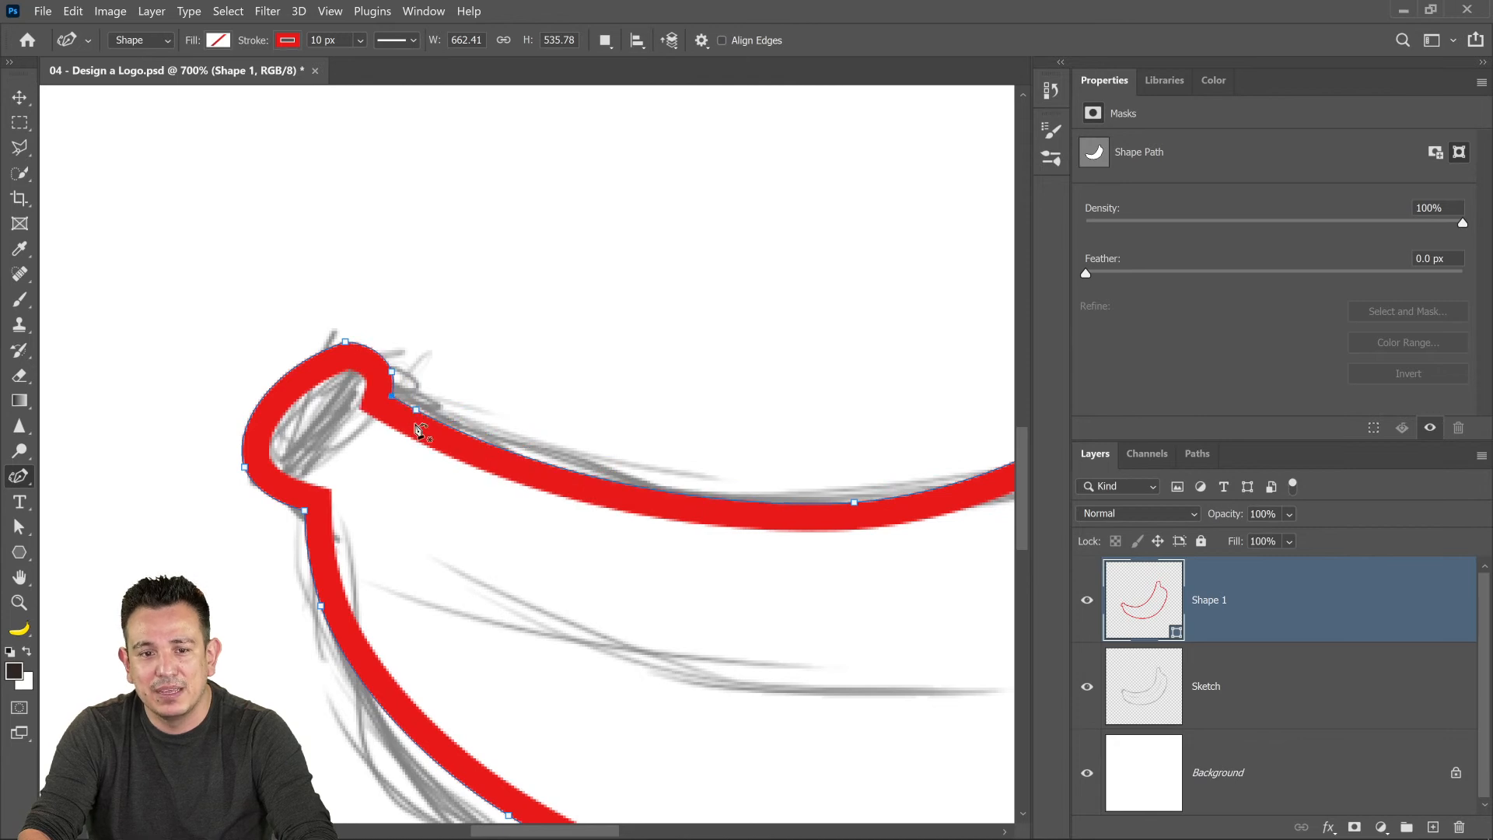
left_click_drag(346, 346, 345, 344)
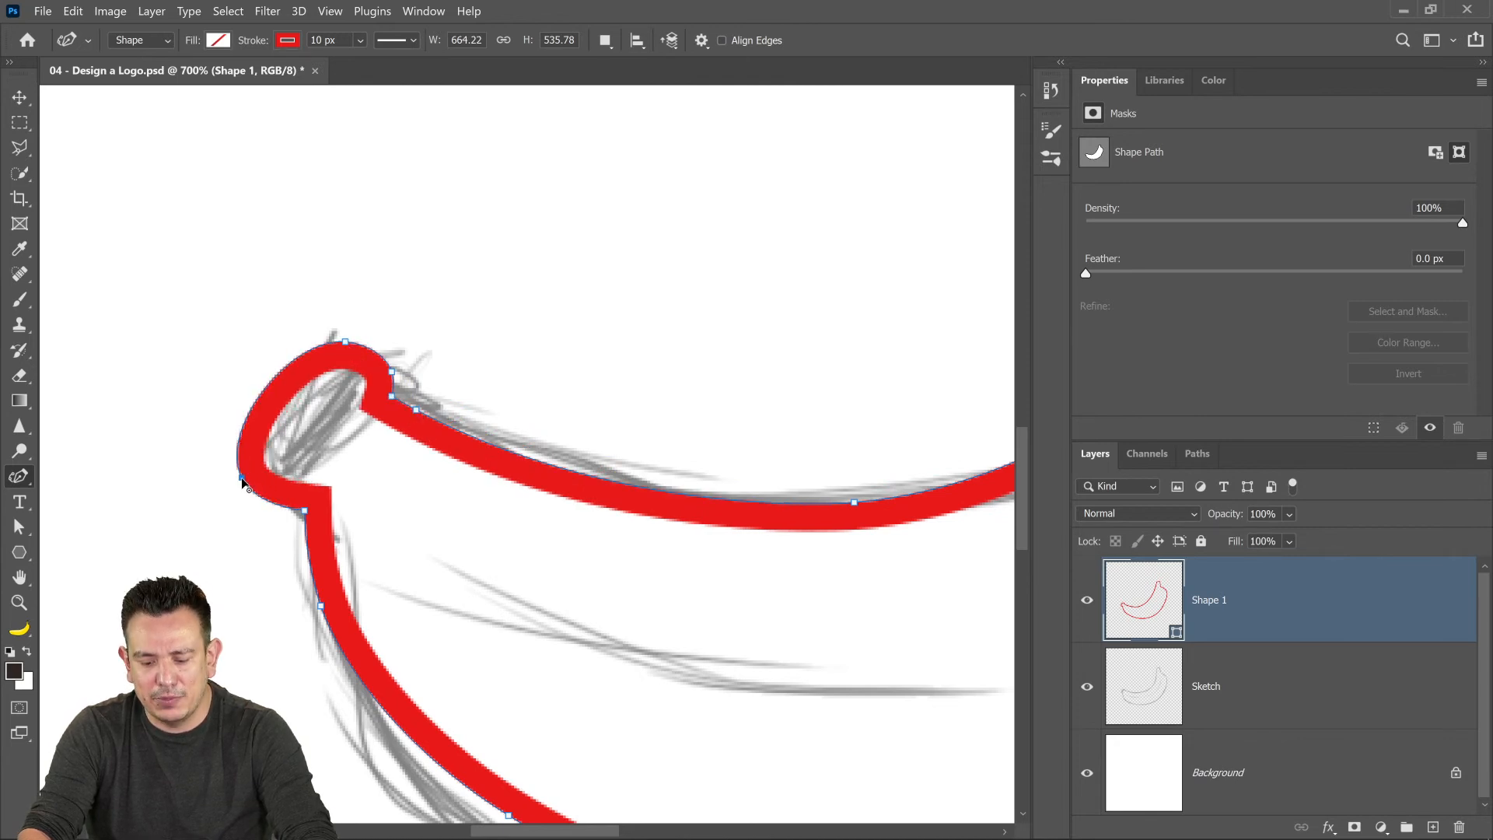
left_click(243, 473, "alt")
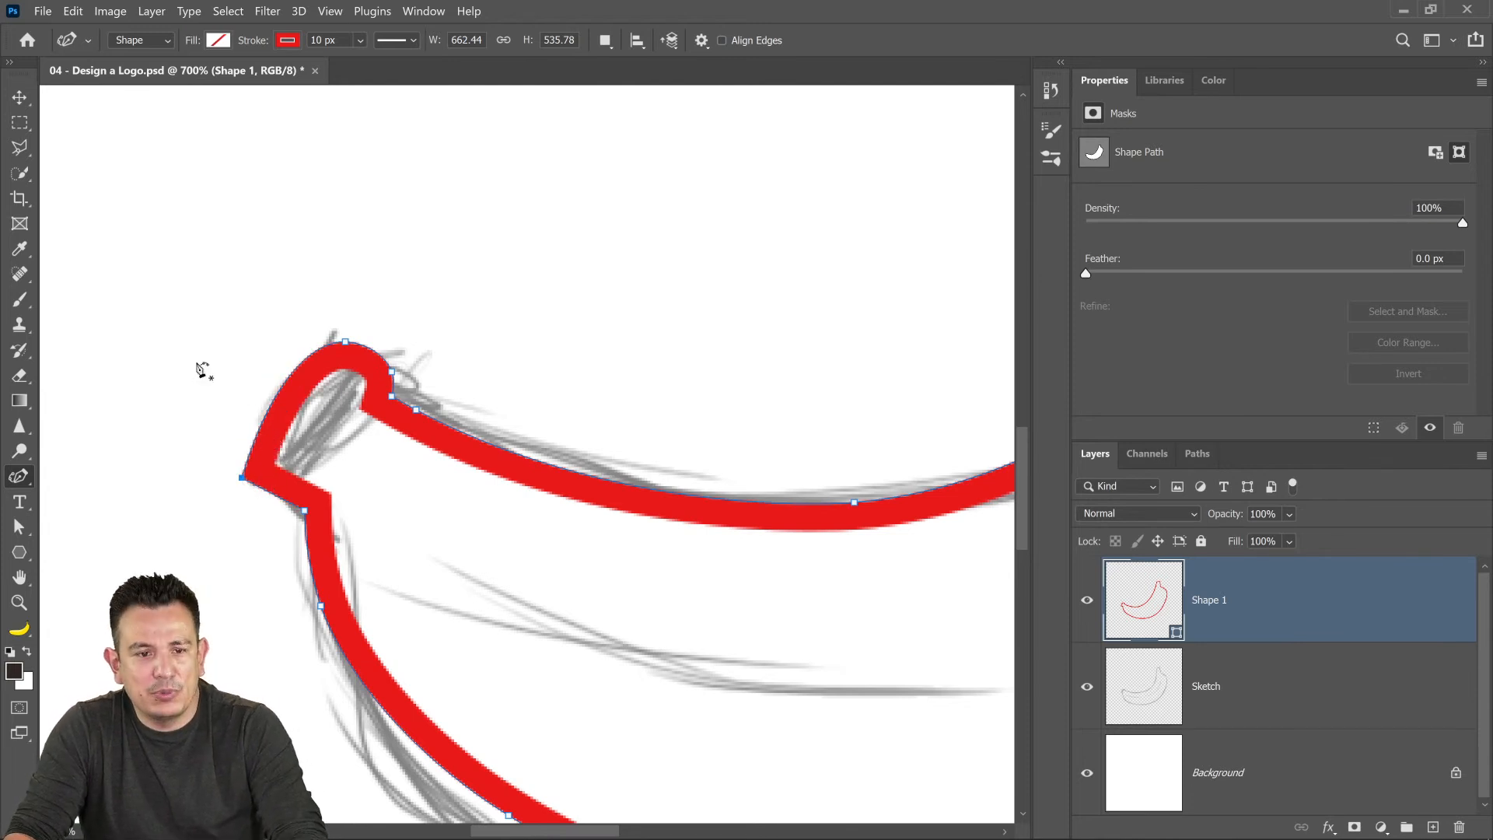
- Add an anchor point on the banana's inner curve and pull it outward to follow the sketch
double_click(18, 580)
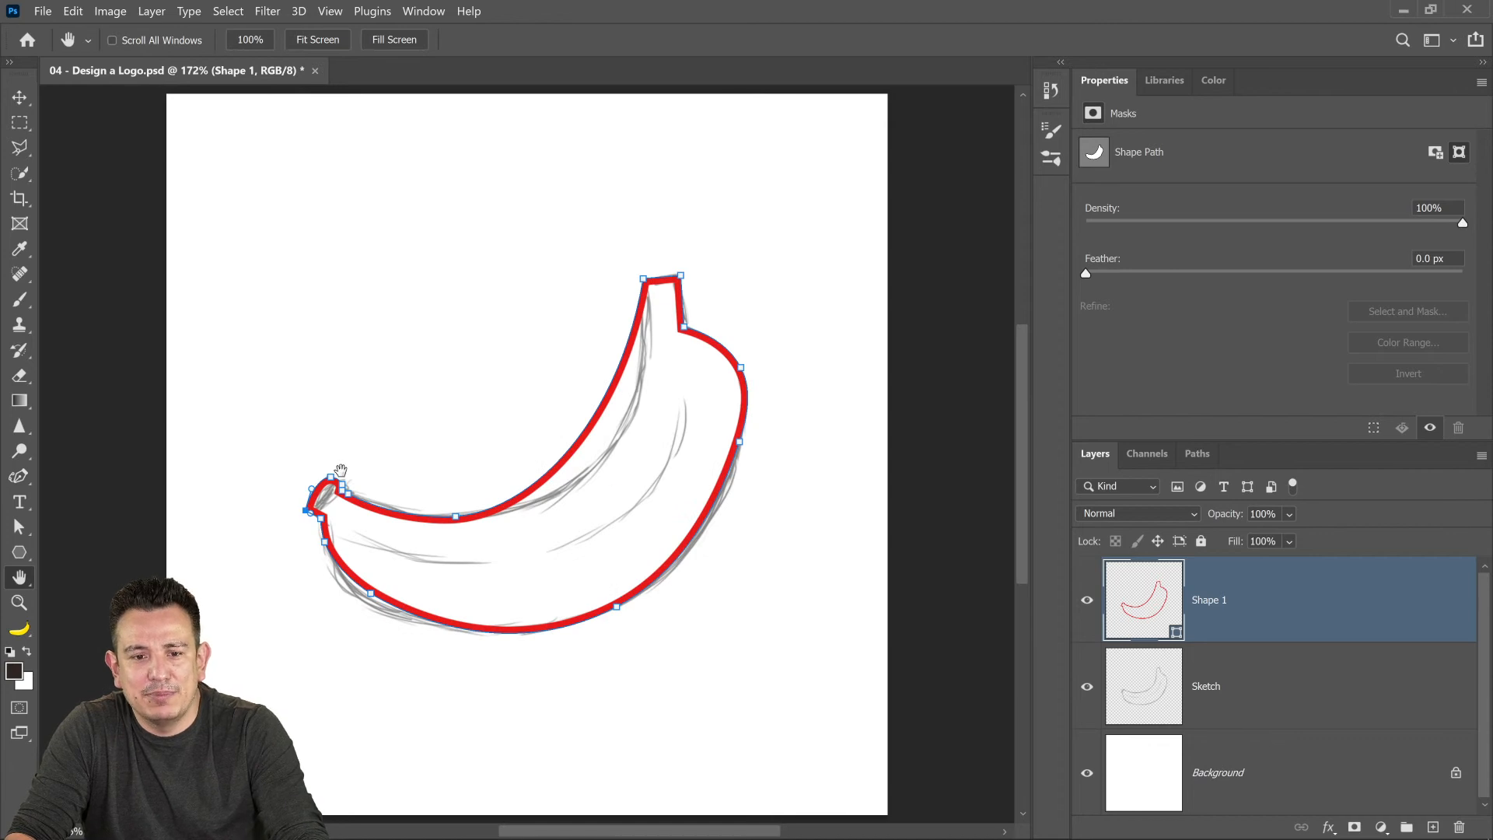
left_click(19, 475)
left_click(580, 455)
left_click_drag(580, 456, 600, 463)
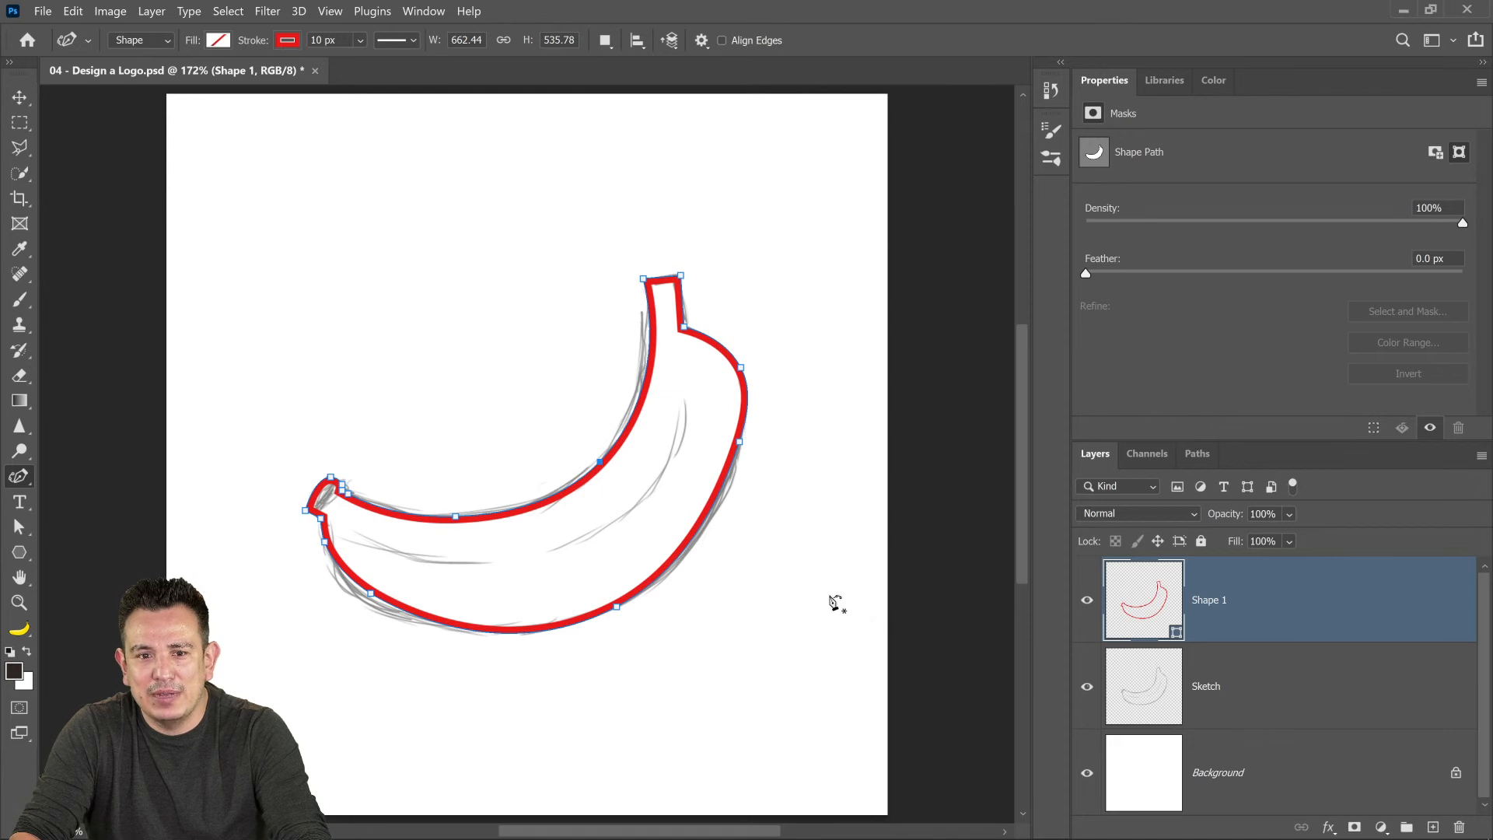
- Set the banana shape's fill to yellow and its stroke to golden brown
left_click(220, 42)
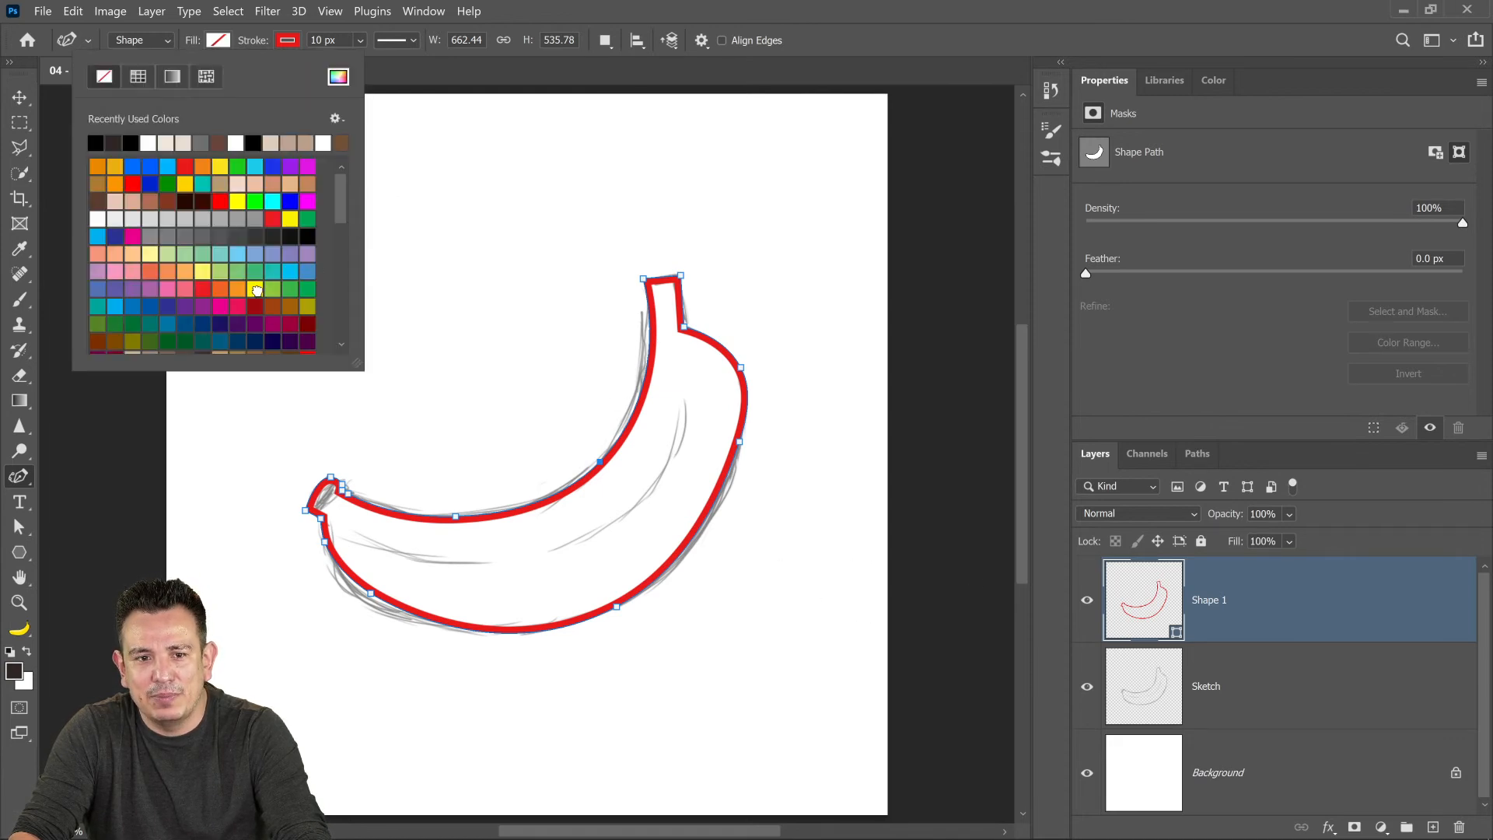
left_click(255, 289)
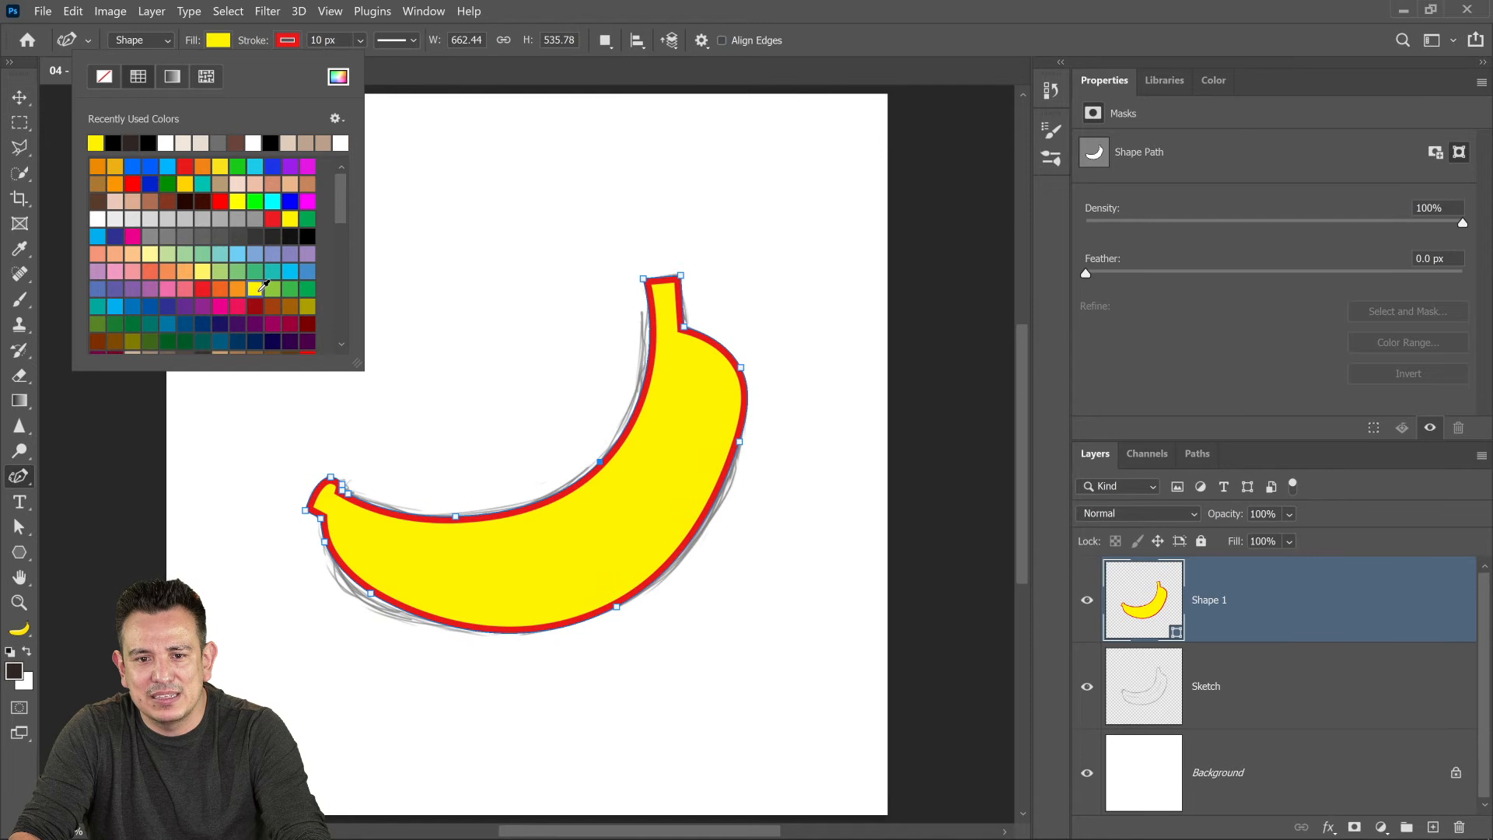
left_click(98, 184)
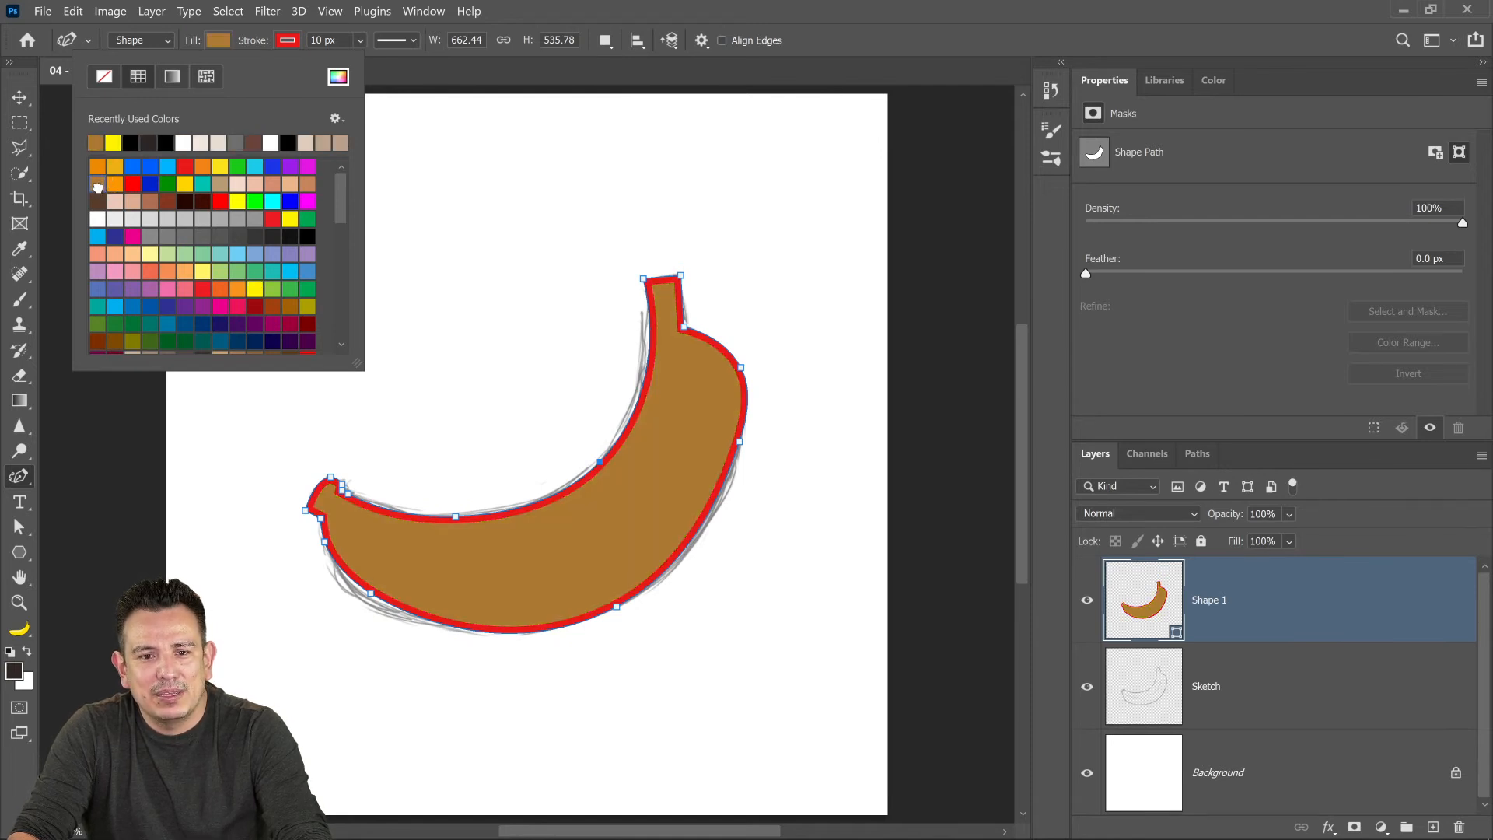
left_click(113, 143)
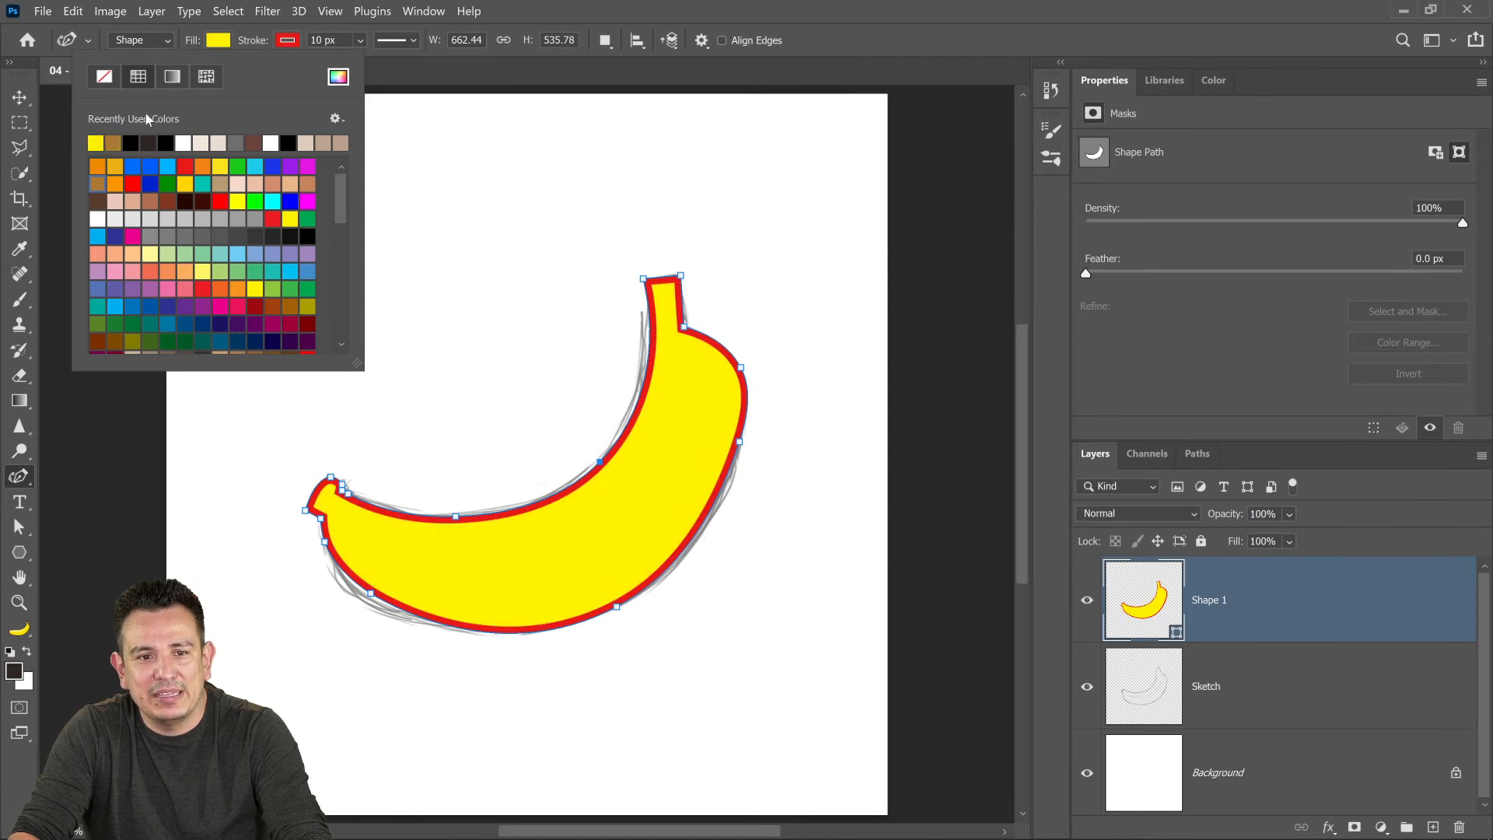
left_click(289, 42)
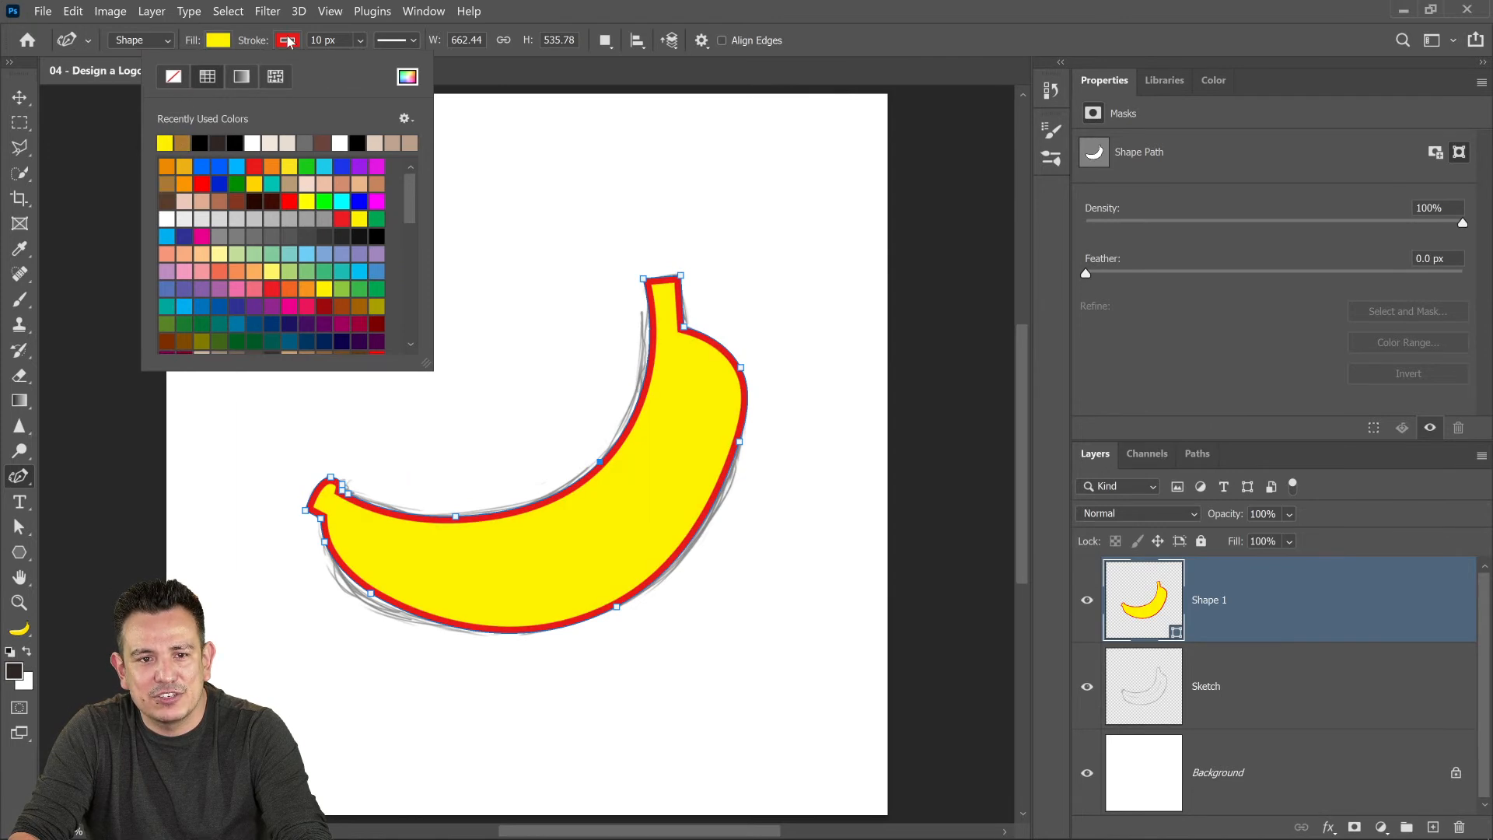
left_click(185, 141)
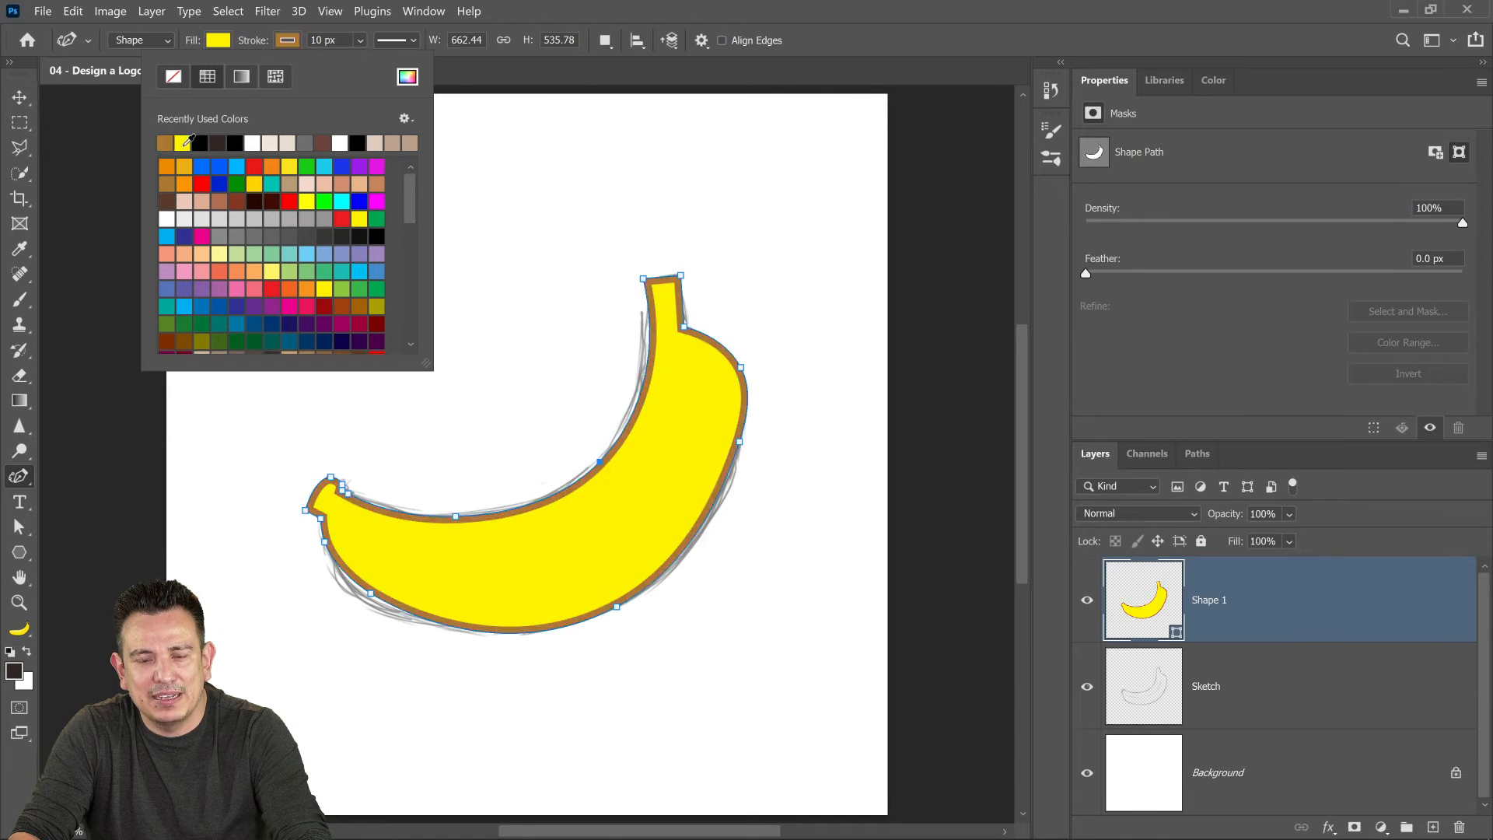
left_click(614, 17)
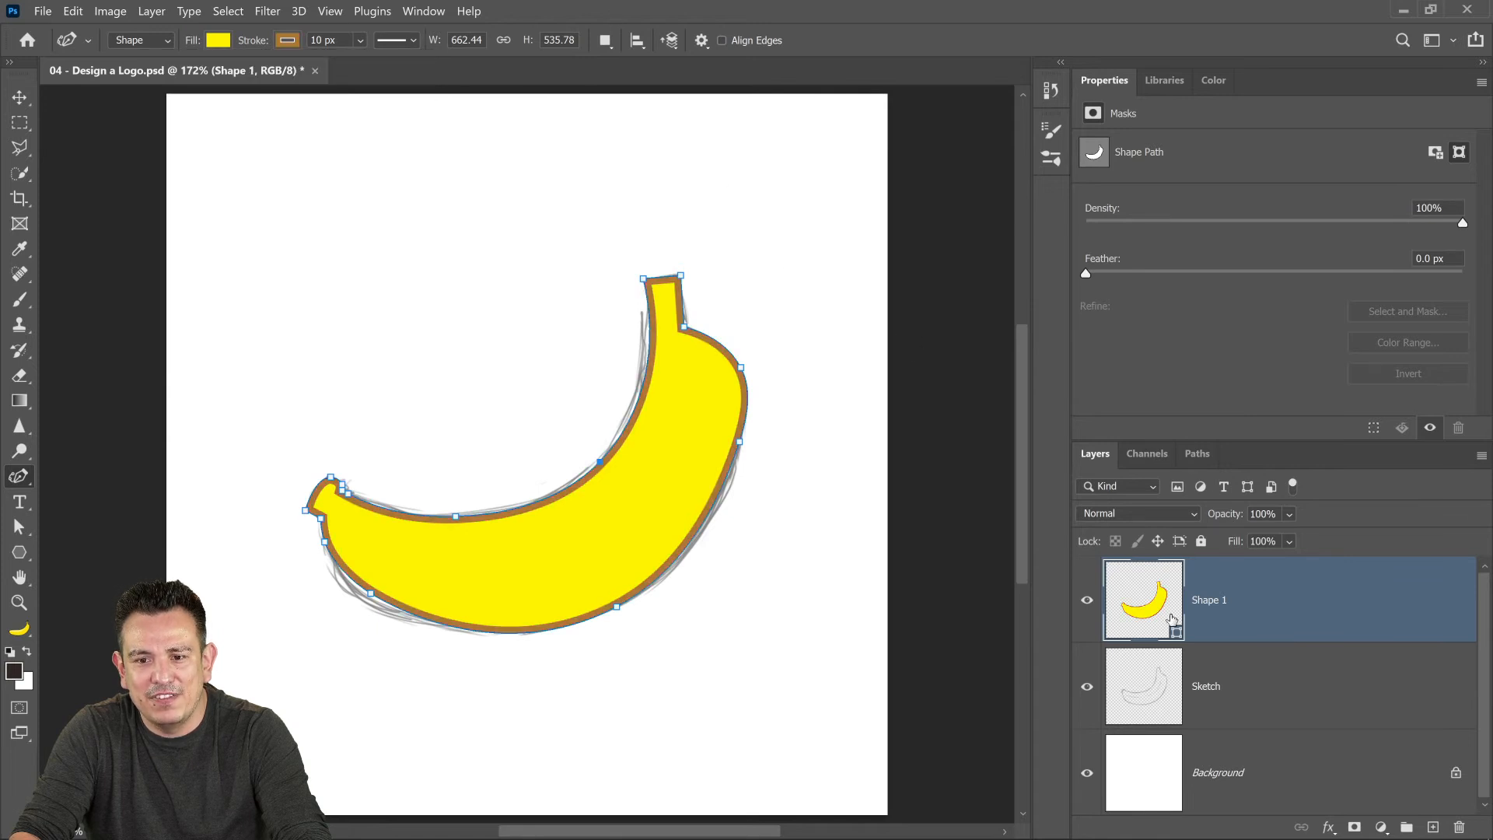
left_click(1204, 677)
left_click(1260, 628)
left_click(1087, 611)
left_click(1088, 611)
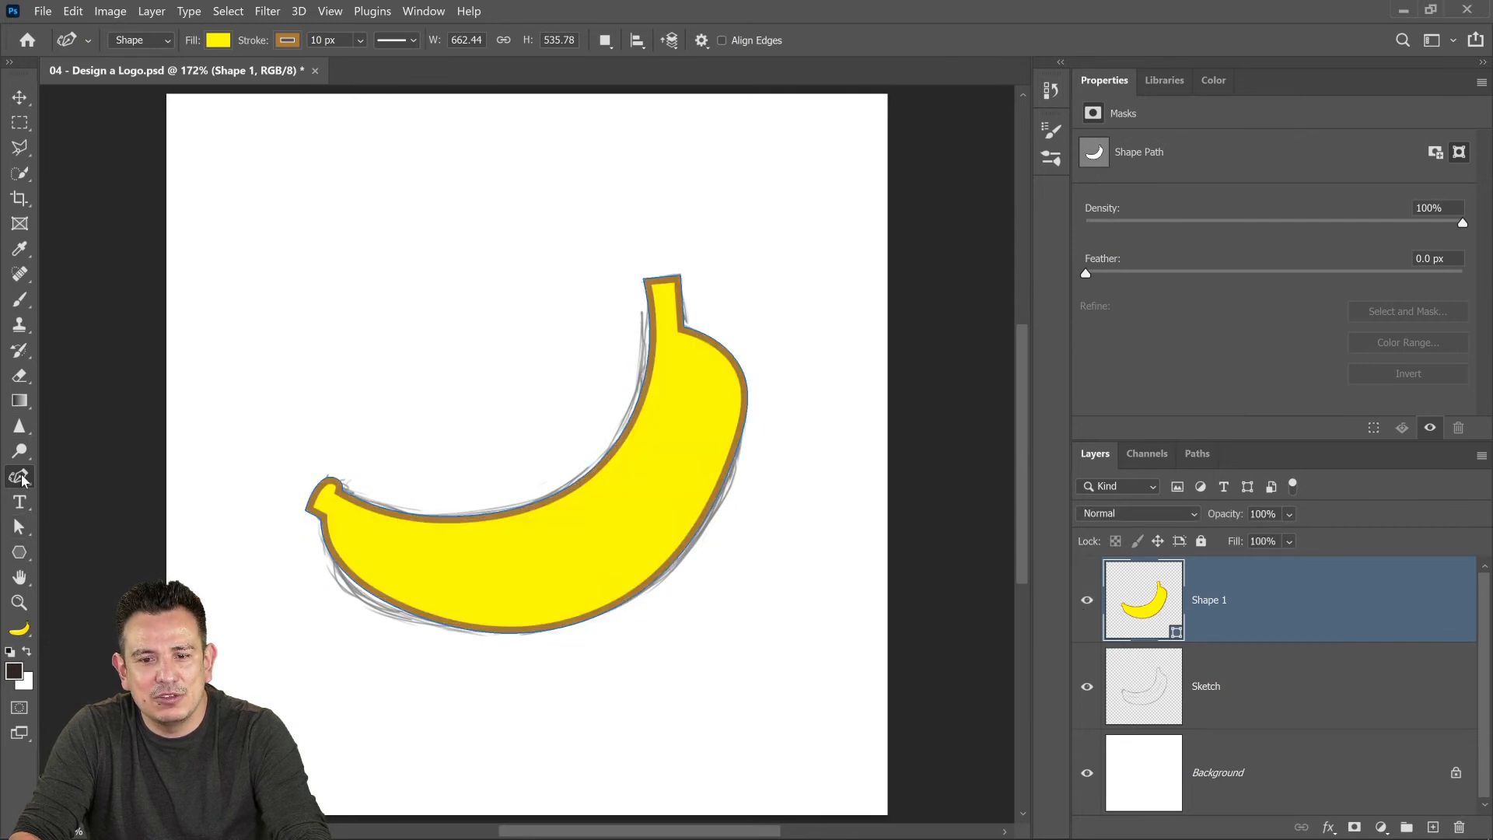
- With the Background layer selected, draw an unfilled ridge line along the banana's body and bend it parallel to the outline with the Curvature Pen
left_click(1324, 768)
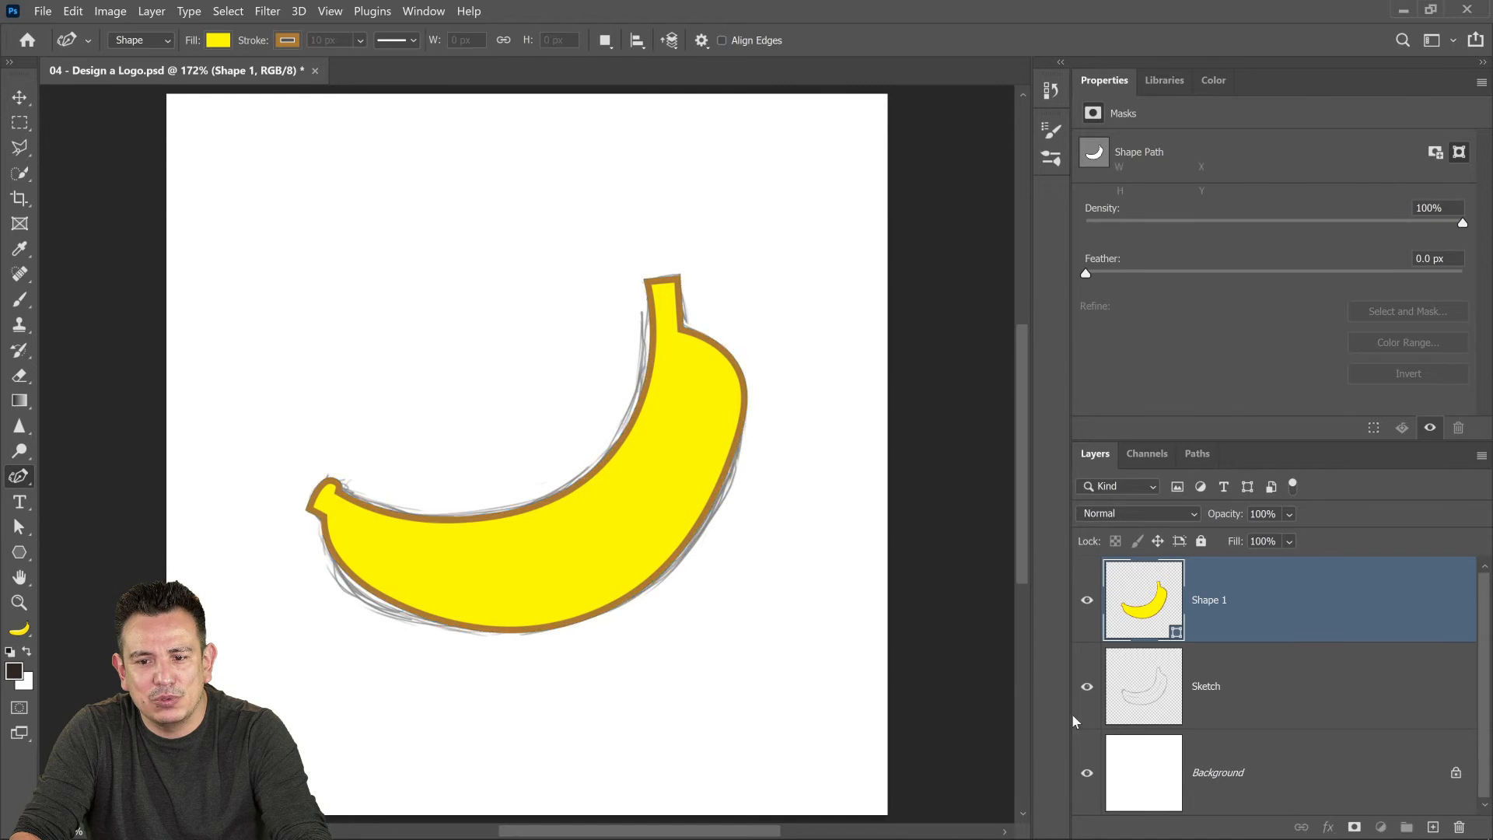
left_click(695, 371)
left_click(357, 542)
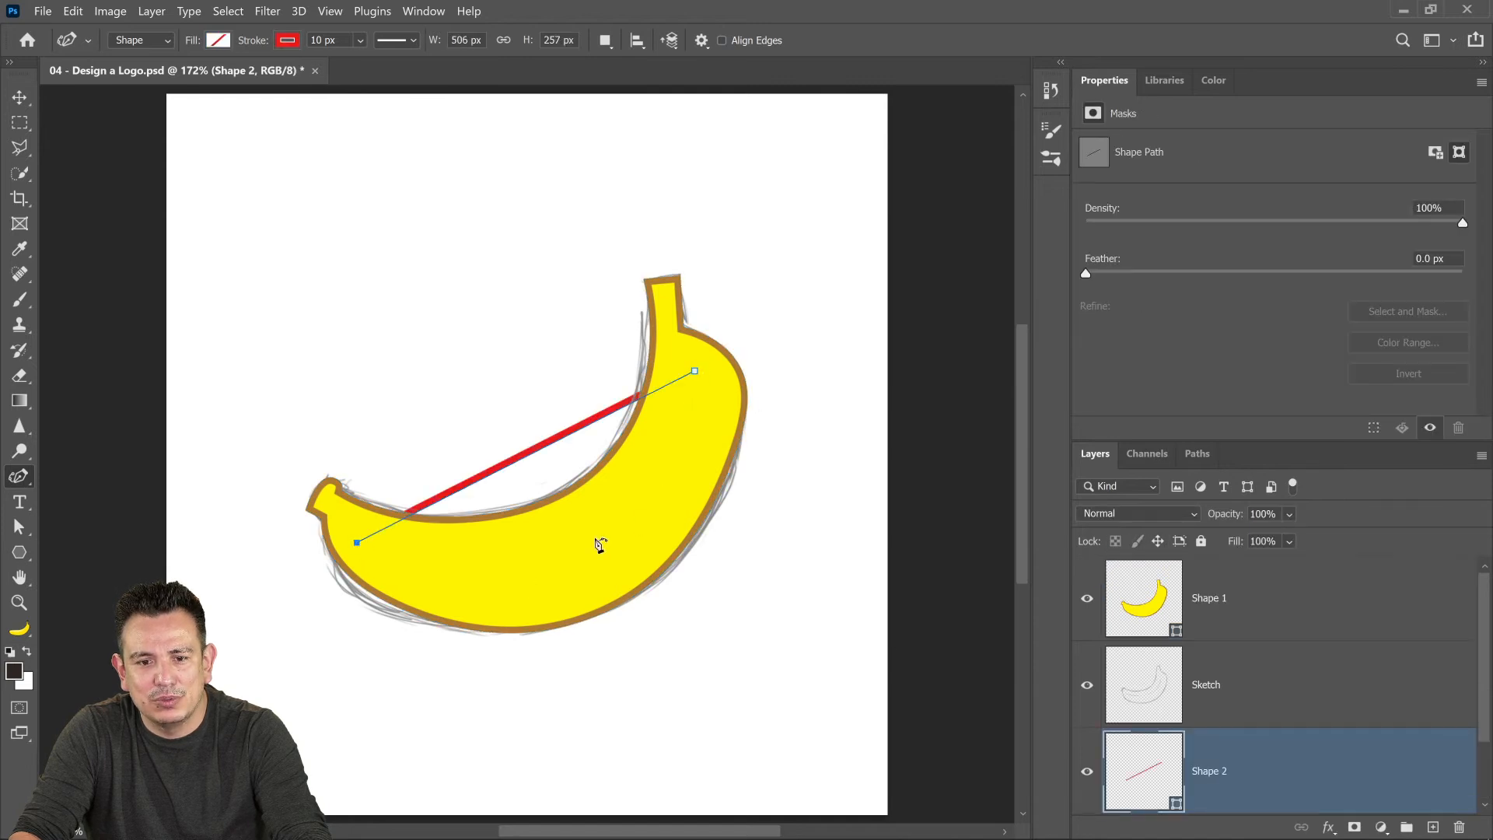
left_click_drag(547, 459, 598, 539)
- Move the ridge line's layer above the banana shape's layer and set its stroke to the same golden brown
mouse_move(1151, 770)
left_mouse_down()
mouse_move(1144, 665)
mouse_move(1177, 562)
mouse_move(1188, 595)
left_mouse_up()
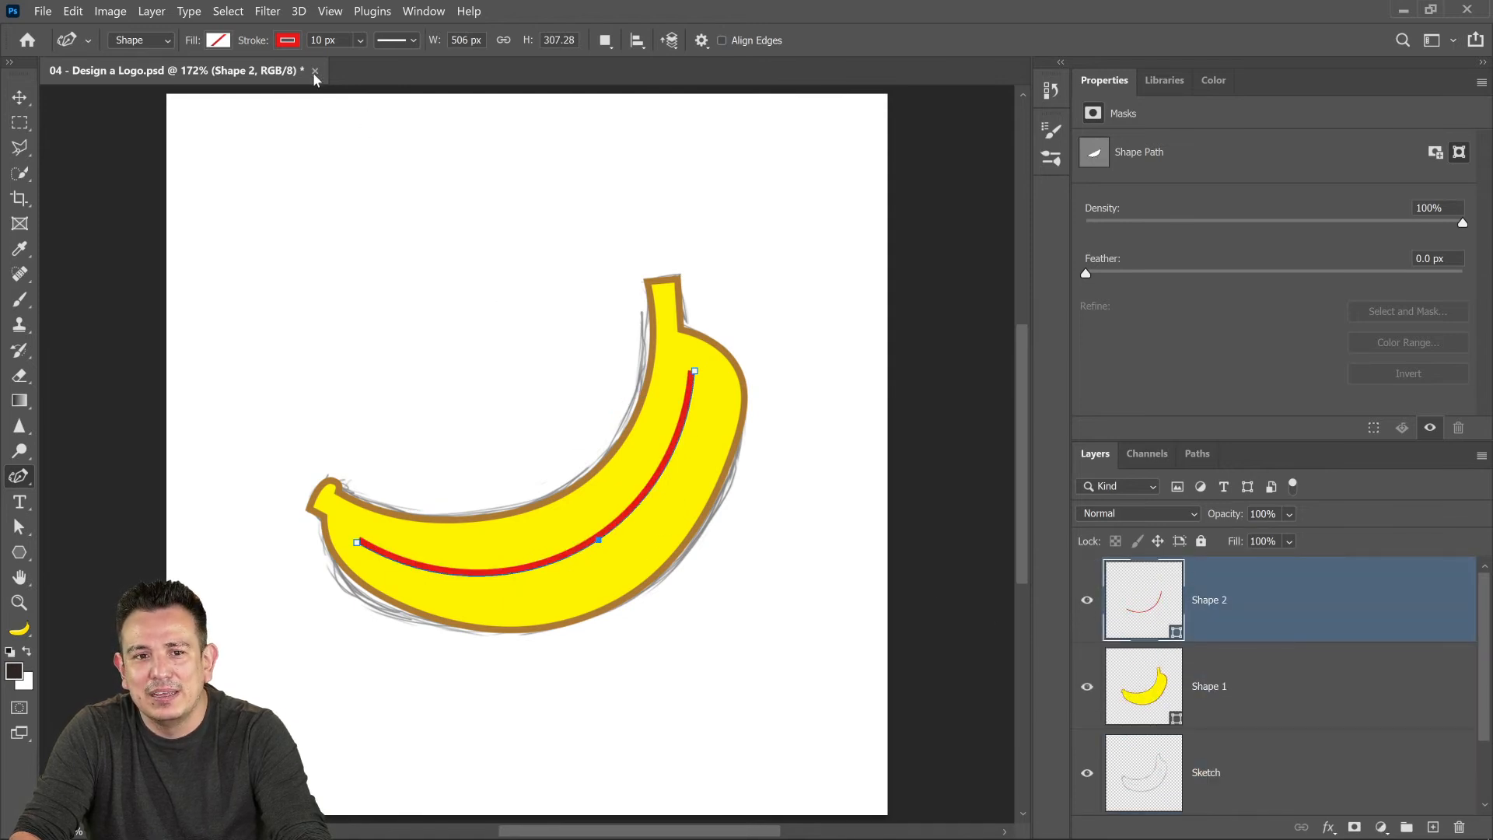
left_click(286, 40)
left_click(166, 145)
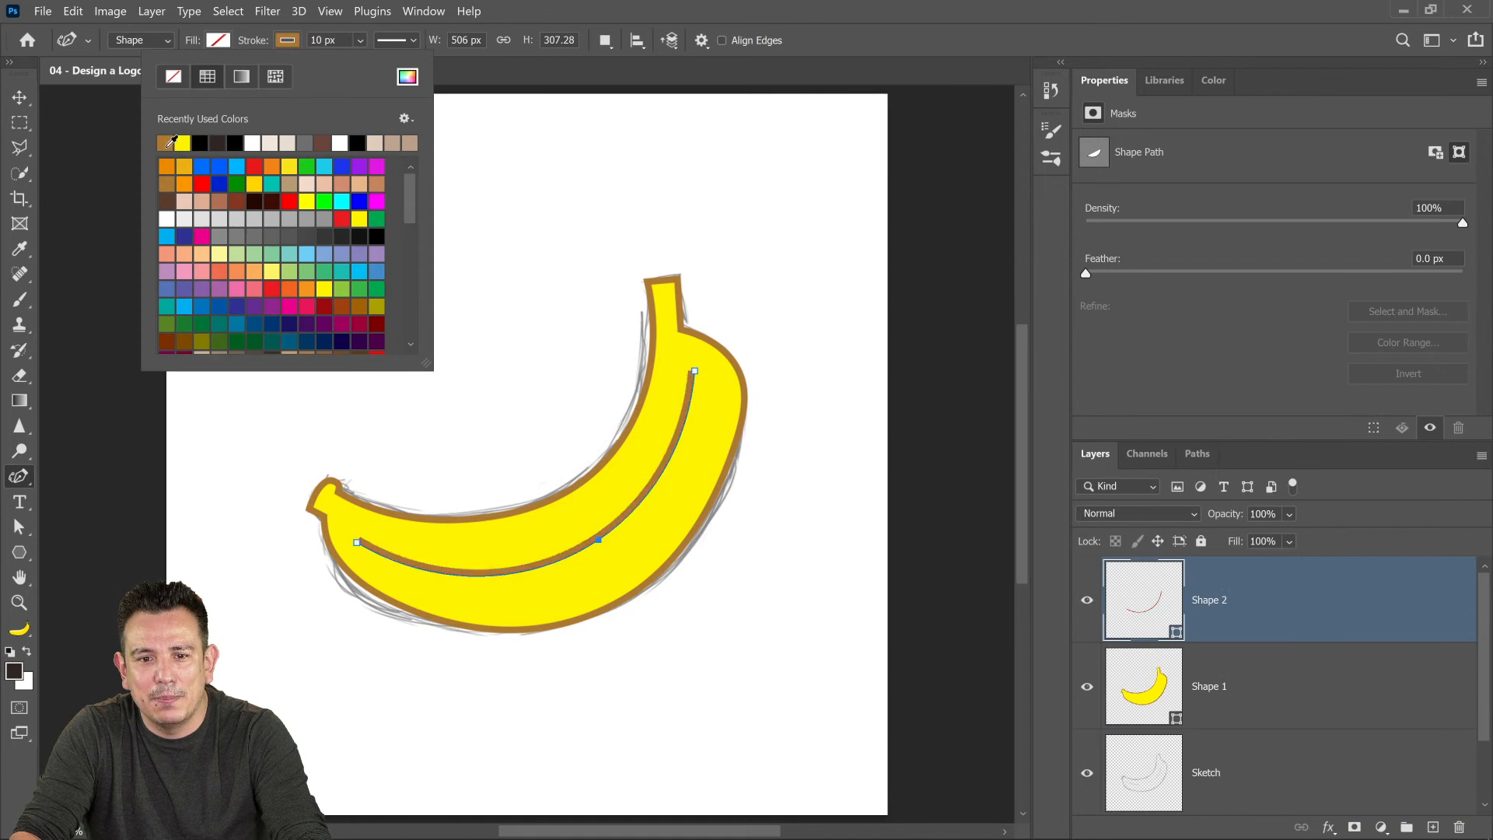
- Group the Shape 2, Shape 1 and Sketch layers, and toggle the group's visibility to check it
left_click(1213, 742)
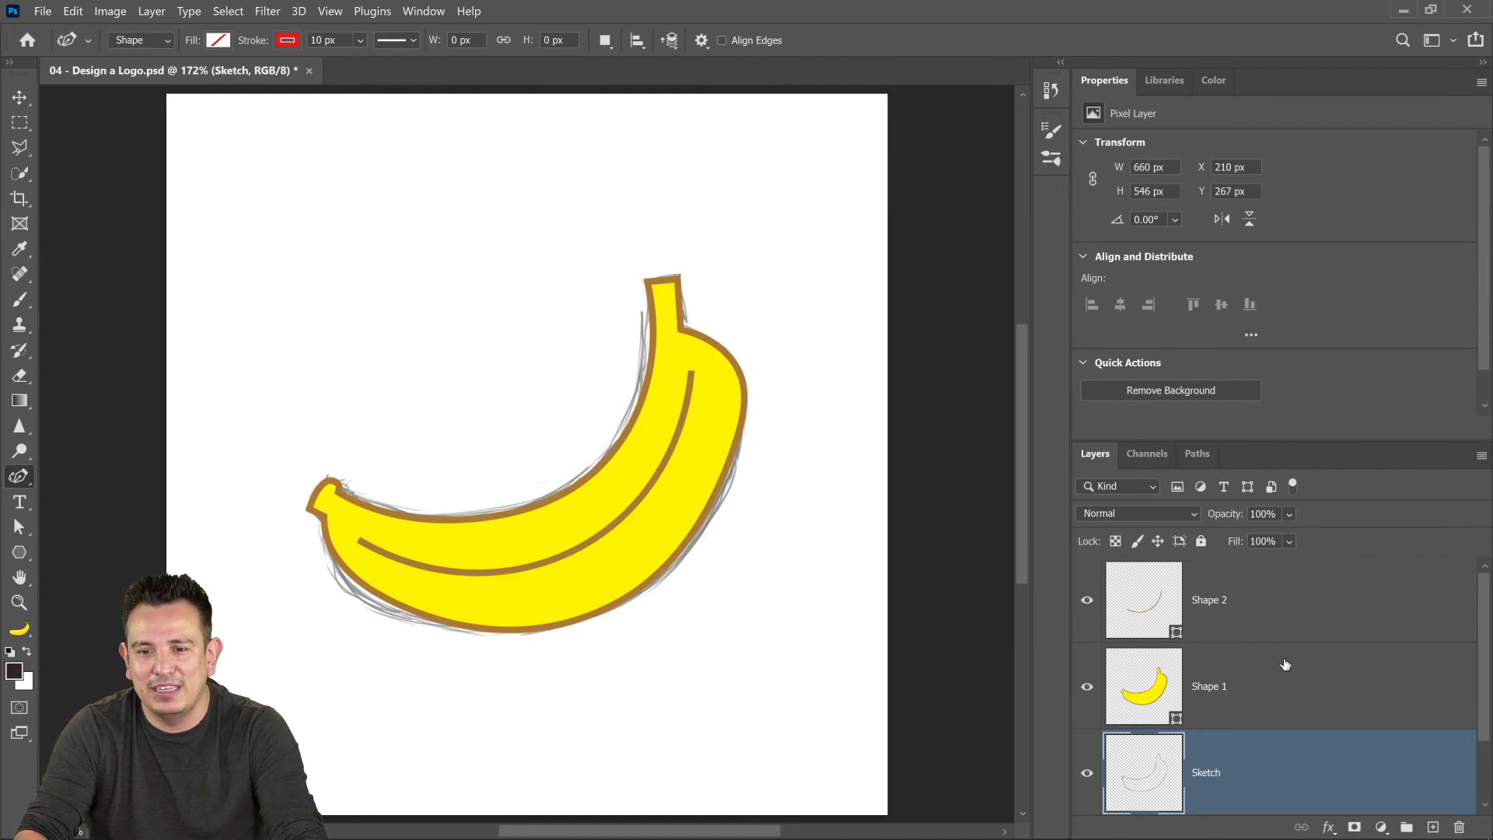
left_click(1292, 619, "shift")
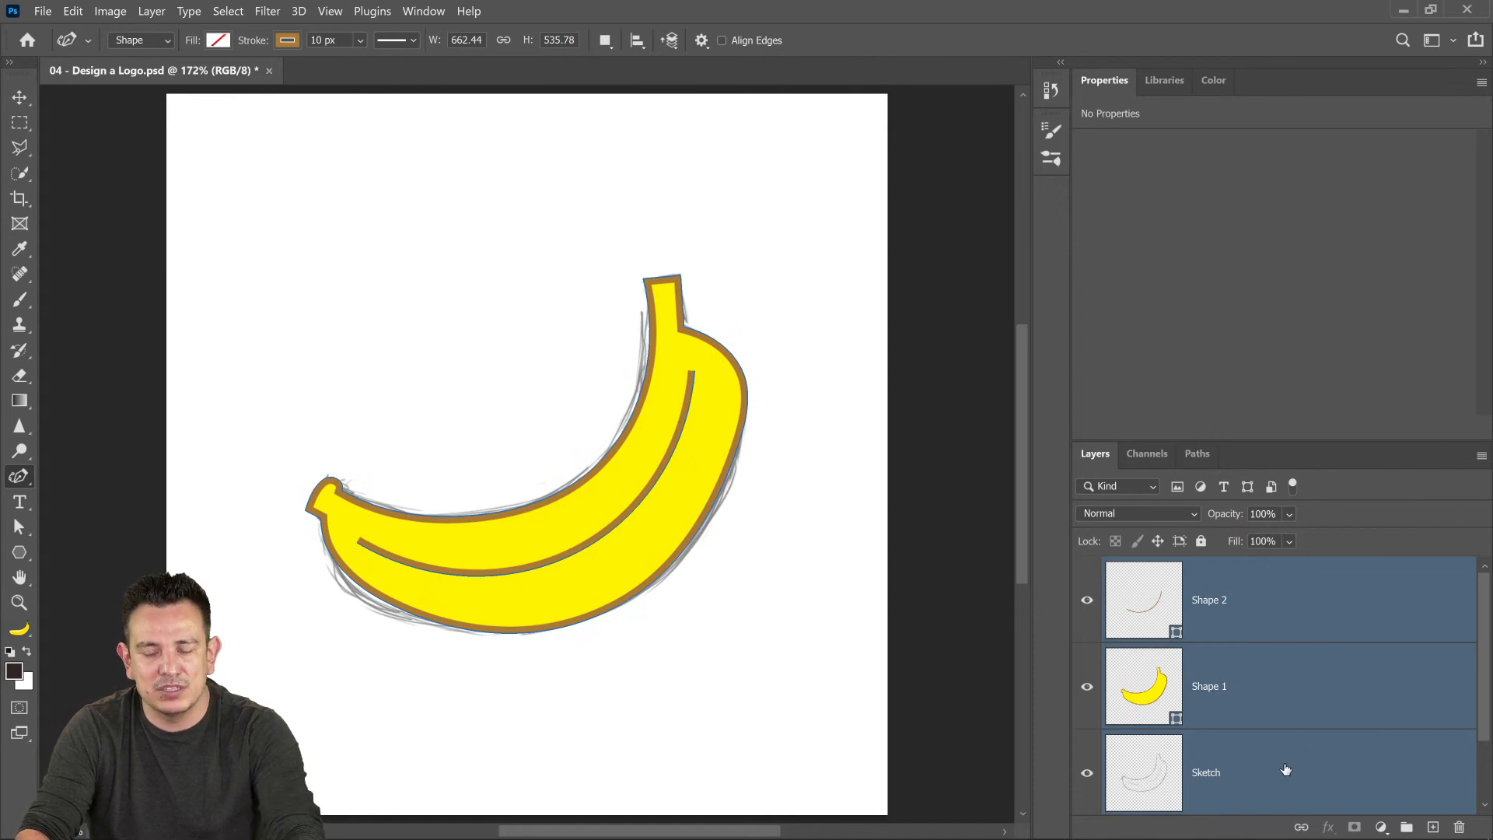
key("ctrl+g")
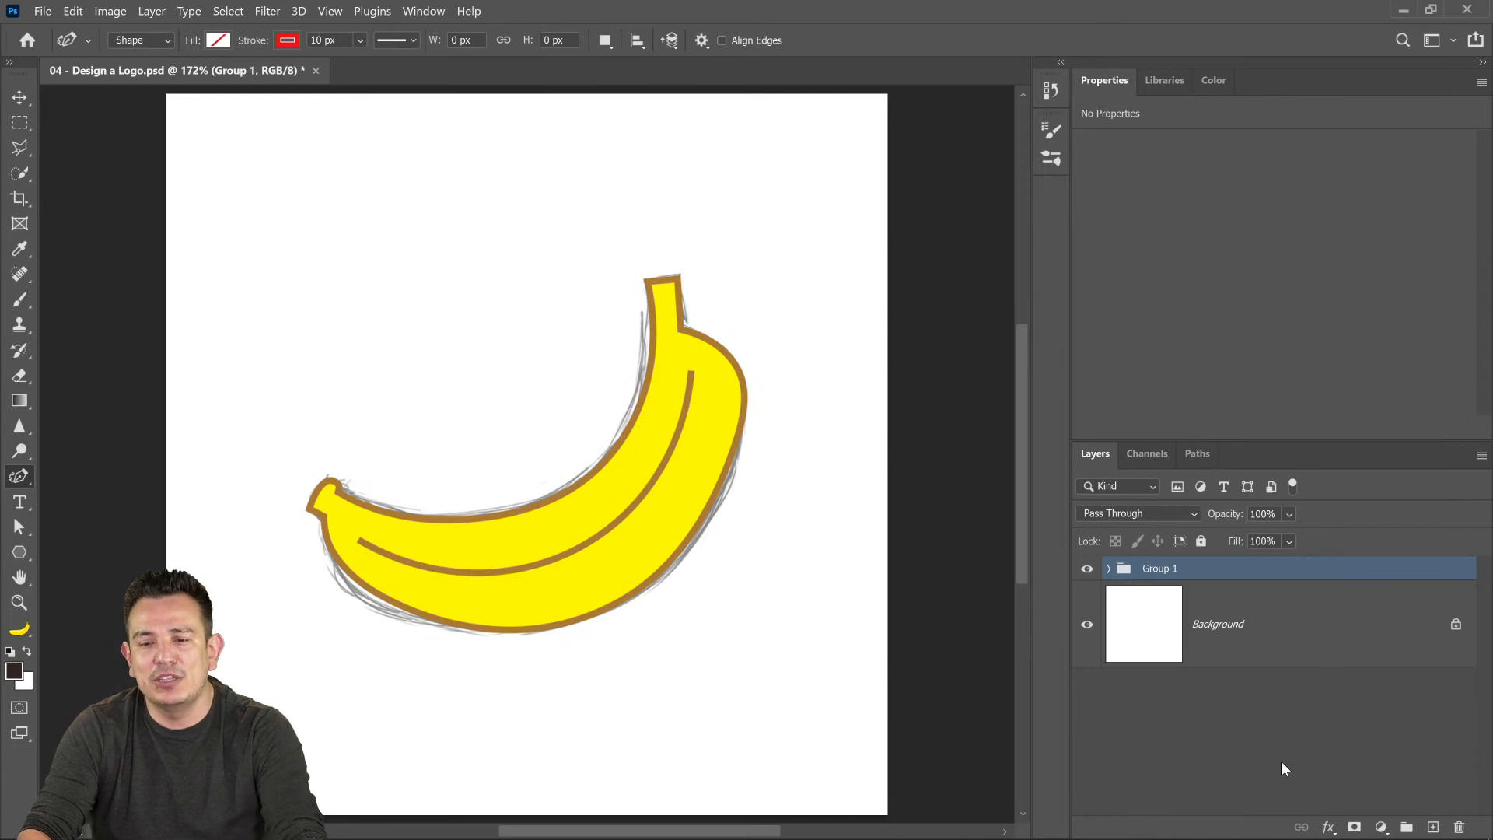
left_click(1087, 571)
left_click(1087, 571)
left_click(1087, 571)
left_click(1087, 571)
- Rename the layer group Banana and give it the Yellow color label
double_click(1158, 570)
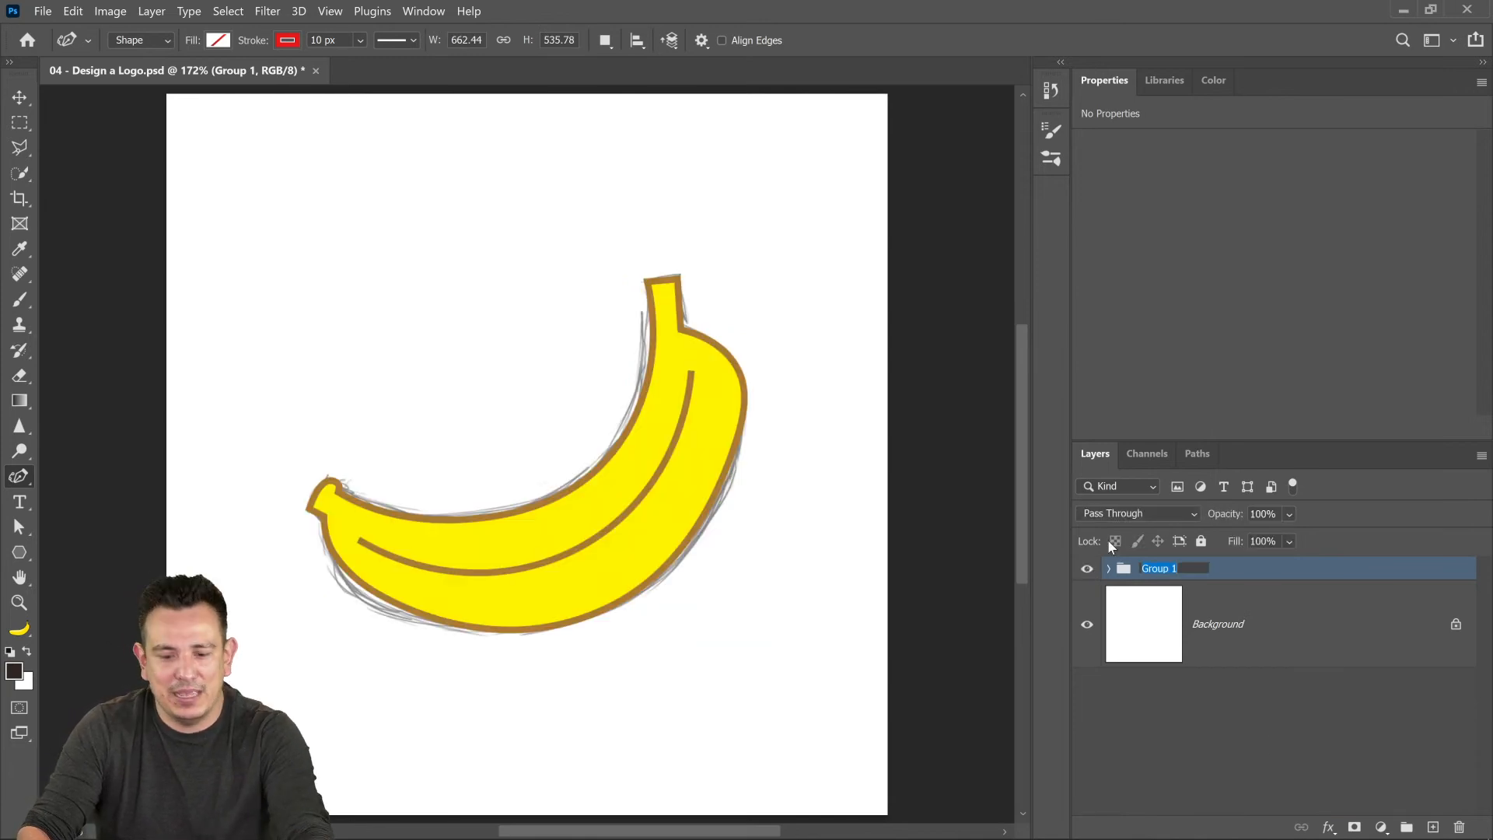
type("Banana")
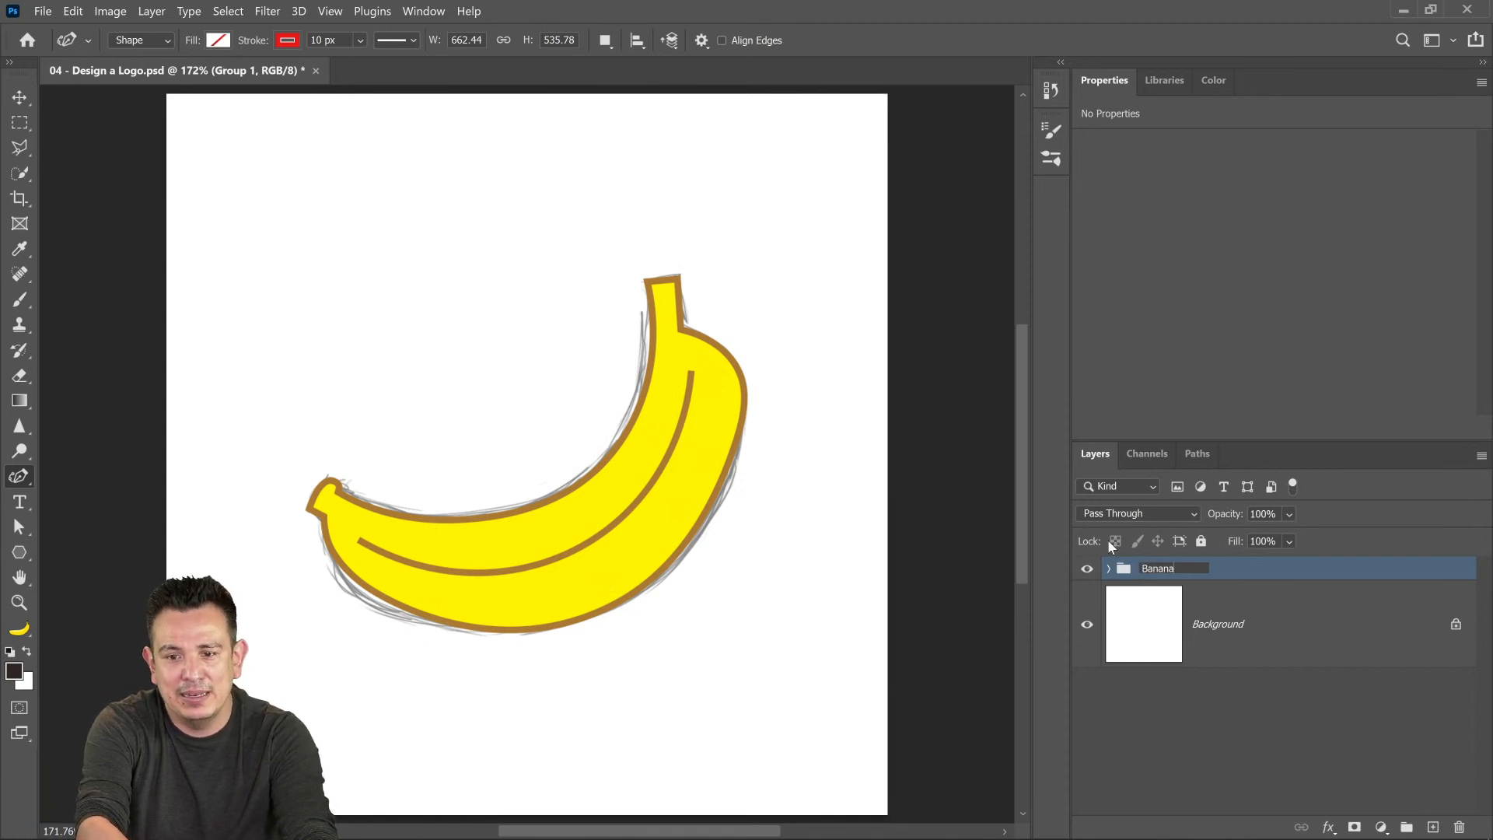
left_click(1239, 579)
right_click(1239, 579)
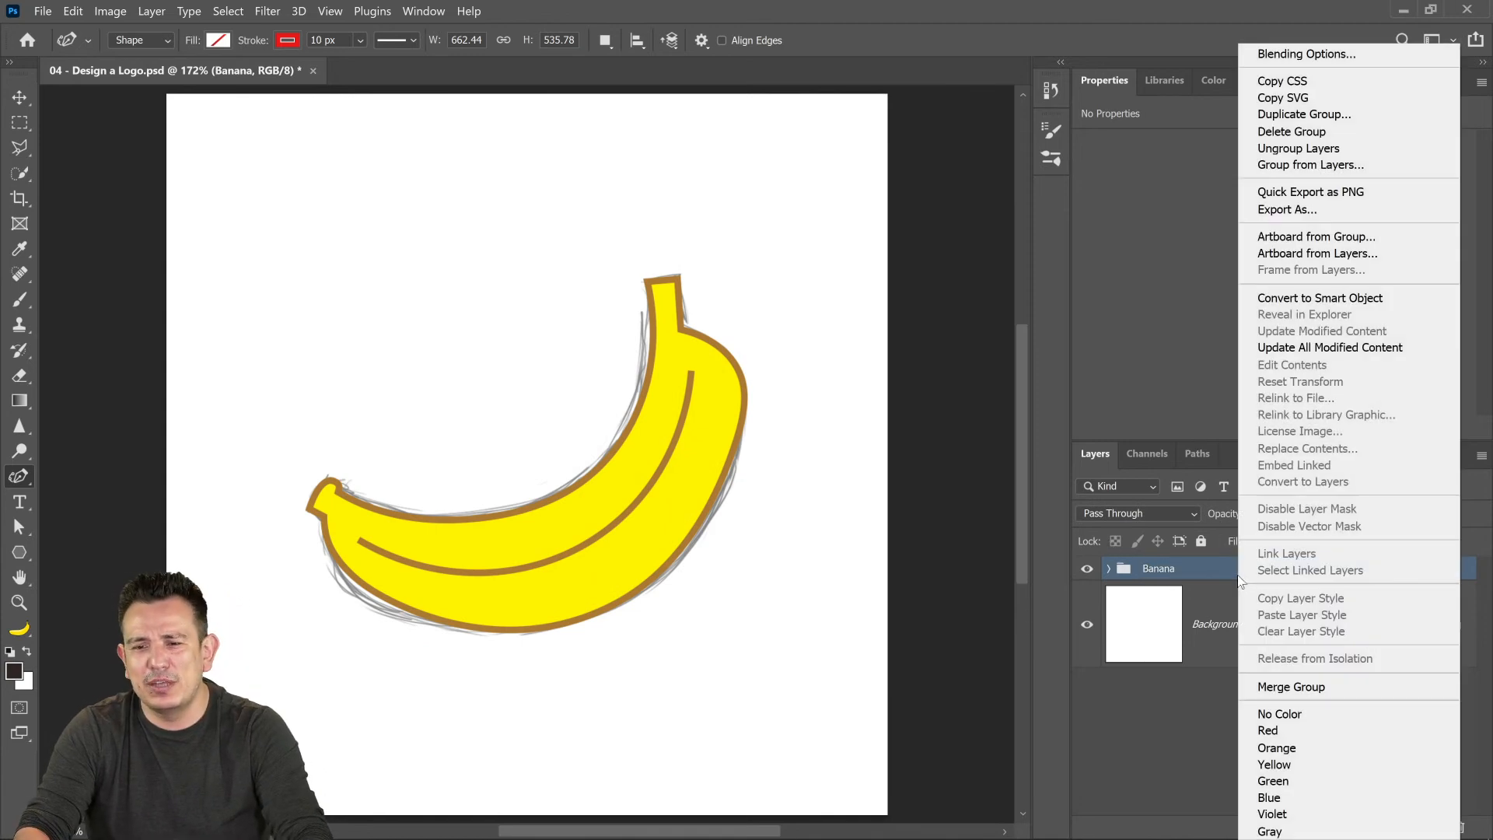
left_click(1303, 764)
- Expand and collapse the Banana group to check its contents, and hide the group
left_click(1110, 568)
left_click(1109, 569)
left_click(1087, 568)
left_click(1087, 568)
left_click(1087, 568)
left_click(1087, 569)
left_click(1087, 568)
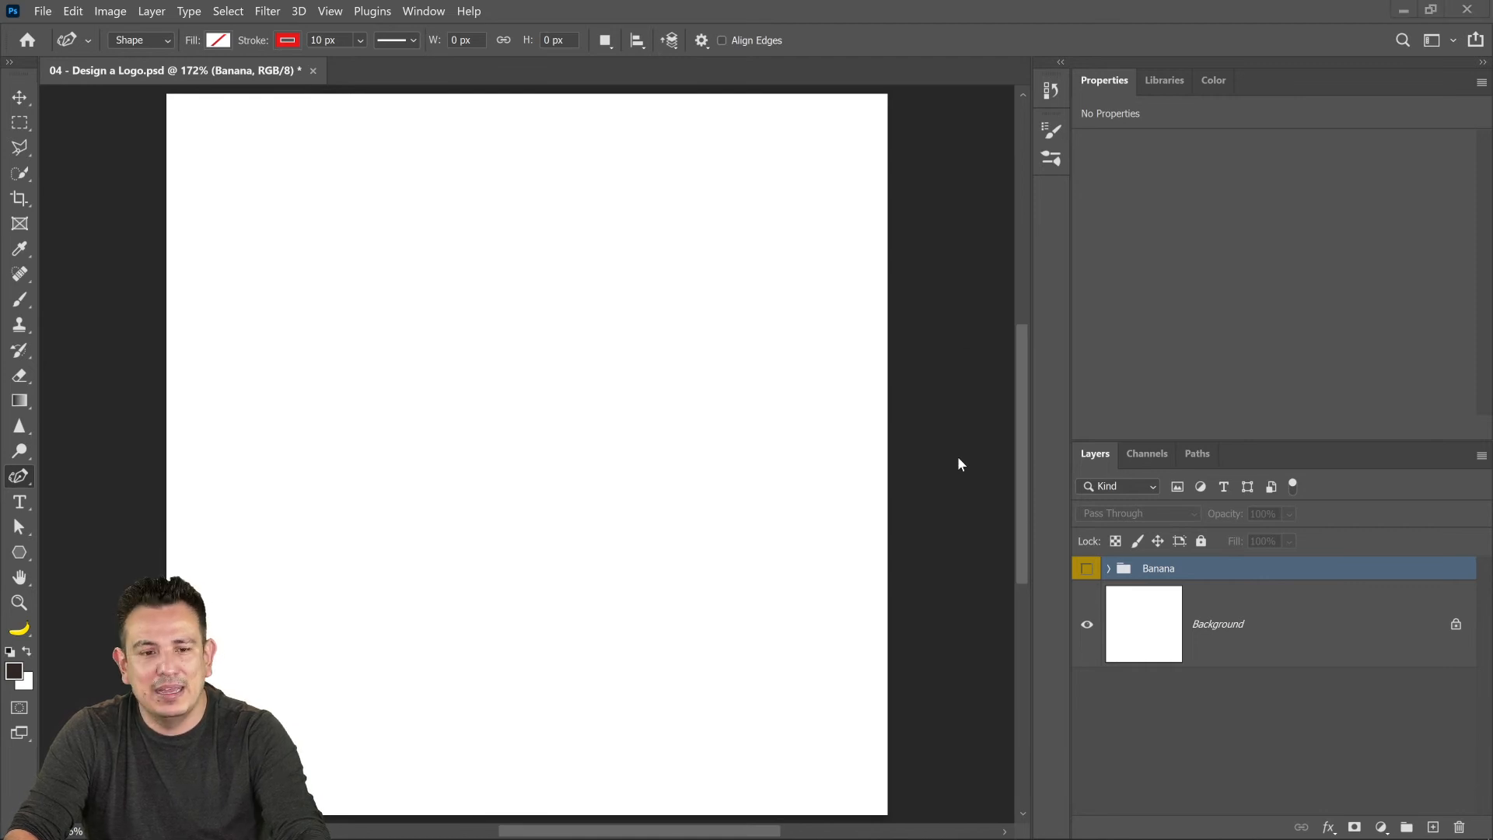
- Show the rulers and delete the stray empty shape layer above the Banana group
left_click(417, 463)
key("ctrl+r")
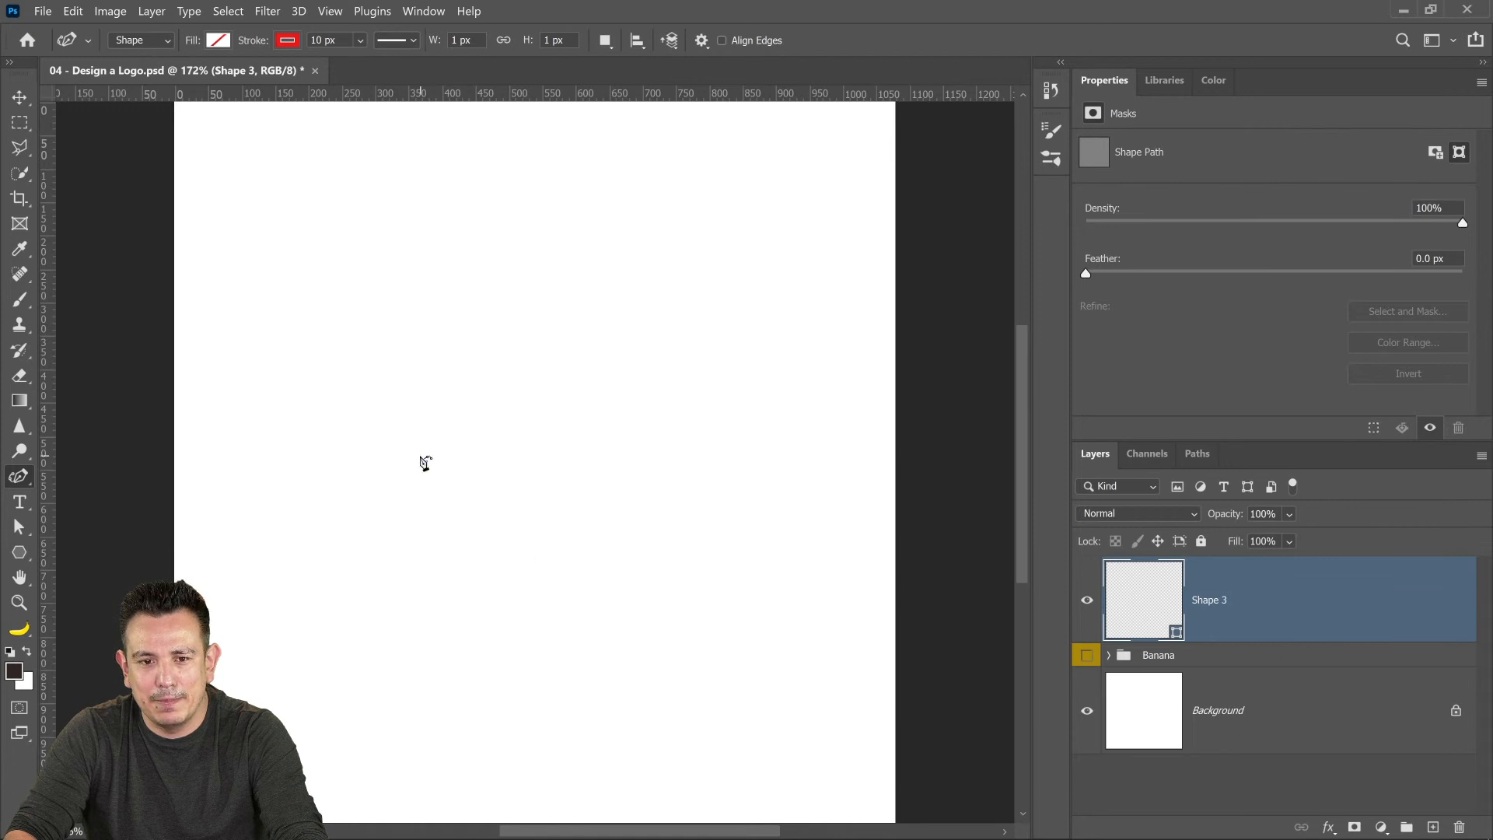
left_click_drag(1199, 646, 1460, 829)
- Toggle the rulers off and on repeatedly, ending with them shown
key("ctrl+r")
key("ctrl+r")
key("ctrl+r")
key("ctrl+r")
key("ctrl+r")
key("ctrl+r")
key("ctrl+r")
key("ctrl+r")
key("ctrl+r")
key("ctrl+r")
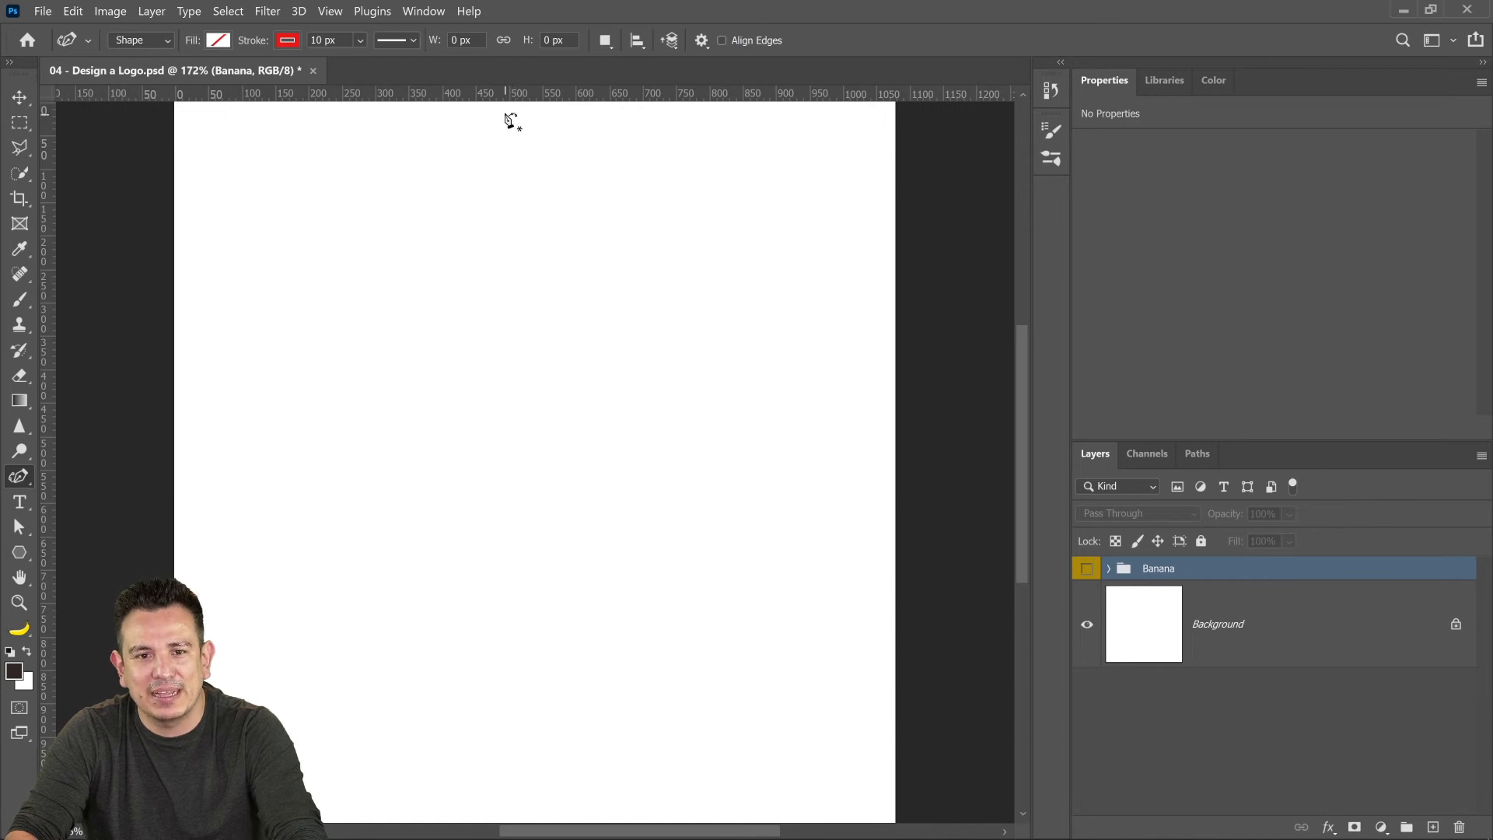
- Place horizontal and vertical guides through the canvas center and draw a circle of about 734 px from their intersection with the Ellipse tool
left_click_drag(513, 95, 510, 472)
left_click_drag(47, 519, 535, 527)
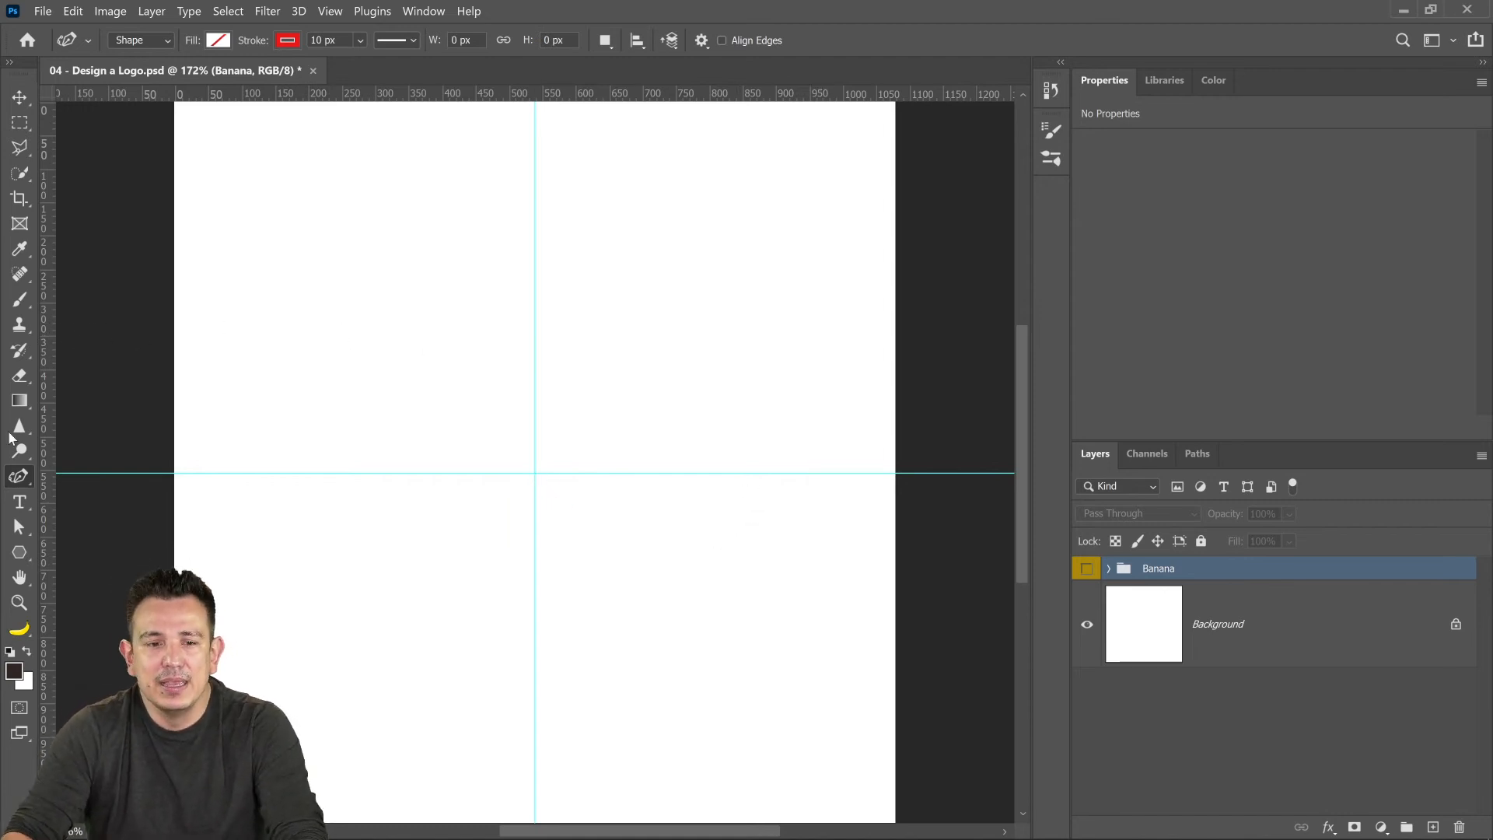
left_click(23, 553)
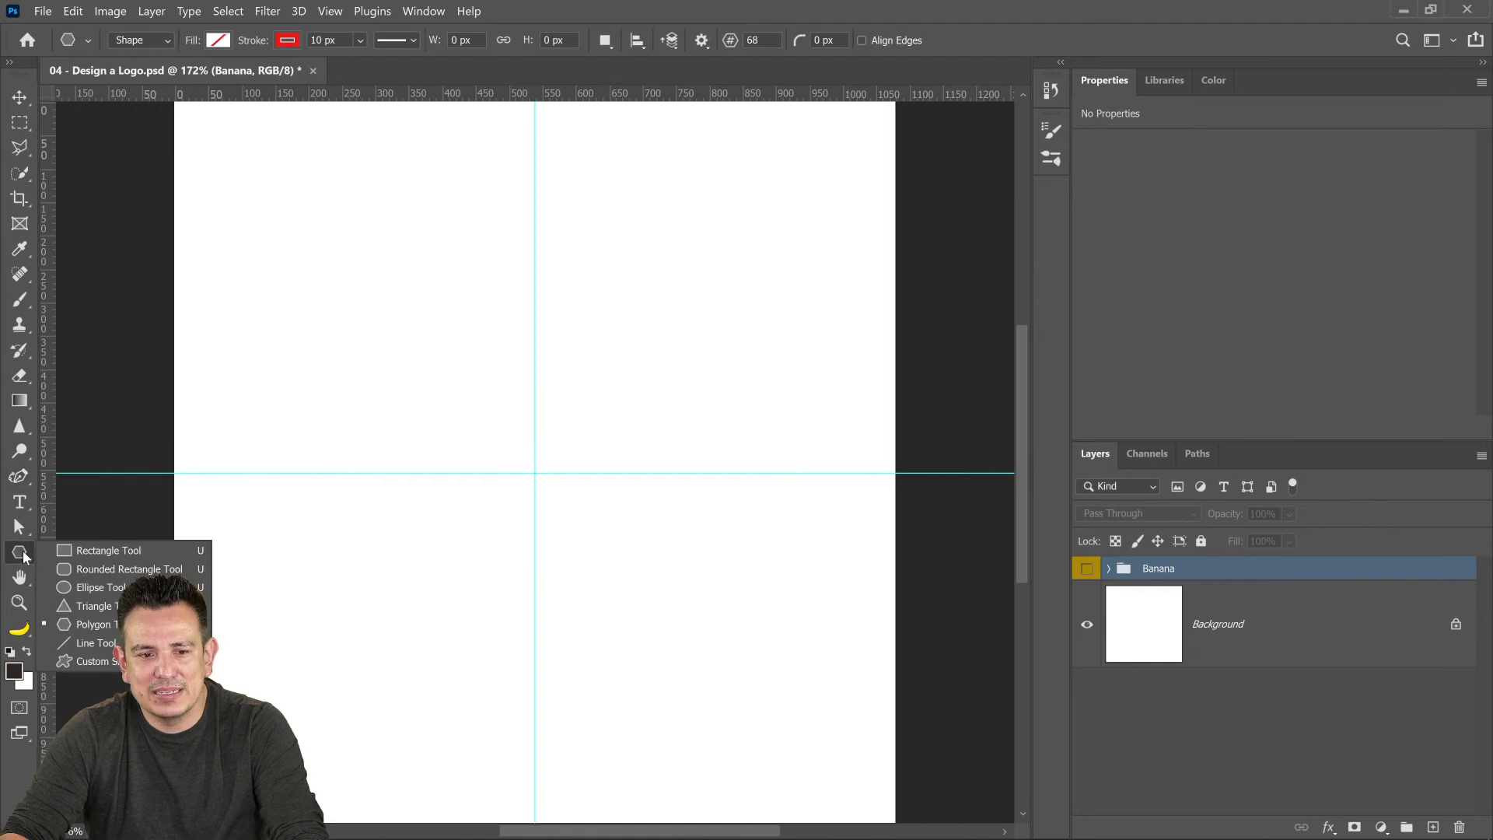
left_click(103, 588)
left_click_drag(534, 472, 778, 777)
- Show the Banana group and scale it down proportionally so the banana fits well inside the red circle
left_click(1087, 655)
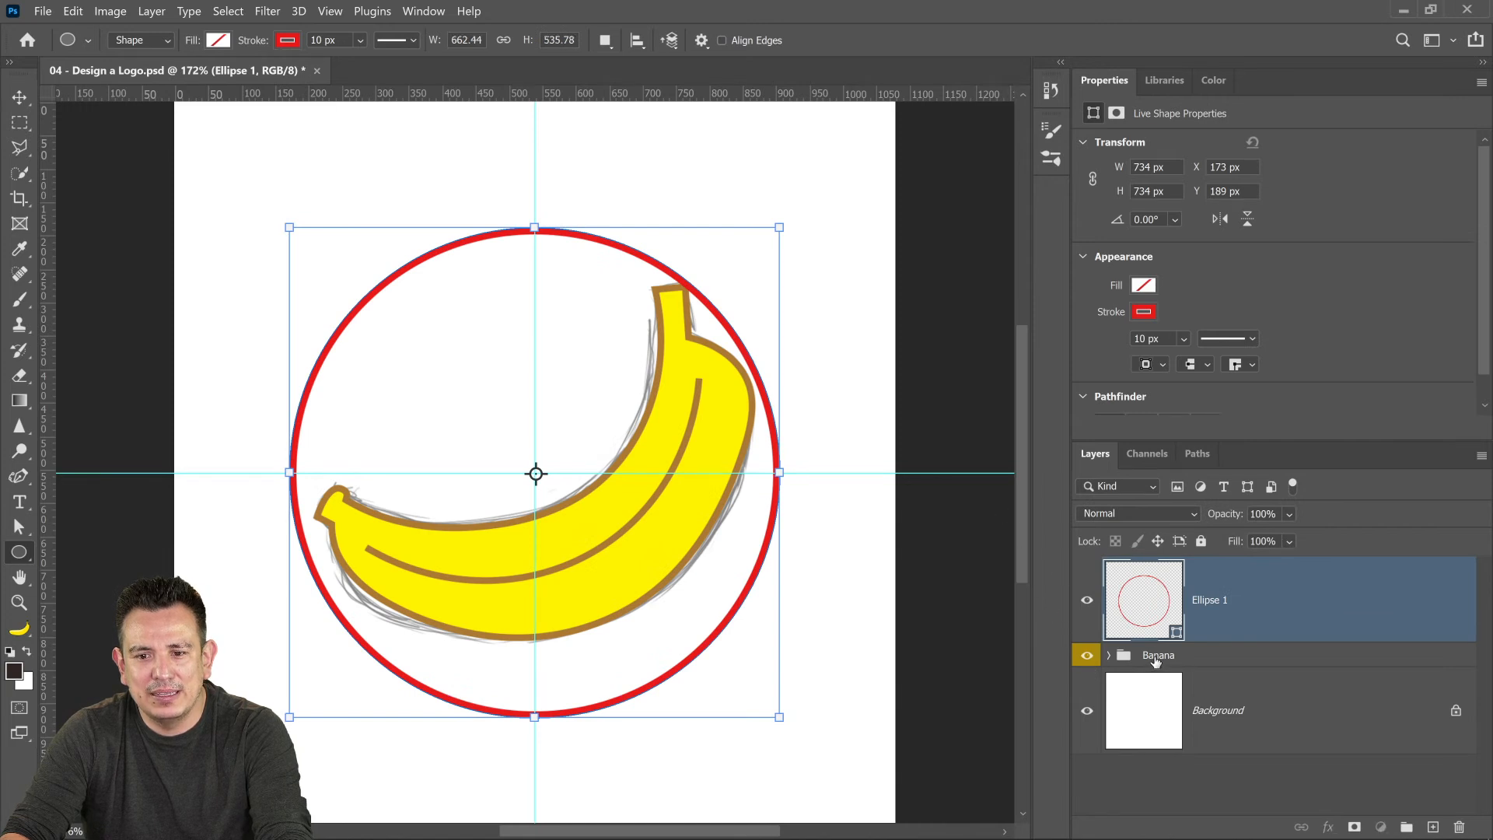
key("alt+bracketleft")
key("ctrl+t")
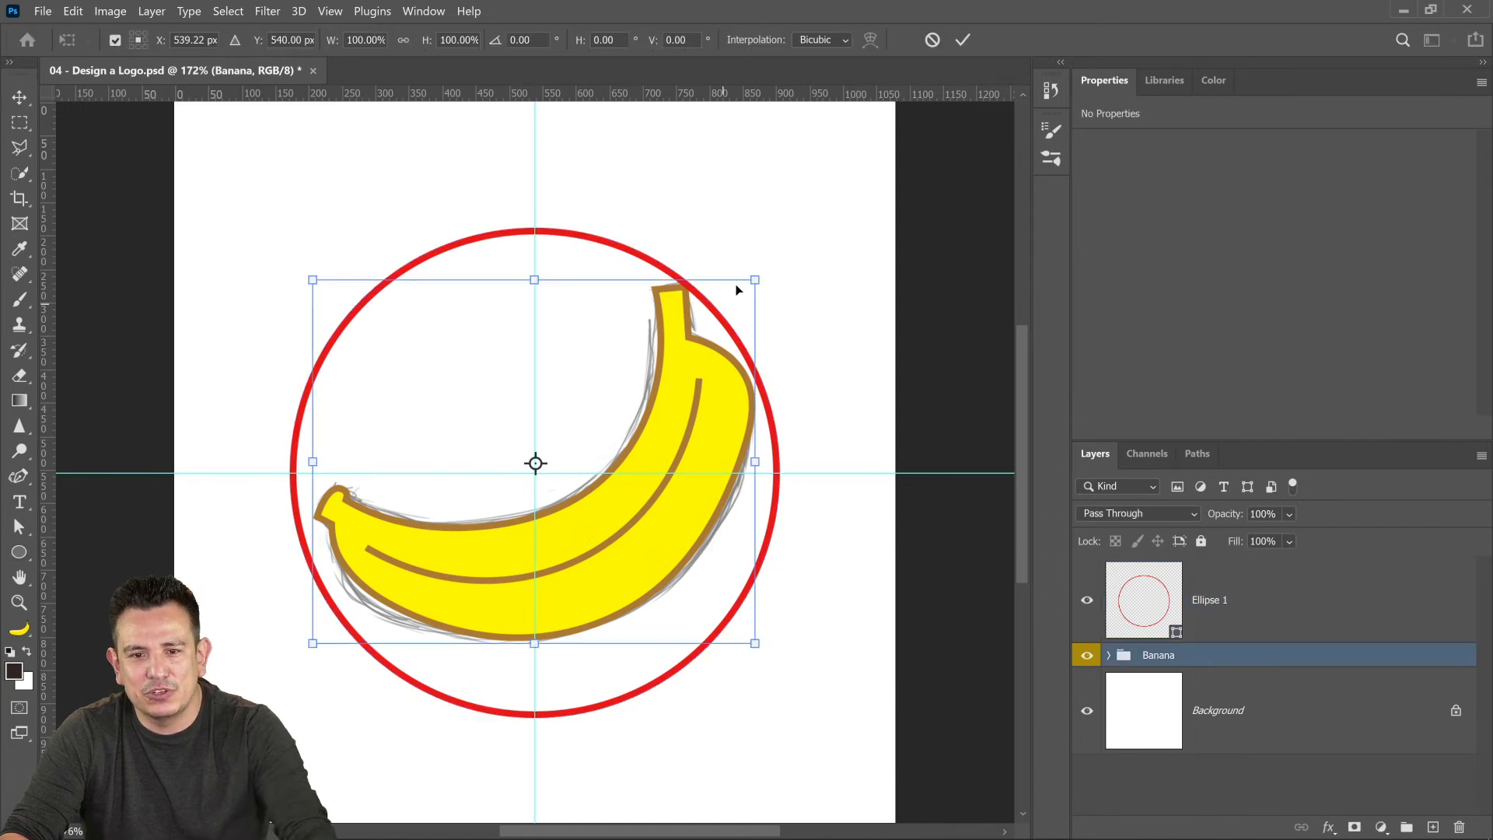
left_click_drag(759, 277, 695, 327)
left_click_drag(663, 404, 675, 389)
left_click_drag(698, 328, 694, 328)
key("Escape")
key("Return")
left_click(1213, 710)
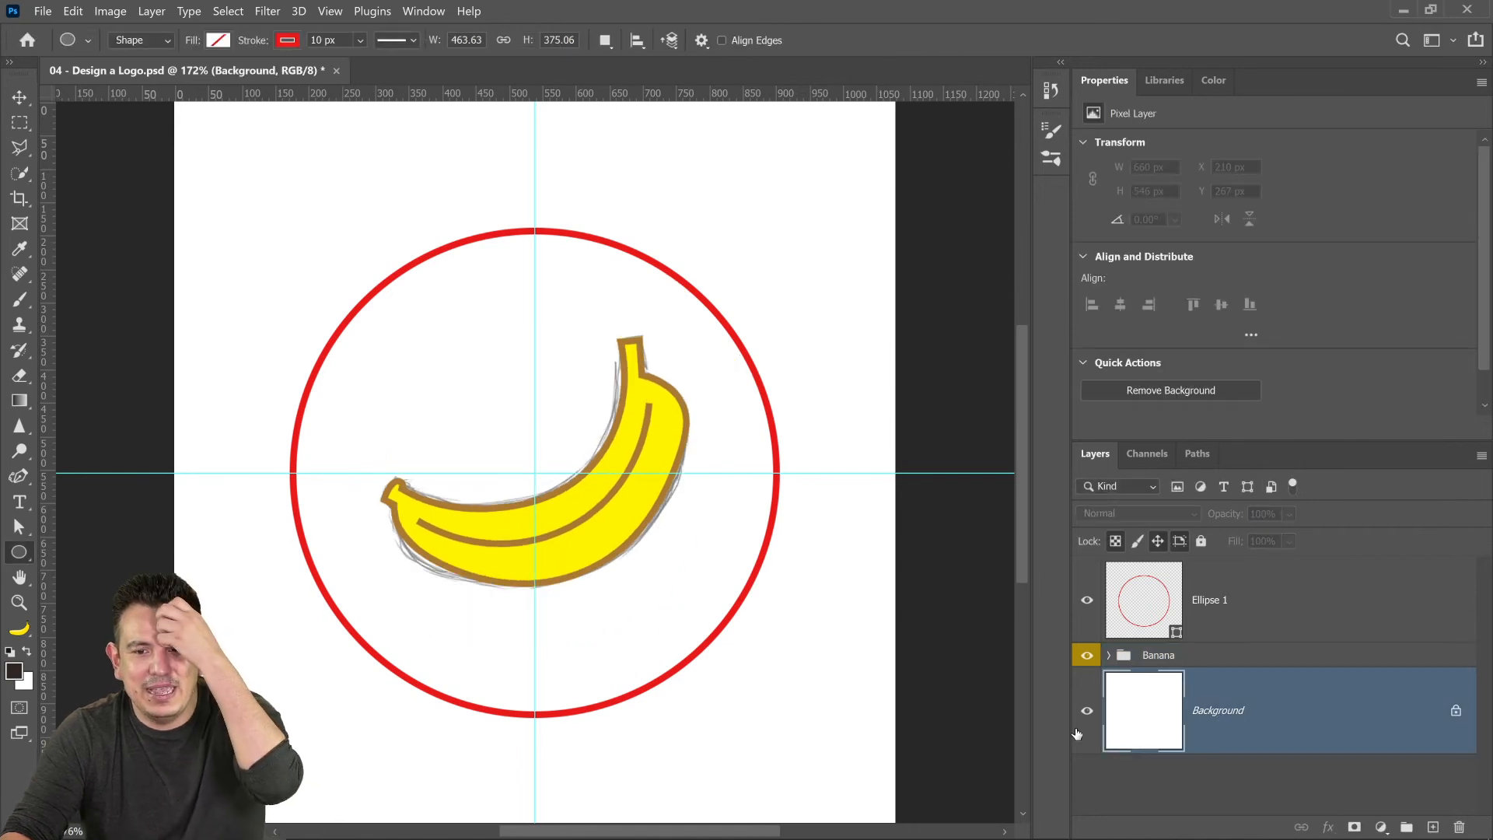
left_click(1086, 712)
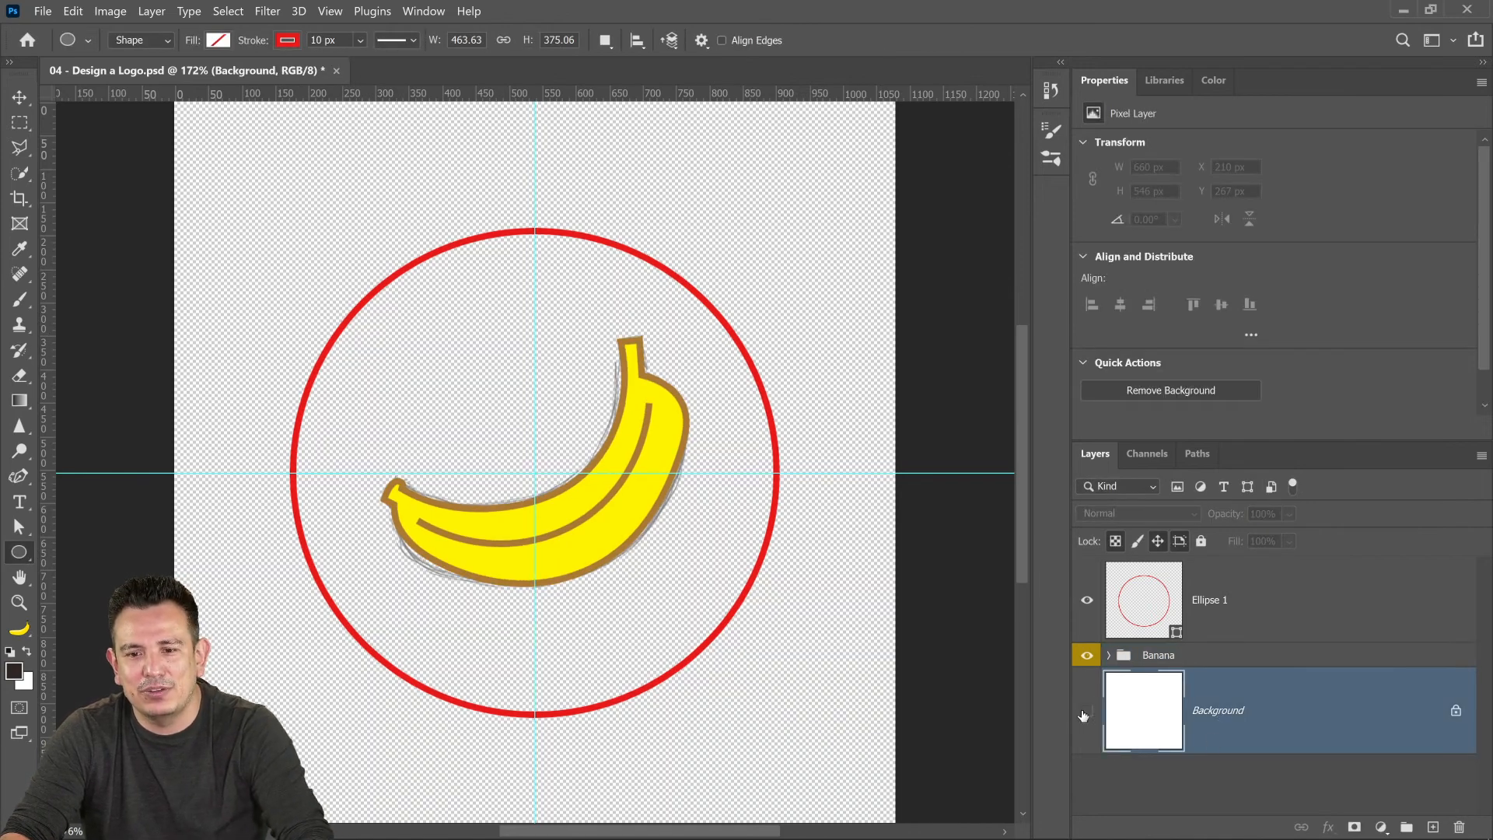
left_click(1086, 711)
- Hide the Sketch layer inside the Banana group and collapse the group again
left_click(1109, 655)
scroll(1174, 700, "down", 1)
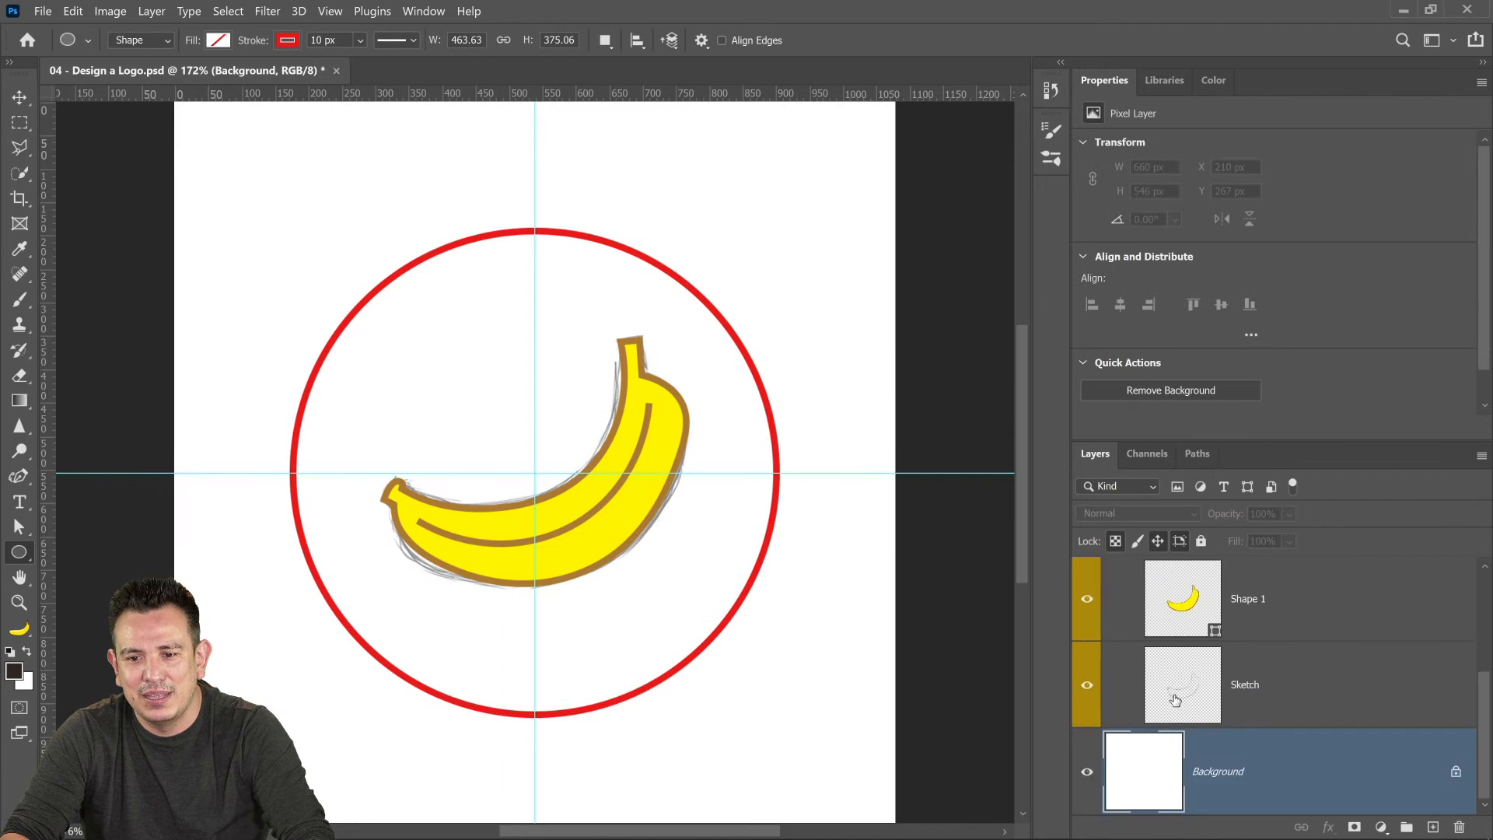
left_click(1217, 694)
left_click(1086, 684)
scroll(1136, 697, "up", 5)
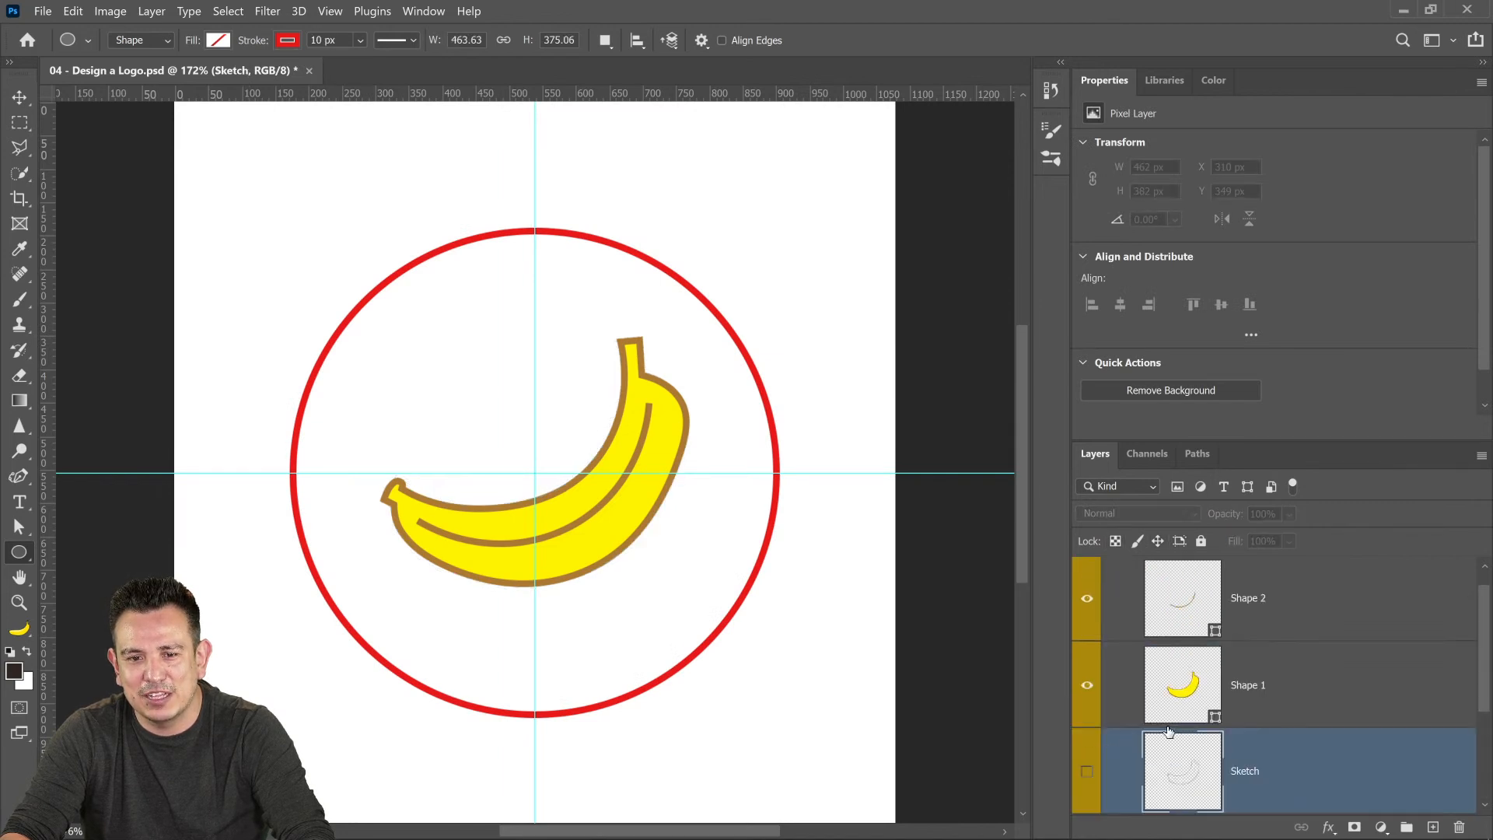
left_click(1109, 655)
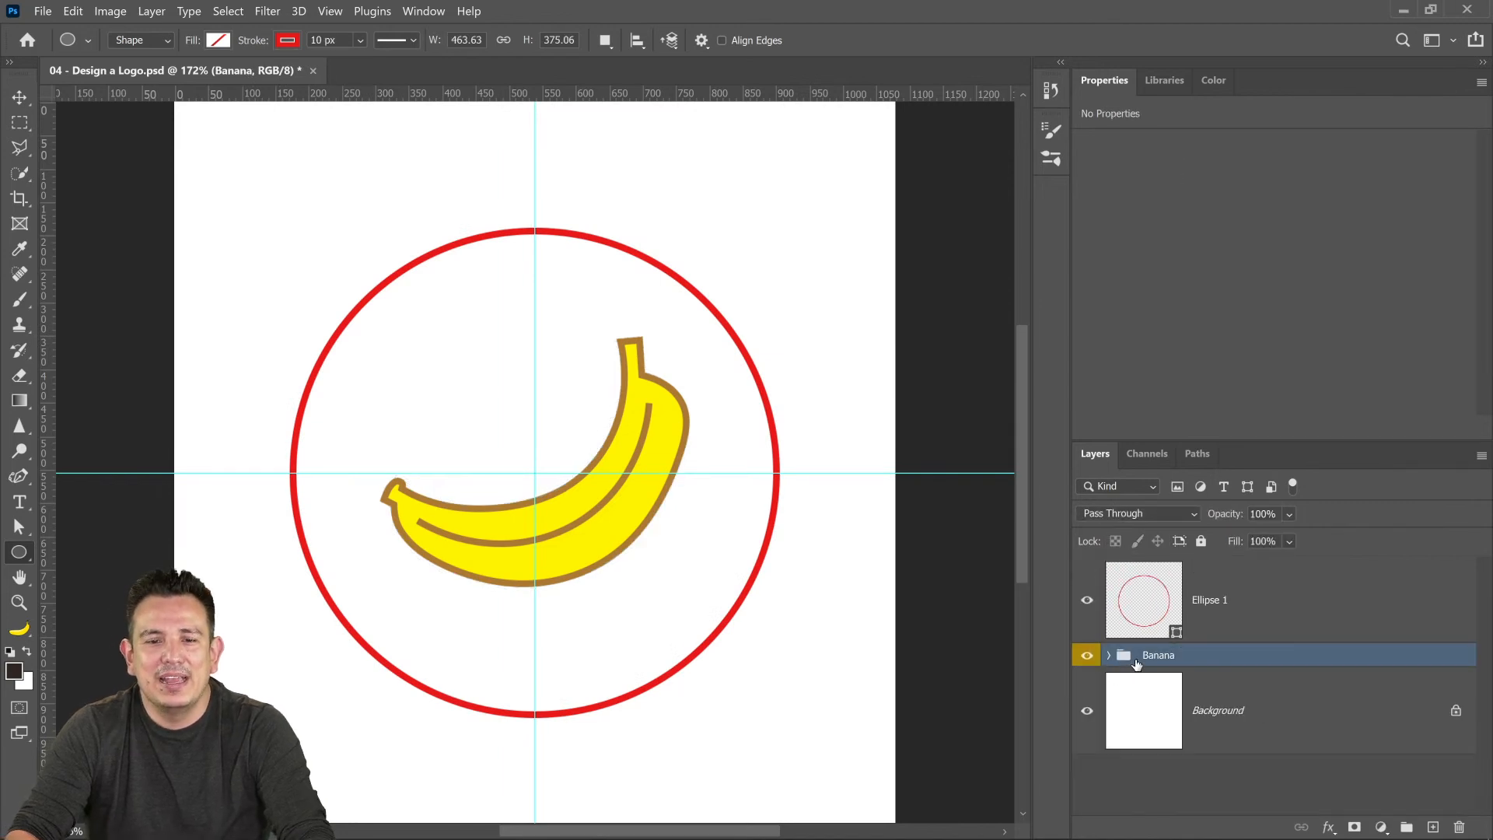
- Search the libraries for "ps" and place the Ps logo graphic near the canvas's upper-right corner, above the circle's layer
left_click(1347, 609)
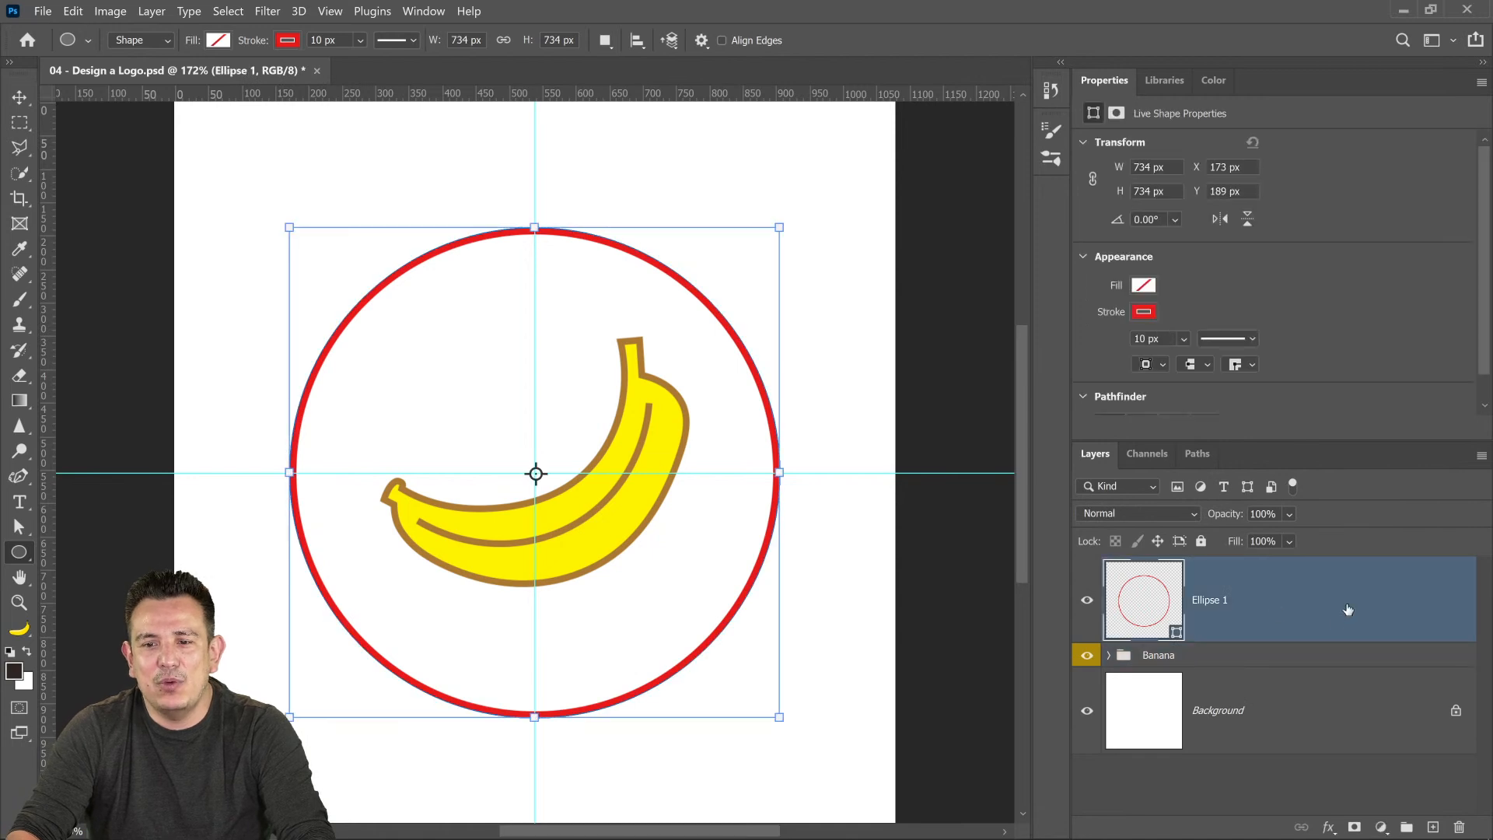
left_click(1167, 79)
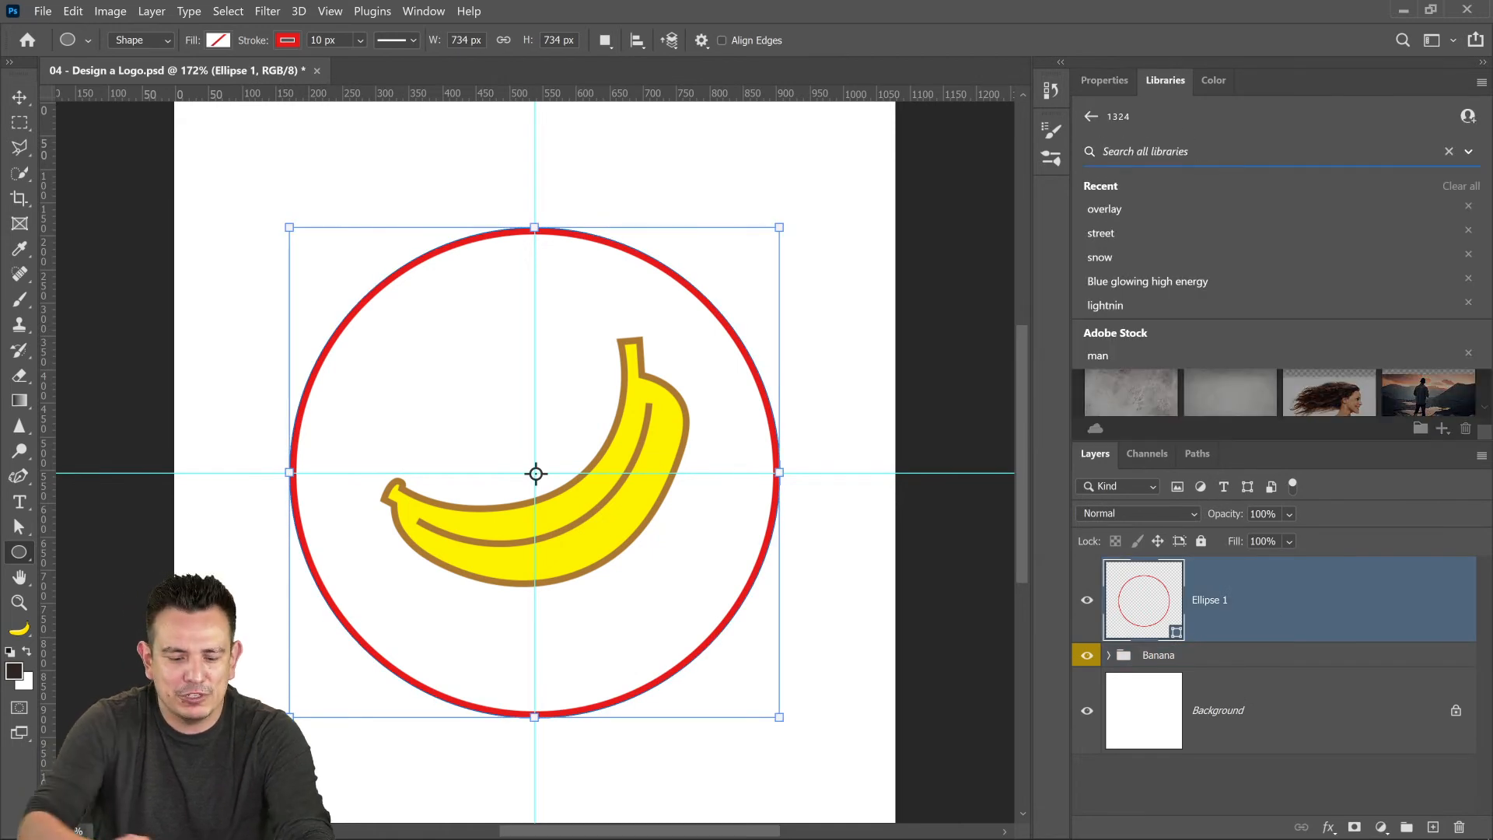
type("pr")
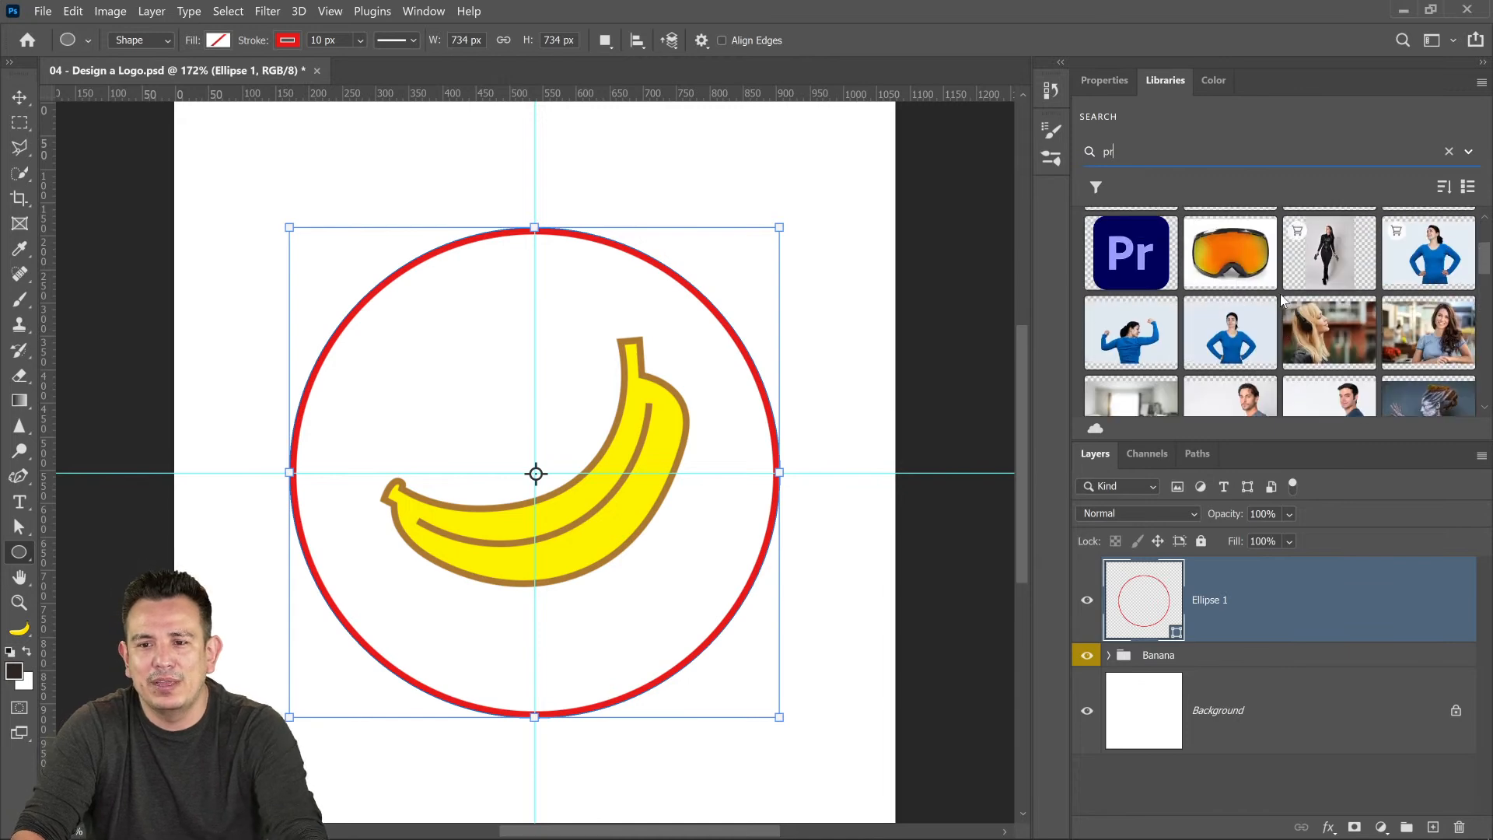
scroll(1284, 304, "down", 10)
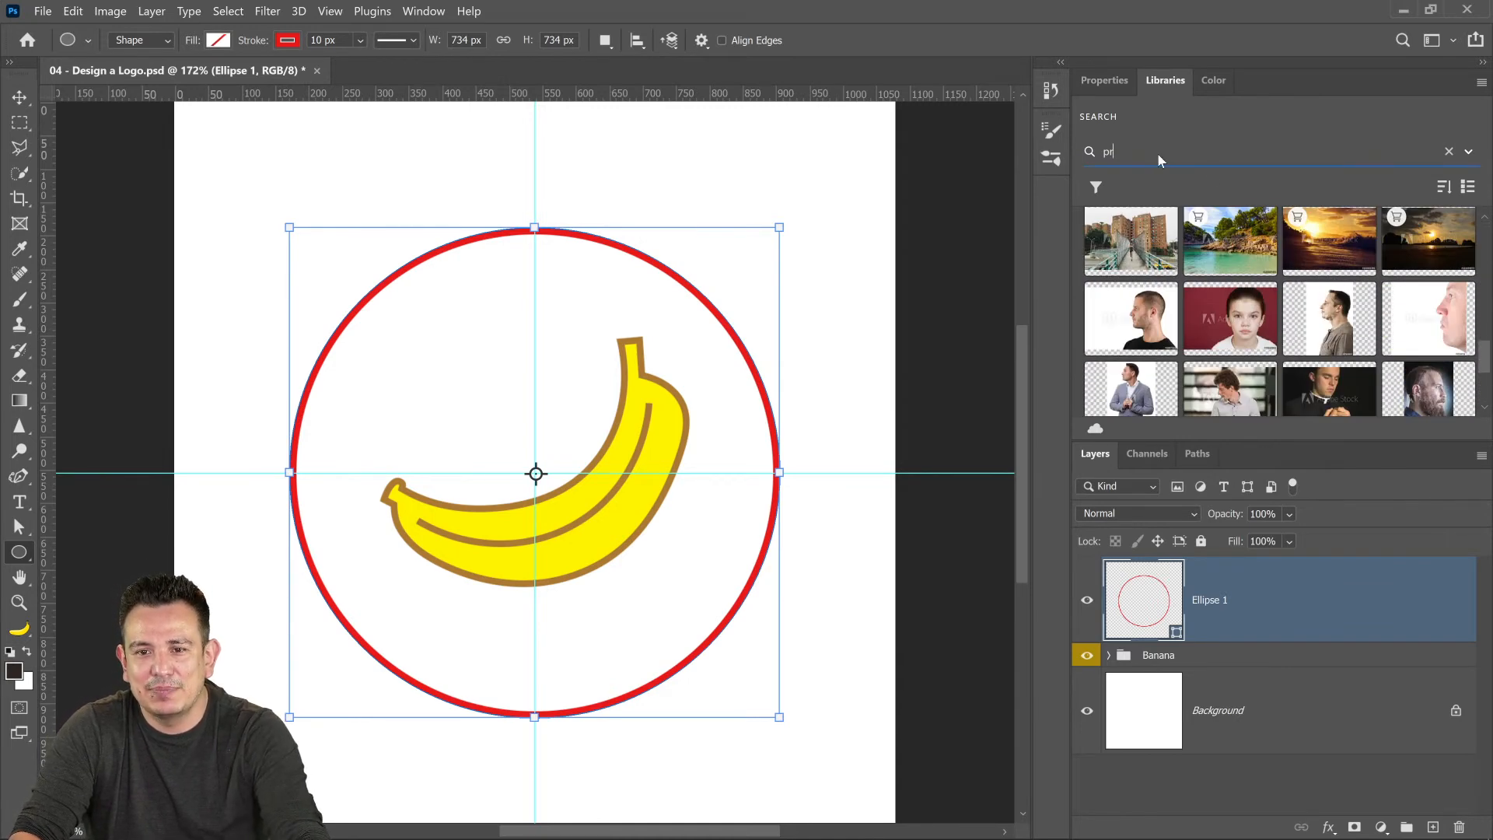
type("ps")
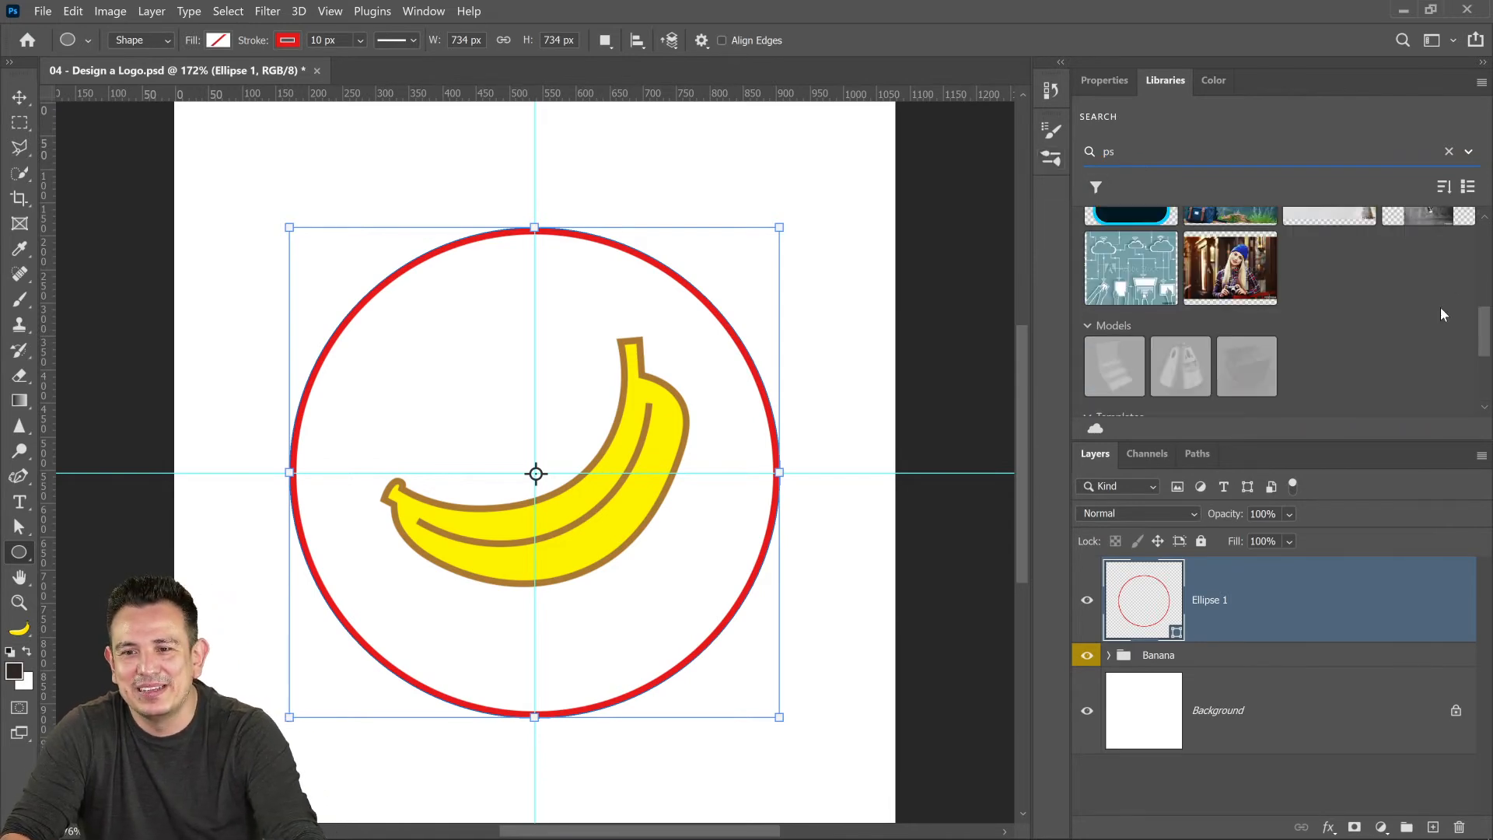
left_click_drag(1440, 311, 797, 214)
key("Return")
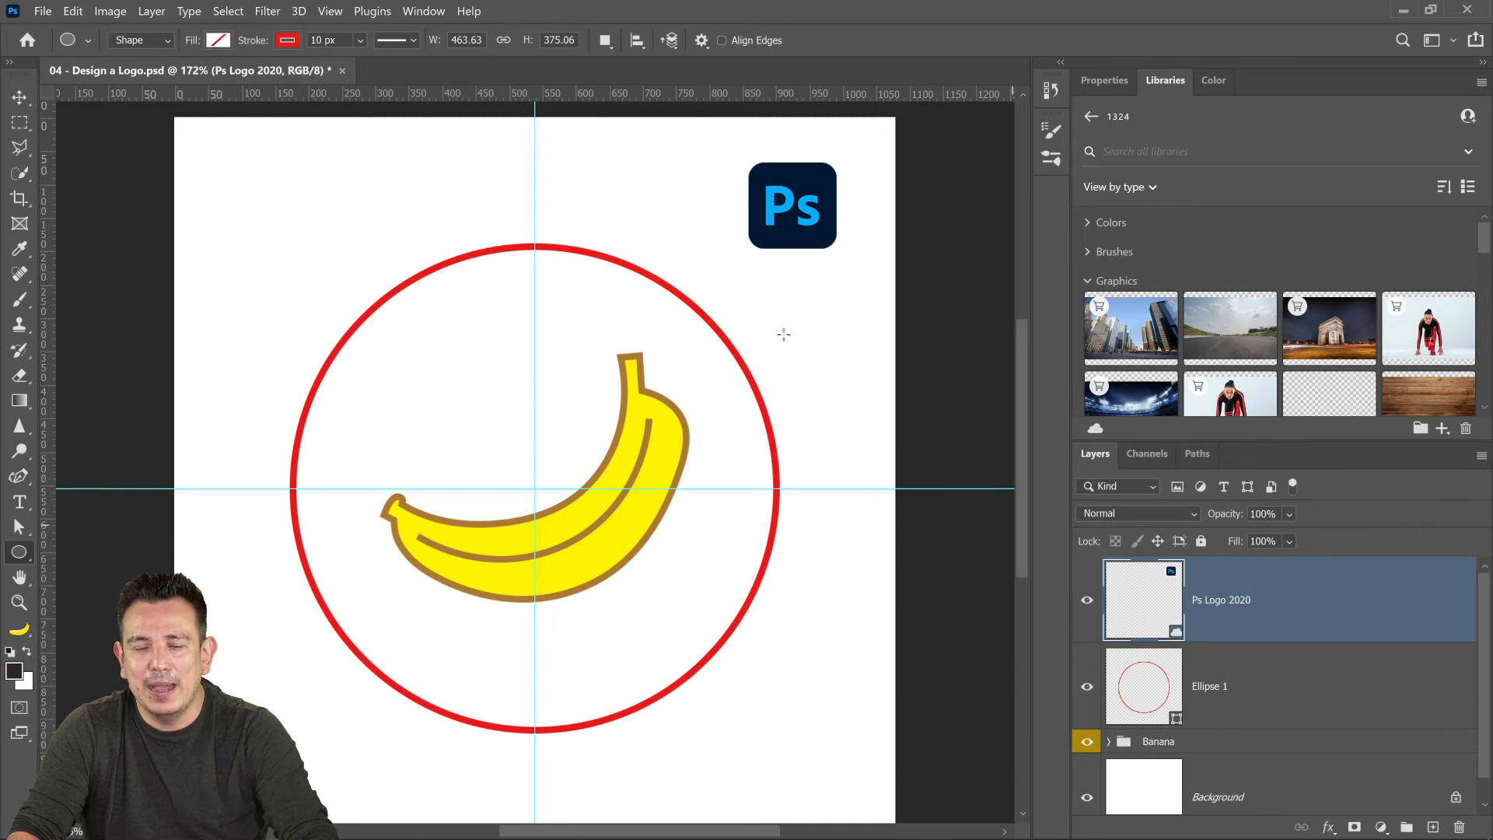
- Sample the dark navy background of the Ps logo and apply it as the circle's fill, trying yellow along the way
left_click(1146, 696)
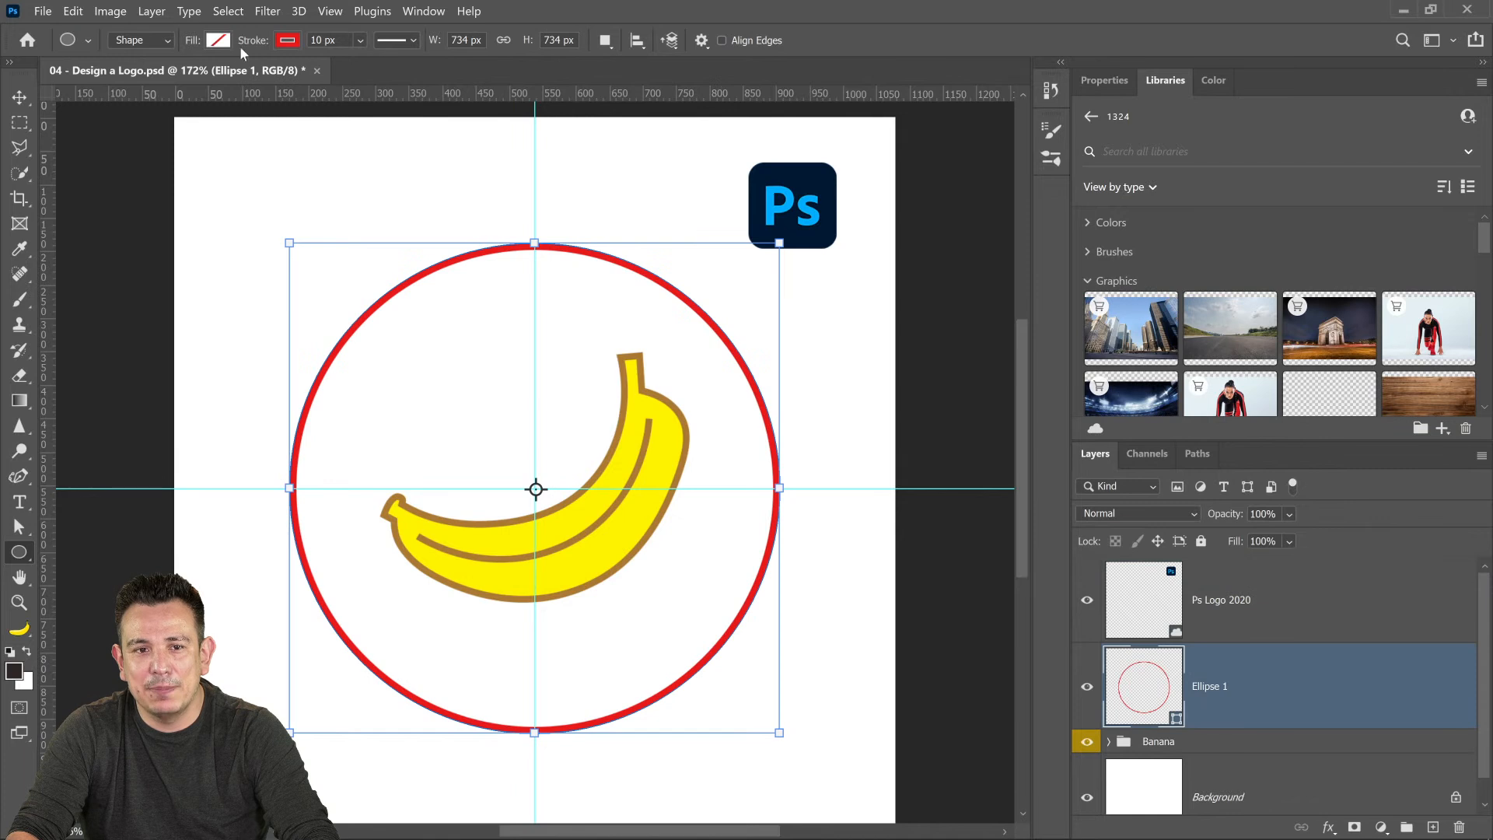
left_click(221, 42)
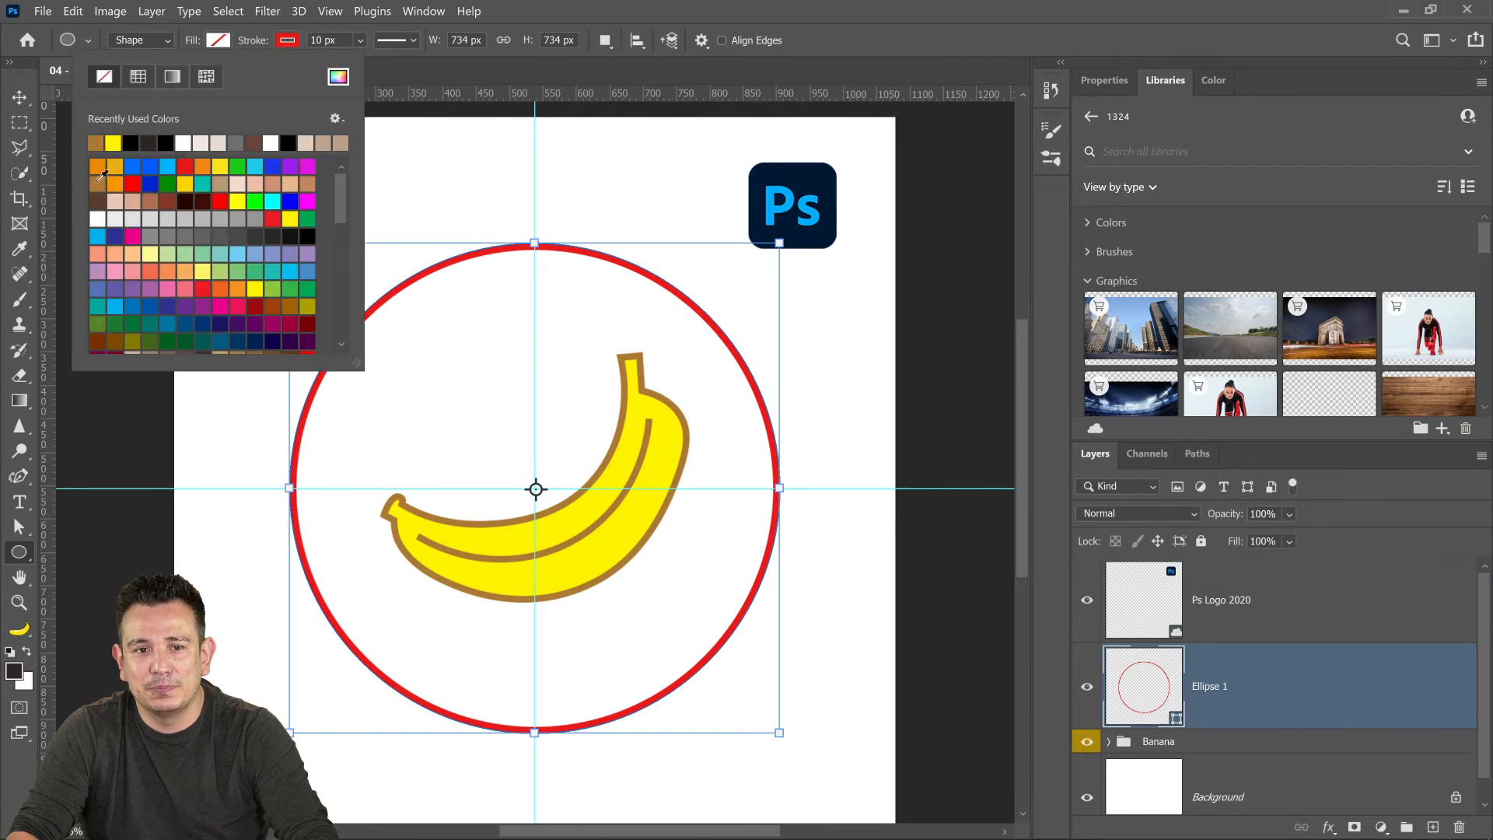
left_click(20, 249)
left_click(762, 197)
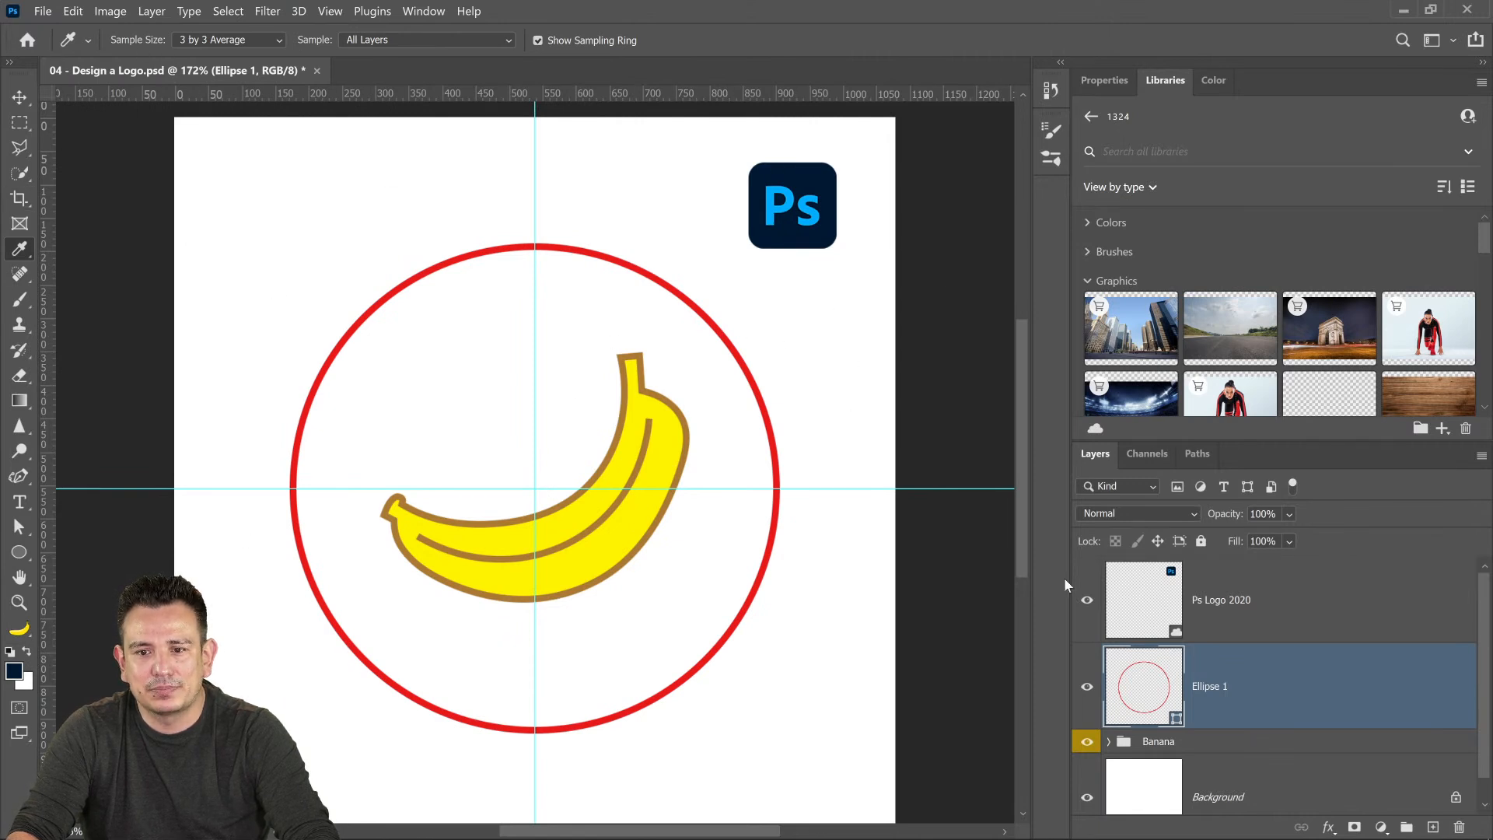
left_click(20, 552)
left_click(219, 41)
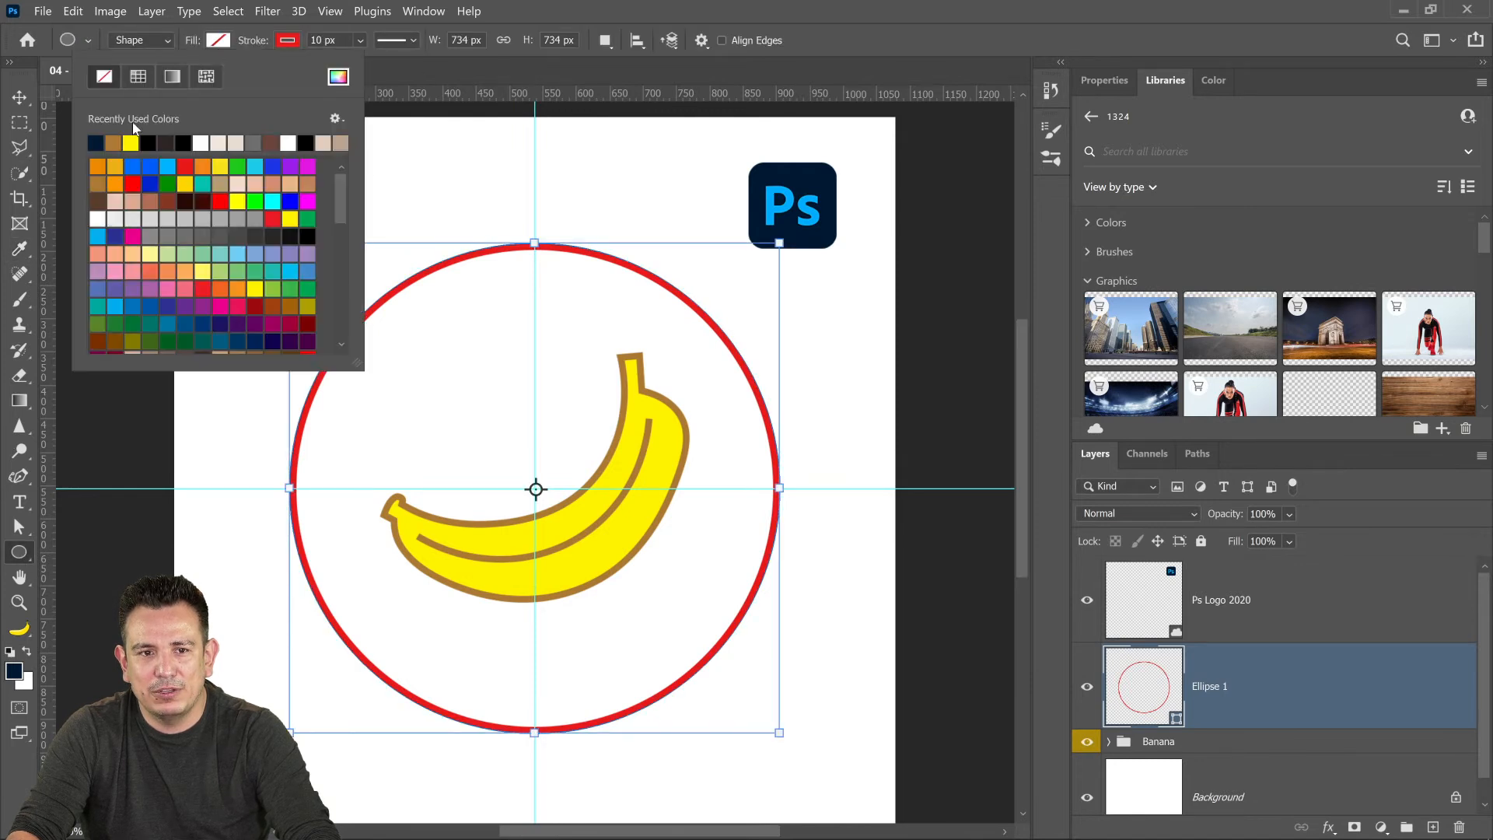
left_click(98, 143)
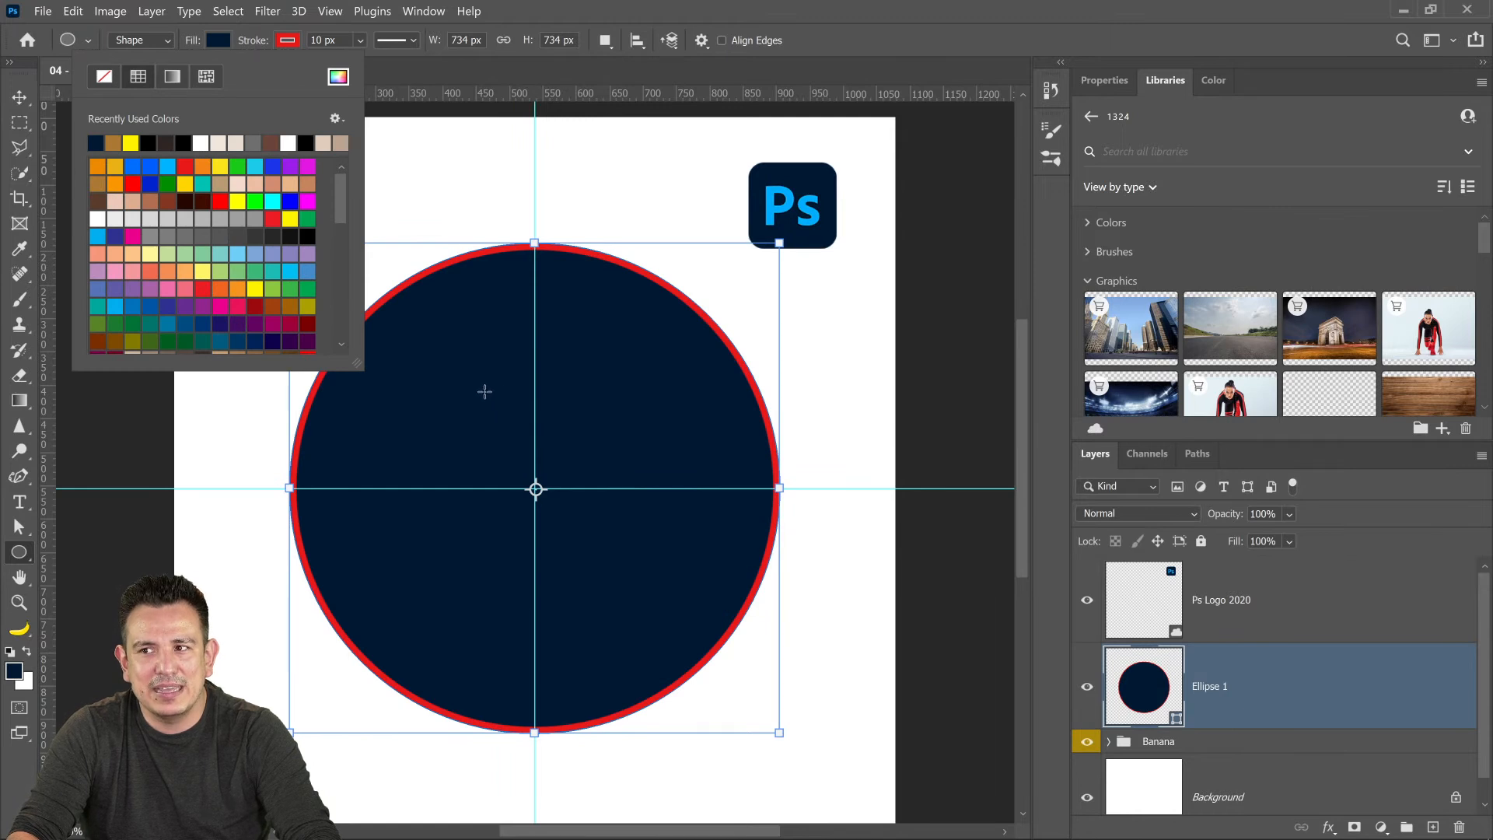
left_click(130, 142)
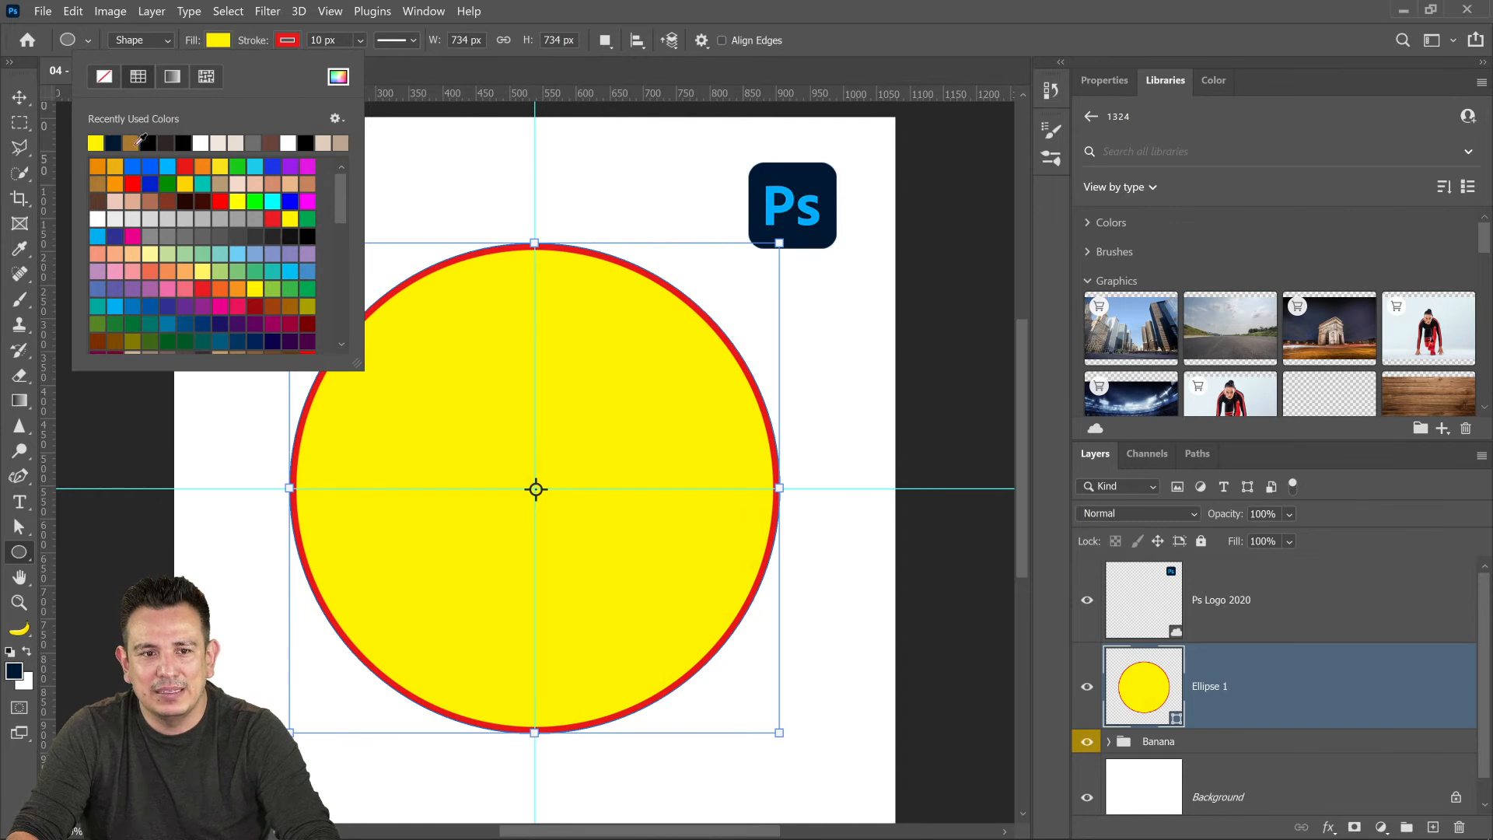
left_click(113, 143)
- Give the navy circle a golden-yellow stroke with a width of 20 px
left_click(289, 40)
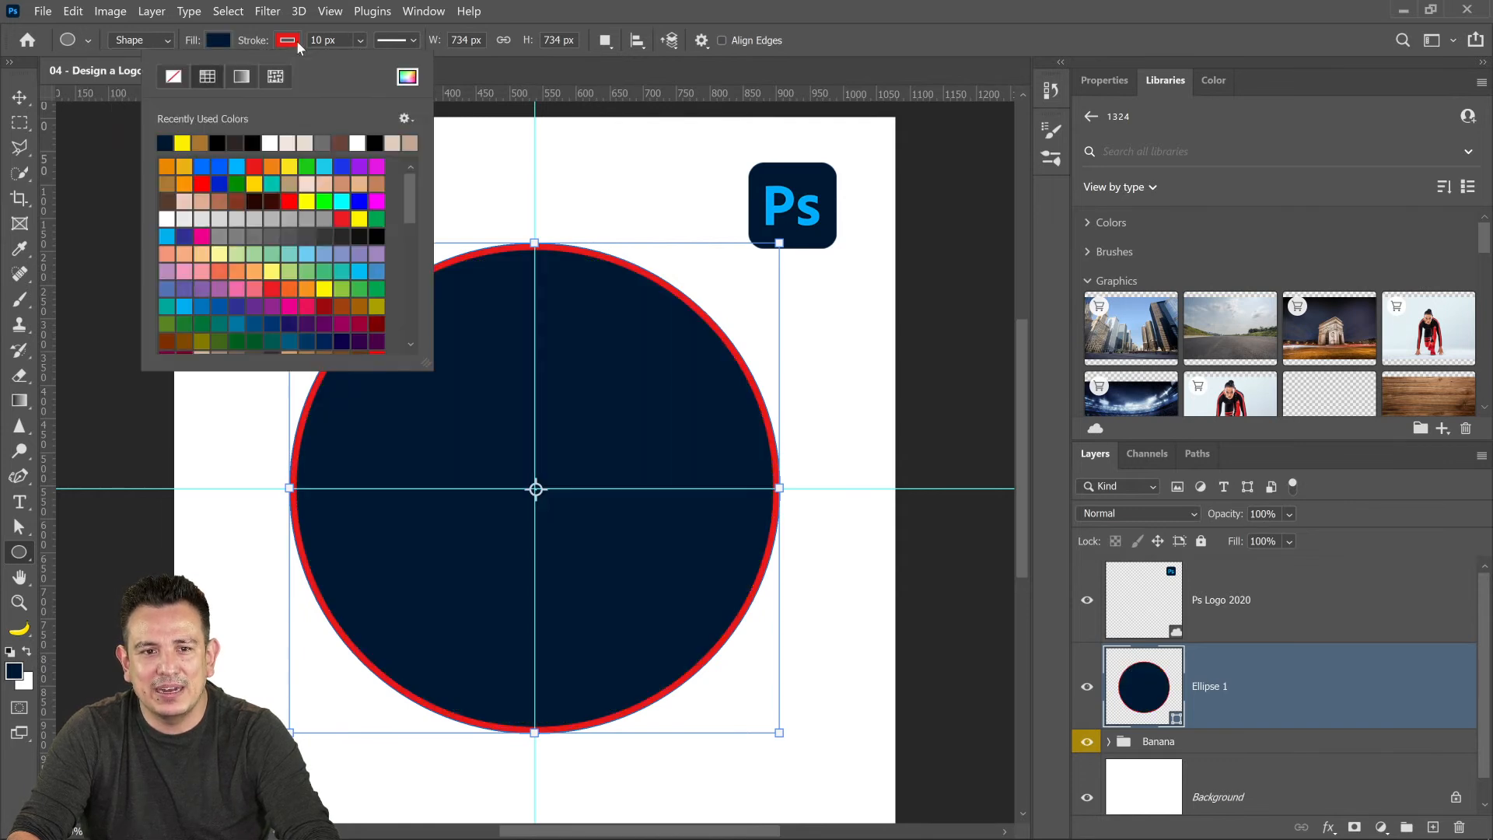
left_click(183, 142)
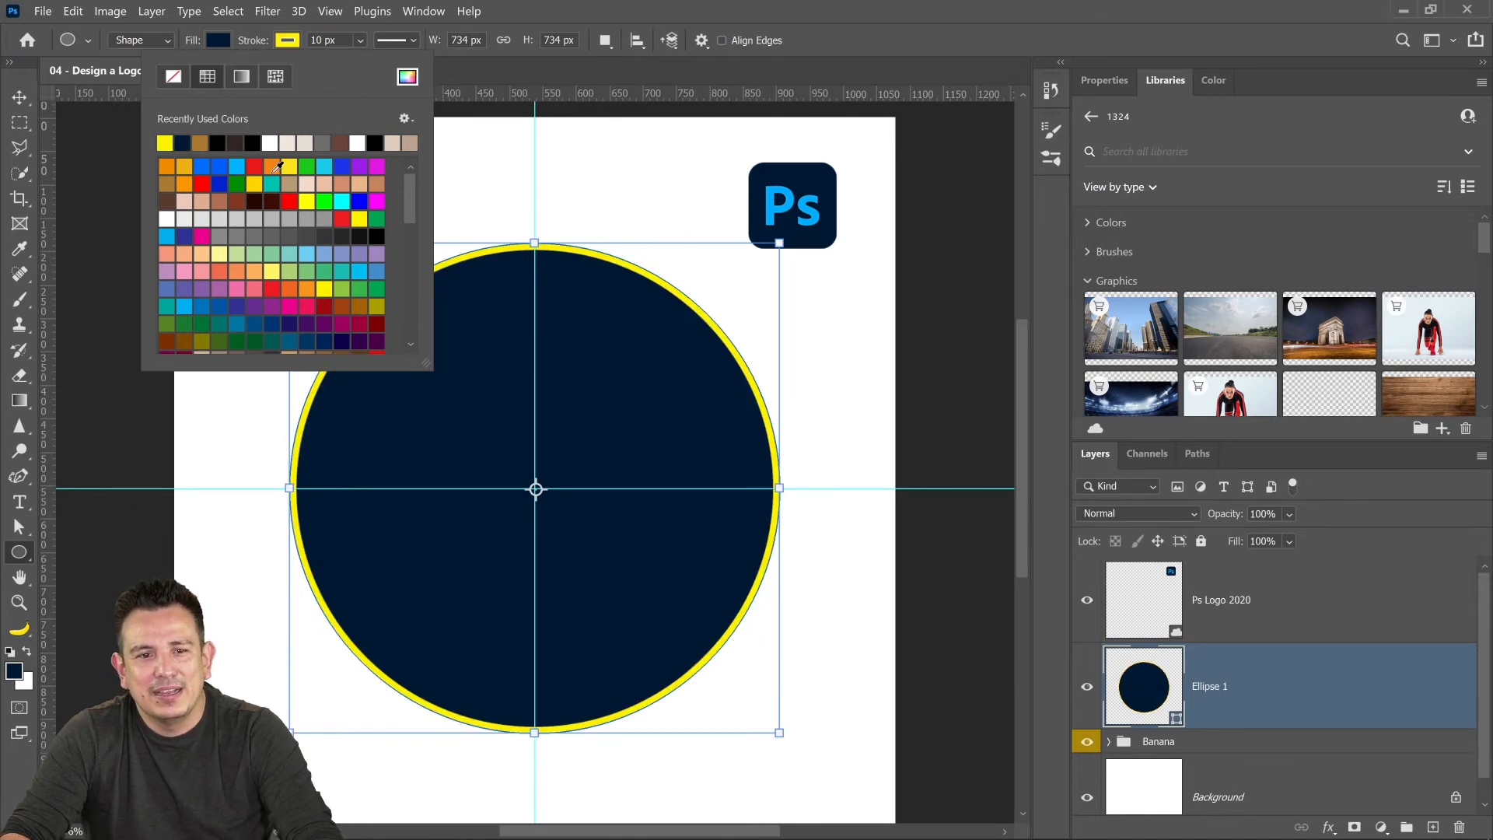
left_click(186, 164)
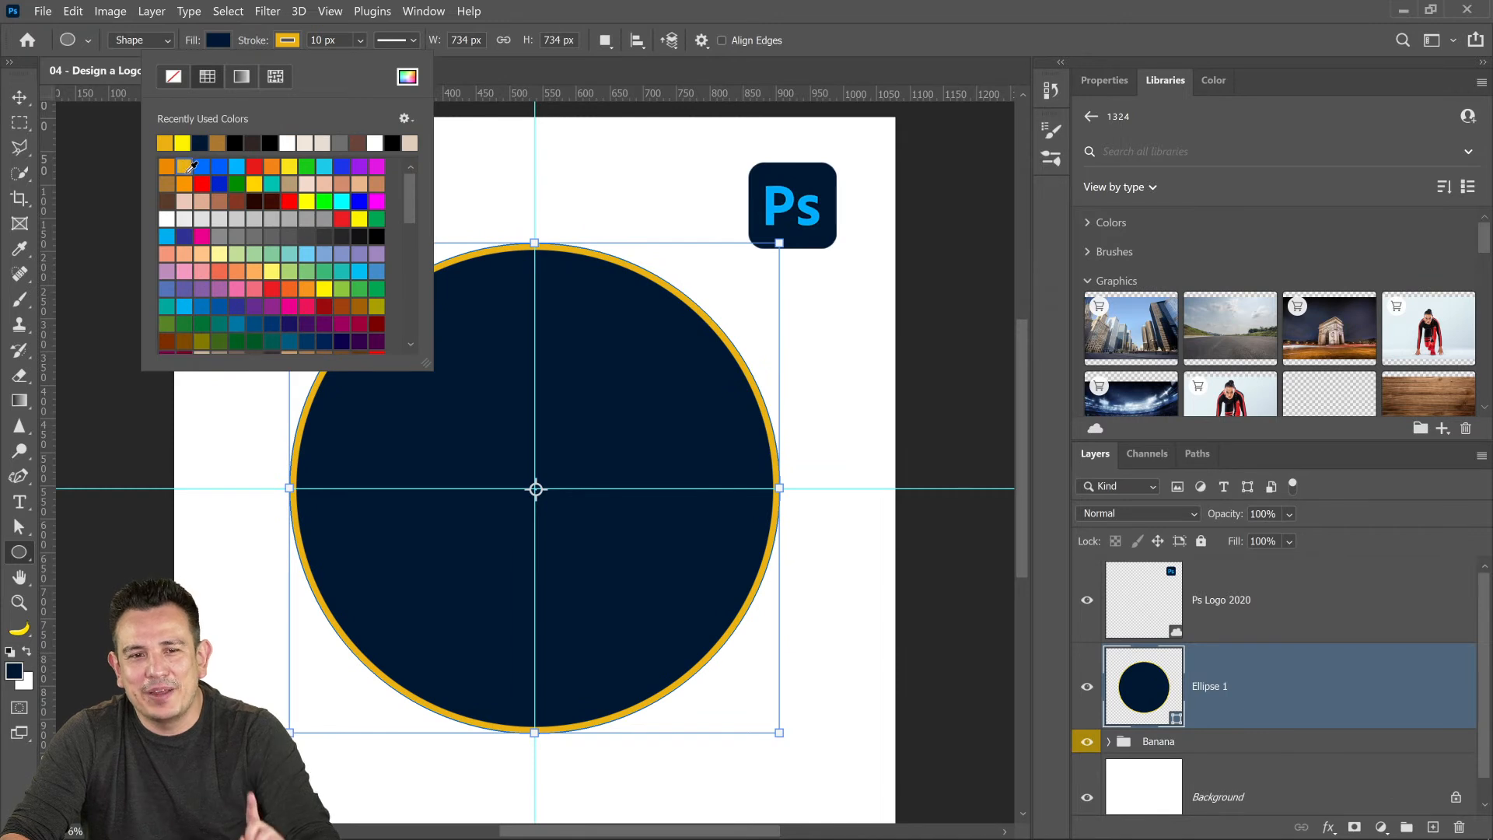
left_click(679, 21)
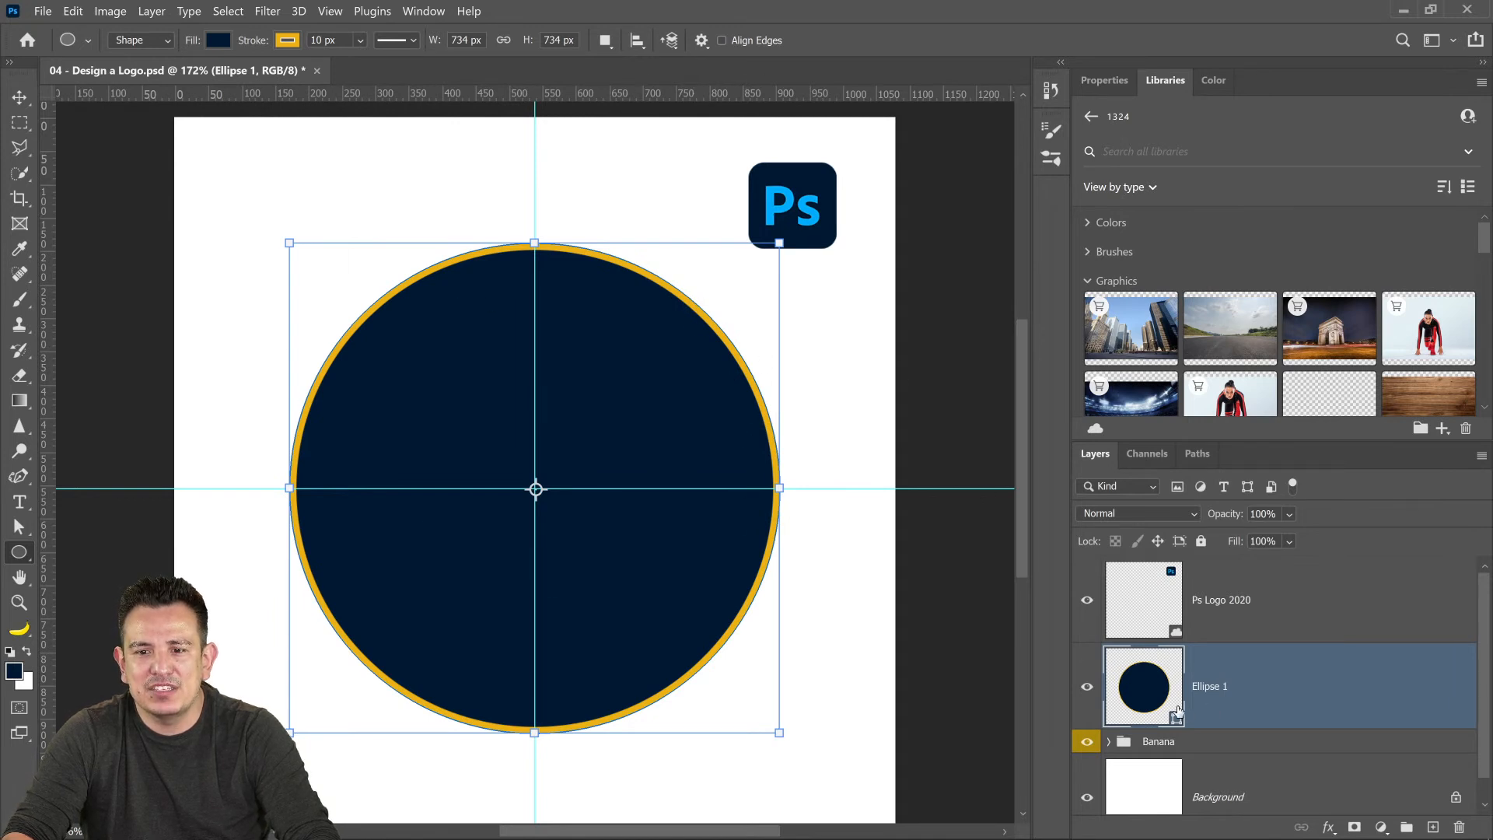
left_click(1103, 81)
scroll(1276, 281, "down", 2)
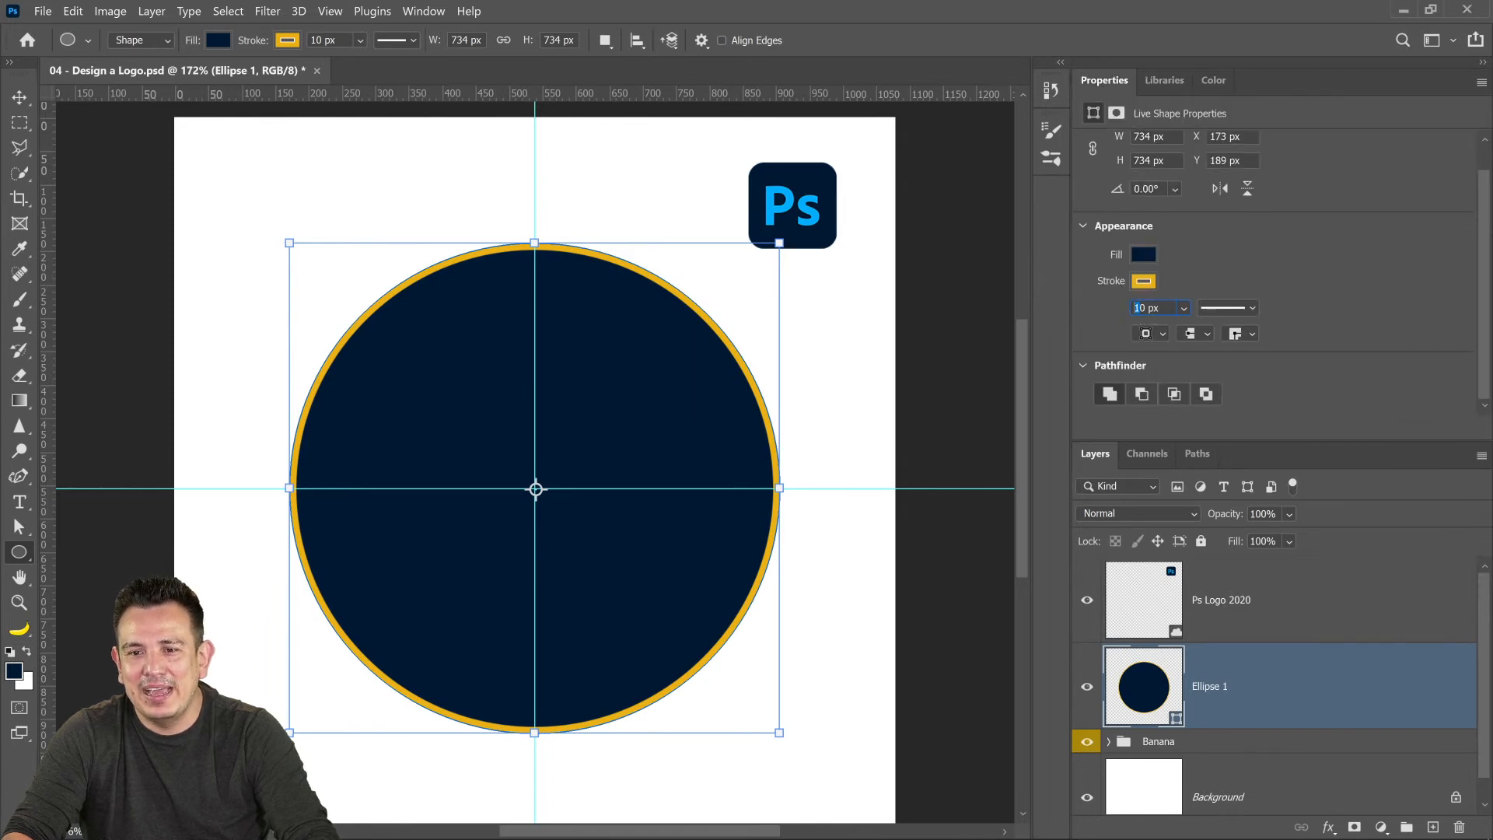
type("20")
key("Return")
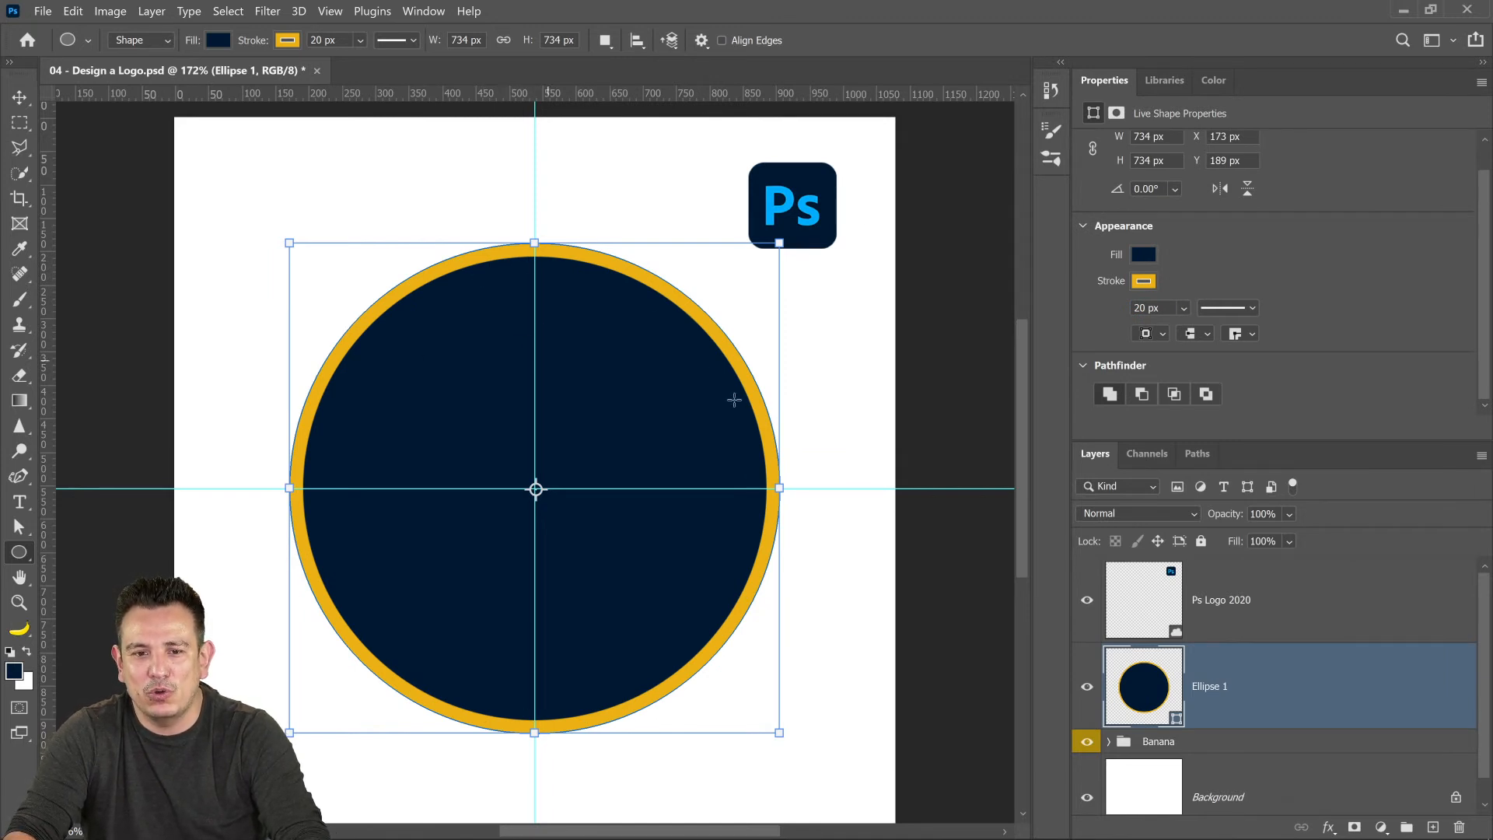
- Move the Banana group above the Ellipse 1 layer and hide both the Ps logo layer and the Banana group
left_click_drag(1164, 739, 1197, 626)
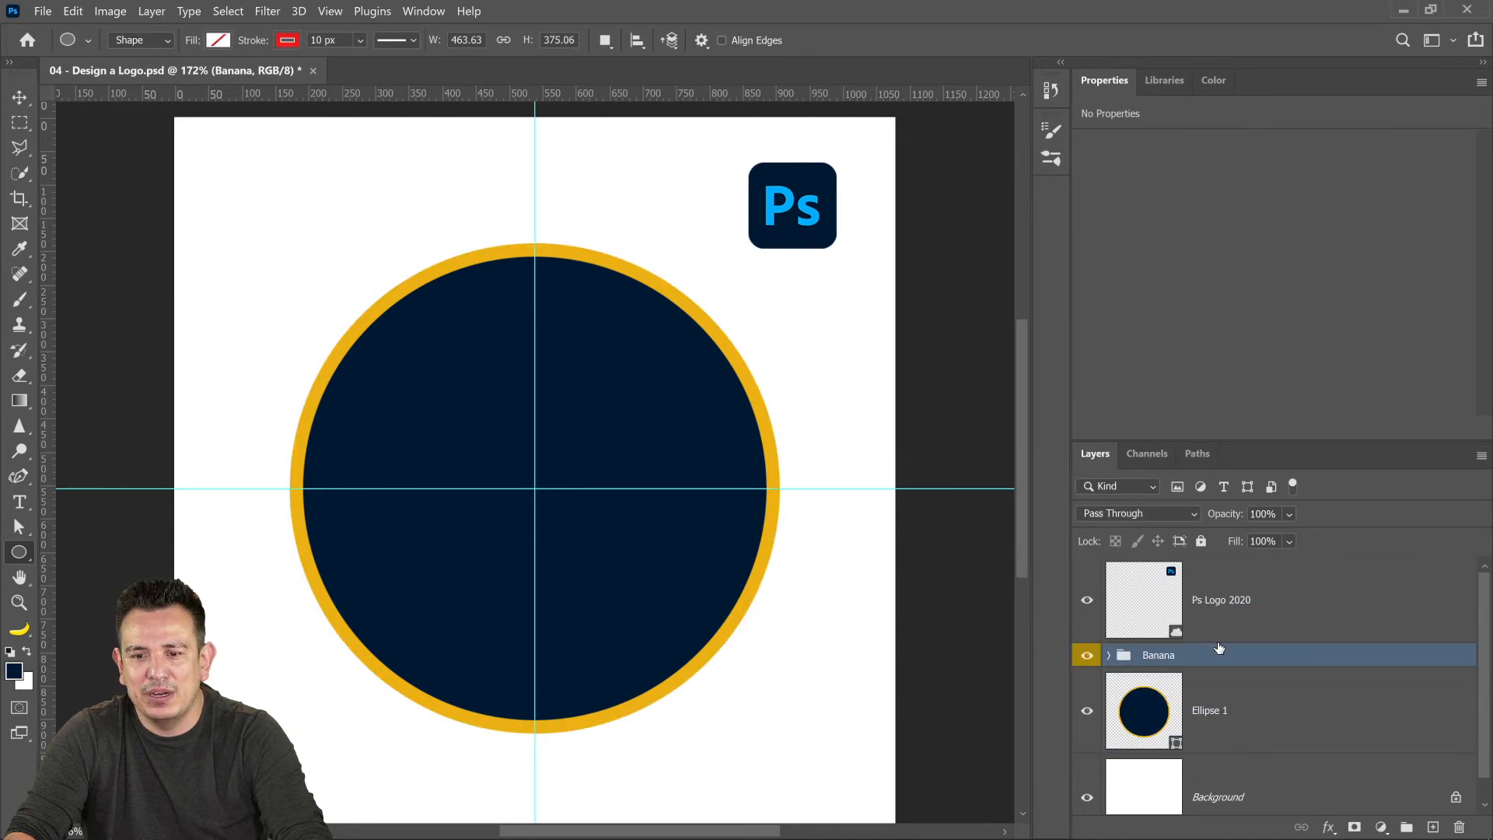
left_click(1087, 601)
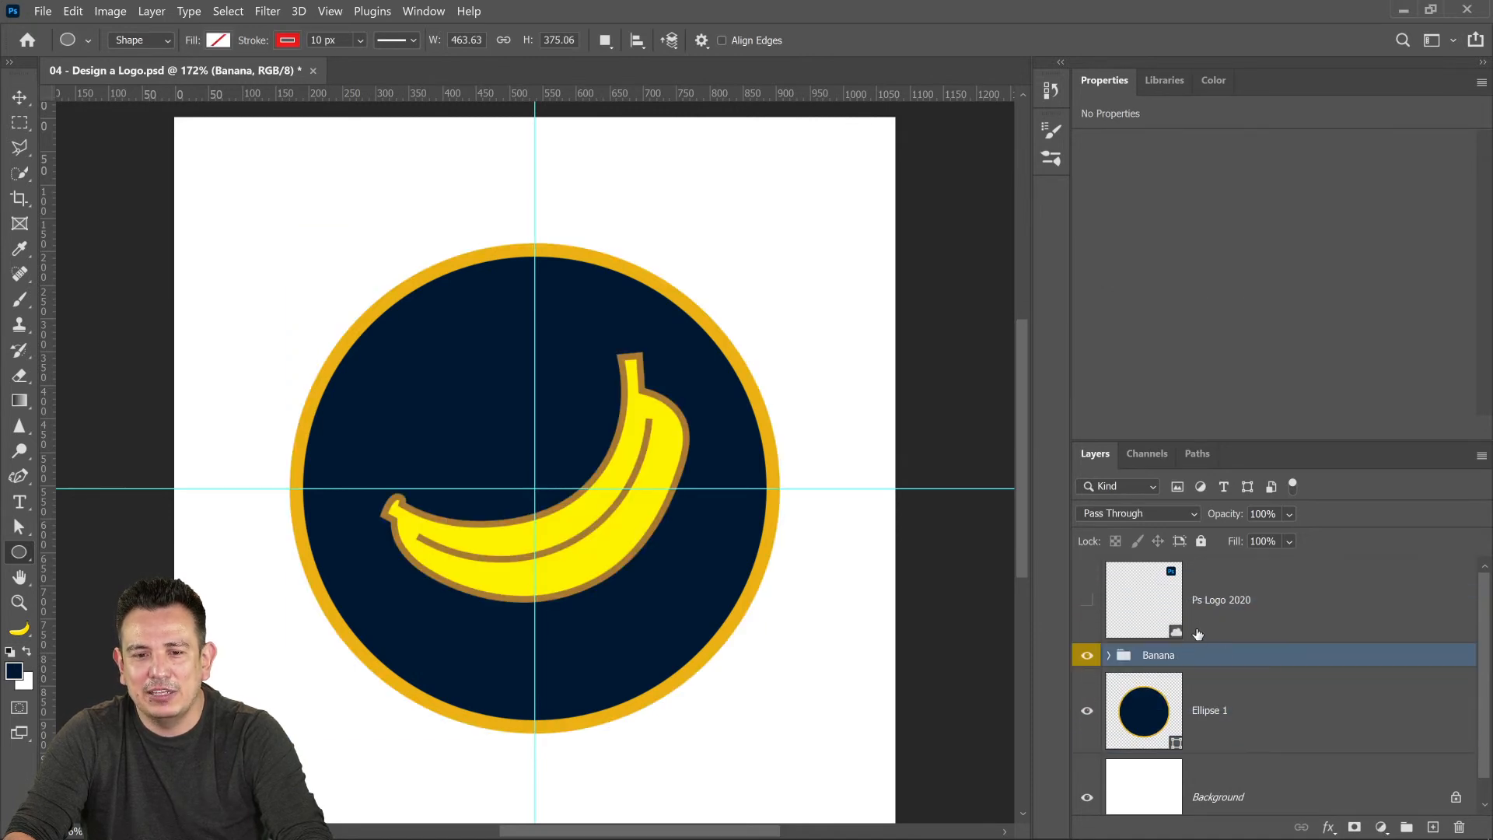
left_click(1087, 656)
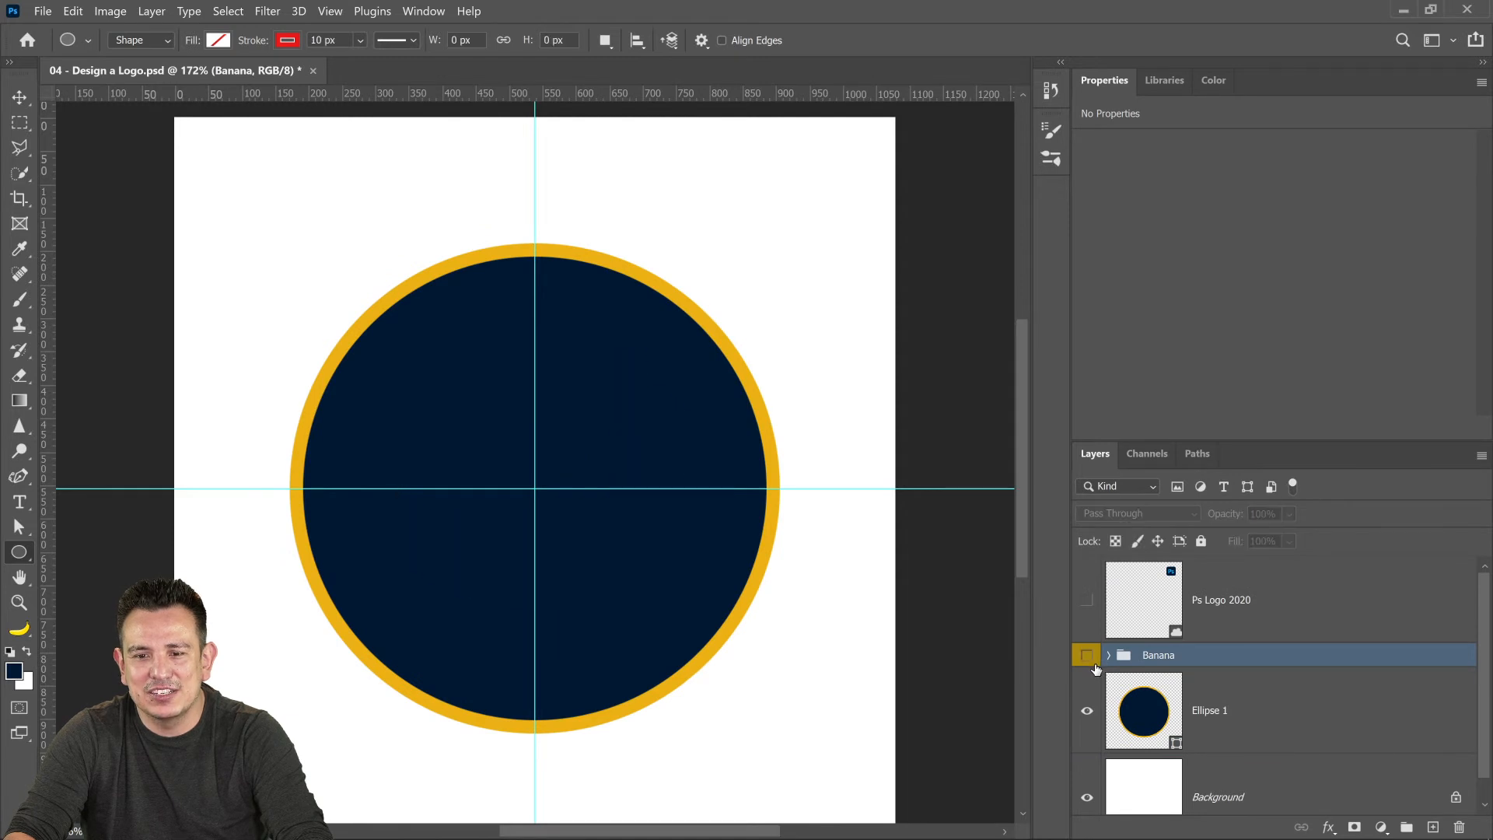
- Draw a second circle of about 310 px, centered on the guides' intersection above the Ellipse 1 layer
left_click(1258, 738)
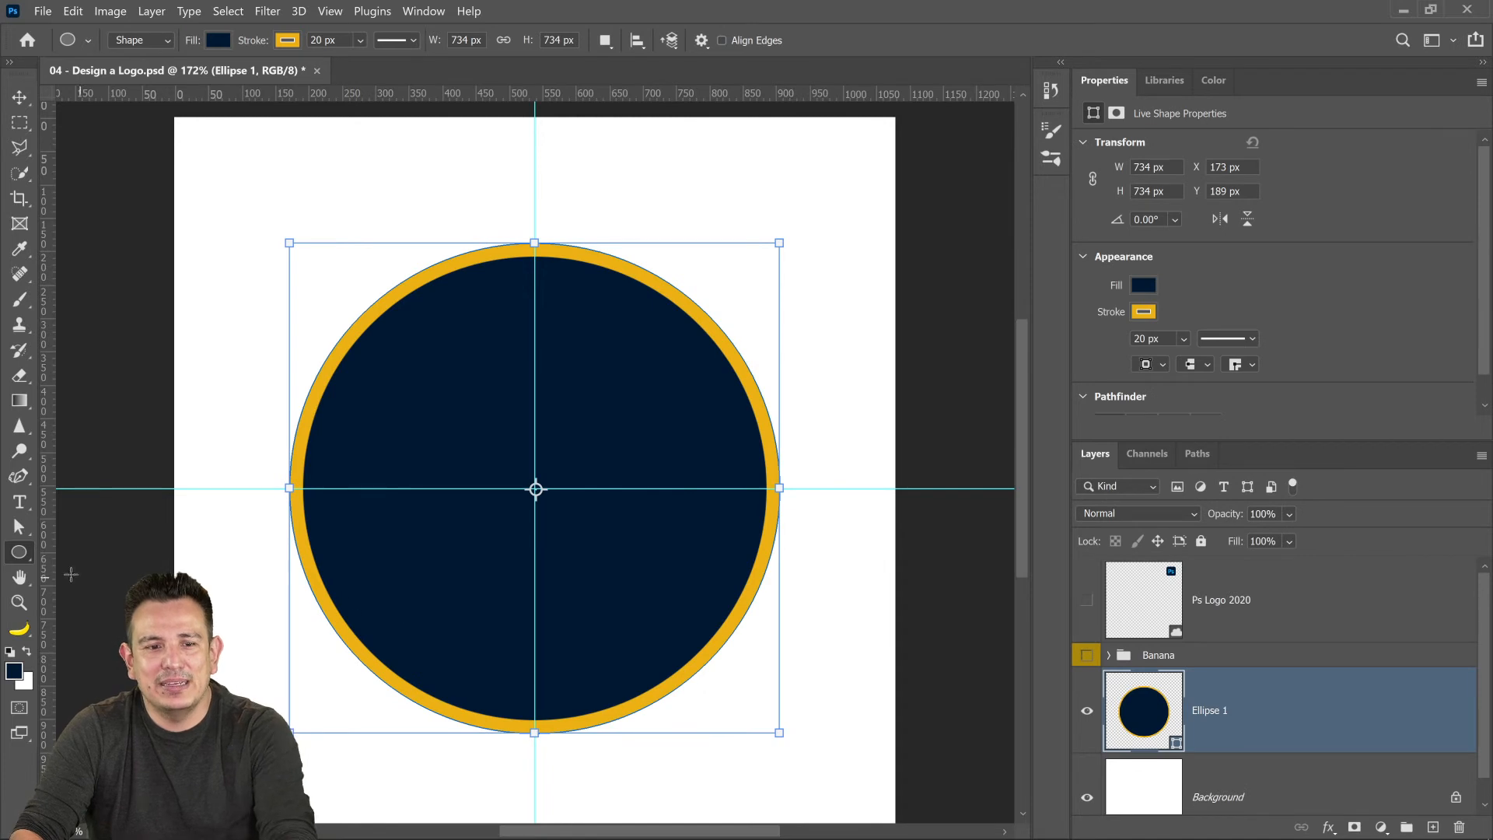
key("Escape")
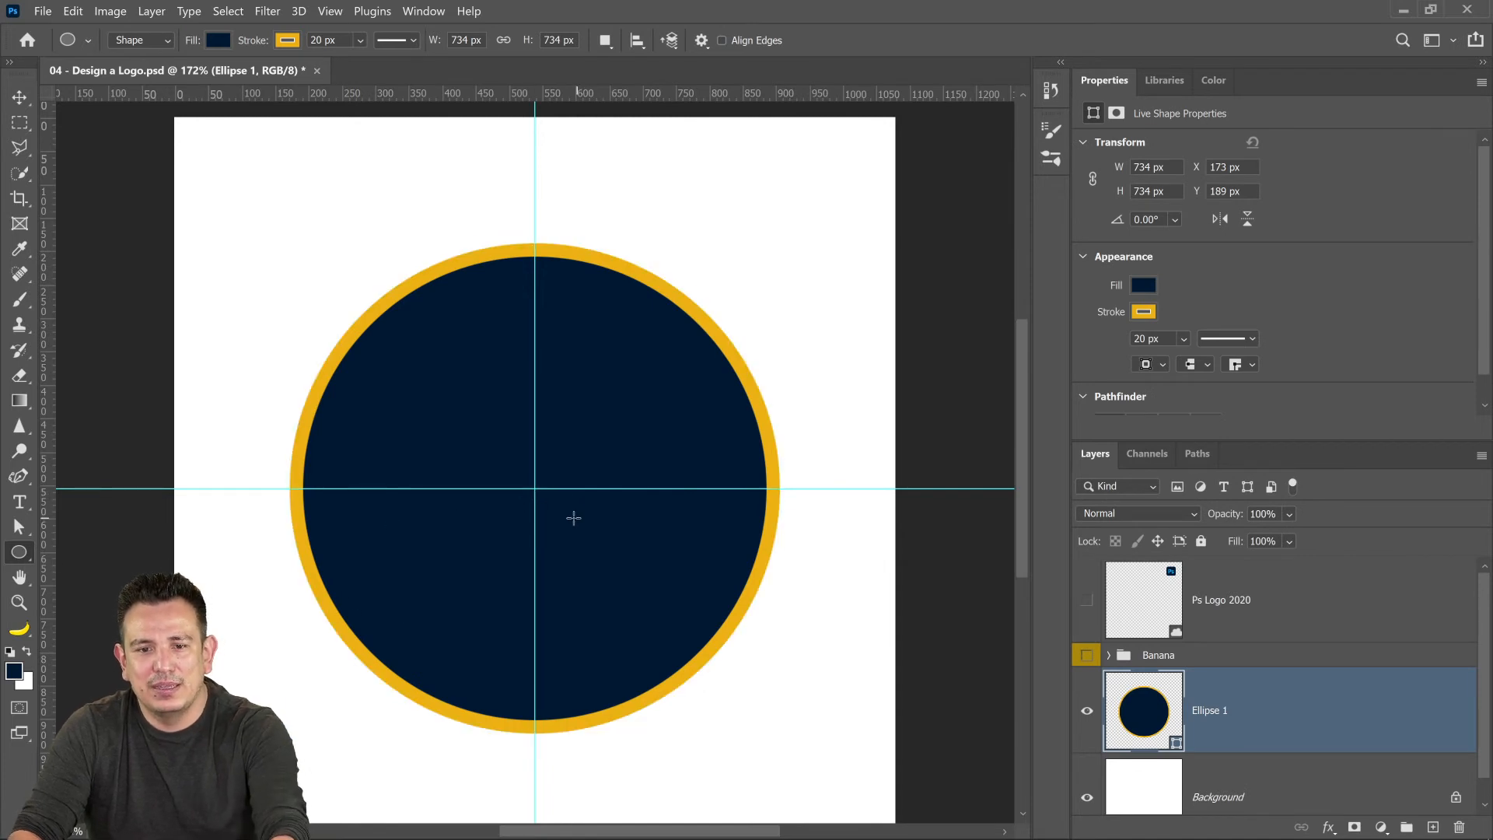
mouse_move(535, 488)
left_mouse_down()
mouse_move(587, 515)
mouse_move(658, 667)
mouse_move(633, 616)
mouse_move(638, 632)
left_mouse_up()
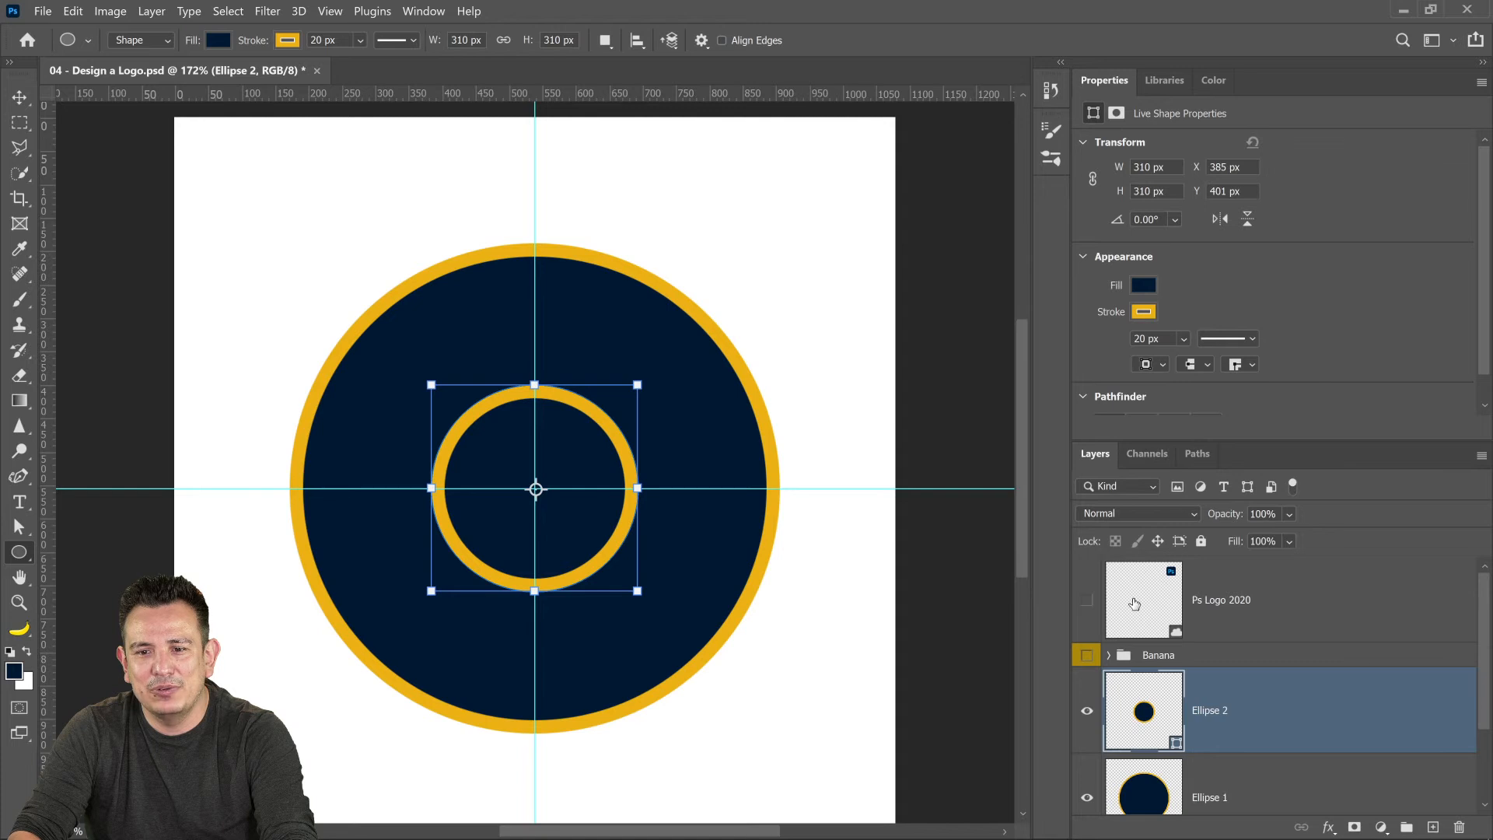
- Show the Ps logo layer, sample the light blue of its lettering and apply it as the small circle's fill
left_click(1087, 601)
key("i")
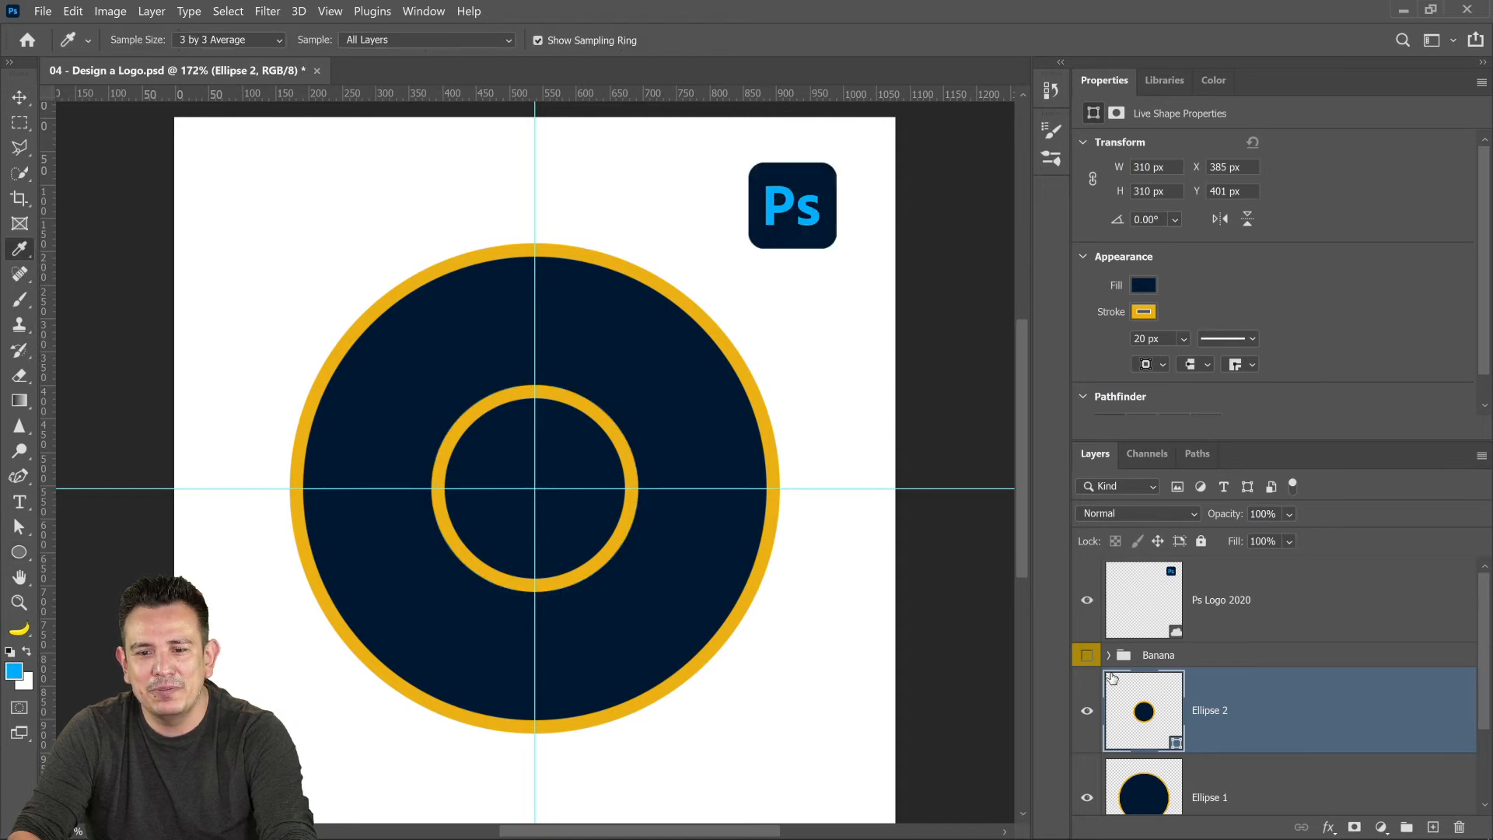
left_click(1144, 281)
left_click(1144, 283)
left_click(1144, 283)
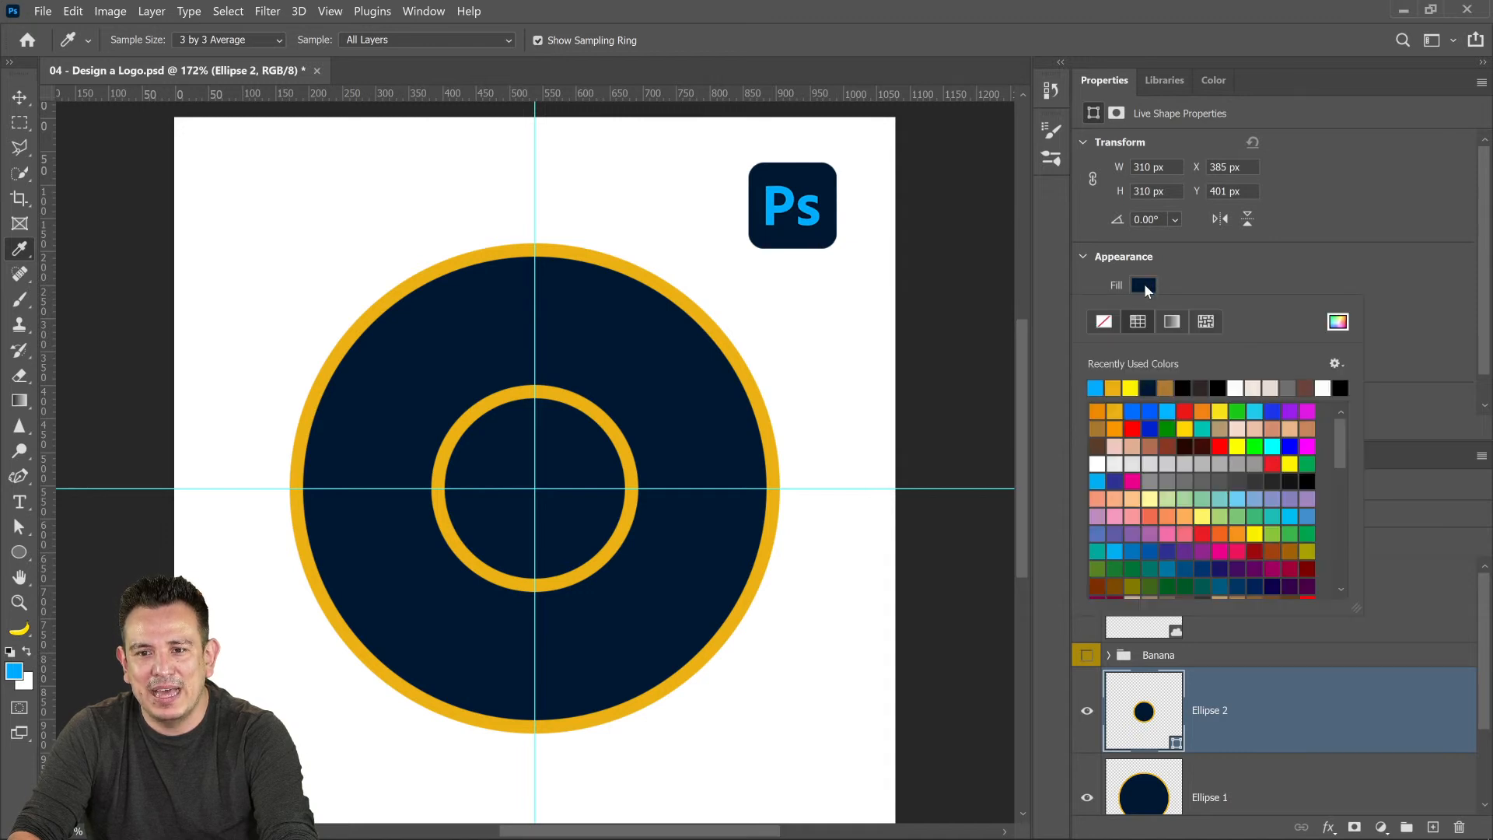
left_click(1097, 387)
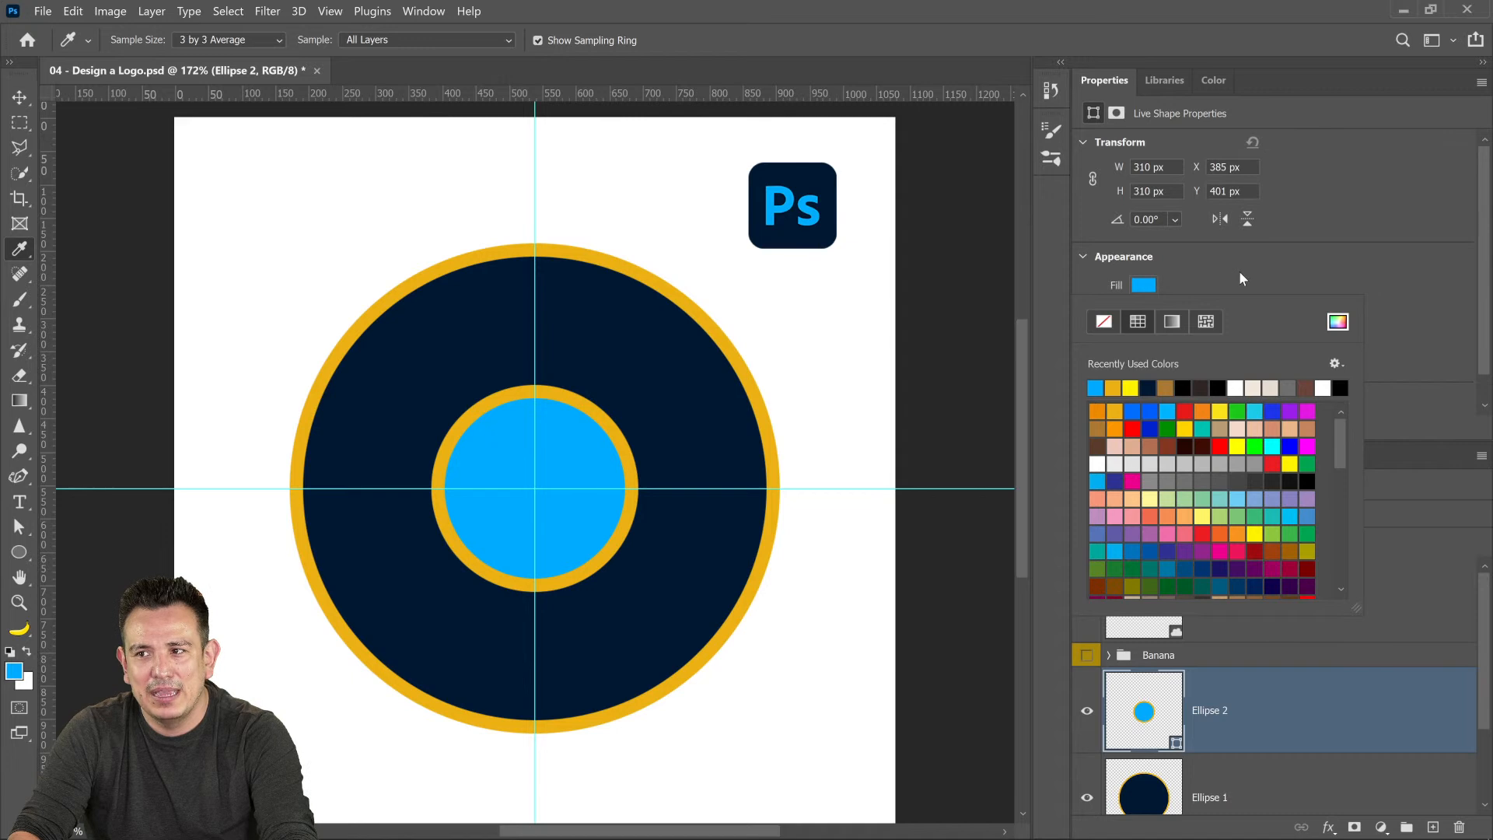
left_click(1488, 338)
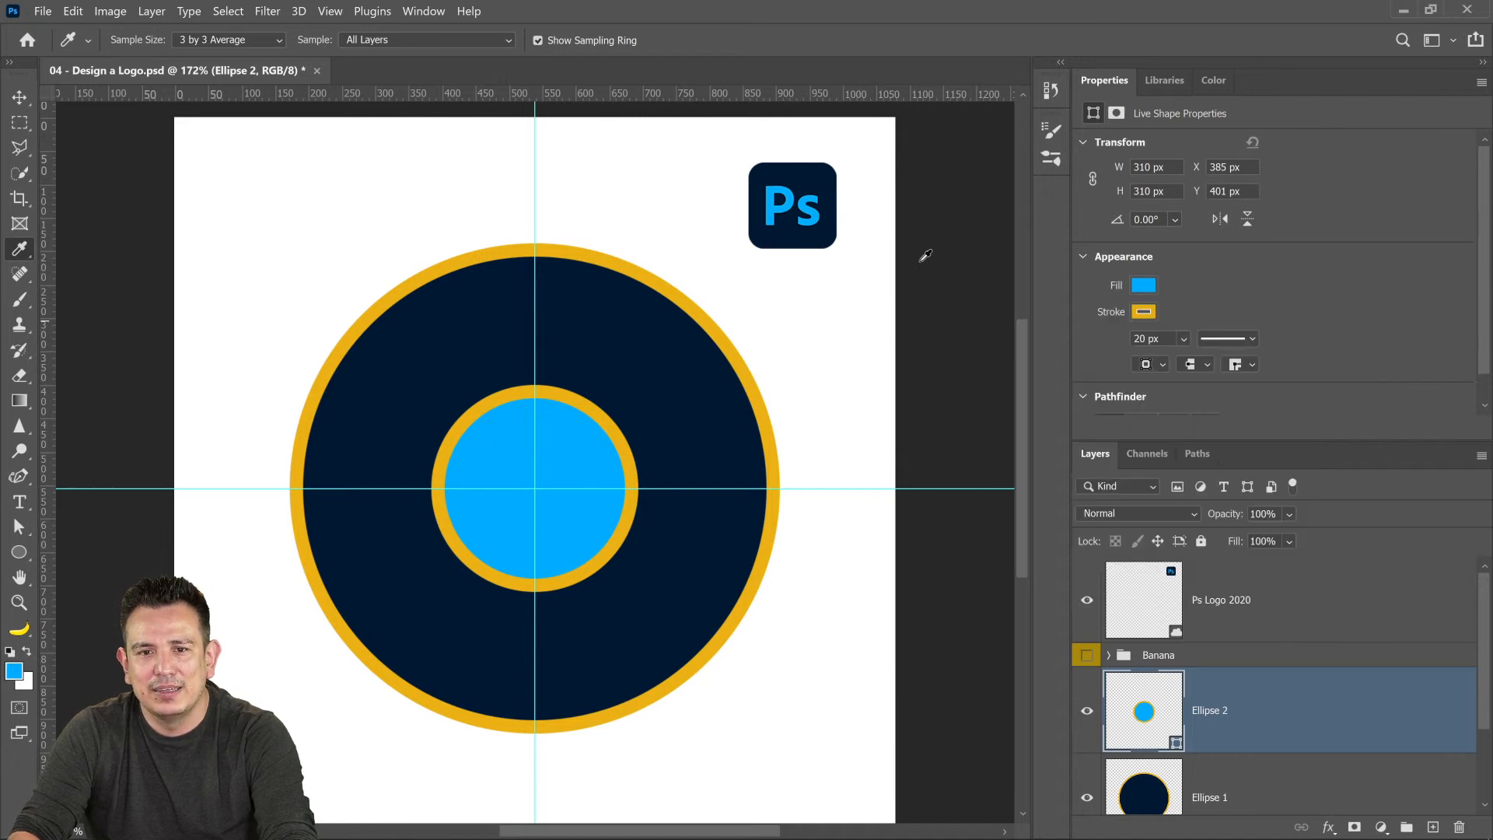
- Remove the stroke from the small light blue circle on the Ellipse 2 layer
left_click(1144, 313)
left_click(1107, 350)
left_click(1488, 302)
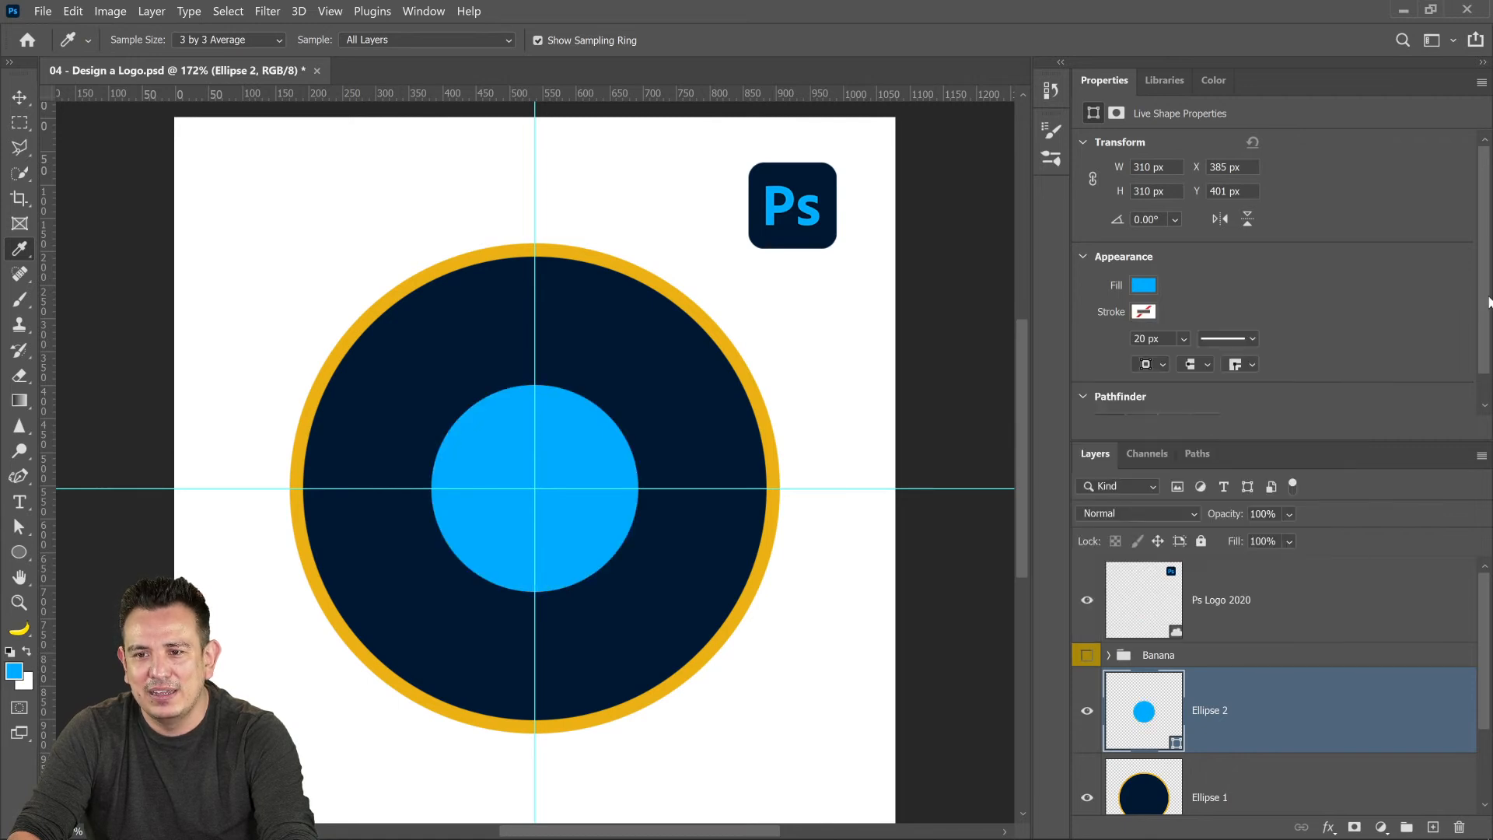
- Show the Banana group and move the banana slightly up and to the left across the light blue circle
left_click(1087, 656)
left_click(1087, 656)
left_click(1087, 656)
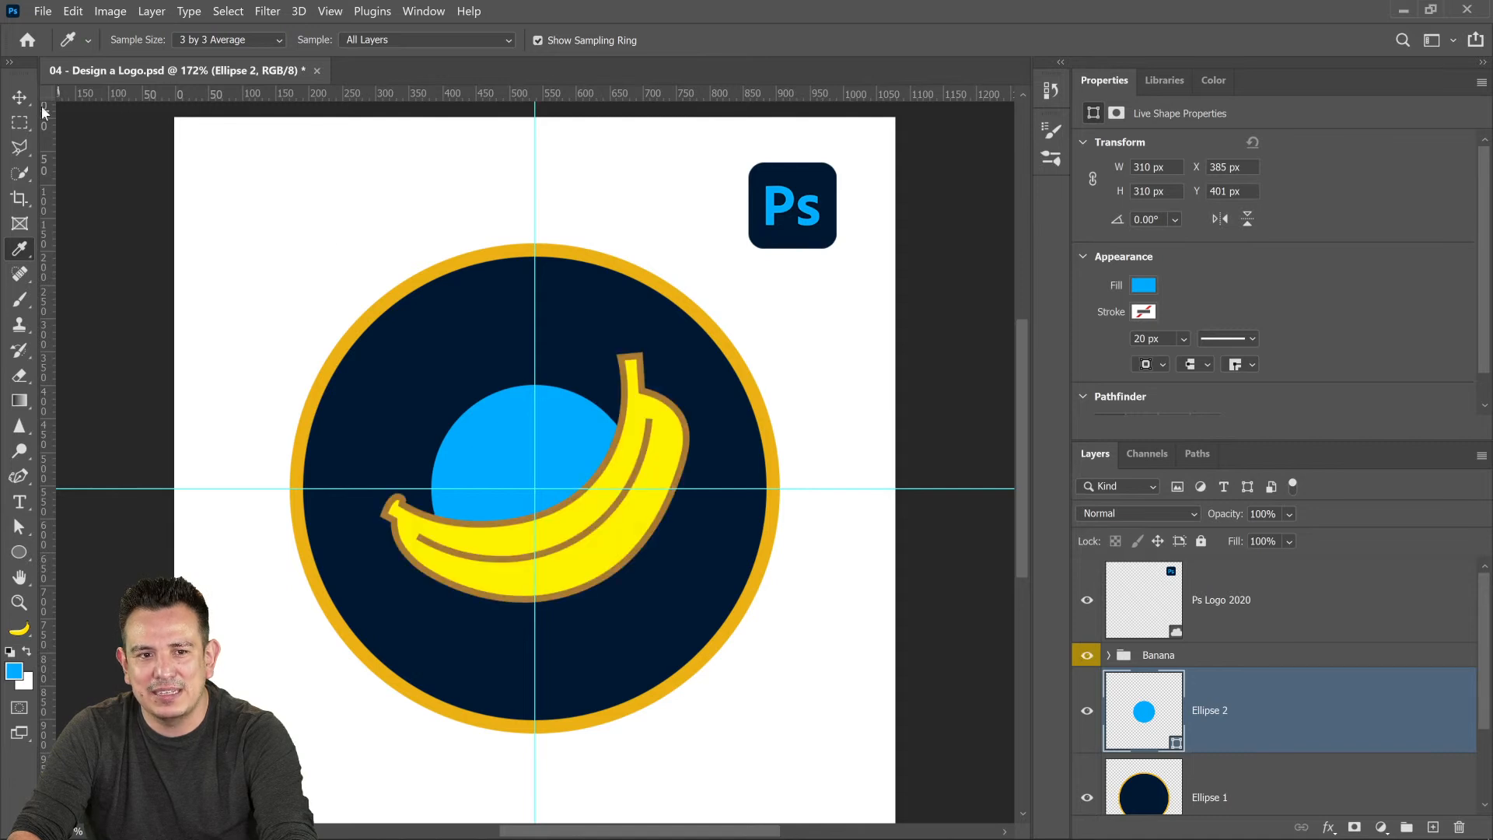
key("v")
left_click(1148, 657)
mouse_move(619, 499)
left_mouse_down()
mouse_move(600, 535)
mouse_move(614, 474)
mouse_move(572, 509)
mouse_move(598, 497)
left_mouse_up()
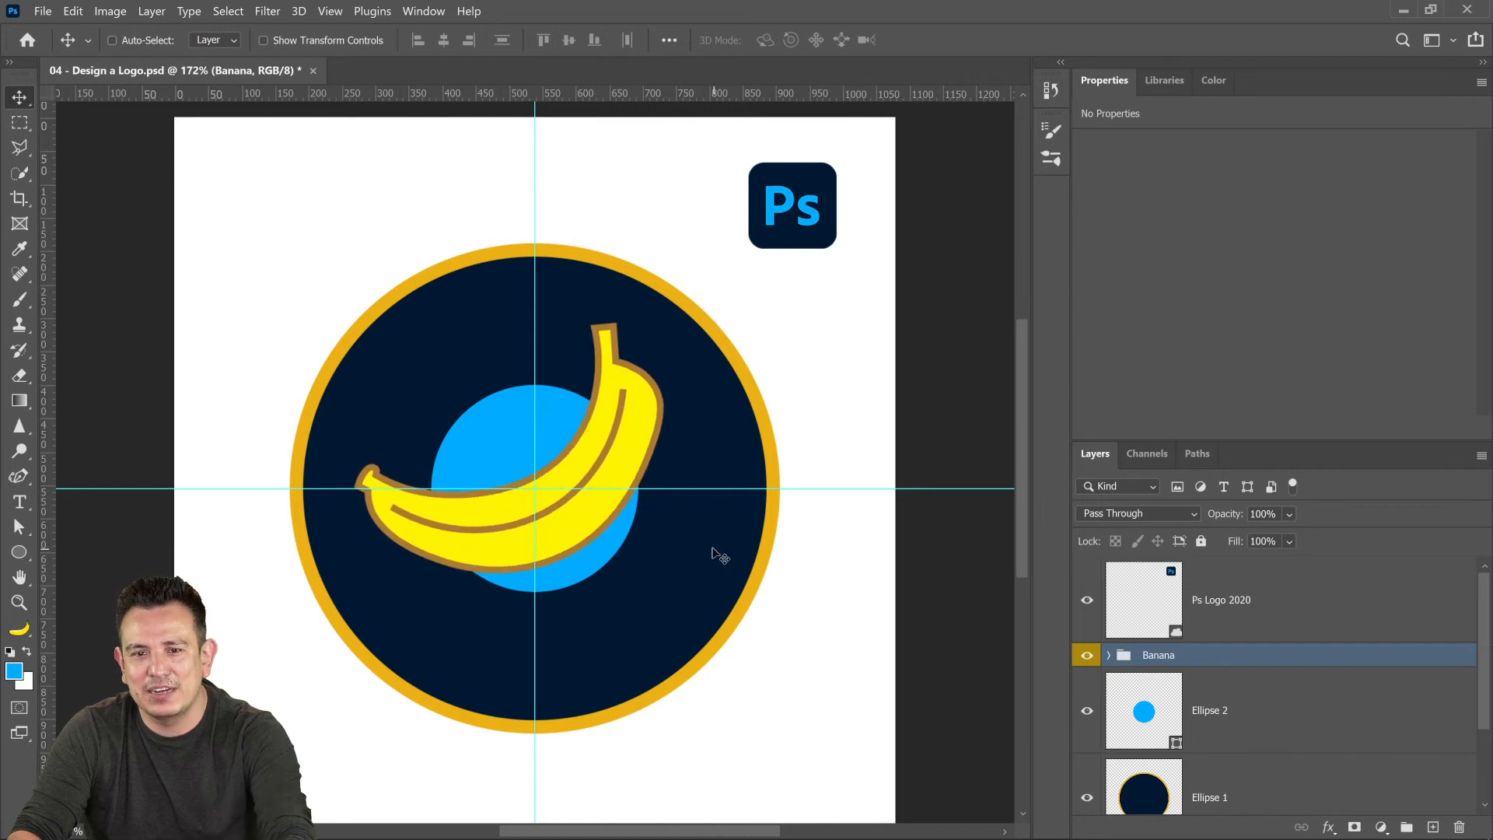
- Scale the Banana group down slightly and reposition it over the light blue circle
key("ctrl+t")
left_click_drag(657, 327, 644, 336)
left_click_drag(628, 420, 636, 422)
key("Return")
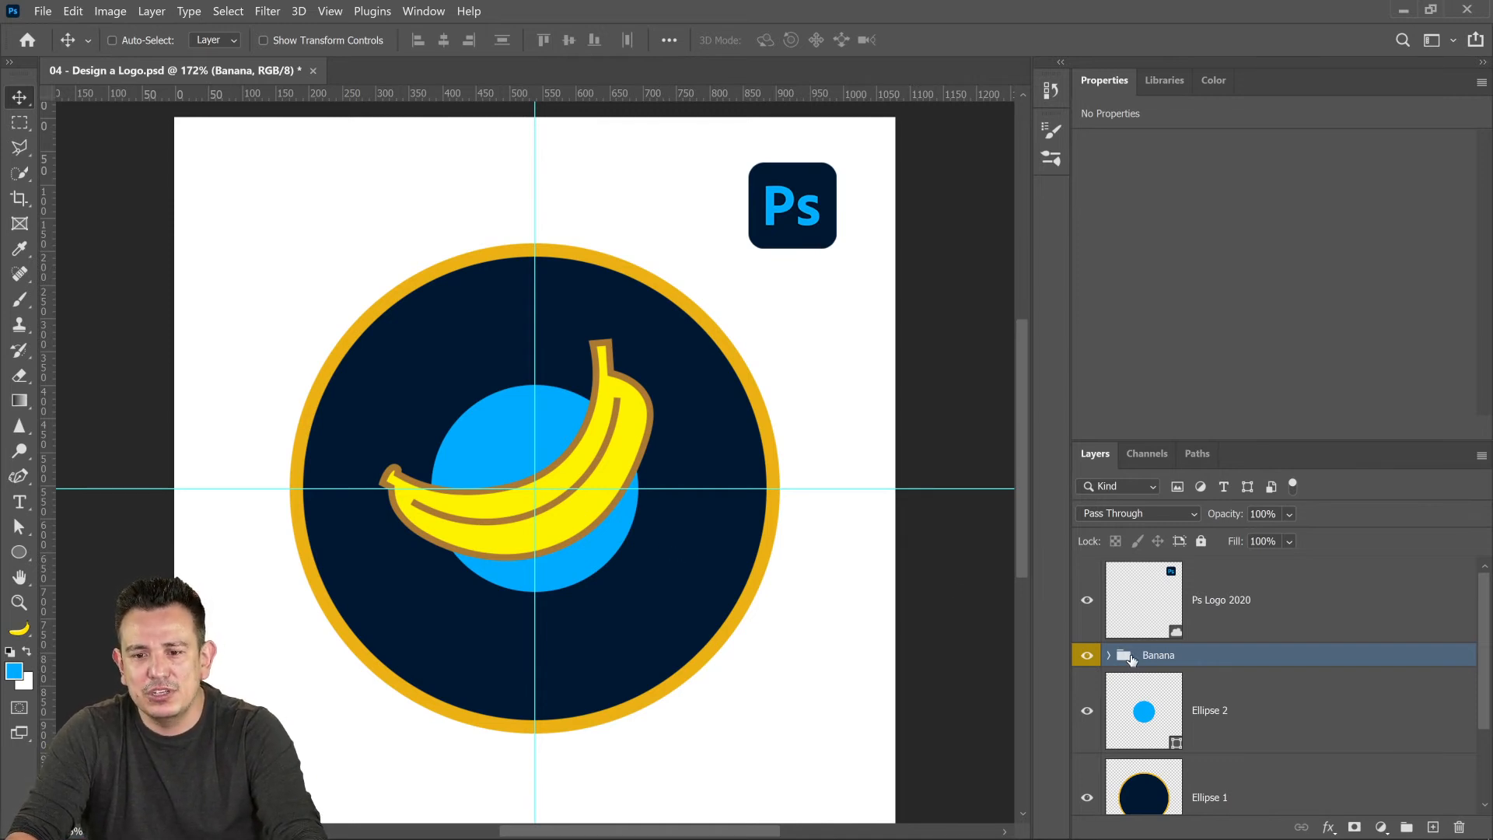
left_click(18, 551)
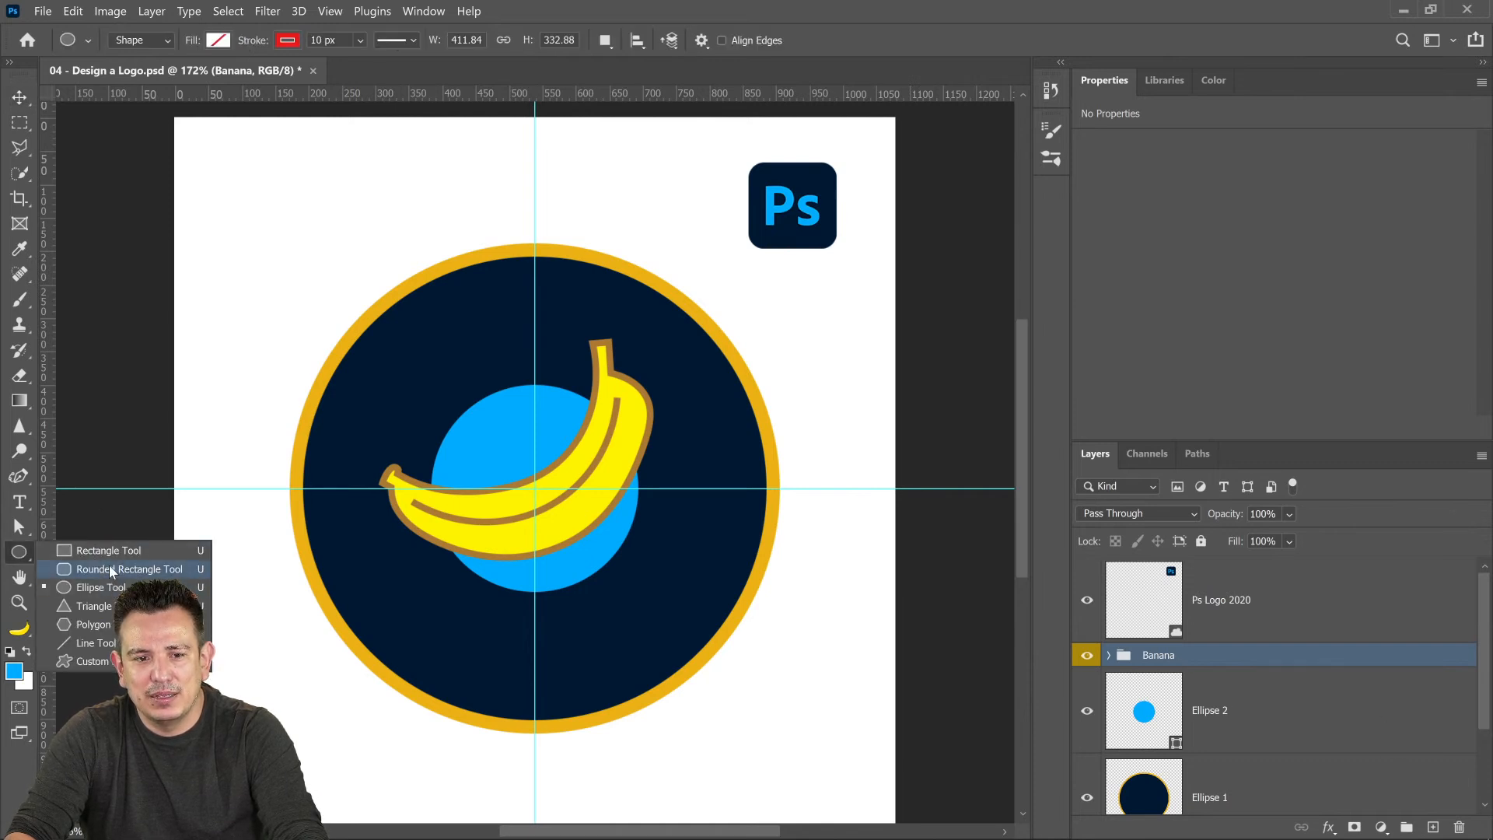
left_click(114, 586)
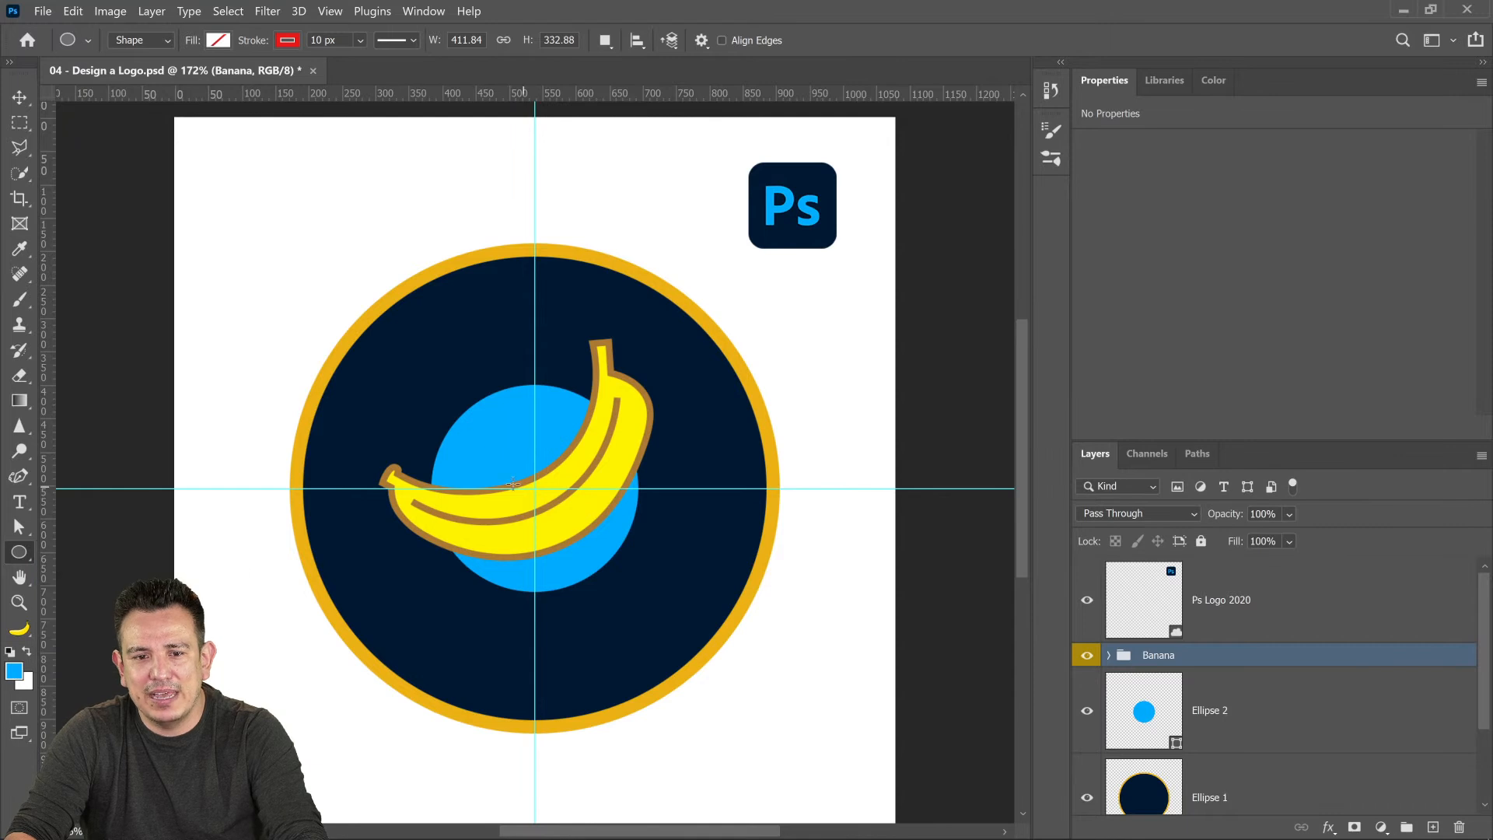
left_click_drag(535, 488, 619, 551)
key("ctrl+z")
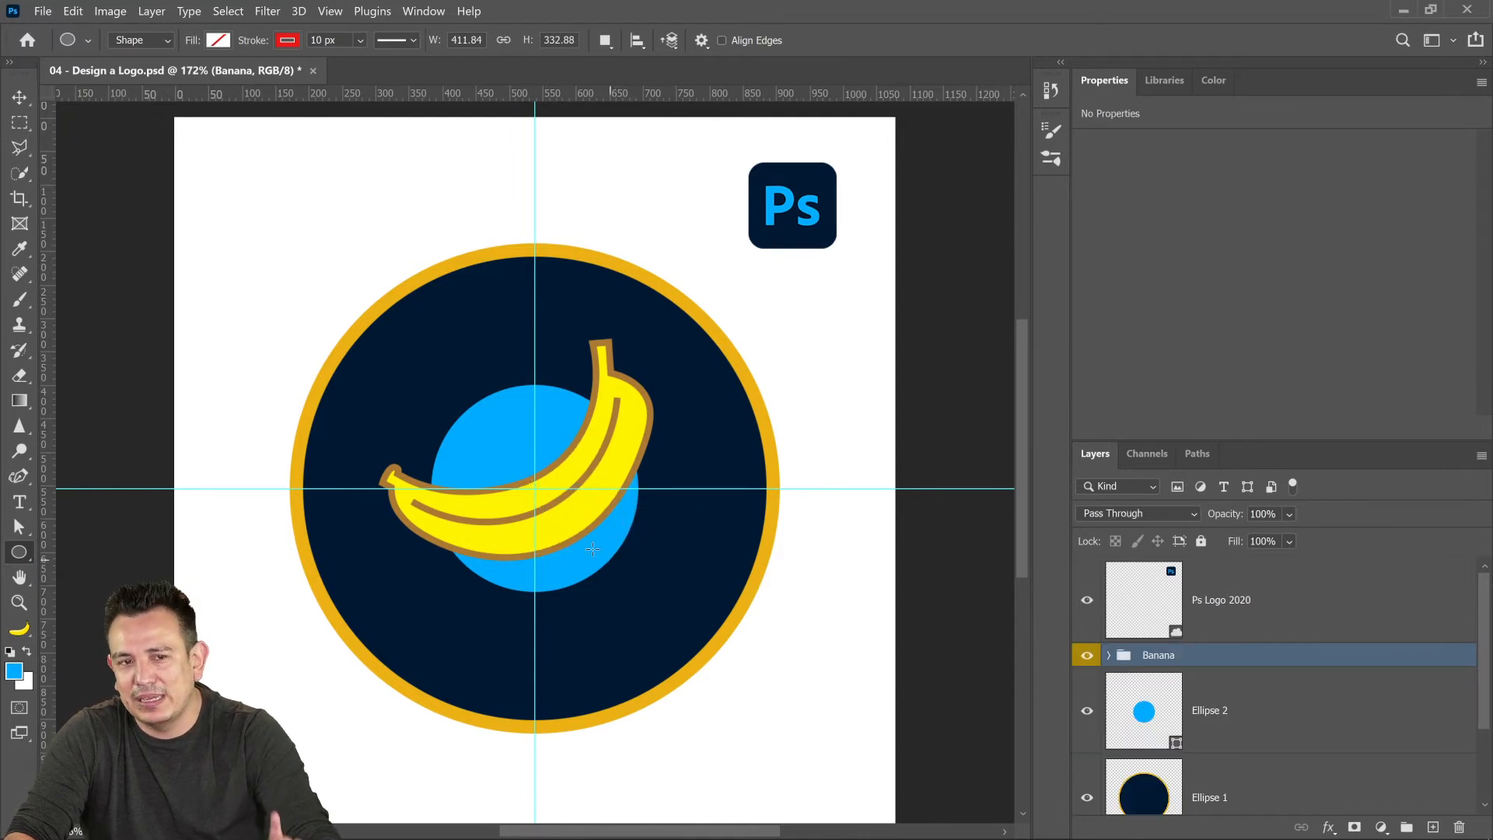
- Draw a circular path of about 442 px centered on the guides' intersection with the Ellipse tool in Path mode, and activate the Type tool
left_click(148, 41)
left_click(144, 73)
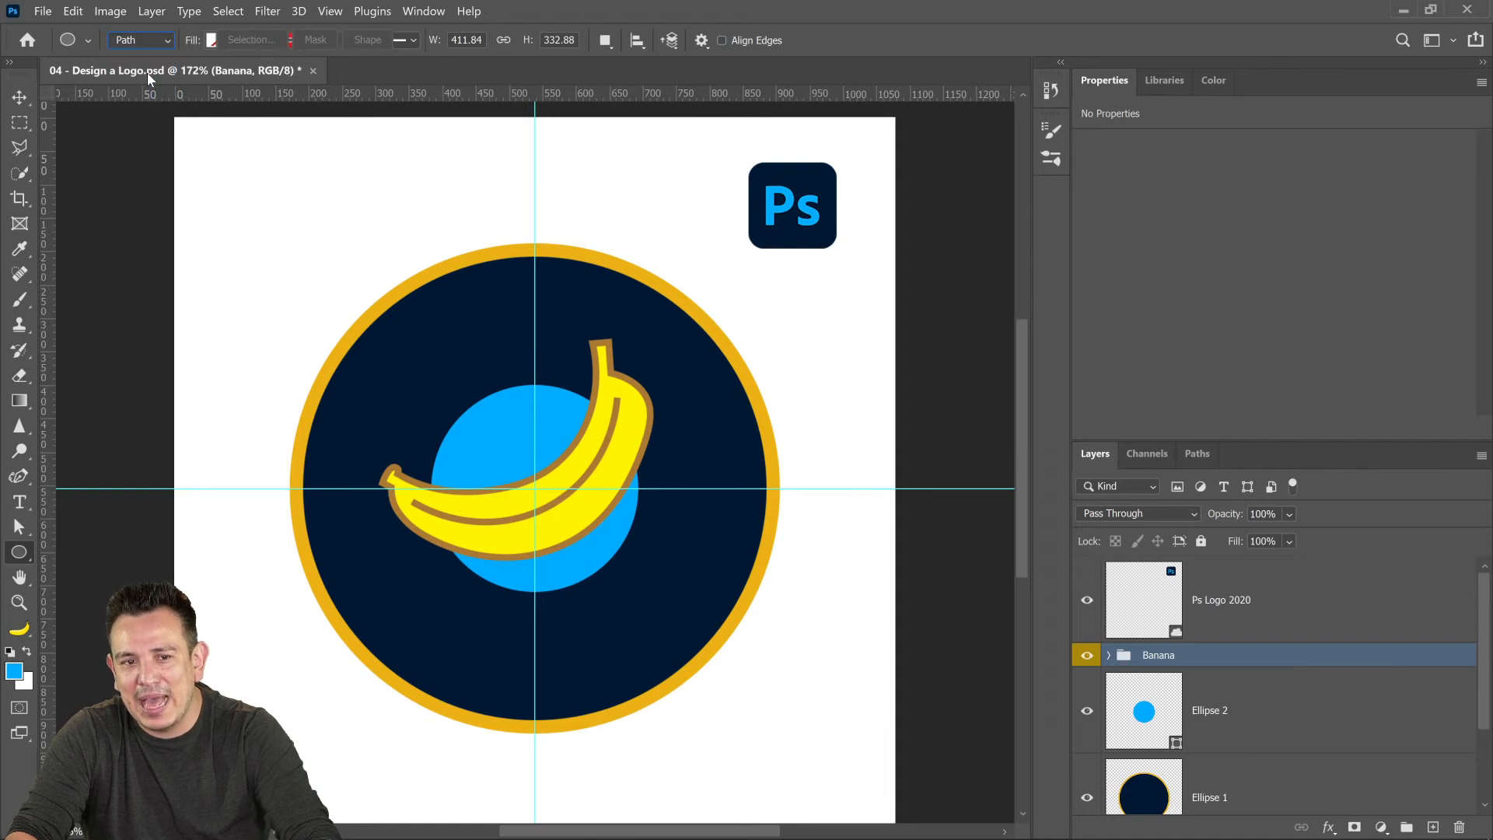
right_click(19, 552)
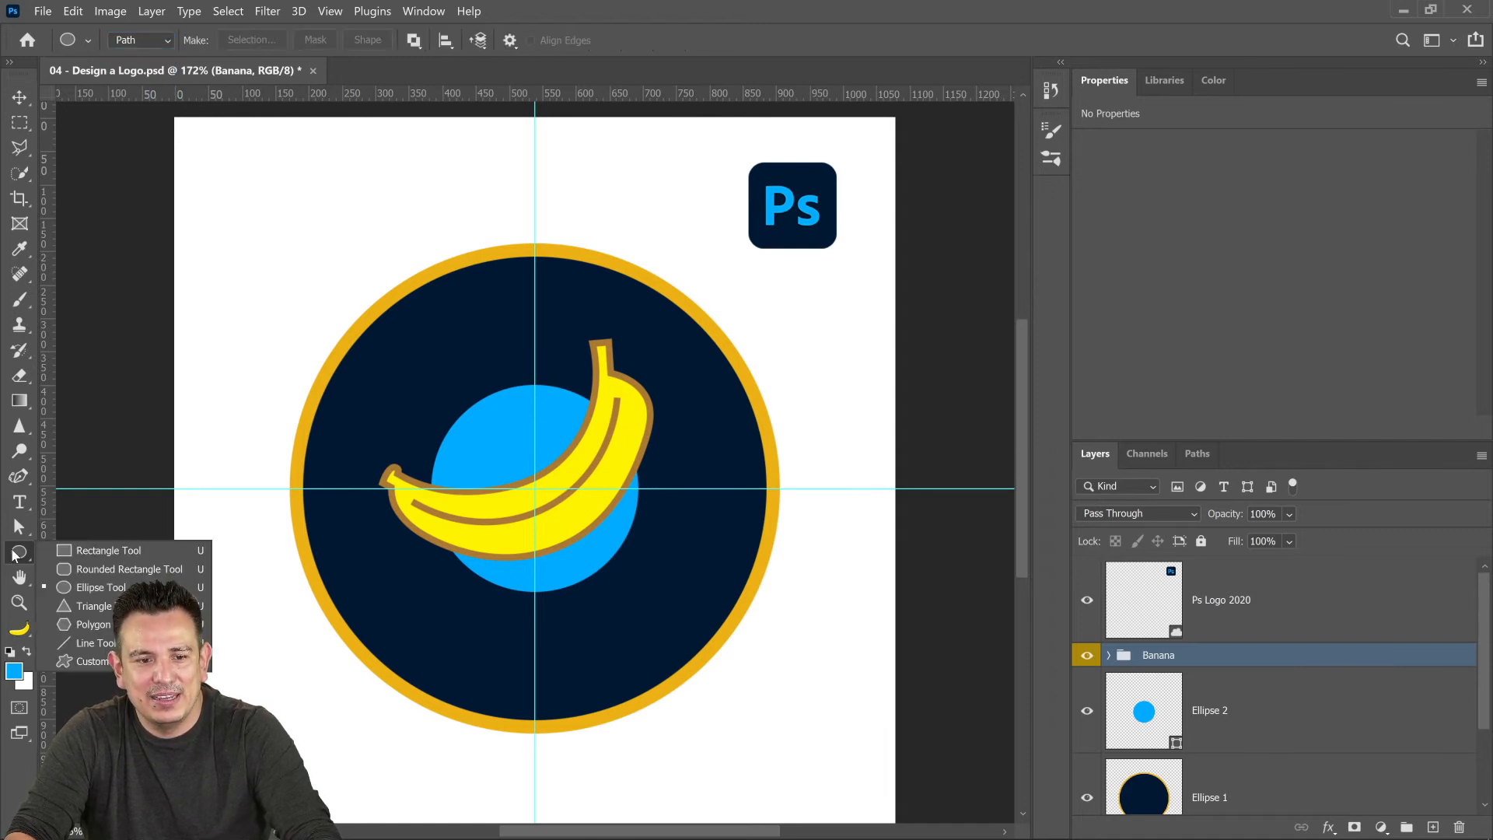
left_click(93, 588)
left_click_drag(534, 488, 684, 671)
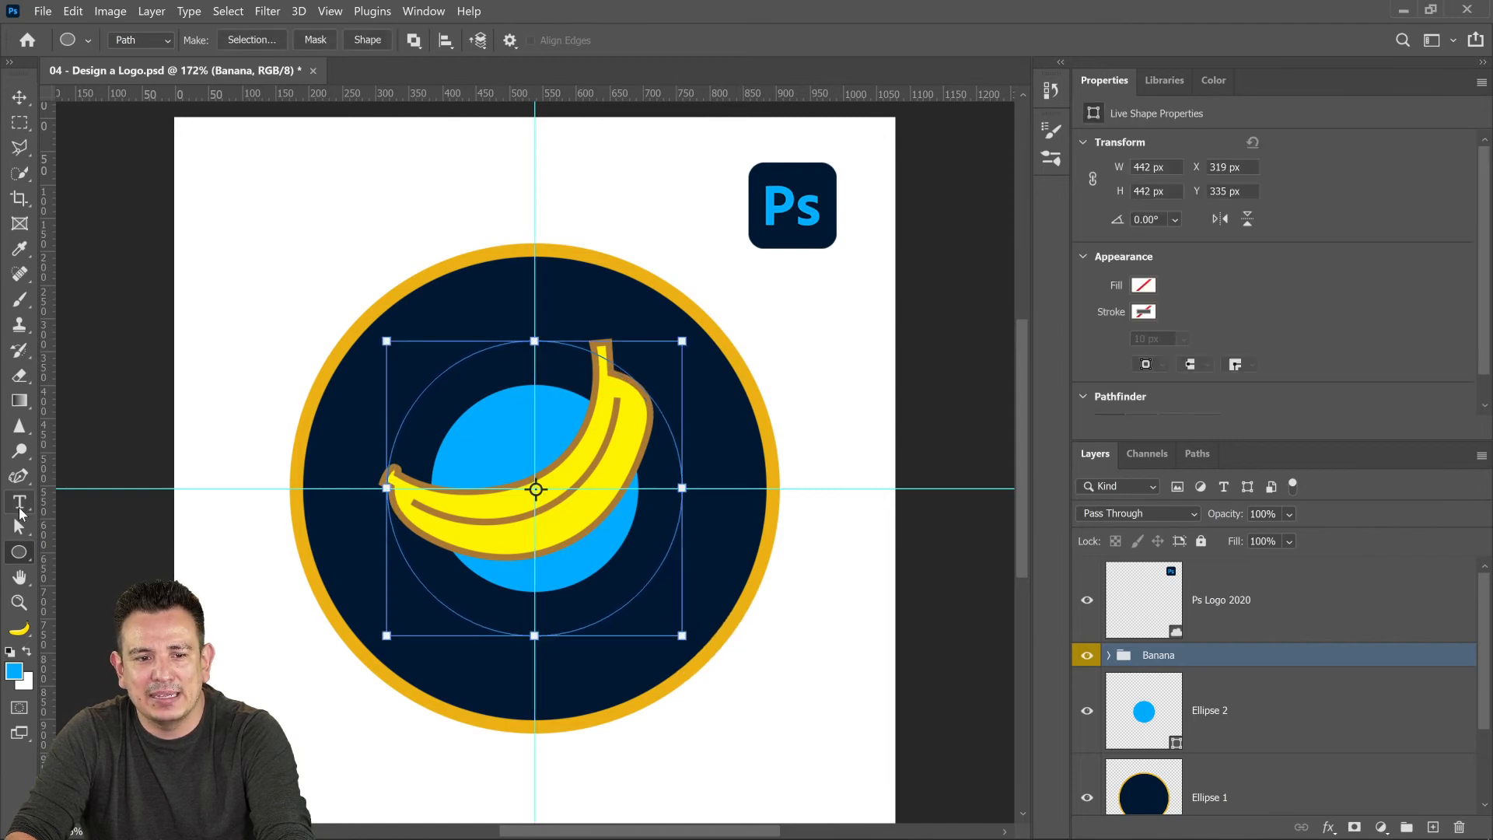
left_click(19, 506)
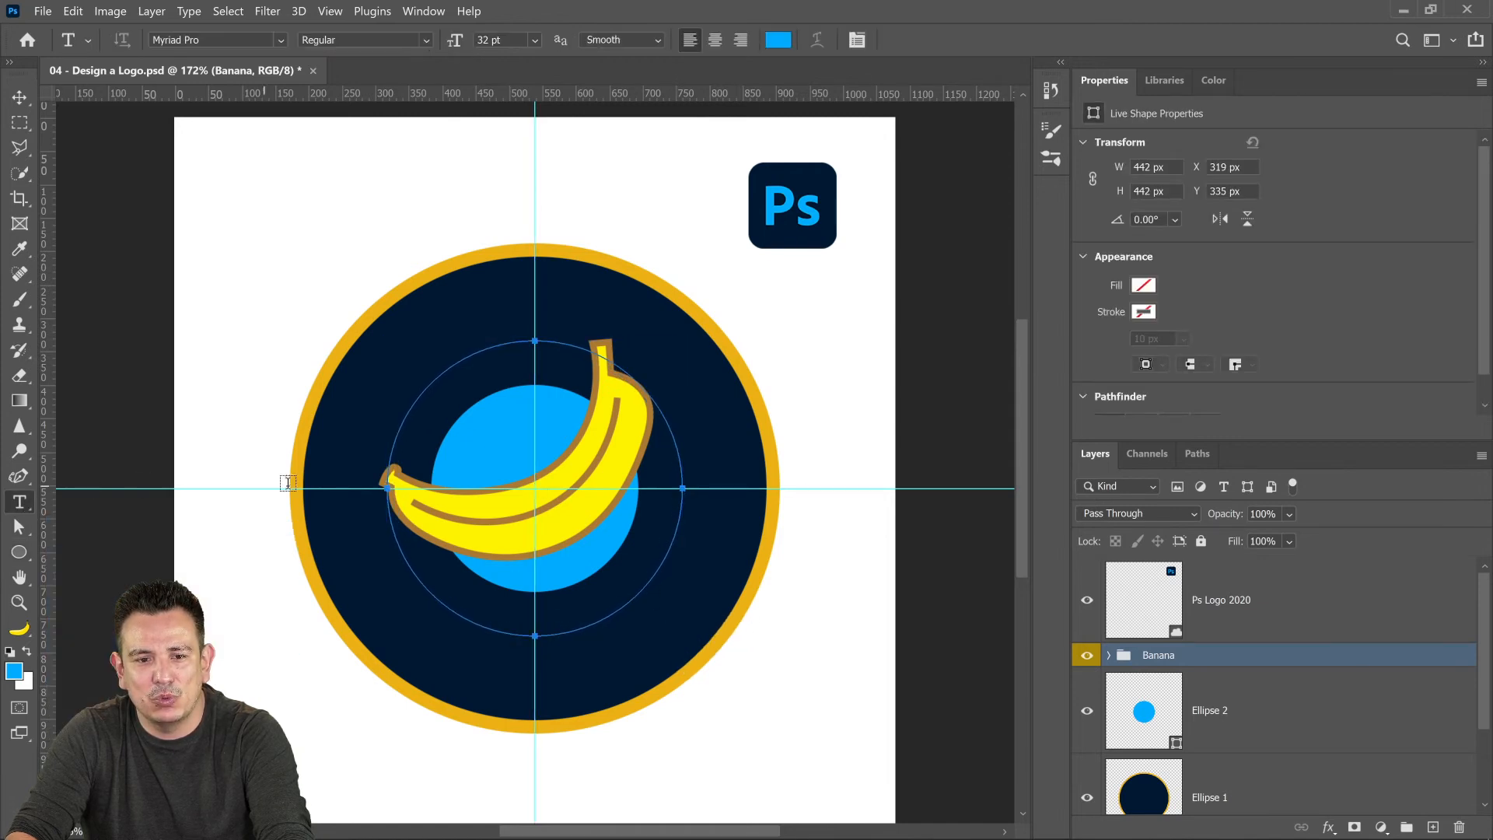
left_click(388, 450)
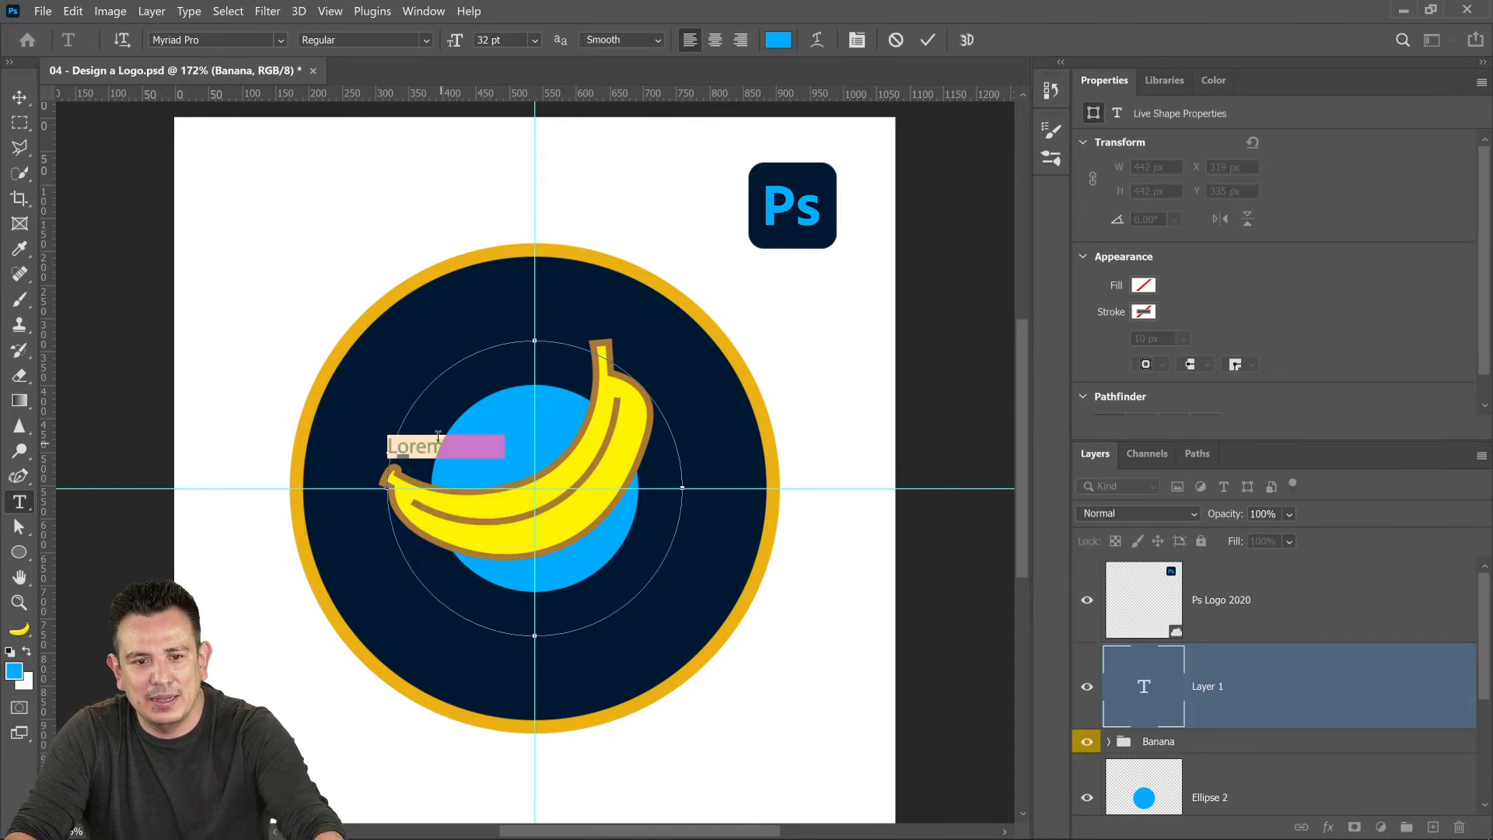
key("Escape")
key("Delete")
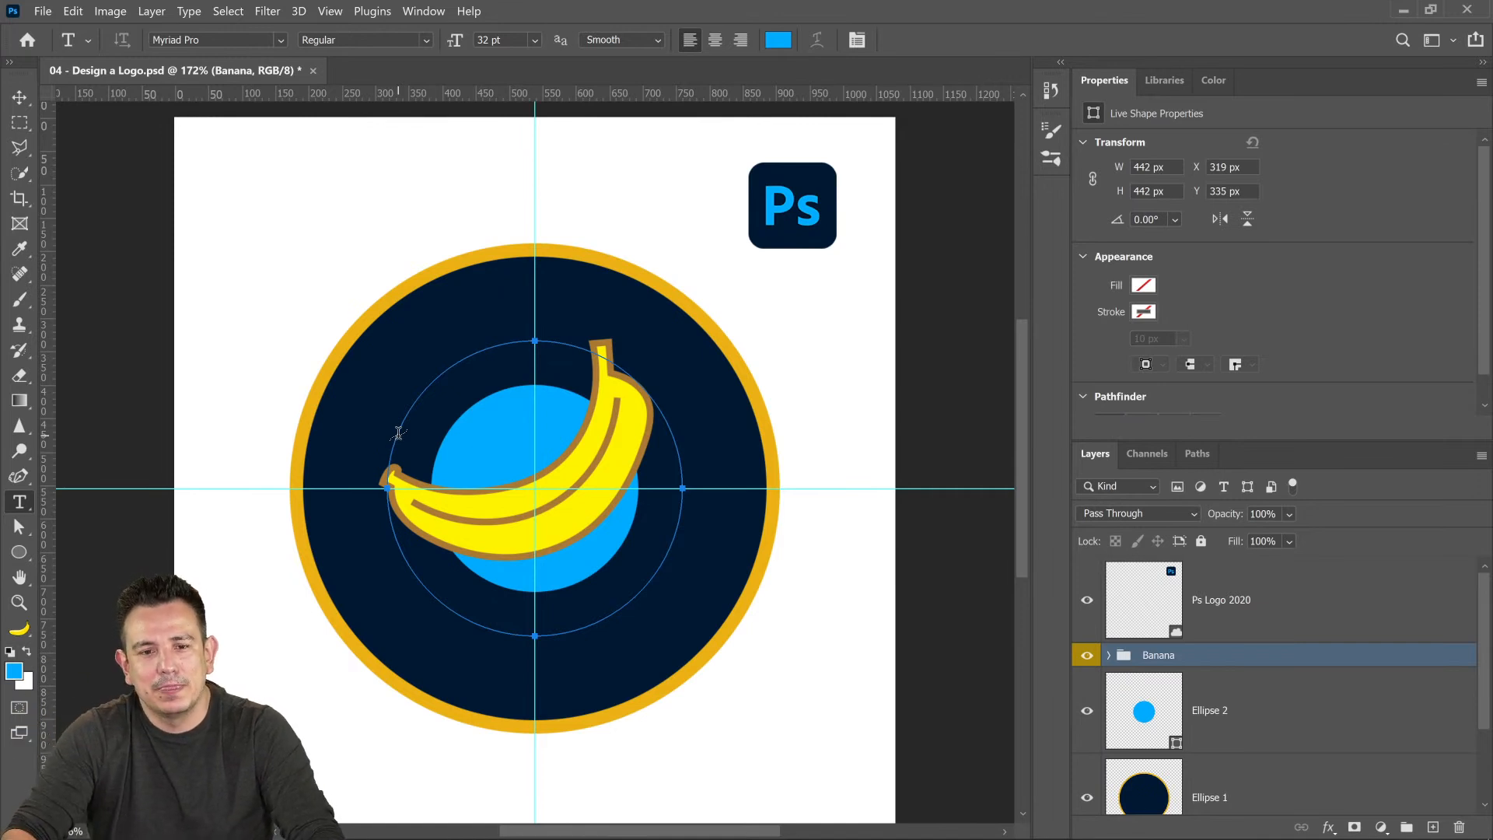
- Add type that runs along the circular path, starting at its upper-left arc, with the word "Banana"
left_click(398, 433)
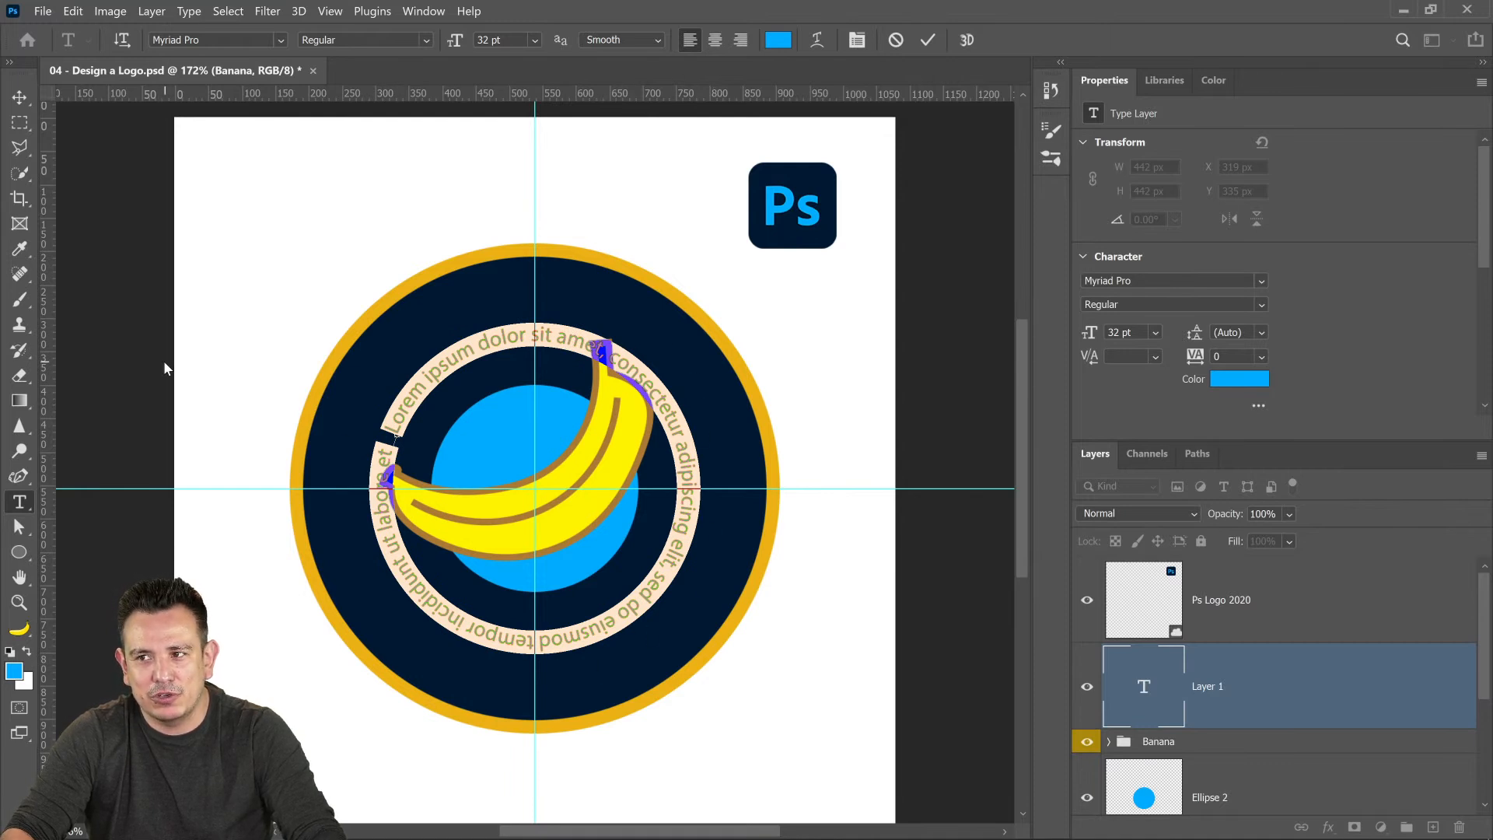
type("Ba")
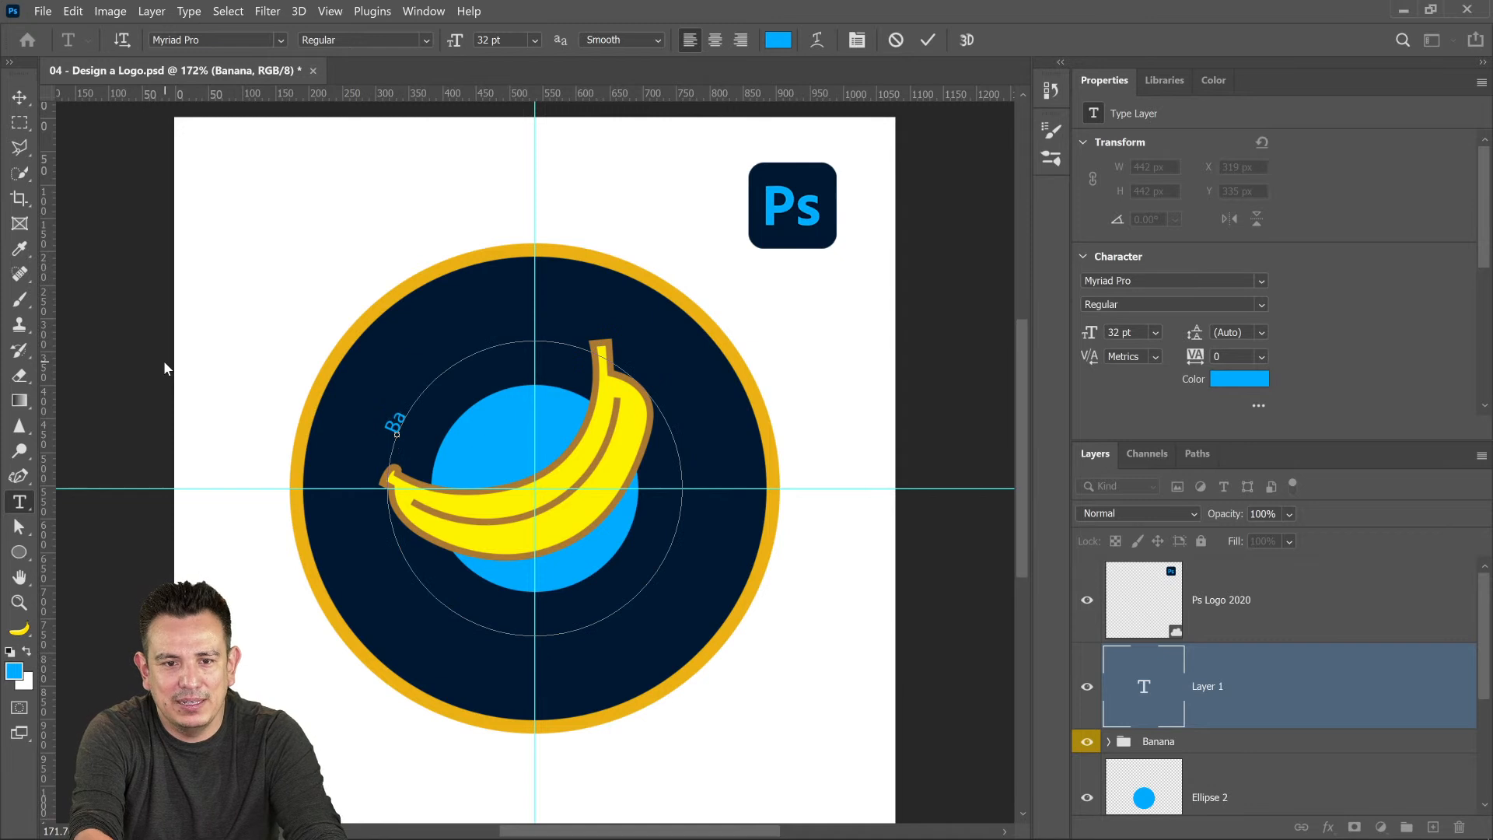
type("nana")
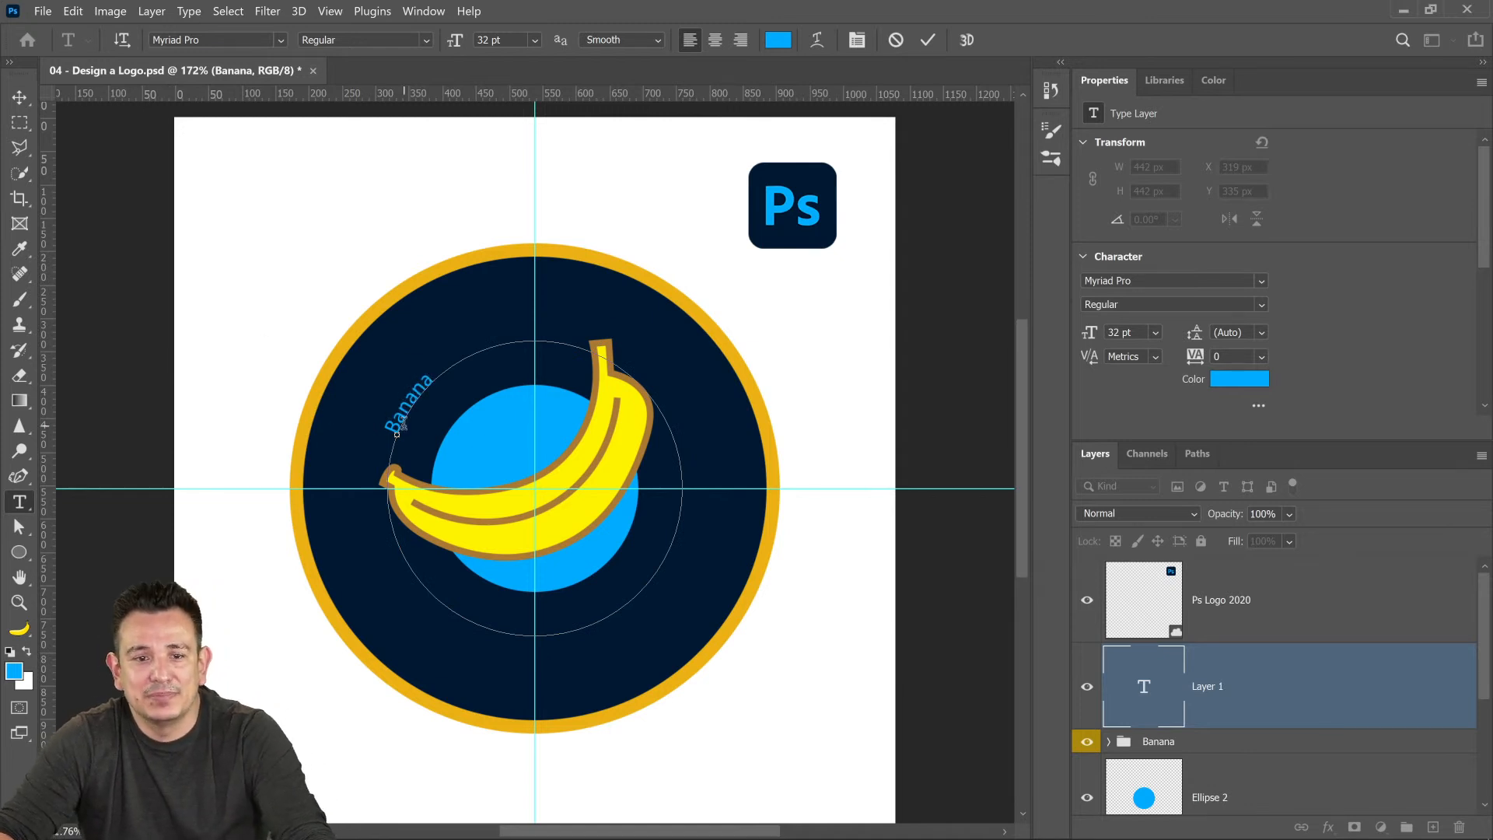
- Set the curved Banana text to 103 pt and turn on All Caps
double_click(401, 424)
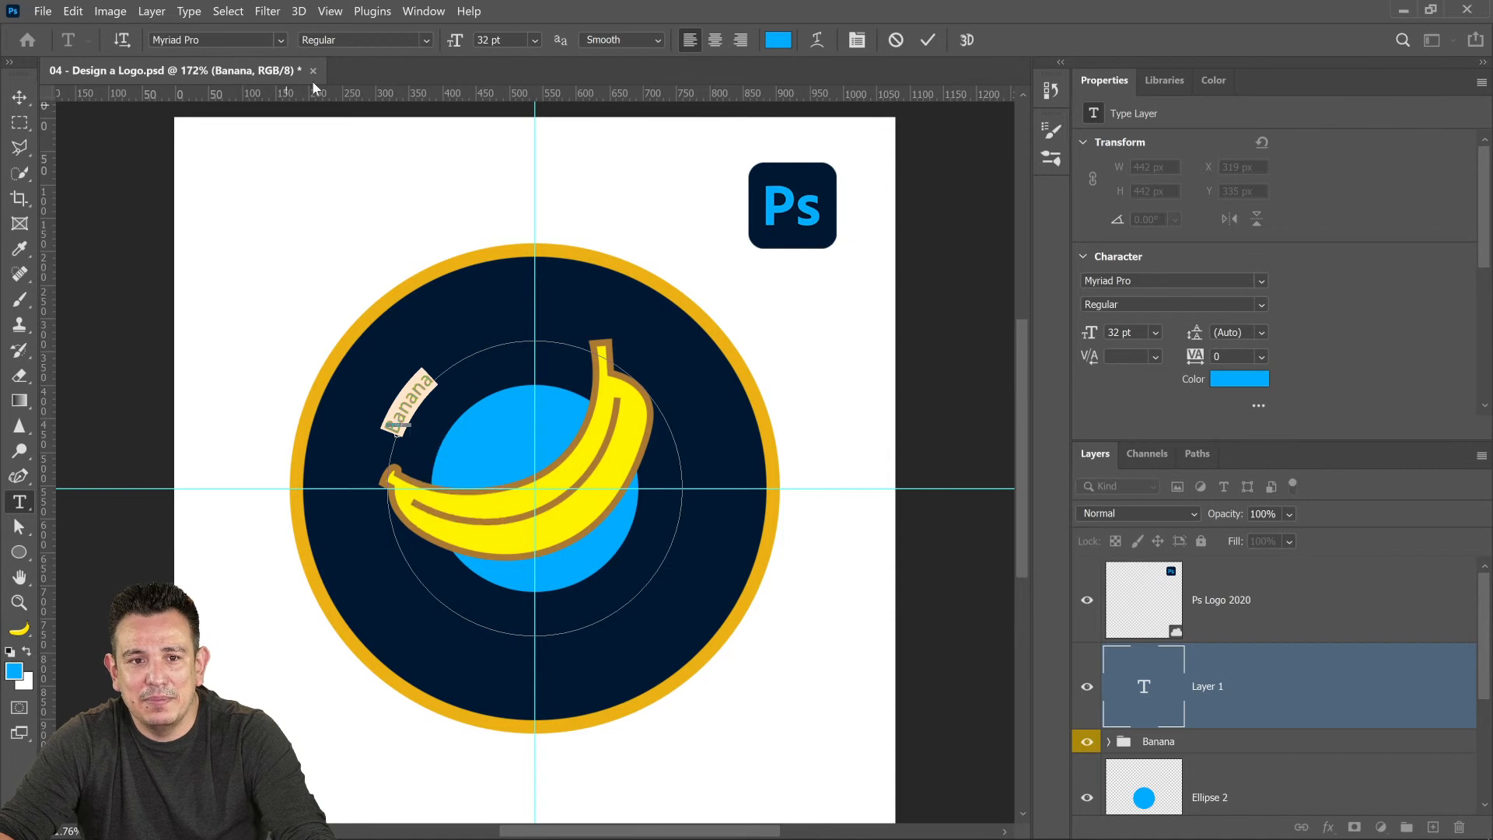
left_click_drag(455, 39, 486, 43)
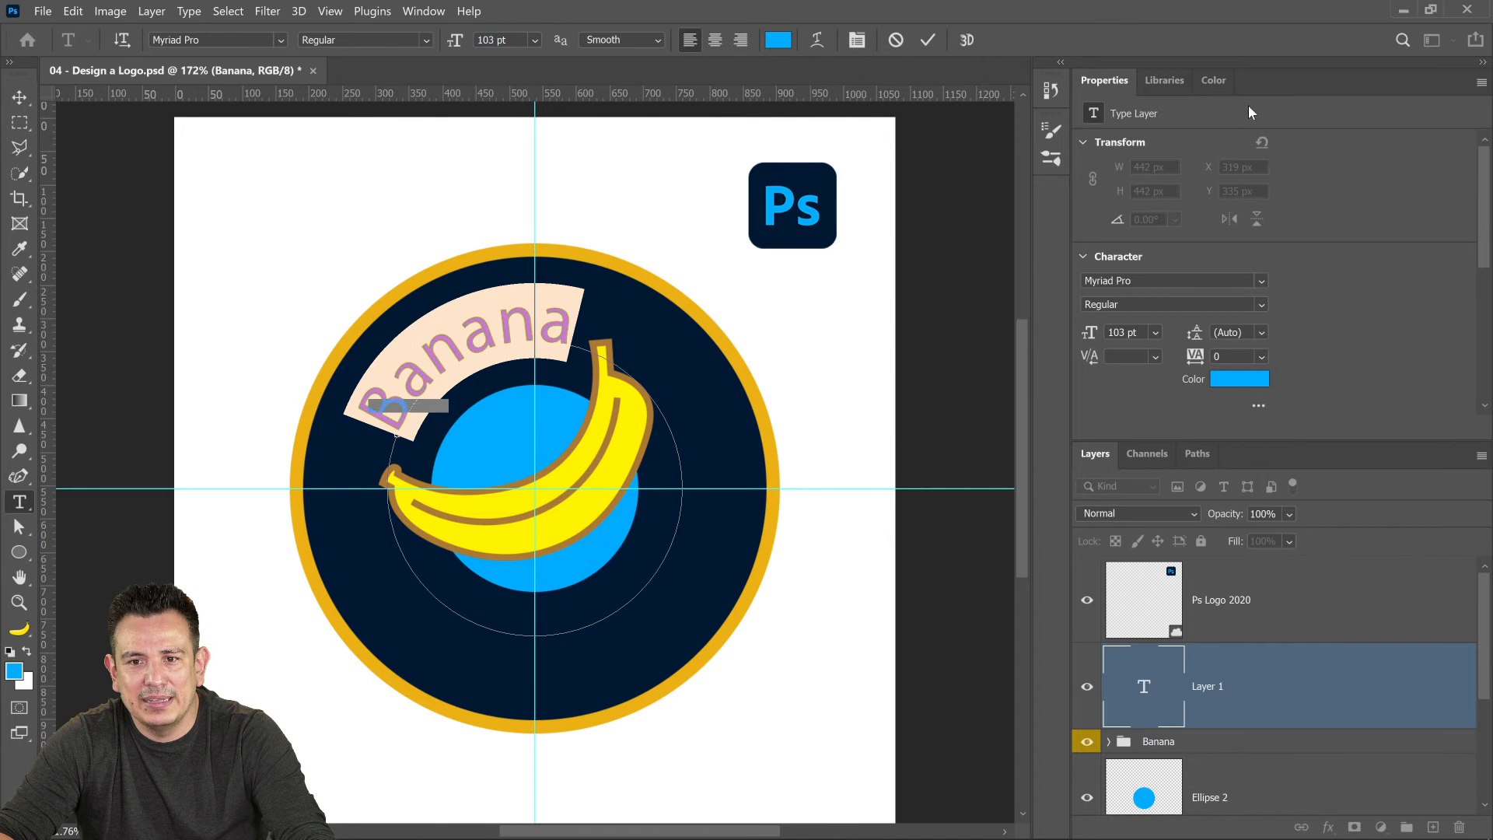
scroll(1259, 295, "down", 3)
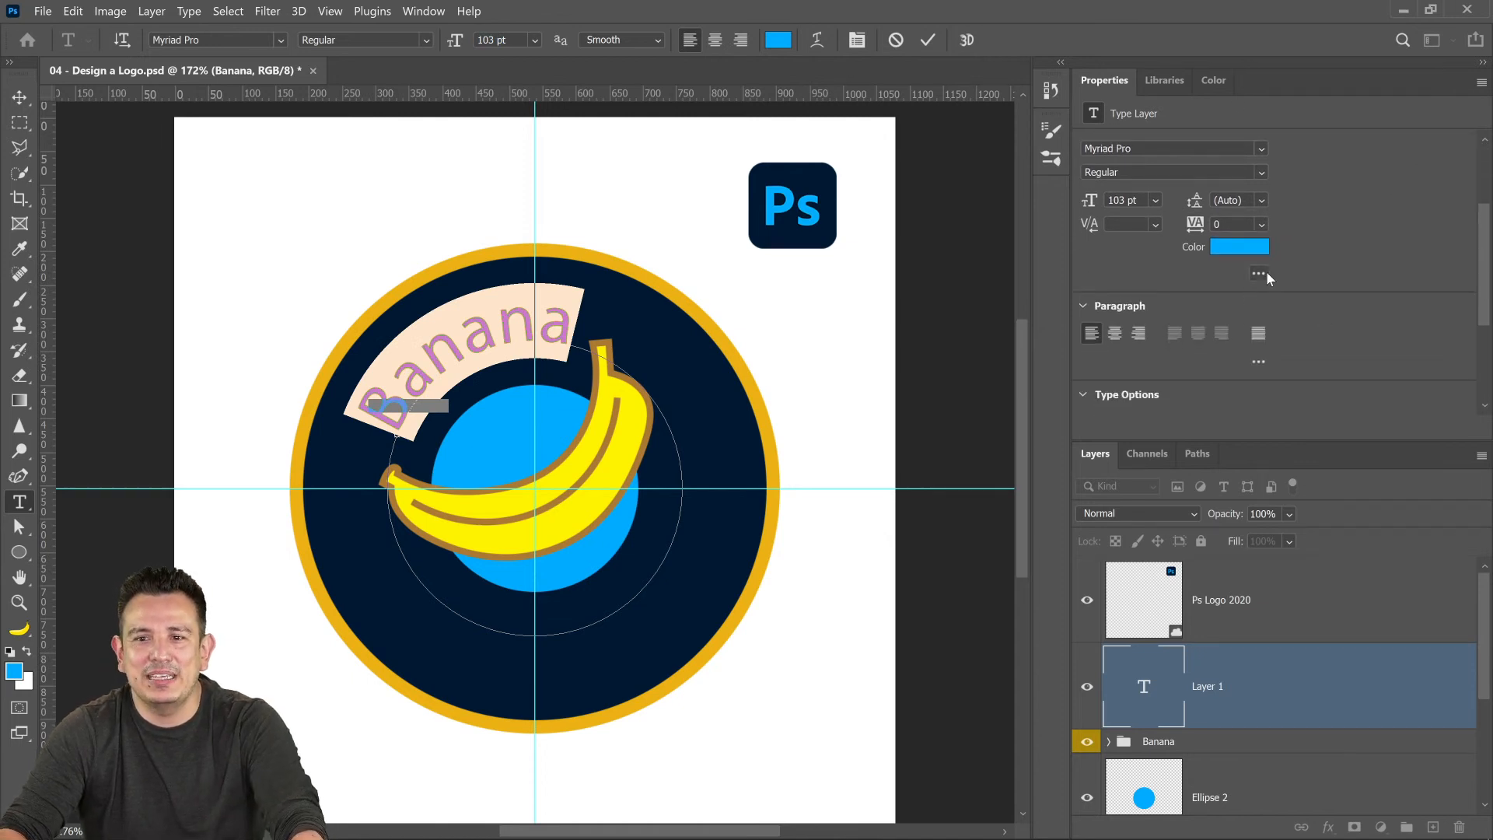
left_click(1259, 273)
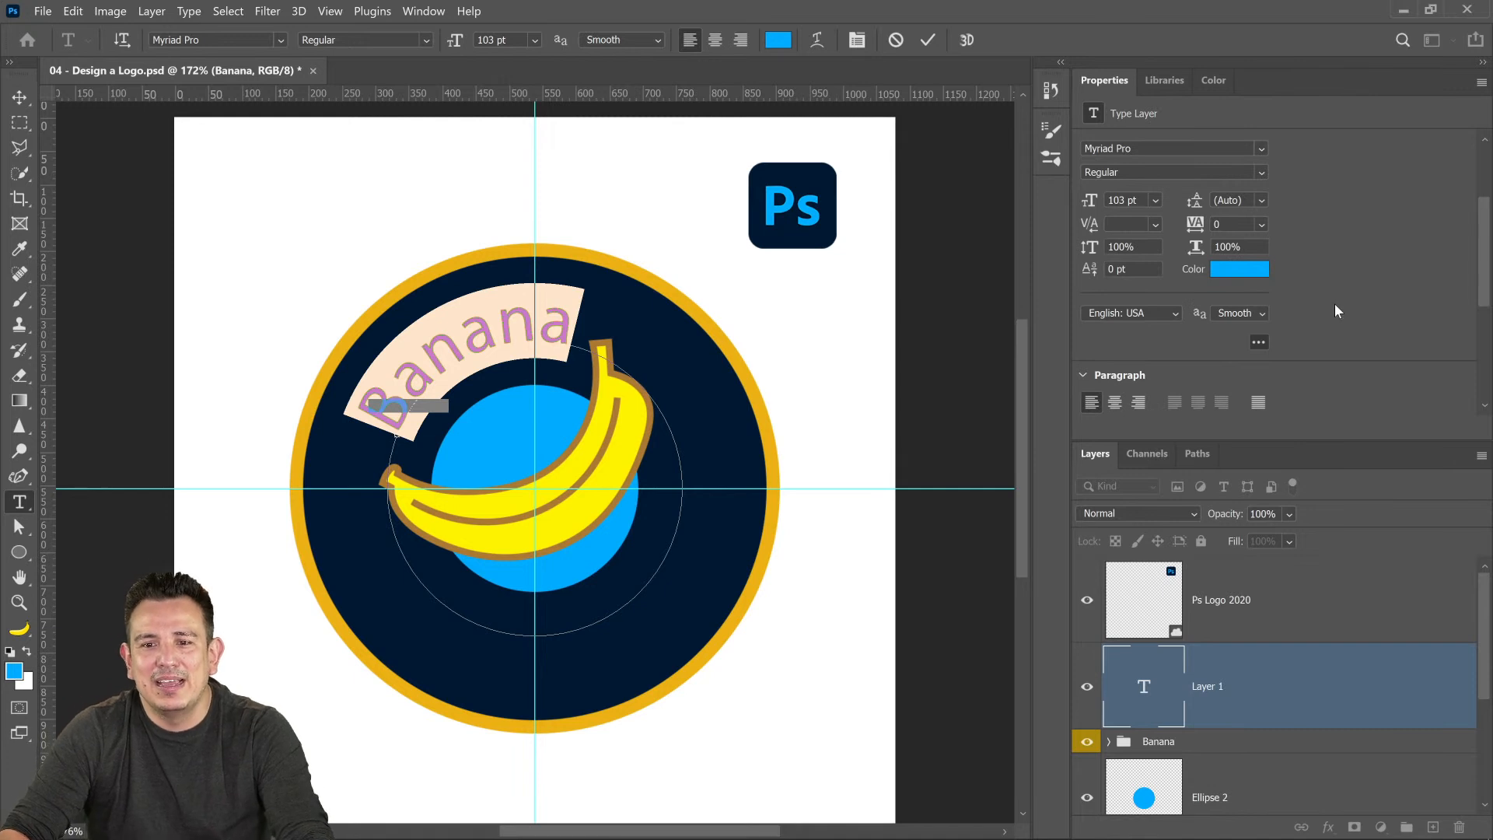
scroll(1483, 270, "down", 3)
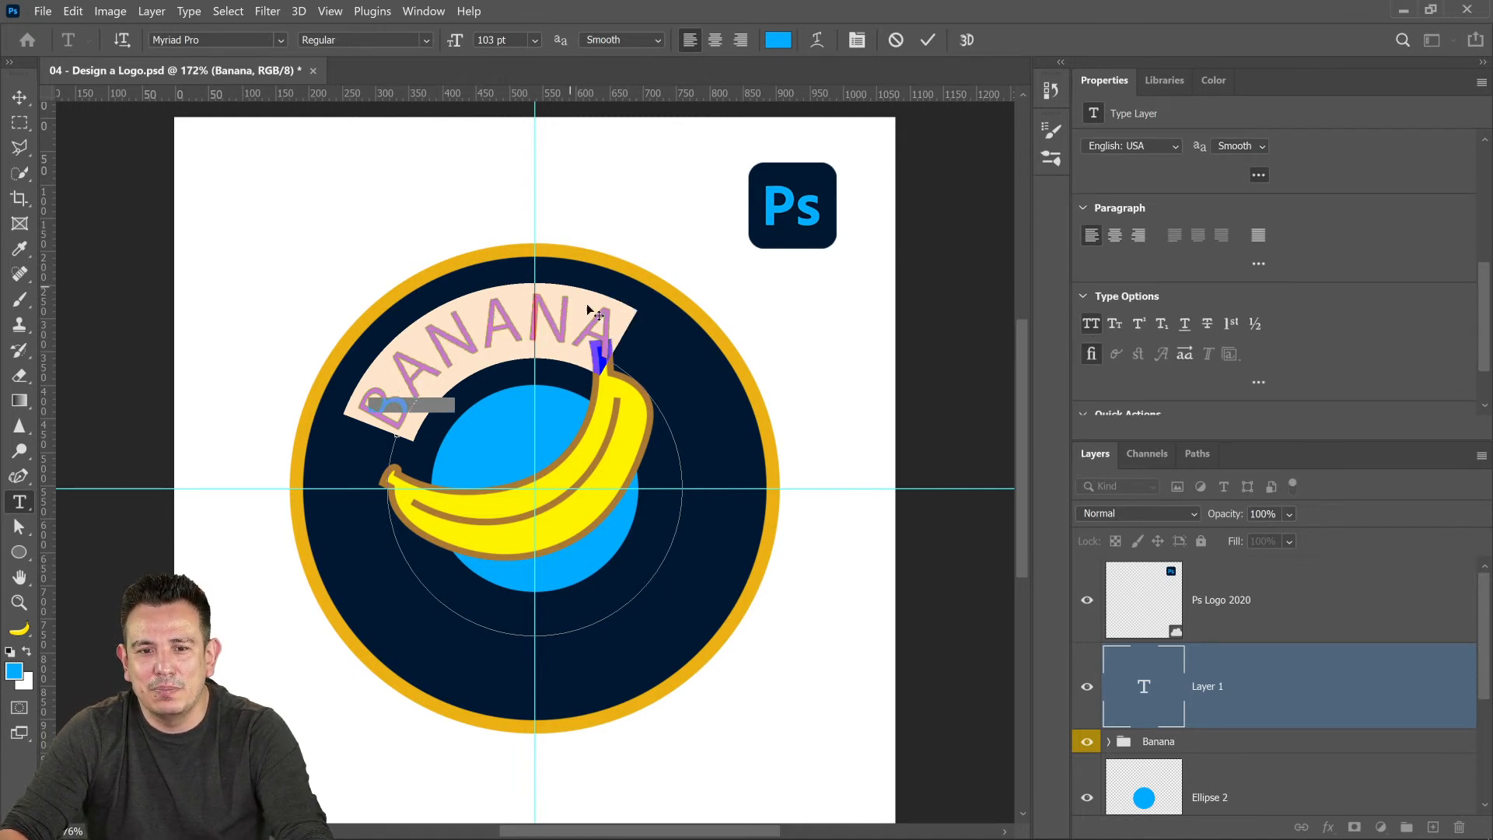
- Set the curved text's font to Proxima Nova Black and commit the text edit
left_click_drag(1475, 323, 1487, 246)
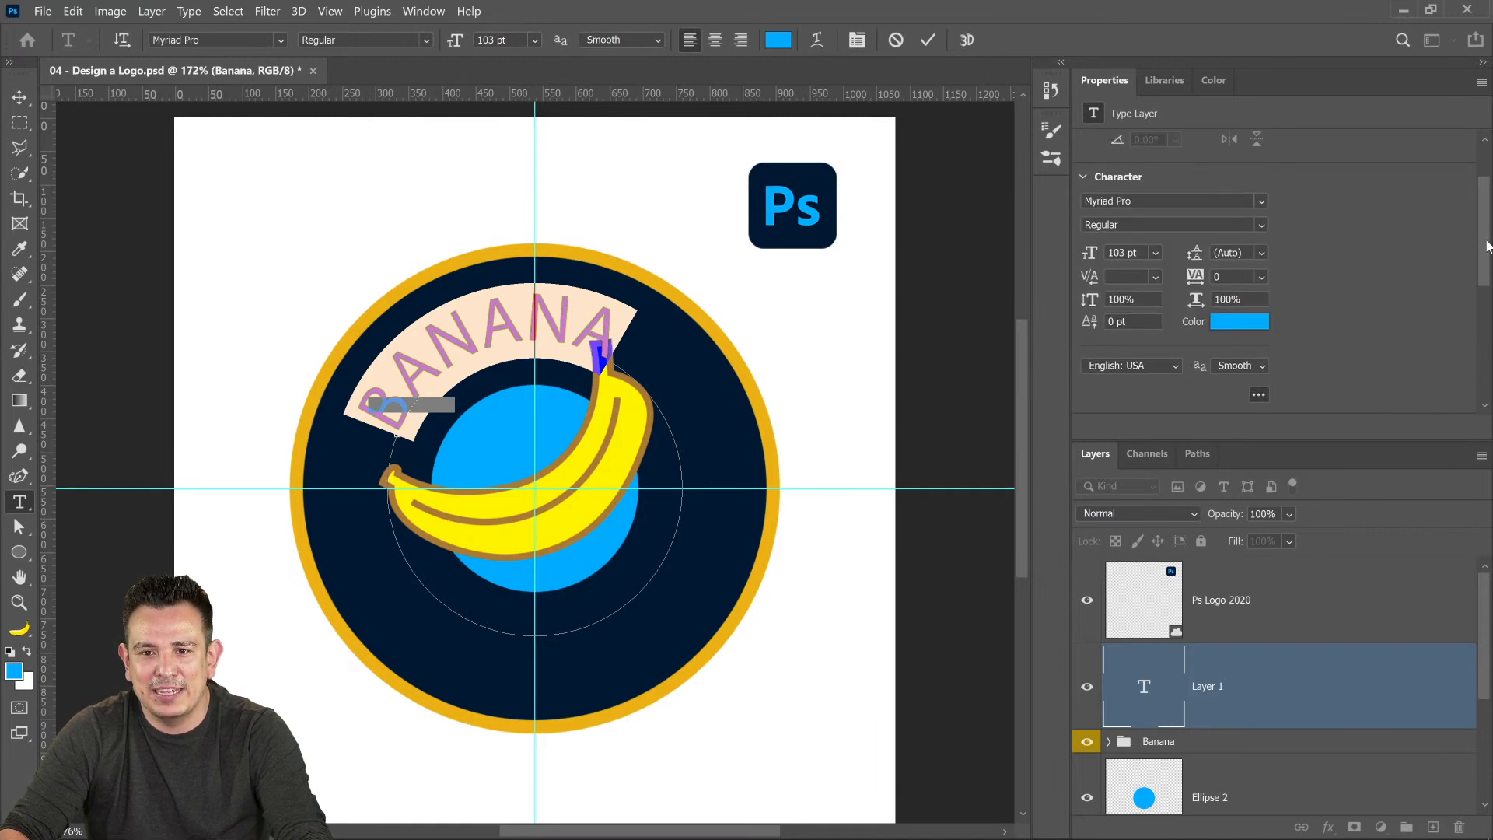
left_click(1261, 201)
left_click(1261, 201)
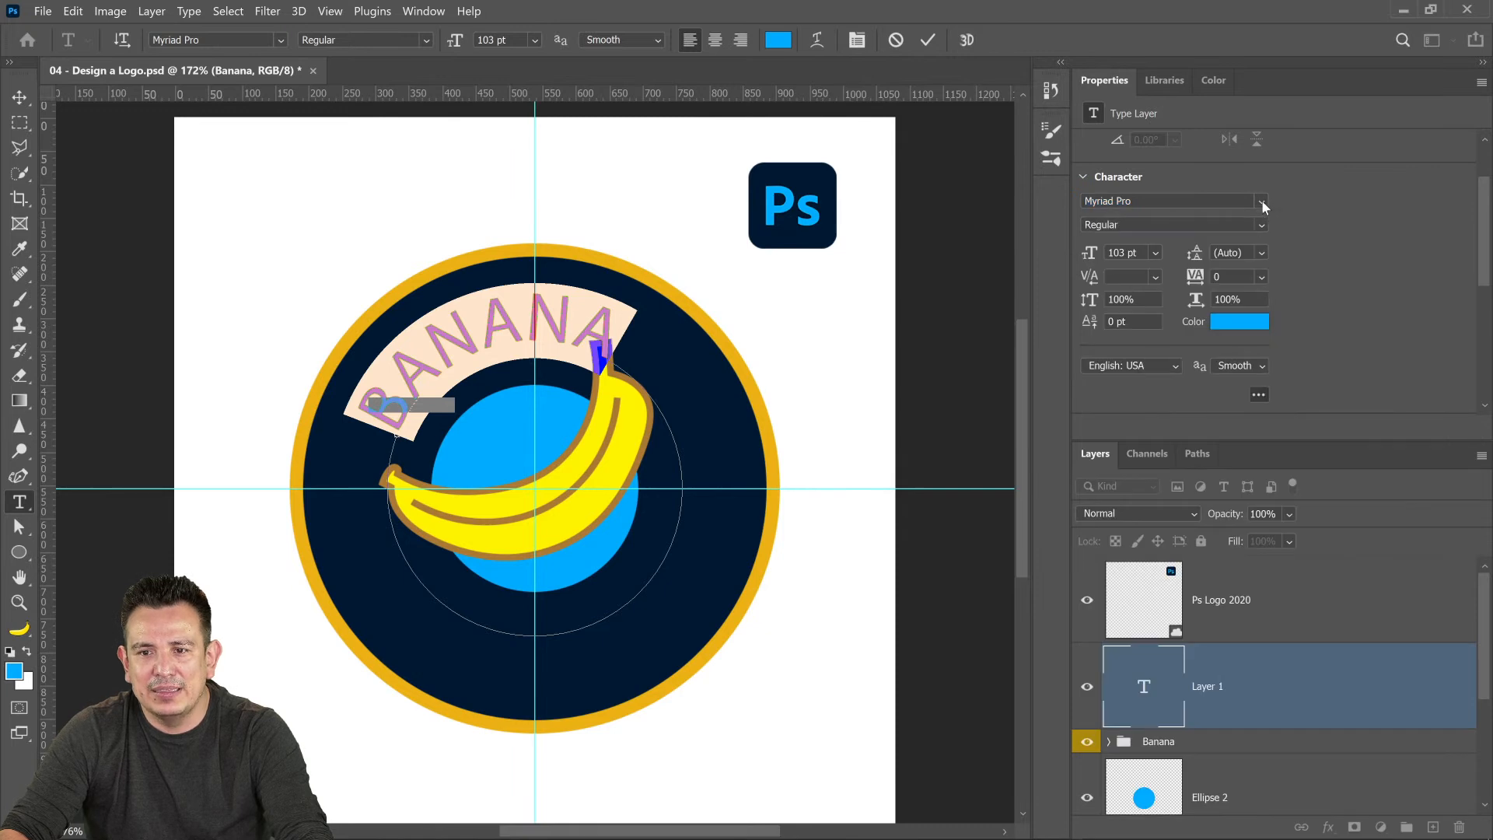
left_click(1261, 202)
type("p")
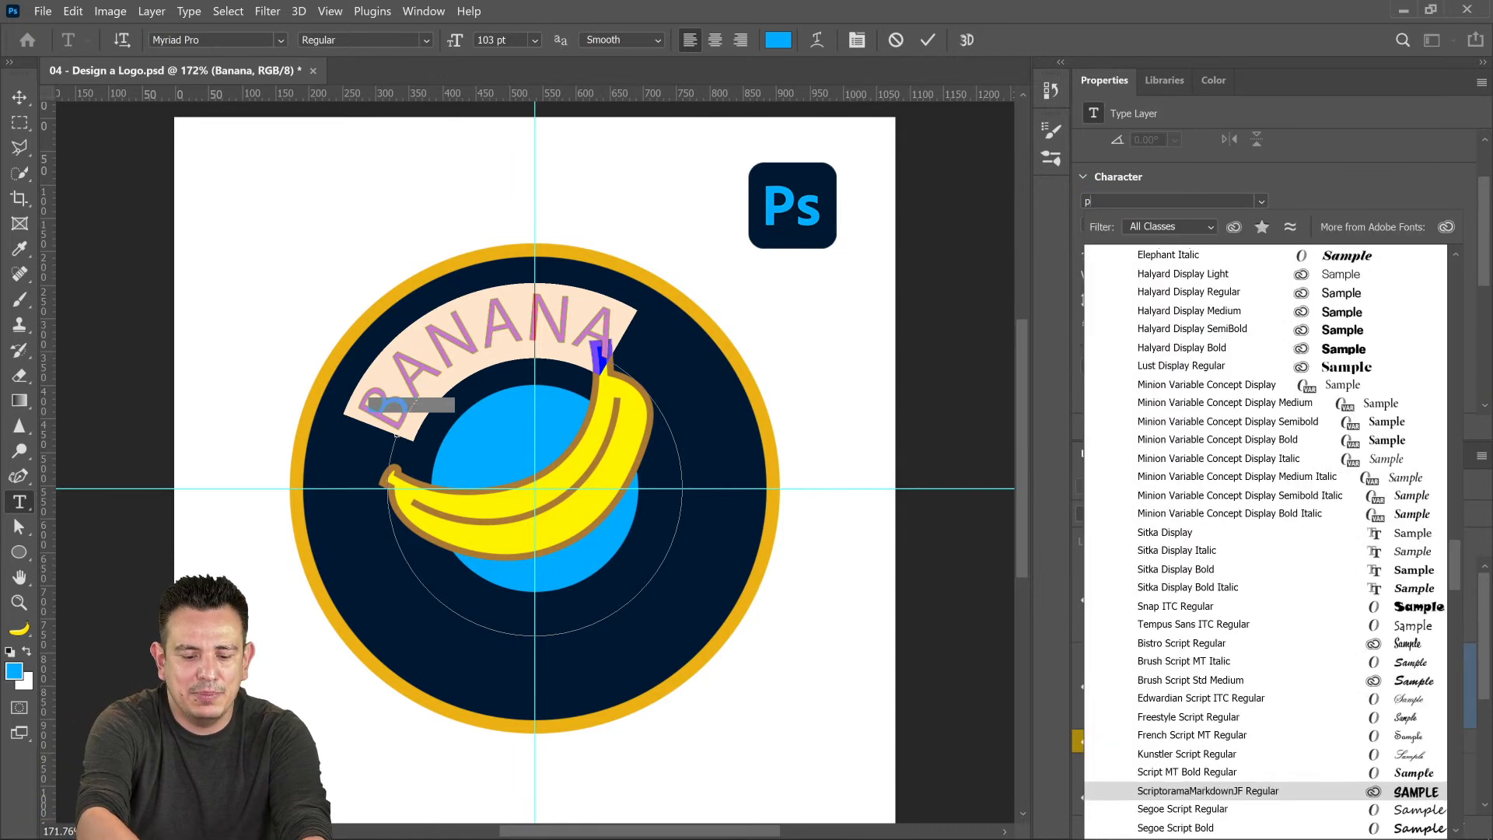
type("romi")
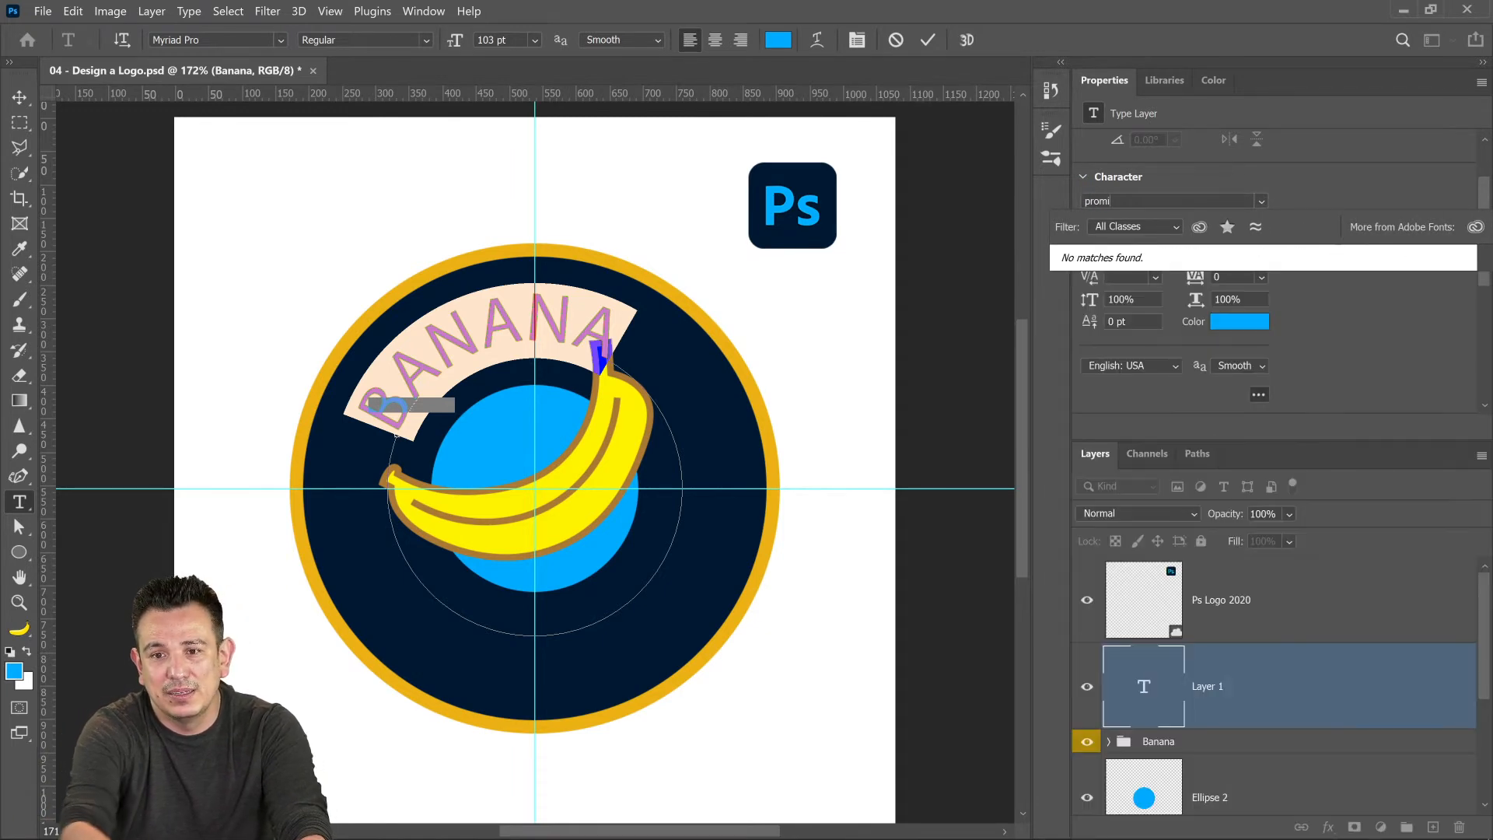
key("BackSpace")
key("BackSpace")
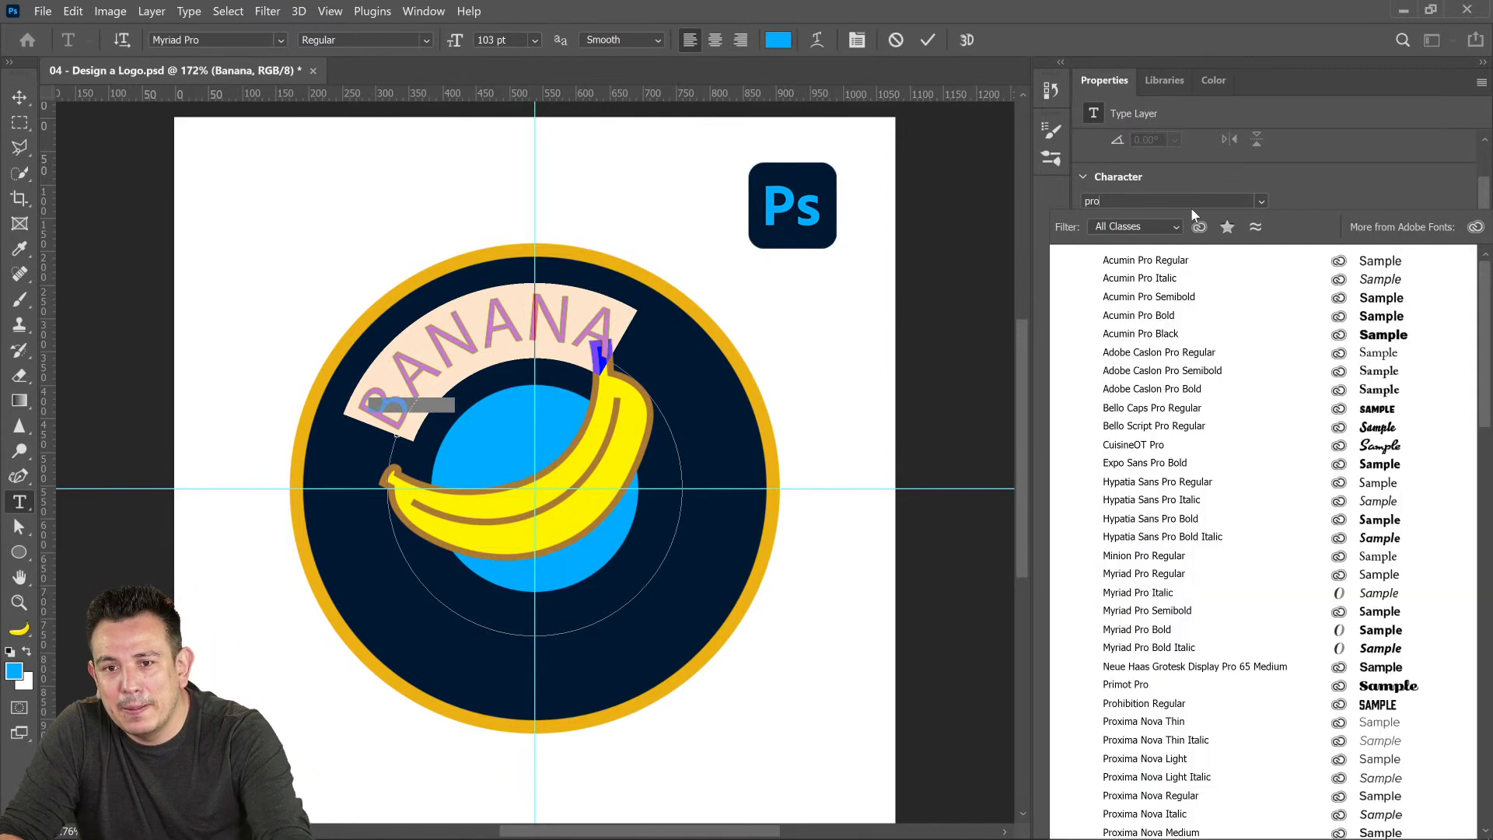
type("xima Nova")
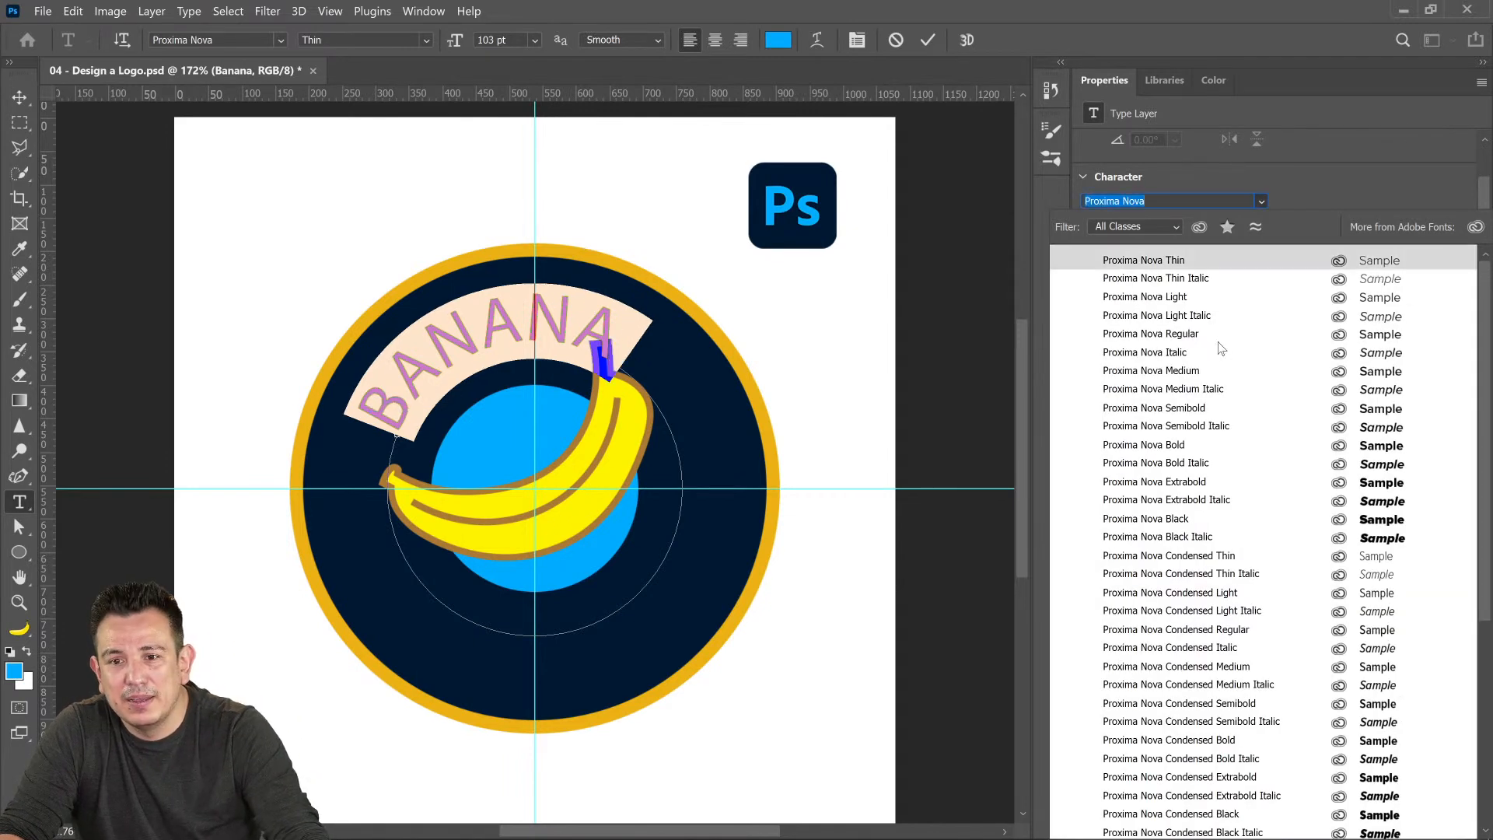
left_click(1203, 526)
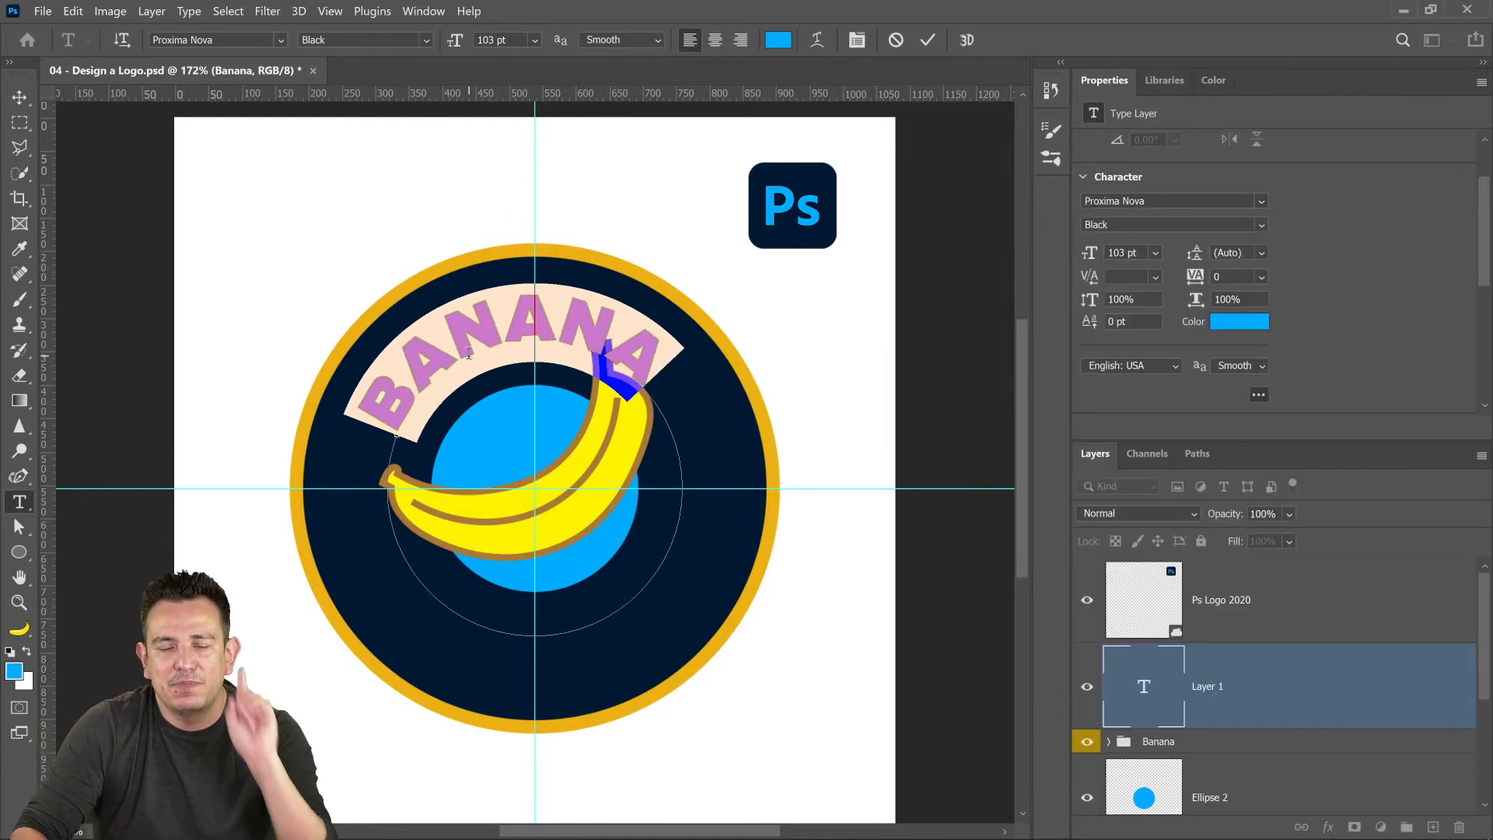
key("ctrl+Return")
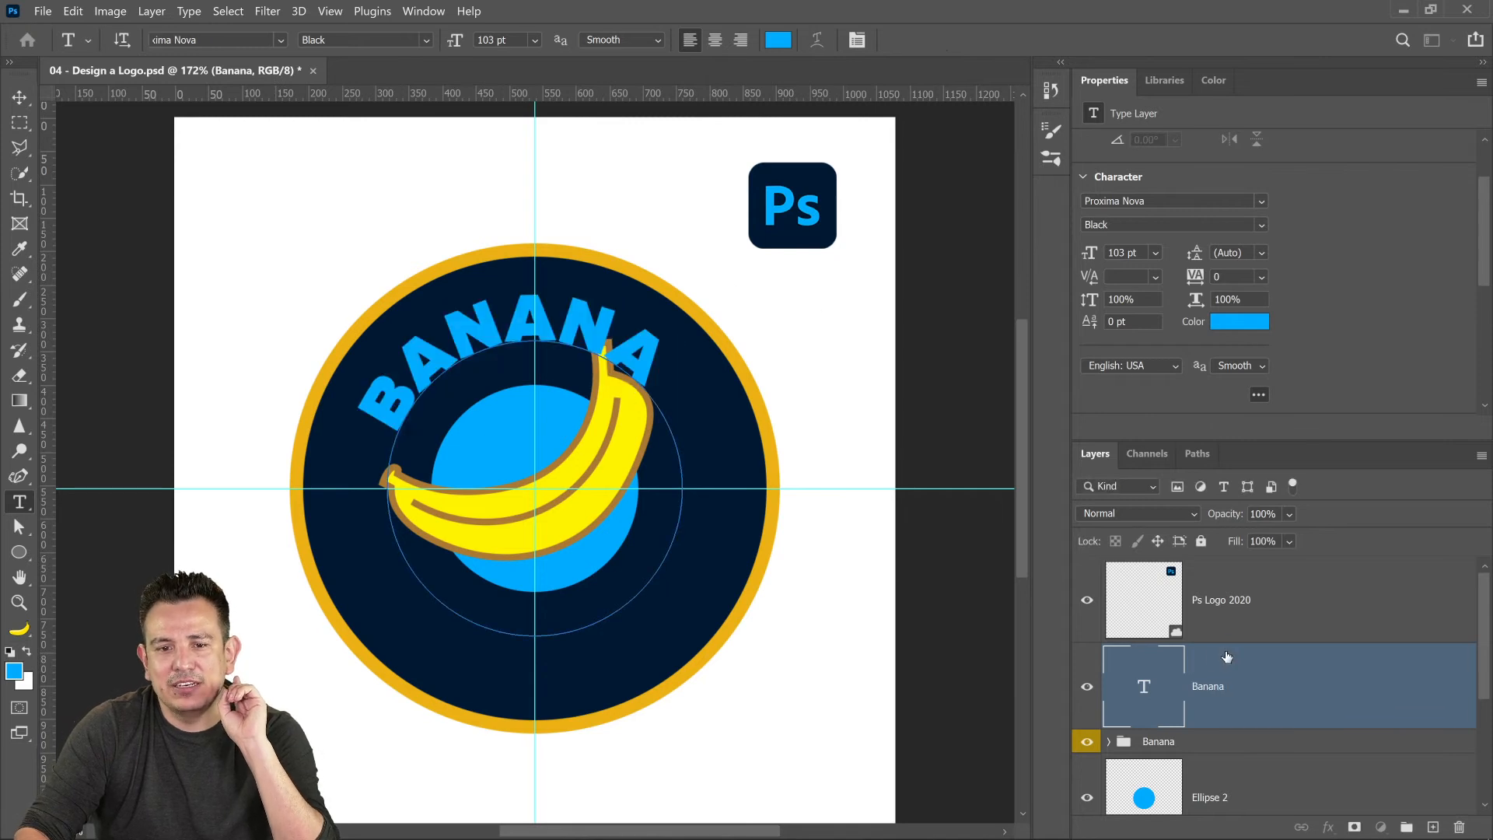
- Switch to the web browser and open the Adobe Fonts site, fonts.adobe.com
mouse_move(311, 820)
left_click(272, 723)
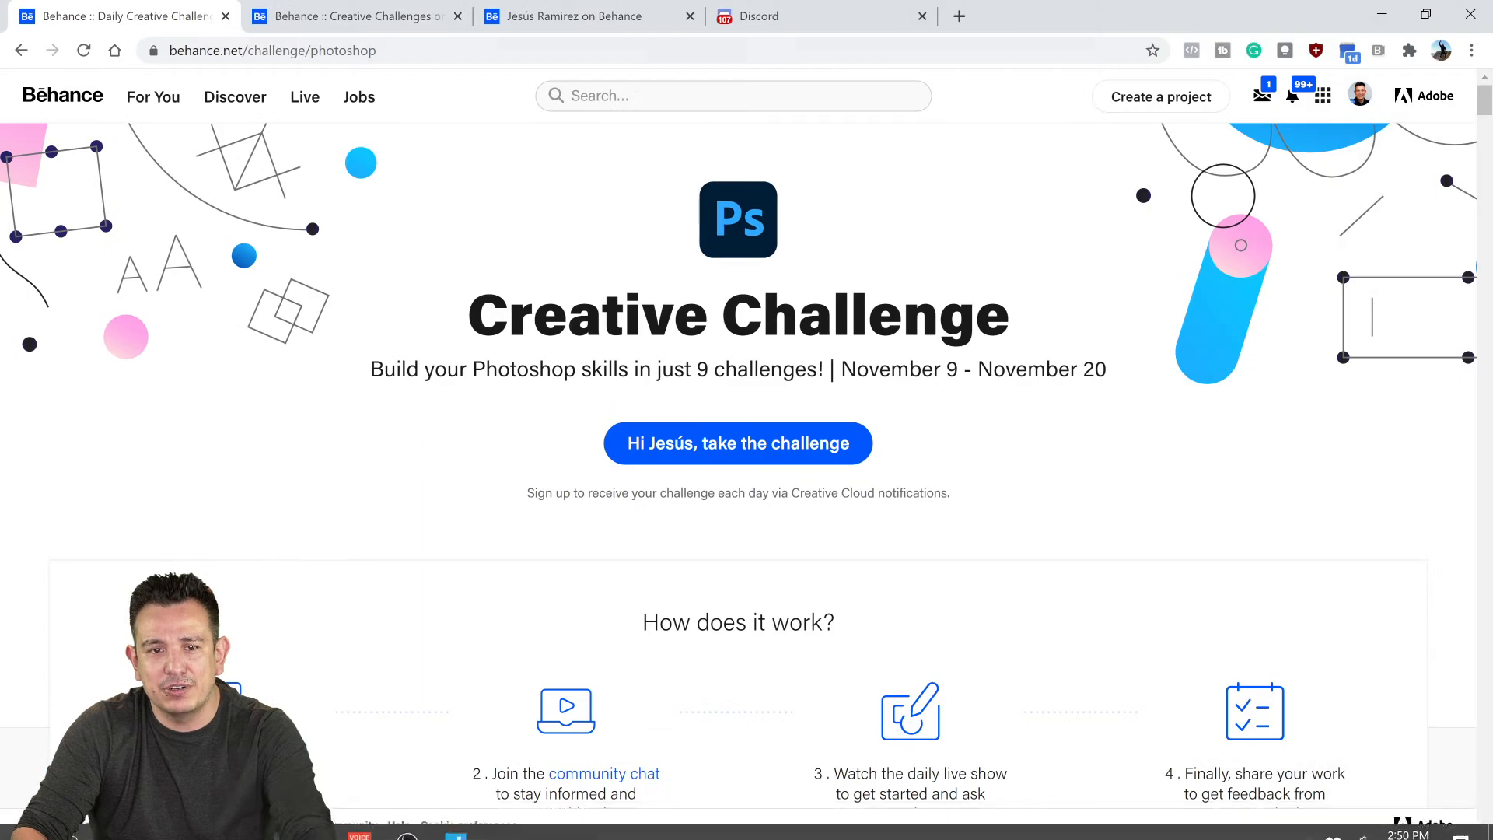
left_click(604, 16)
key("ctrl+l")
type("f")
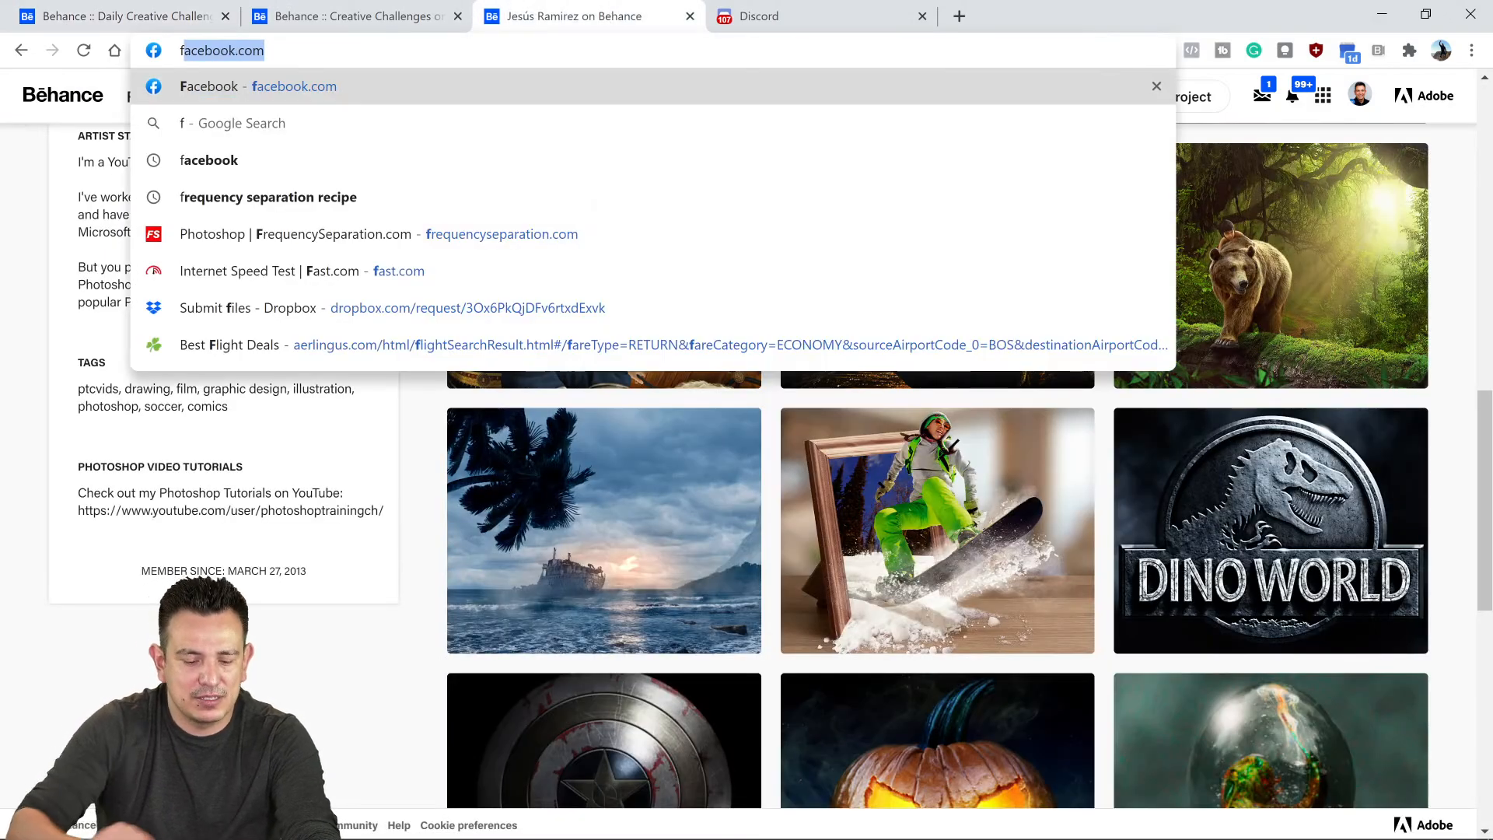
type("on")
key("Return")
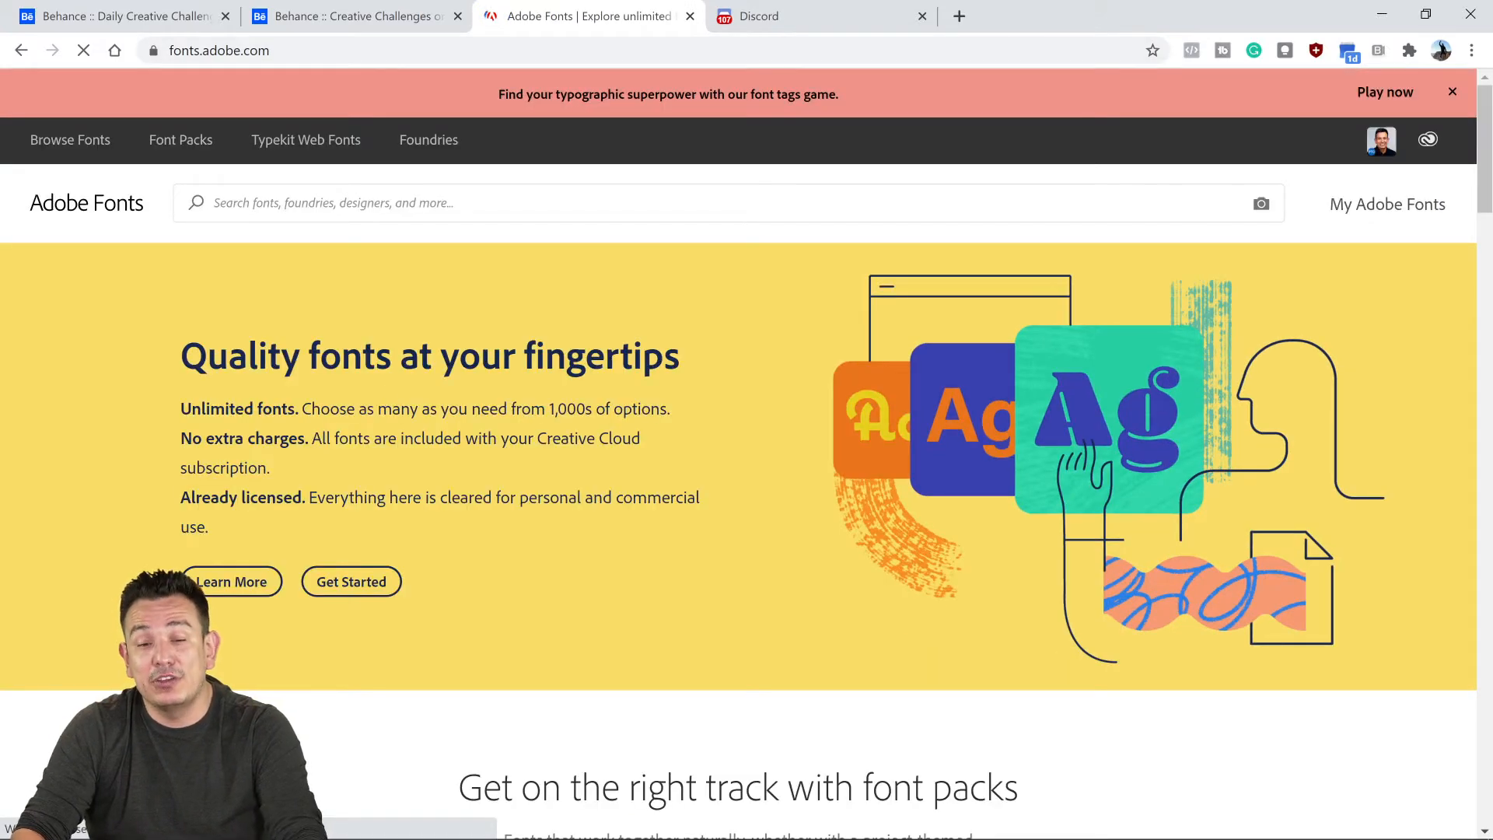
- Search Adobe Fonts for "proxi", open the Proxima Nova family and look through its font styles
scroll(385, 398, "down", 5)
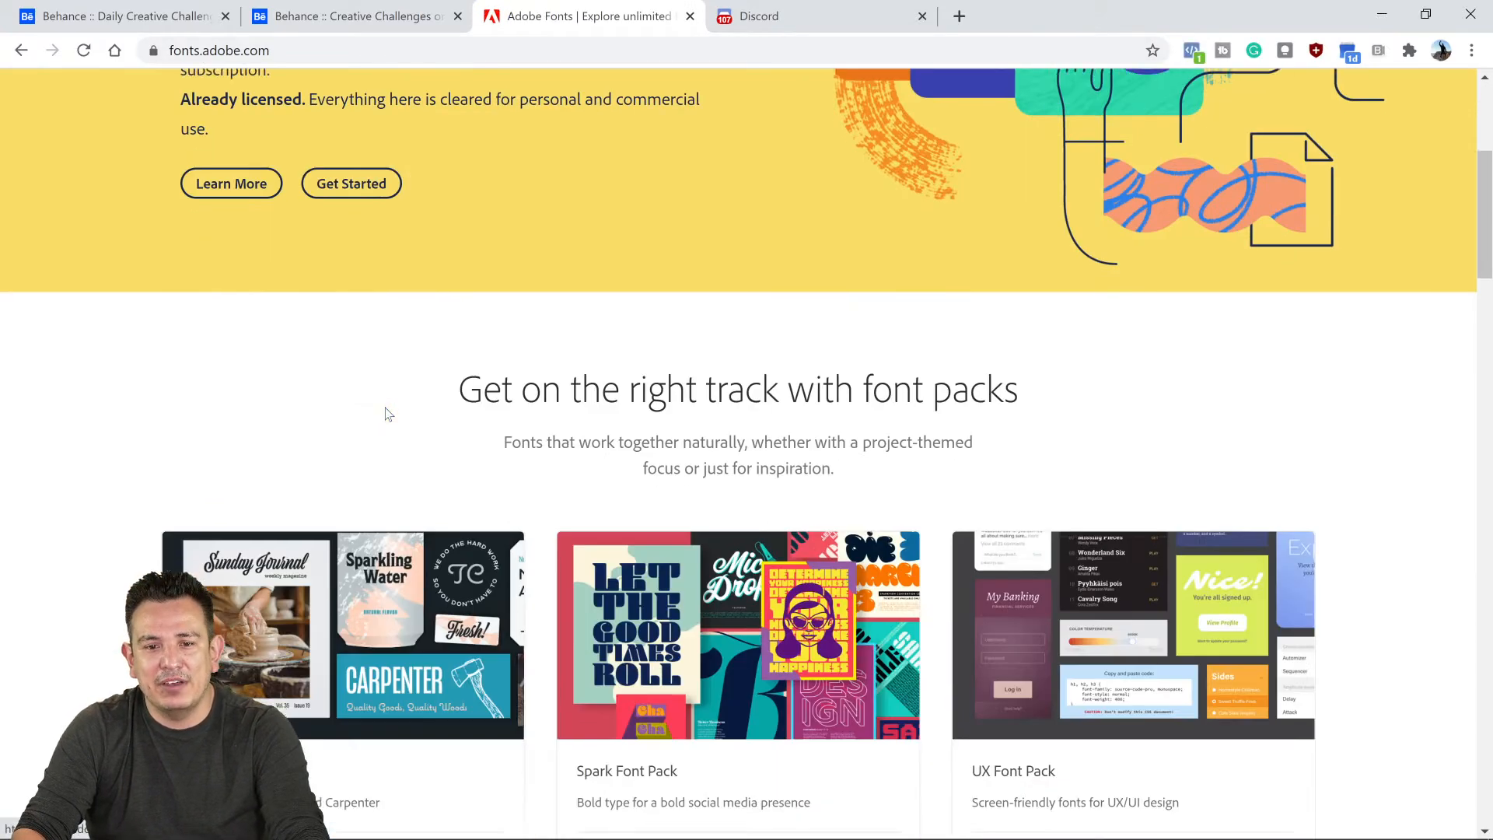
scroll(385, 410, "up", 3)
scroll(387, 418, "up", 3)
left_click(215, 201)
type("proxi")
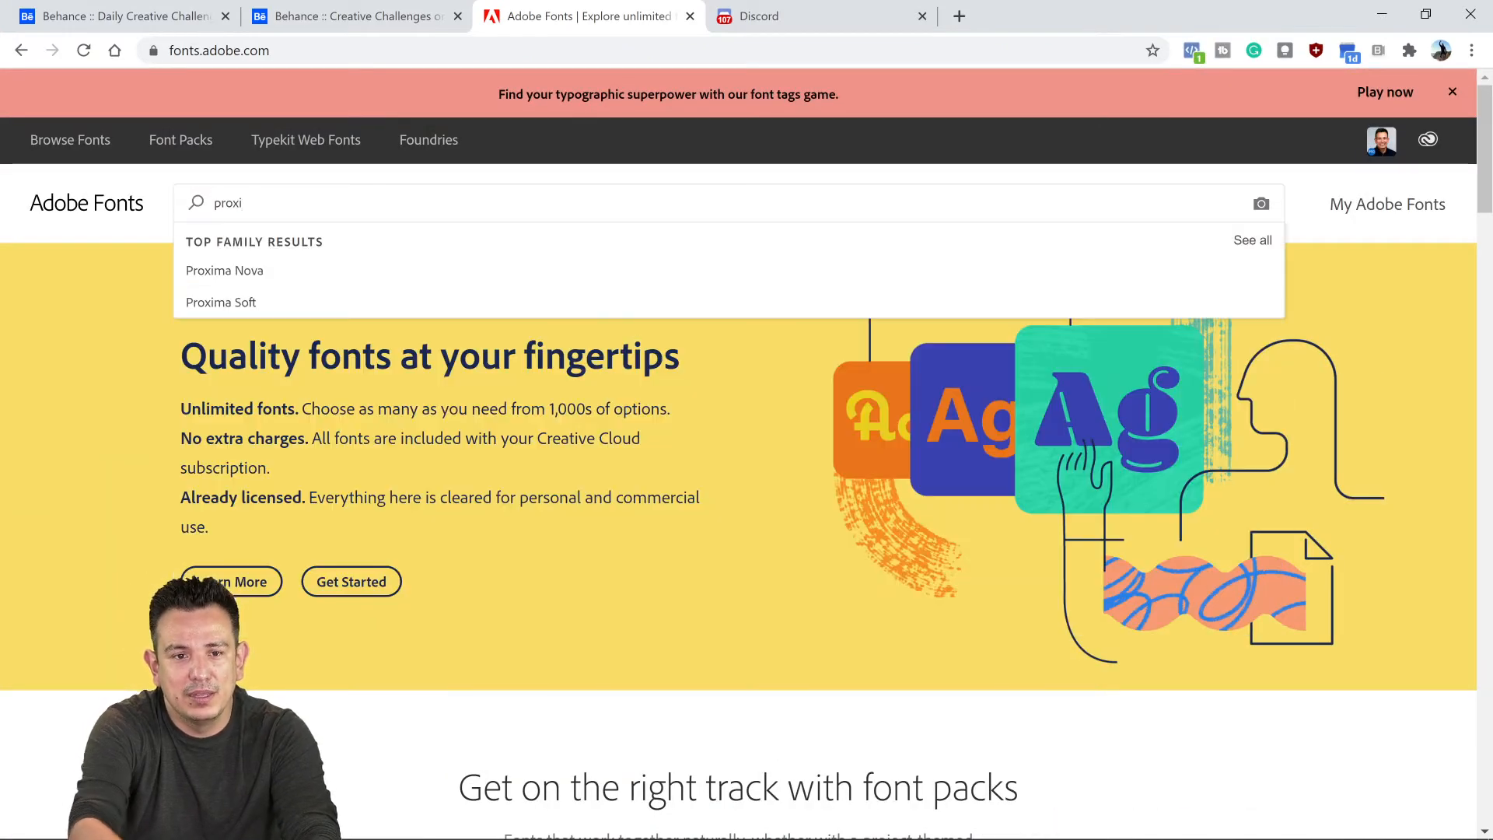
left_click(304, 272)
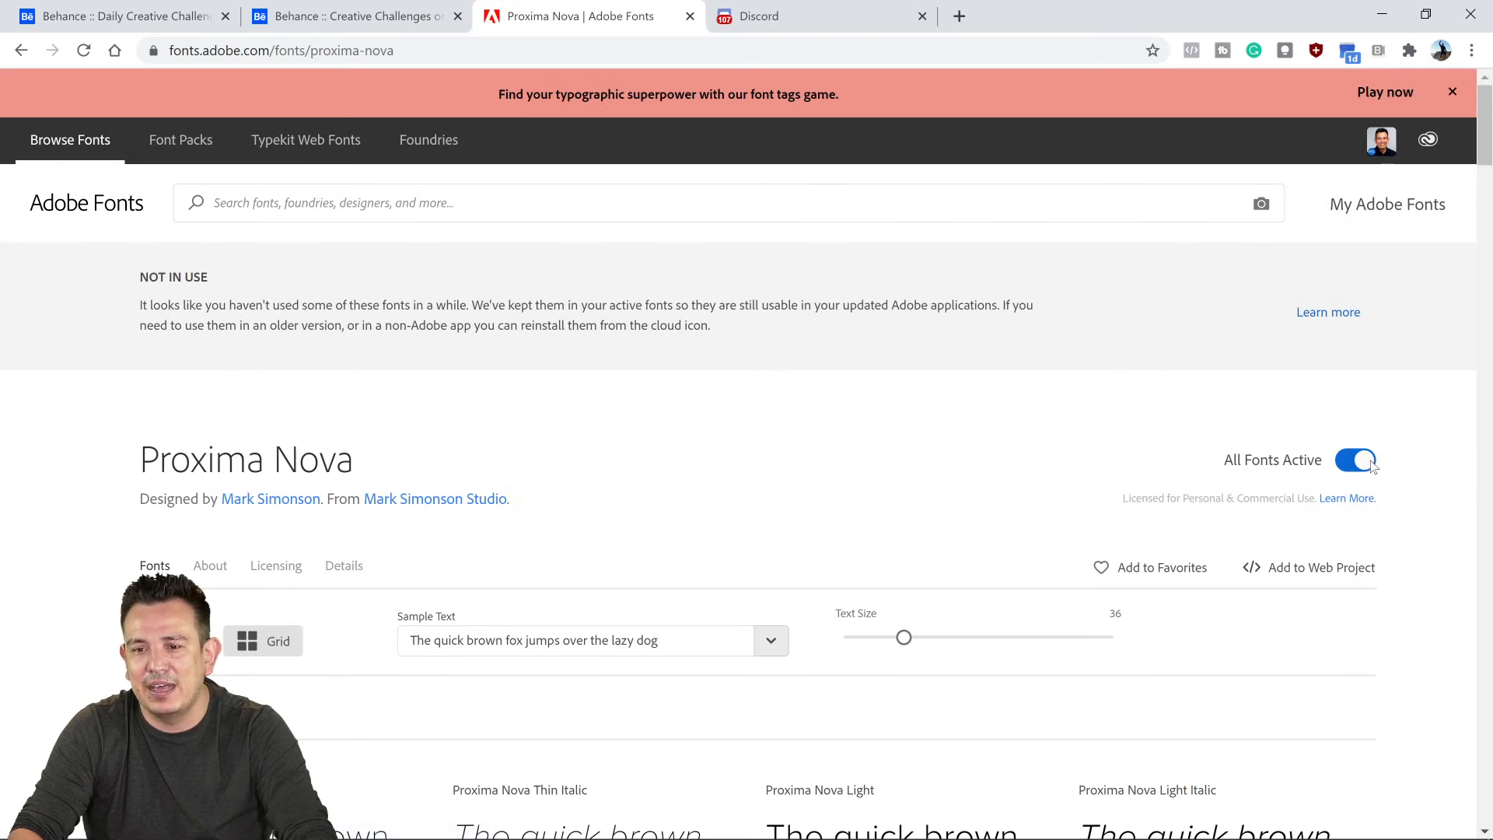
scroll(1073, 389, "down", 18)
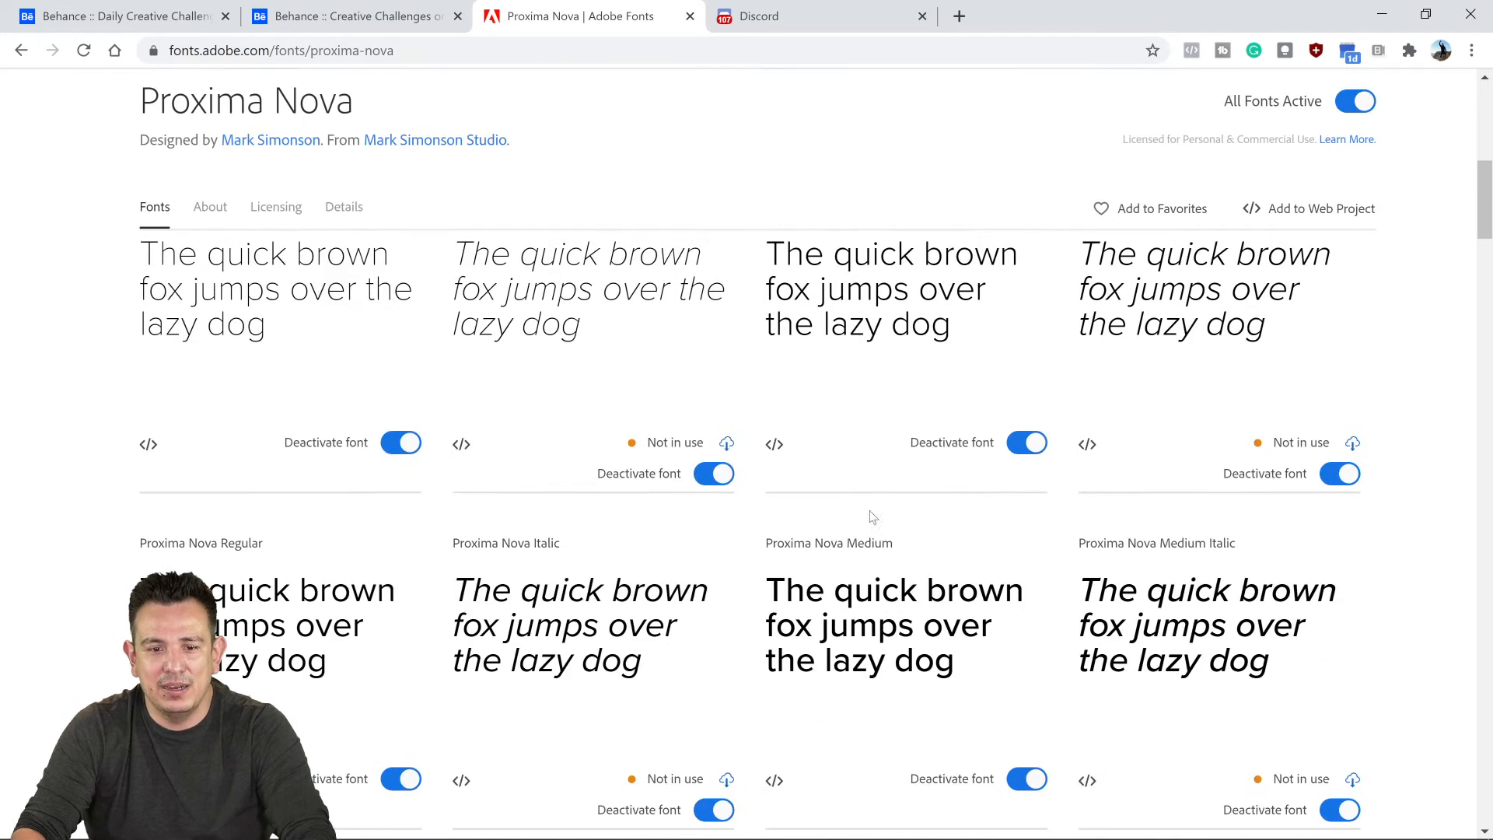
scroll(524, 610, "down", 5)
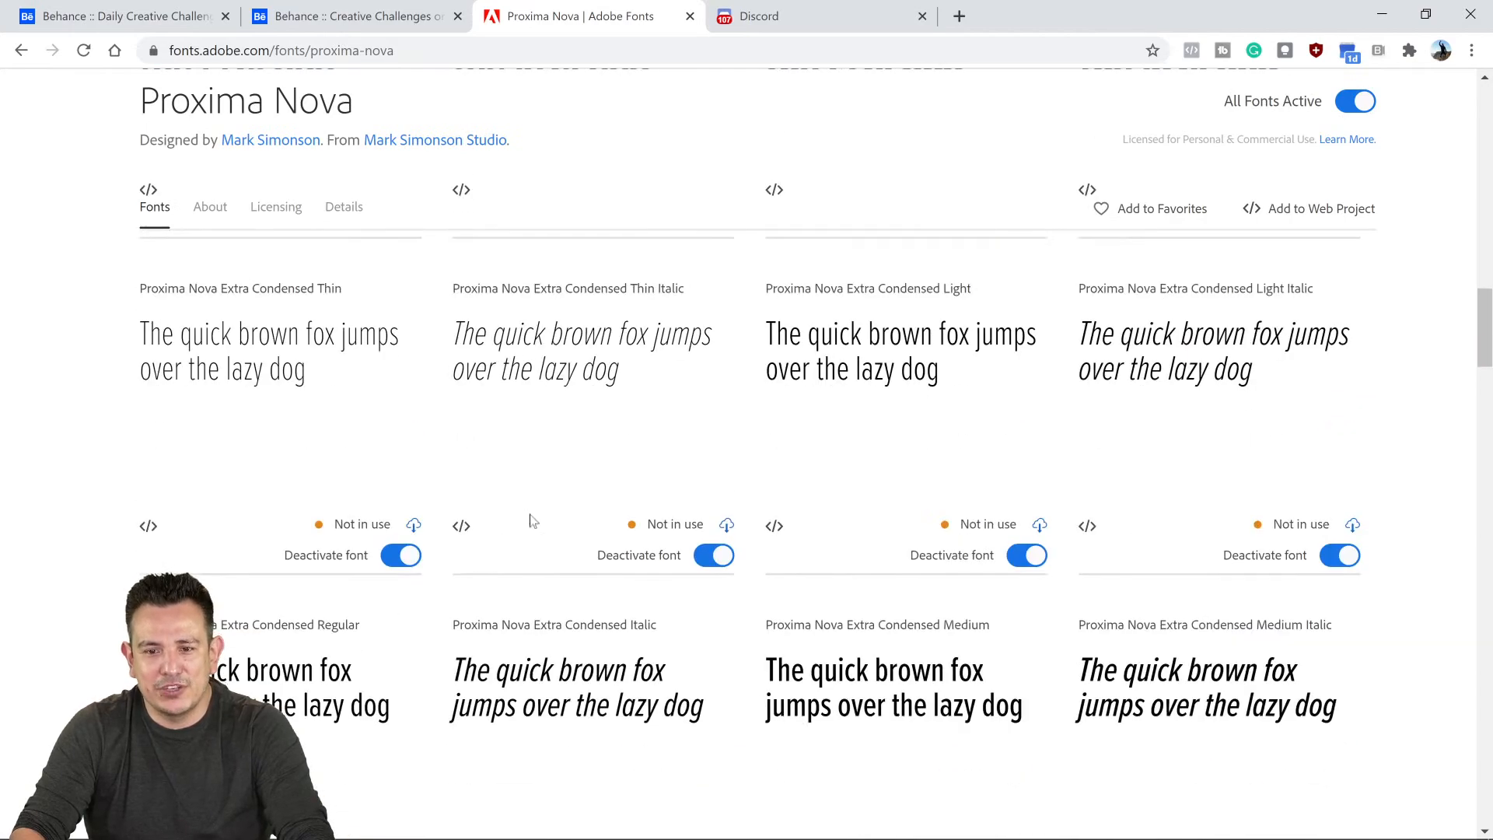
scroll(560, 560, "up", 20)
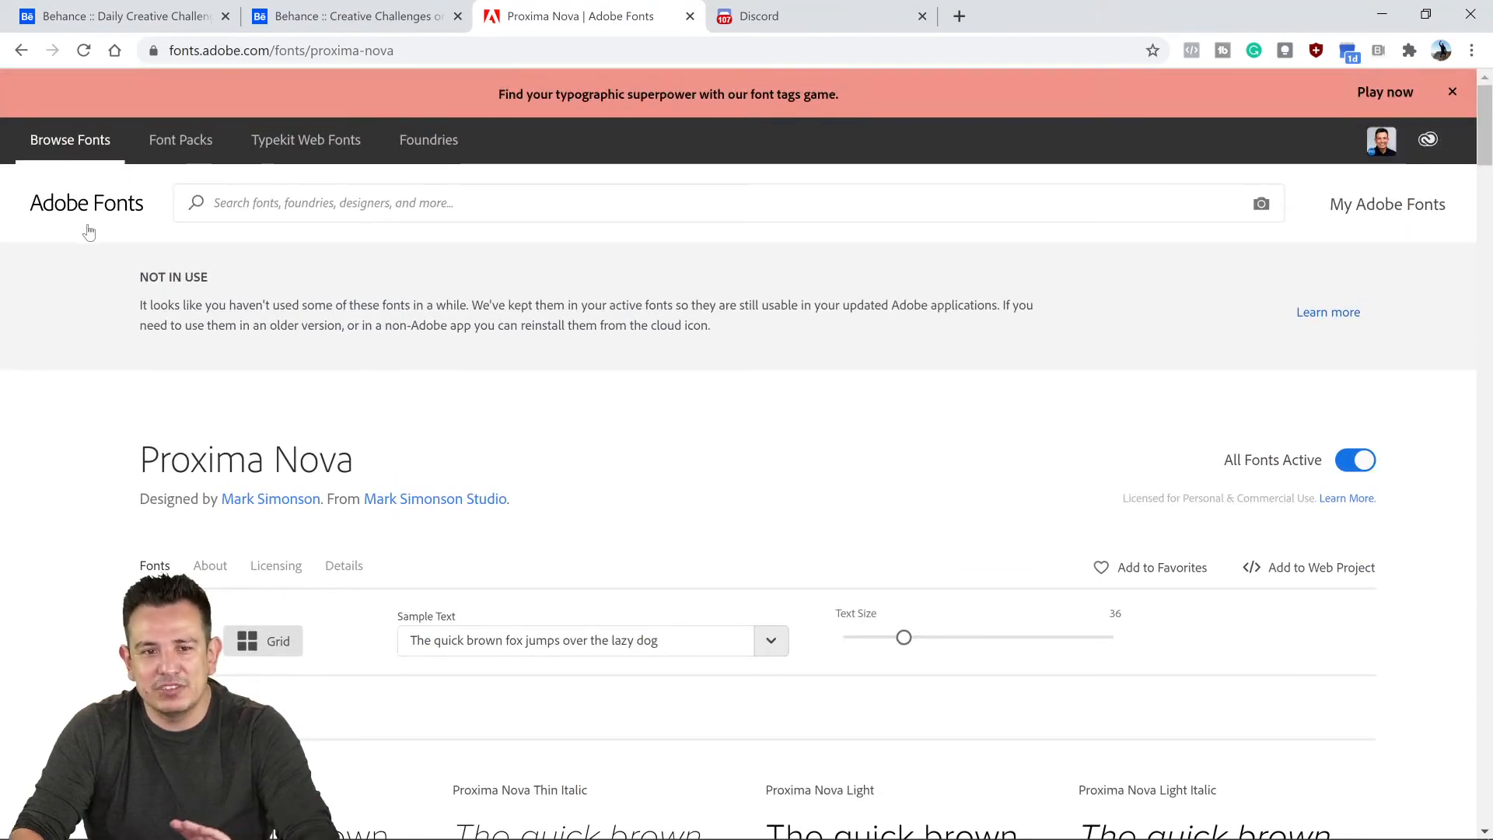
- Browse the full Adobe Fonts catalogue filtered by the Rough tag, look over the families and return to Photoshop
left_click(86, 216)
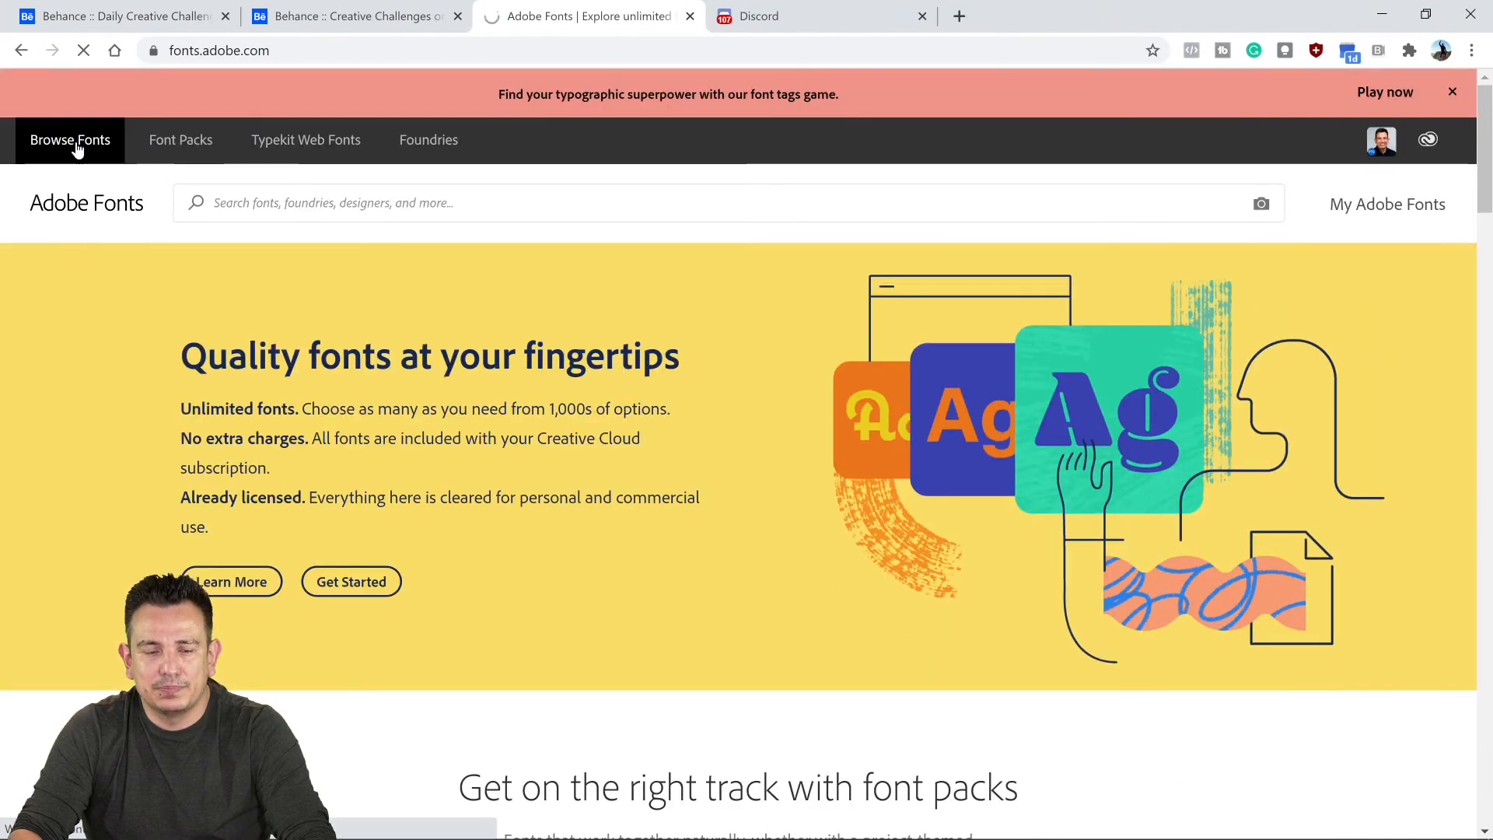
left_click(77, 147)
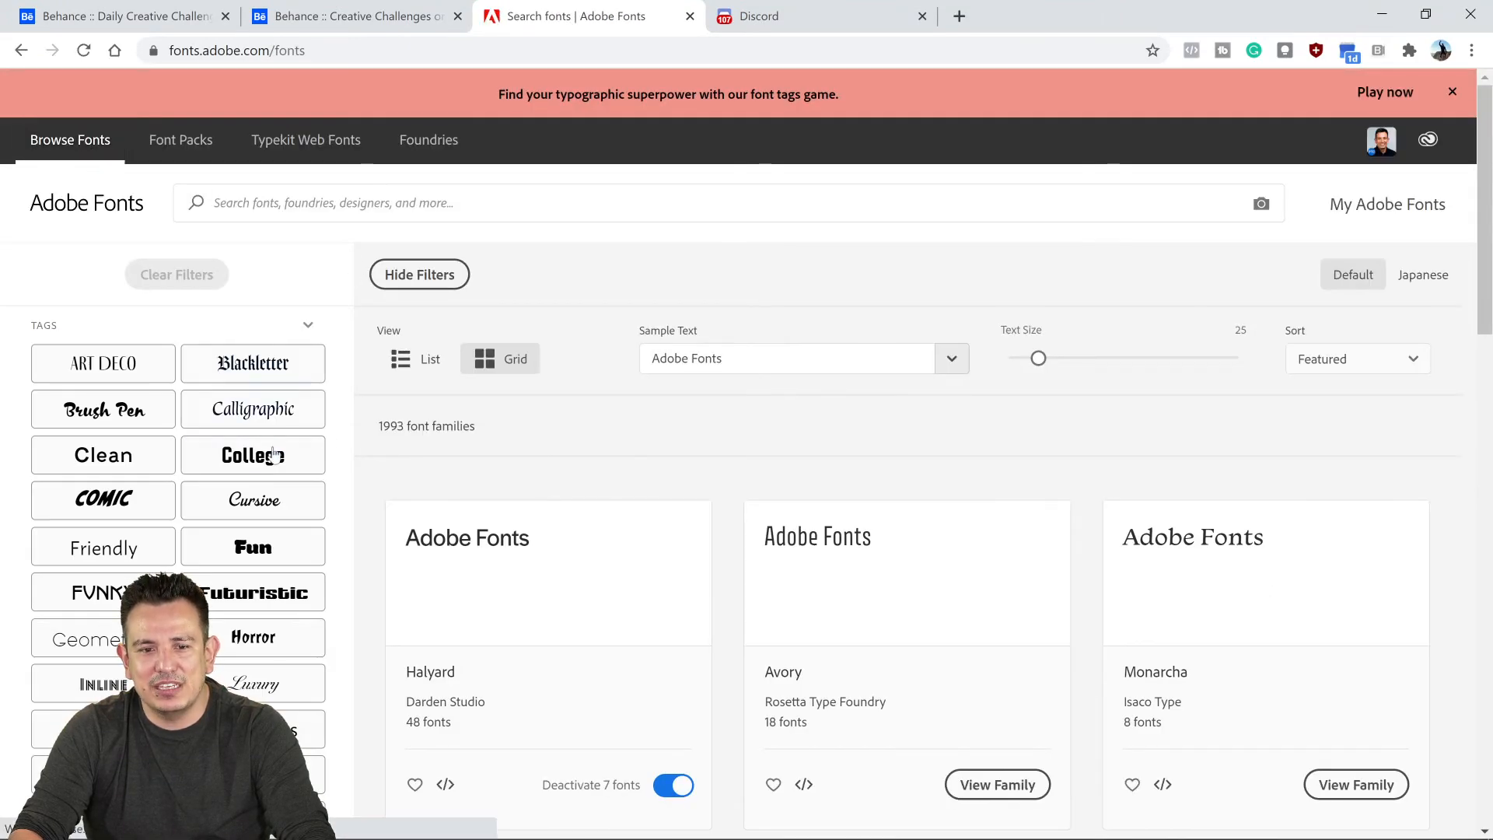
scroll(241, 357, "down", 3)
left_click(241, 410)
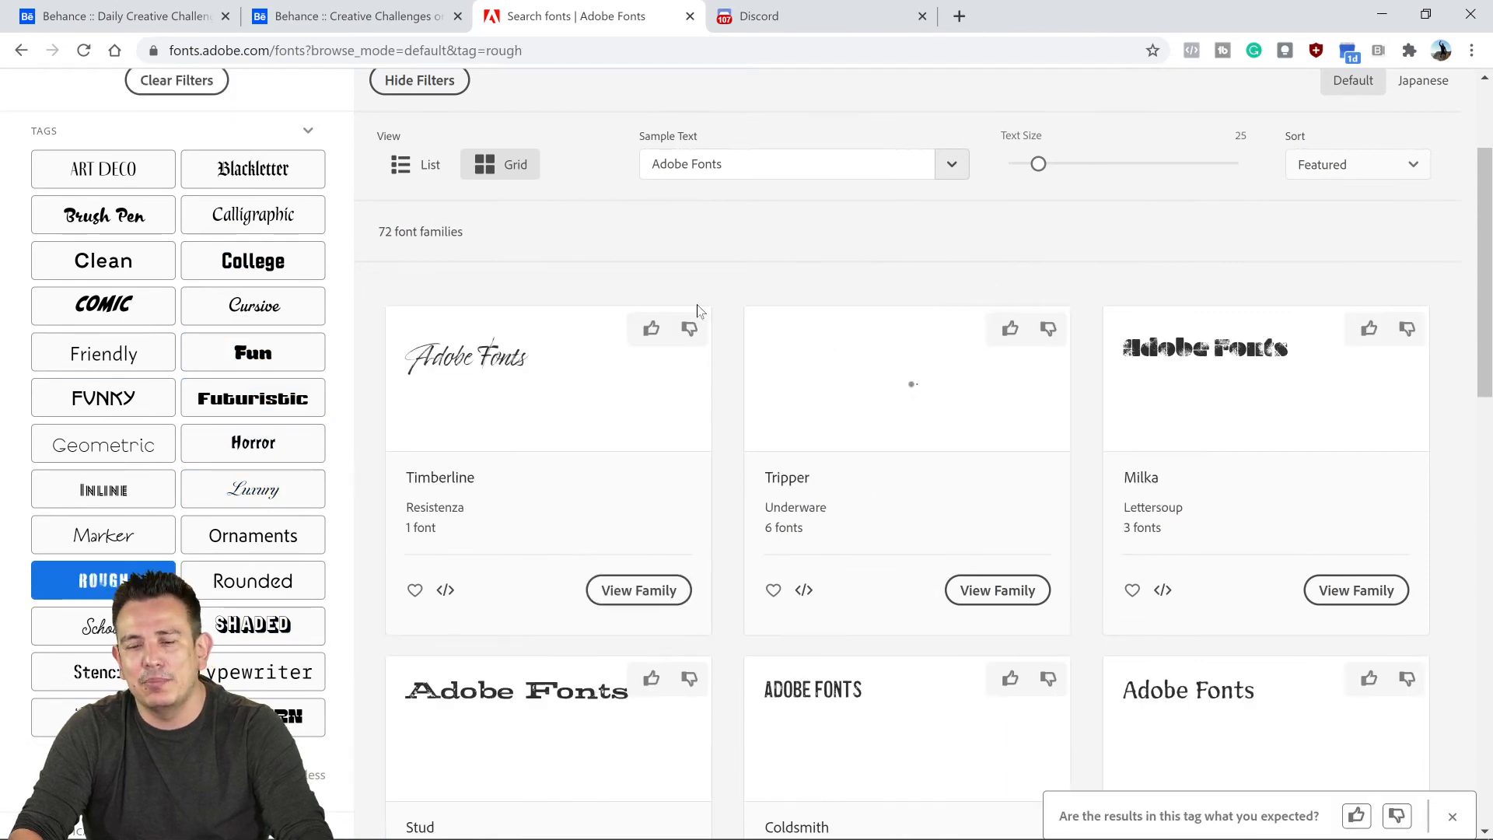
scroll(1127, 421, "down", 1)
scroll(730, 433, "down", 8)
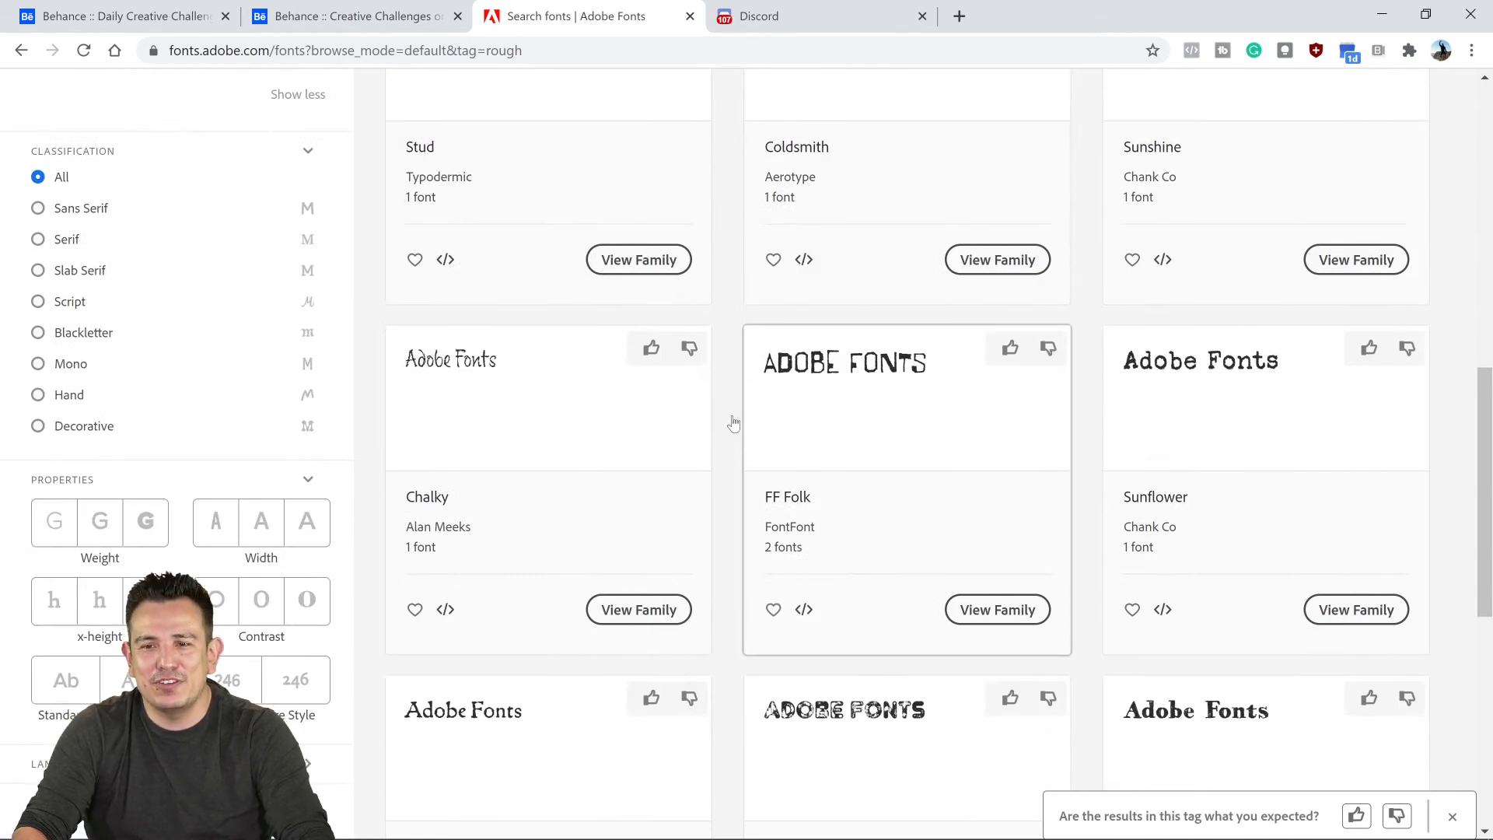
left_click(1382, 16)
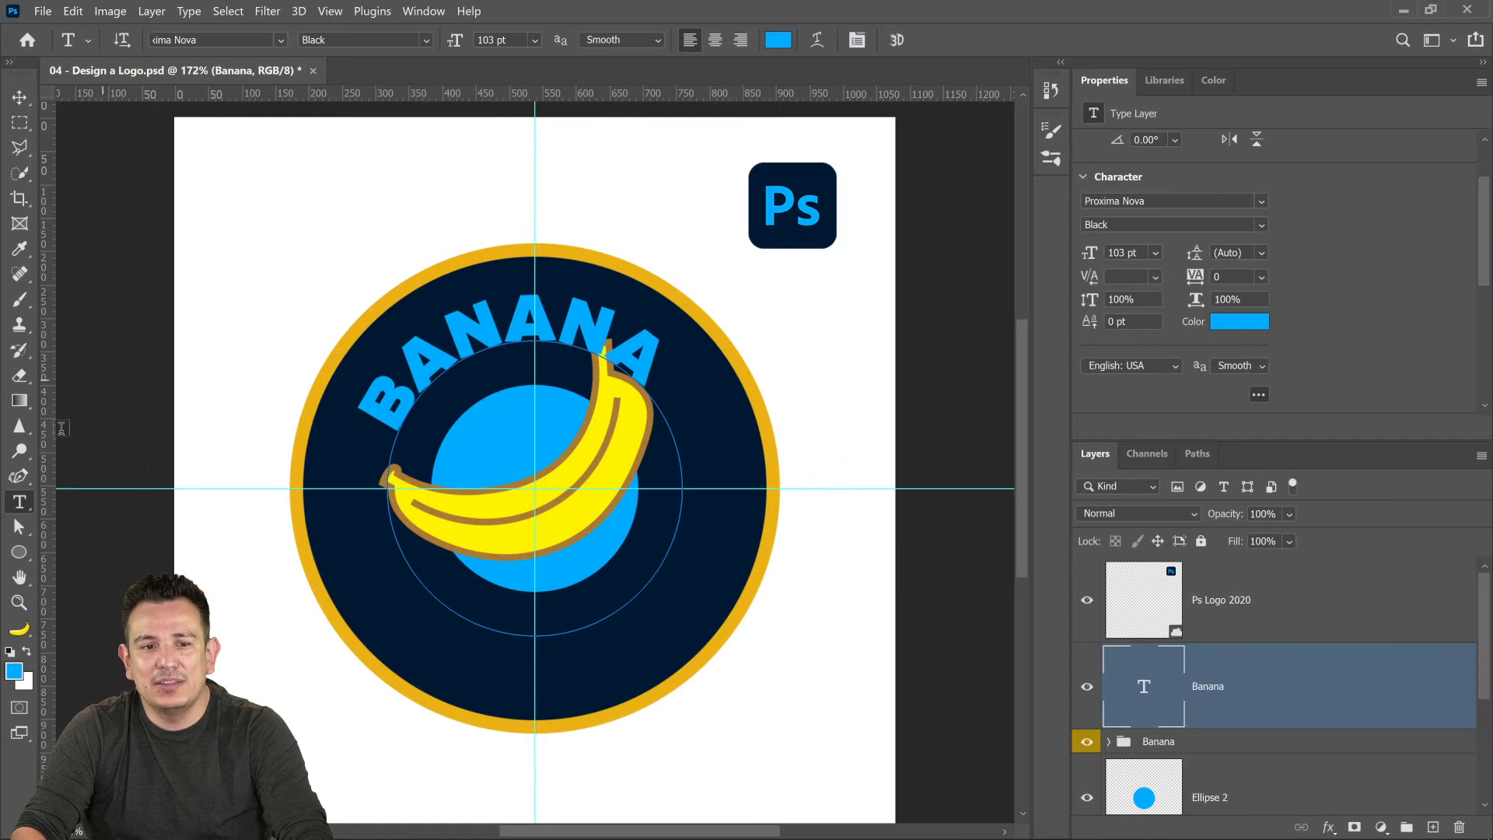
- With the Path Selection Tool, move the curved text's start point to the banana's left tip and its end point near the stem
left_click(20, 529)
right_click(20, 530)
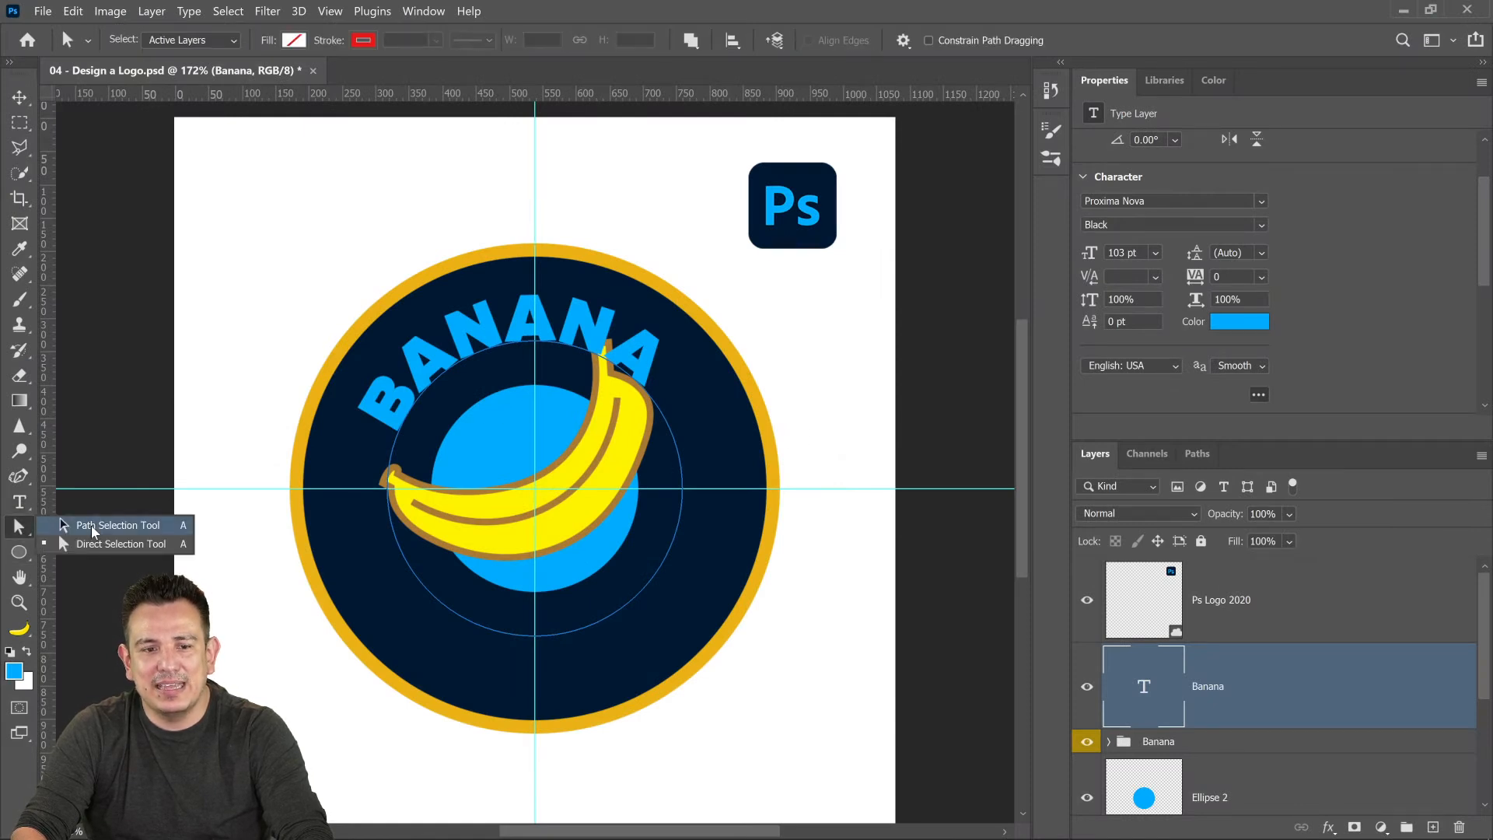
left_click(92, 527)
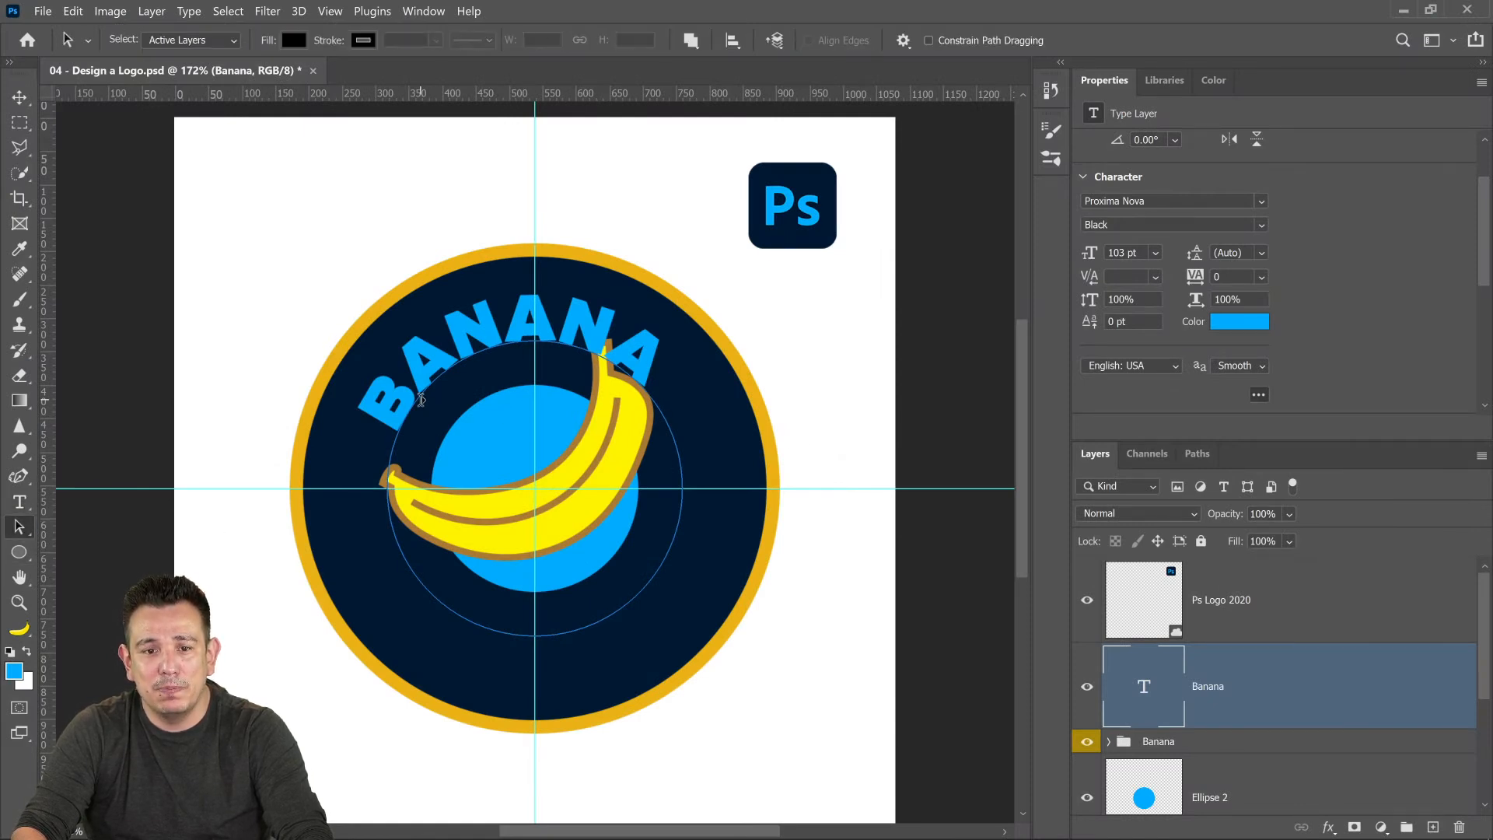
left_click_drag(421, 400, 413, 433)
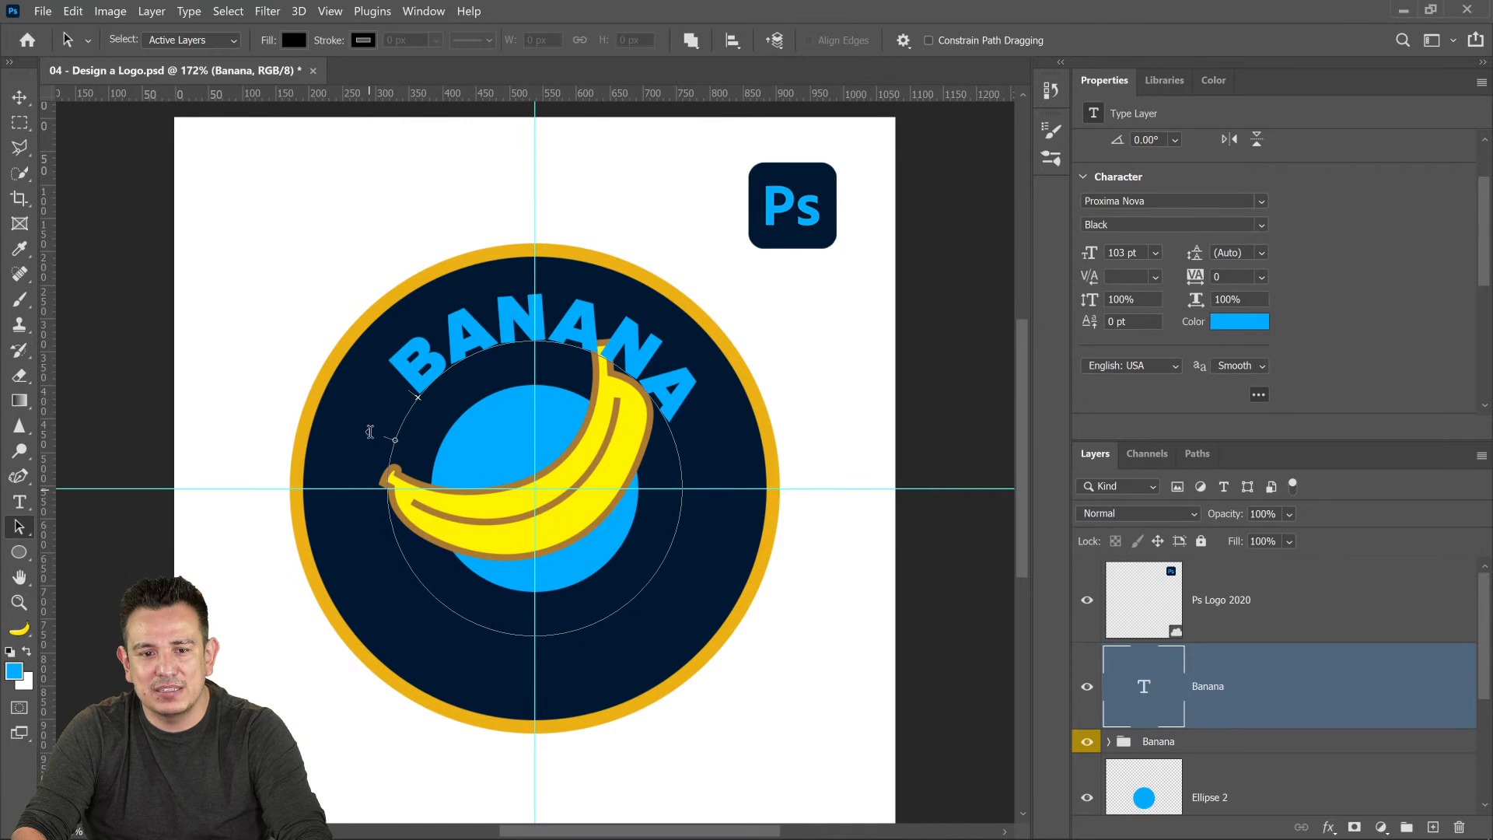
mouse_move(371, 432)
left_mouse_down()
mouse_move(361, 459)
mouse_move(599, 669)
mouse_move(724, 521)
mouse_move(717, 406)
mouse_move(690, 369)
mouse_move(680, 385)
left_mouse_up()
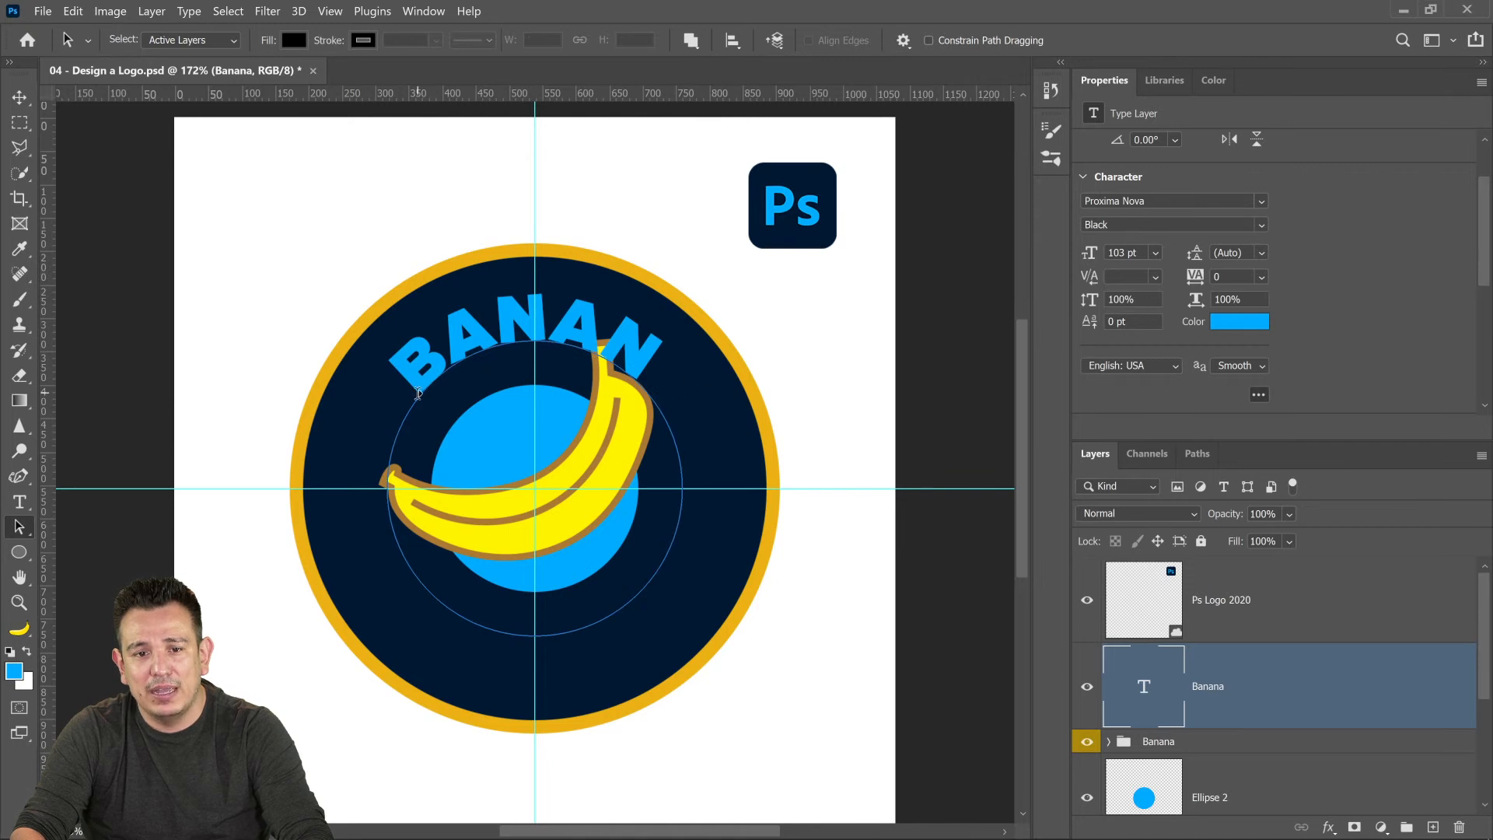
left_click_drag(416, 391, 374, 473)
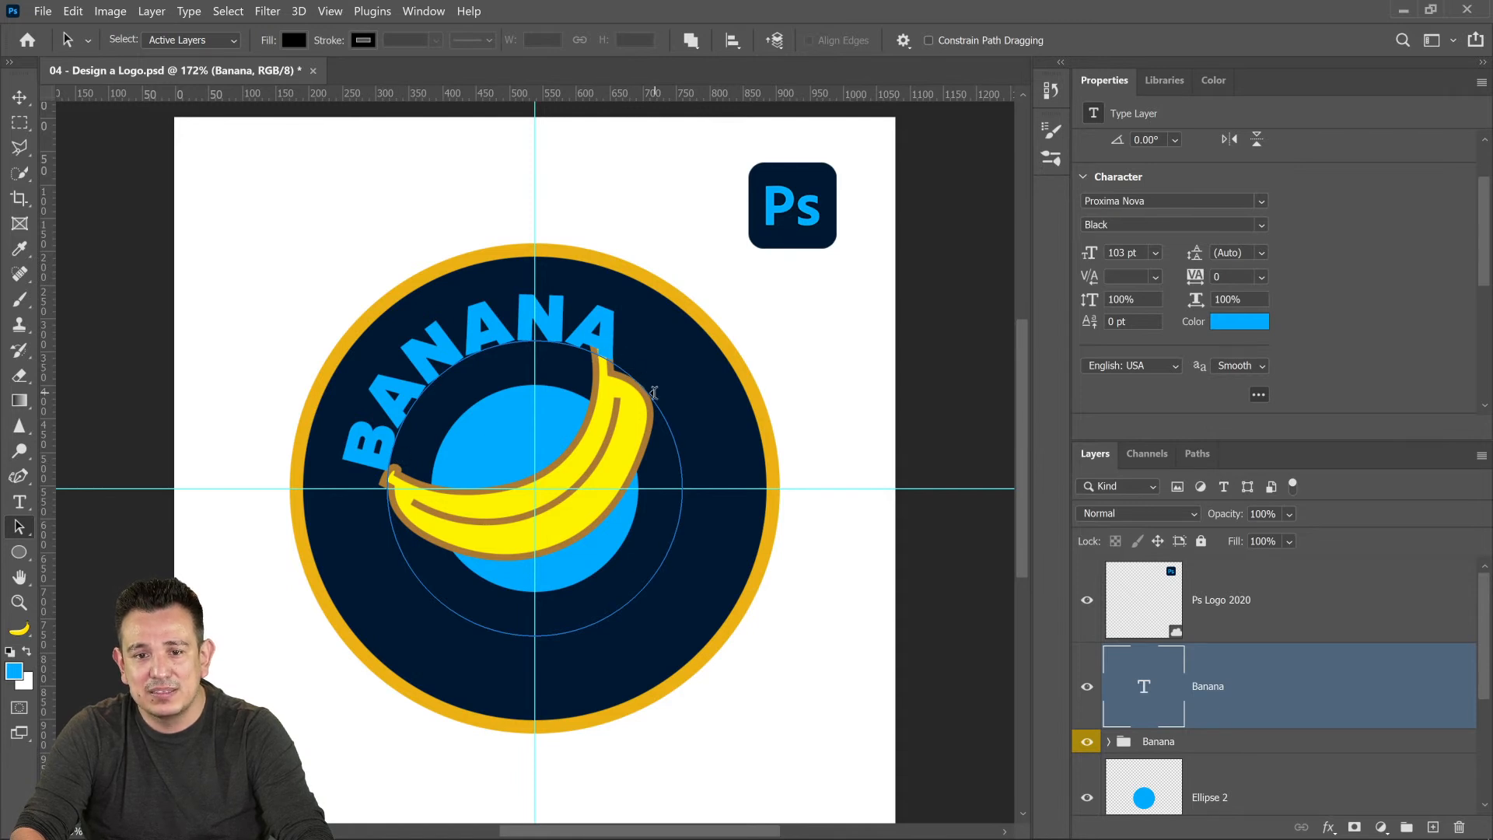
left_click_drag(606, 336, 632, 366)
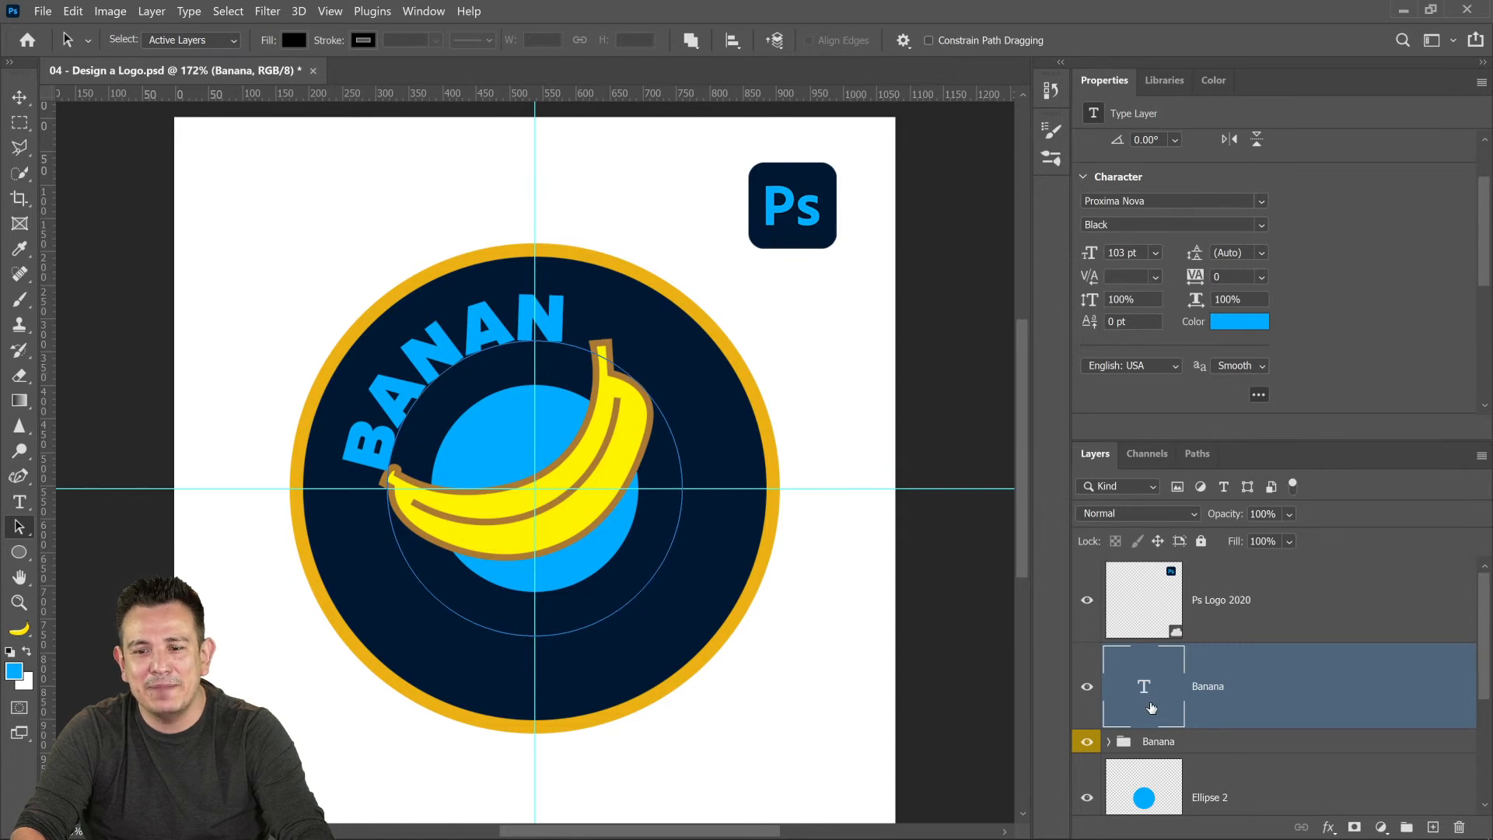
- Reduce the curved Banana text to 87 pt and center-align it between its endpoints on the path
double_click(1151, 707)
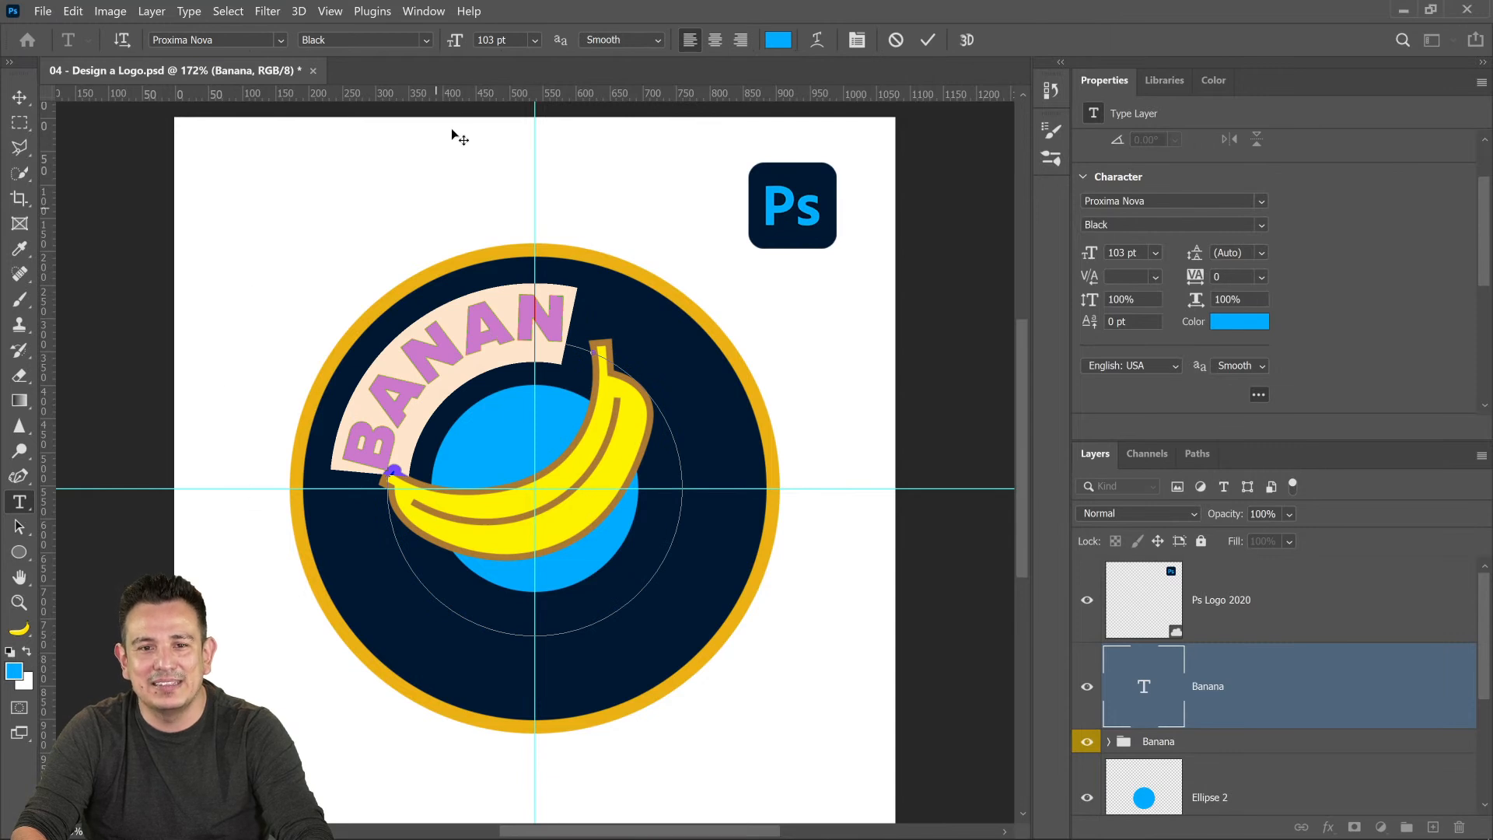
left_click_drag(457, 40, 449, 43)
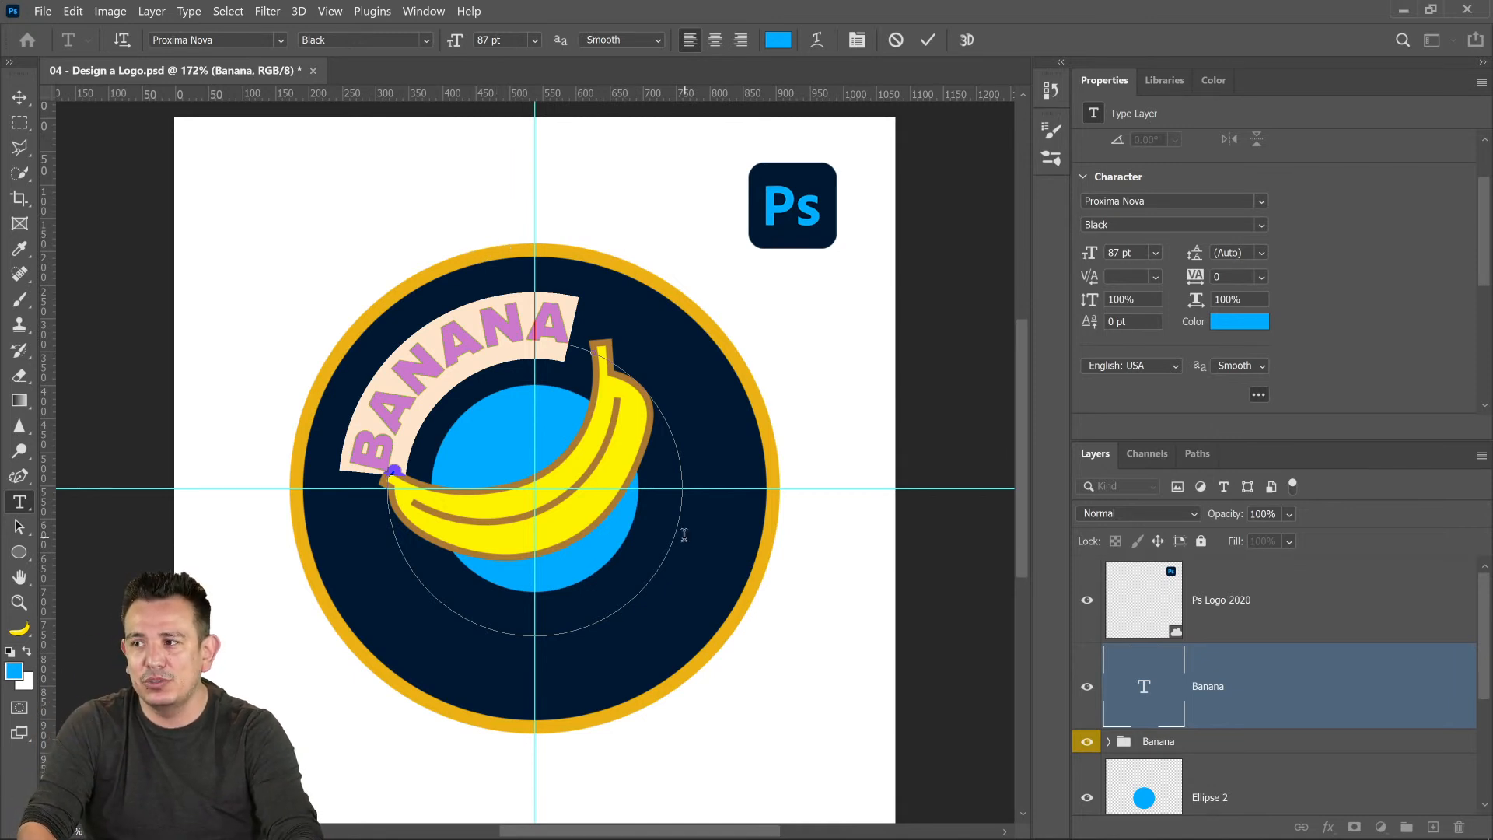
left_click(715, 43)
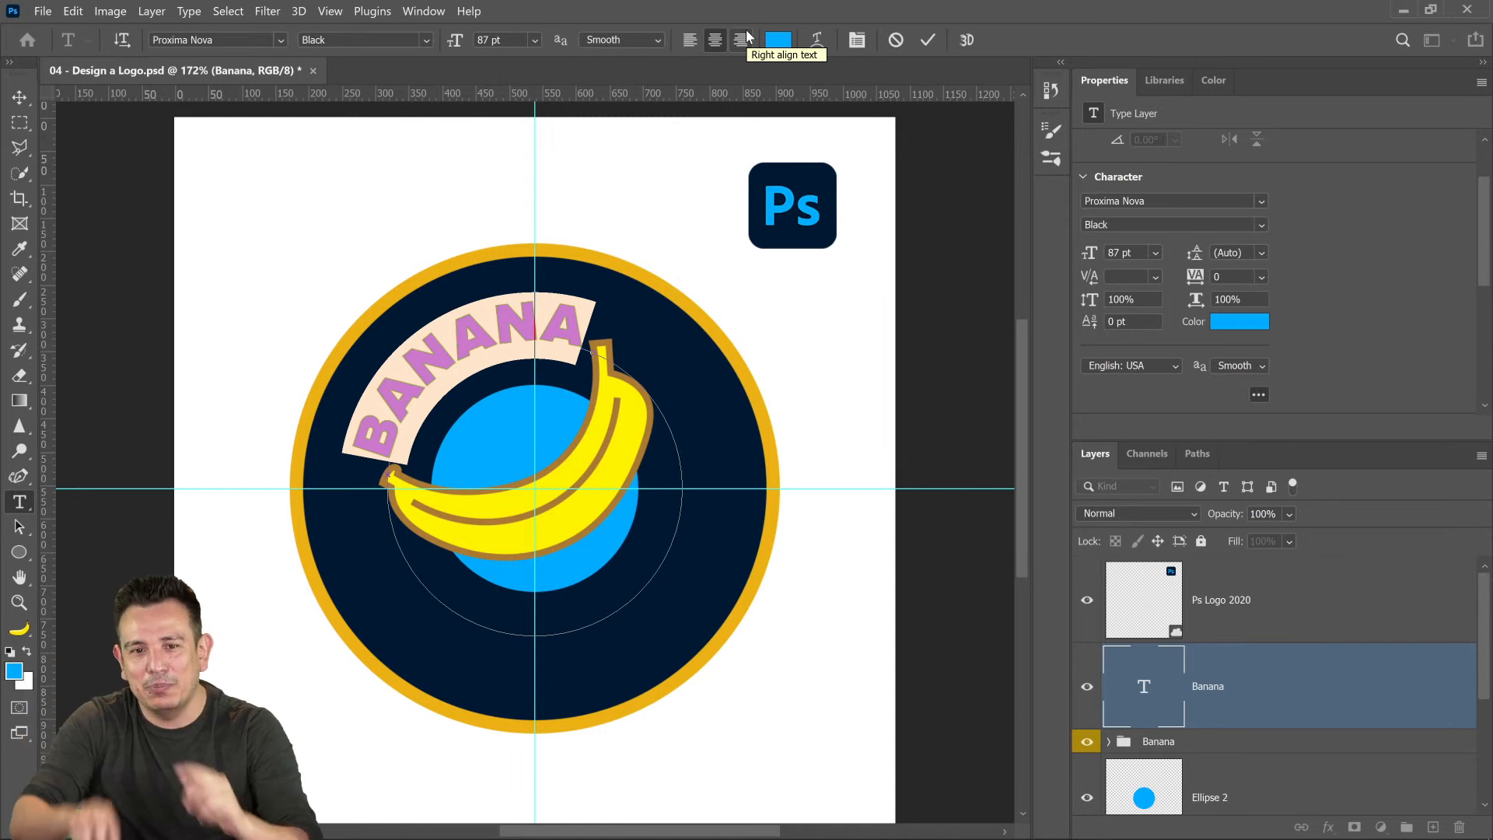
left_click(19, 97)
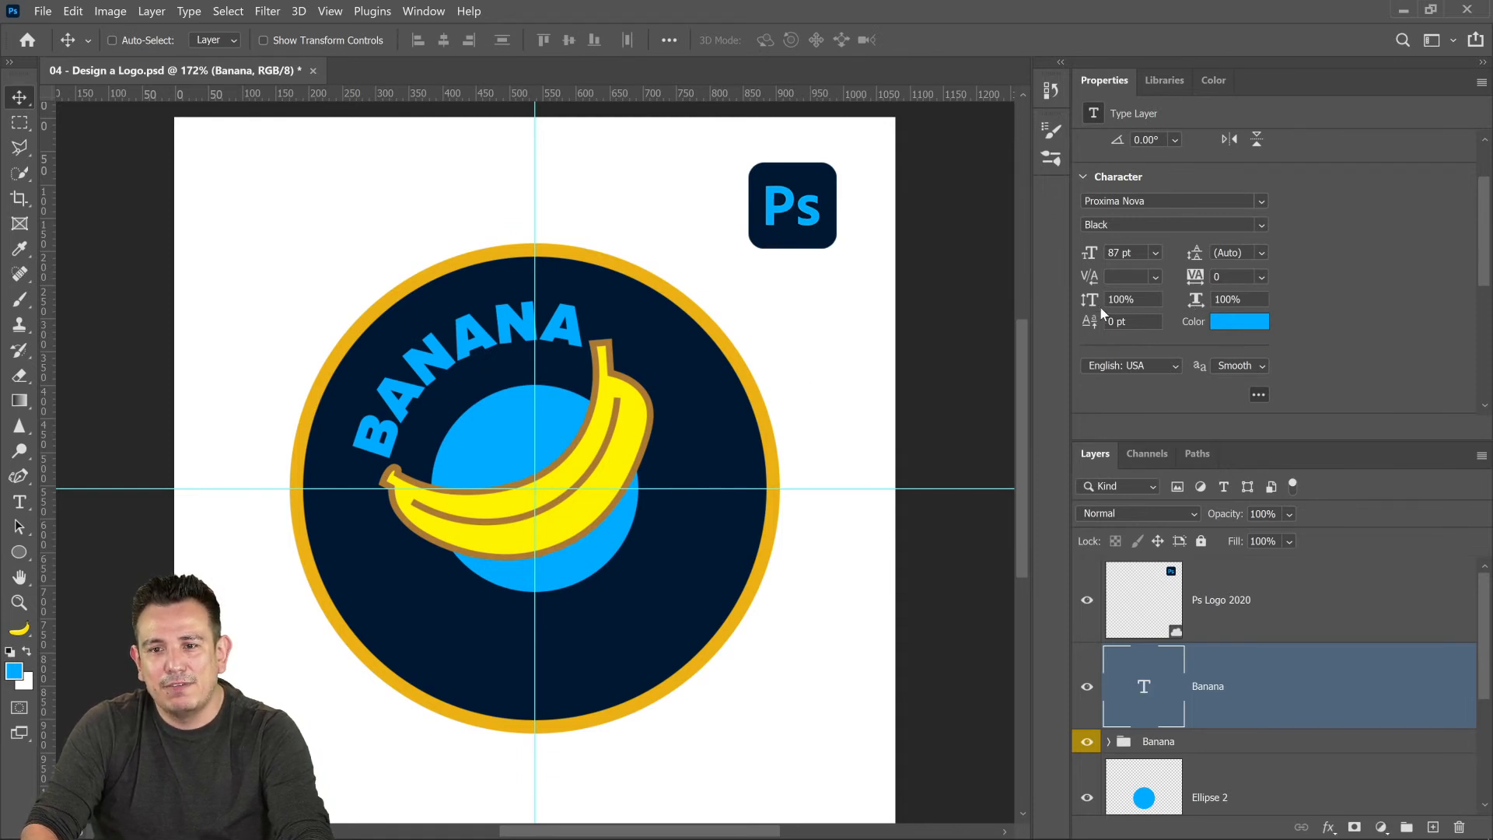
- Set the curved Banana text's size to 78 pt and its color to white (ffffff)
left_click_drag(1091, 256, 1086, 257)
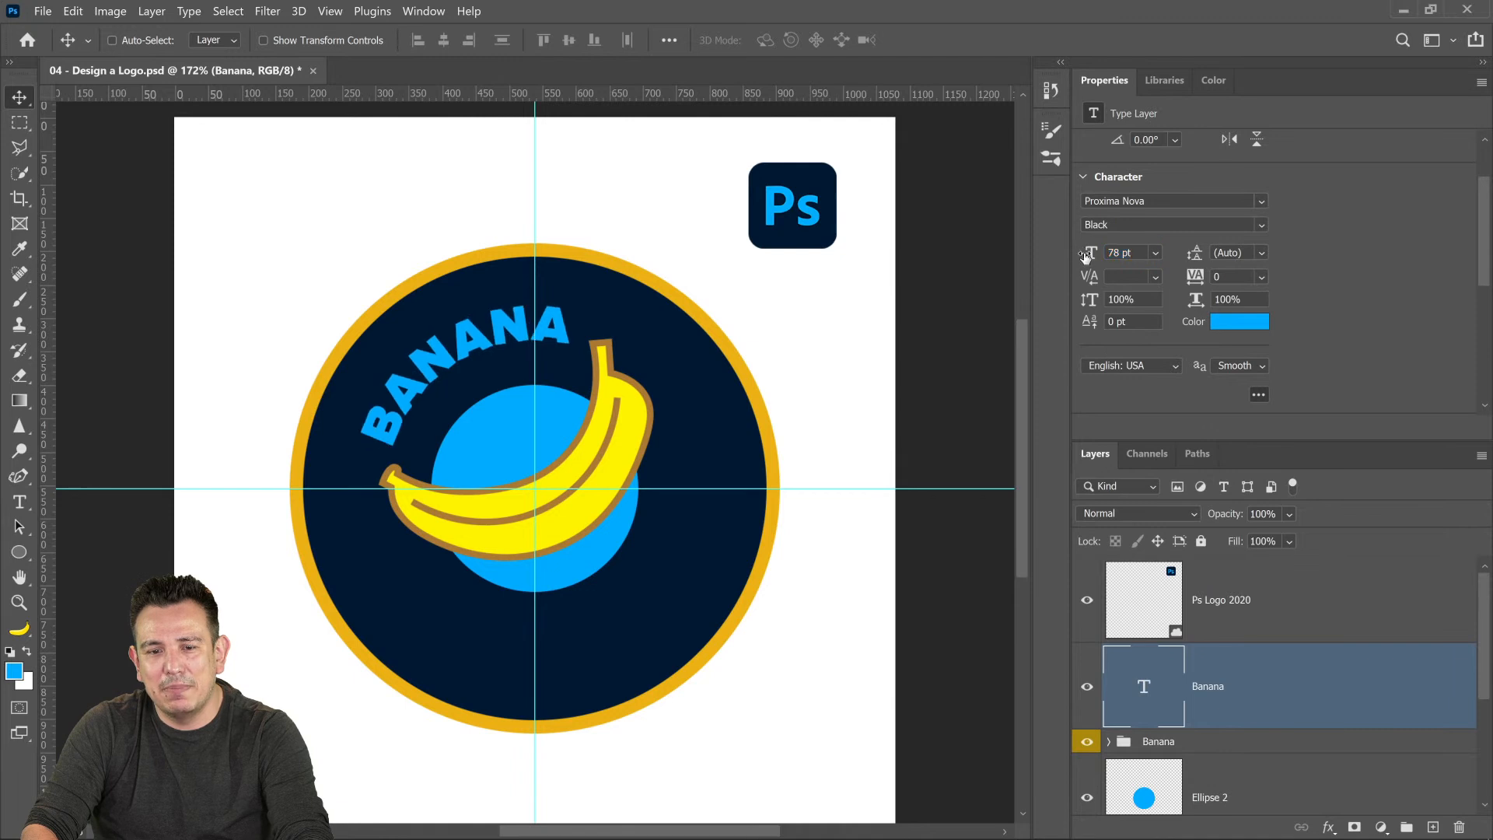
left_click(1239, 323)
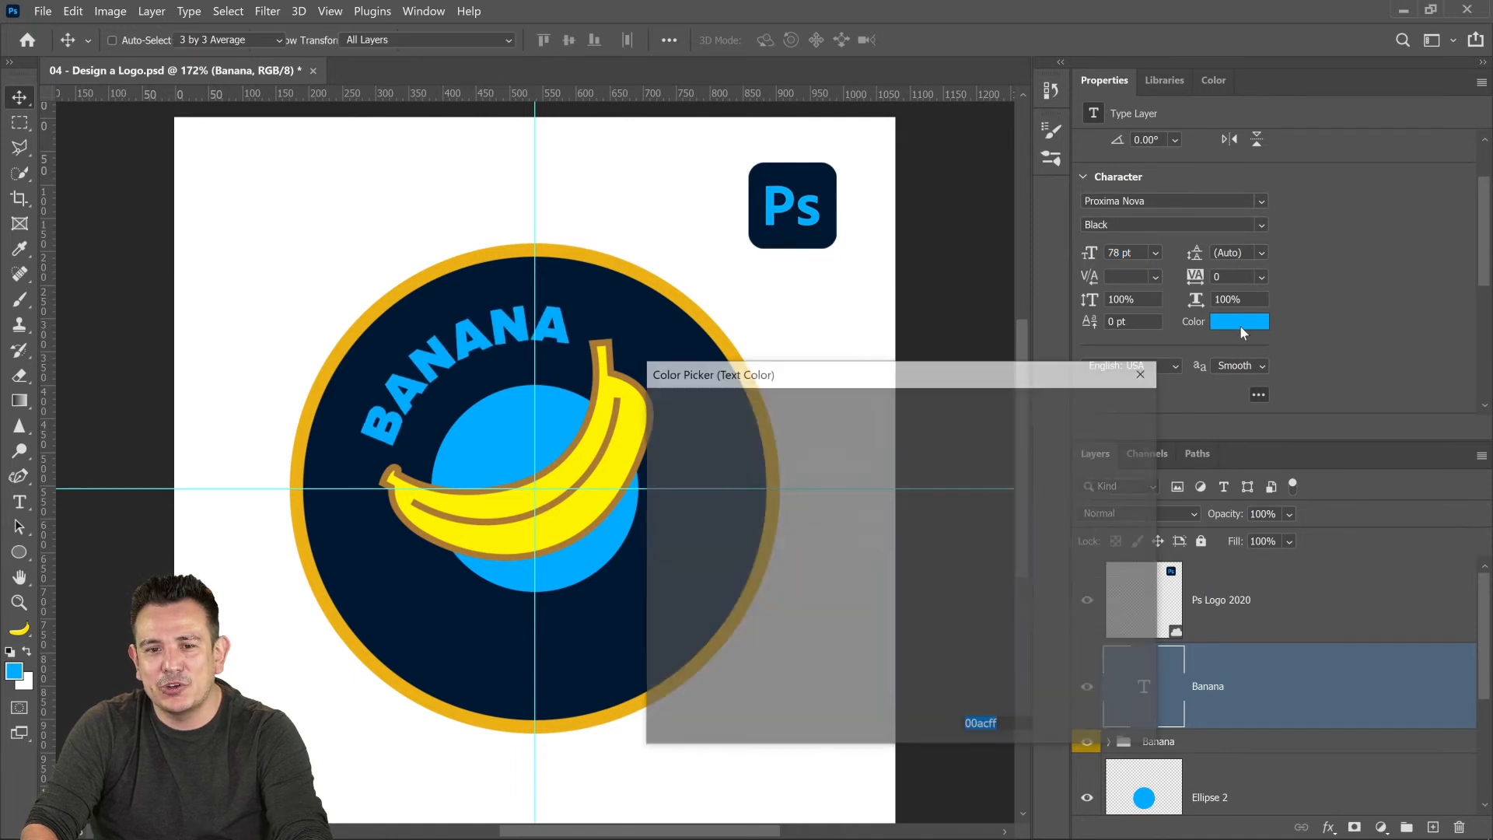
type("ffffff")
left_click(1096, 409)
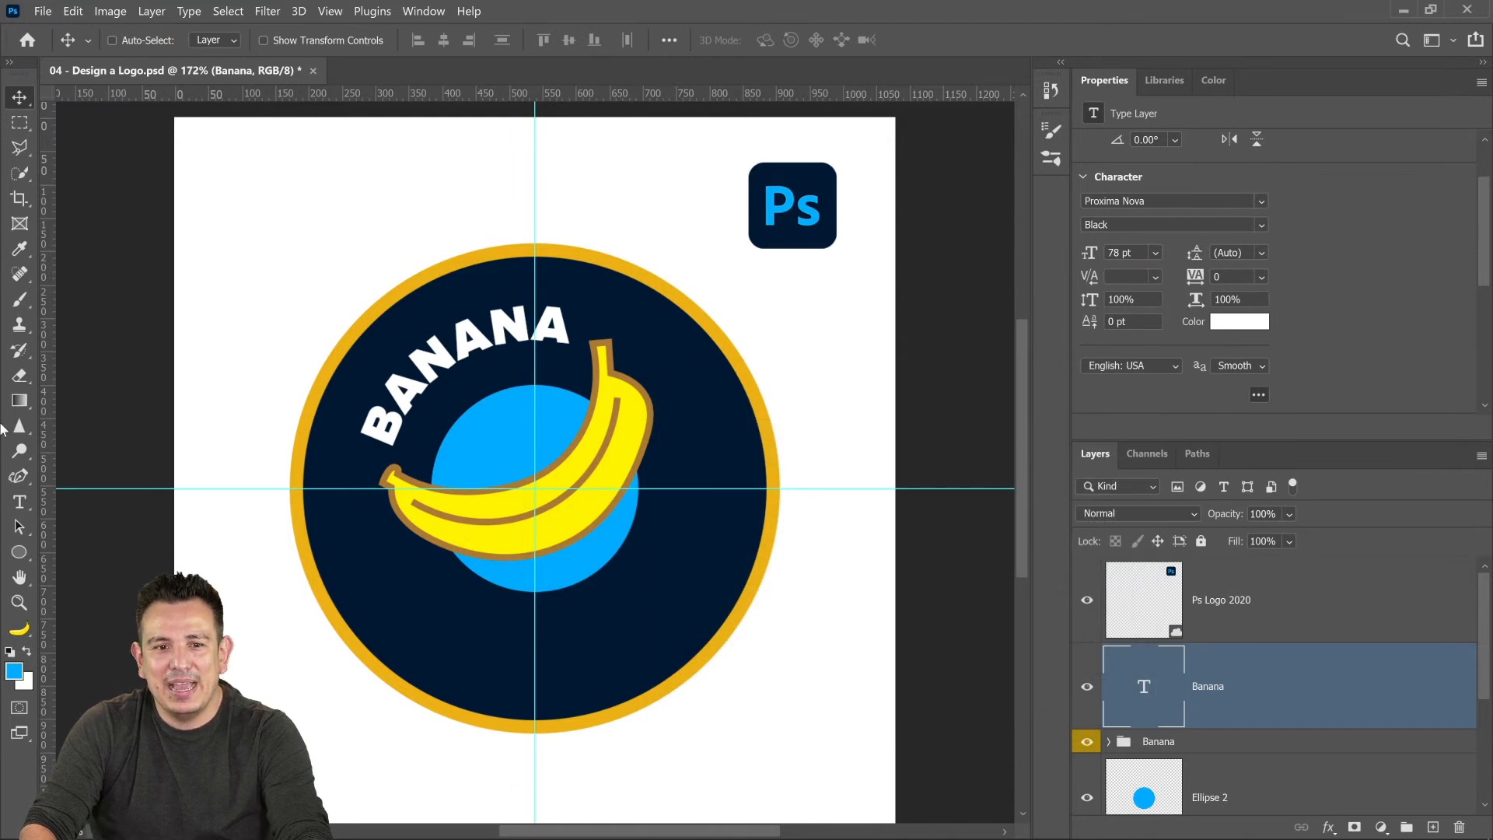
- Draw a rectangle about 686 by 202 px across the lower part of the badge with the Rectangle Tool in Shape mode
left_click(19, 554)
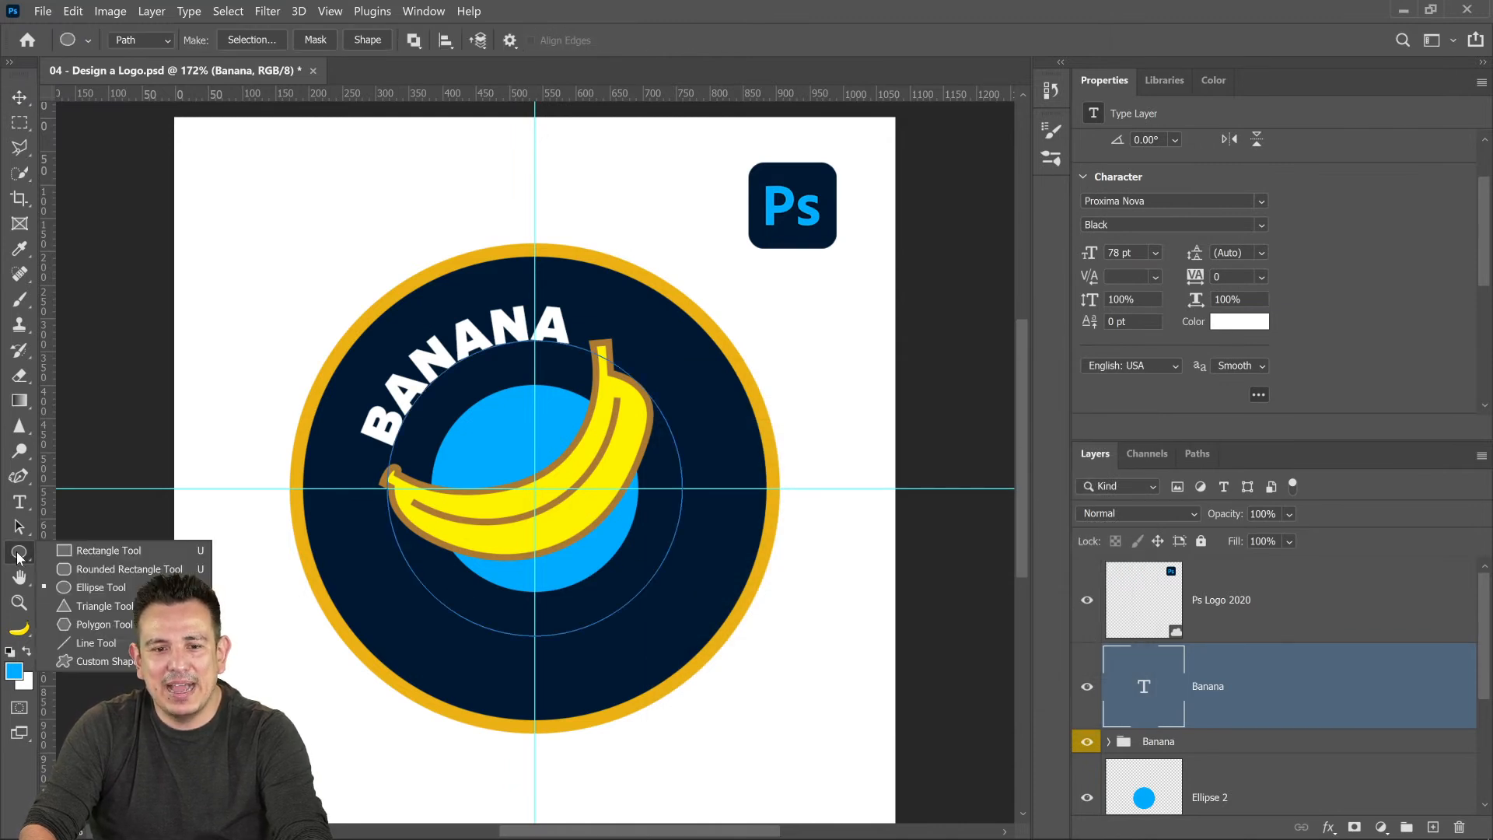
left_click(91, 556)
left_click_drag(353, 590, 756, 730)
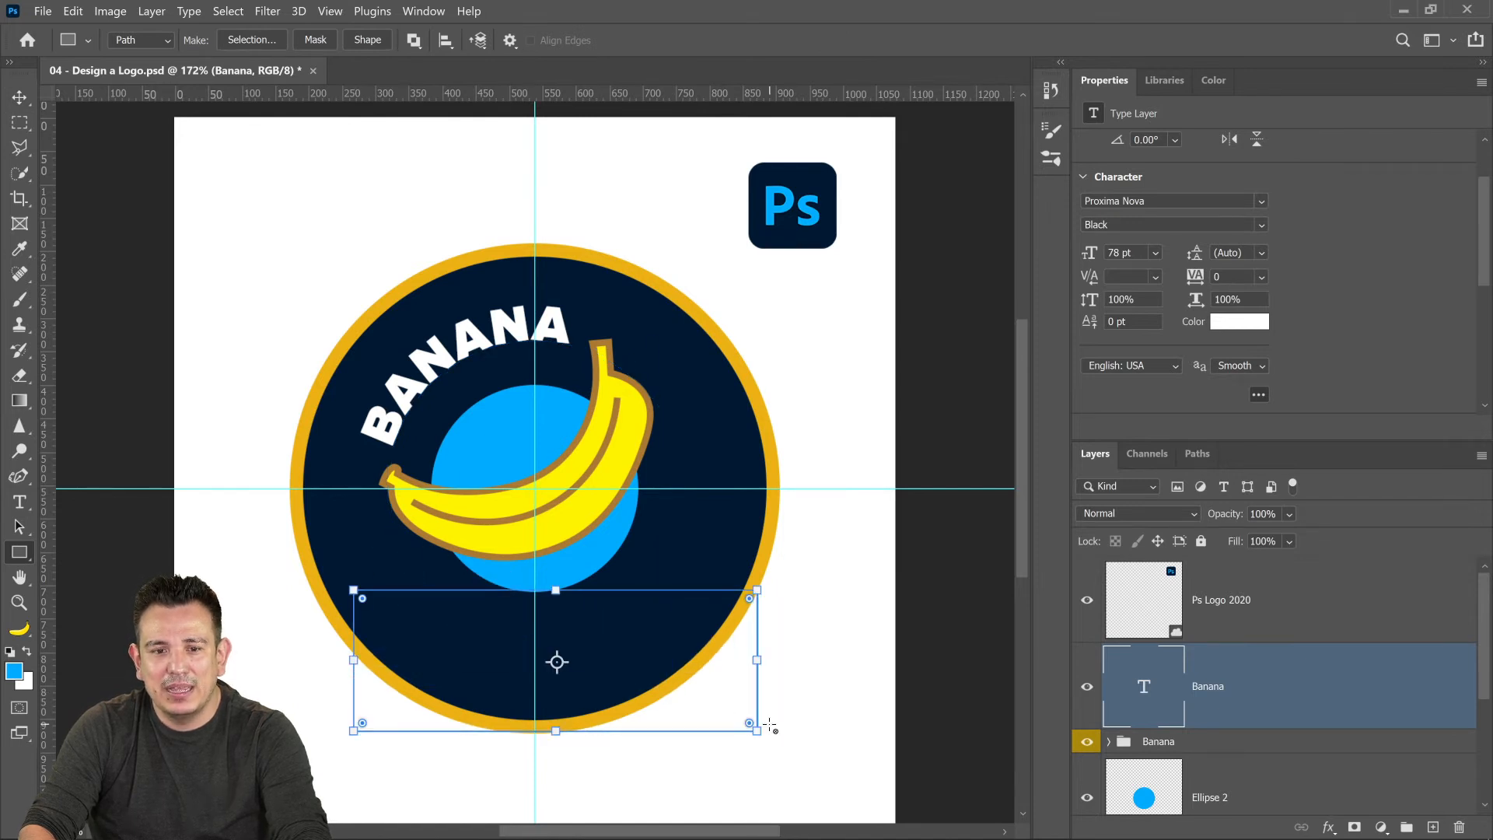
key("ctrl+z")
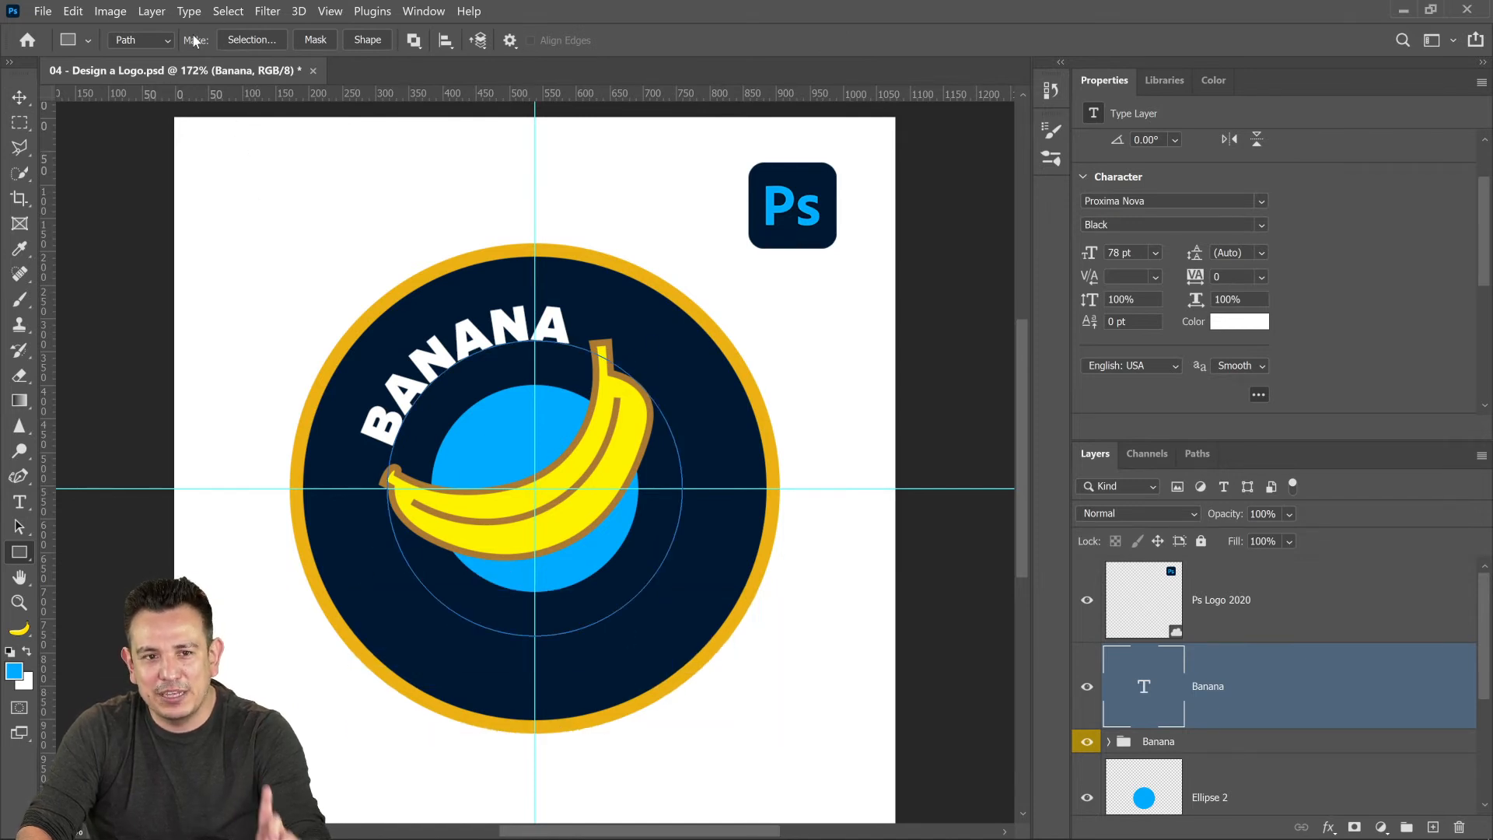
left_click(140, 40)
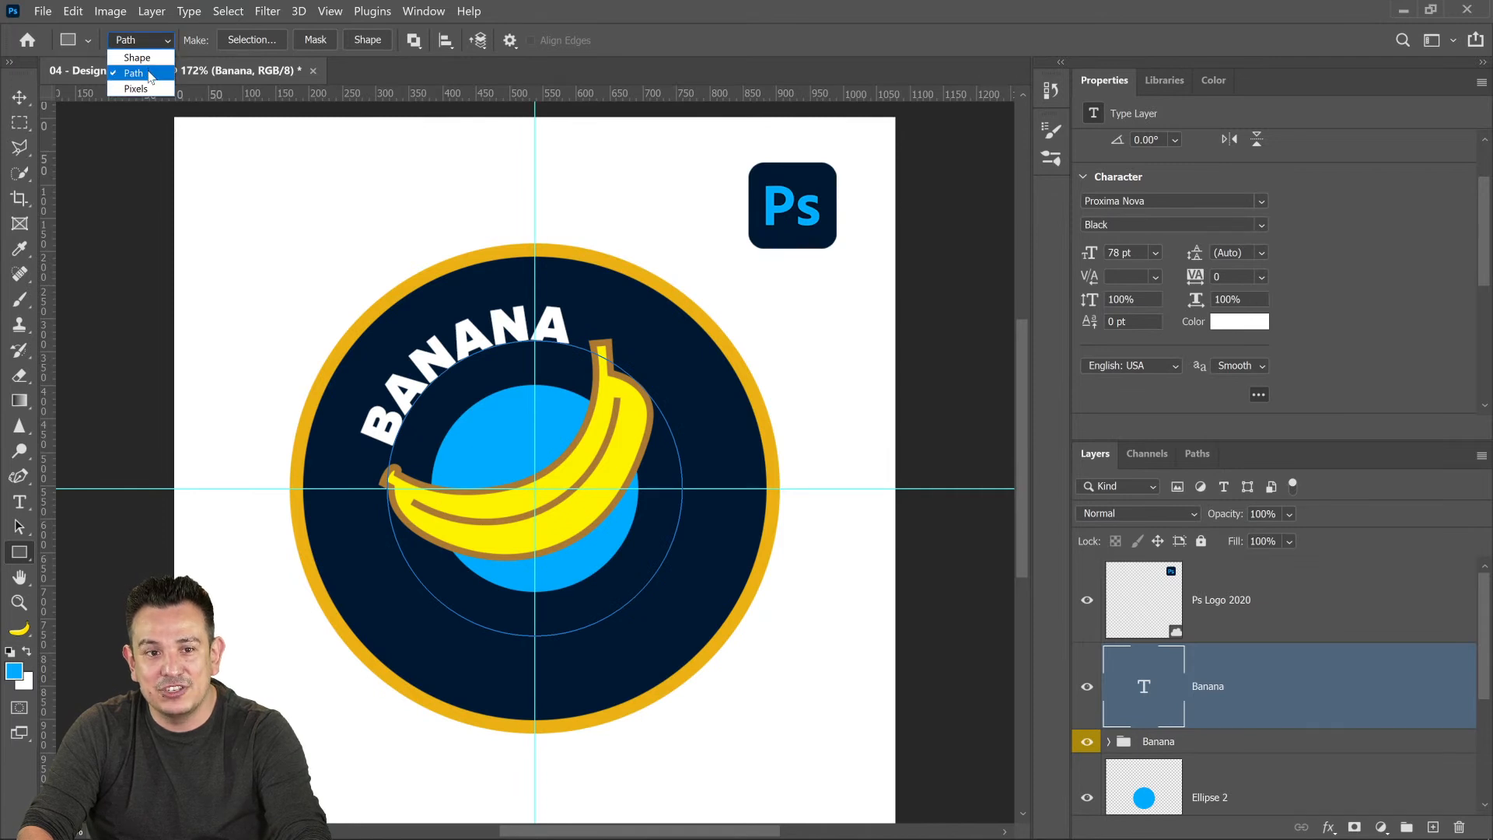
left_click(137, 57)
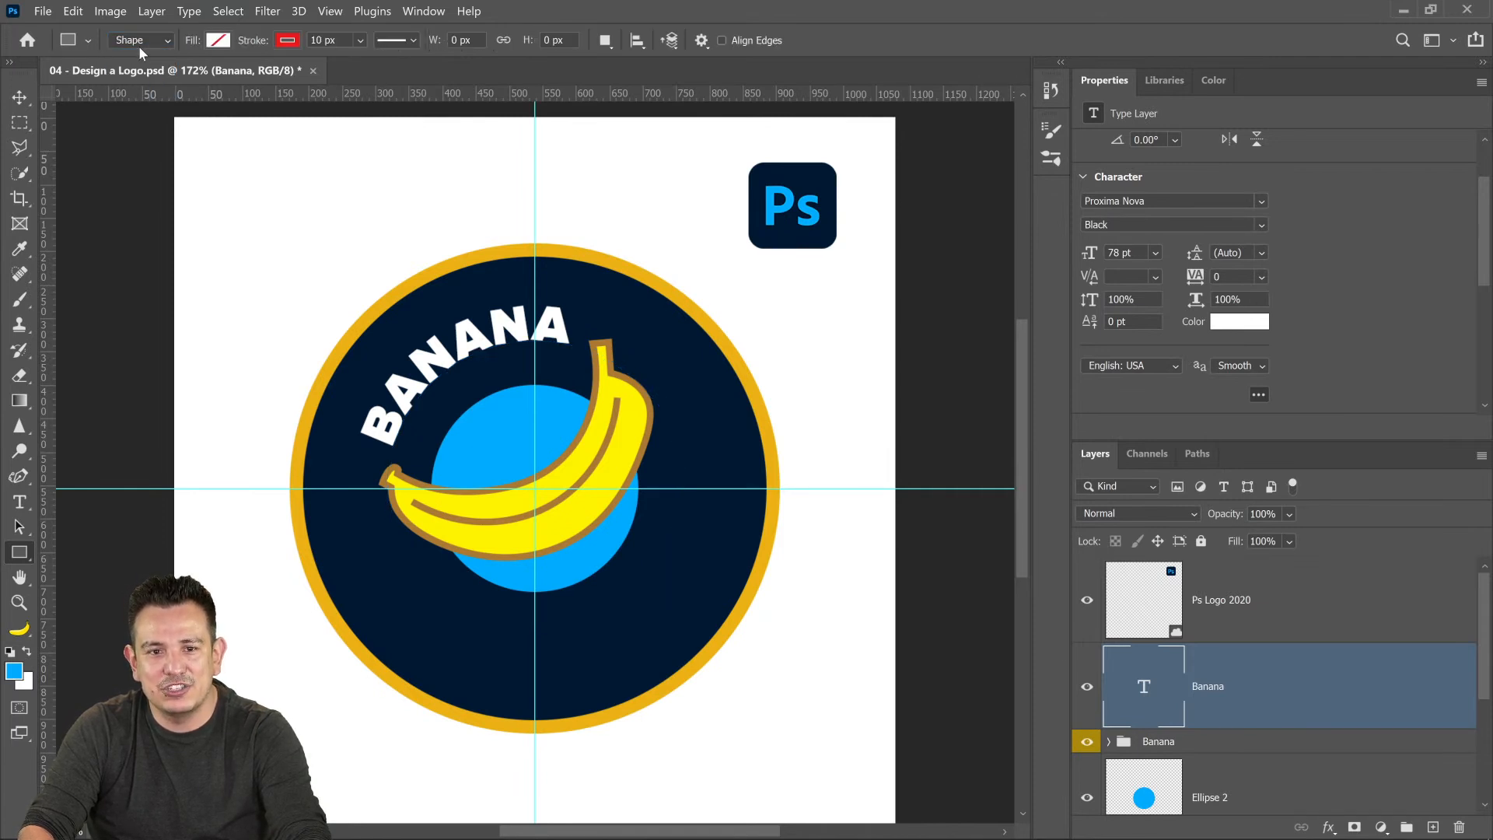
left_click_drag(285, 567, 742, 700)
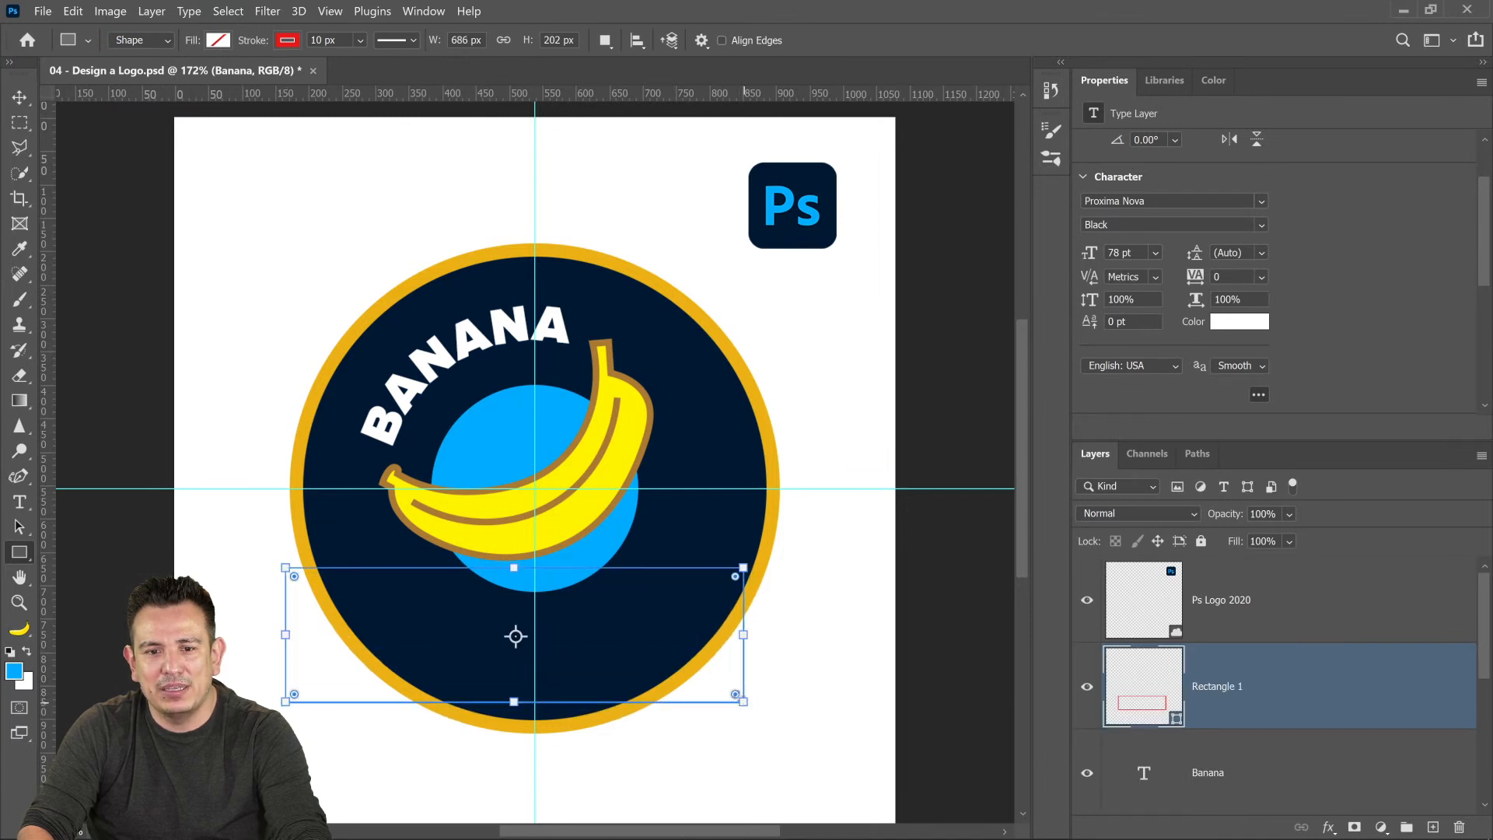
- Set the rectangle's stroke color to the recently used dark navy
left_click(287, 41)
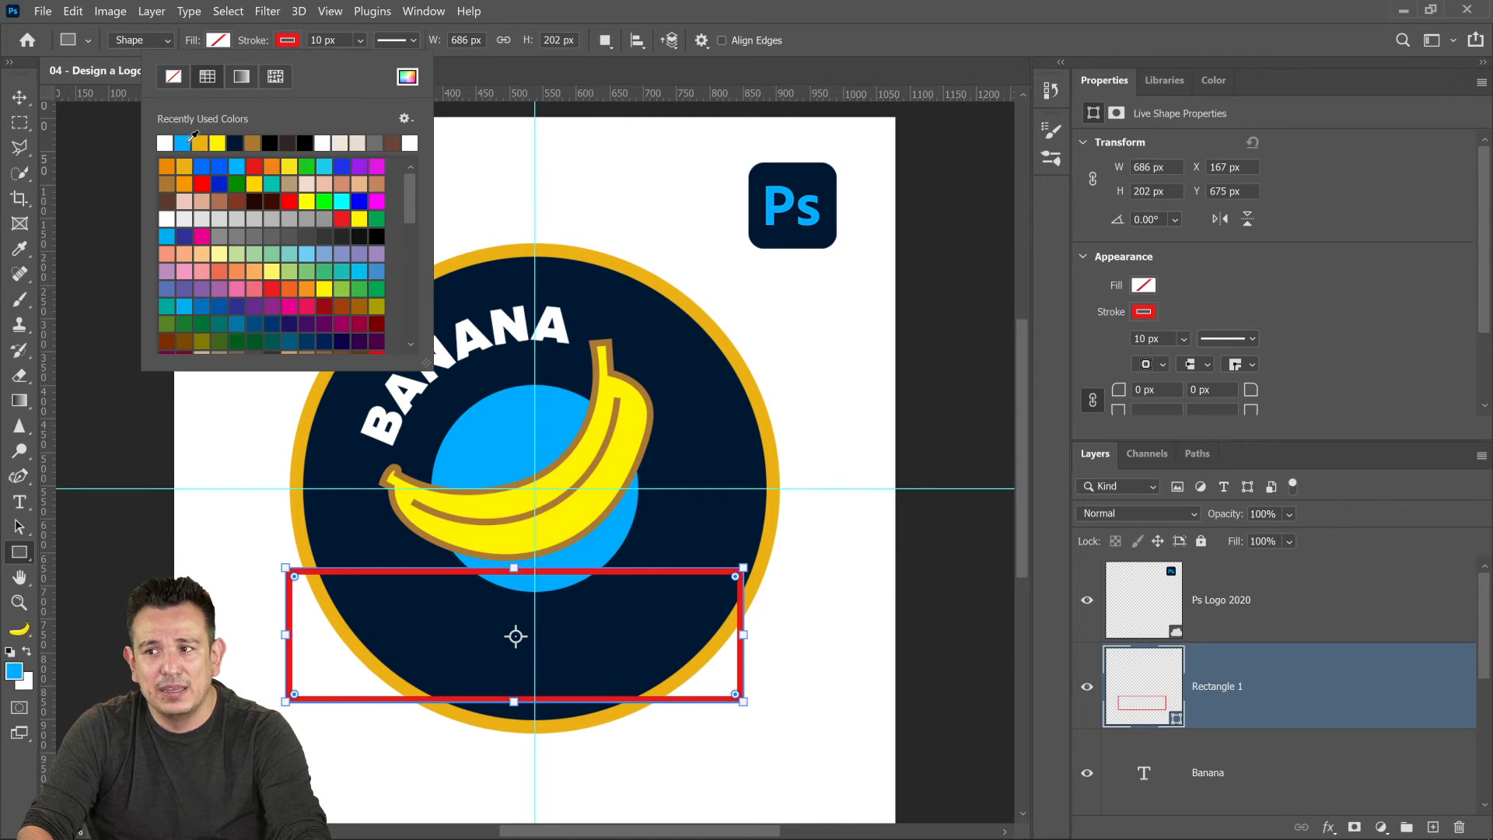
left_click(238, 143)
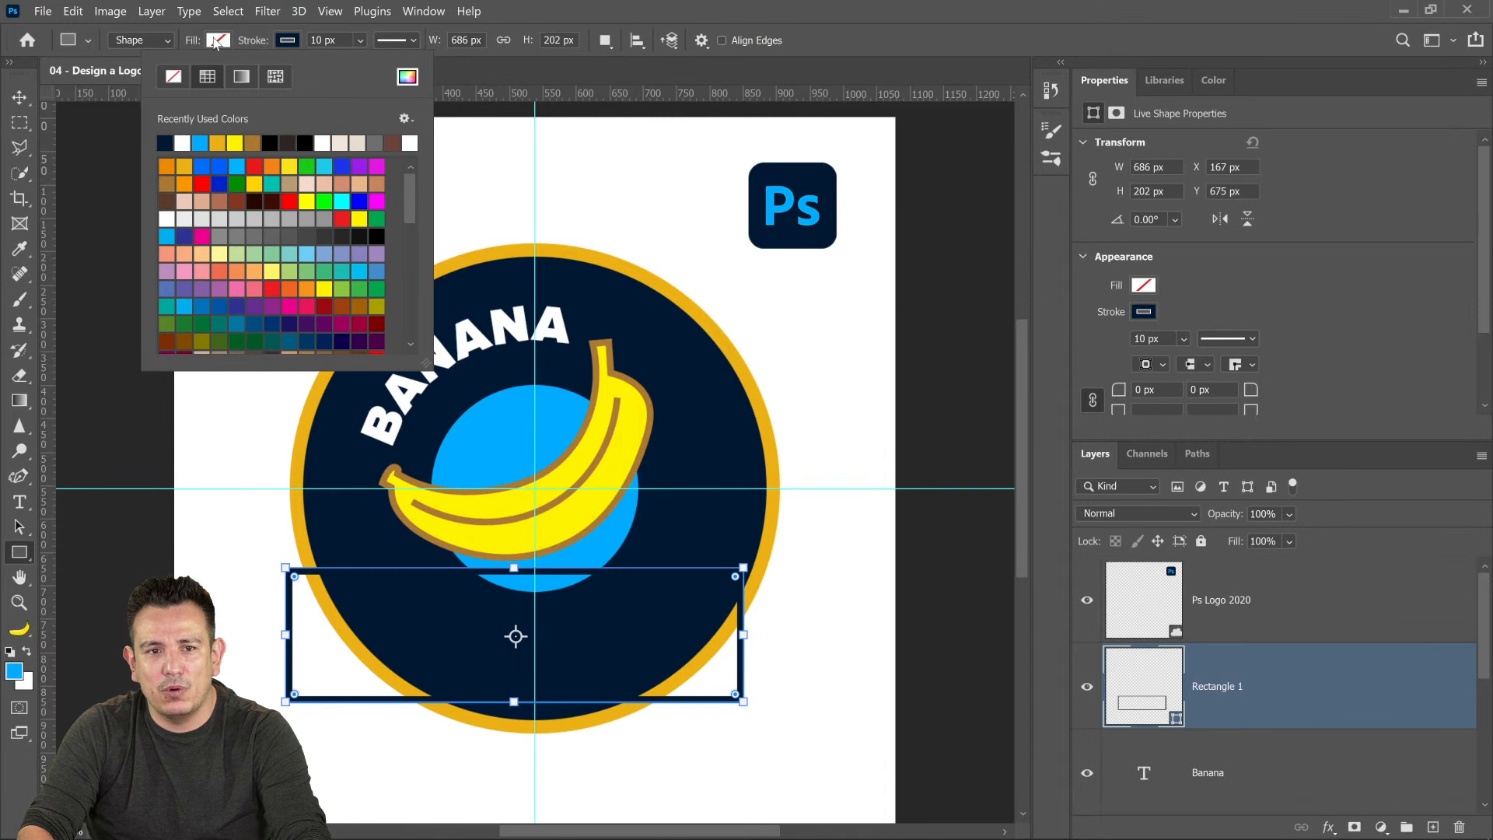
- Set the banner rectangle's fill to the recently used dark navy and its stroke to the recently used golden yellow
left_click(216, 41)
left_click(98, 143)
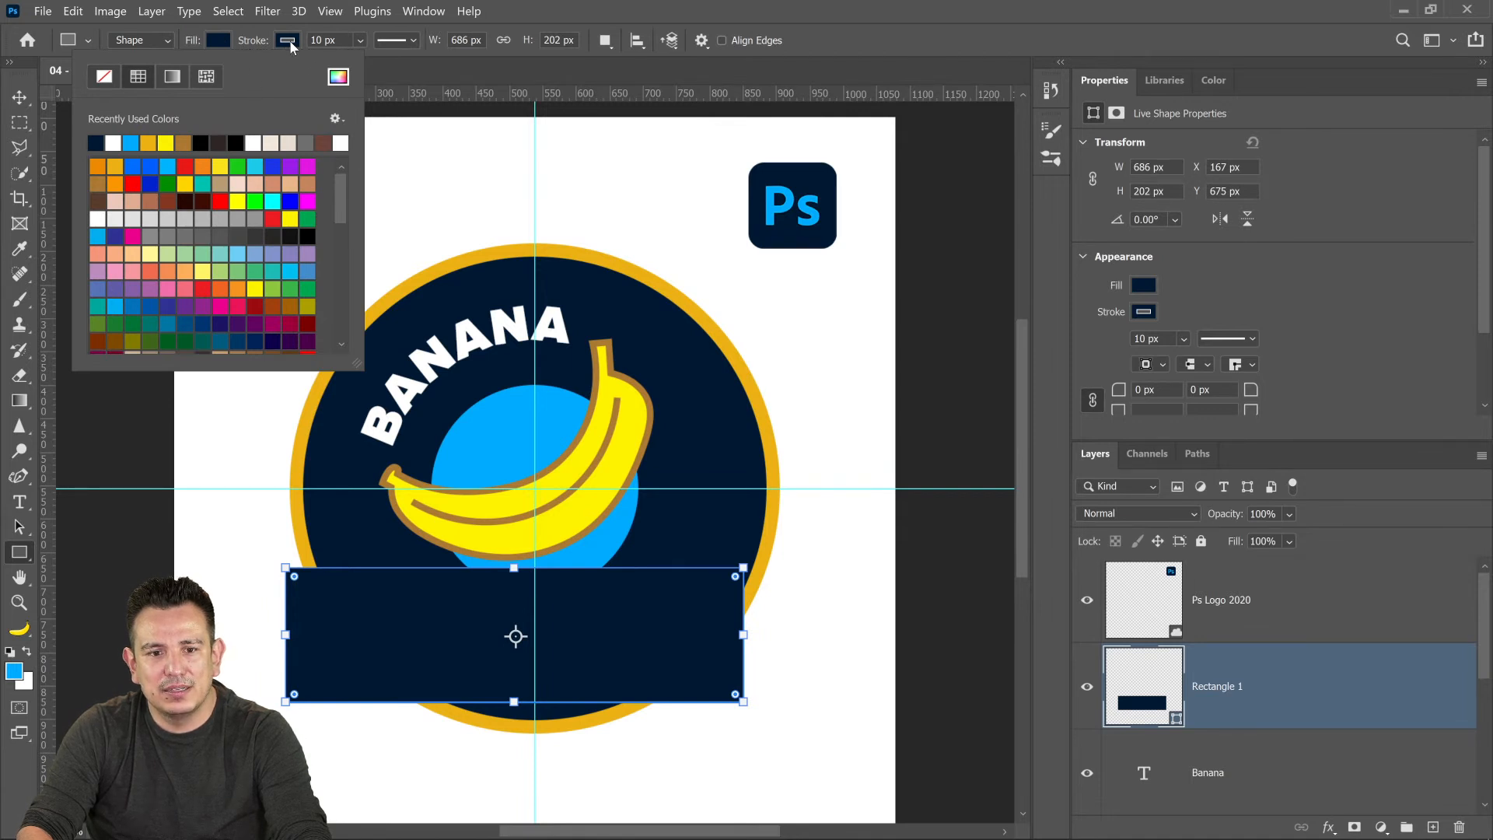
left_click(149, 142)
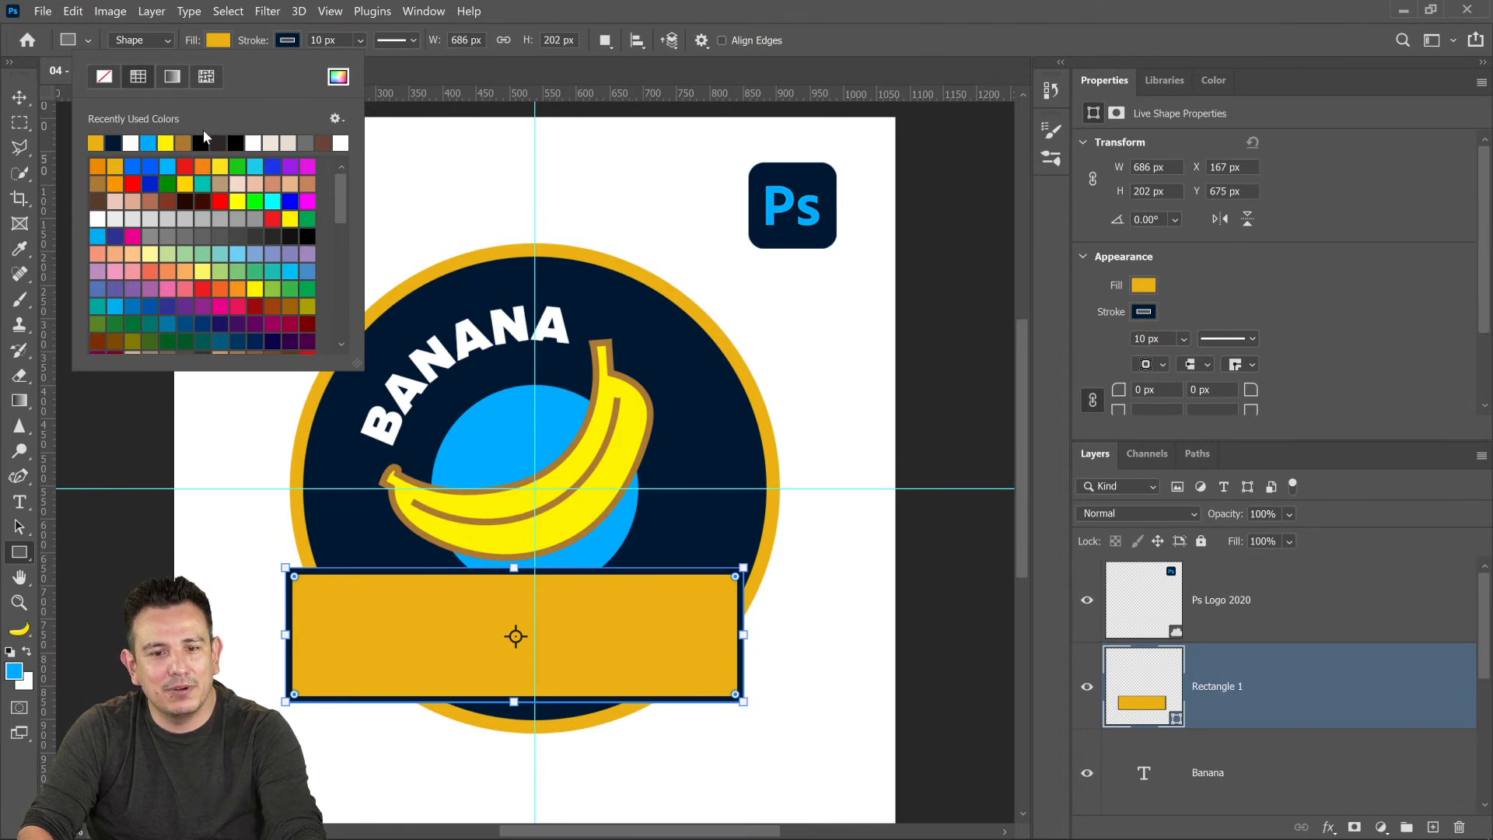
left_click(113, 141)
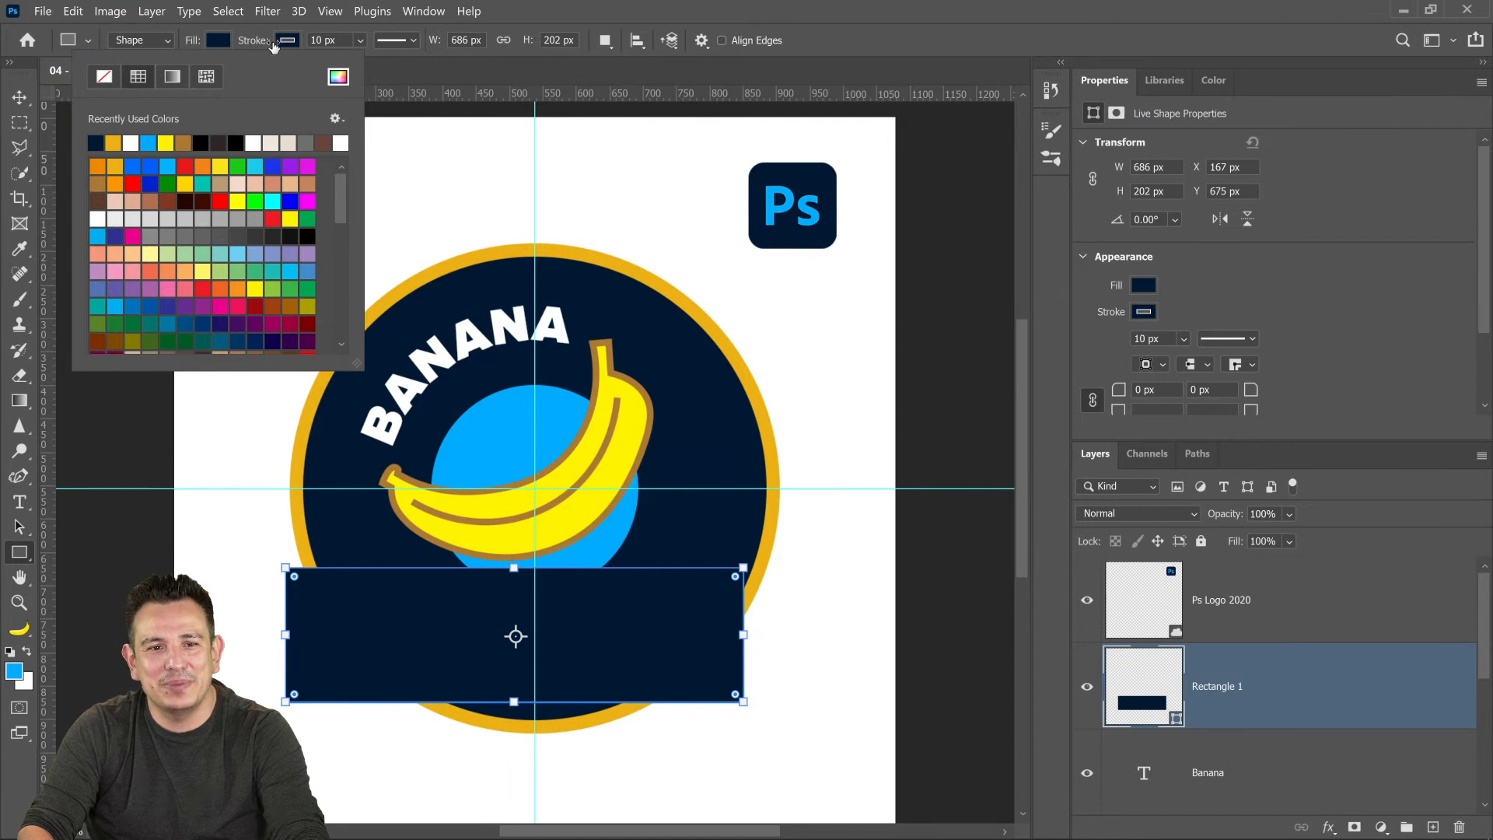
left_click(283, 42)
left_click(189, 140)
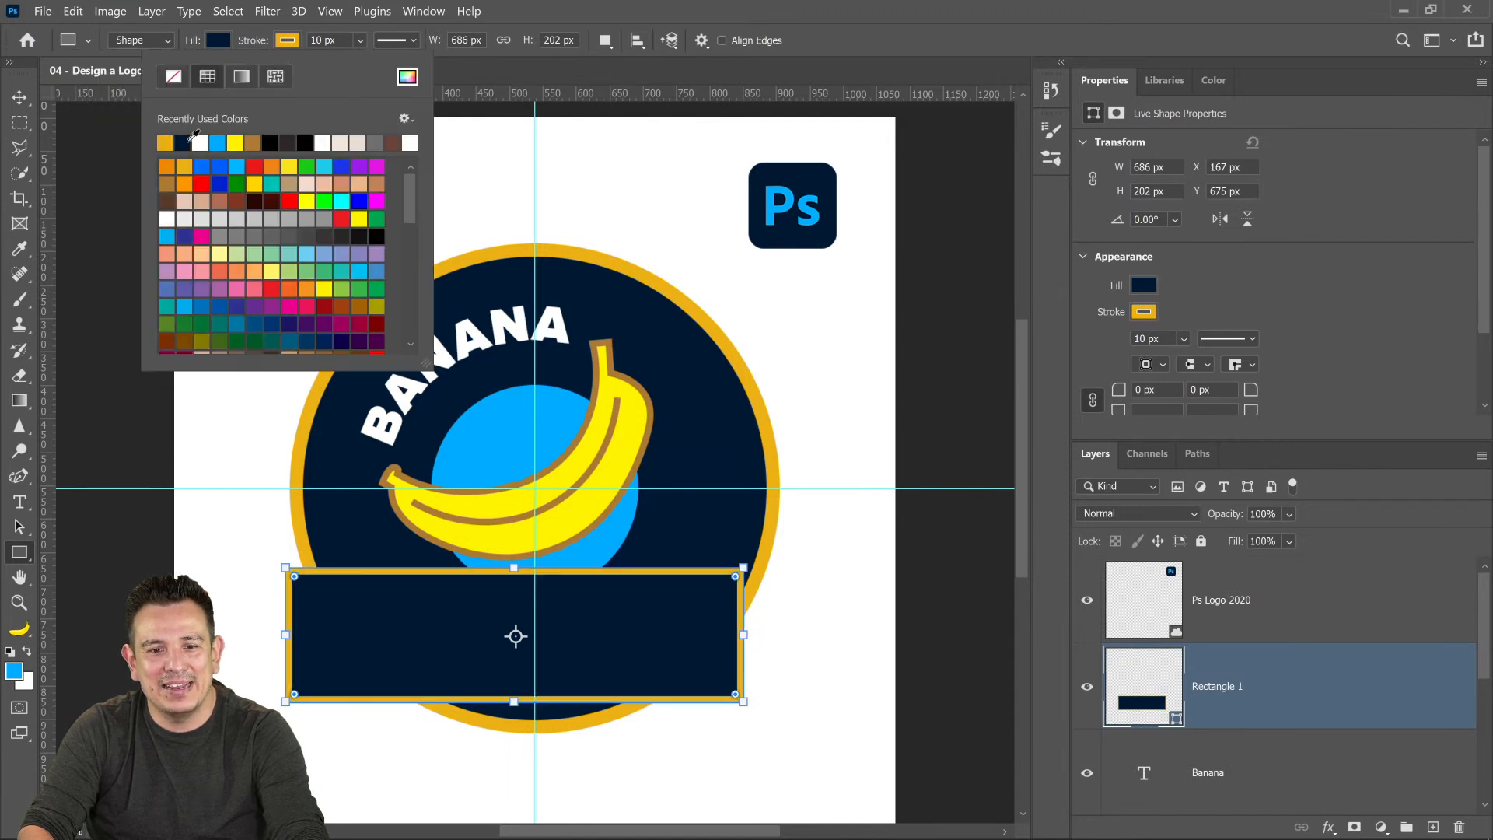
left_click(1258, 627)
left_click(1259, 633)
left_click(1262, 703)
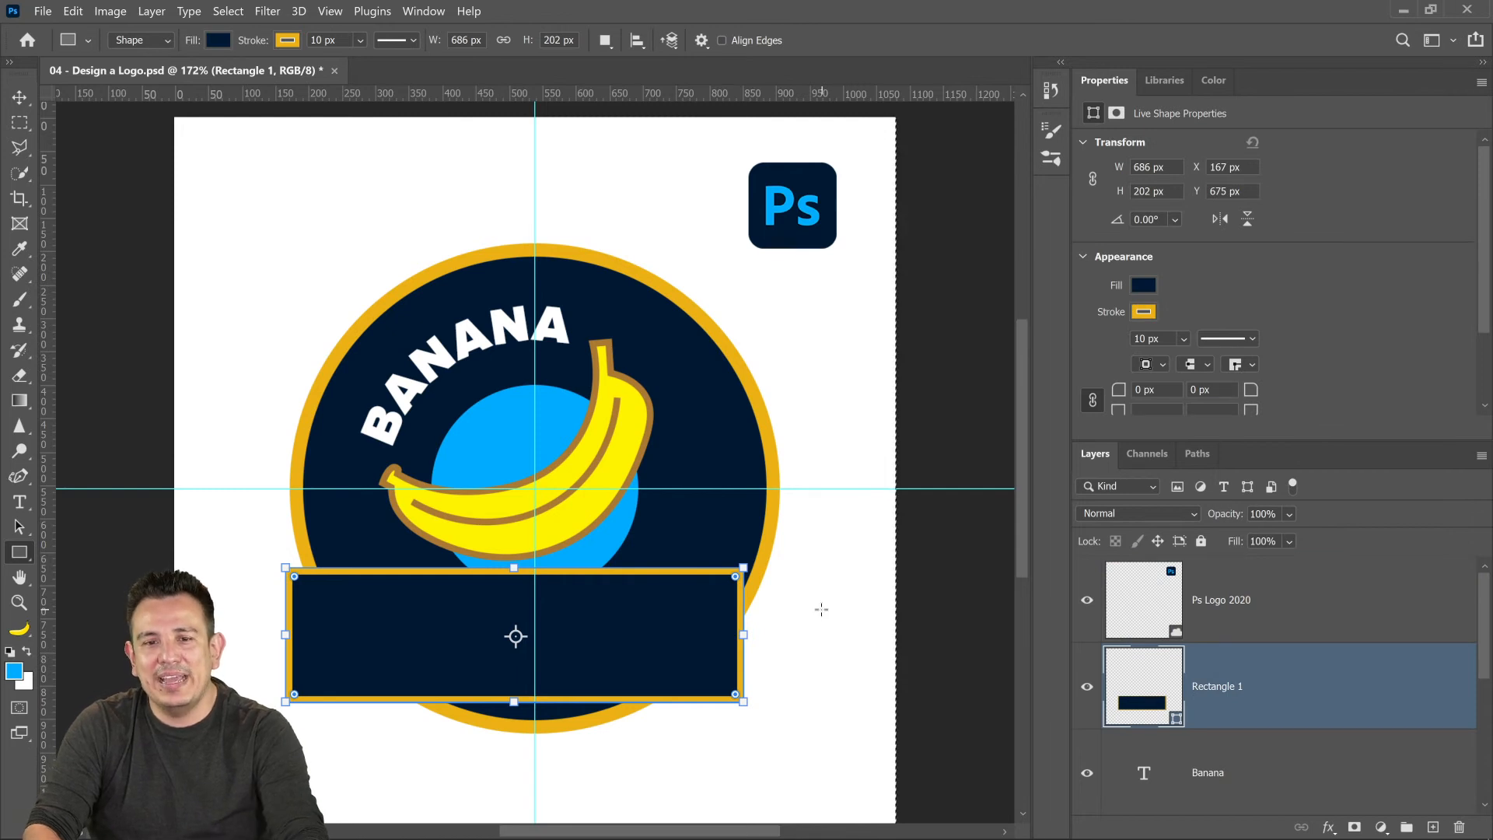
- Align the banner rectangle to the horizontal center of the whole canvas, and clear the selection
left_click(19, 96)
key("ctrl")
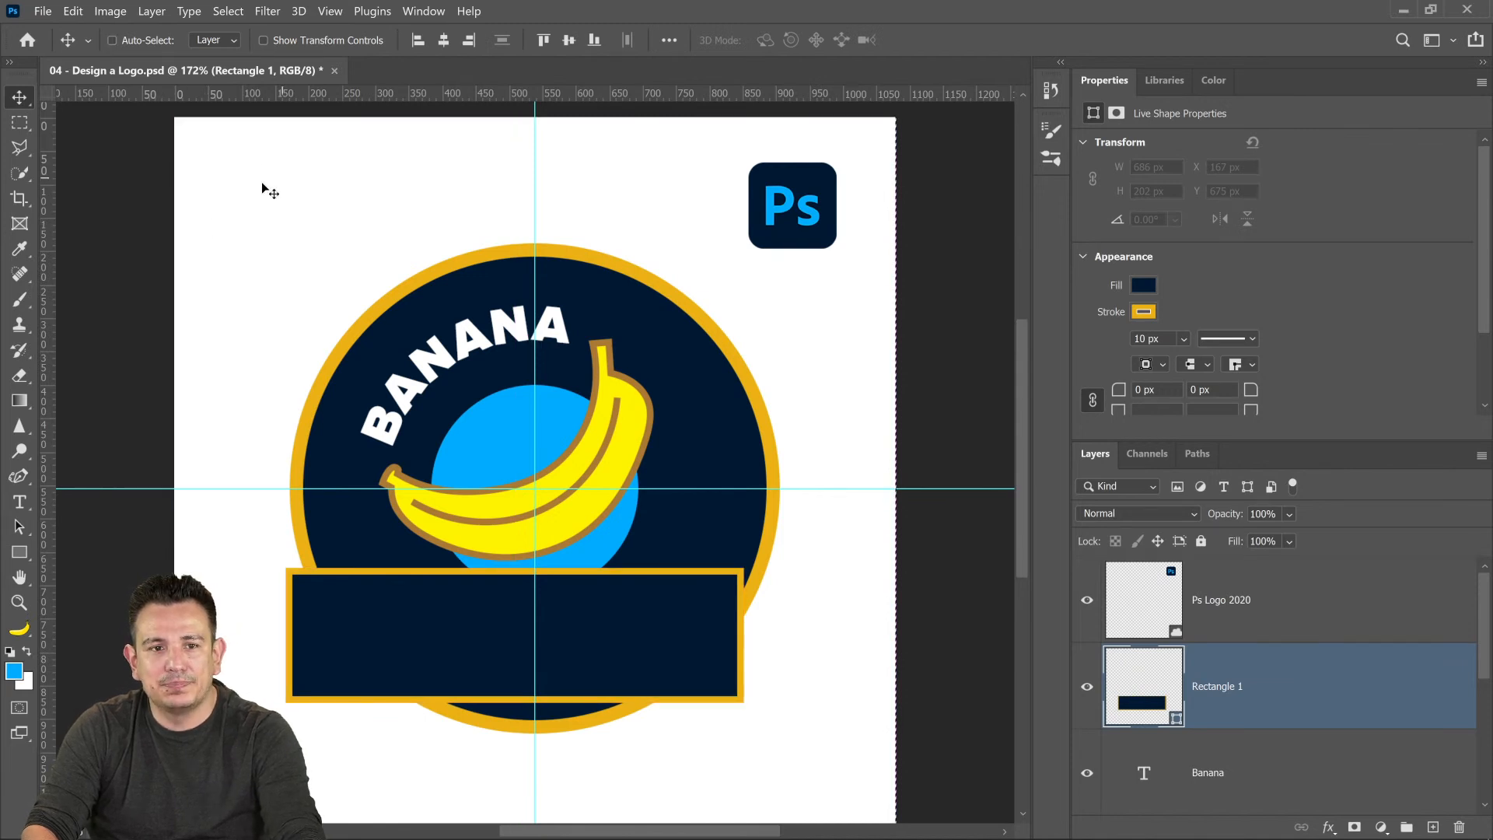
left_click(443, 41)
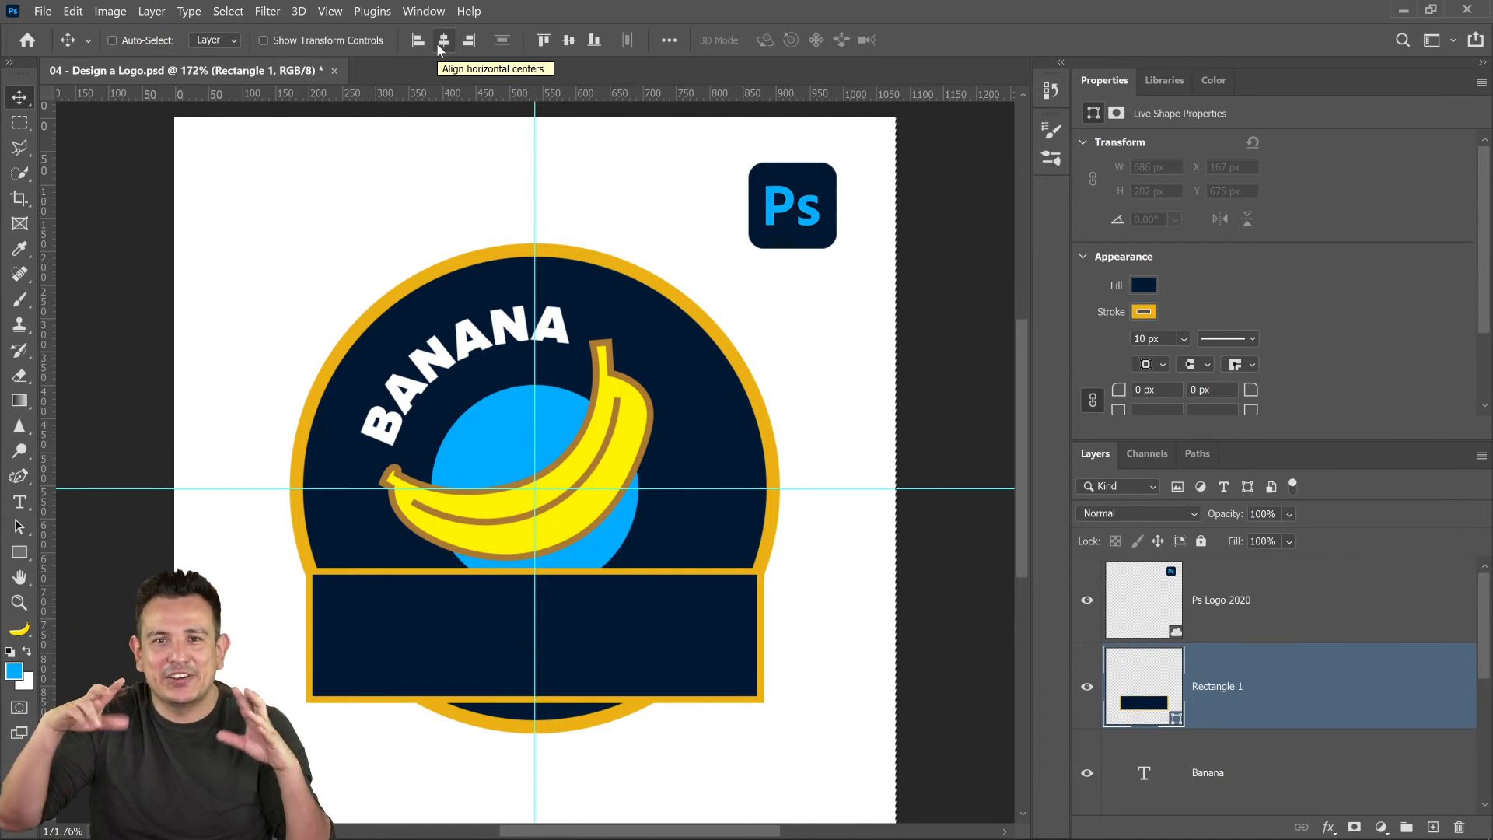
left_click(436, 44)
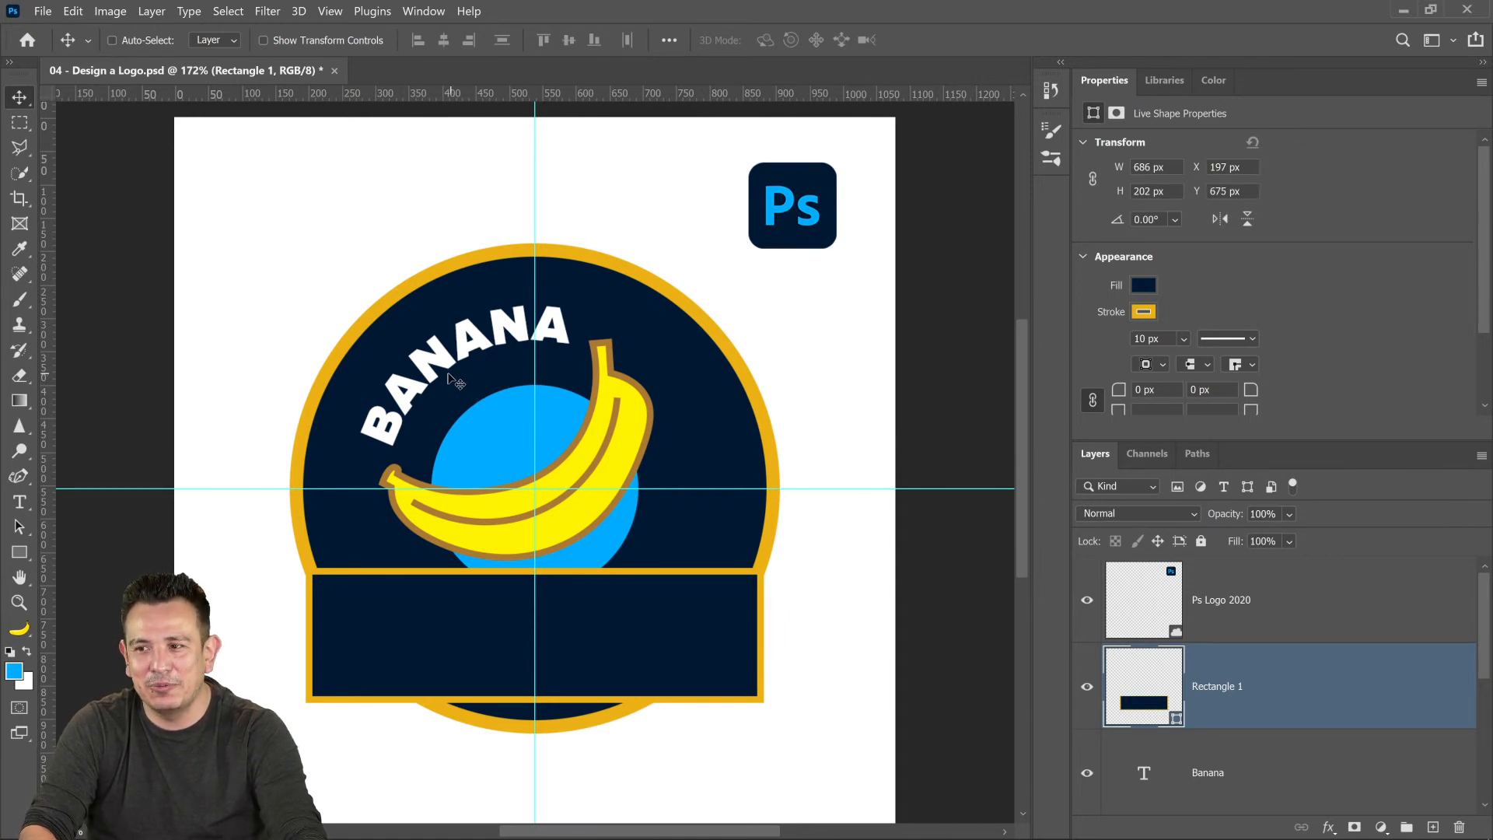
- Scale the banner rectangle about its center to about 569 by 167 px and move it down over the badge's lower edge
left_click_drag(621, 620, 620, 670)
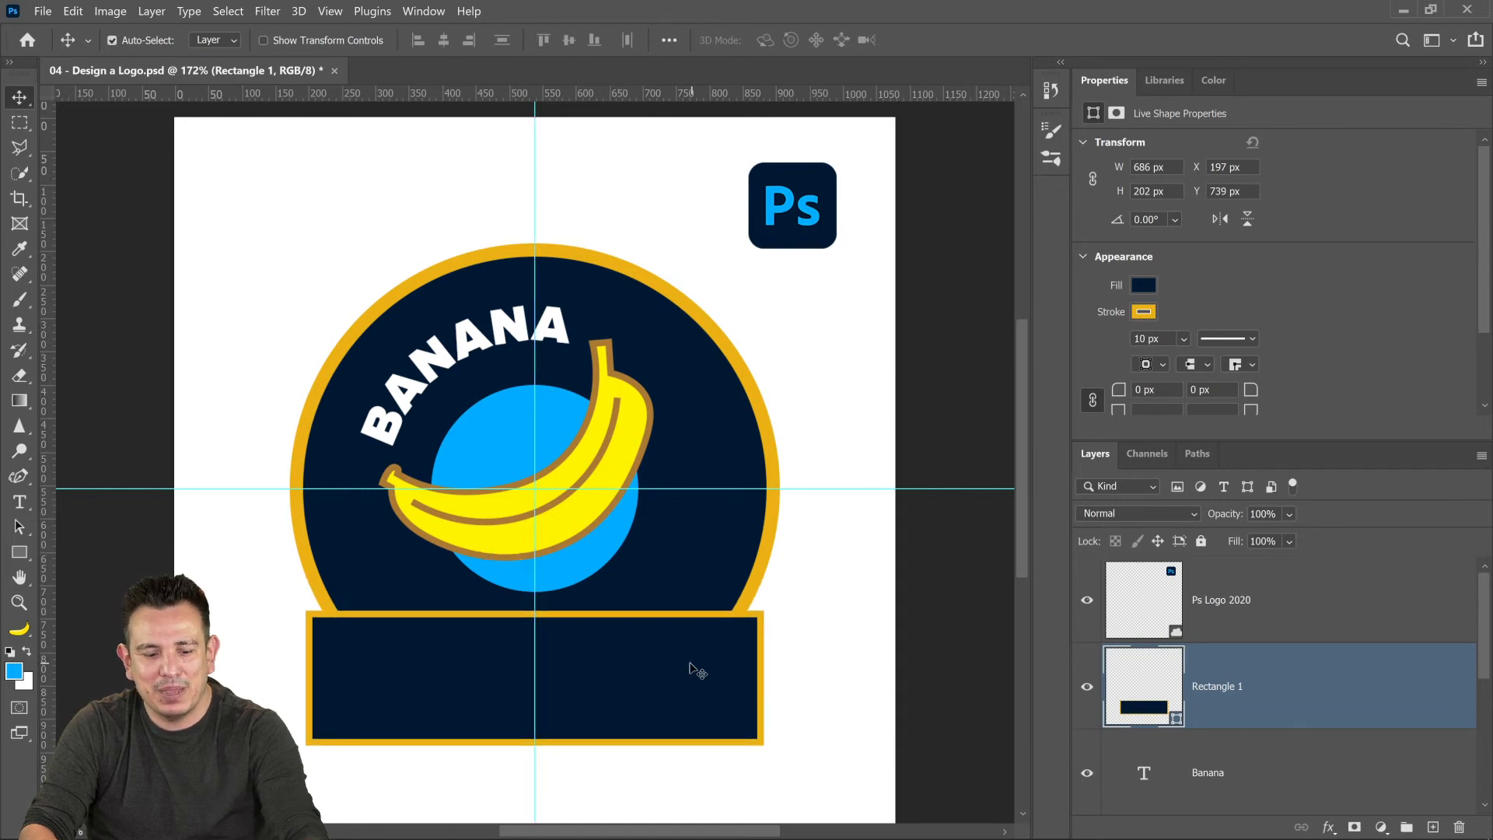
scroll(696, 670, "down", 1)
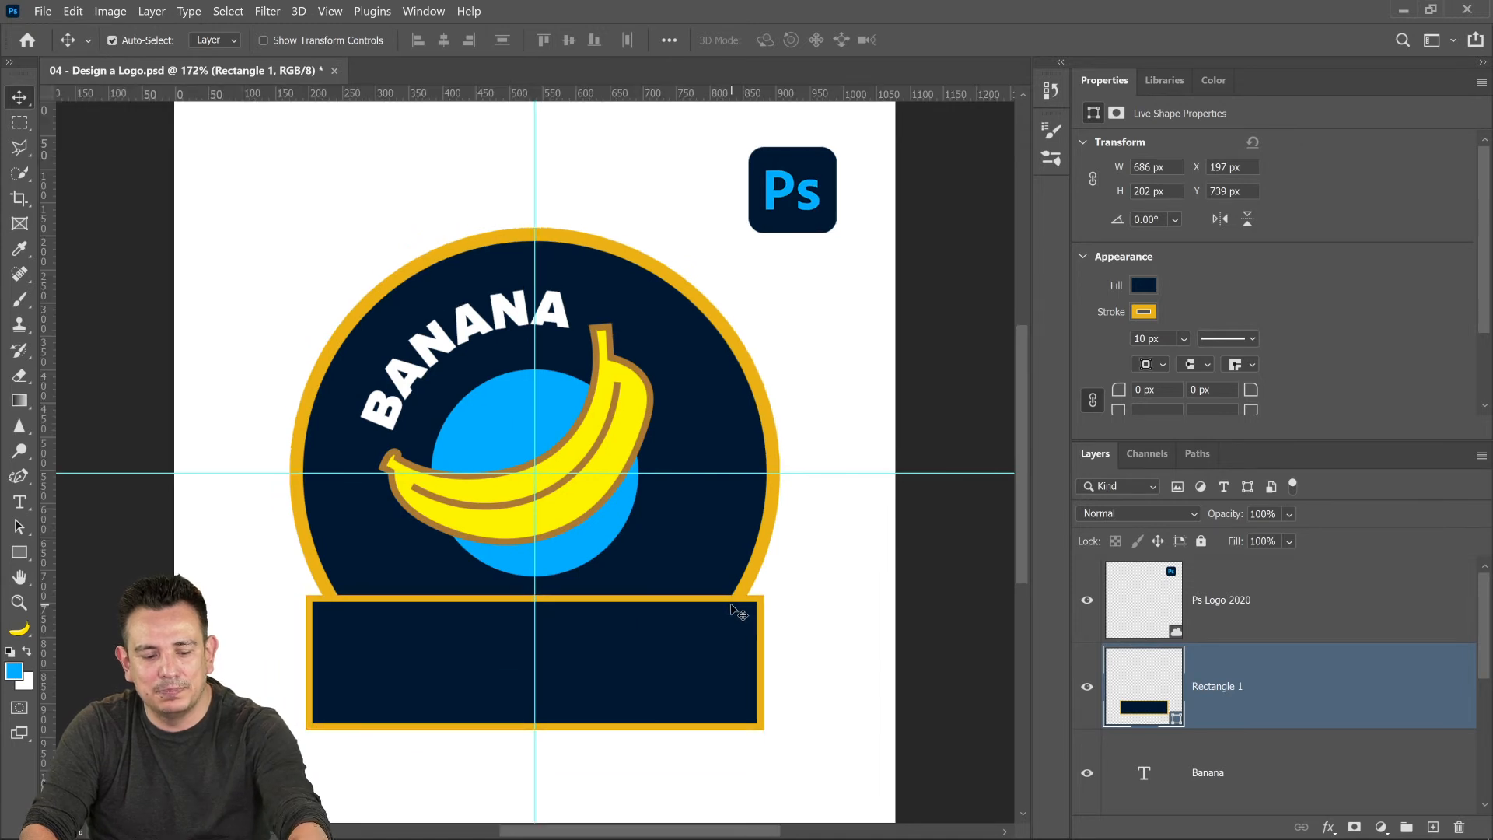
key("ctrl+t")
left_click_drag(763, 597, 725, 608)
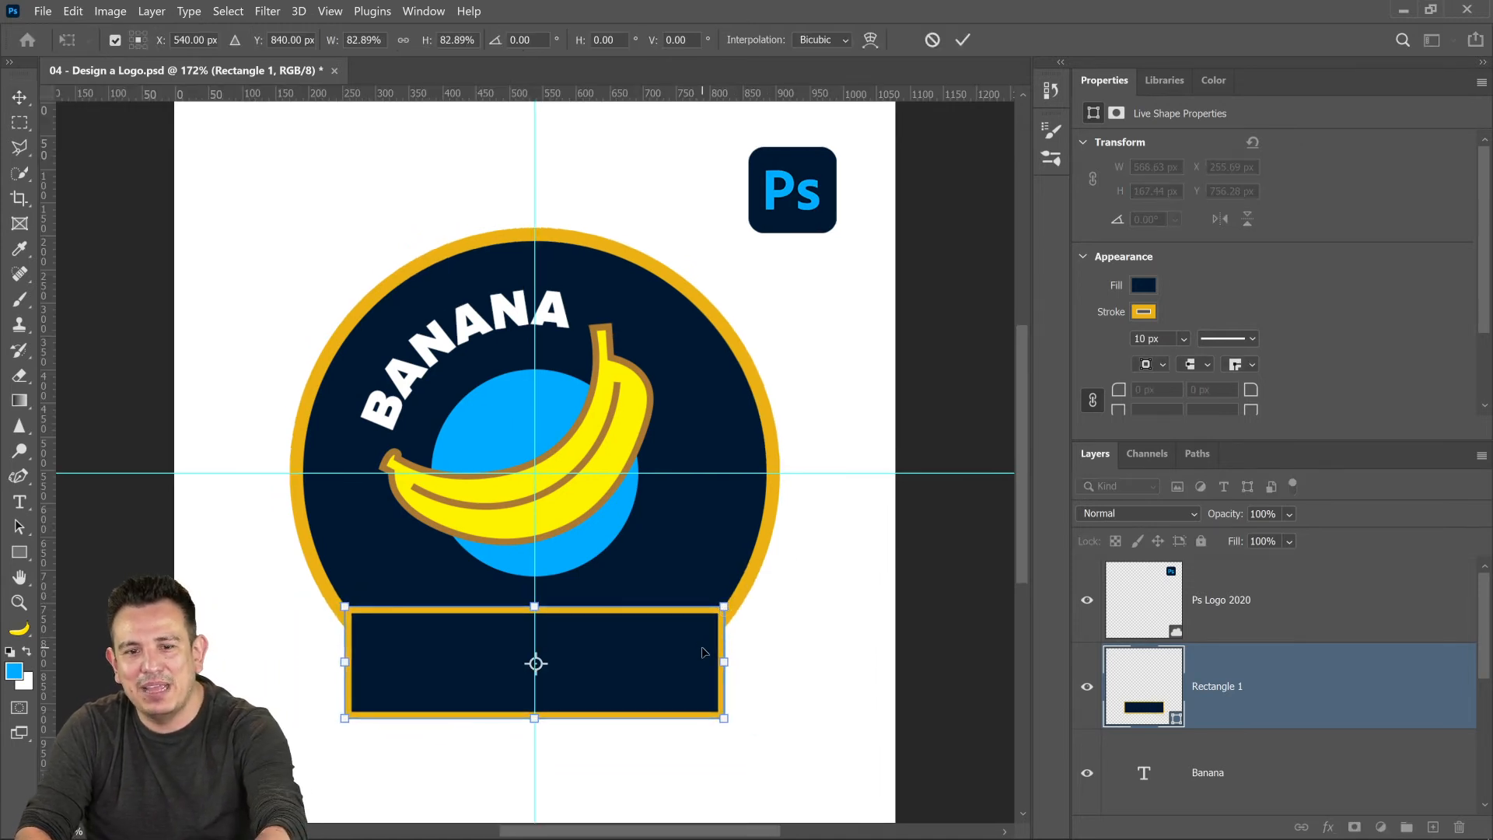
key("shift+Up")
key("Return")
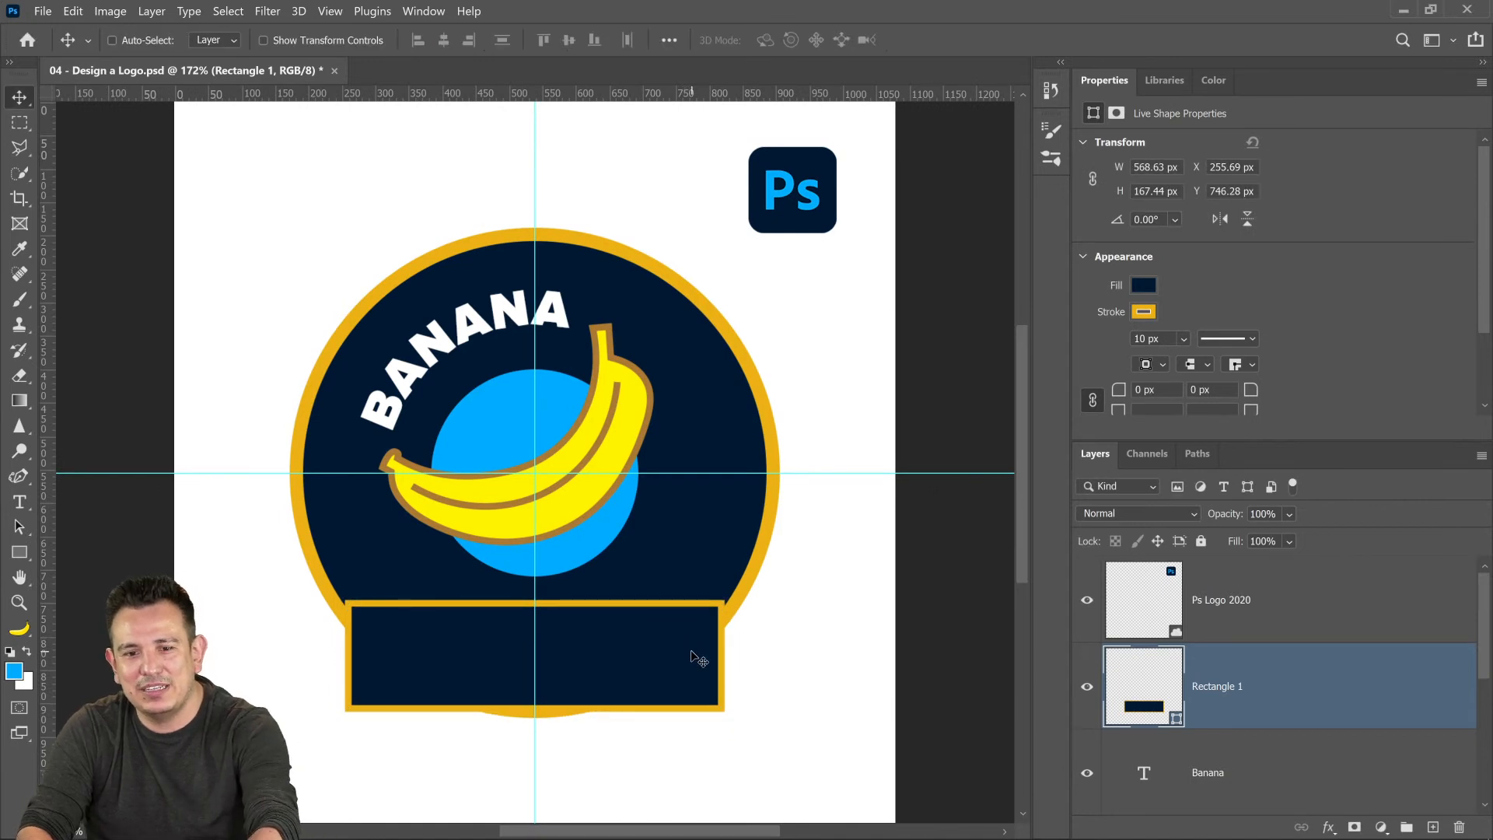
key("shift+Down")
key("shift+Down")
key("shift+Down")
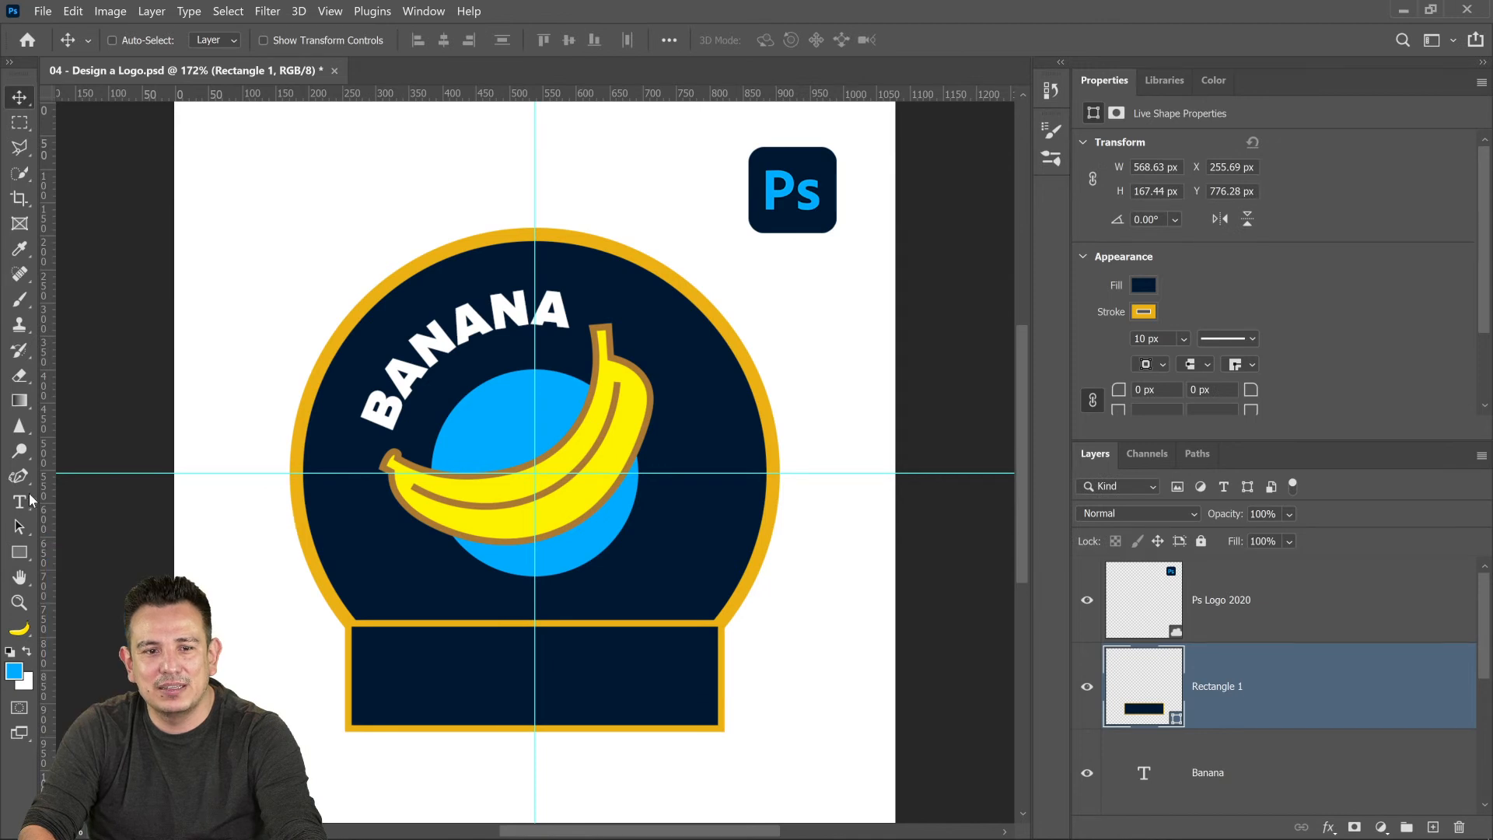
- Add the text CREW inside the banner rectangle and move it down to the banner's middle
left_click(21, 506)
left_click(27, 652)
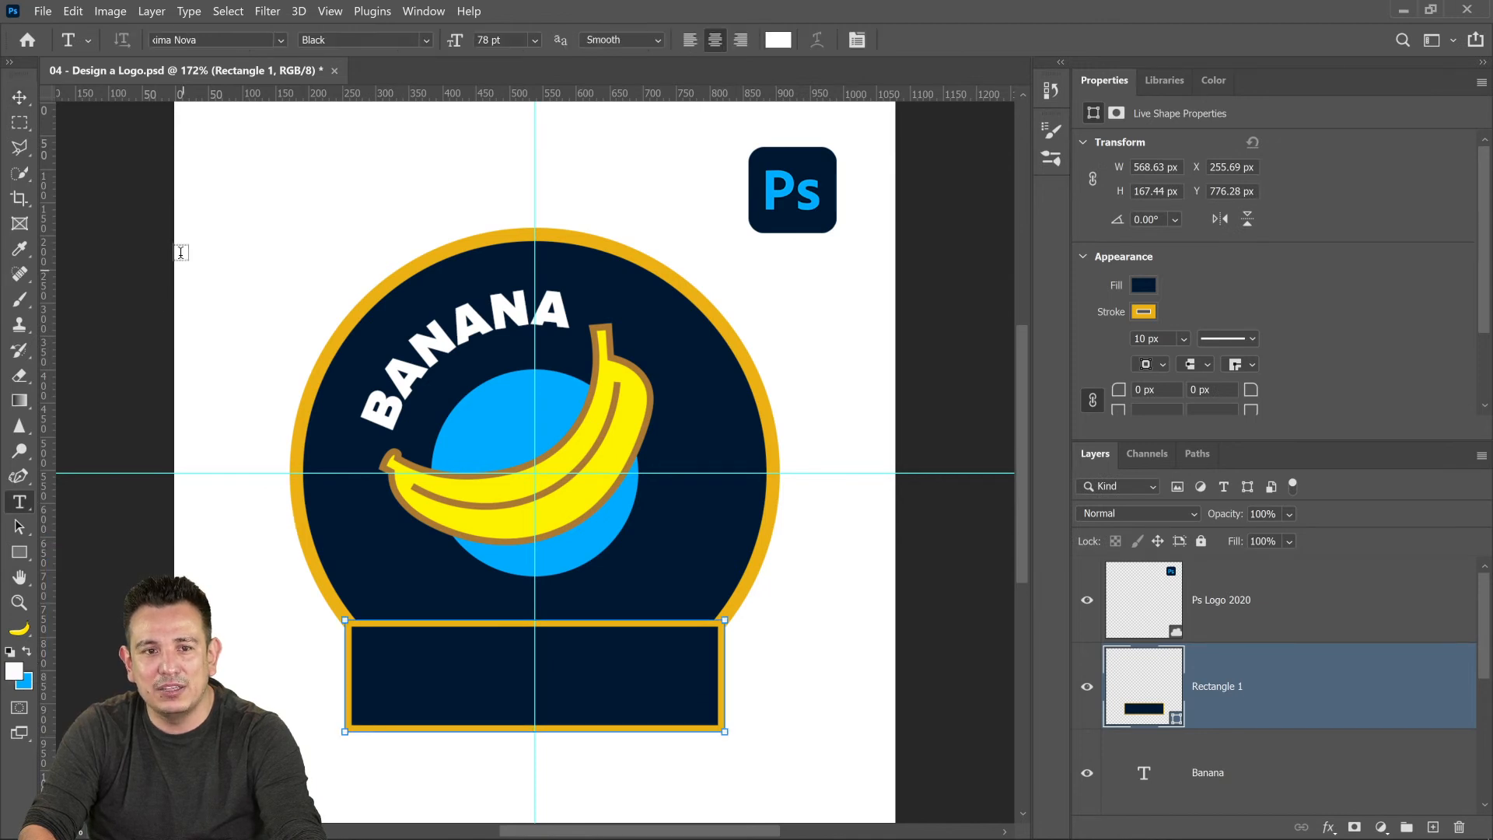
left_click(443, 680)
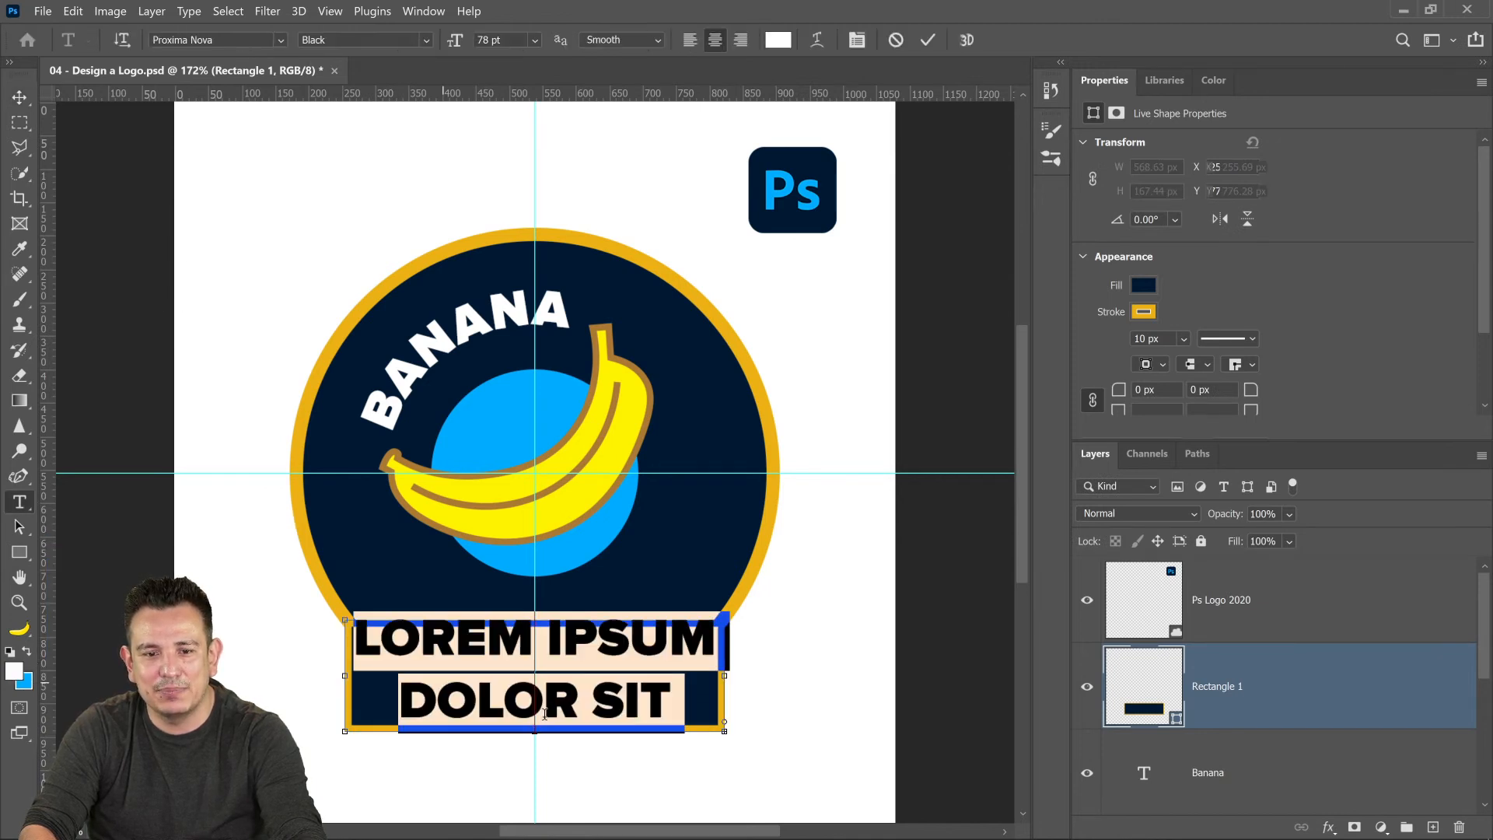
type("CREW")
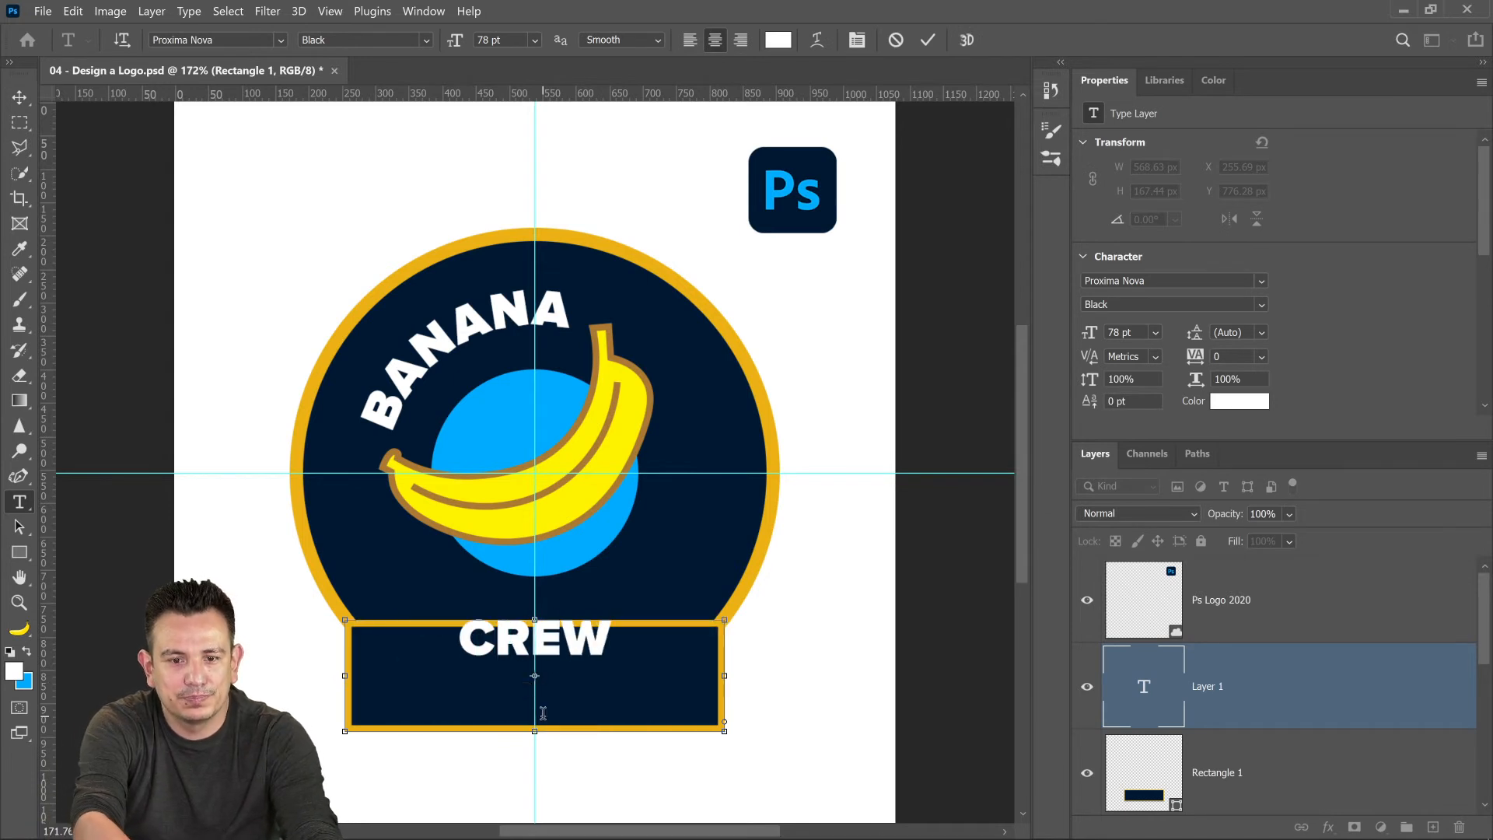
left_click(20, 97)
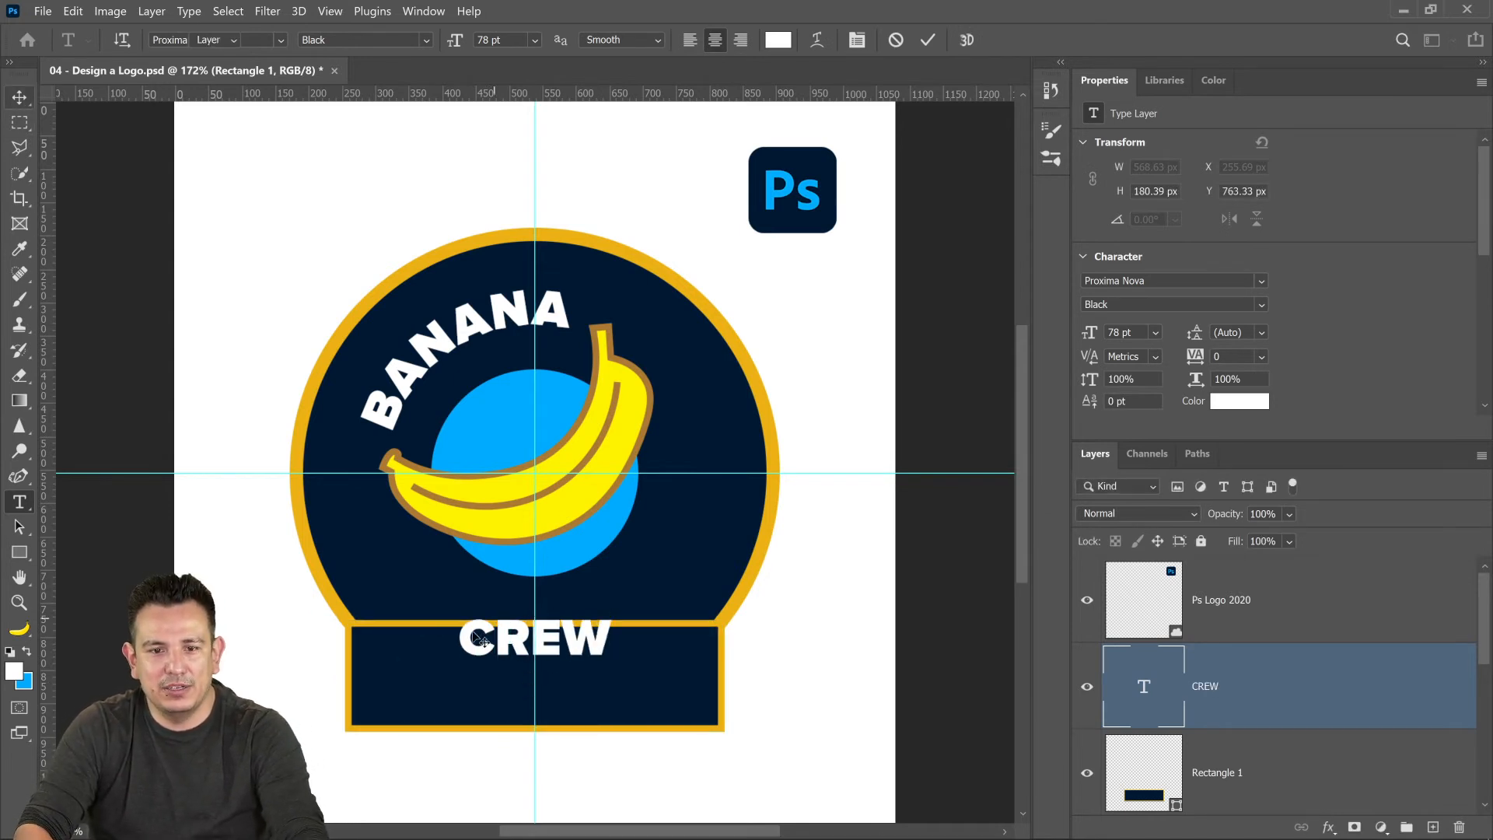
left_click_drag(582, 653, 585, 685)
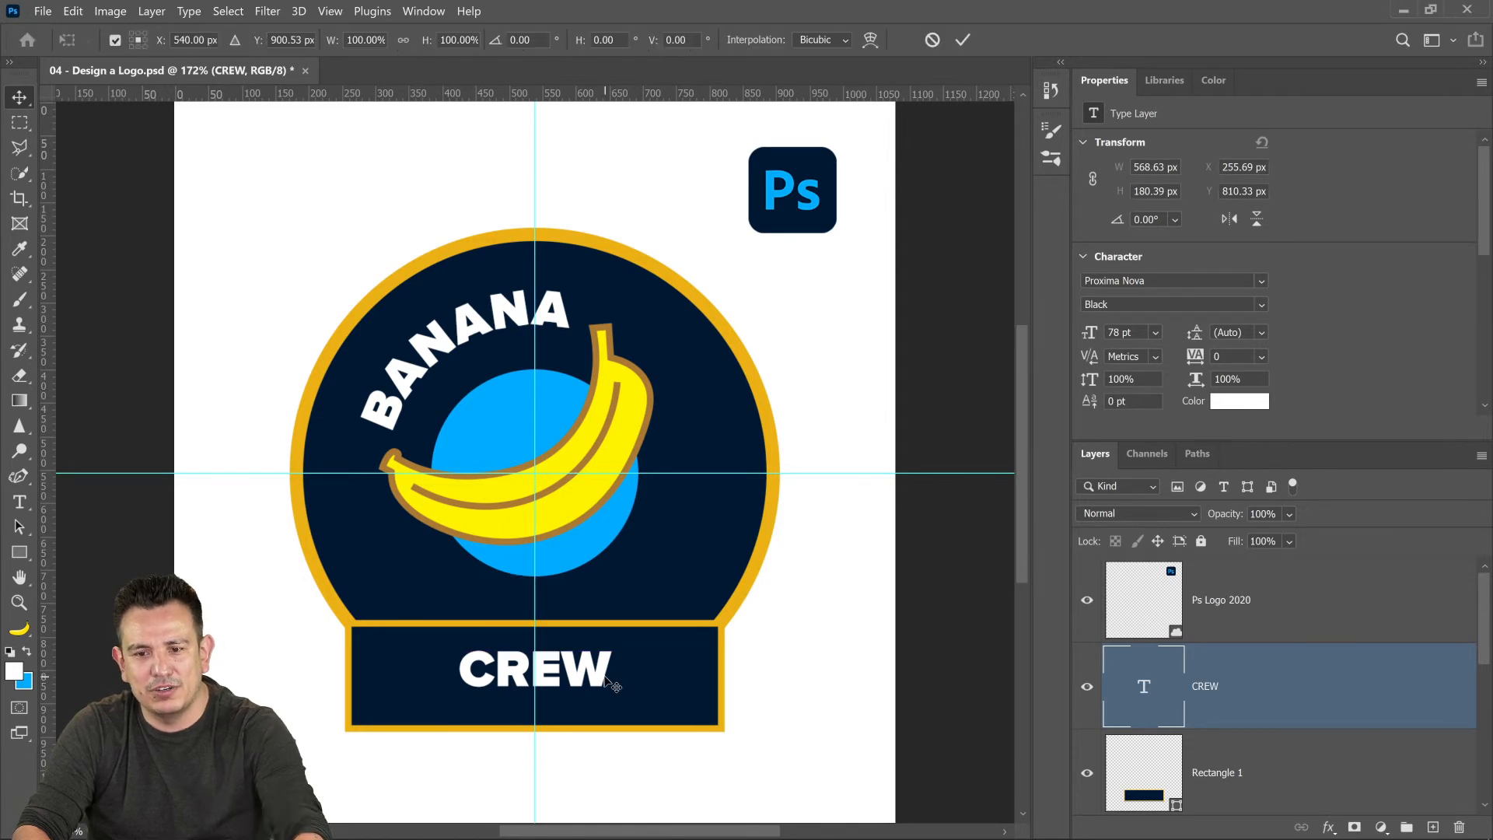
- Enlarge the CREW text about its center to about 130% and shift it down to sit centered in the banner
key("ctrl+t")
left_click_drag(729, 768, 781, 781)
key("Escape")
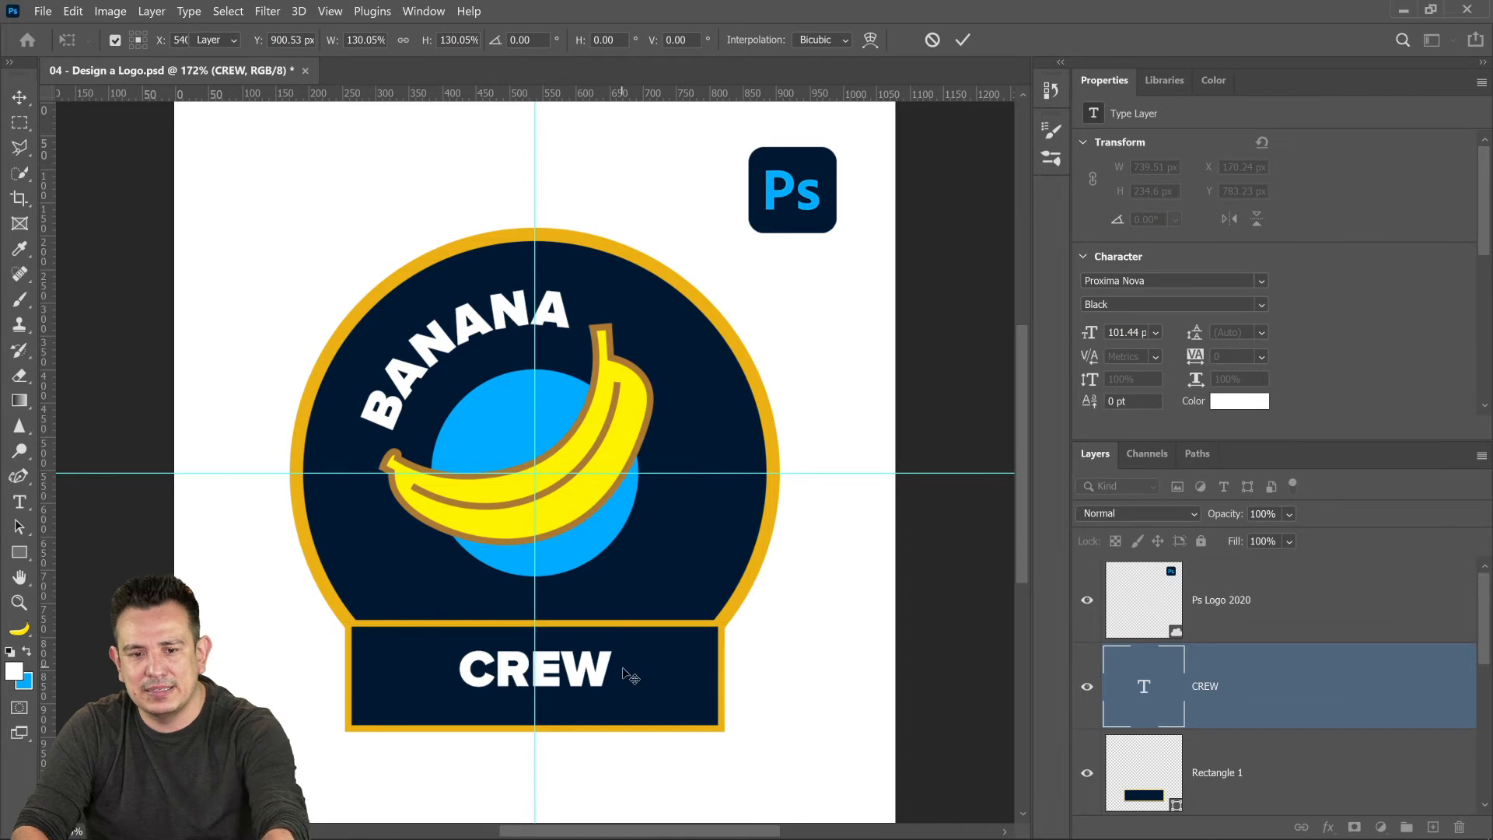
left_click_drag(609, 683, 614, 689)
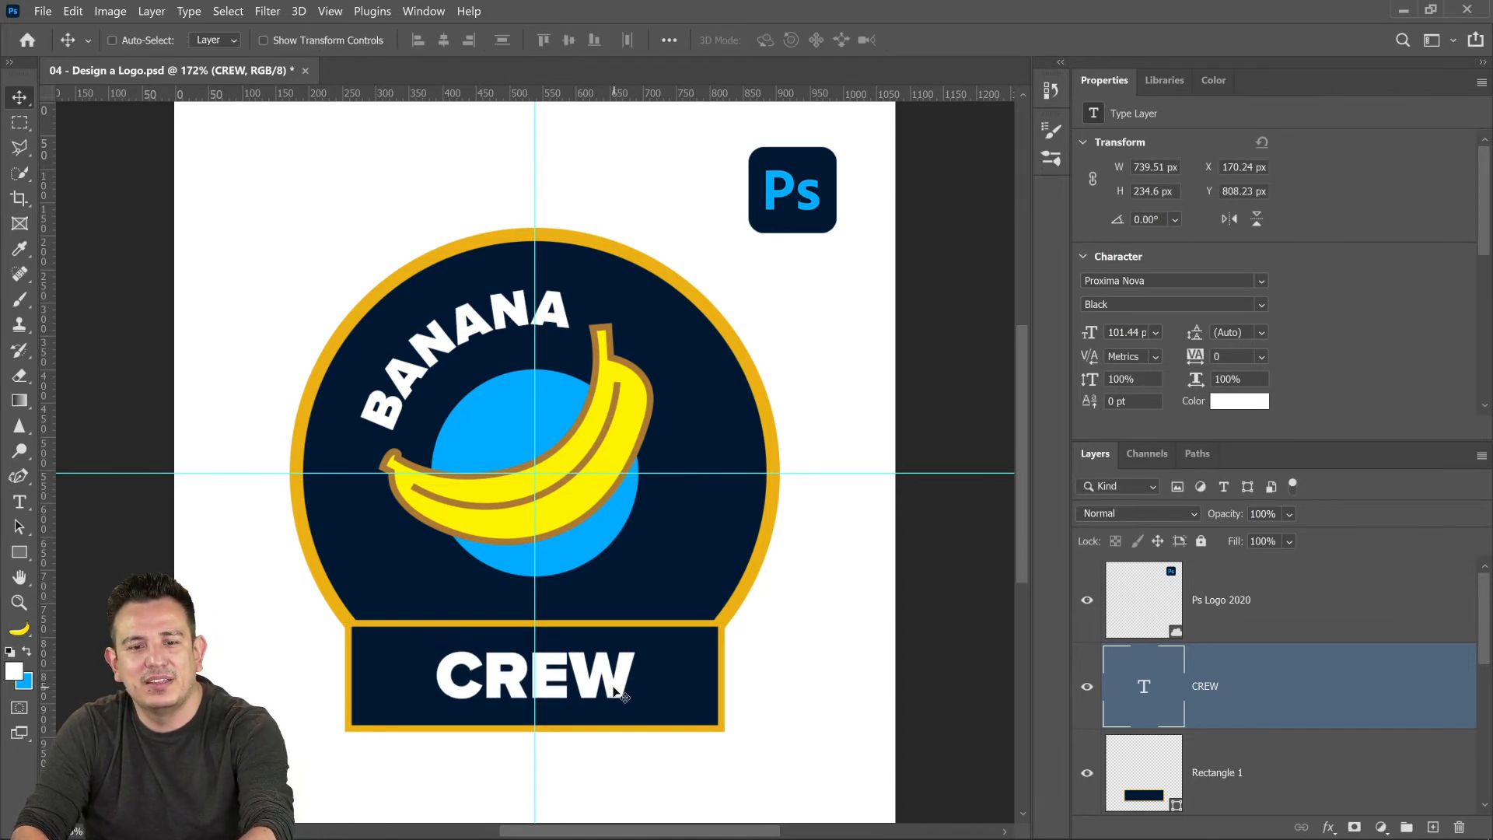
- Narrow the banner rectangle symmetrically to about 432 px wide so it frames the CREW text more closely
left_click(1096, 779)
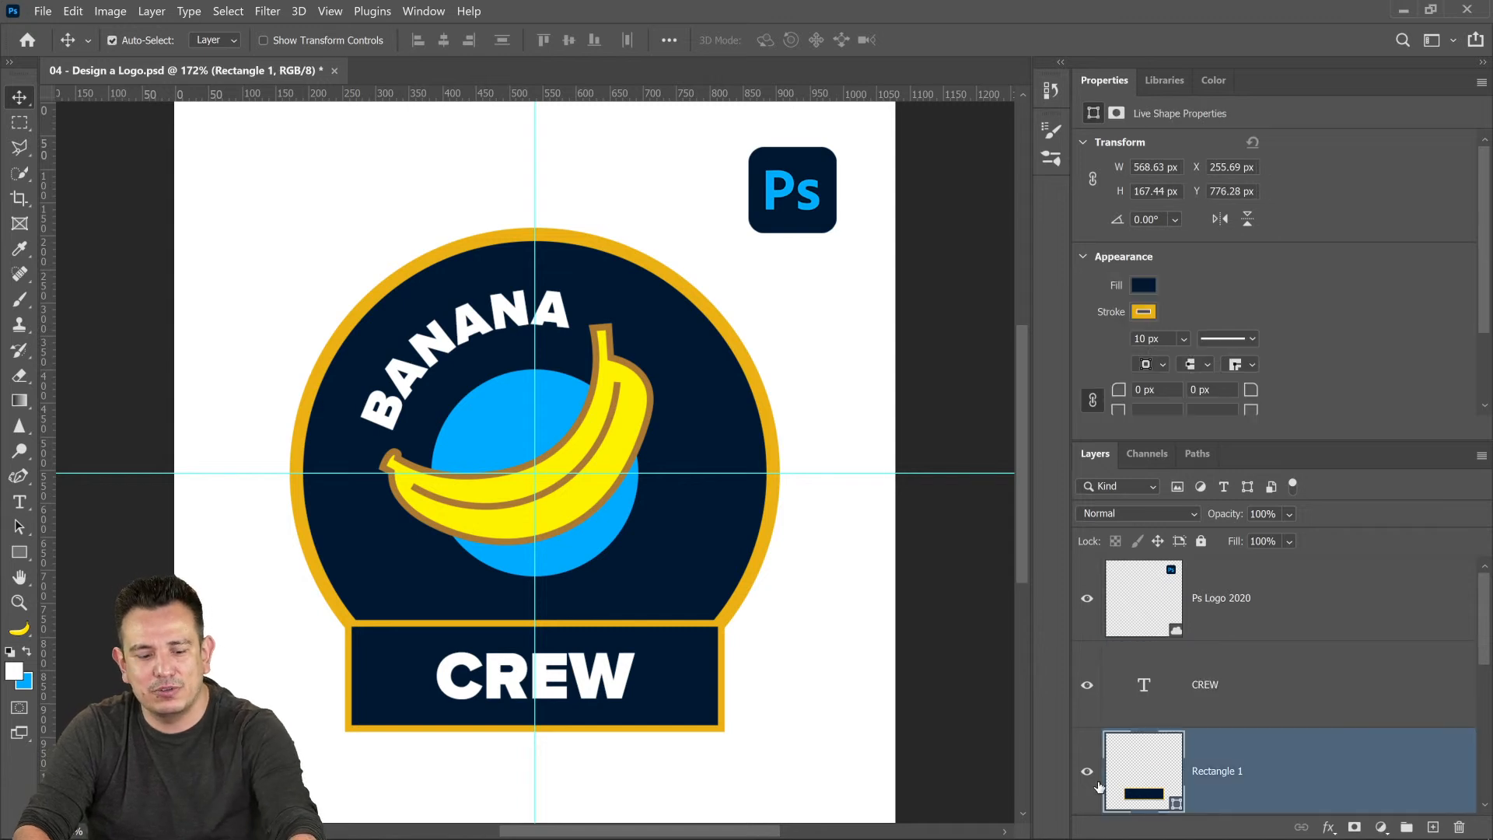
key("ctrl+t")
left_click_drag(721, 675, 678, 673)
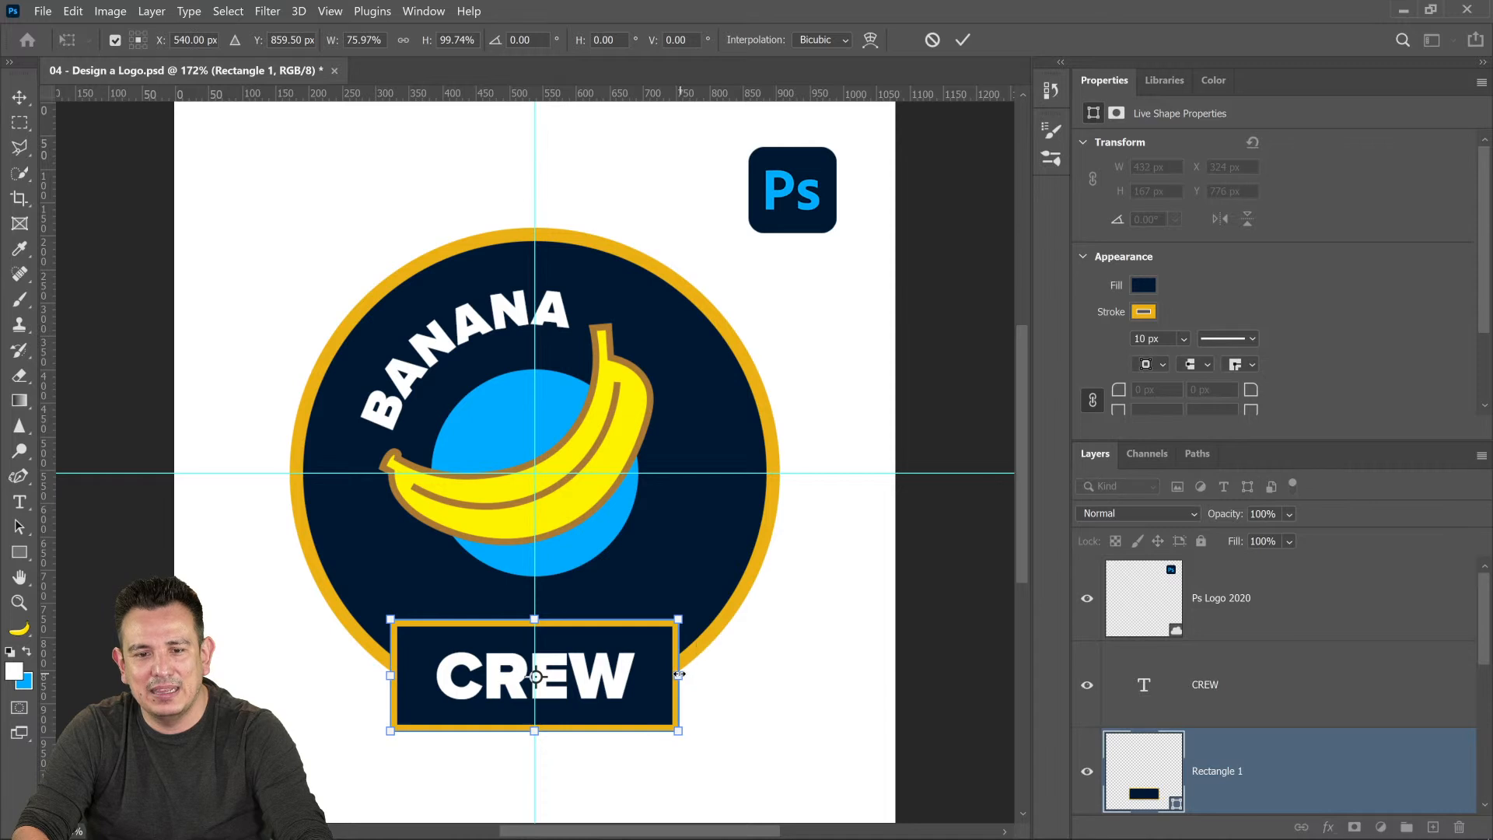
key("Return")
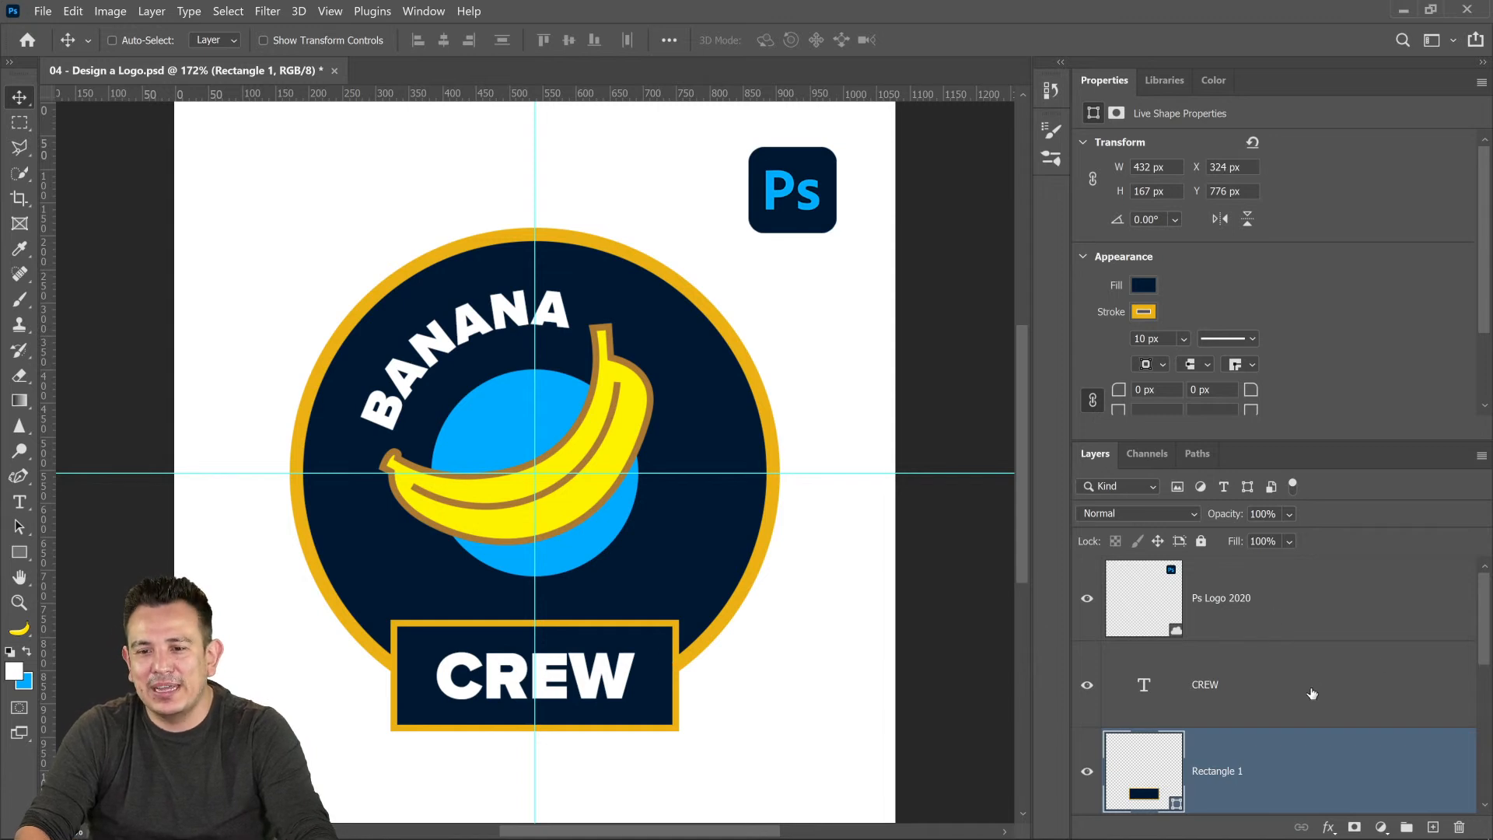
- Draw a 68-sided polygon about 795 px wide from the badge's center, directly above the Background layer
scroll(1317, 684, "down", 5)
left_click(1303, 756)
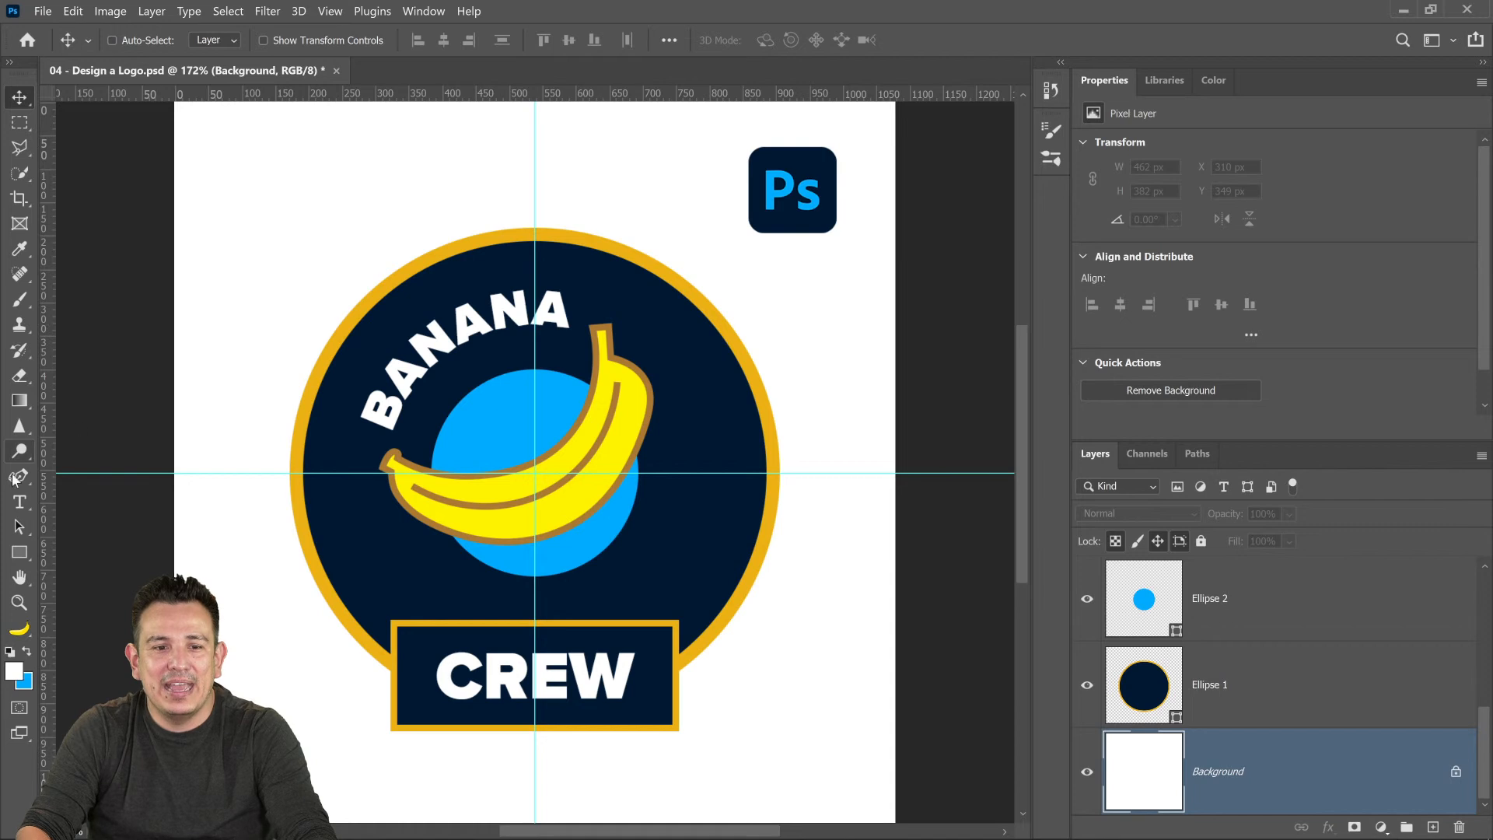
left_click(18, 552)
right_click(16, 559)
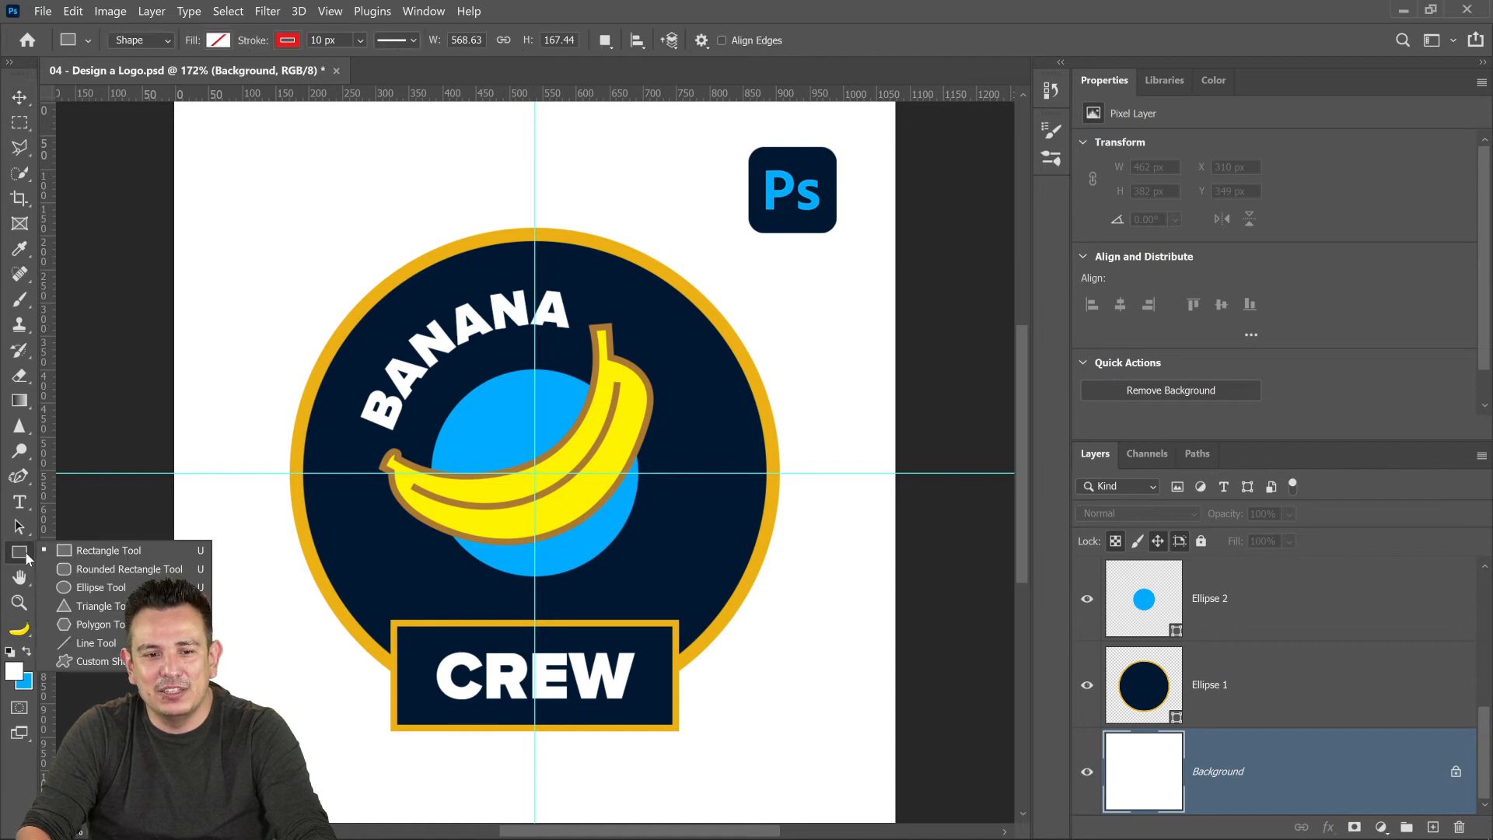
left_click(106, 627)
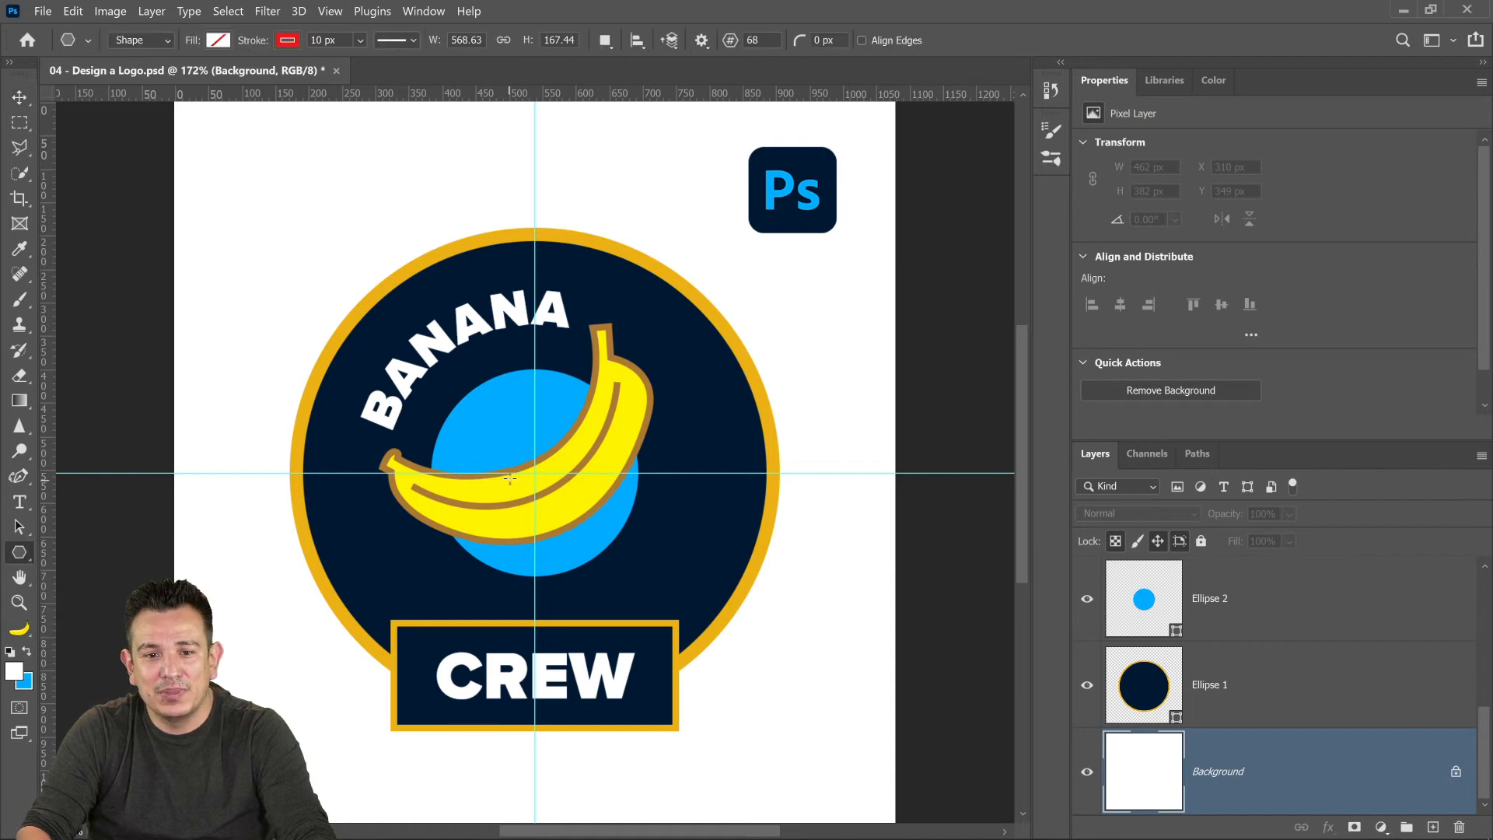
left_click_drag(532, 470, 792, 755)
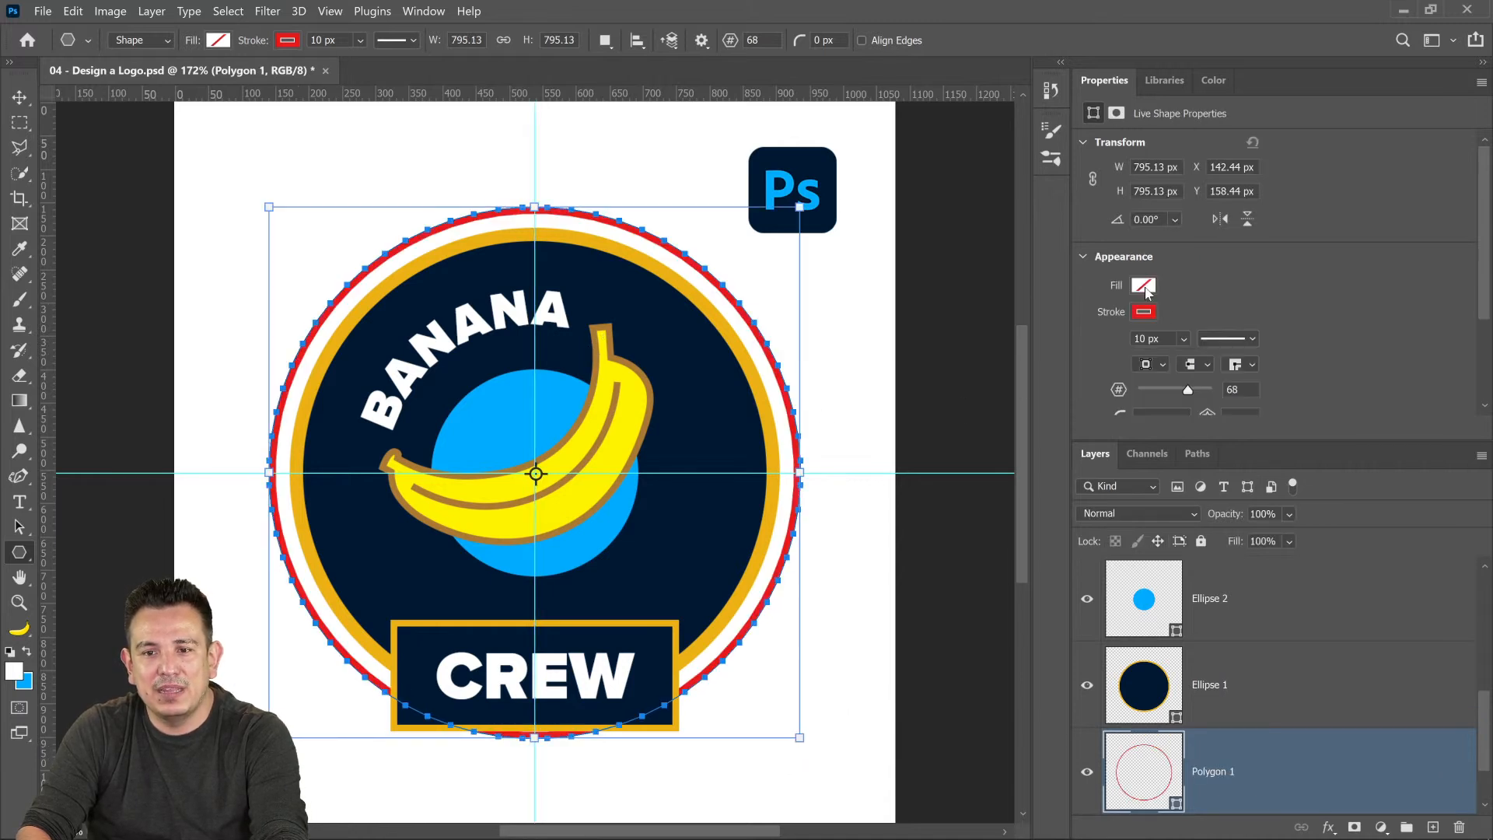
- Remove the polygon's stroke and fill it with the recently used dark navy
left_click(1144, 311)
left_click(1103, 347)
left_click(1142, 288)
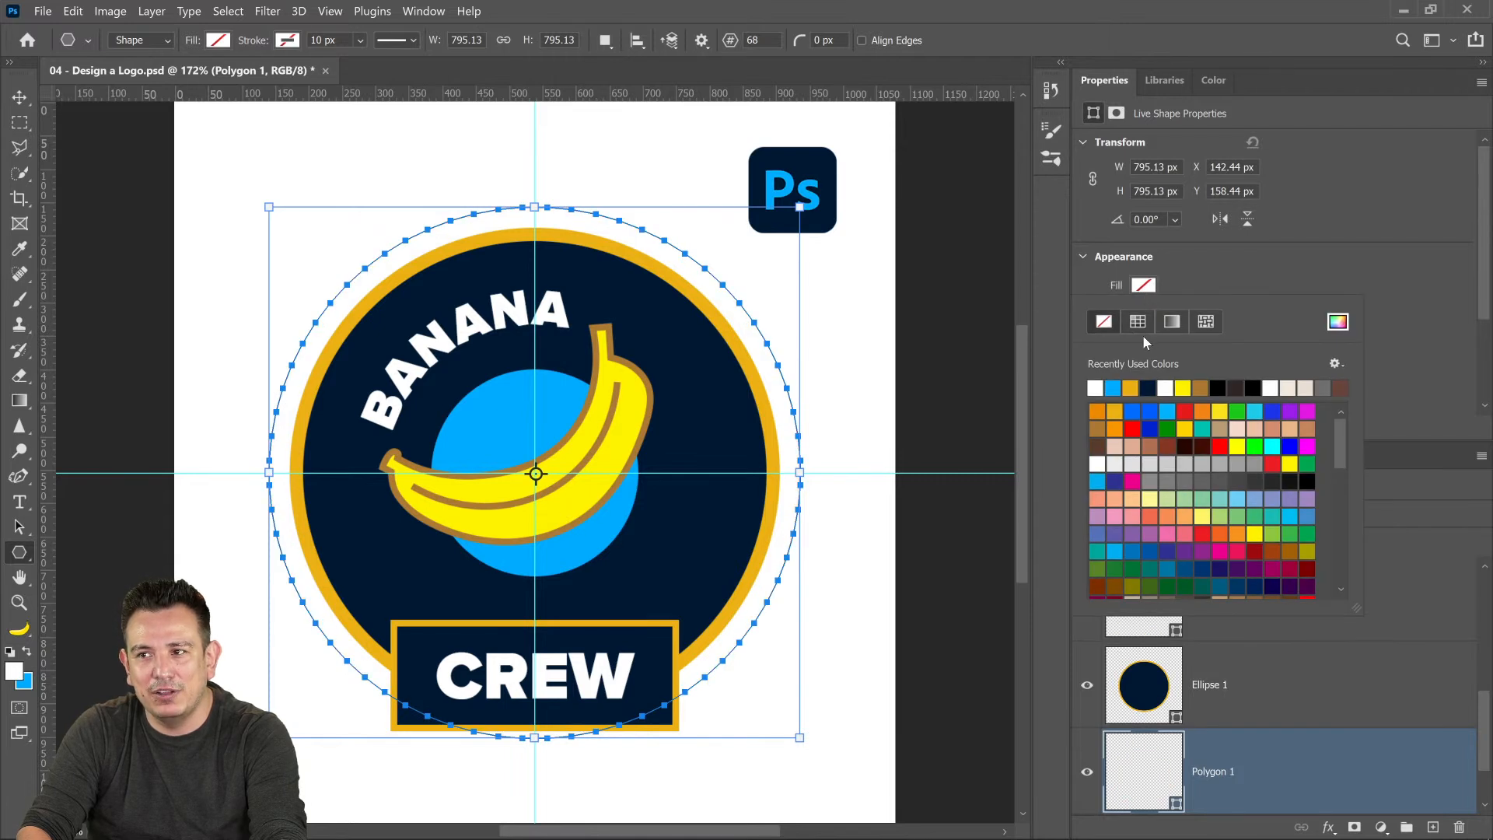
left_click(1151, 388)
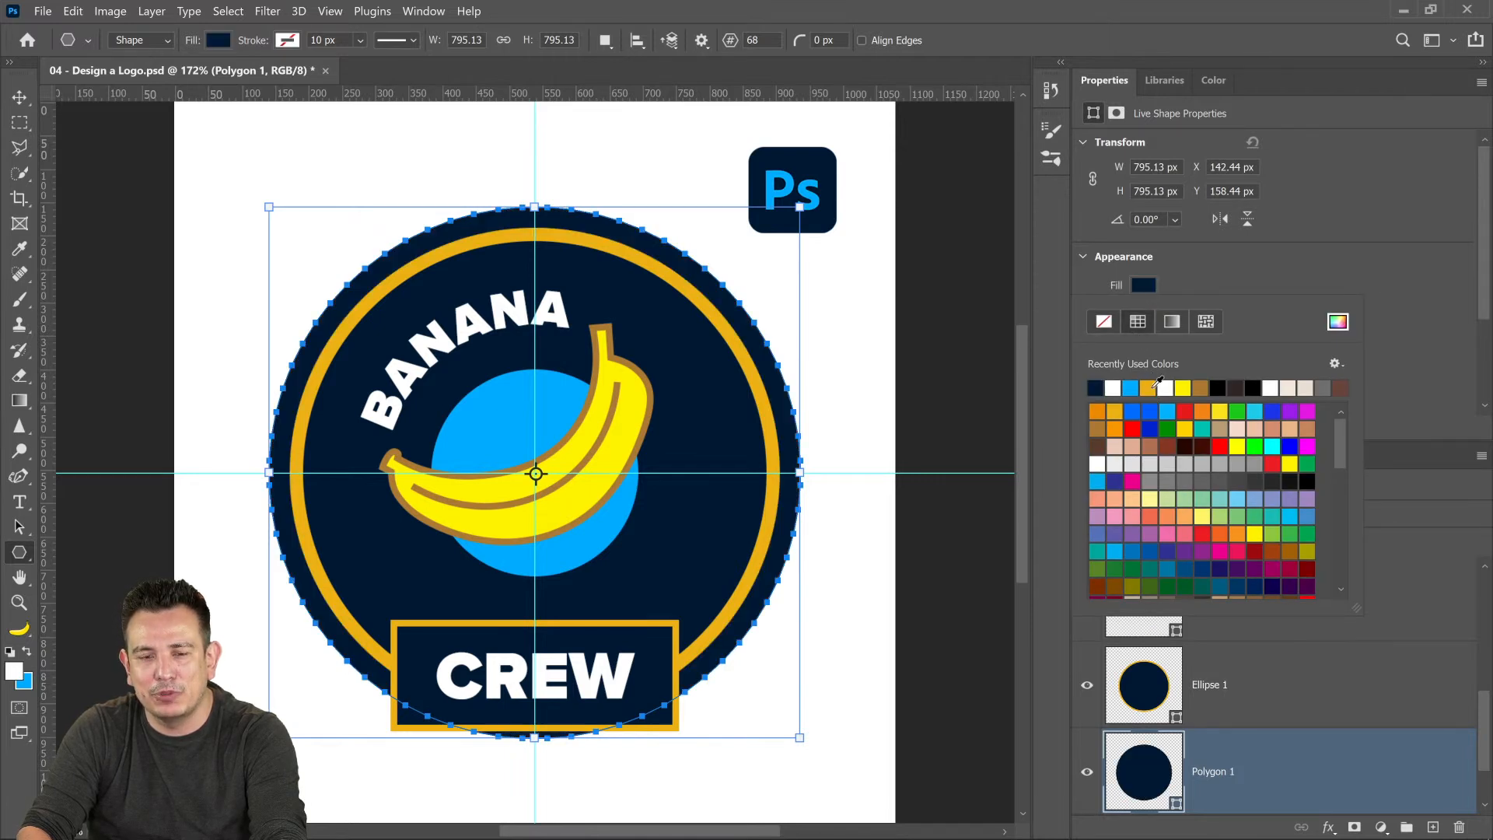
left_click(1384, 236)
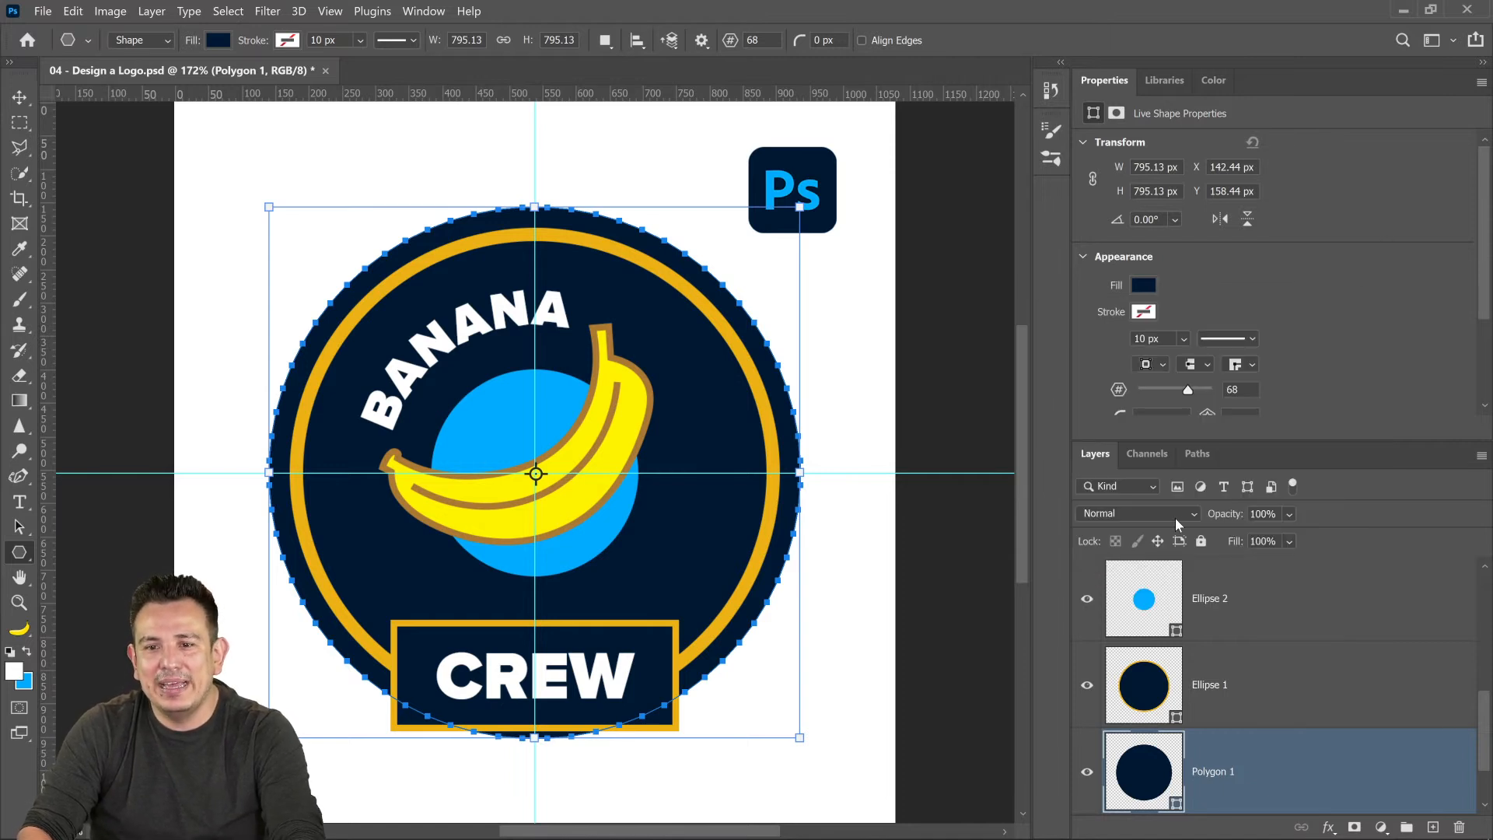
- Turn the polygon into a rounded seal edge with 27 sides, a 92% star ratio and a 10 px corner radius
scroll(1314, 300, "down", 3)
left_click_drag(1187, 296, 1156, 299)
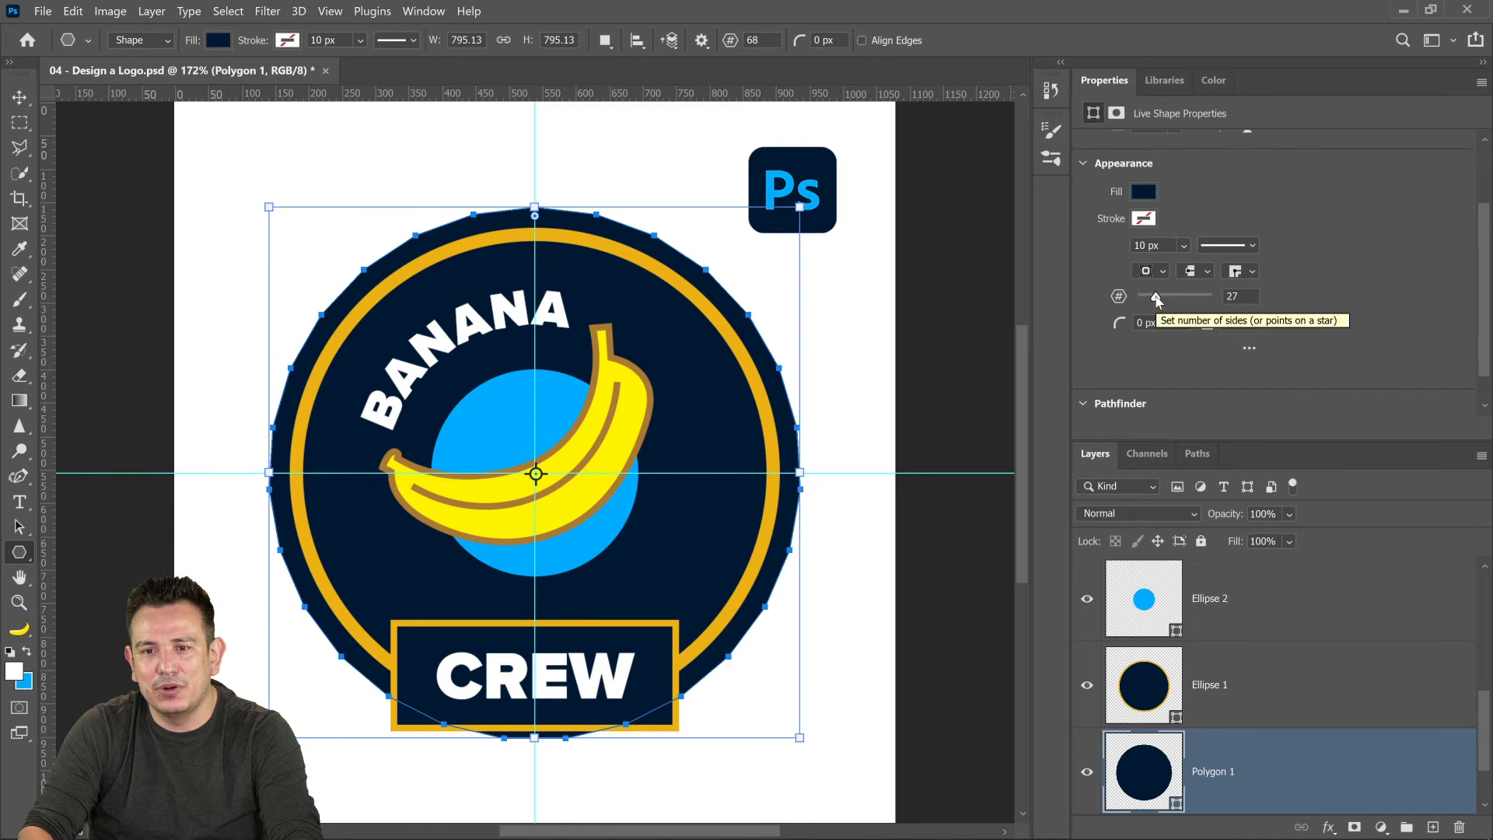
left_click_drag(1204, 336, 1199, 332)
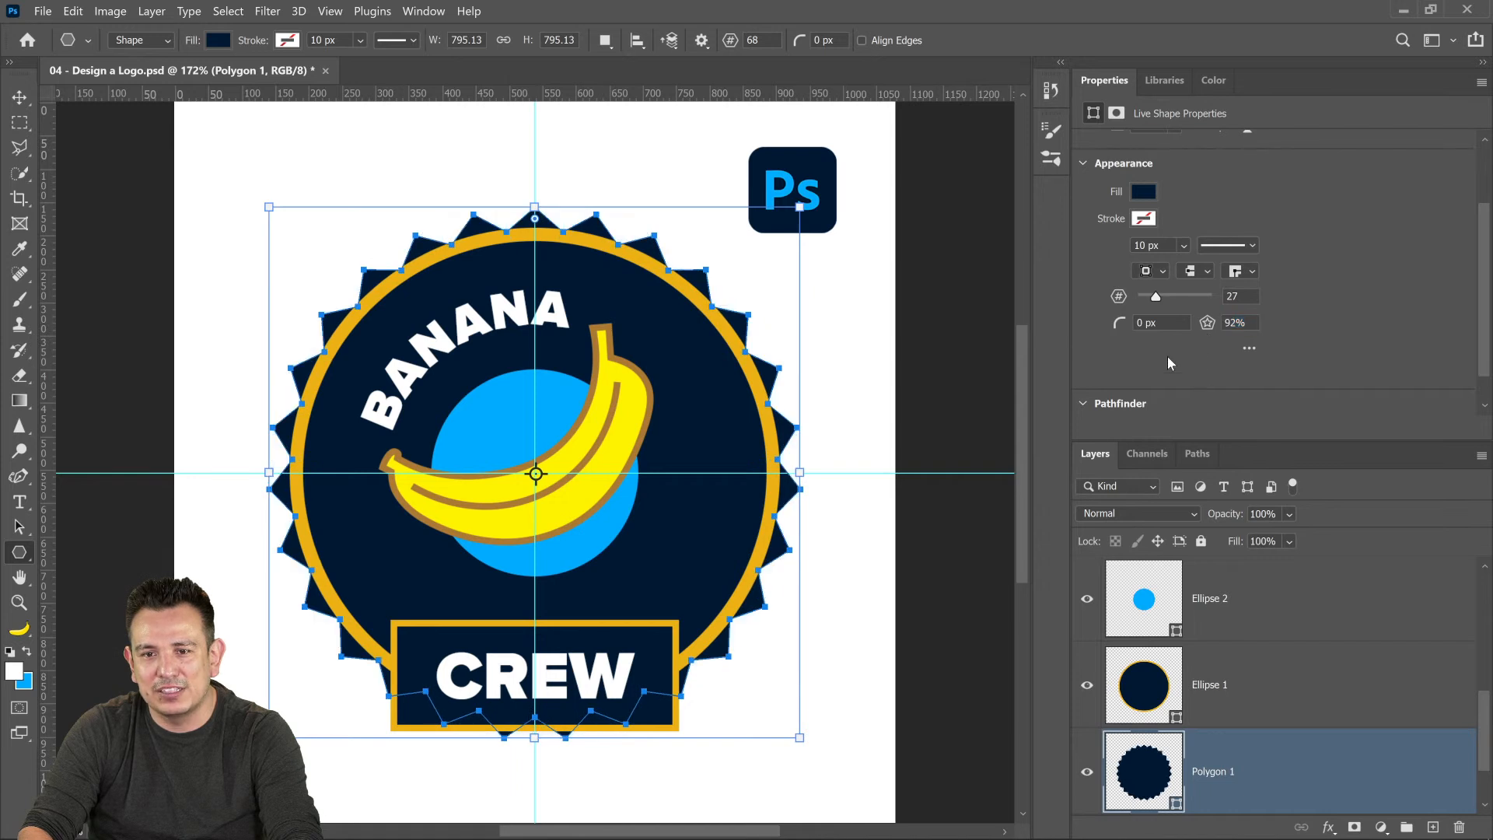
left_click_drag(1121, 329, 1129, 331)
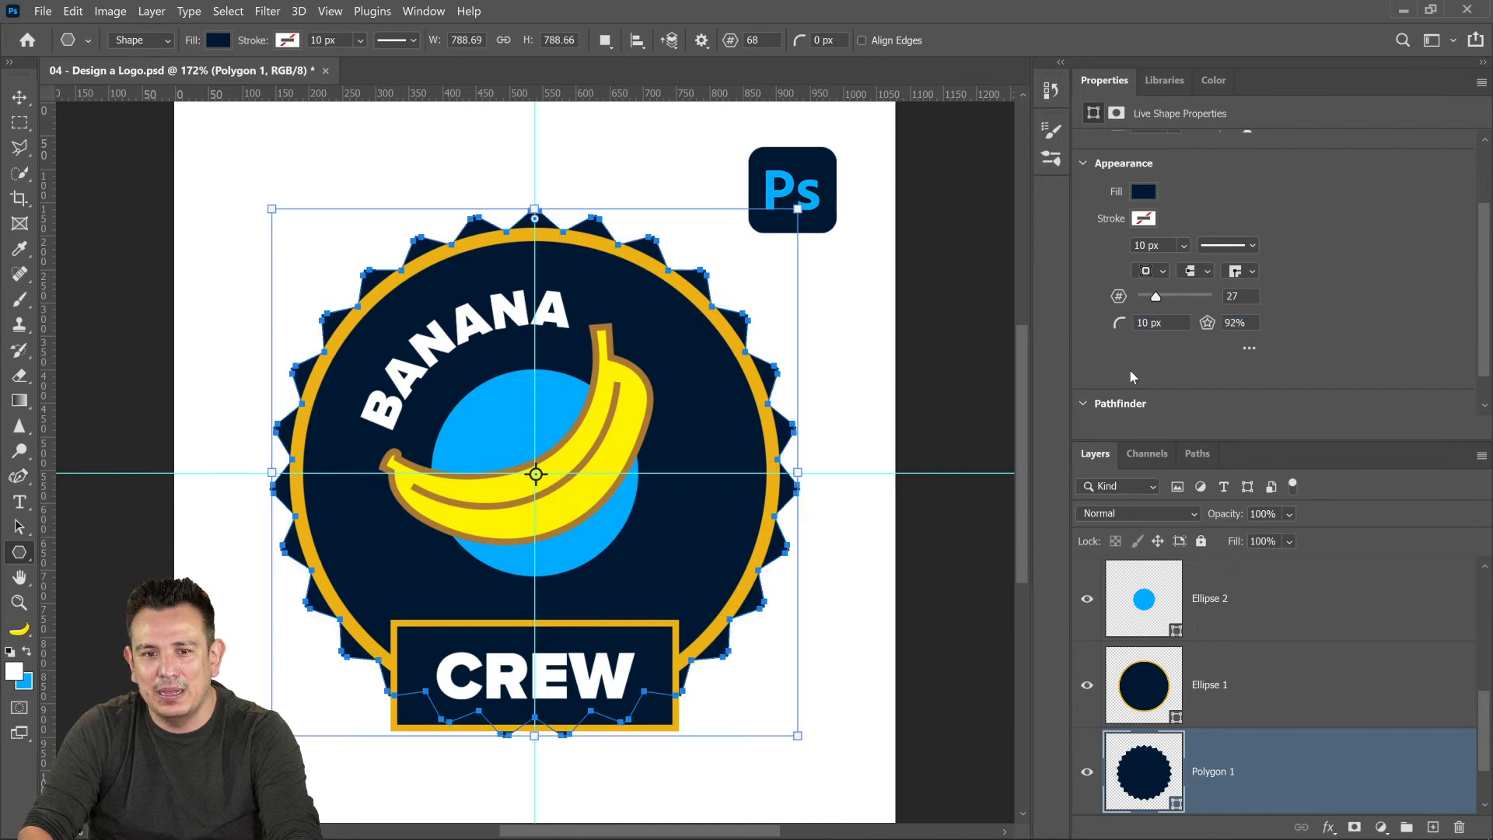
- Enlarge the gold-outlined Ellipse 1 circle about its center to about 752 px in diameter
left_click(1248, 678)
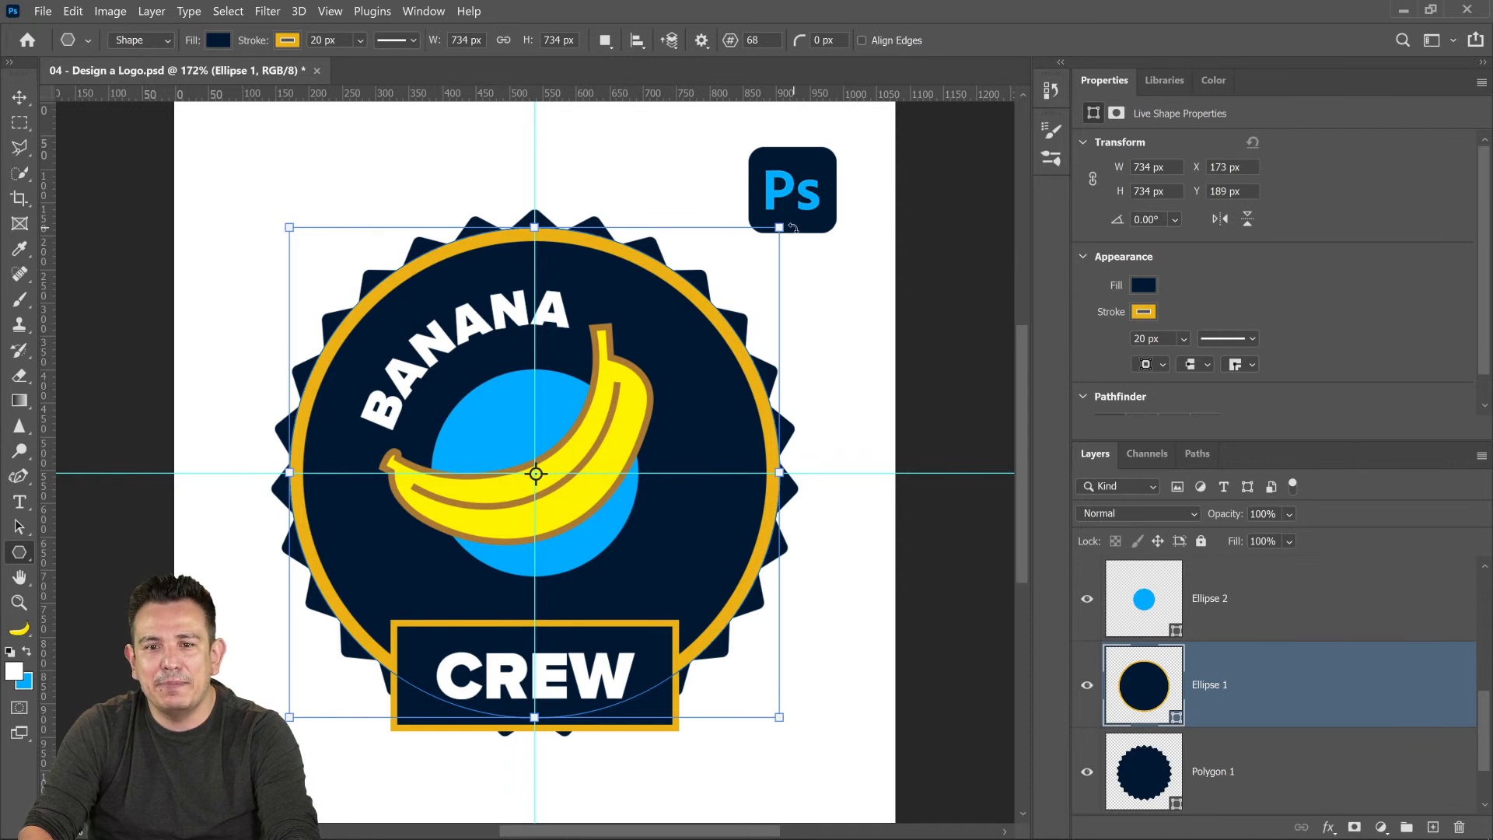
left_click_drag(781, 226, 787, 221)
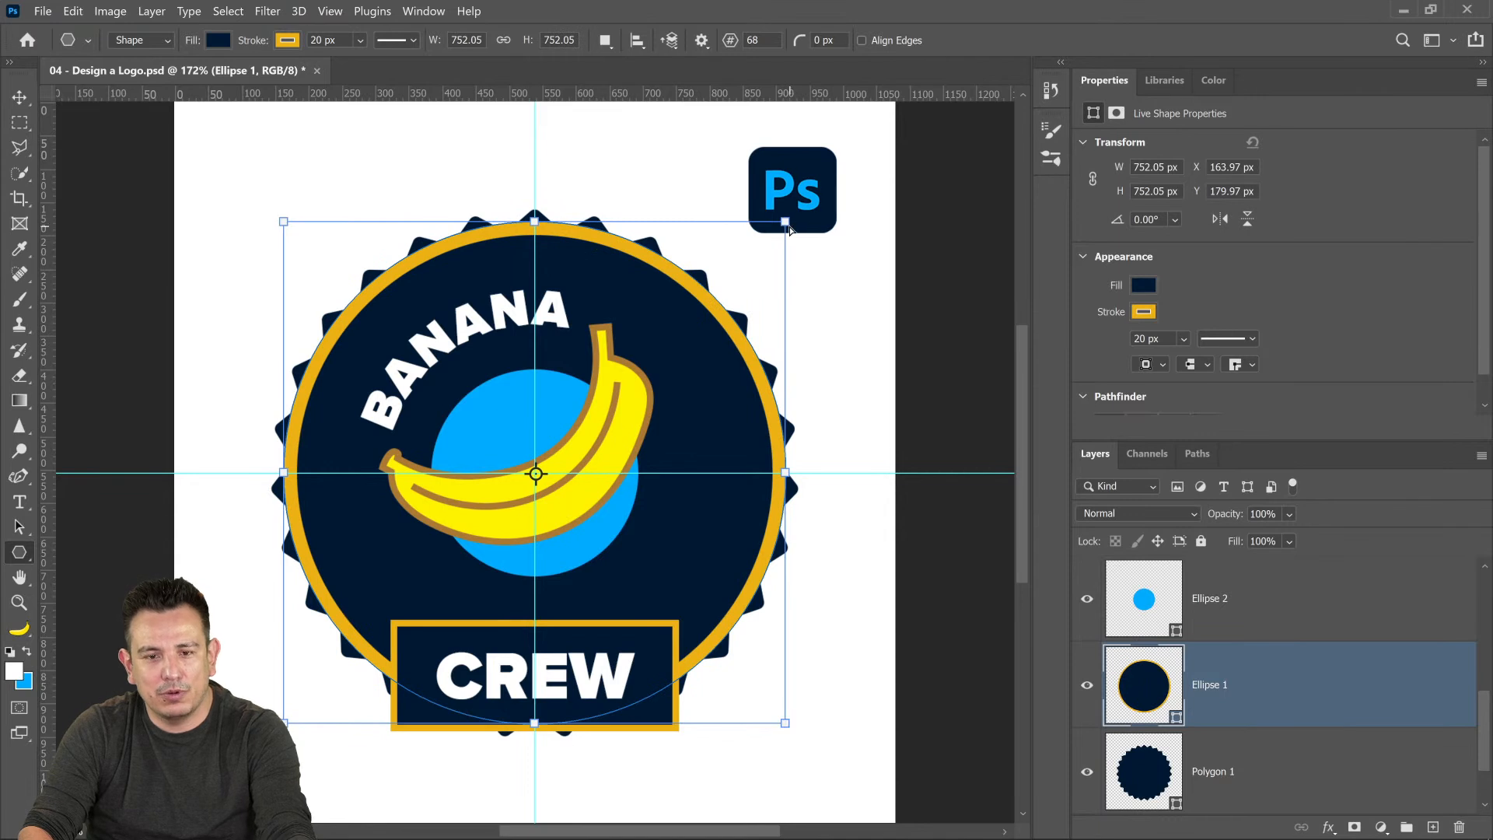
- Undo the last circle enlargement and slightly enlarge the Polygon 1 seal about its center instead
key("ctrl+z")
left_click(1236, 776)
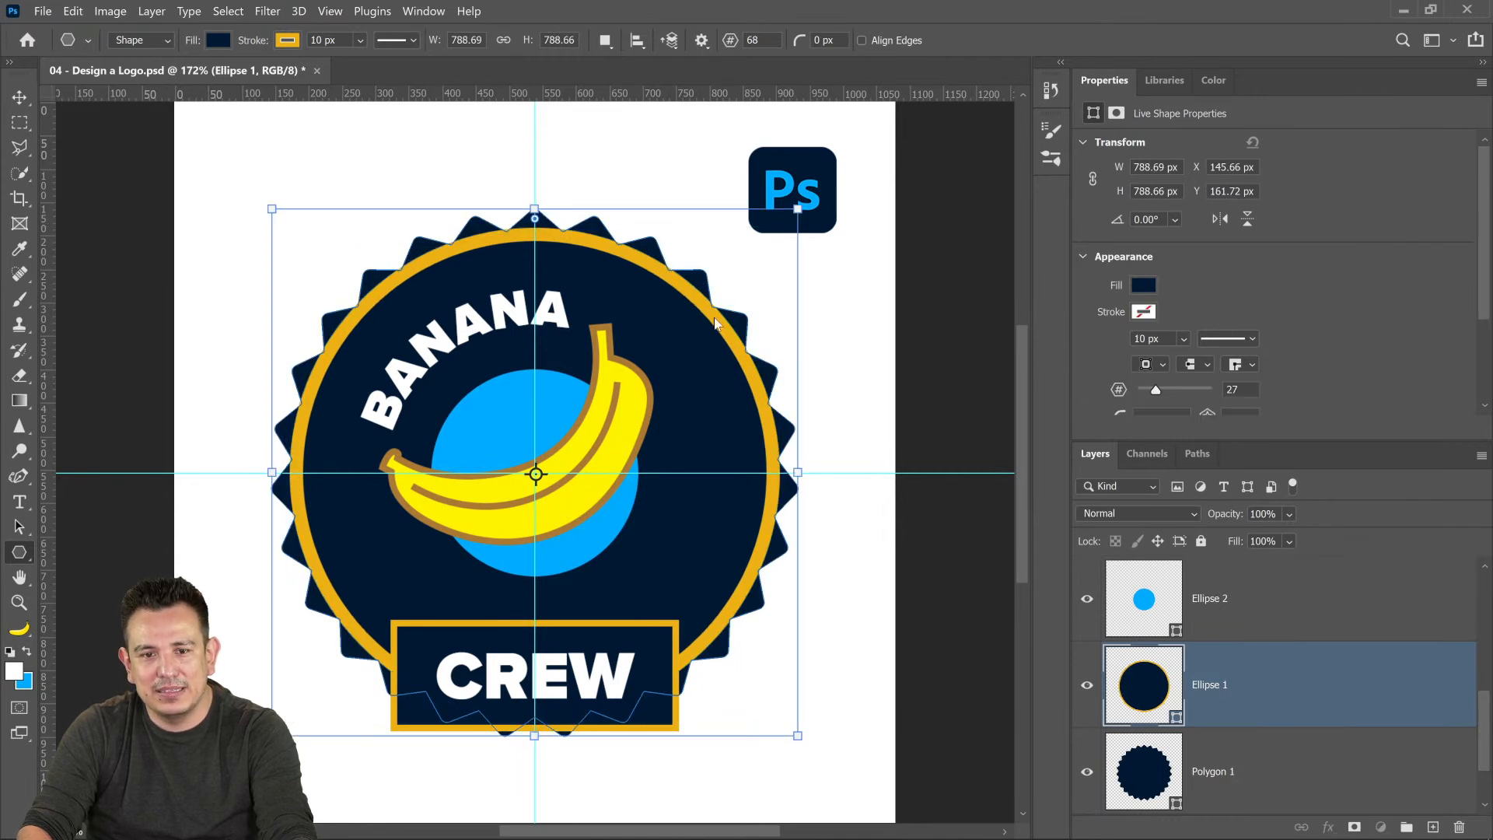
left_click_drag(798, 208, 805, 201)
left_click(1273, 703)
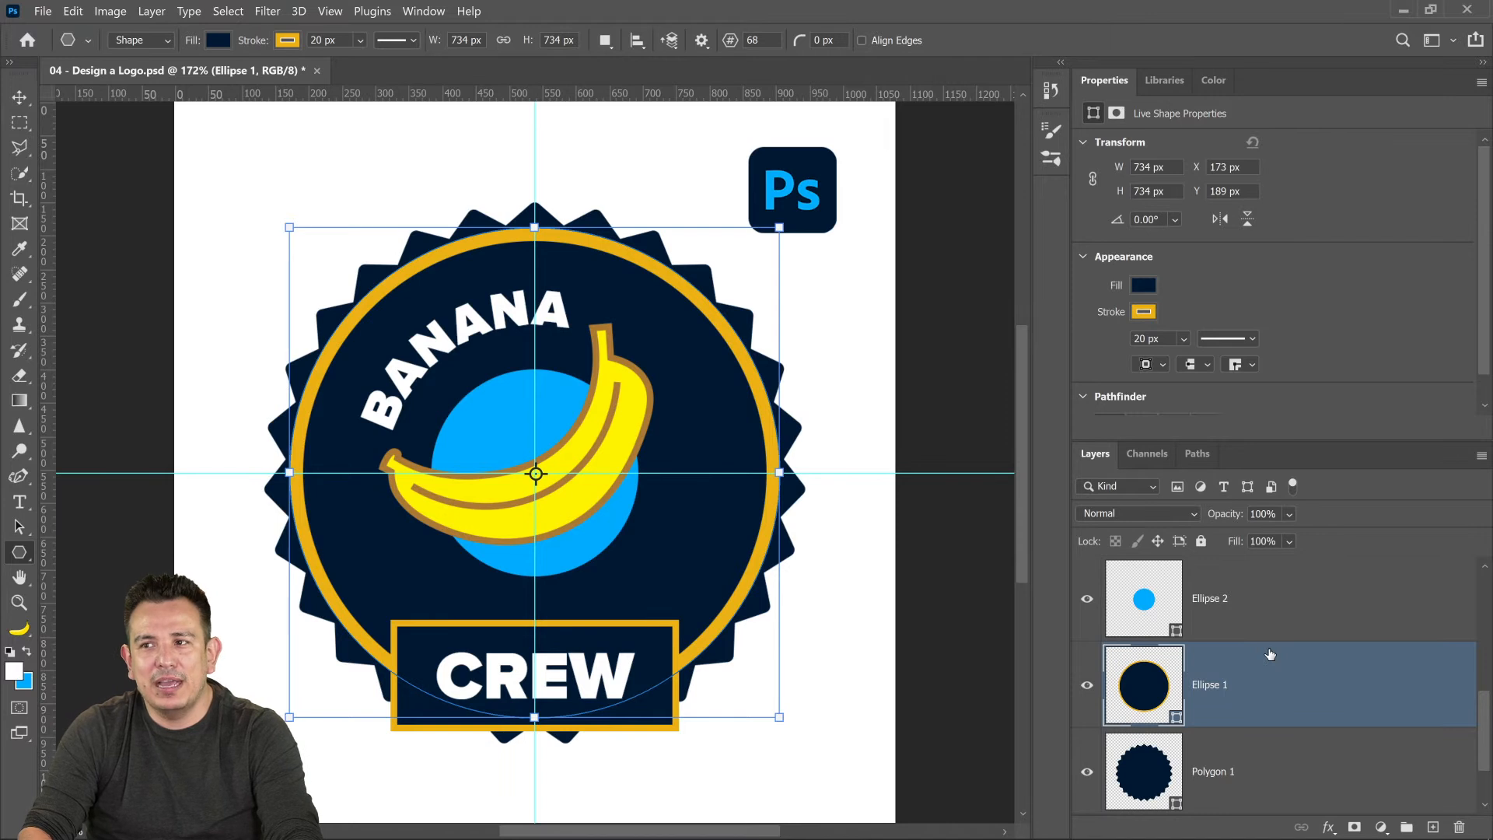
- Duplicate the blue Ellipse 2 circle and shrink the copy about its center to about 256 px in diameter
left_click(1217, 616)
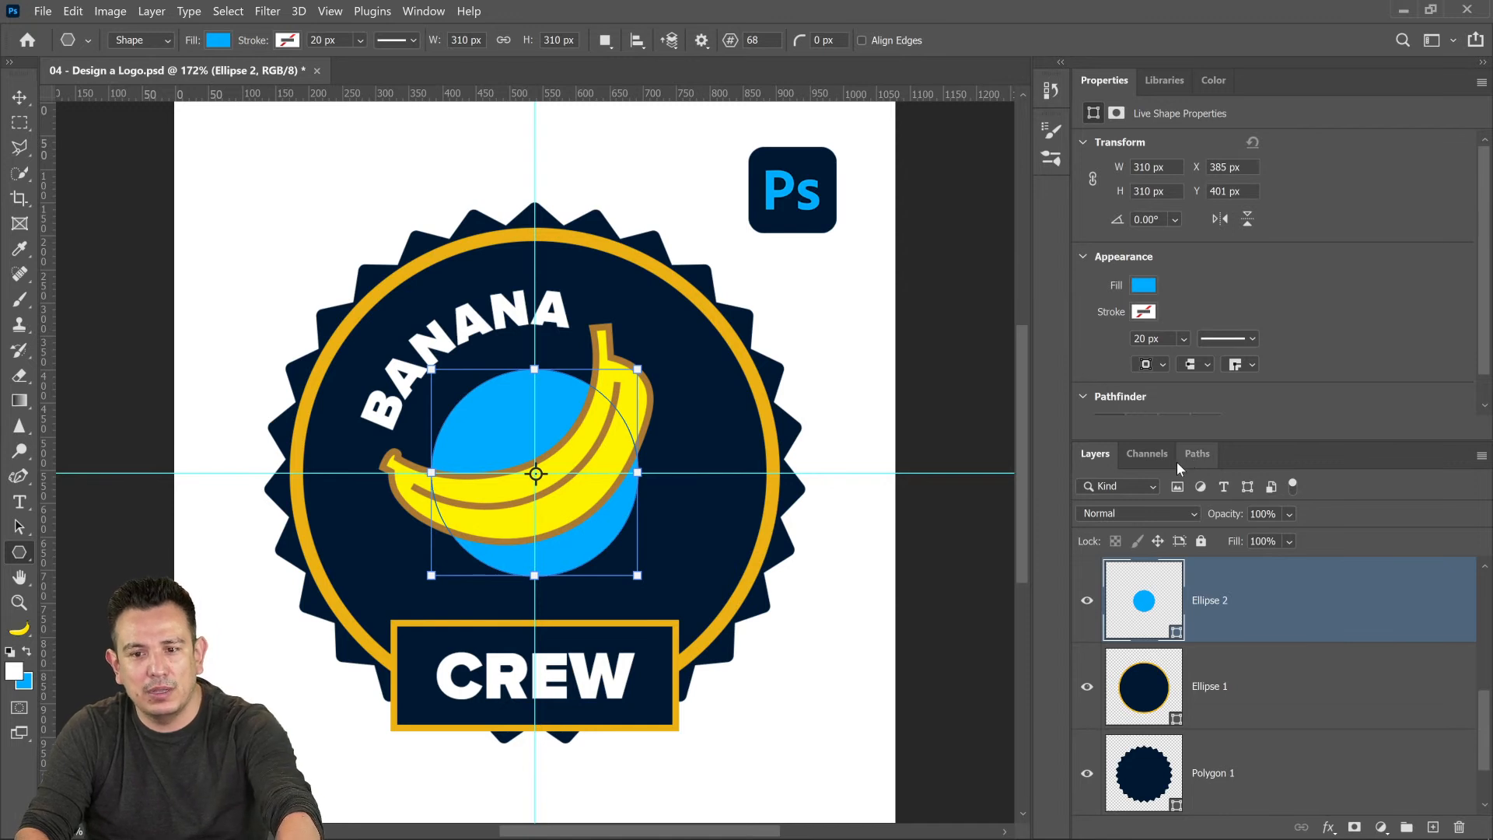
key("ctrl+j")
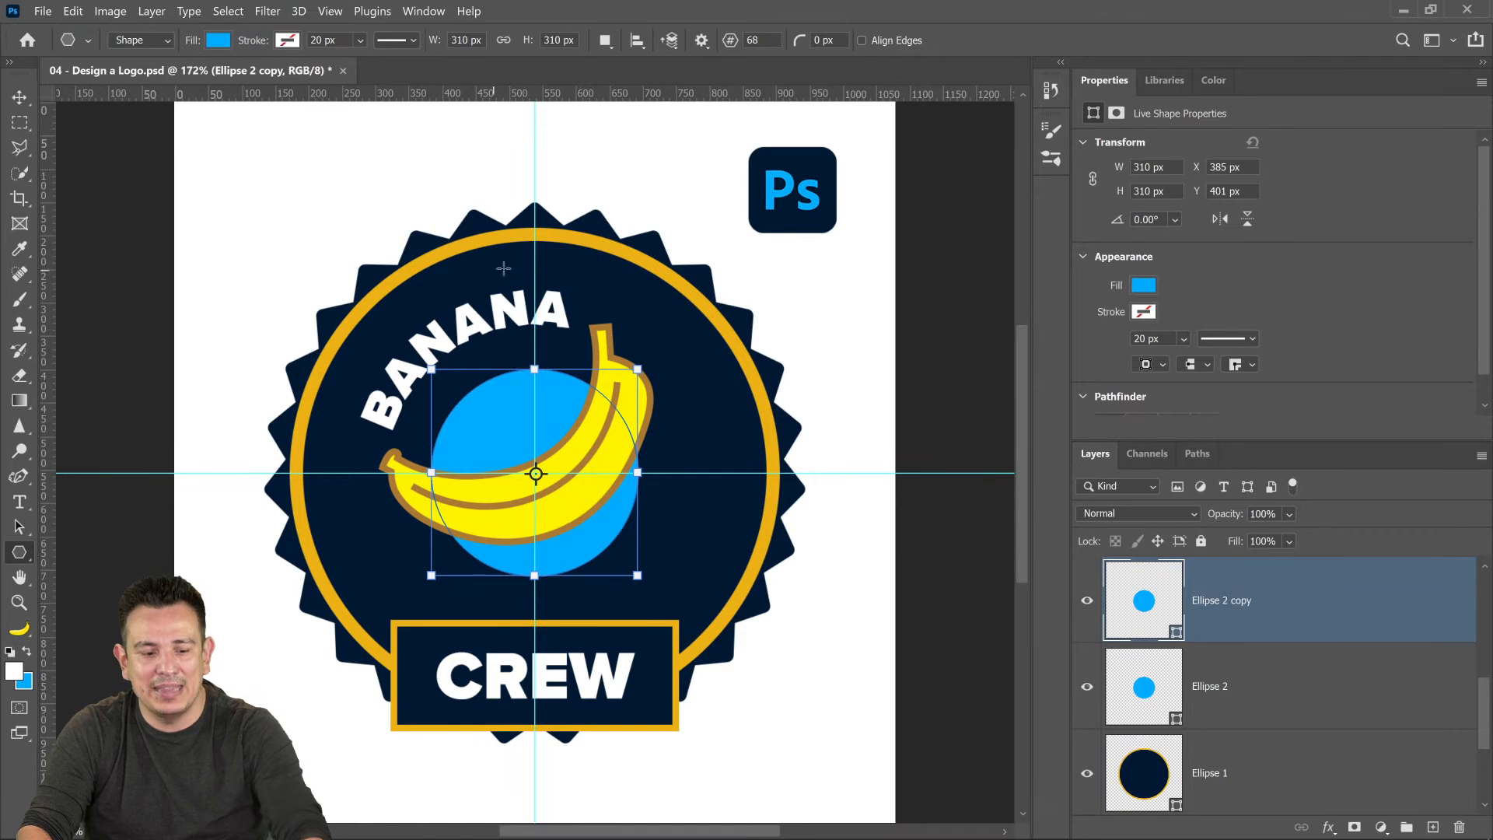
left_click_drag(639, 364, 621, 378)
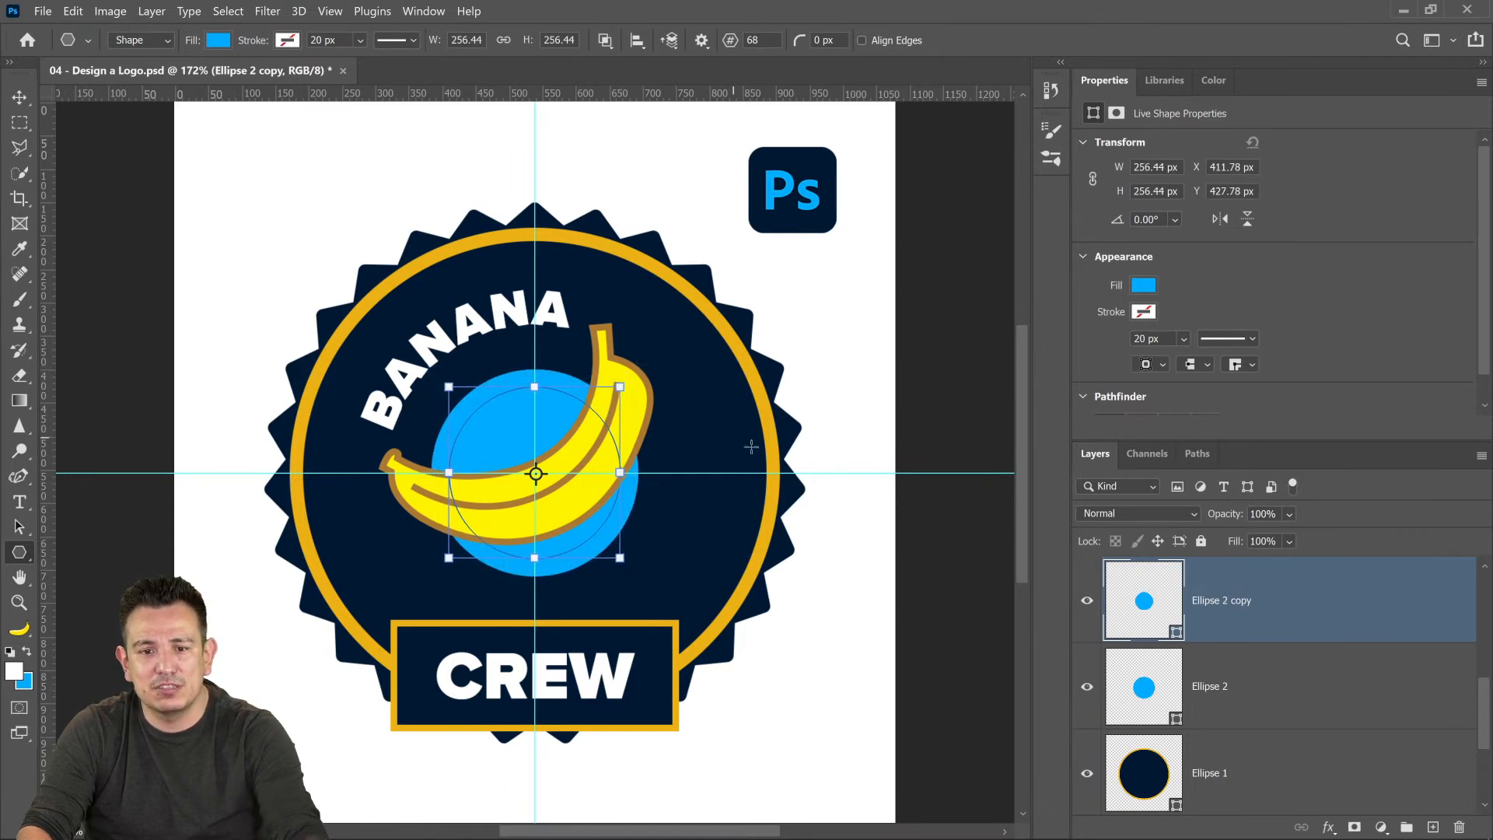
- Remove the fill from Ellipse 2 copy and give it a stroke in the recently used dark navy
left_click(1143, 286)
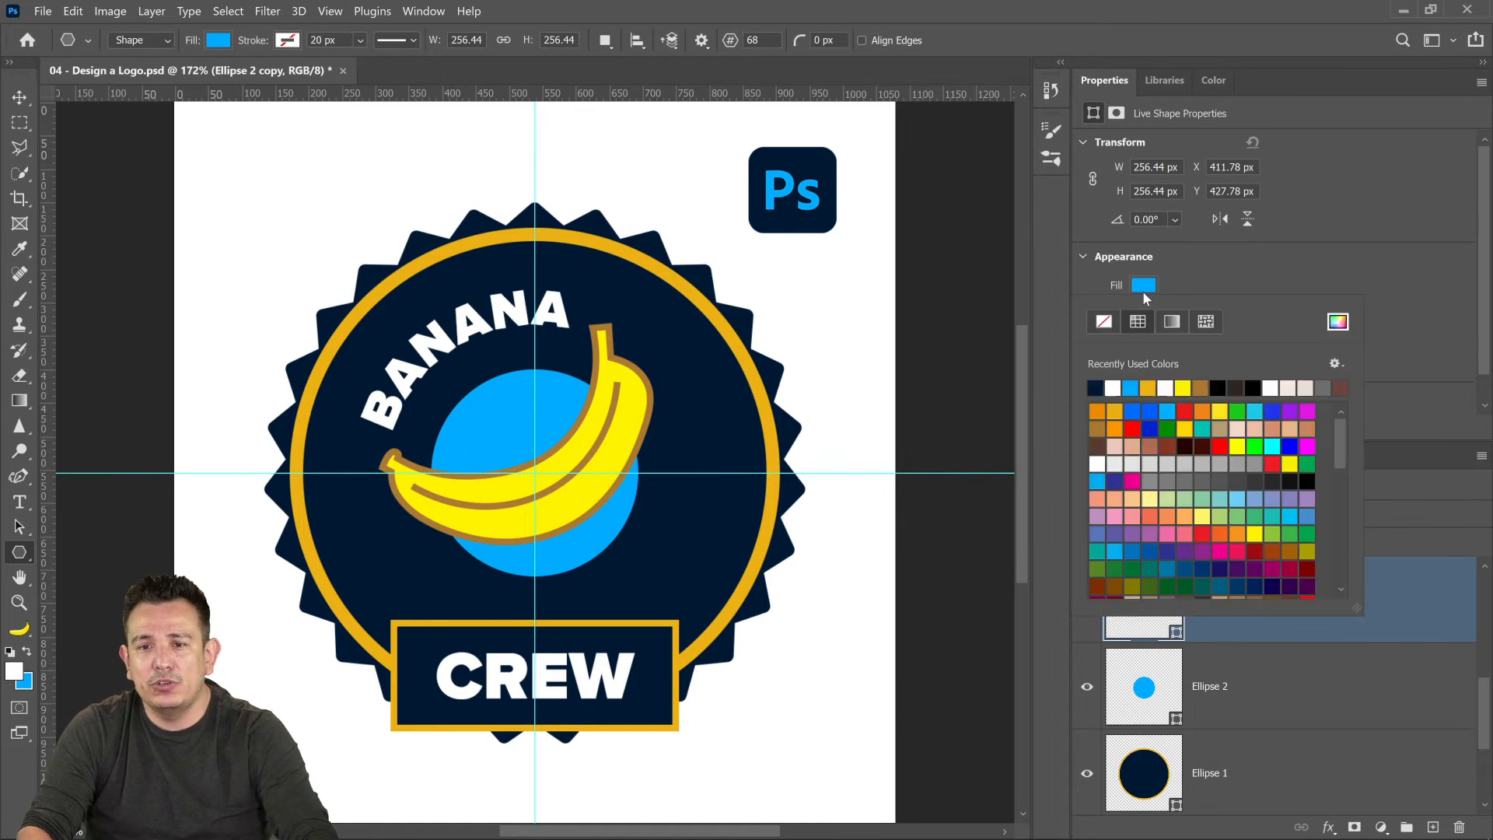
left_click(1119, 319)
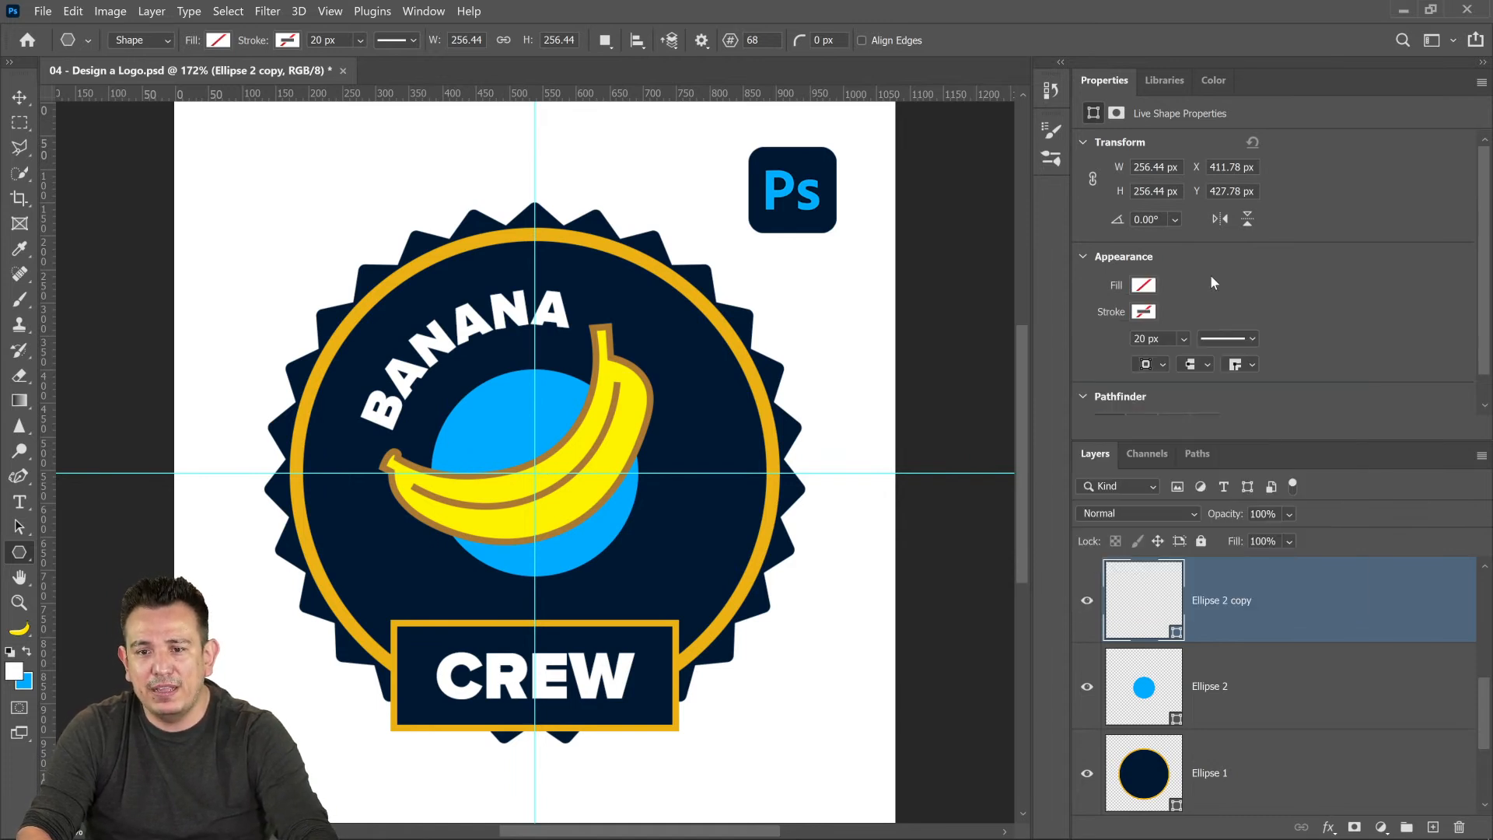
left_click(1143, 311)
left_click(1097, 415)
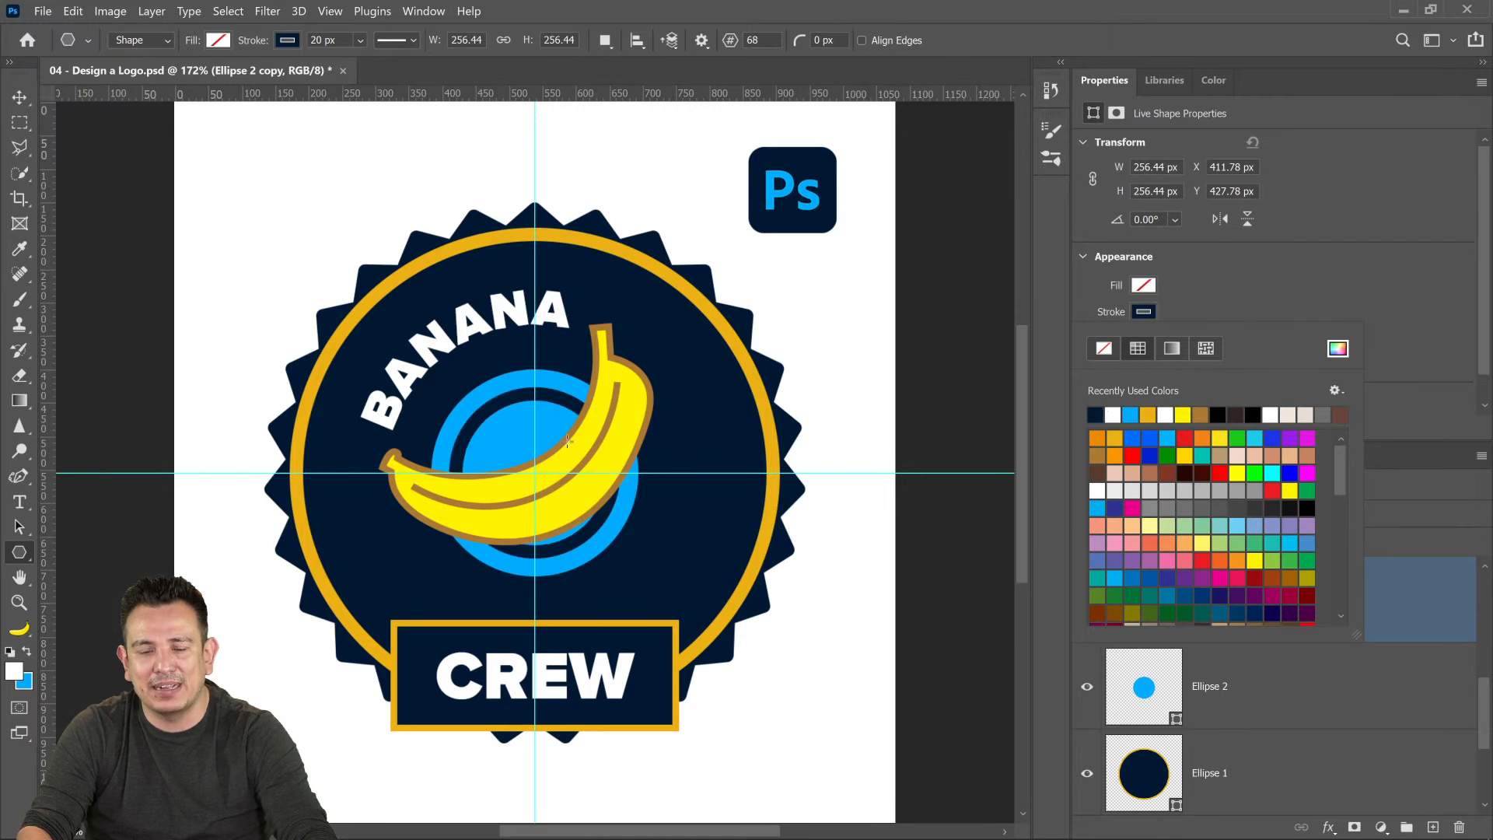
- Set the stroke width of Ellipse 2 copy to 15 px
left_click(1276, 711)
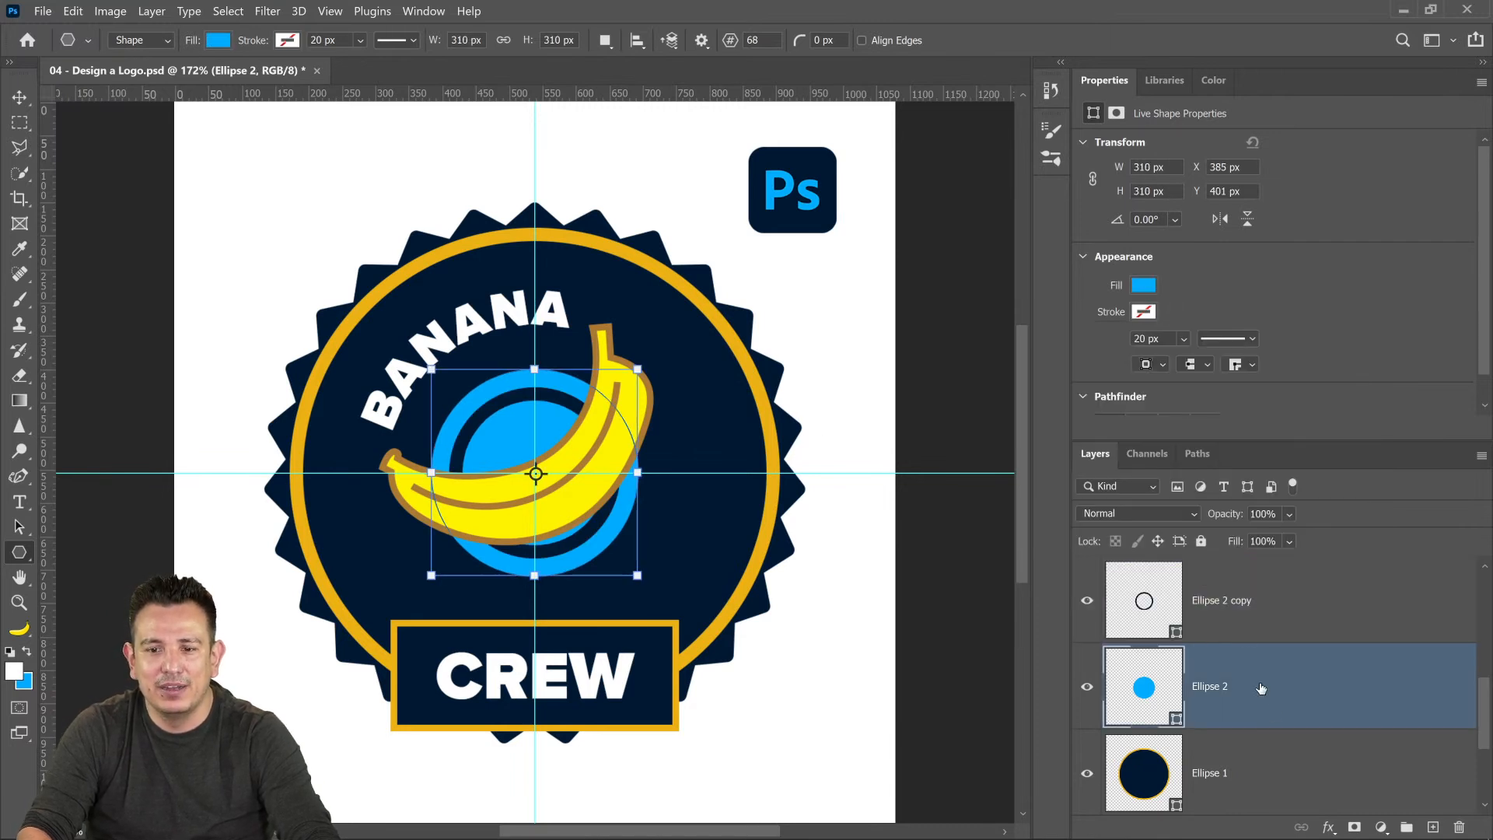
left_click(1237, 617)
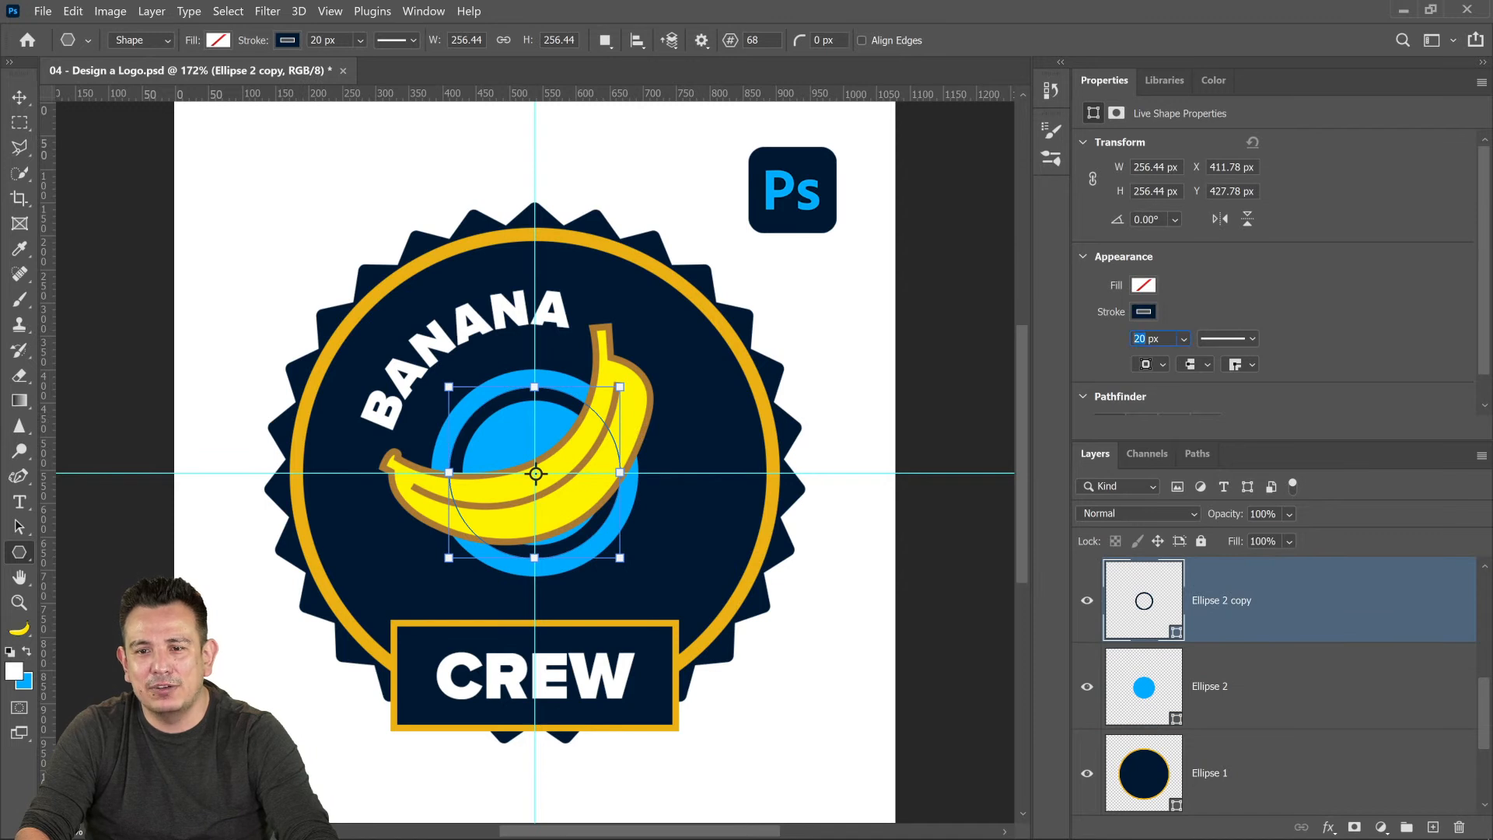
type("15")
key("Return")
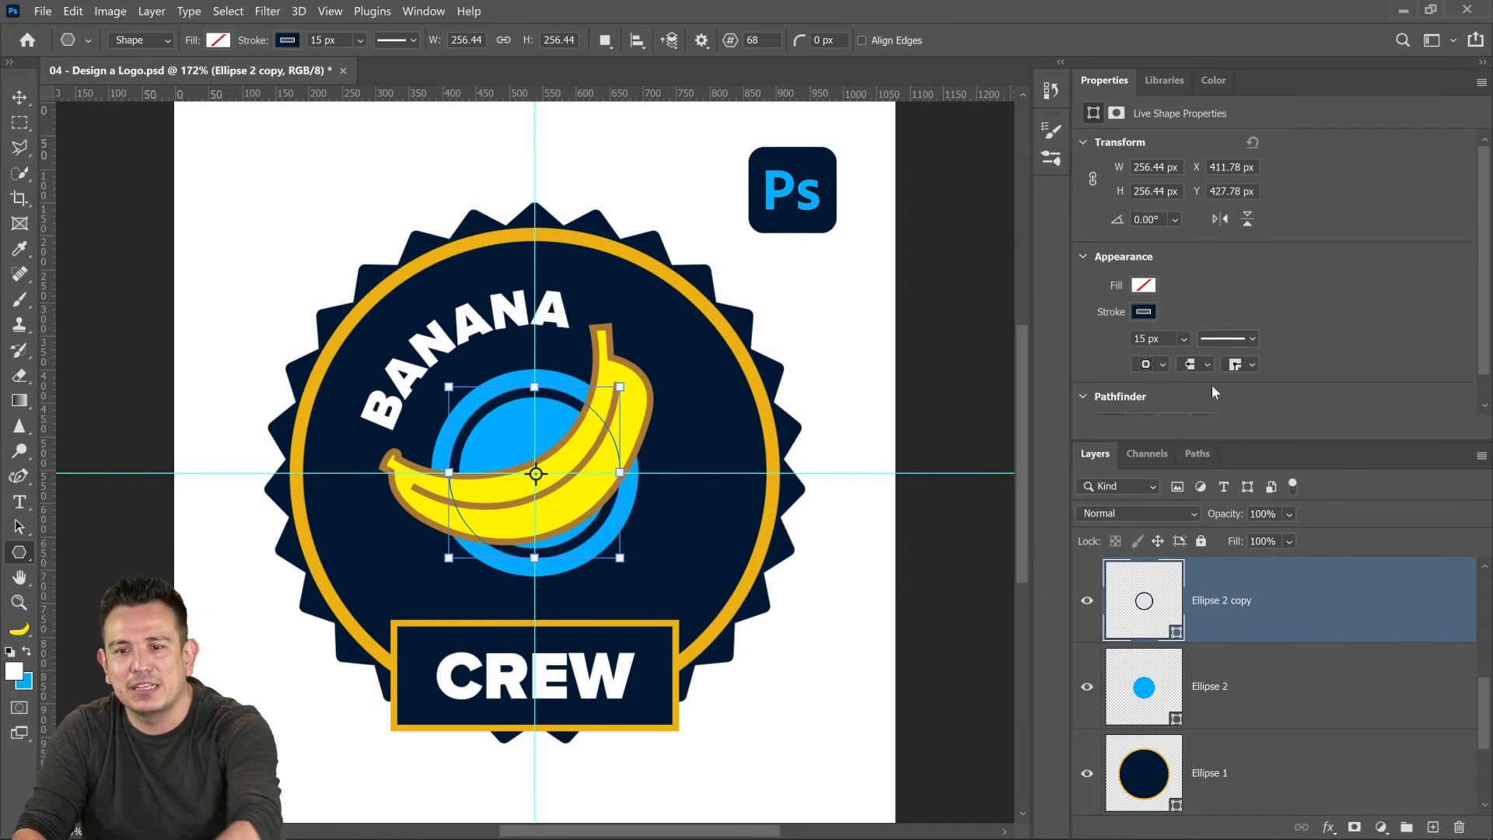
- Duplicate the Rectangle 1 banner shape behind the CREW text
left_click(1300, 706)
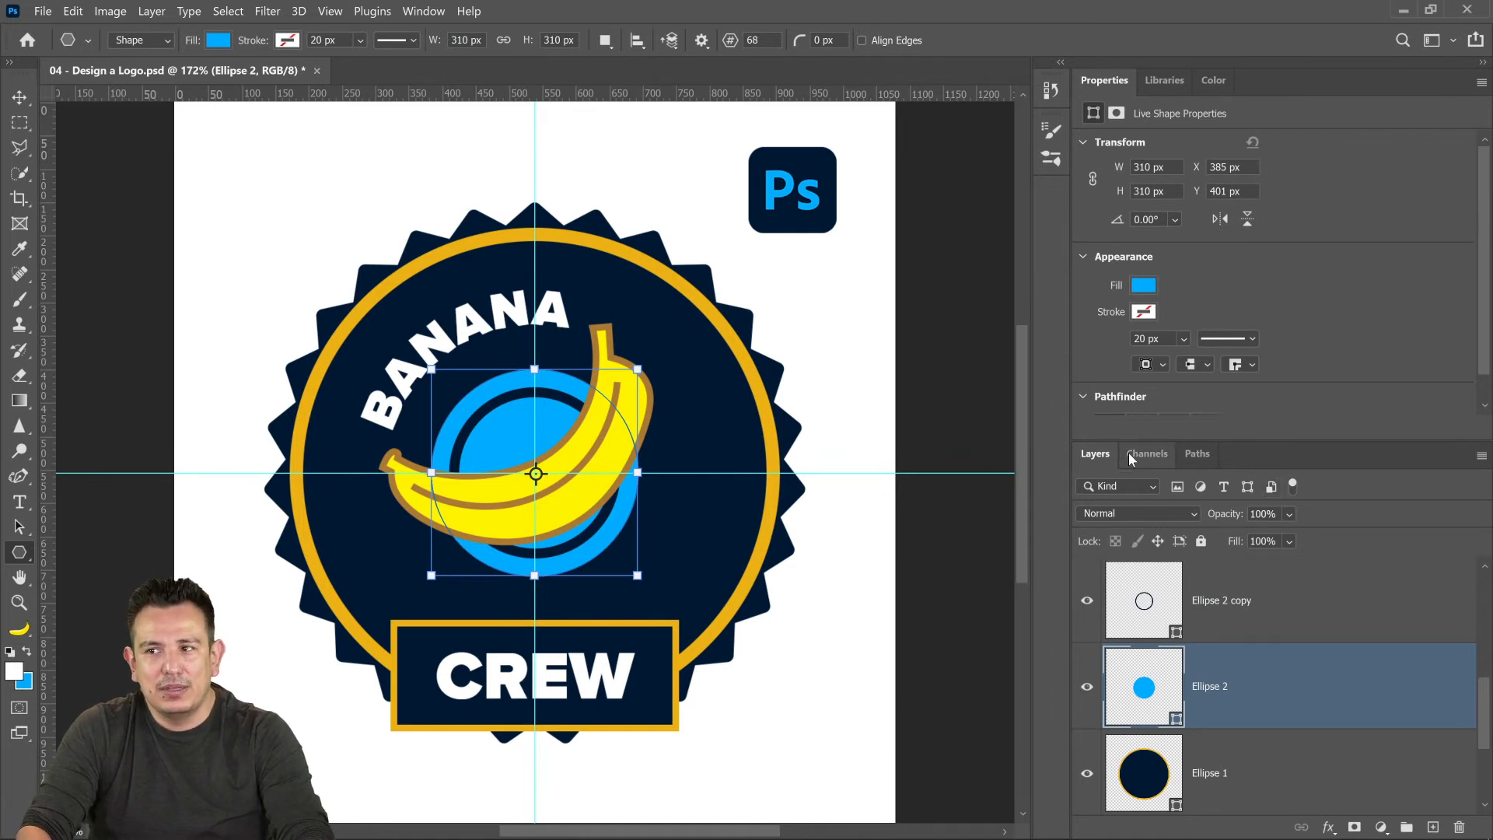
scroll(1187, 713, "down", 2)
scroll(1186, 713, "up", 6)
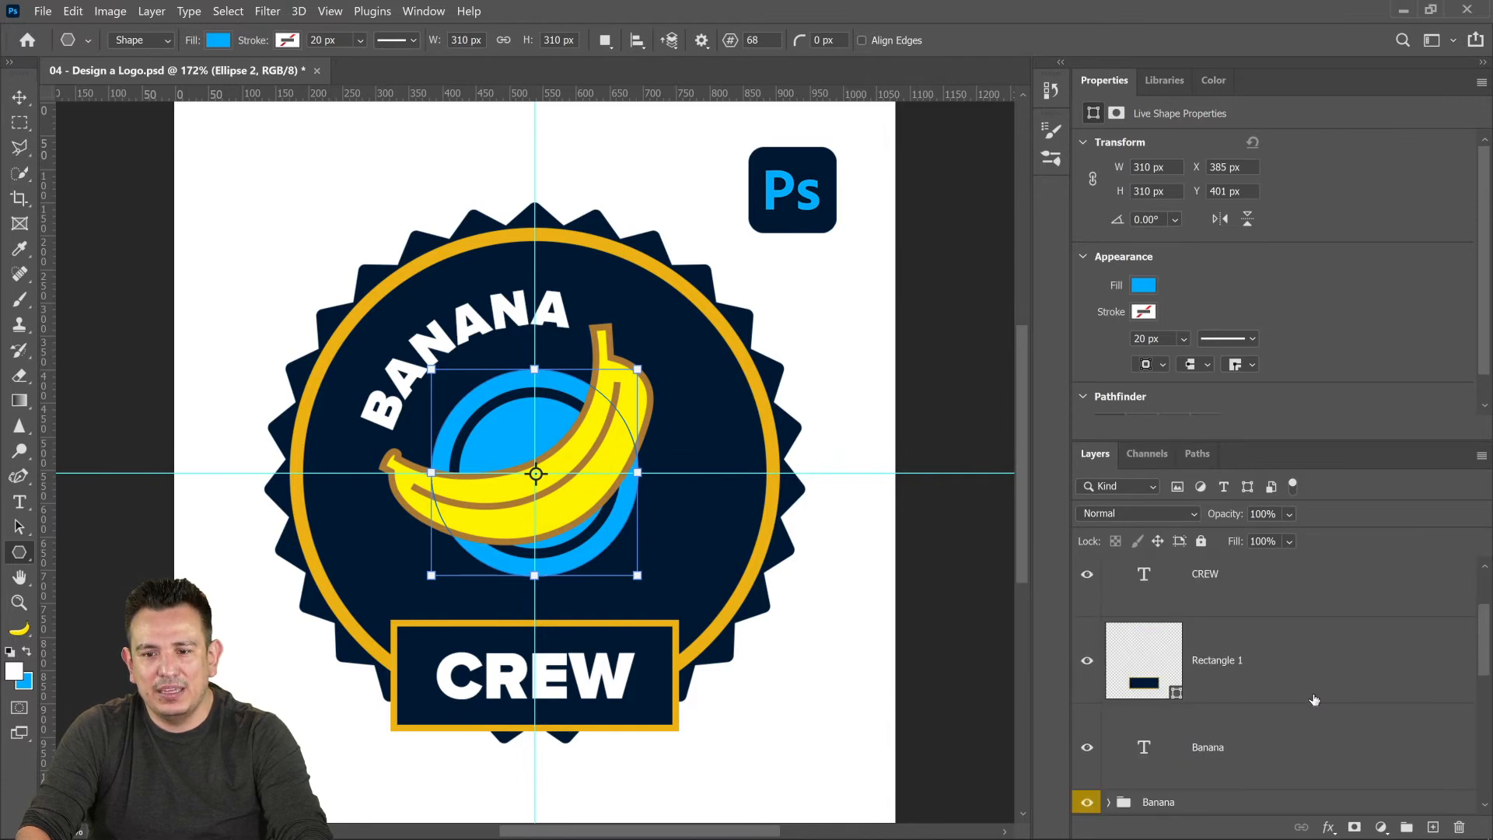
left_click(1254, 690)
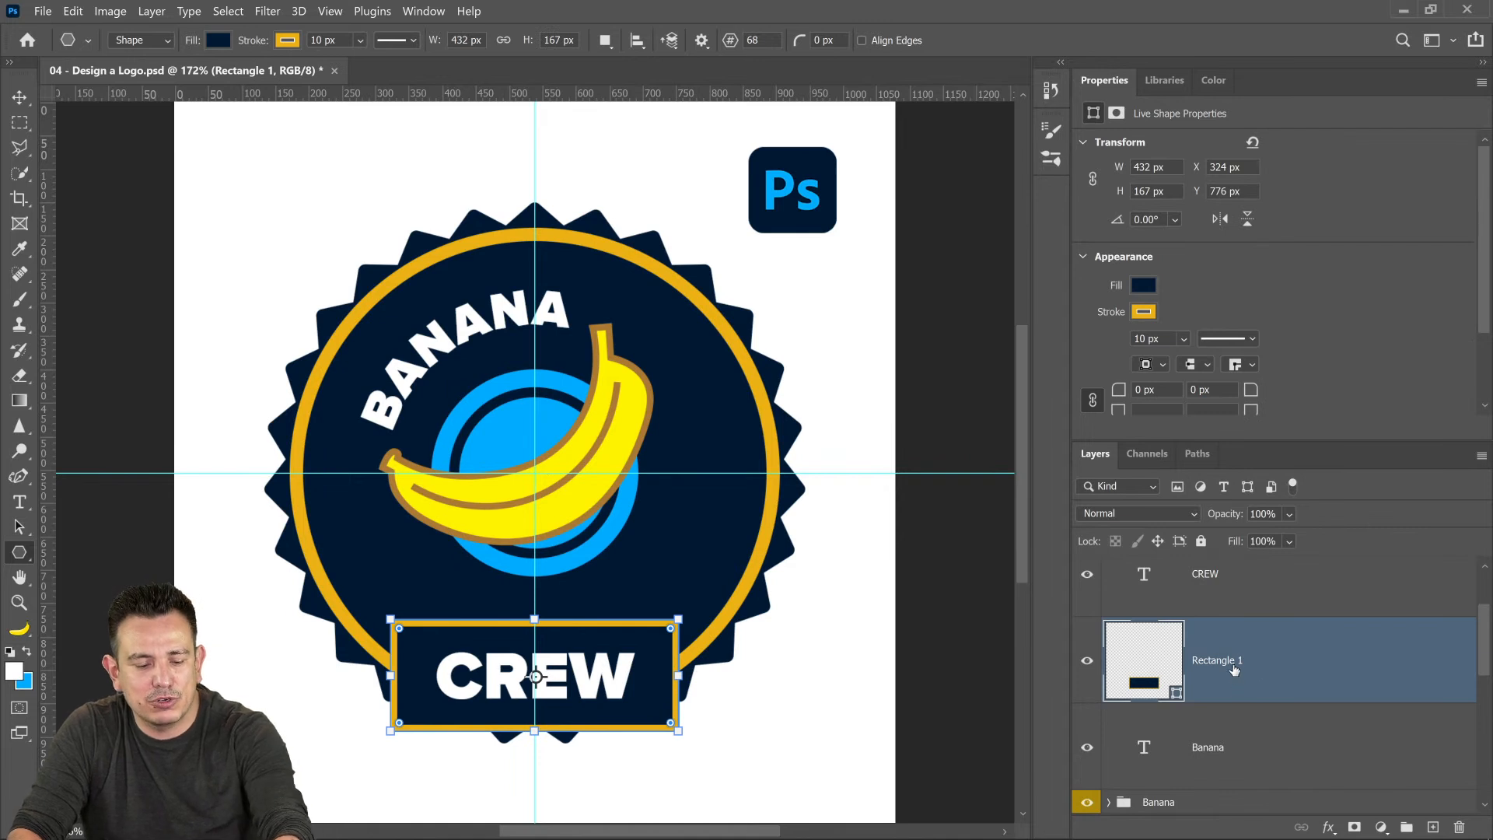
key("ctrl+j")
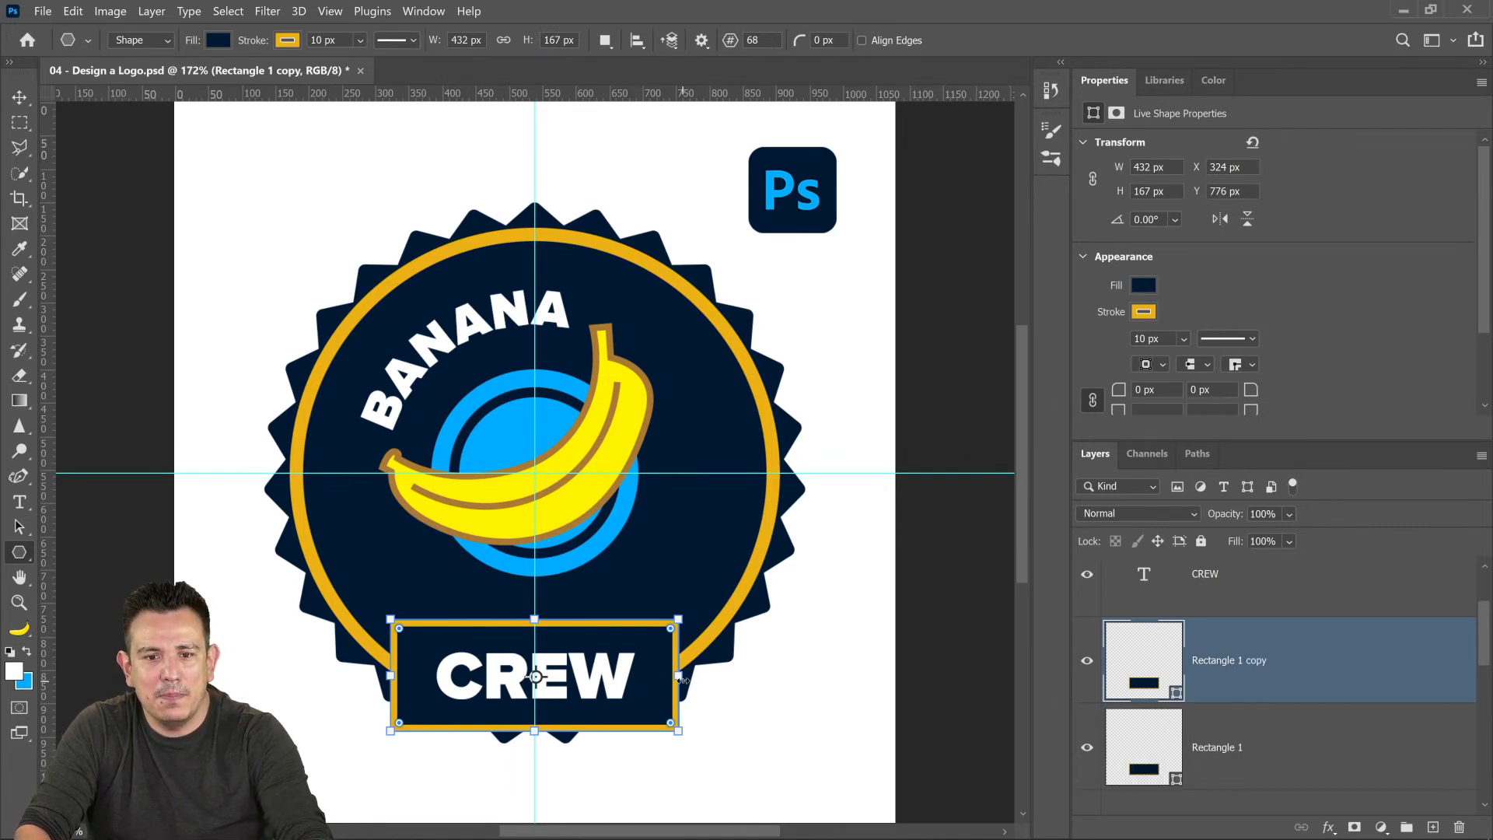
- Remove the fill from Rectangle 1 copy and change its stroke to the recently used dark navy
left_click(1148, 312)
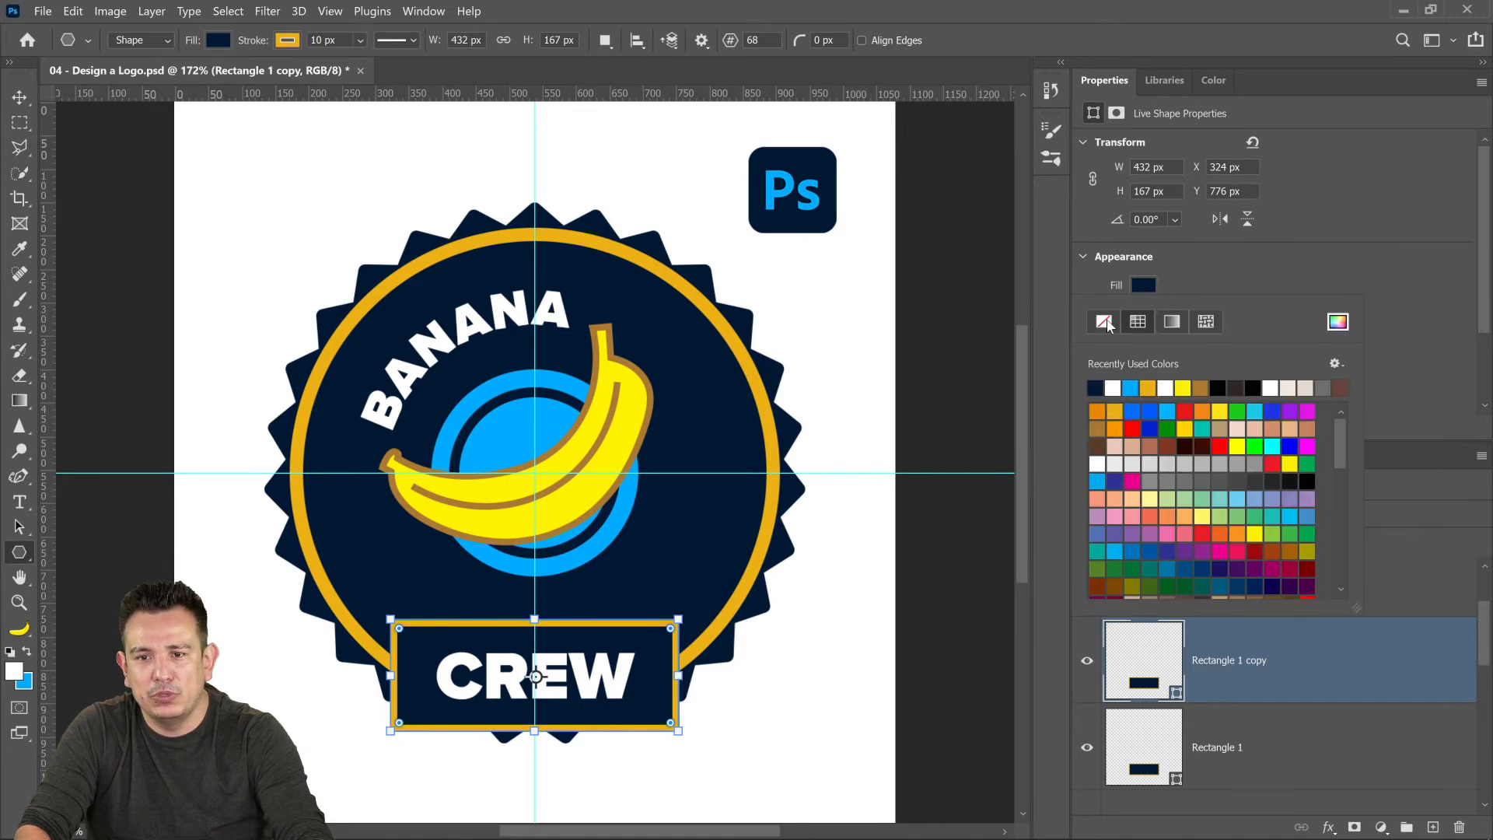
left_click(1104, 321)
left_click(1145, 311)
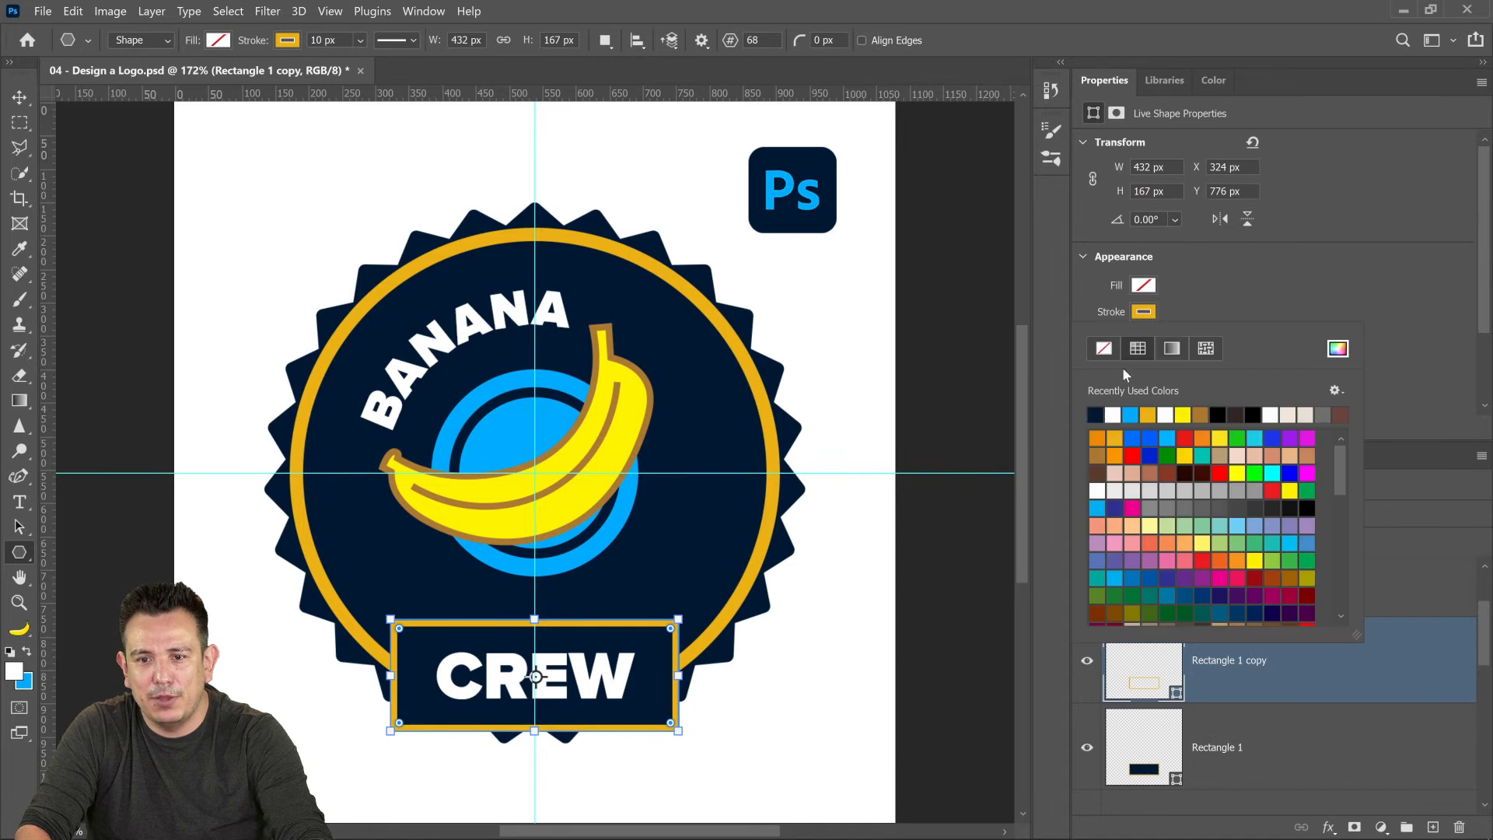
left_click(1095, 415)
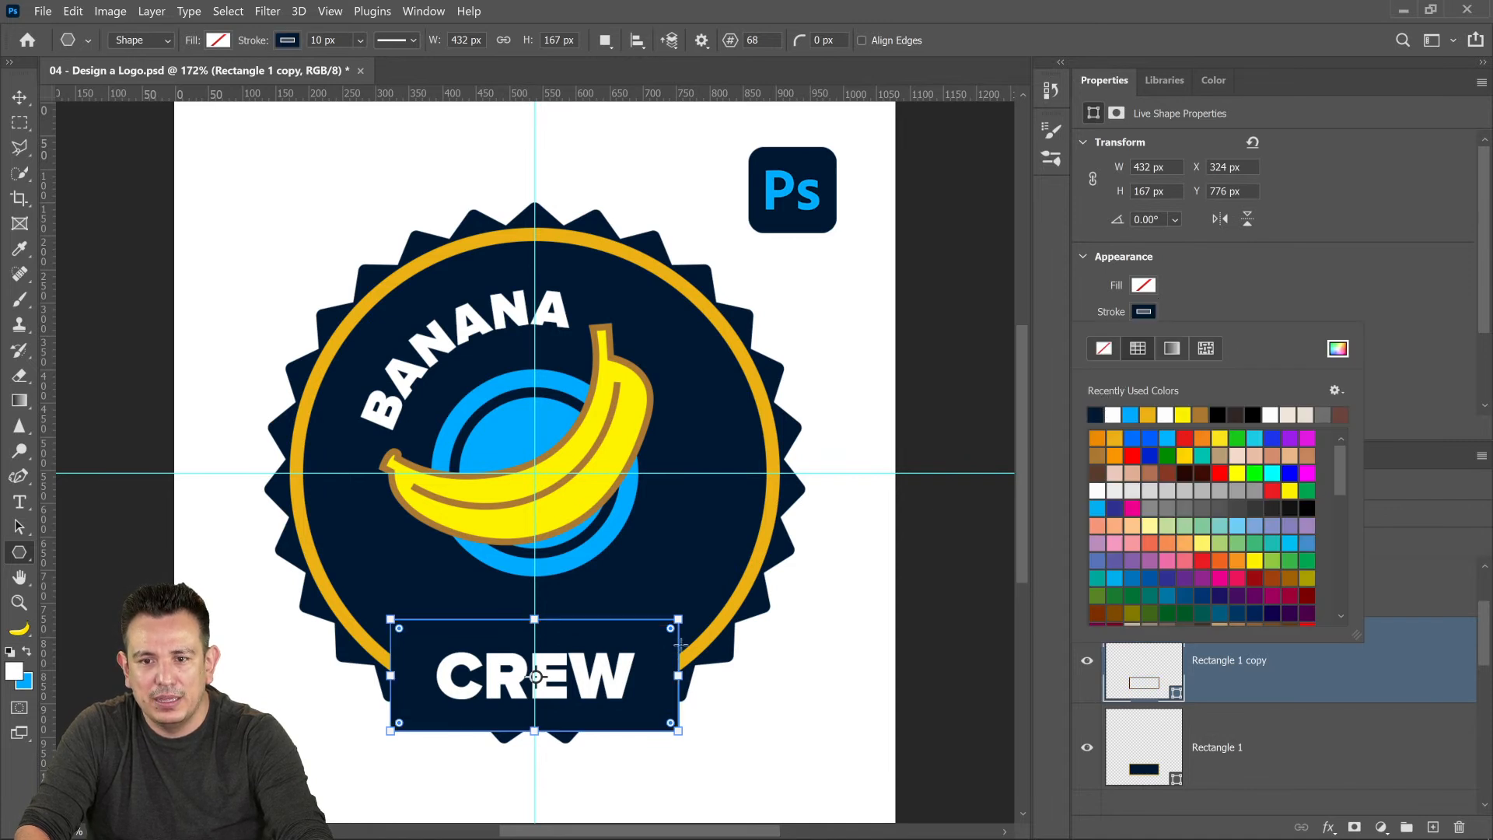
left_click(1205, 317)
- Hide and show Rectangle 1 copy to compare the banner with and without its navy outline
left_click(1087, 660)
left_click(1087, 661)
left_click(1087, 660)
left_click(1087, 675)
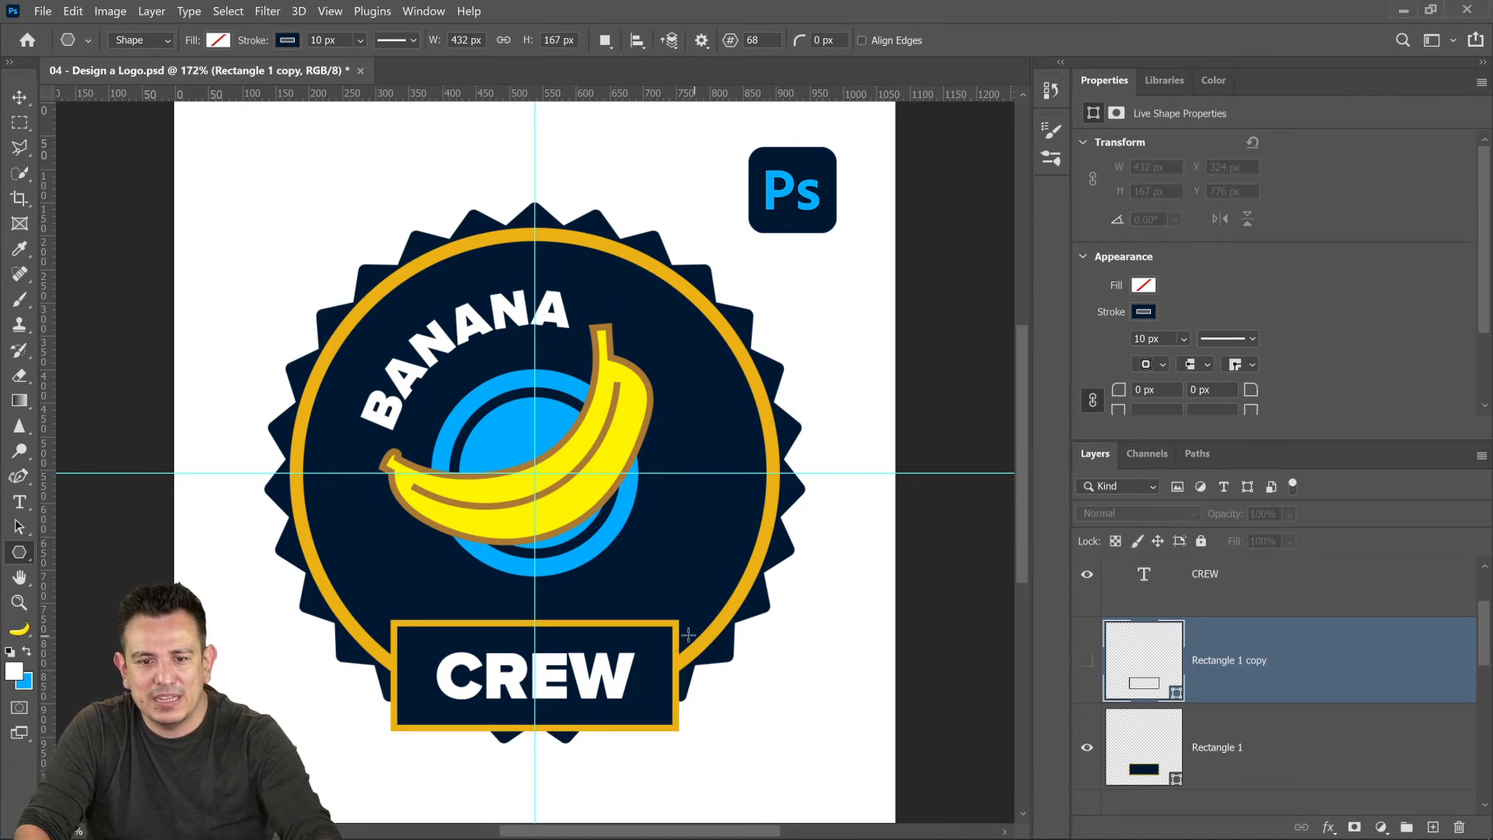
key("v")
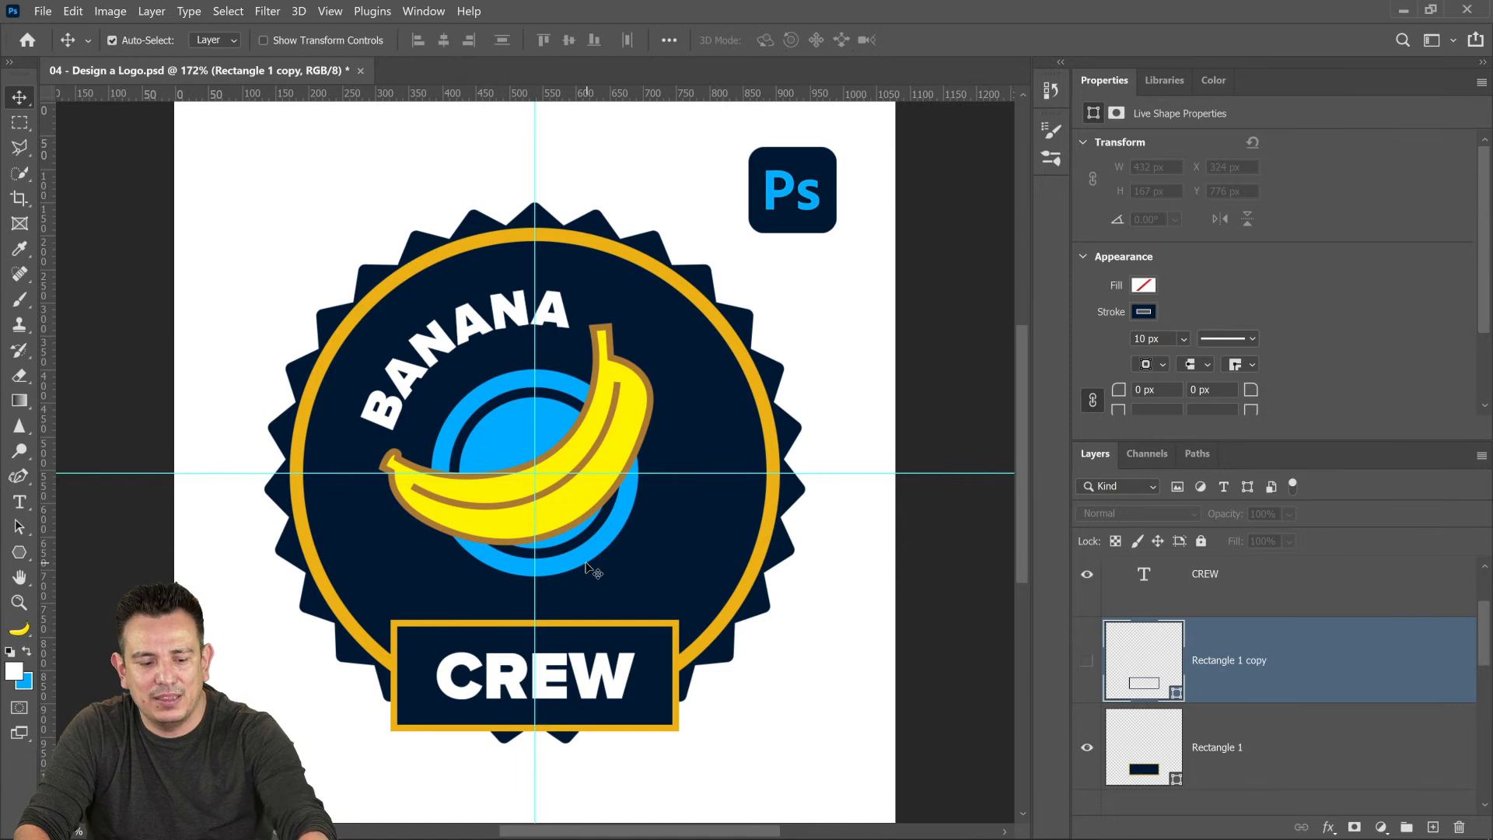
left_click(1094, 676)
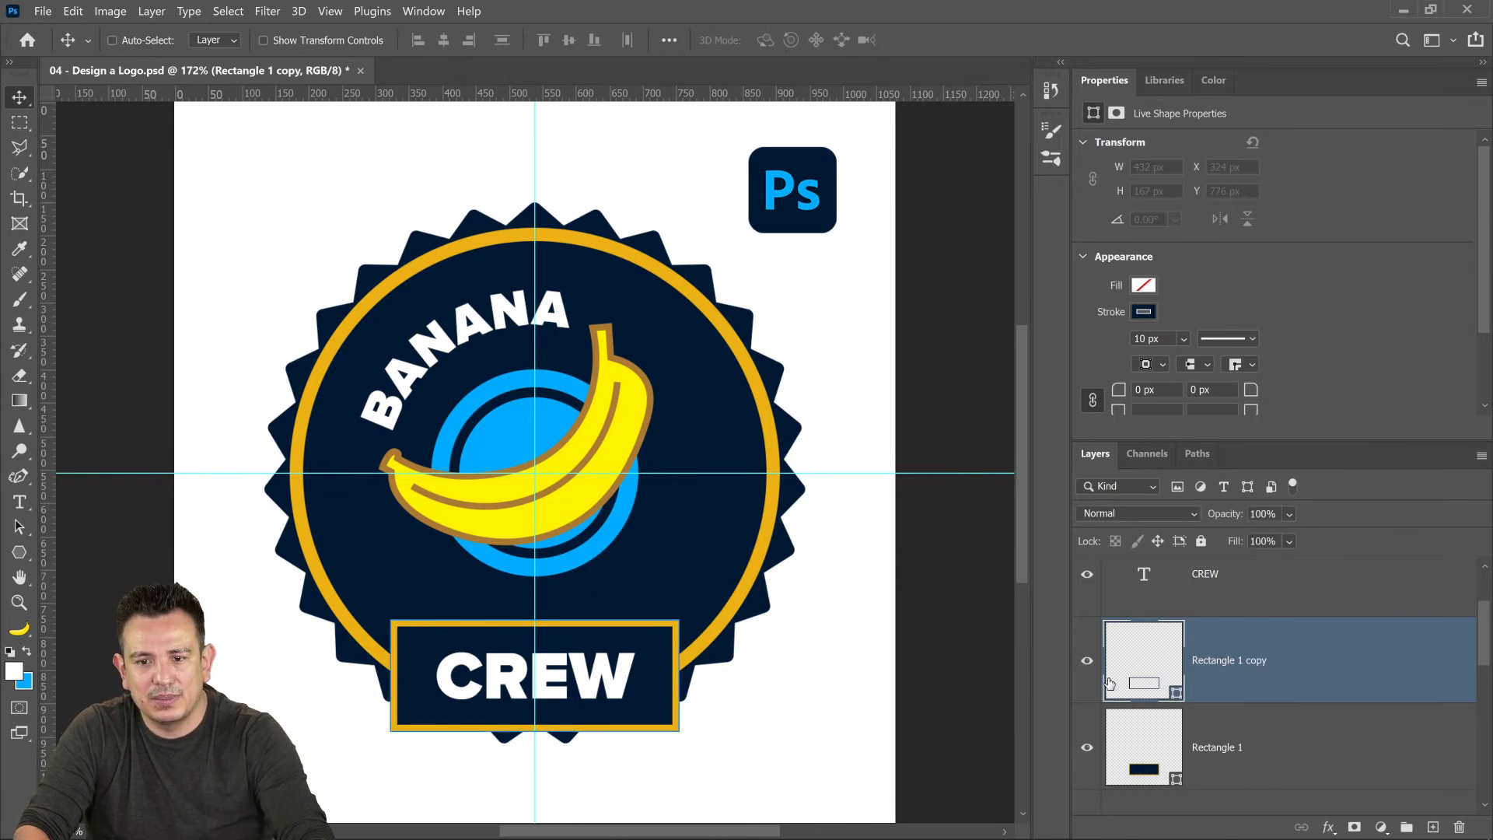
left_click(1097, 680)
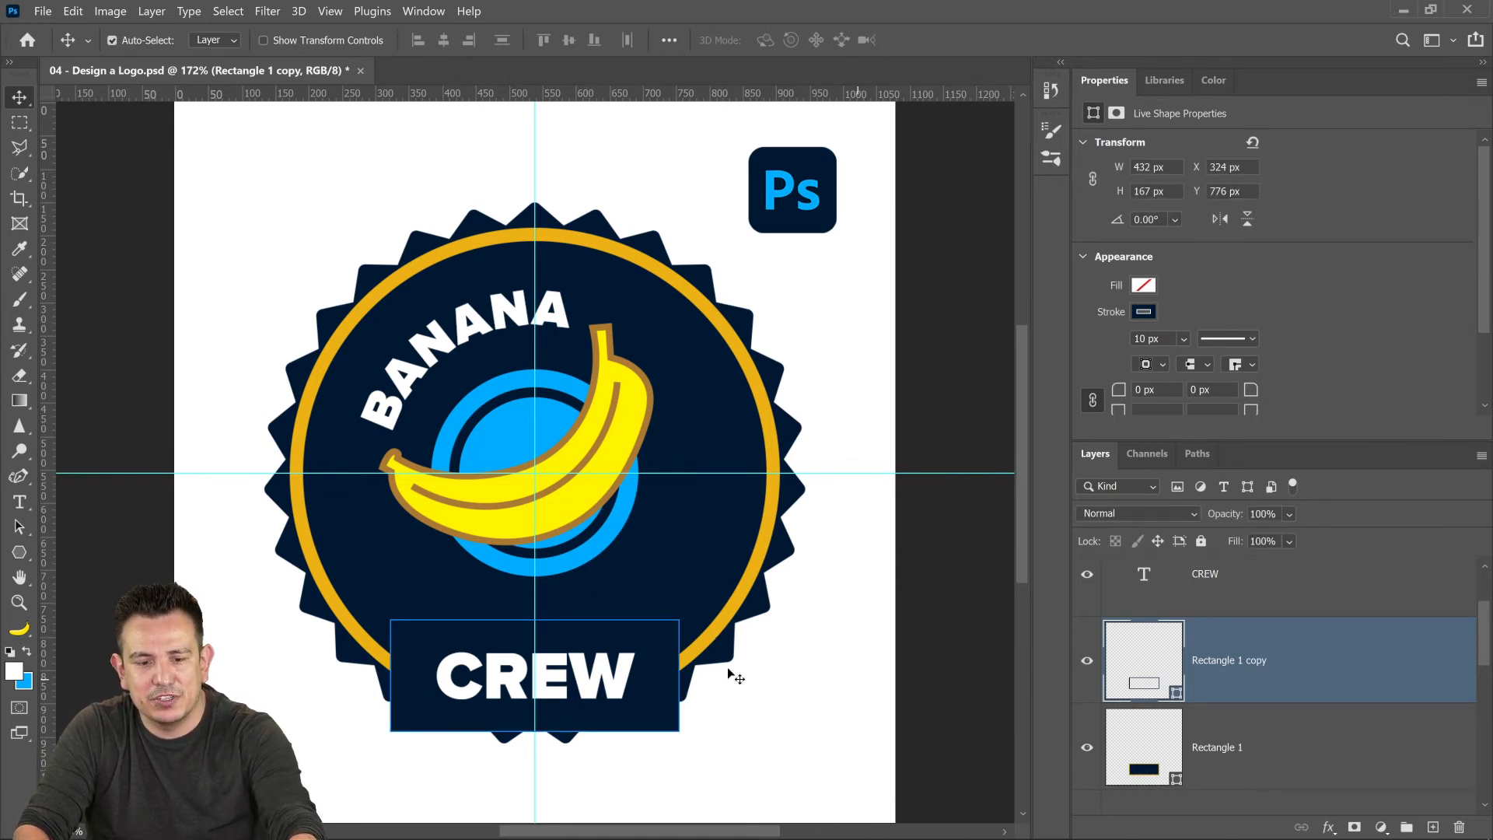
key("ctrl+t")
left_click_drag(386, 678, 379, 677)
left_click_drag(687, 682, 689, 684)
key("ctrl+z")
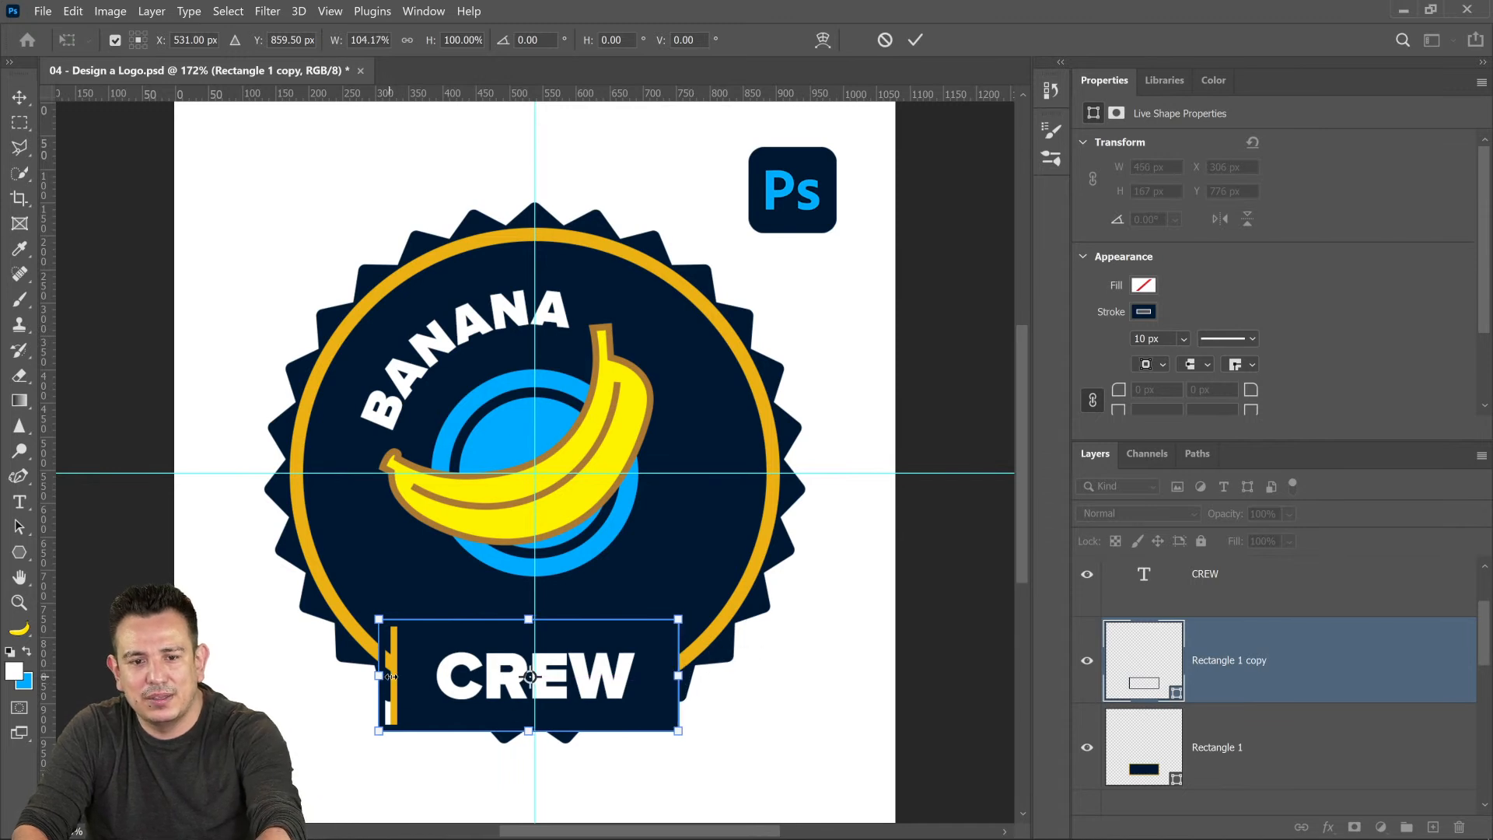
left_click_drag(394, 688, 395, 688)
key("Return")
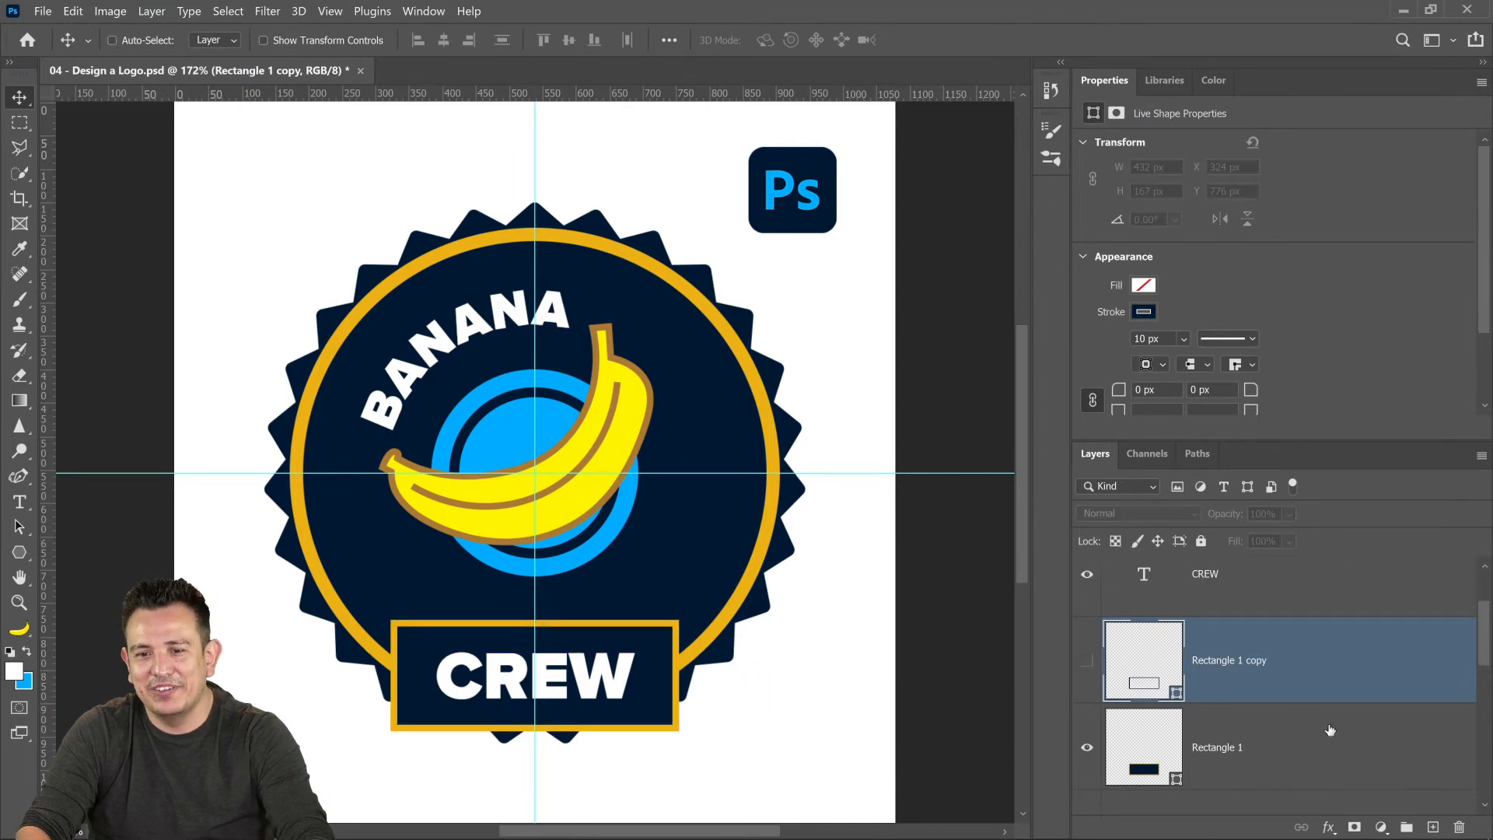
- Toggle the visibility of Rectangle 1 and its copy to check what each layer contributes to the banner
left_click(1088, 663)
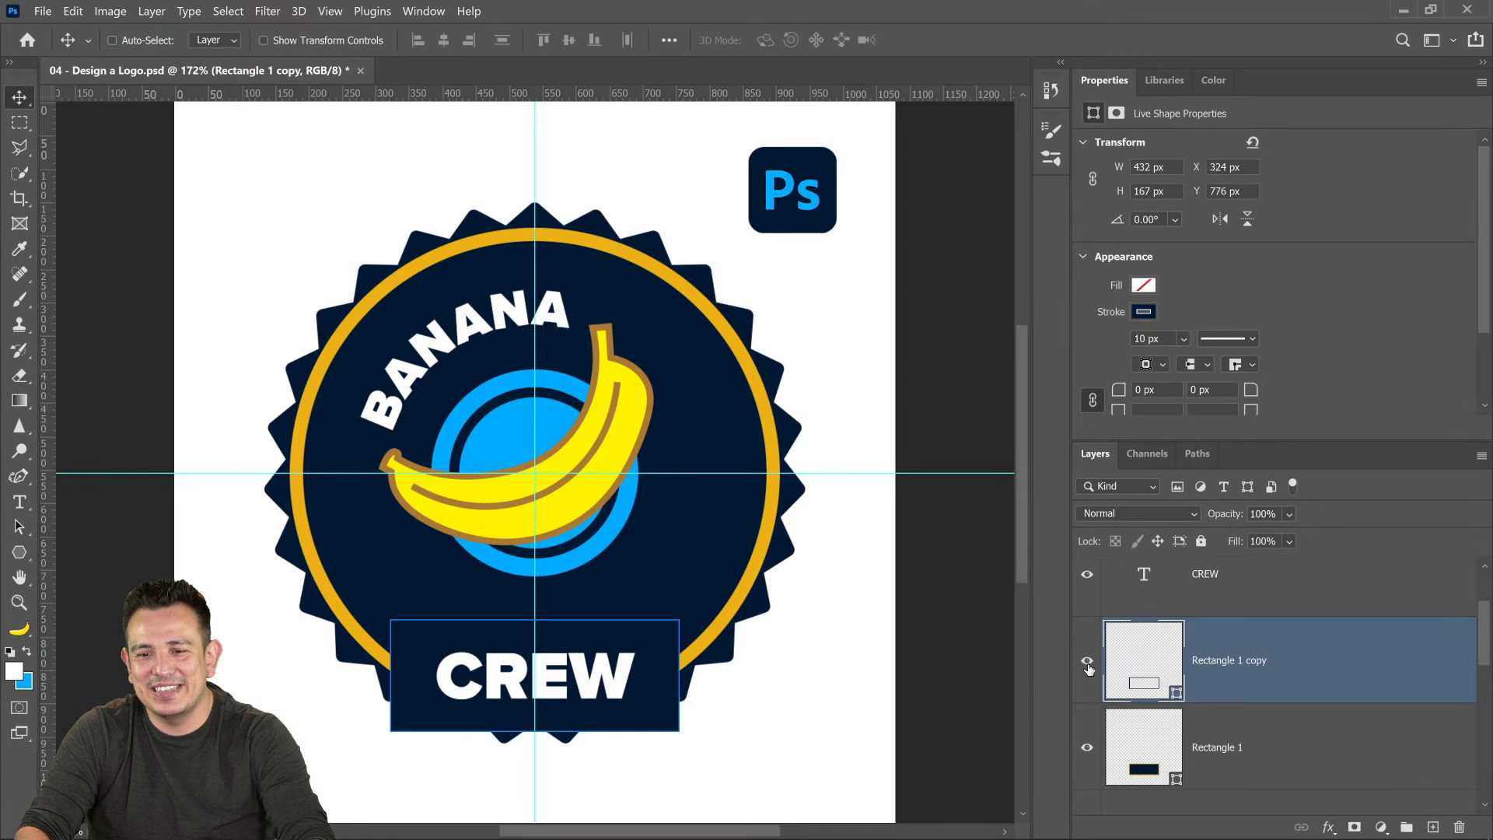
left_click(1169, 778)
left_click(1088, 749)
left_click(1088, 749)
left_click(1088, 749)
left_click(1088, 661)
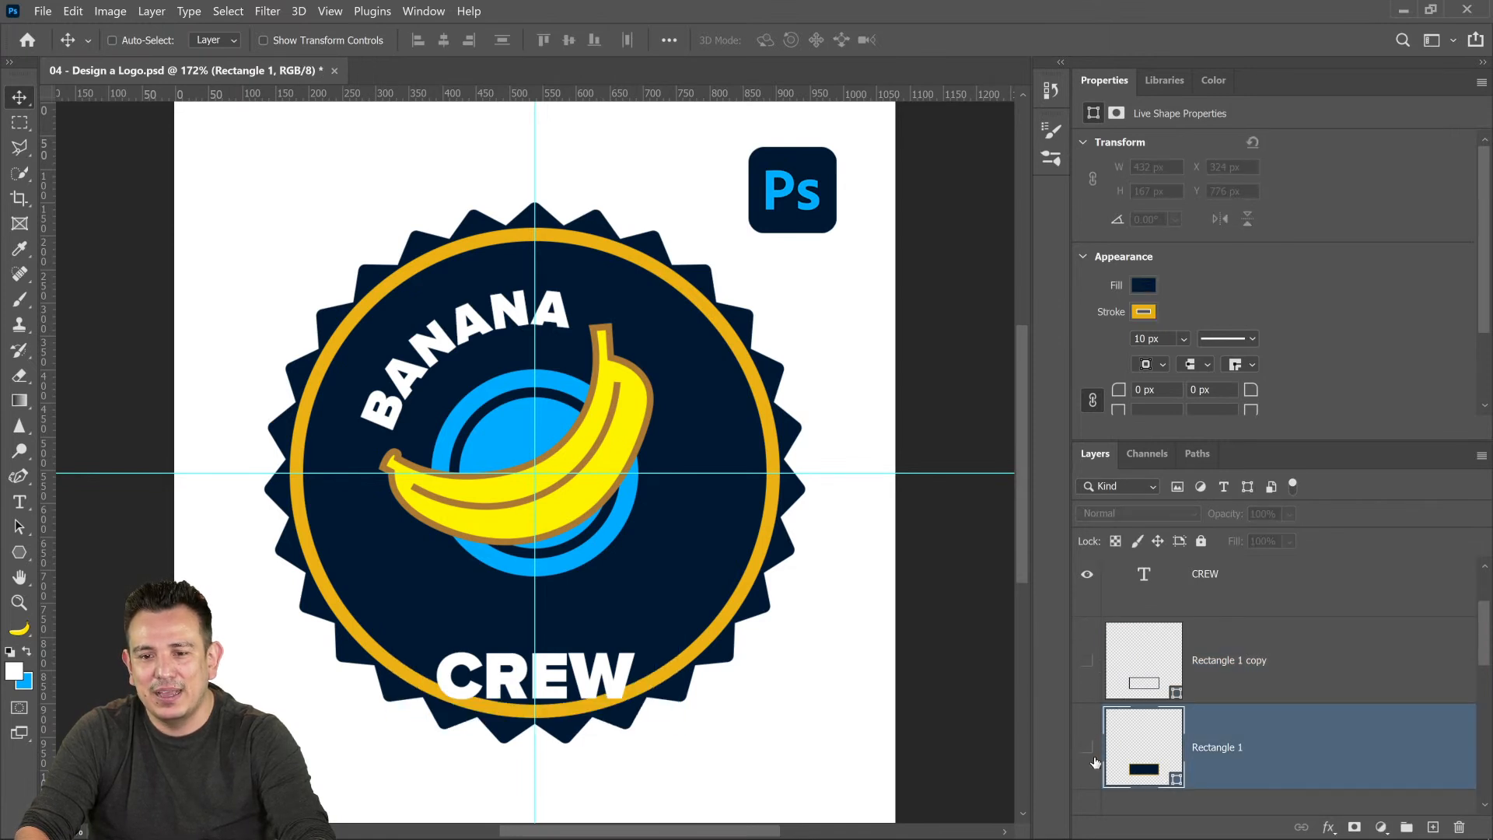
- Show Rectangle 1 and change its stroke to the recently used dark navy
left_click(1087, 748)
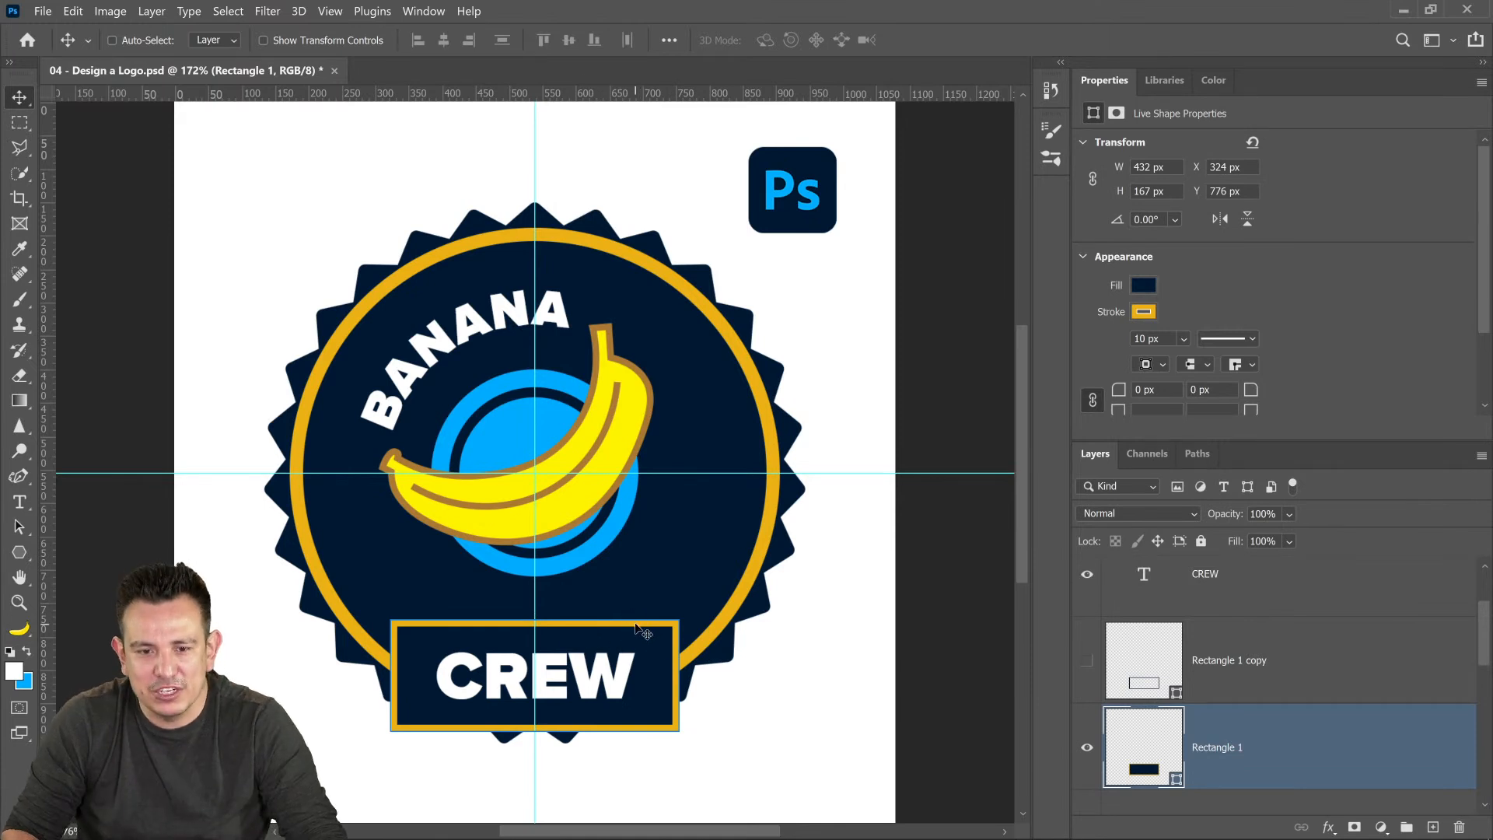
left_click(1143, 311)
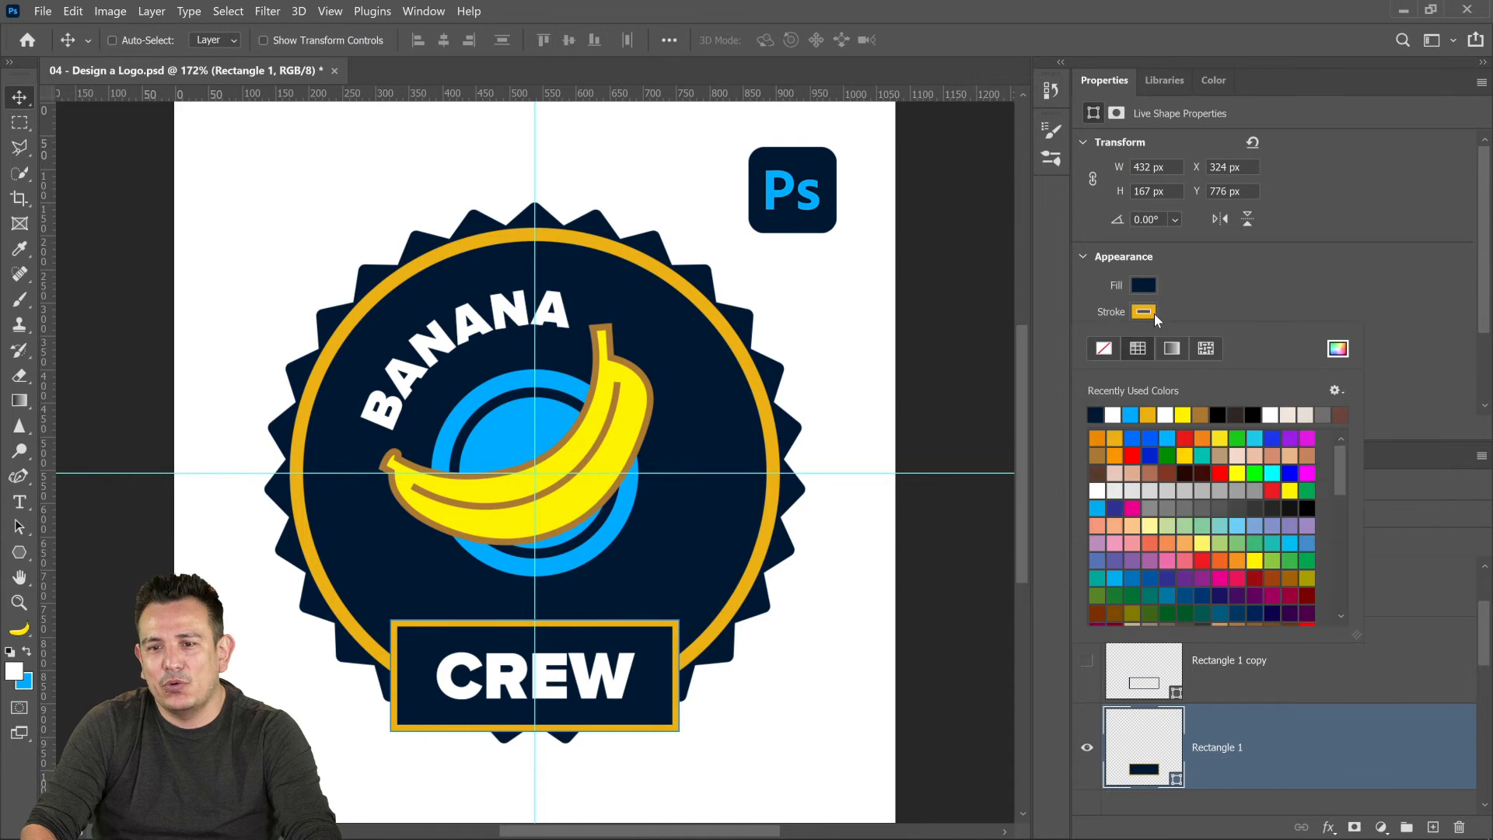
left_click(1095, 415)
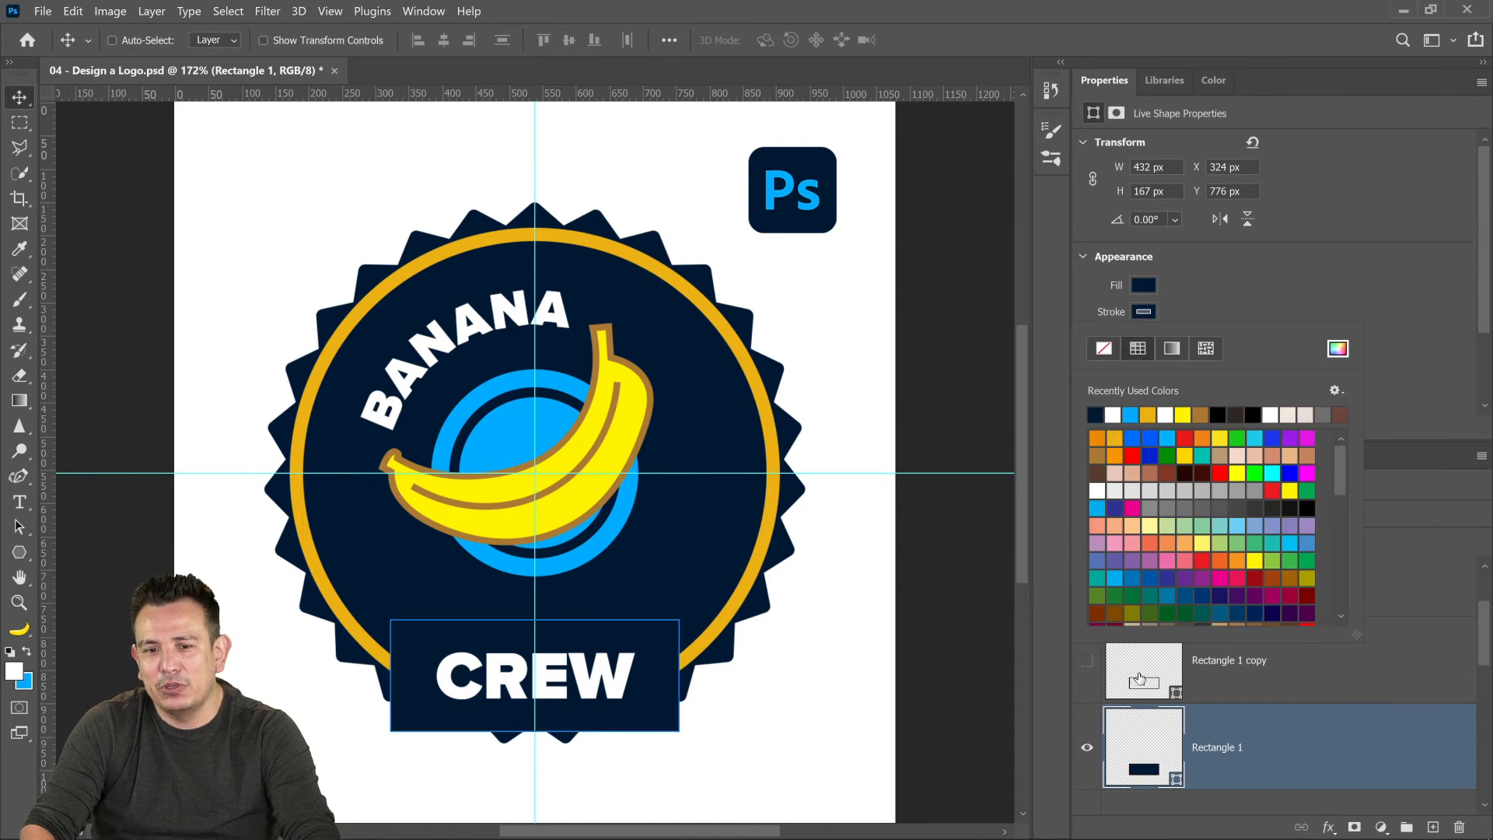
left_click(1222, 775)
- Show Rectangle 1 copy and change its stroke to the recently used gold
left_click(1220, 660)
left_click(1086, 660)
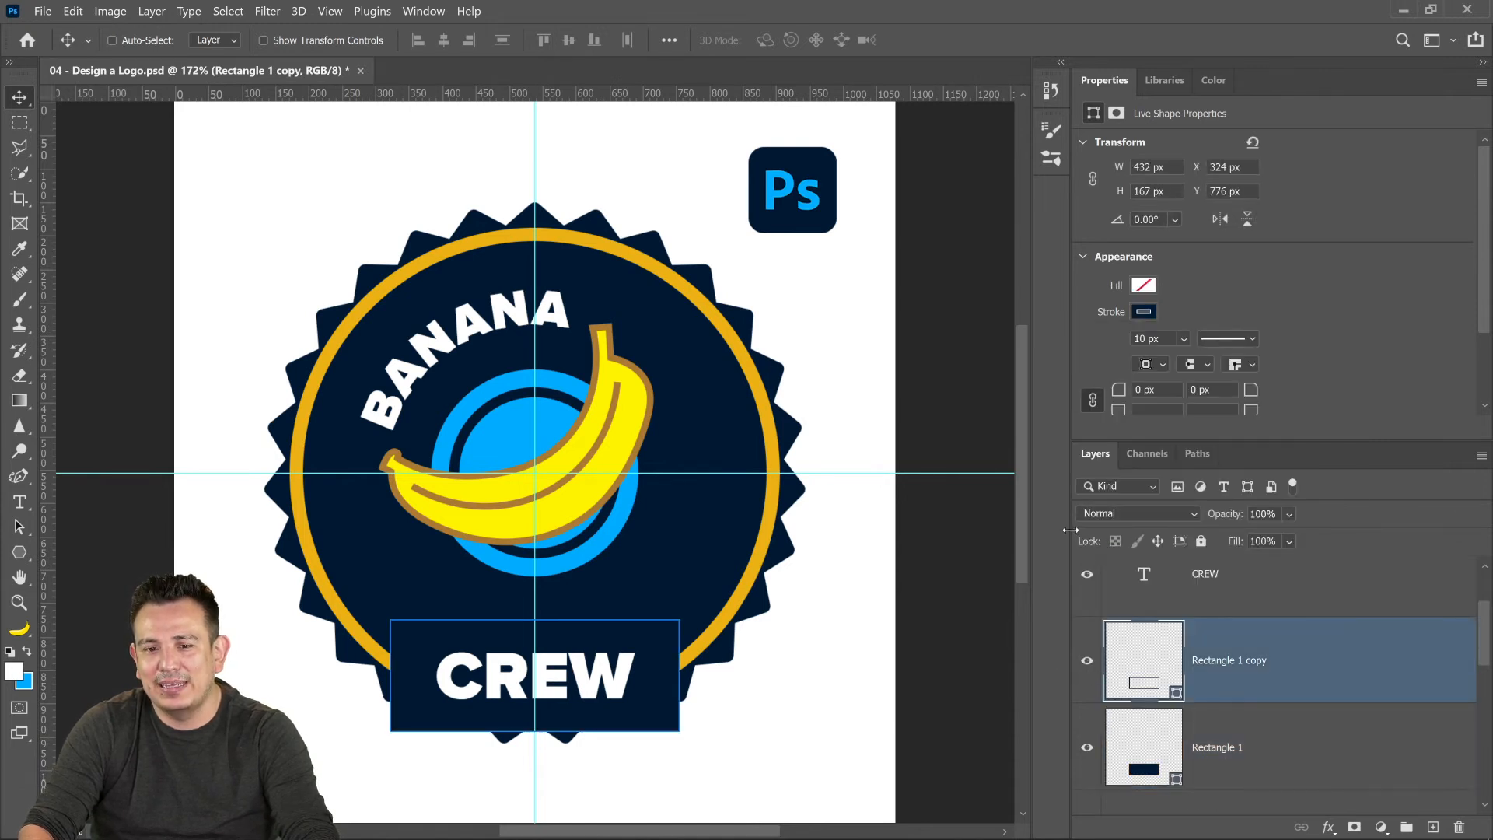
left_click(1143, 311)
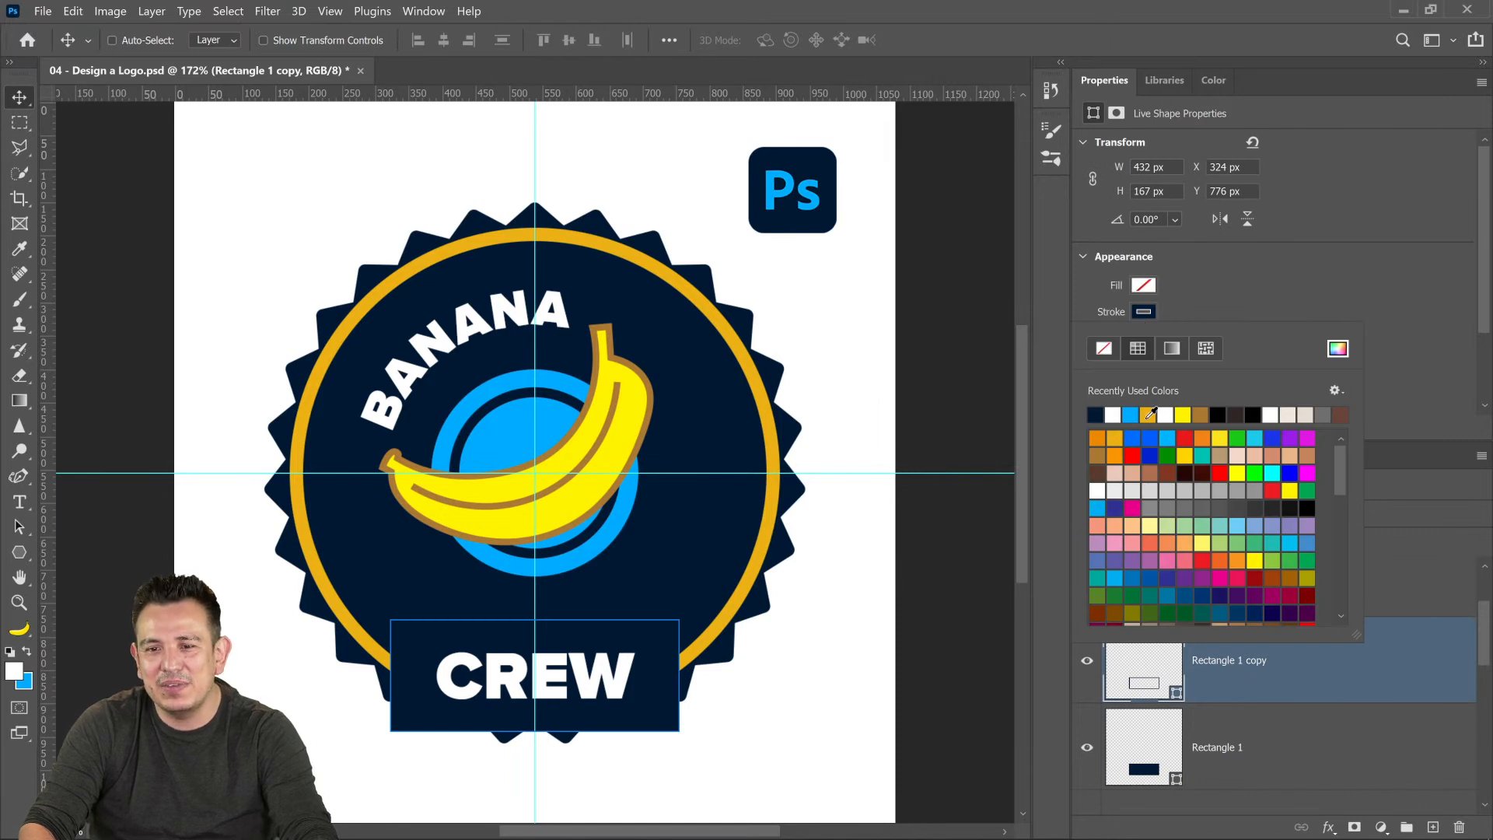
left_click(1095, 414)
- Shrink Rectangle 1 copy to an inset gold border of about 394 by 136 px around CREW within the navy banner
left_click(1254, 663)
key("ctrl+t")
left_click_drag(679, 620, 666, 624)
left_click_drag(533, 623, 543, 636)
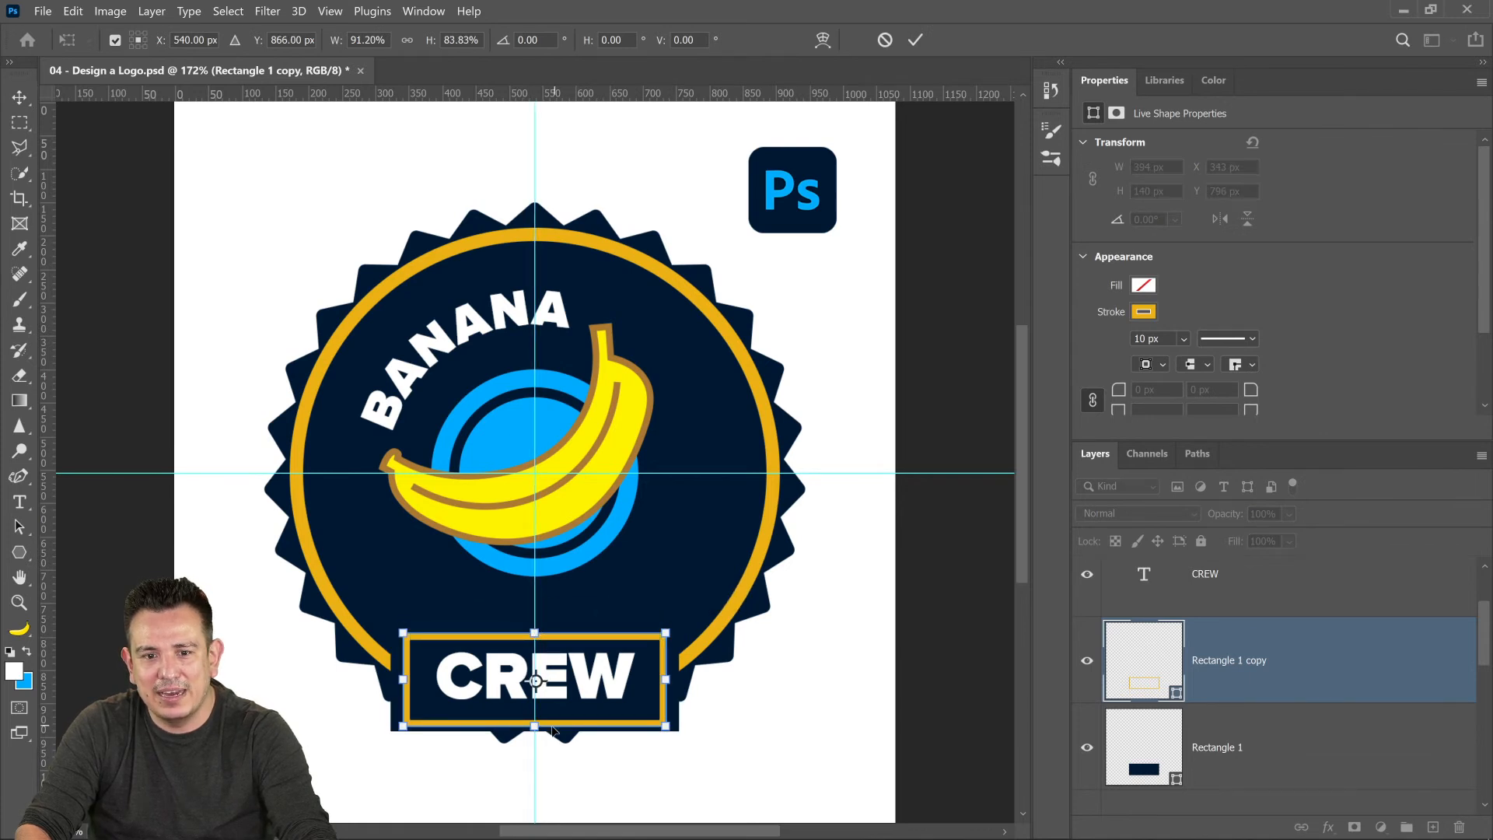
left_click_drag(538, 728, 537, 716)
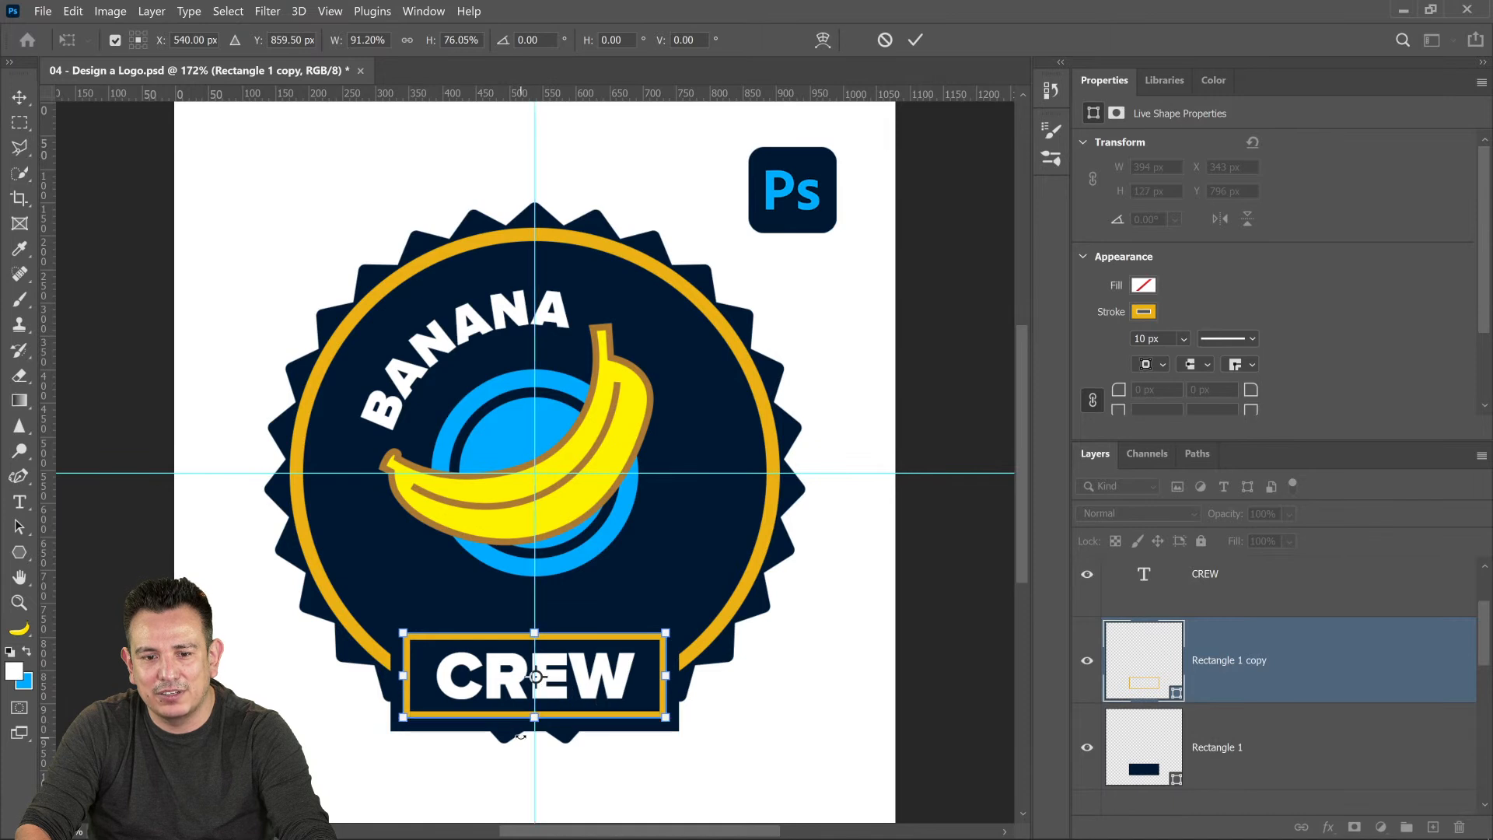
key("Down")
key("Down")
key("Down")
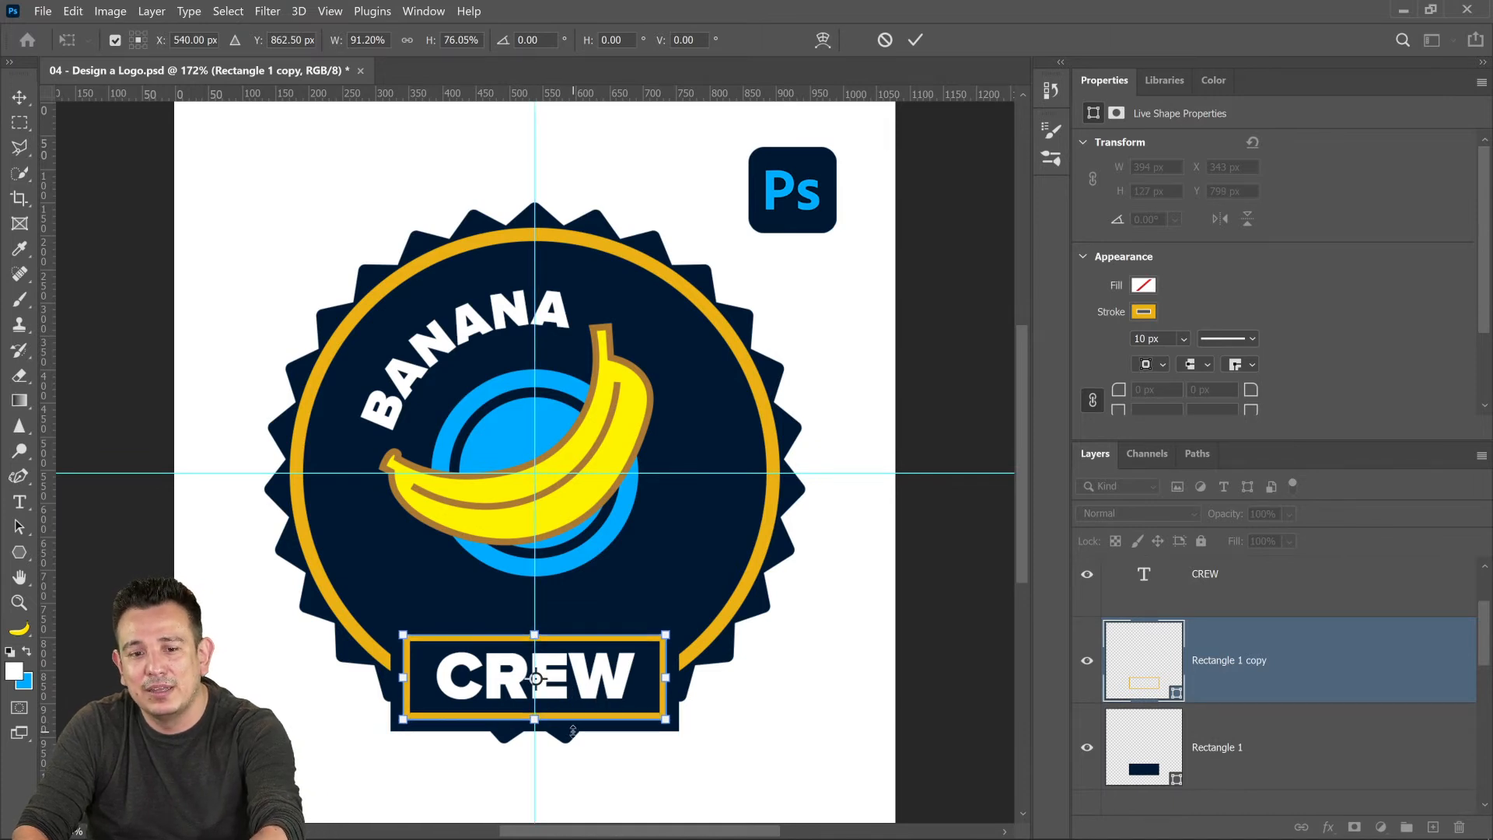
left_click_drag(533, 634, 534, 628)
key("Return")
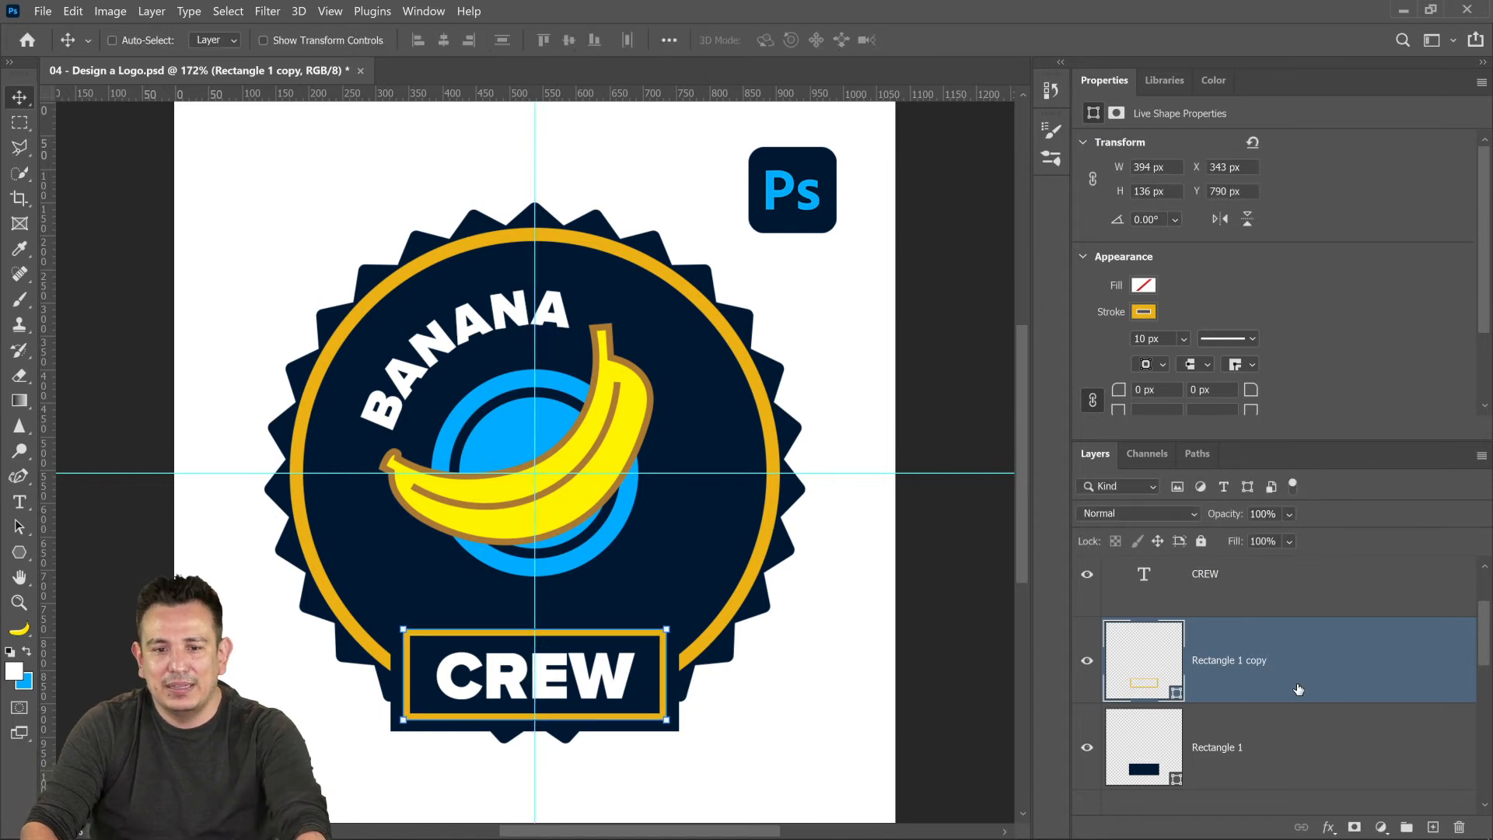
- Hide the guides on the canvas and select the Rectangle 1 layer
key("ctrl")
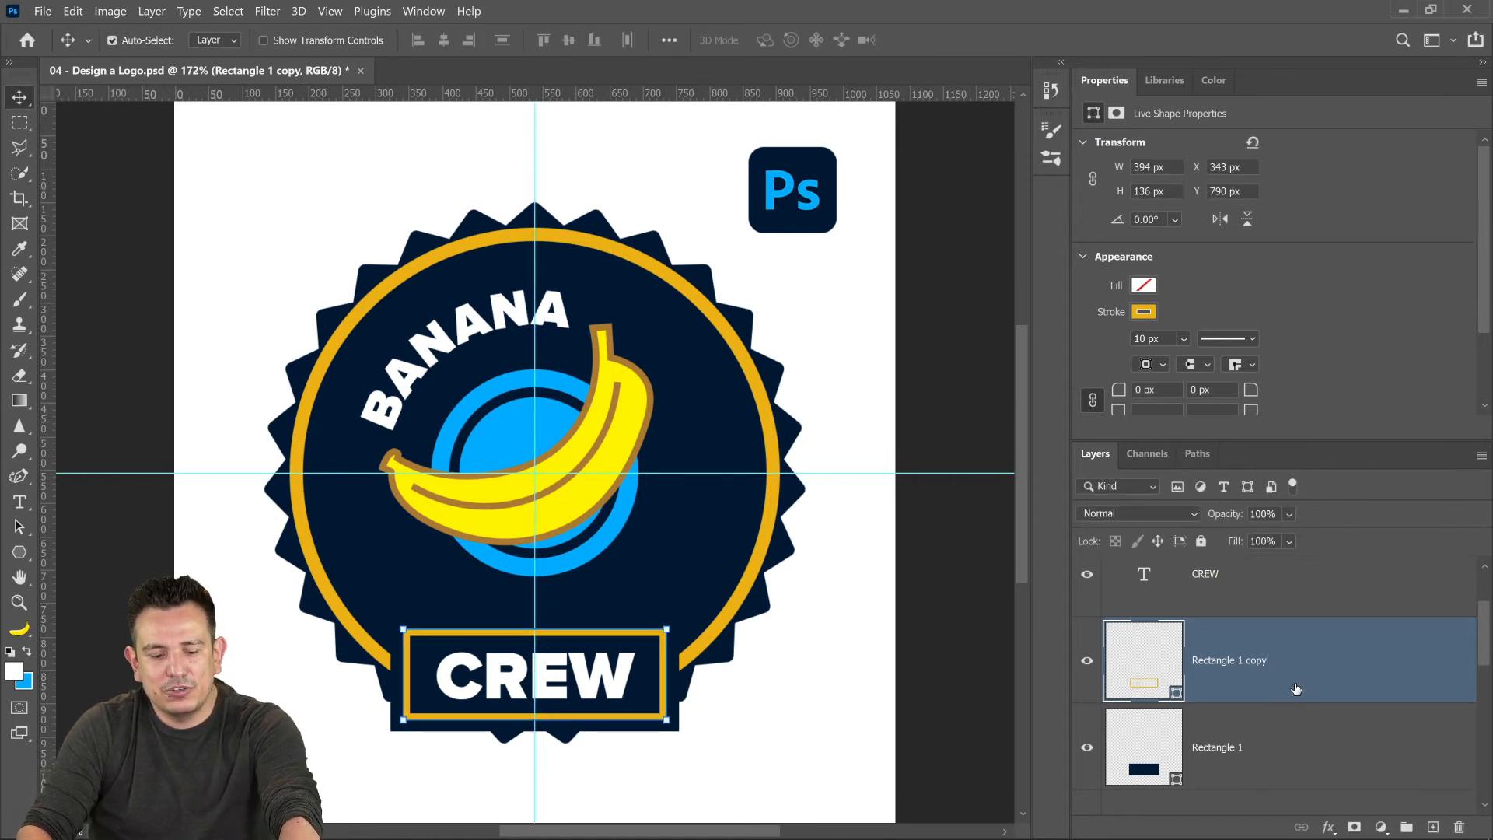
key("ctrl+semicolon")
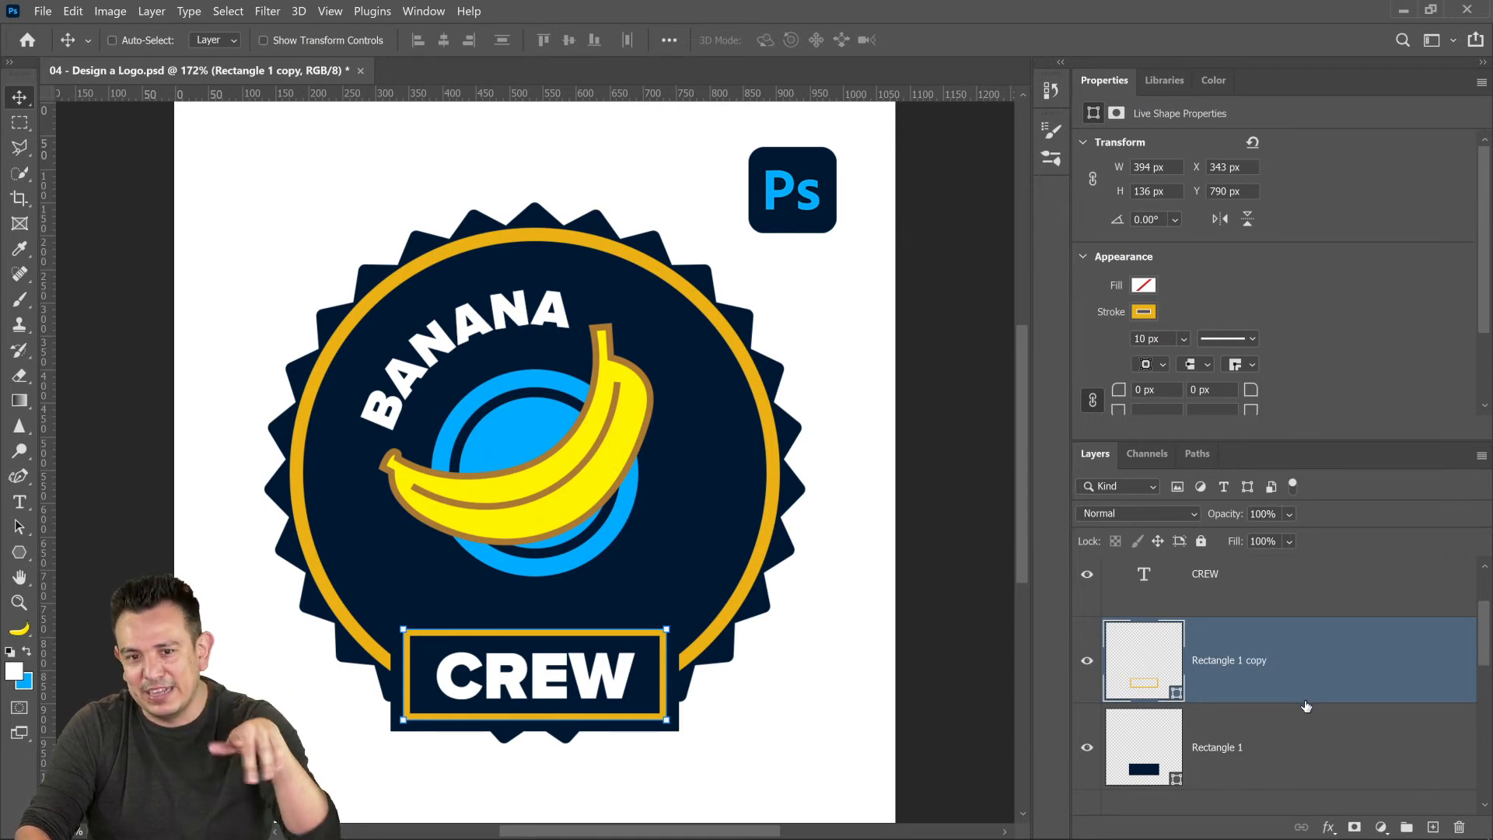
left_click(1220, 766)
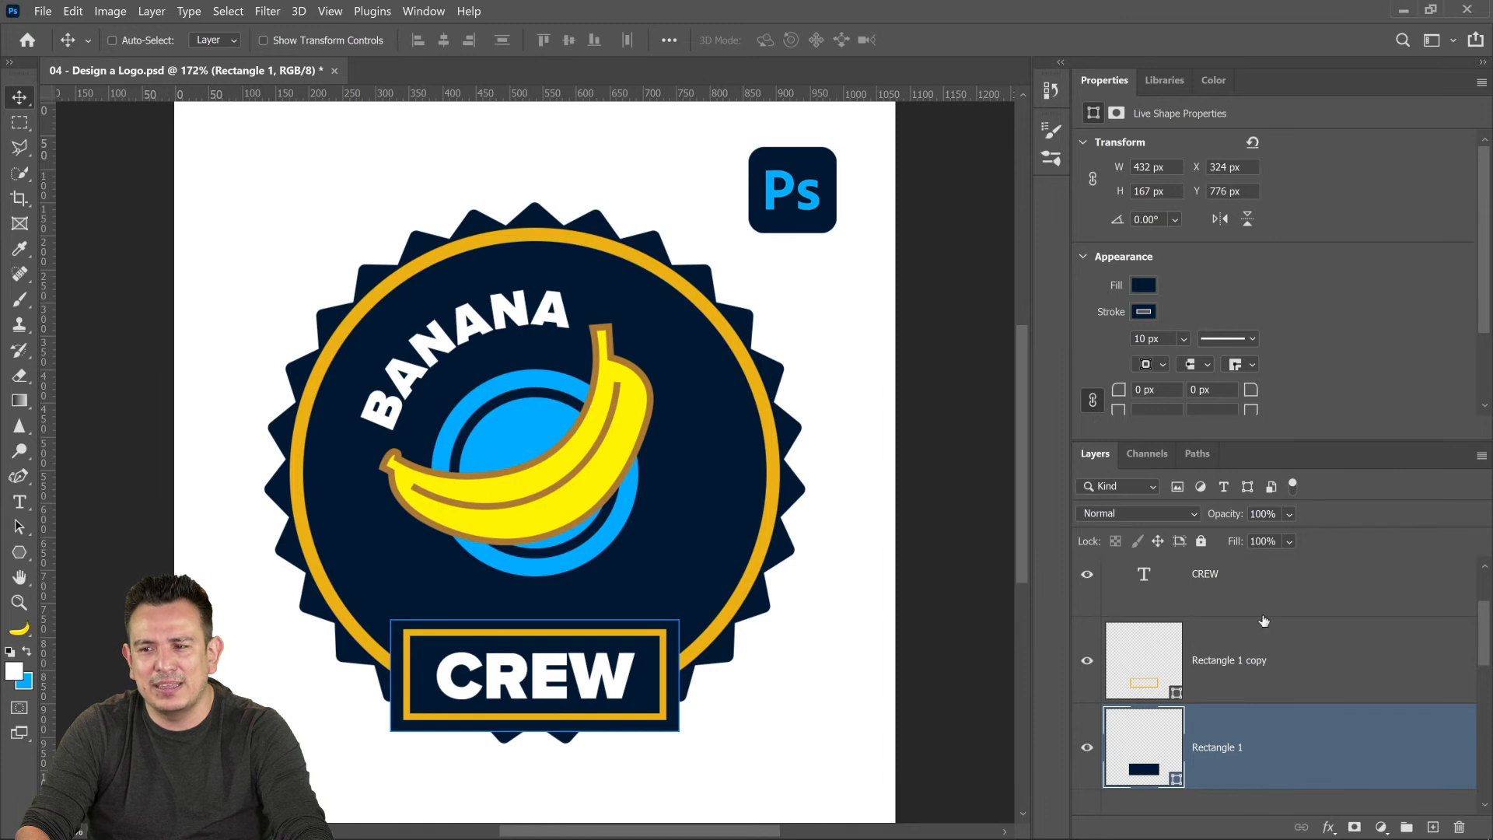
- Enlarge the Banana group to about 130% and move it slightly down and right inside the badge
scroll(1254, 723, "up", 1)
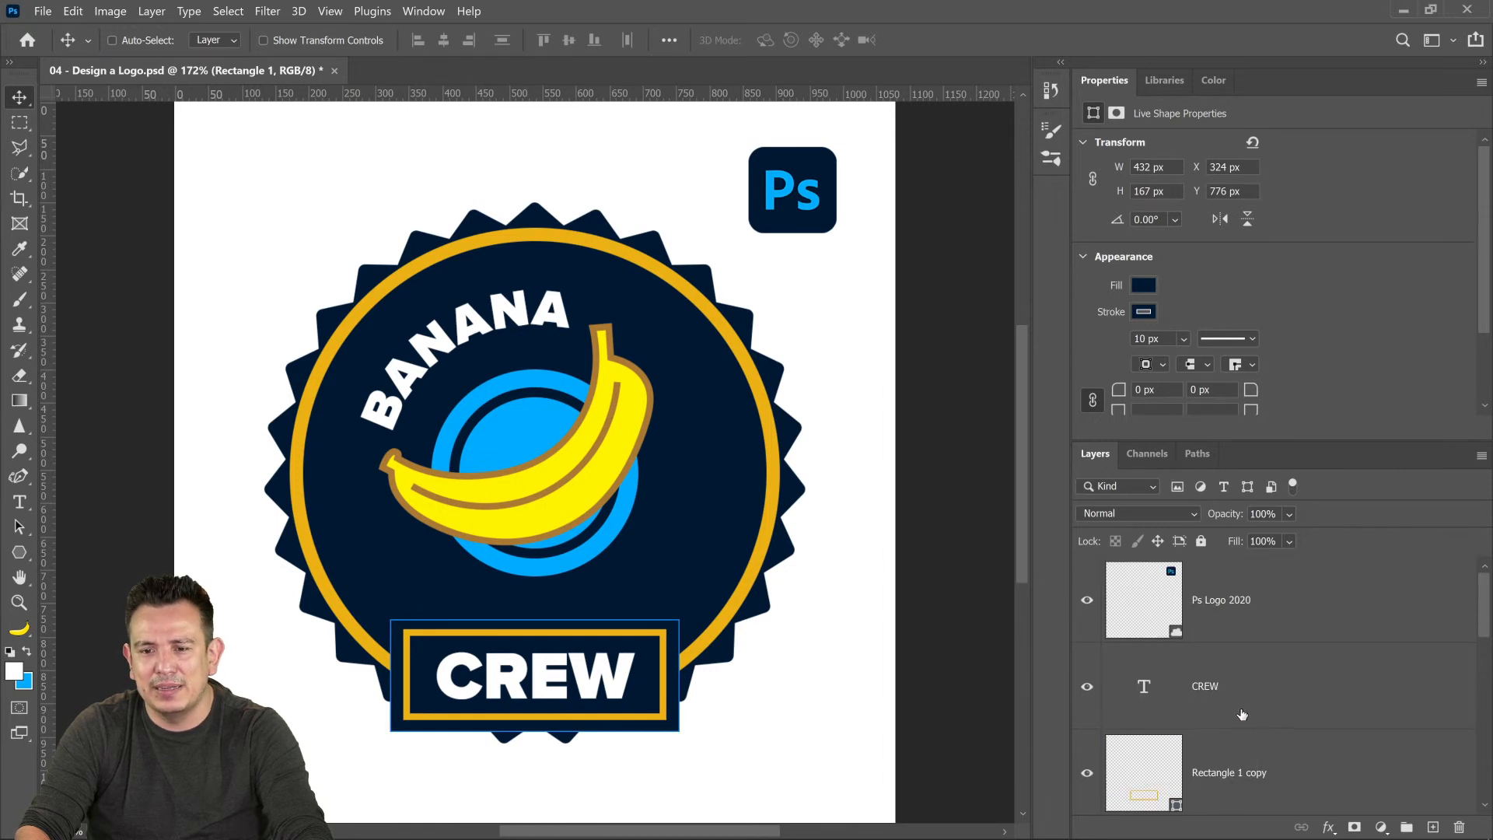
scroll(1239, 712, "down", 4)
left_click(1206, 653)
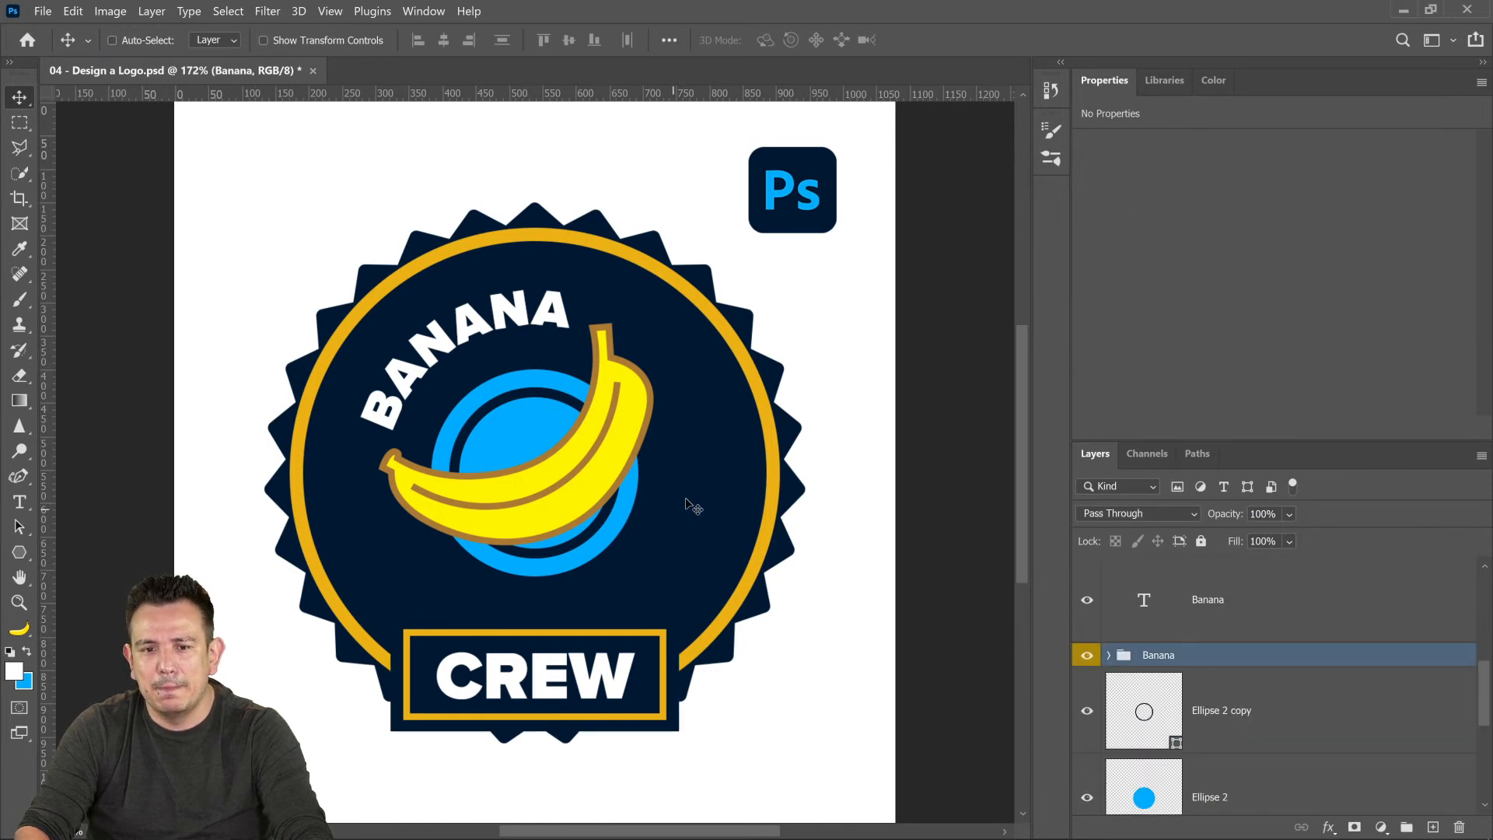
key("ctrl+t")
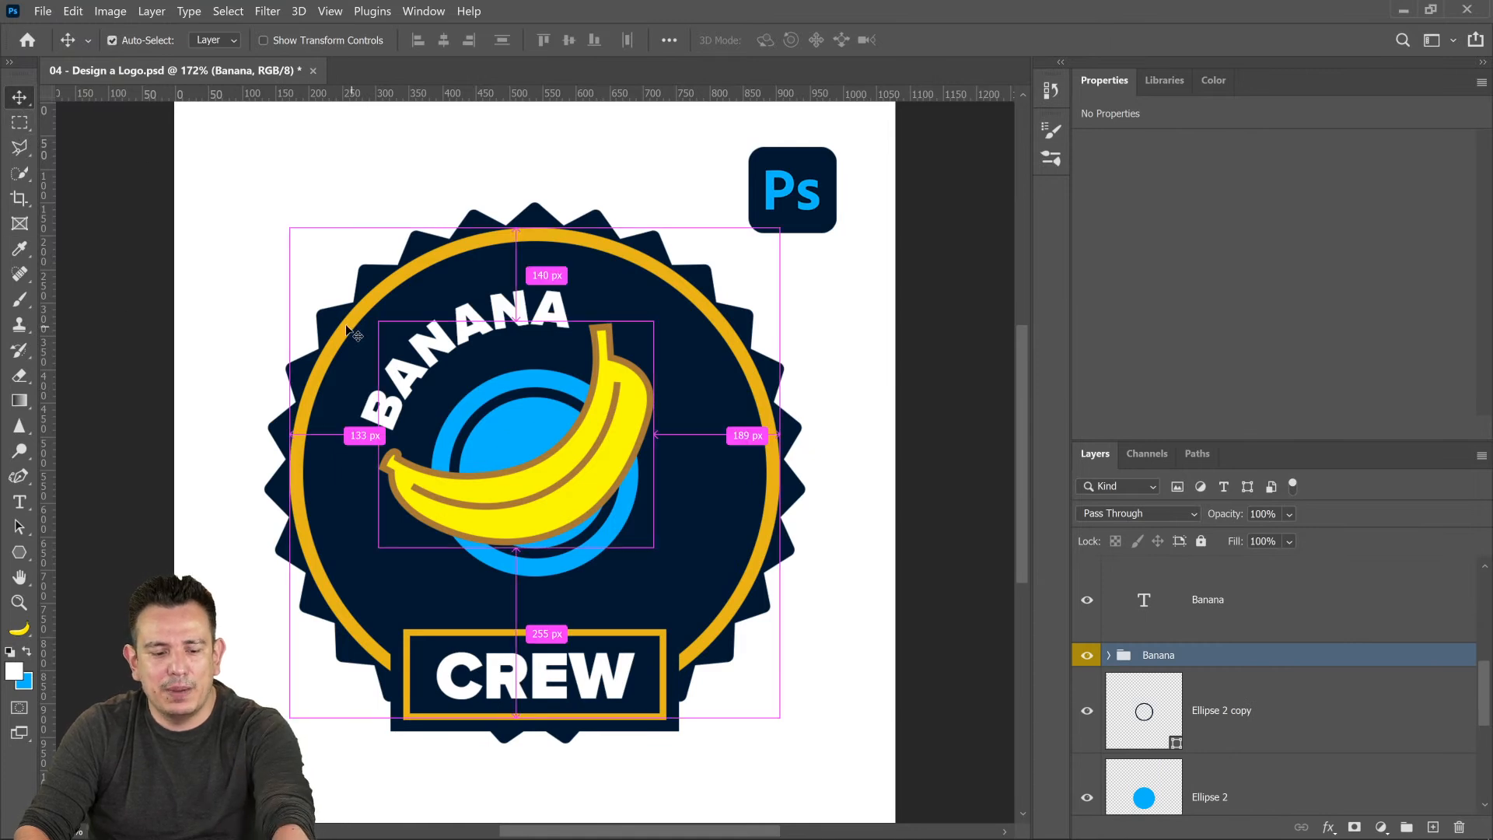
left_click_drag(657, 553, 696, 600)
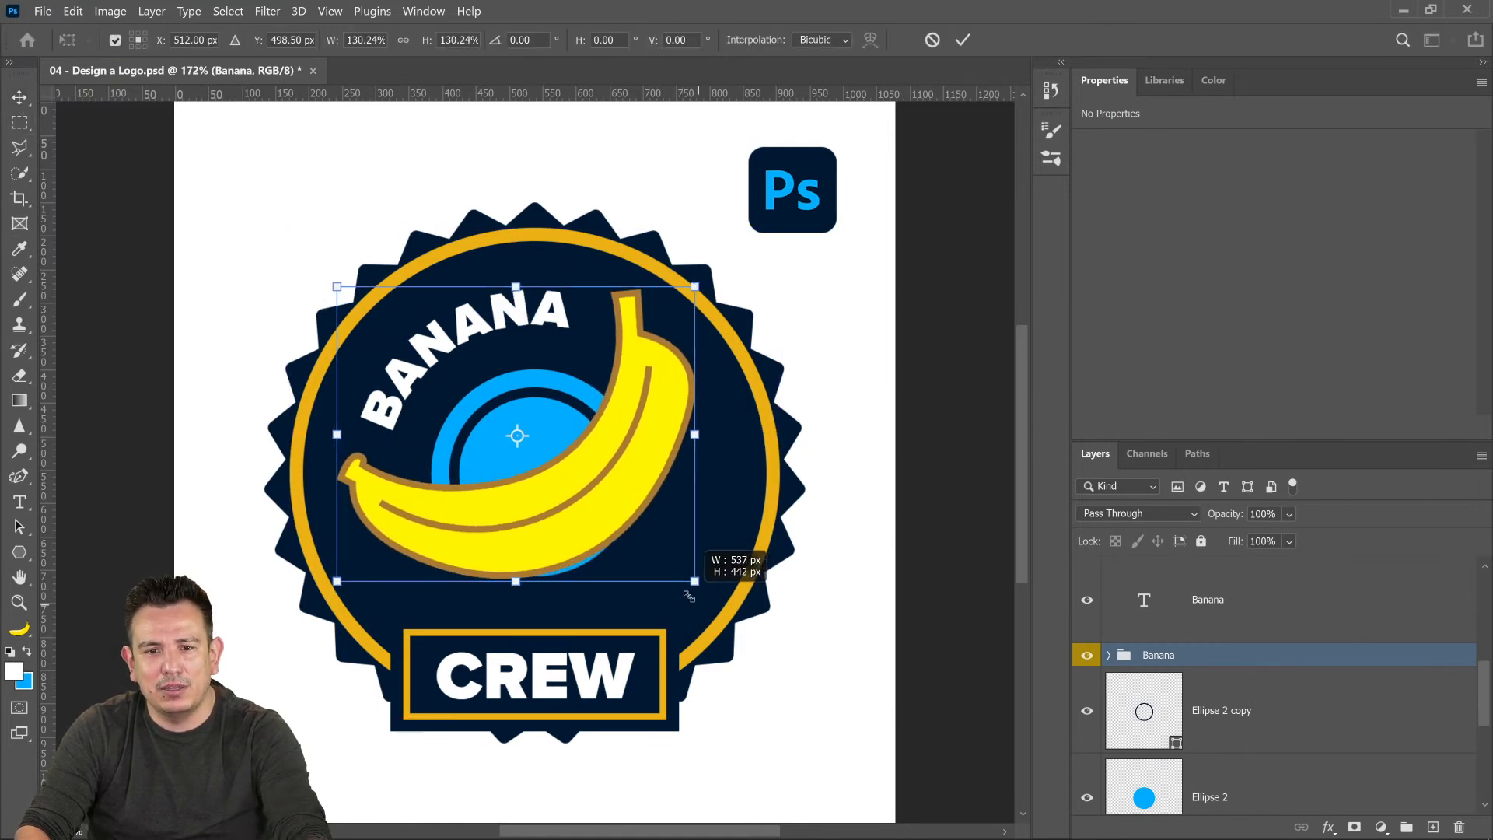
left_click_drag(628, 497, 642, 544)
key("Return")
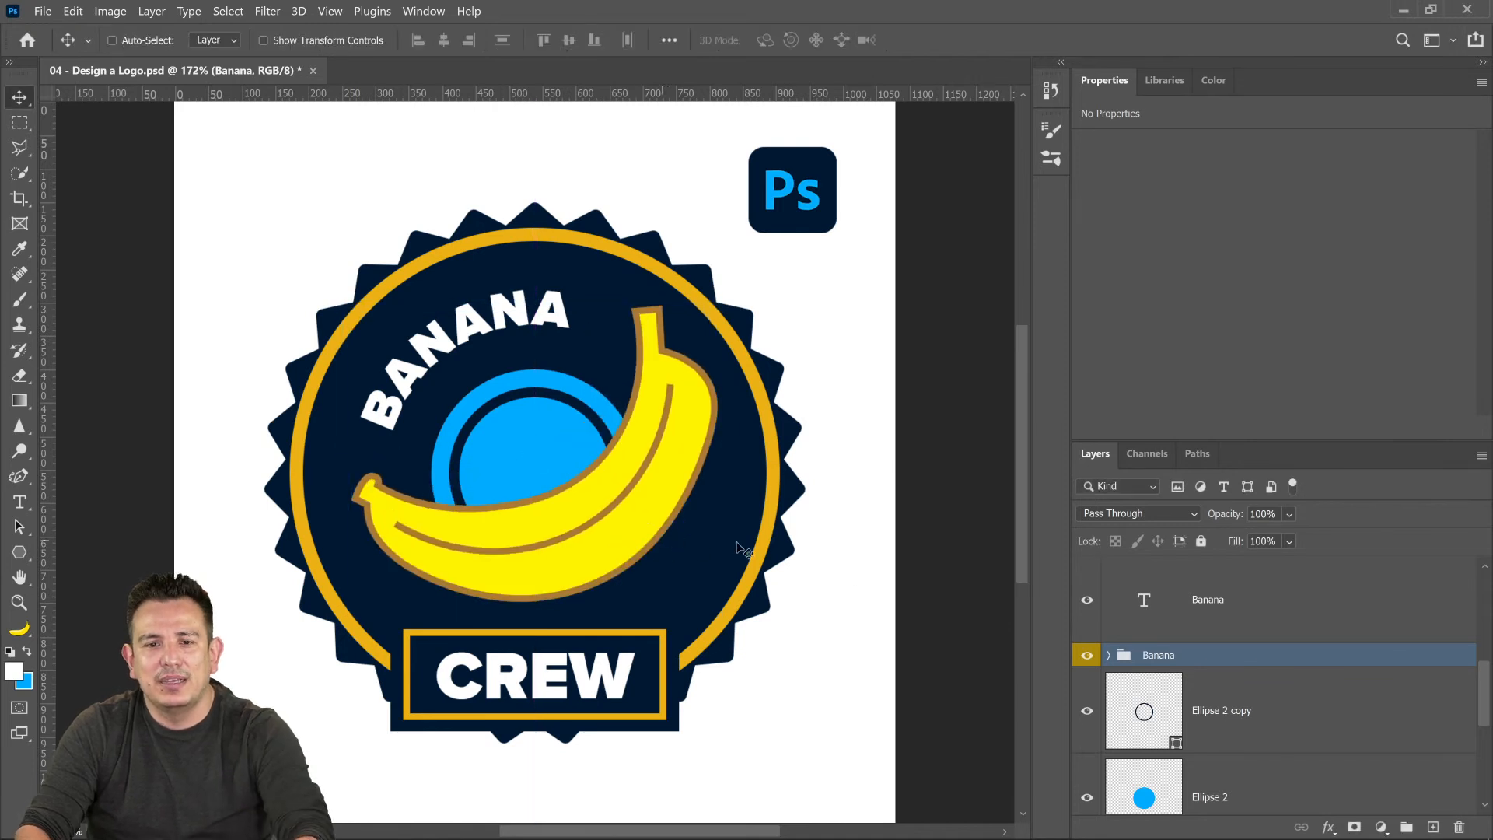
- Hide the Ps Logo 2020 layer
scroll(1251, 735, "down", 5)
scroll(1244, 723, "up", 3)
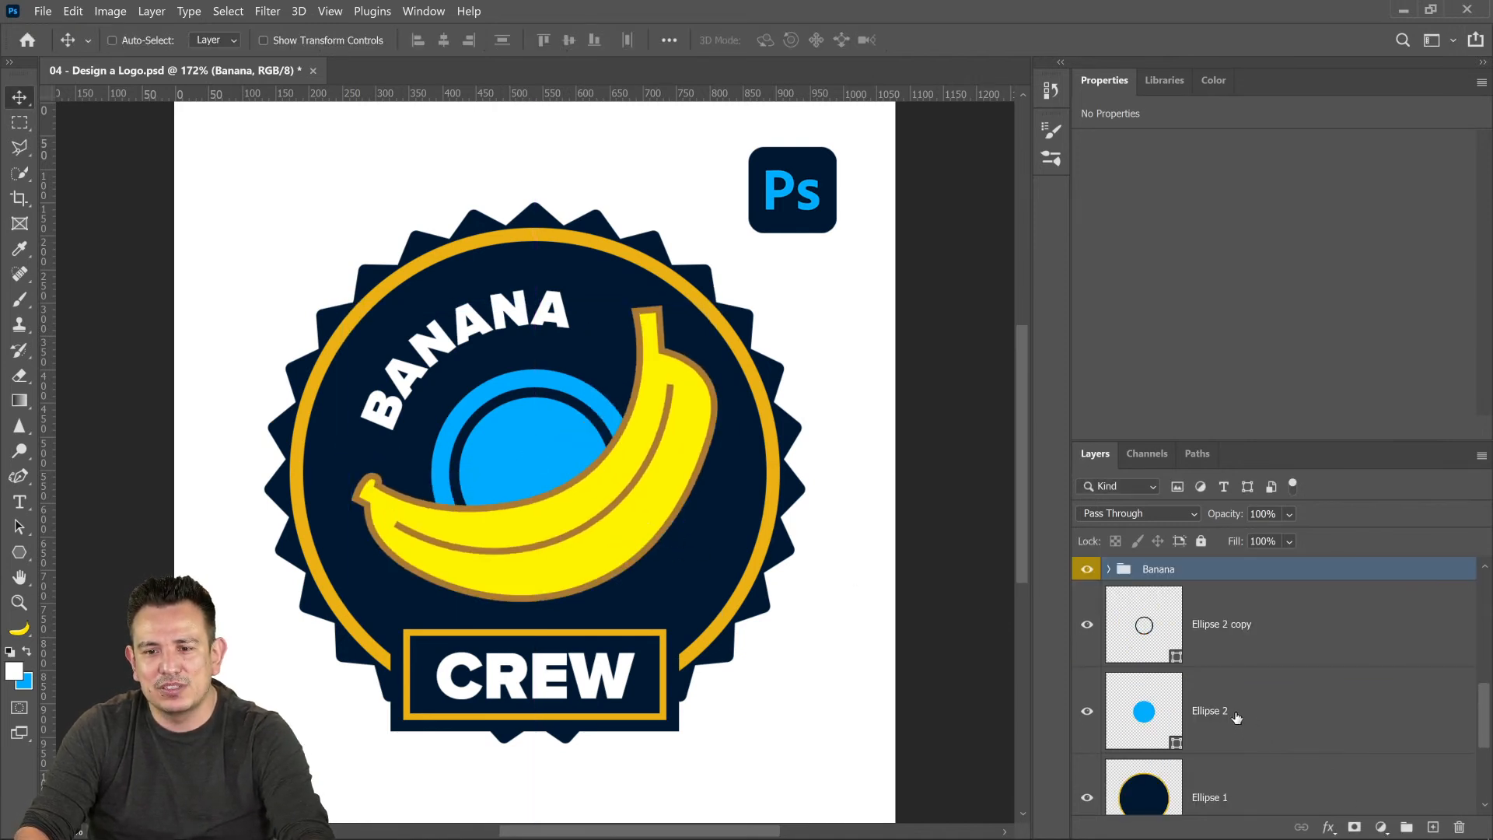
scroll(1120, 676, "up", 5)
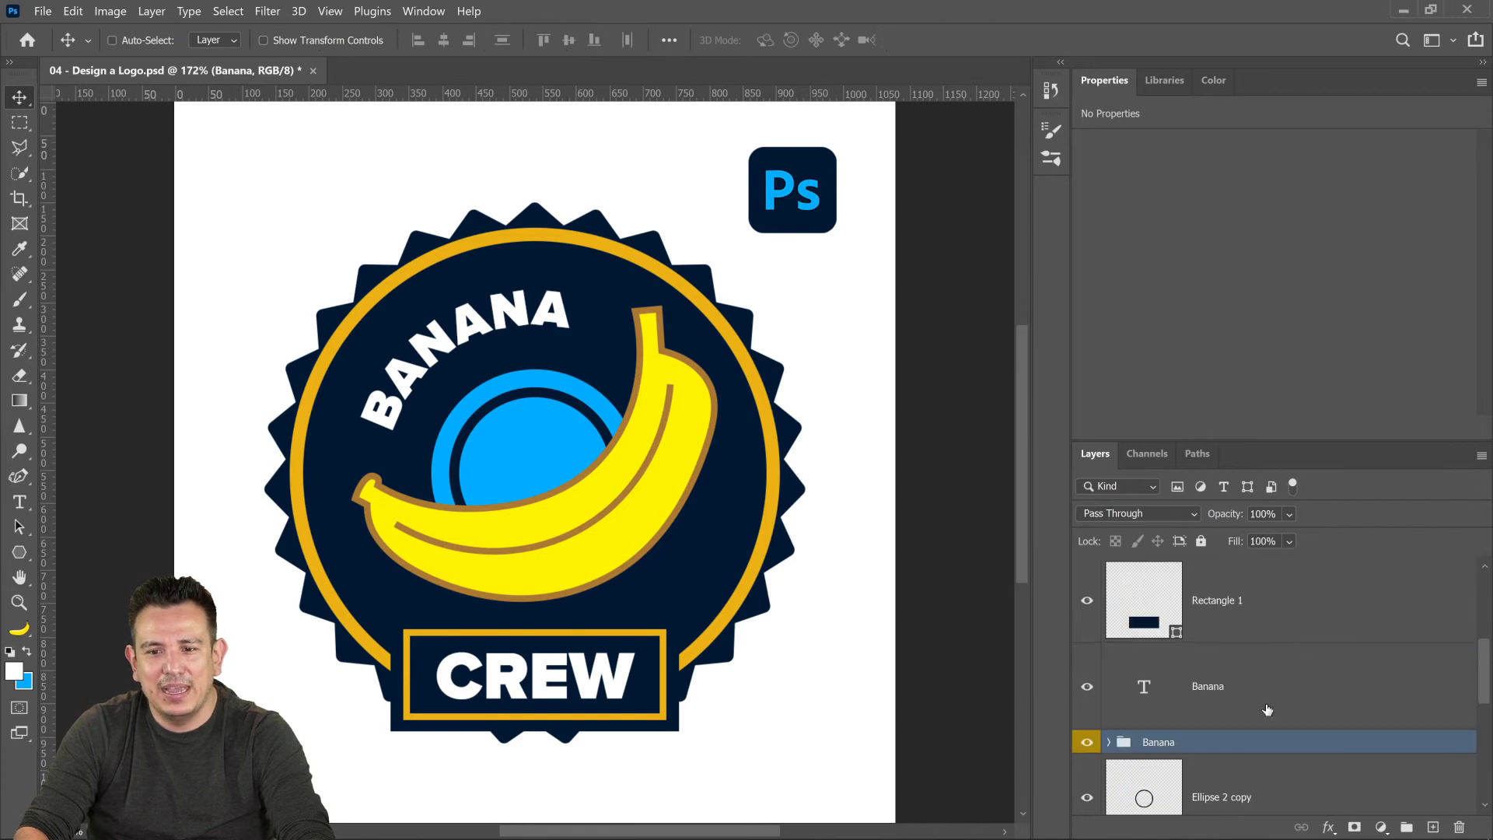
left_click(1086, 600)
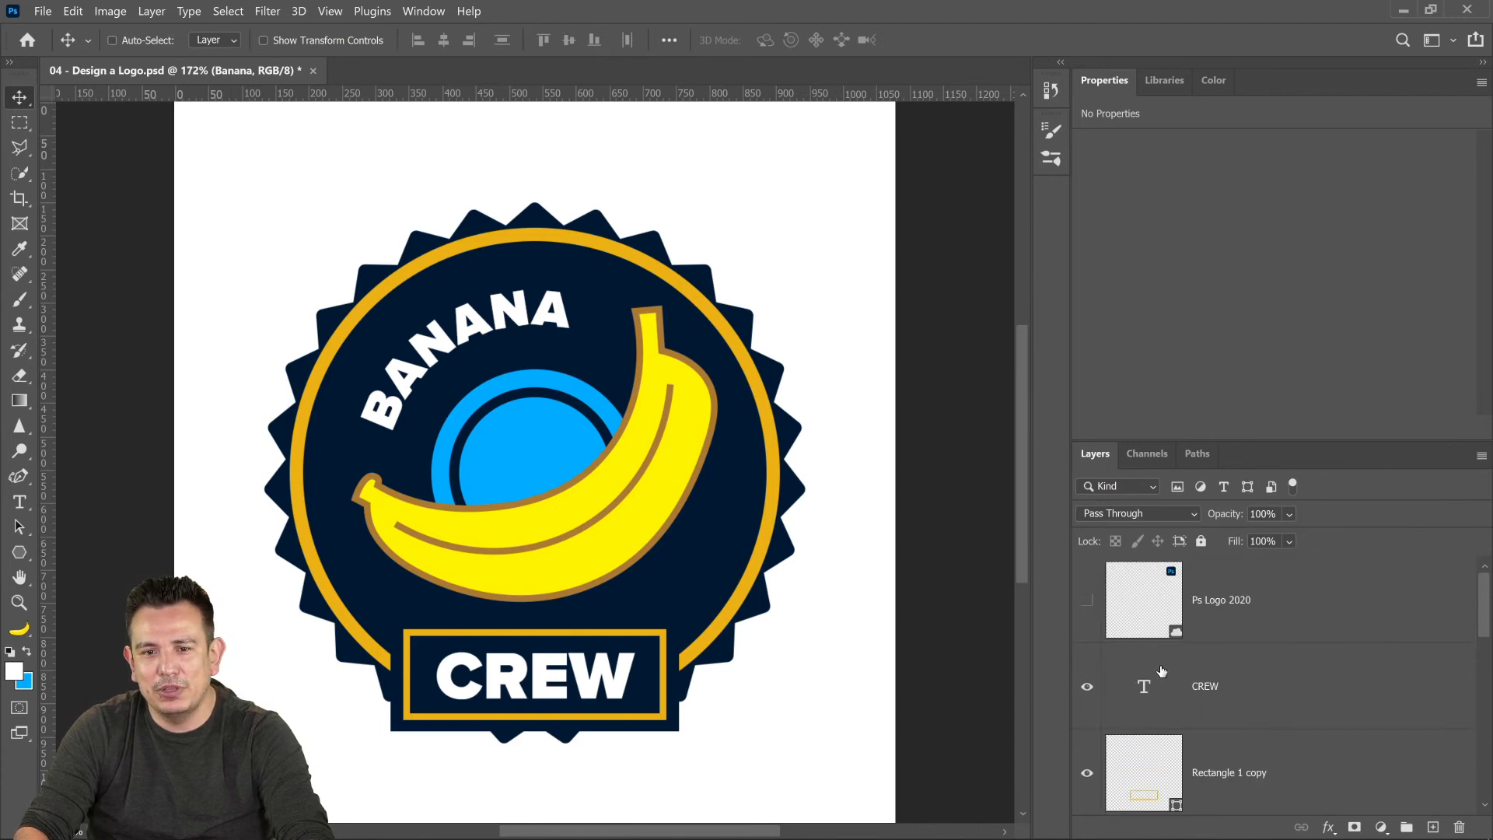
- Group all the badge layers from CREW down to Polygon 1
left_click(1173, 703)
scroll(1178, 702, "down", 7)
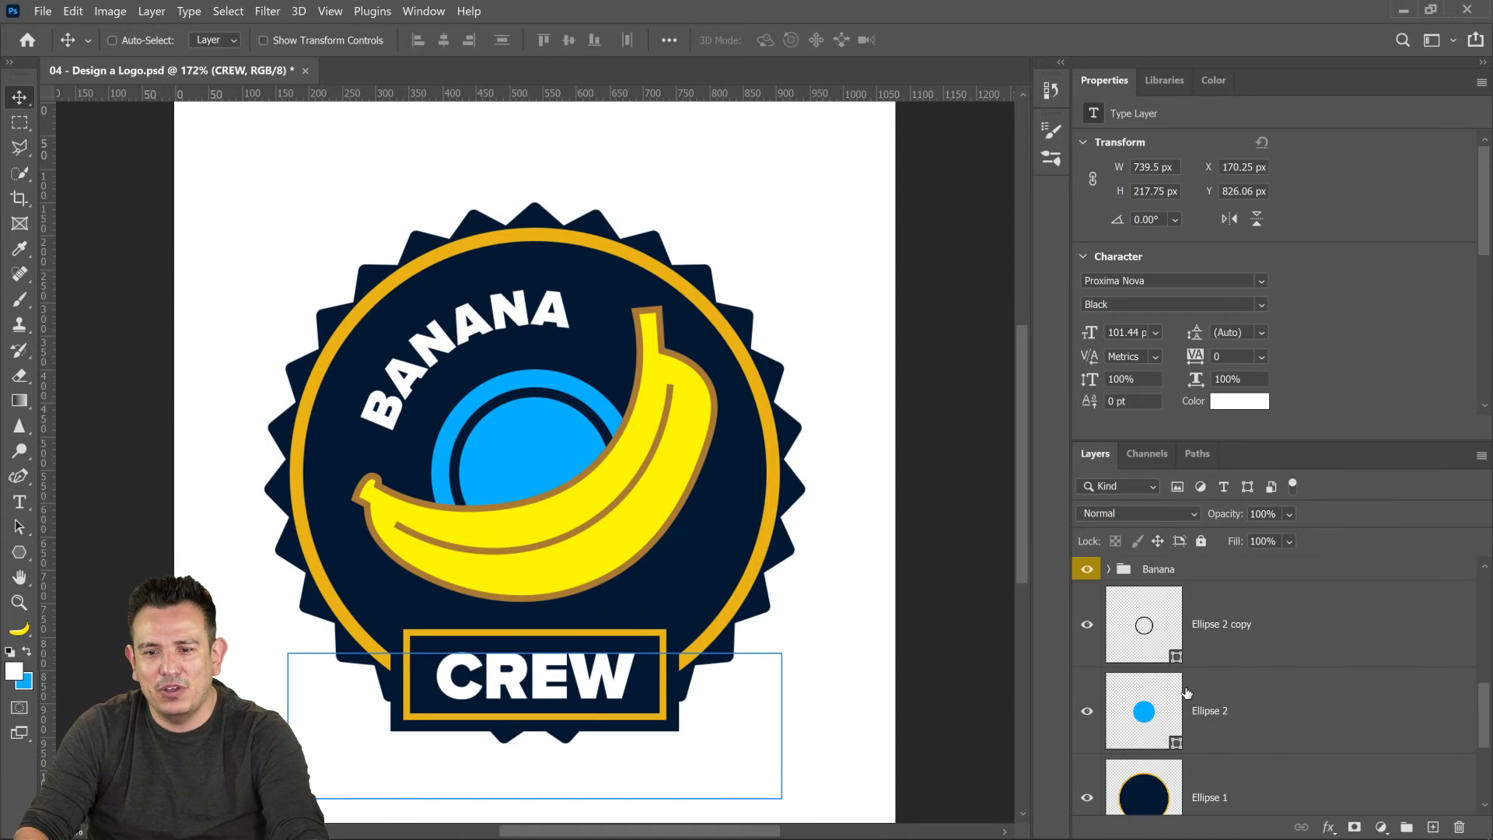
left_click(1231, 689, "shift")
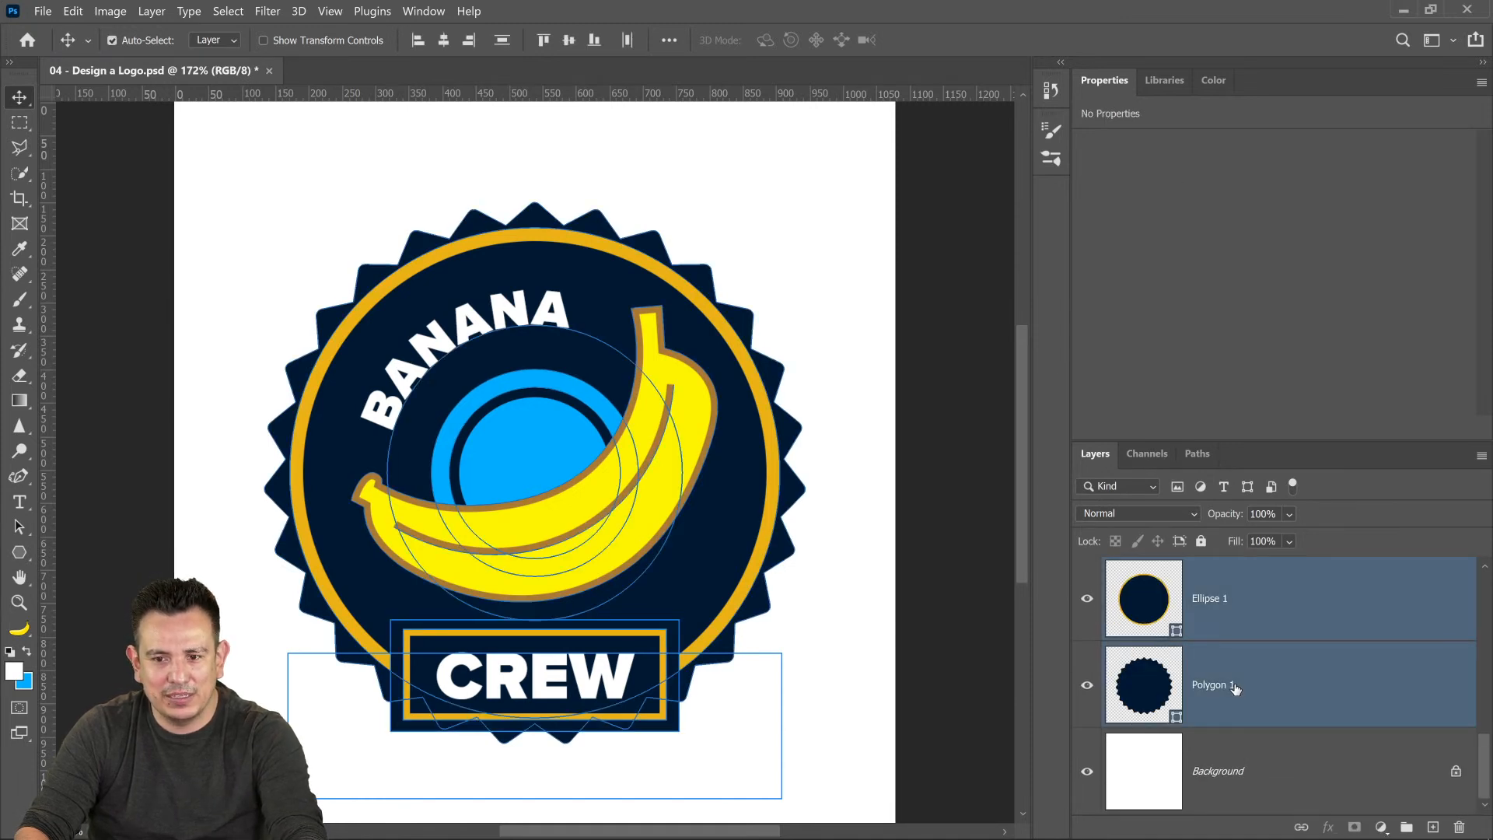
key("ctrl+g")
- Take the Sketch layer out of the Banana group and send it to the bottom of Group 1
left_click(1109, 656)
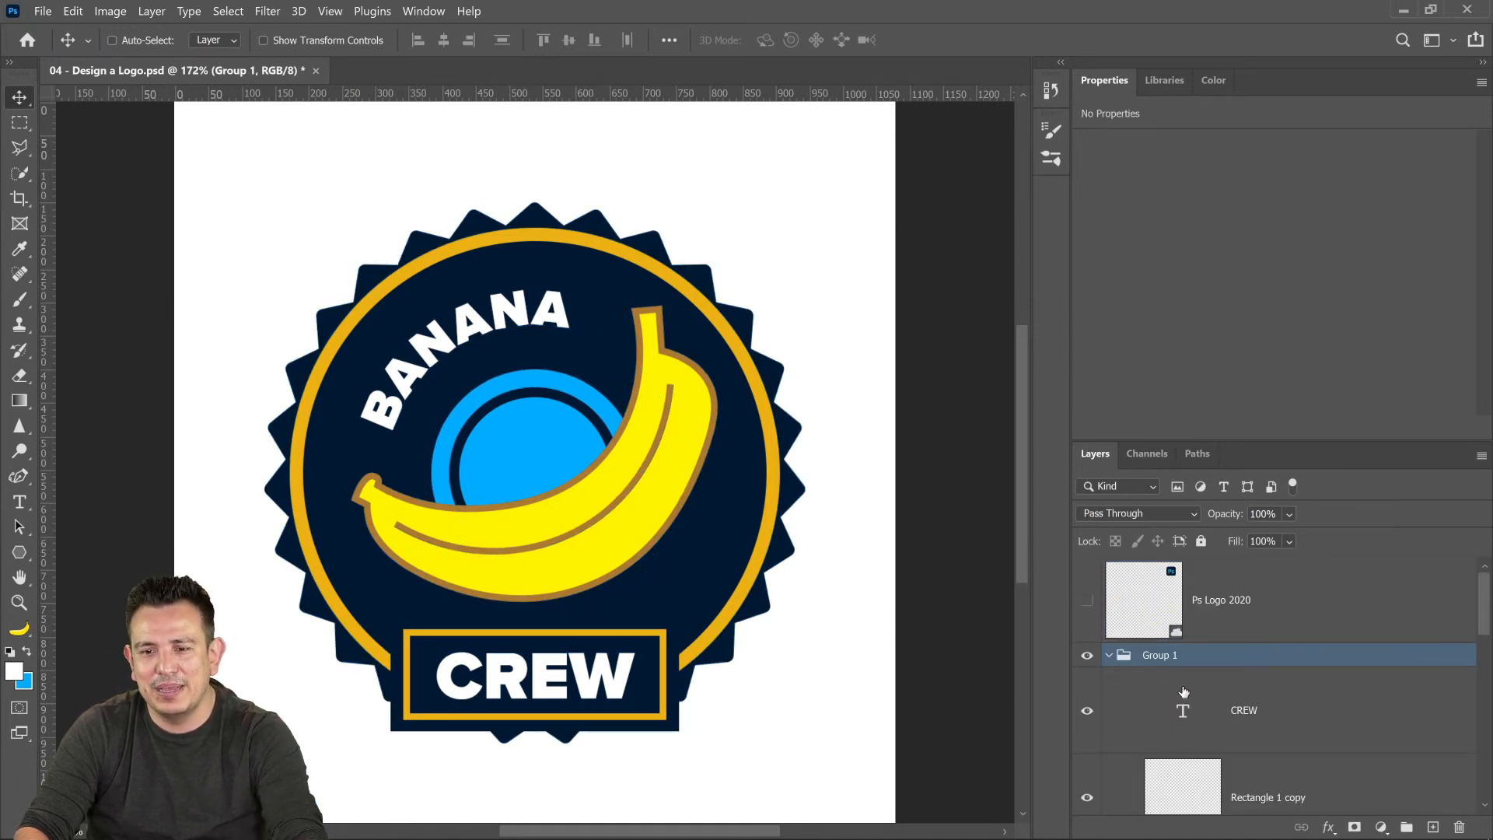
scroll(1183, 694, "down", 3)
scroll(1184, 698, "down", 3)
scroll(1181, 697, "up", 4)
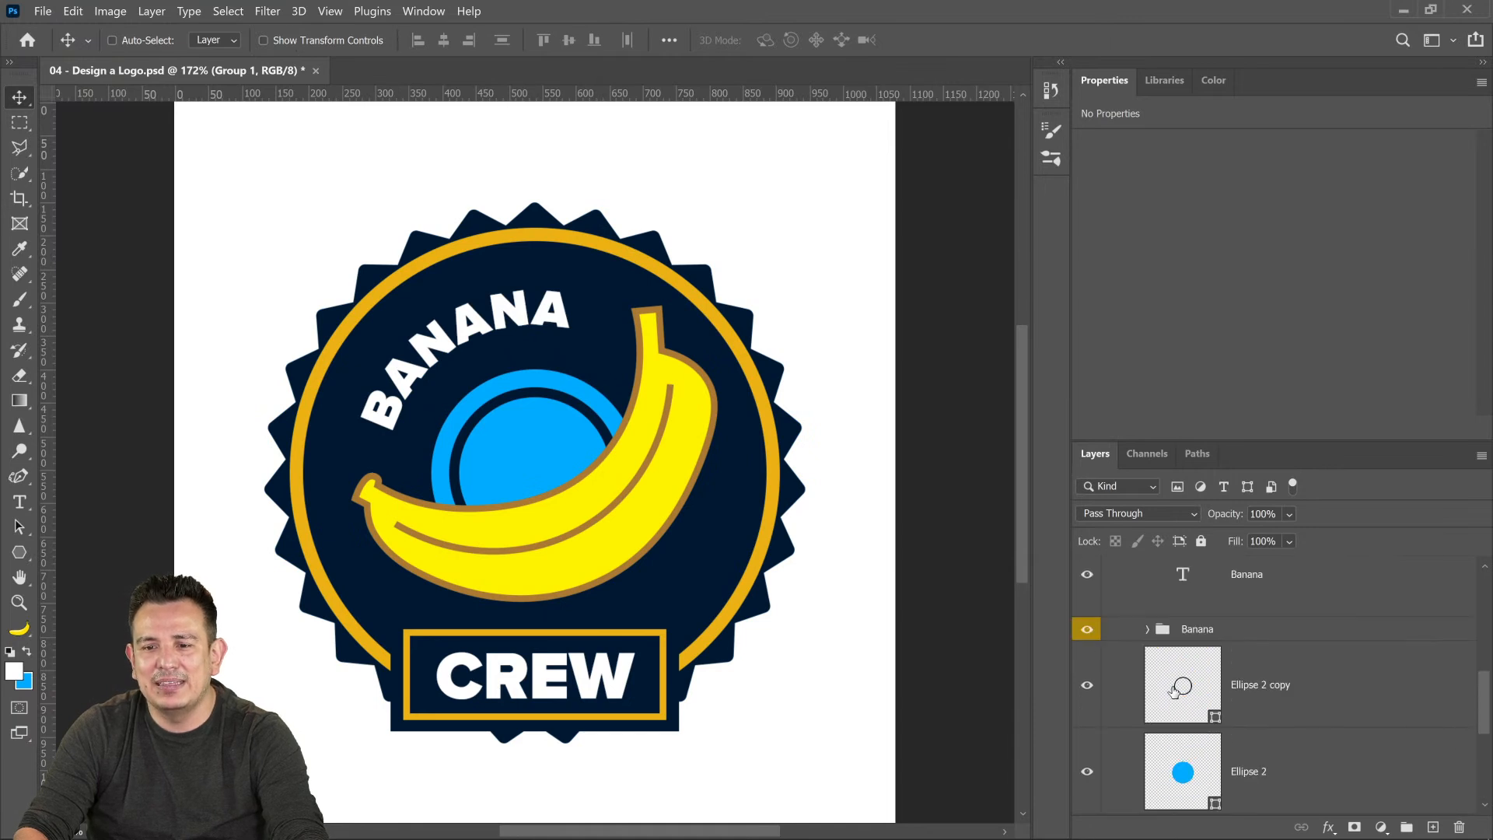
left_click(1148, 630)
scroll(1228, 684, "down", 3)
scroll(1227, 683, "up", 2)
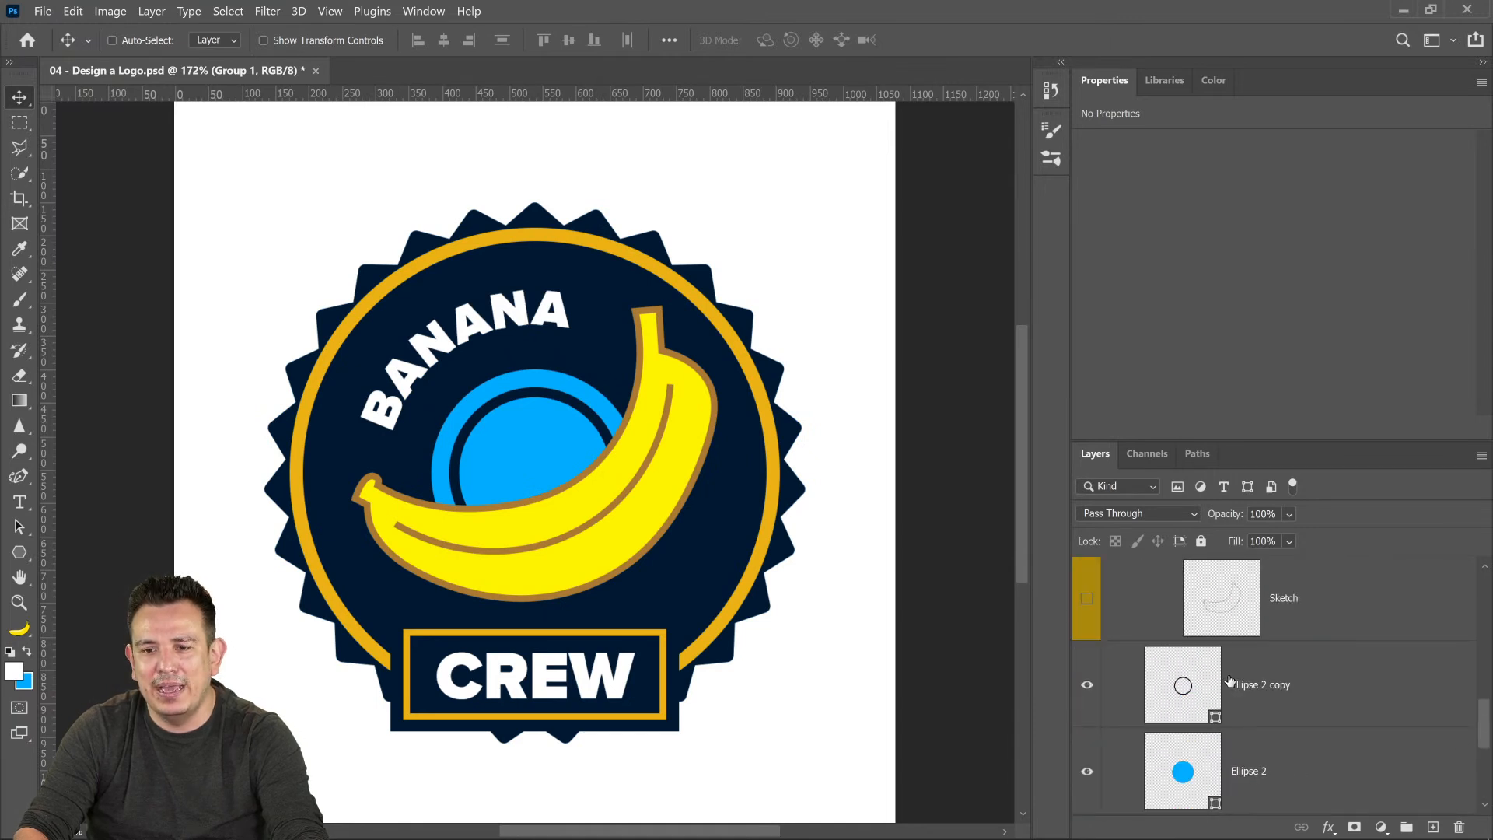
left_click(1314, 697)
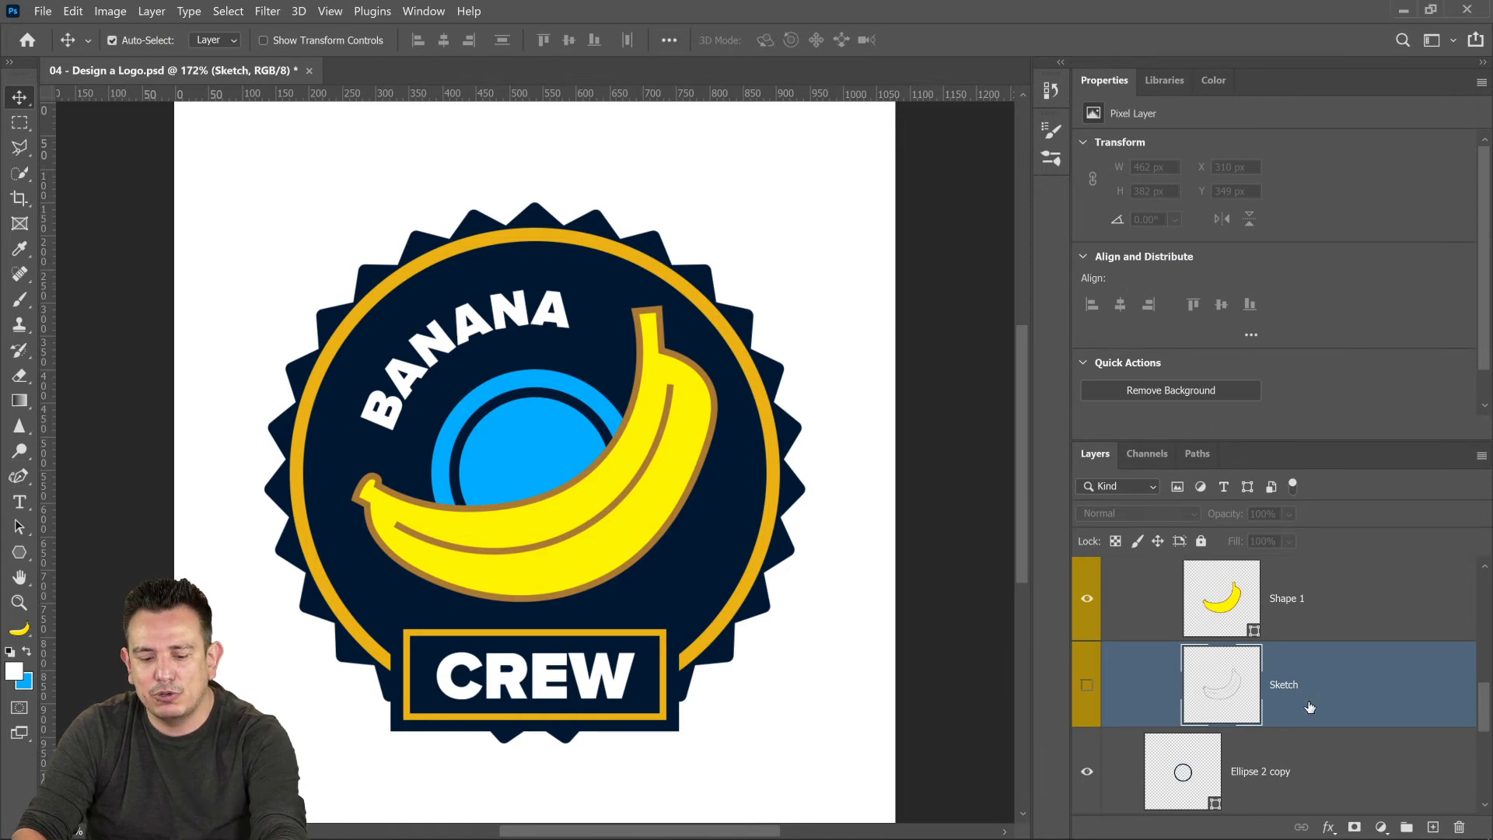
key("ctrl+alt+g")
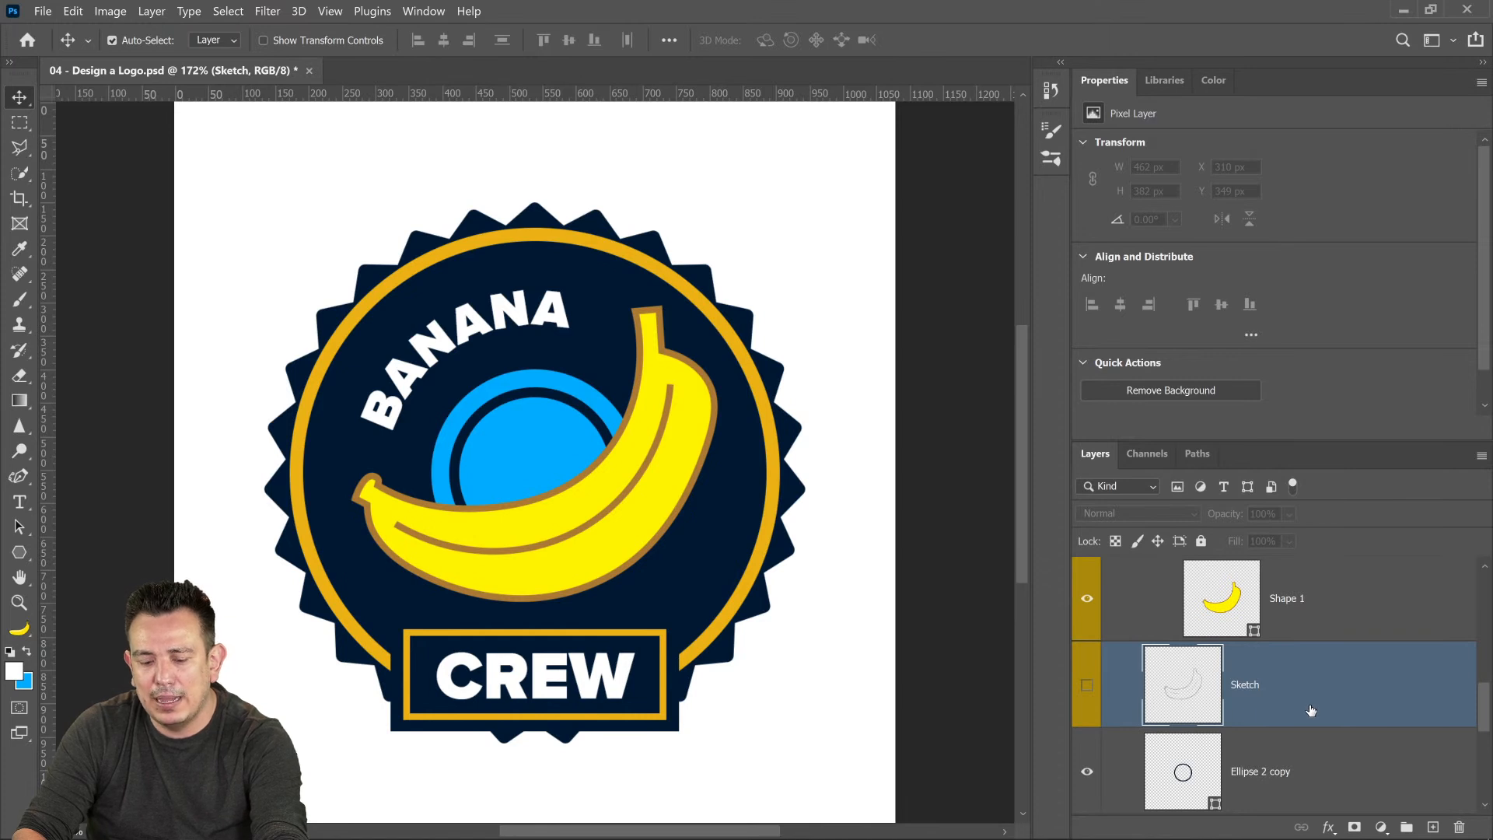
key("ctrl+shift+bracketleft")
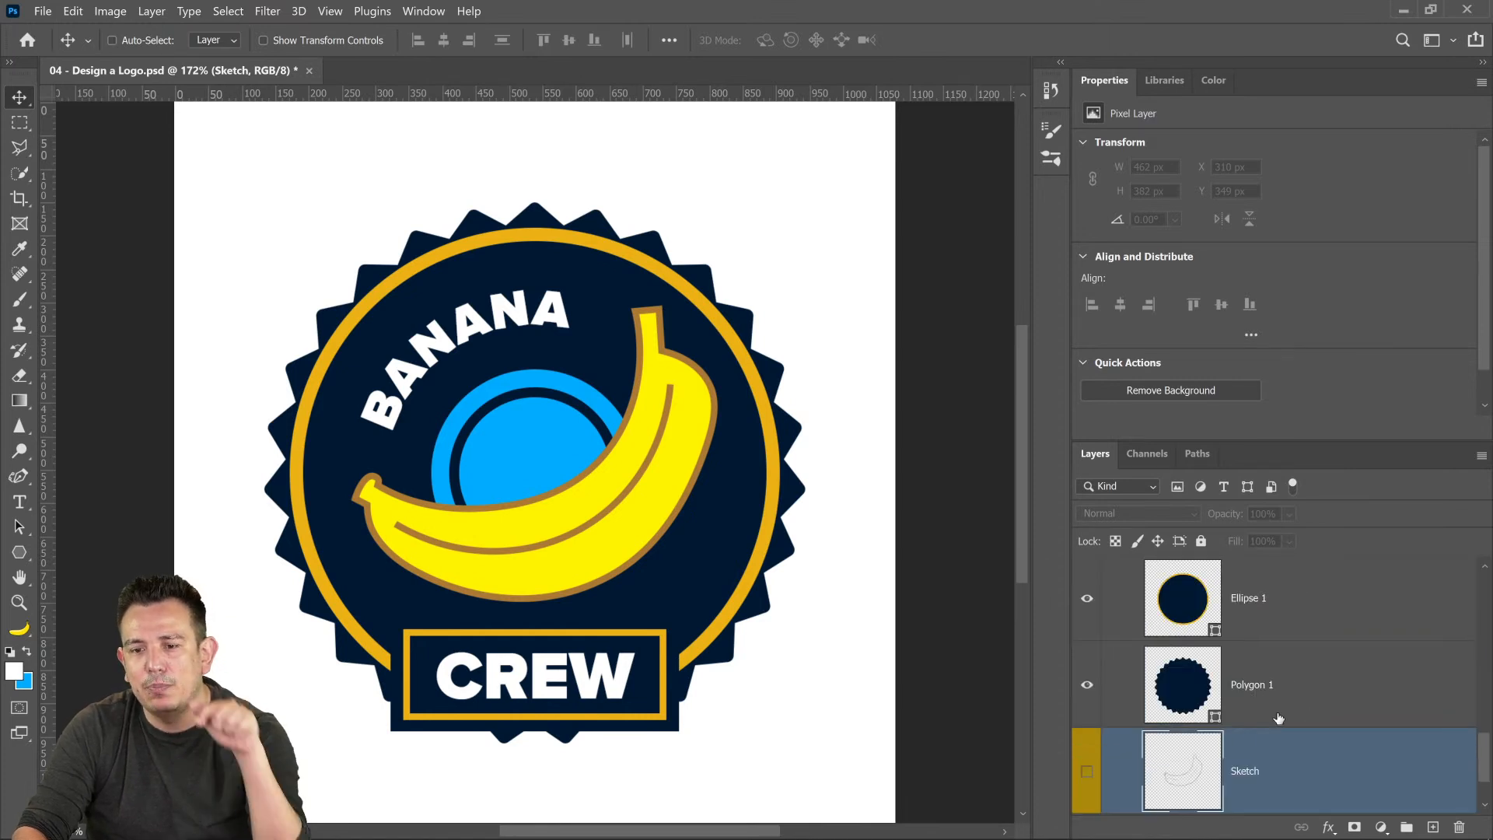
- Move the Sketch layer out of Group 1 to sit directly above the Background layer
scroll(1290, 739, "up", 10)
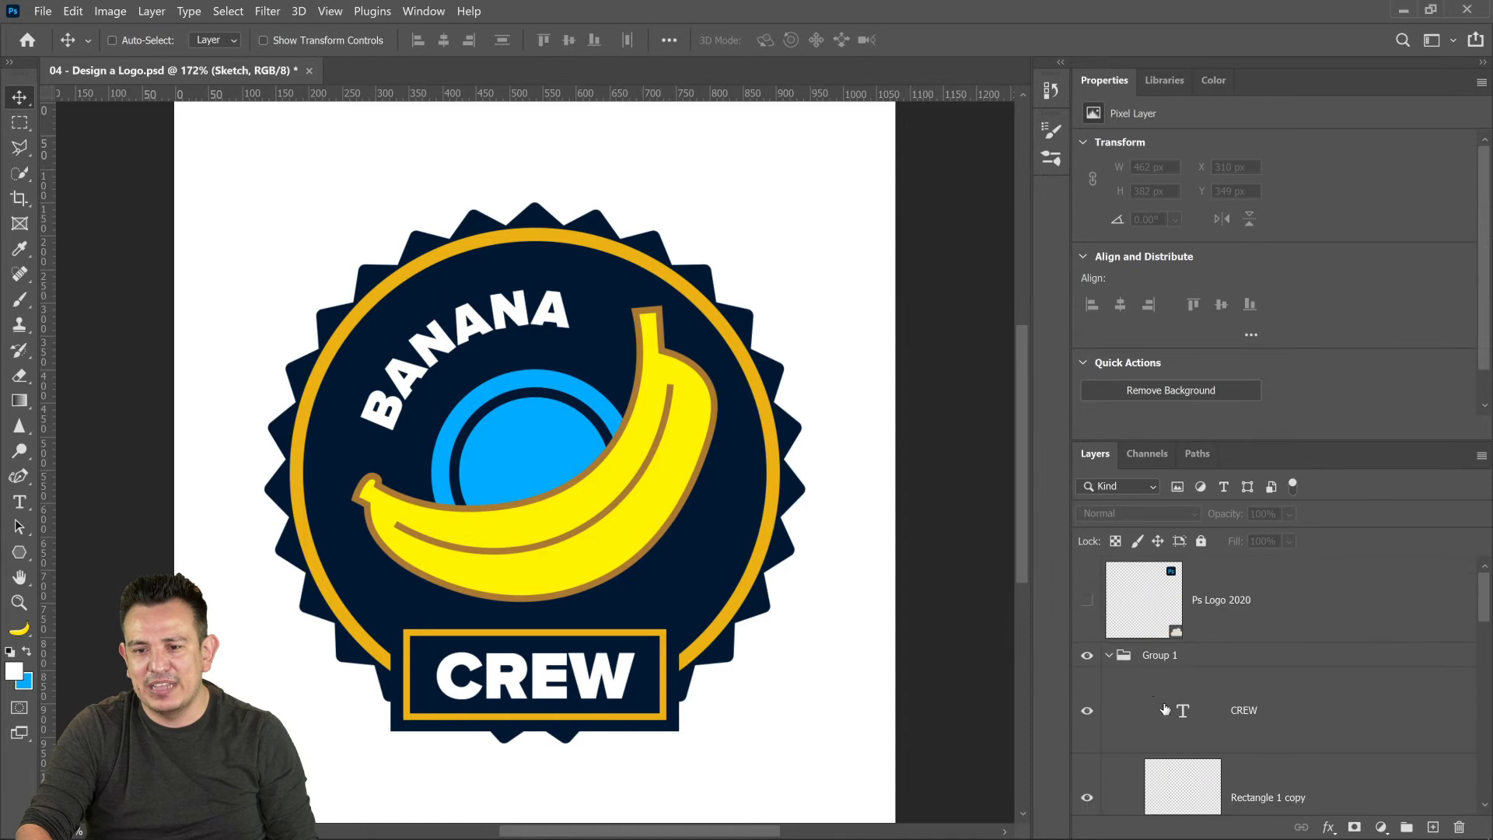
left_click(1108, 657)
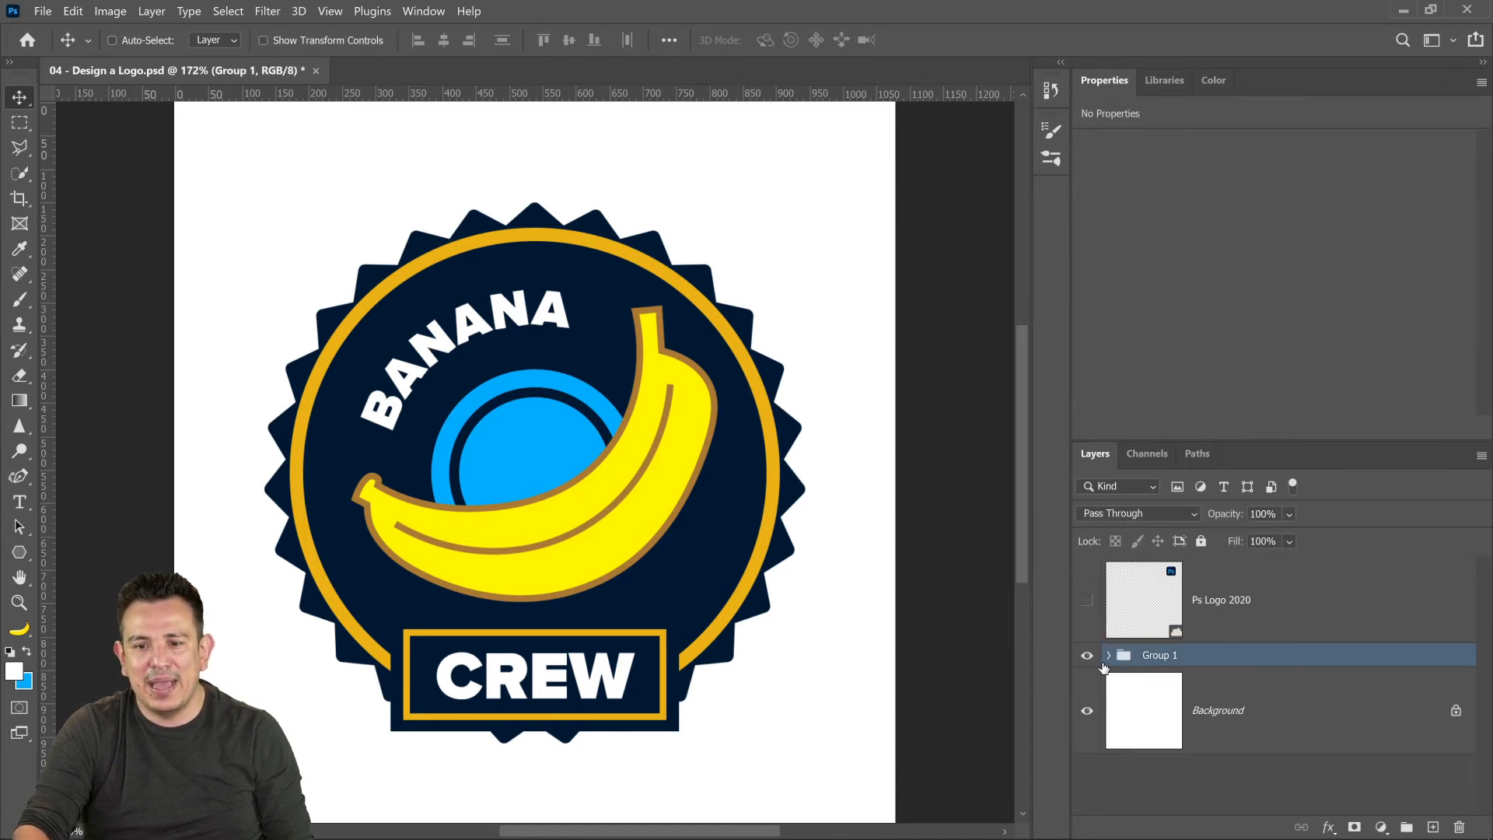
left_click(1108, 655)
scroll(1195, 731, "down", 6)
left_click_drag(1191, 699, 1217, 747)
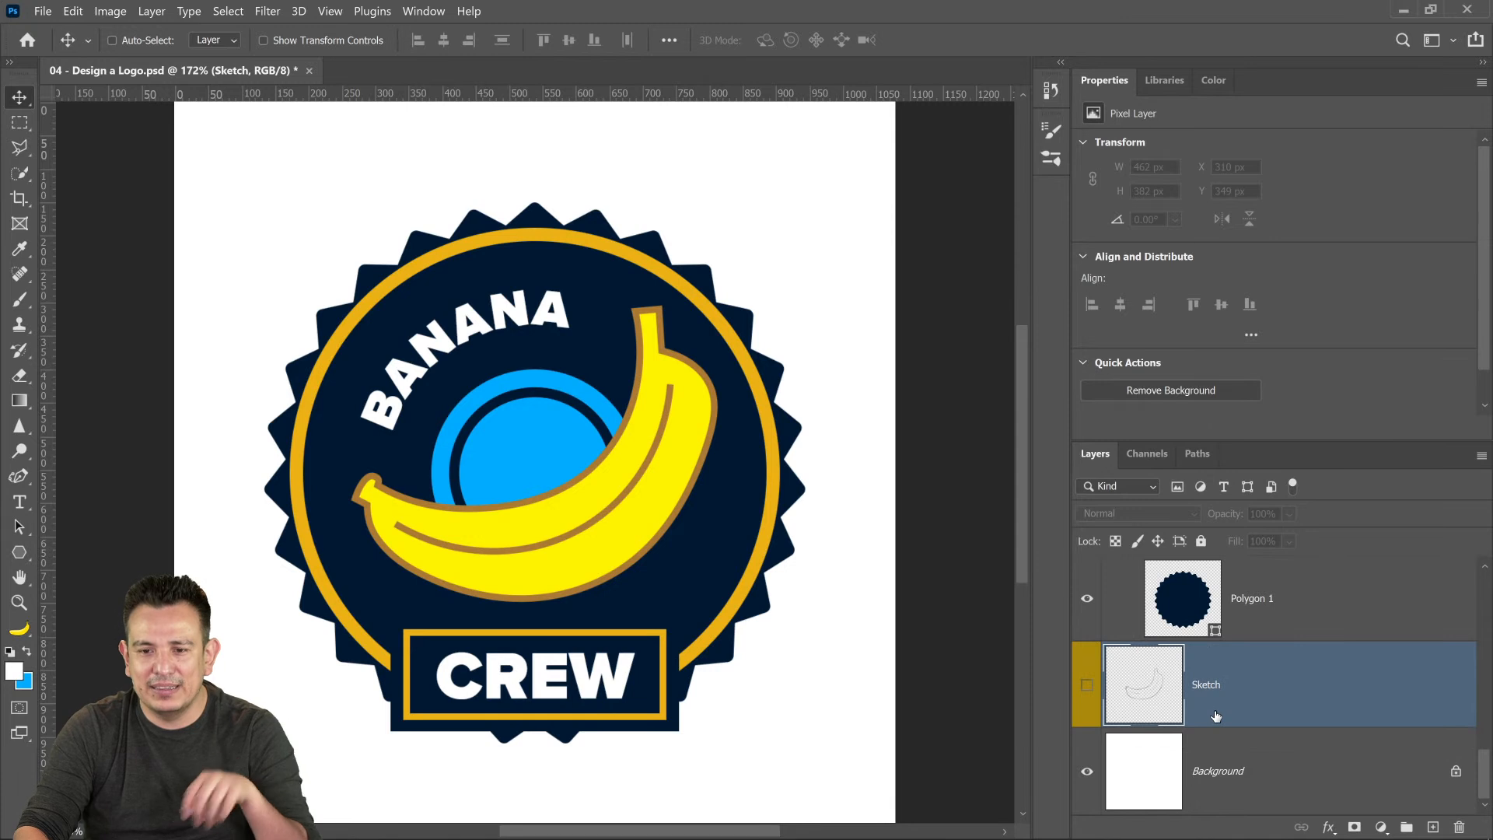
- Collapse and hide Group 1, and make the Sketch layer visible
scroll(1213, 715, "up", 5)
scroll(1178, 713, "up", 1)
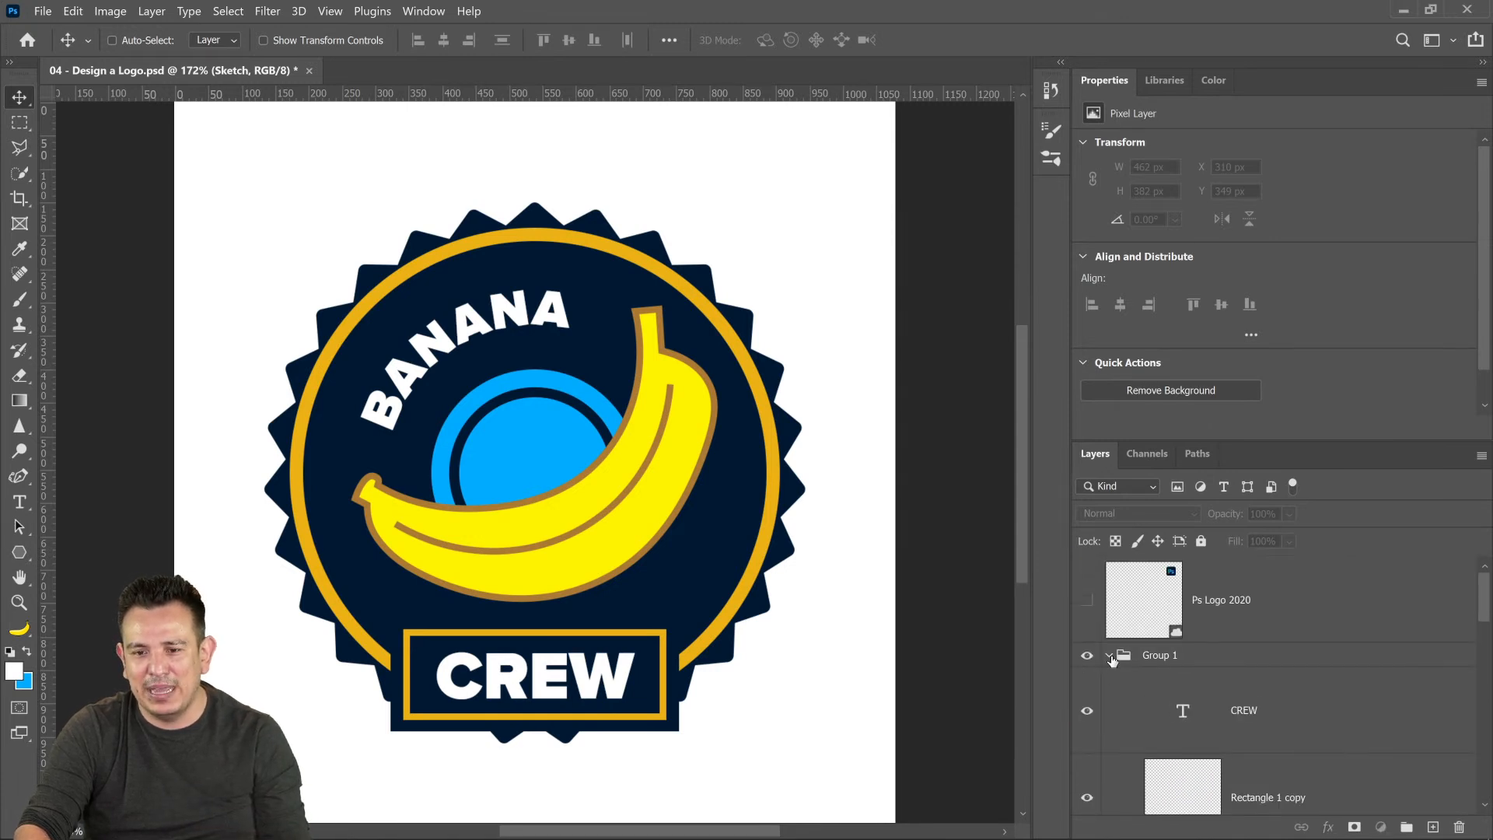
left_click(1109, 657)
left_click(1088, 657)
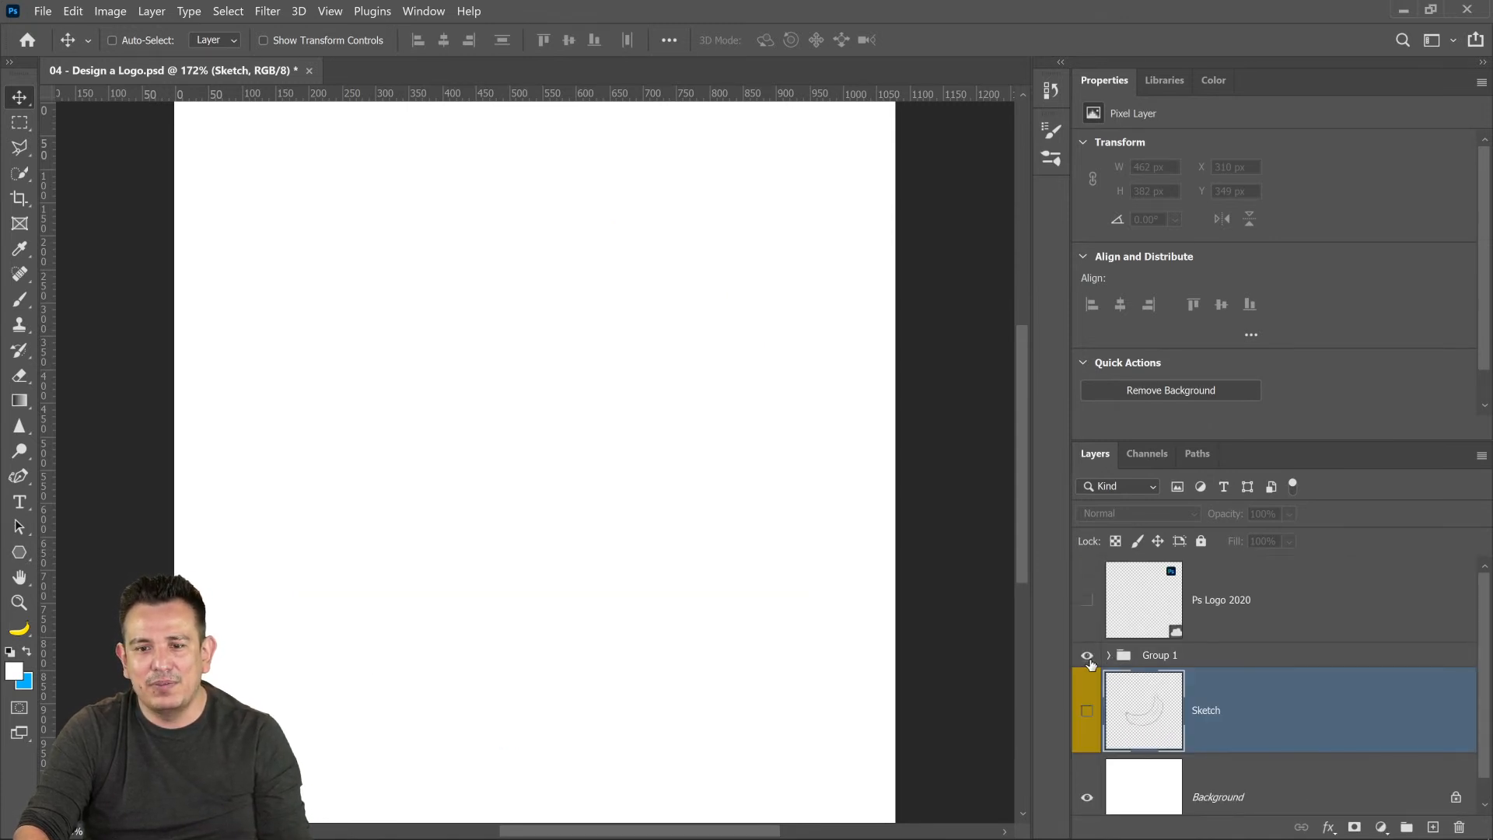
left_click(1087, 710)
- Toggle the visibility of Group 1 to compare the finished logo with the sketch, leaving the logo shown
left_click(1088, 657)
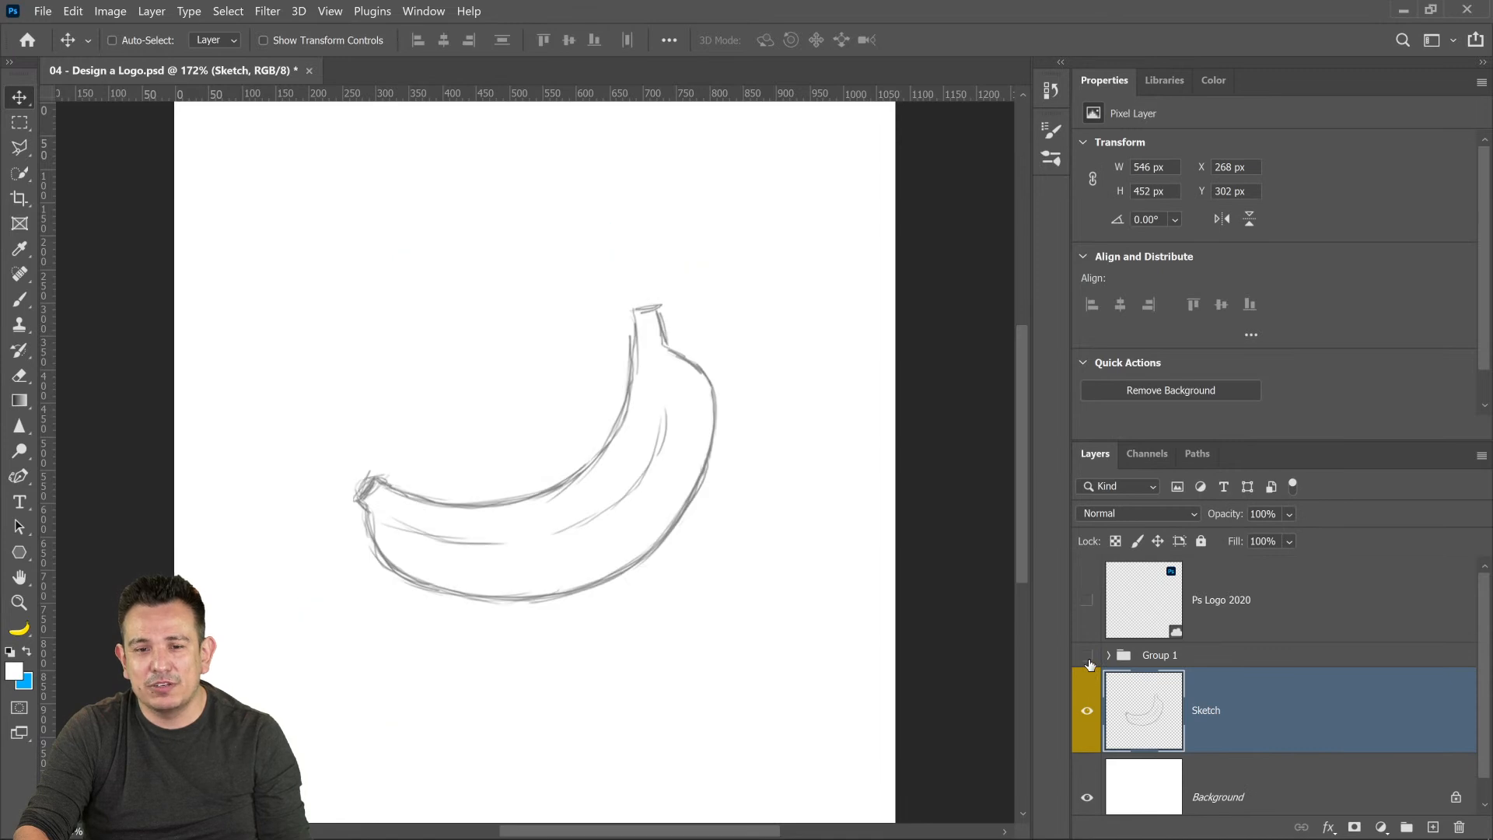
left_click(1088, 657)
left_click(1088, 657)
left_click(1087, 657)
left_click(1087, 657)
left_click(1088, 657)
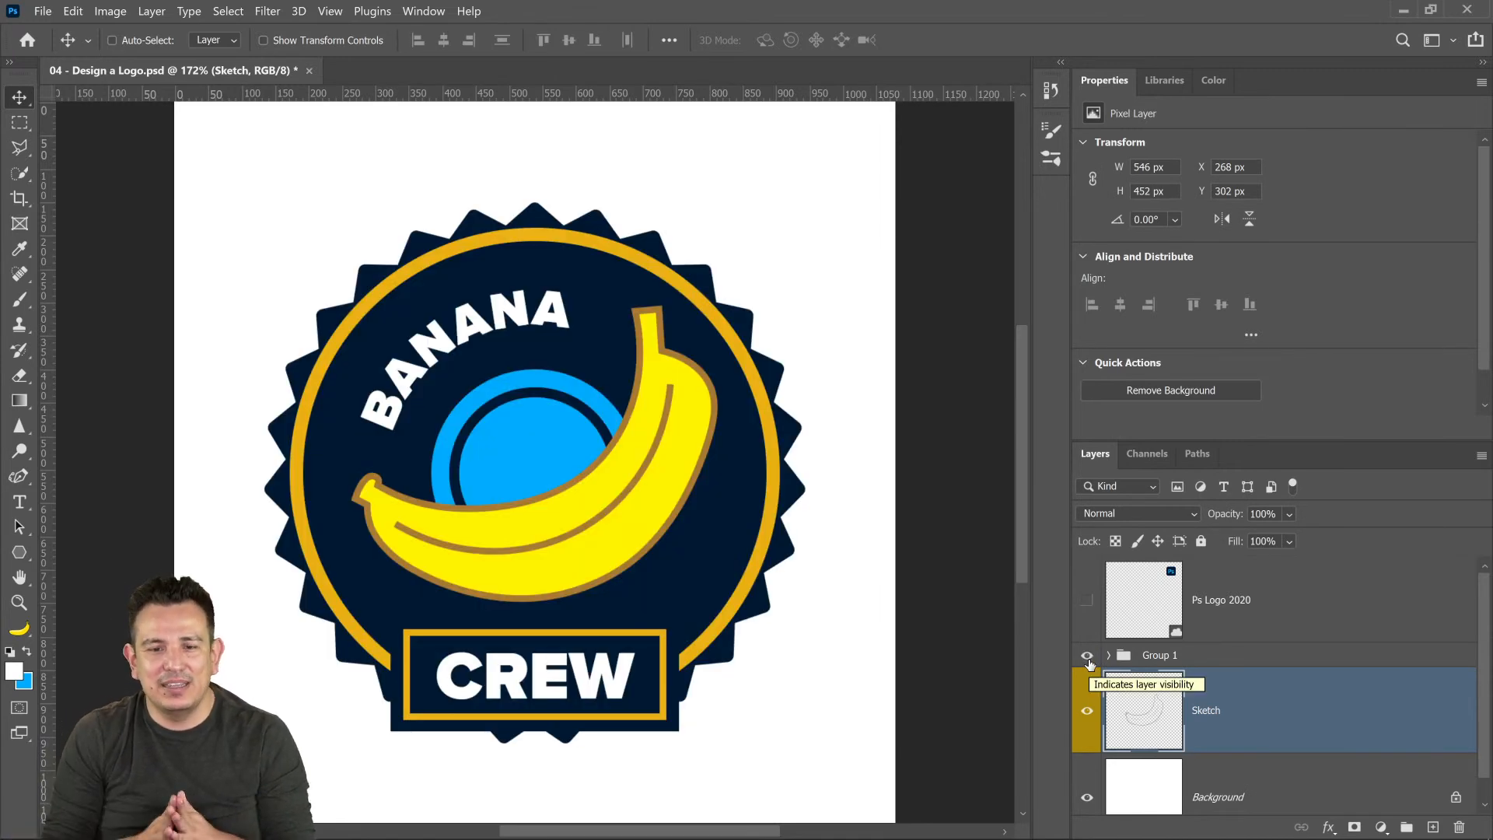
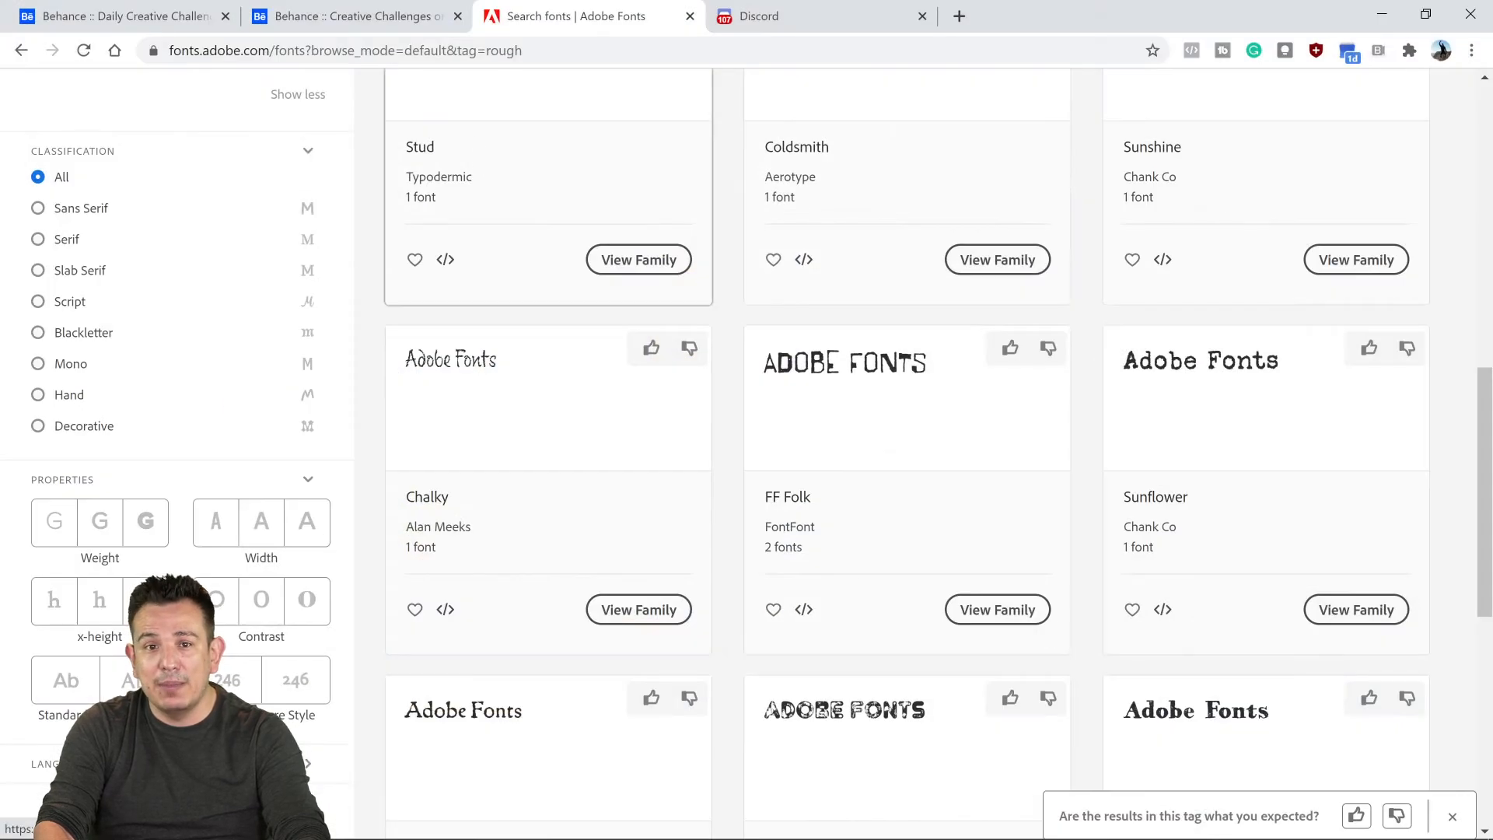
- In Chrome, view the Behance Photoshop Creative Challenge page, open its community chat link, and close the Discord invite page
left_click(128, 19)
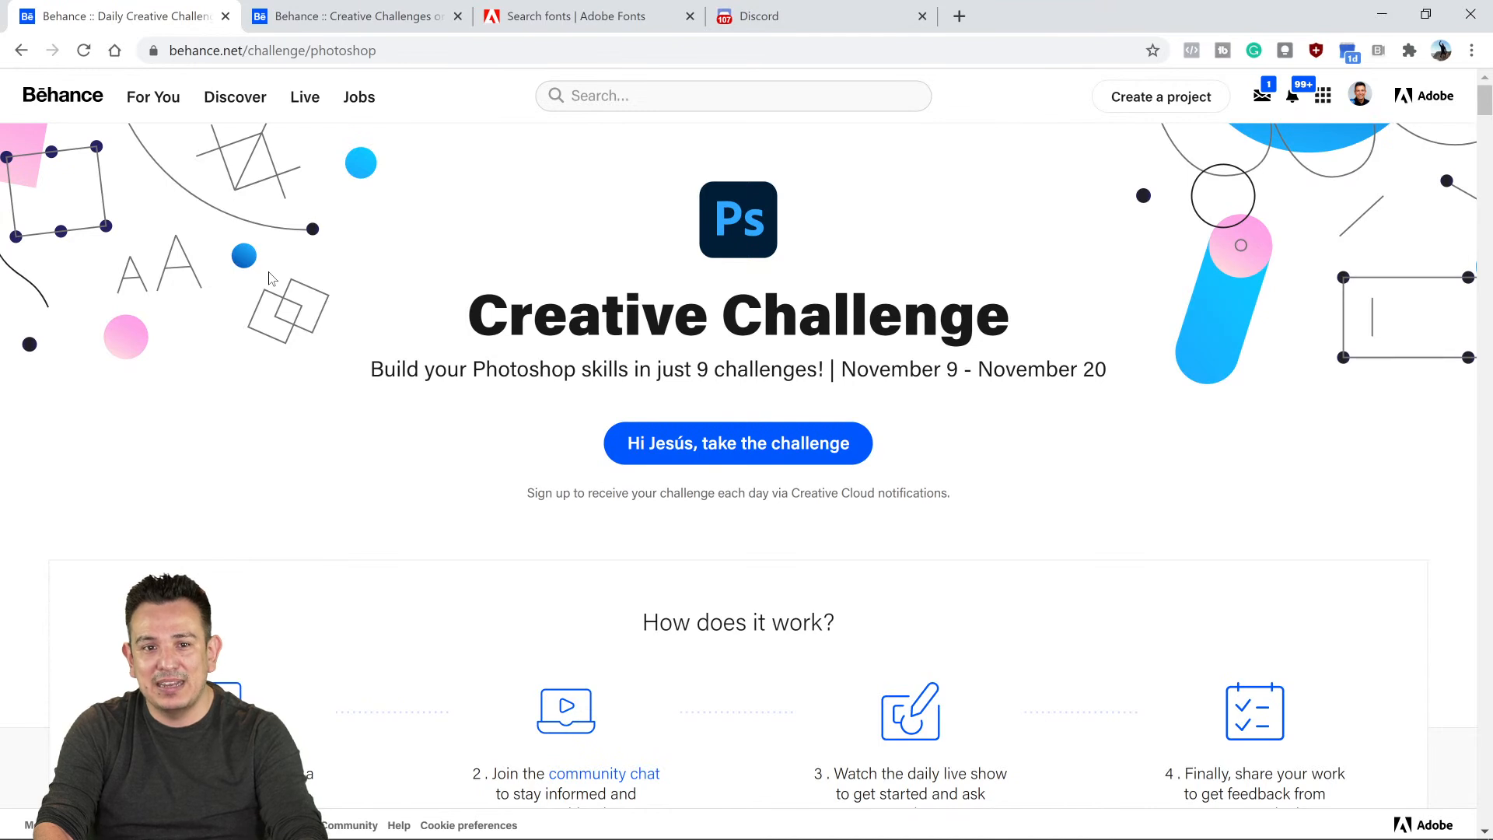
scroll(383, 322, "down", 6)
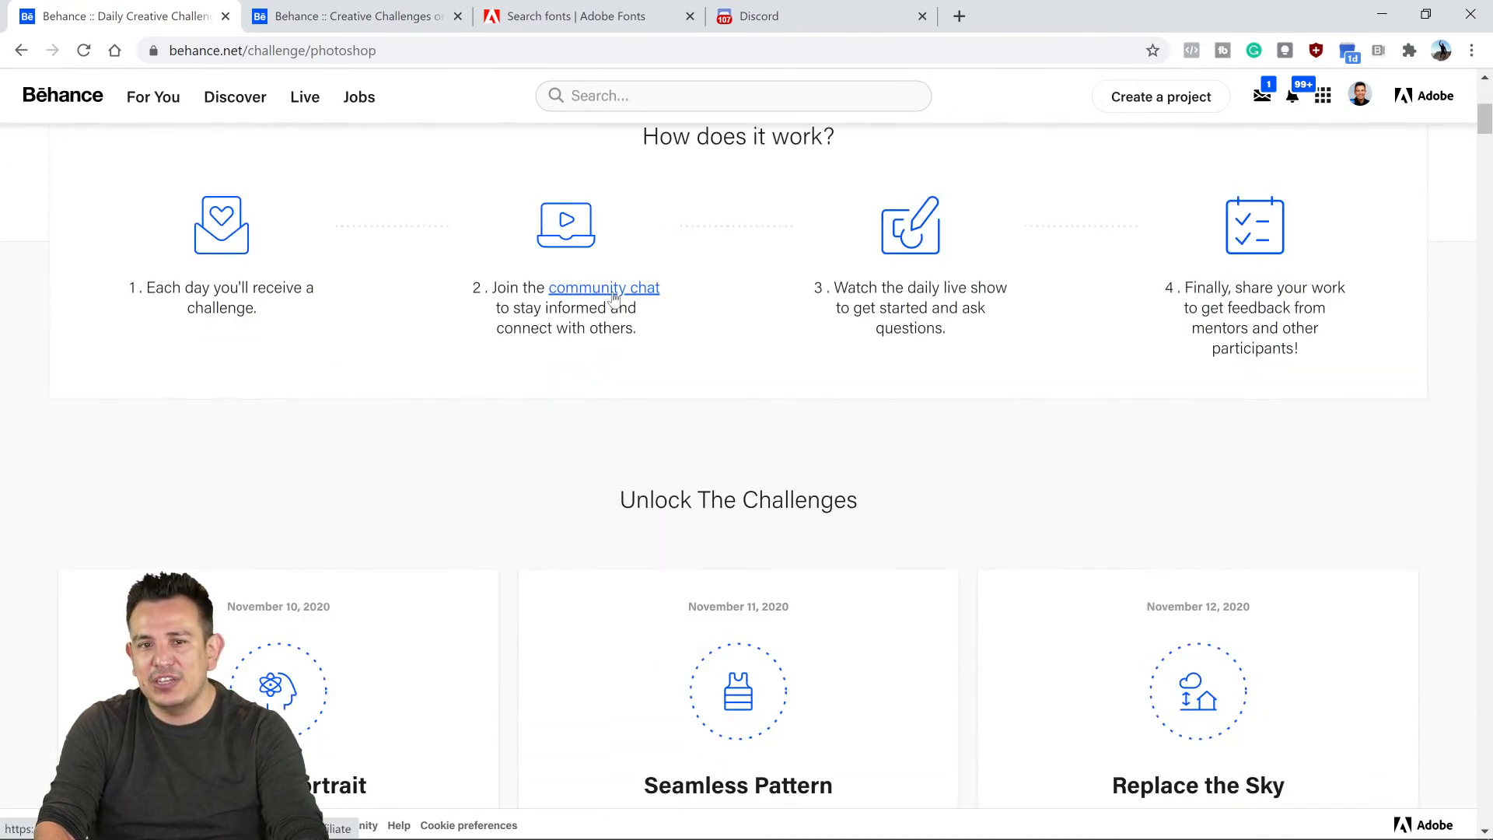
left_click(613, 296)
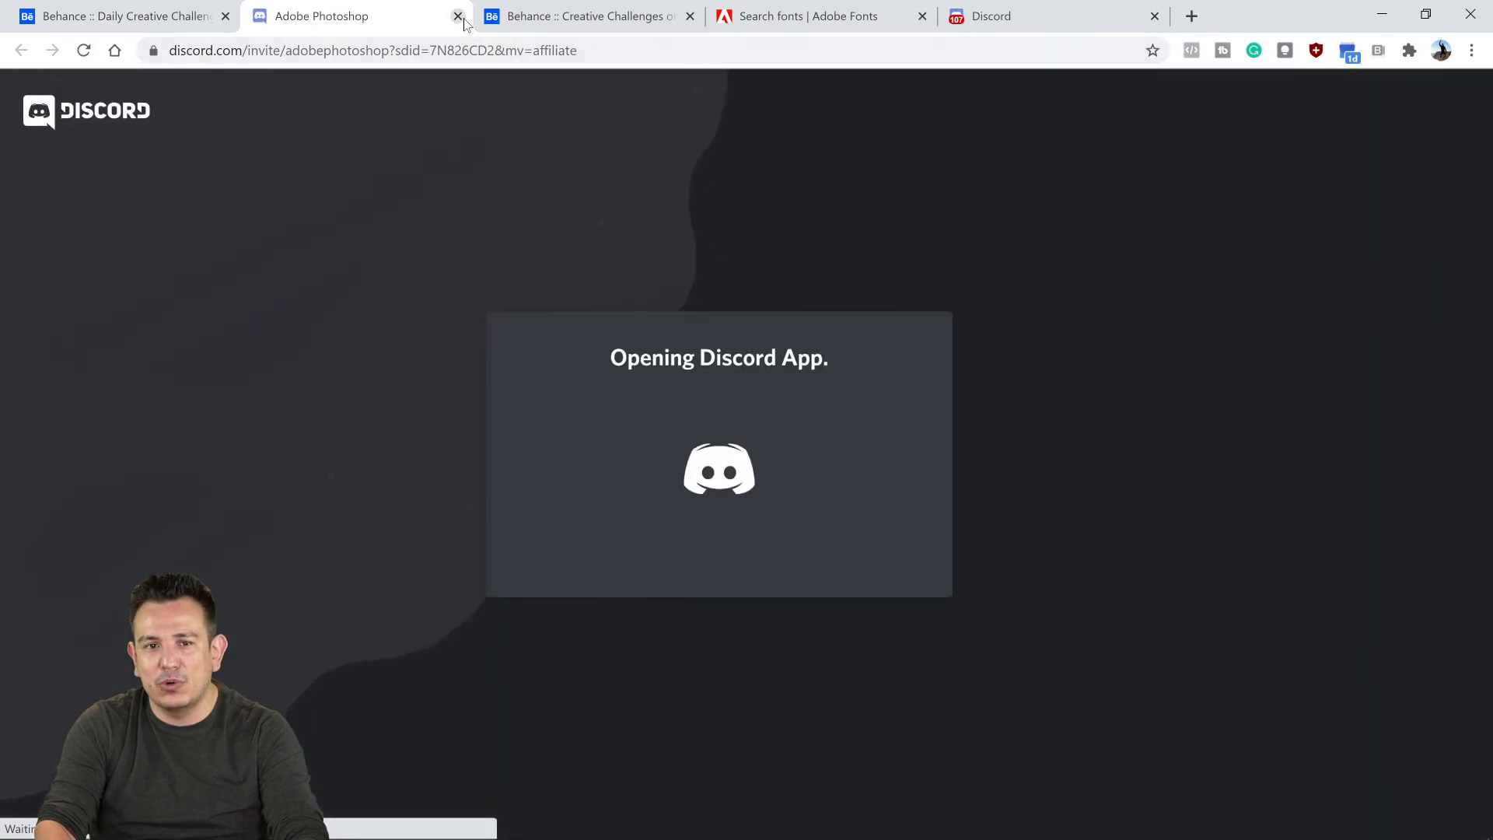
left_click(457, 16)
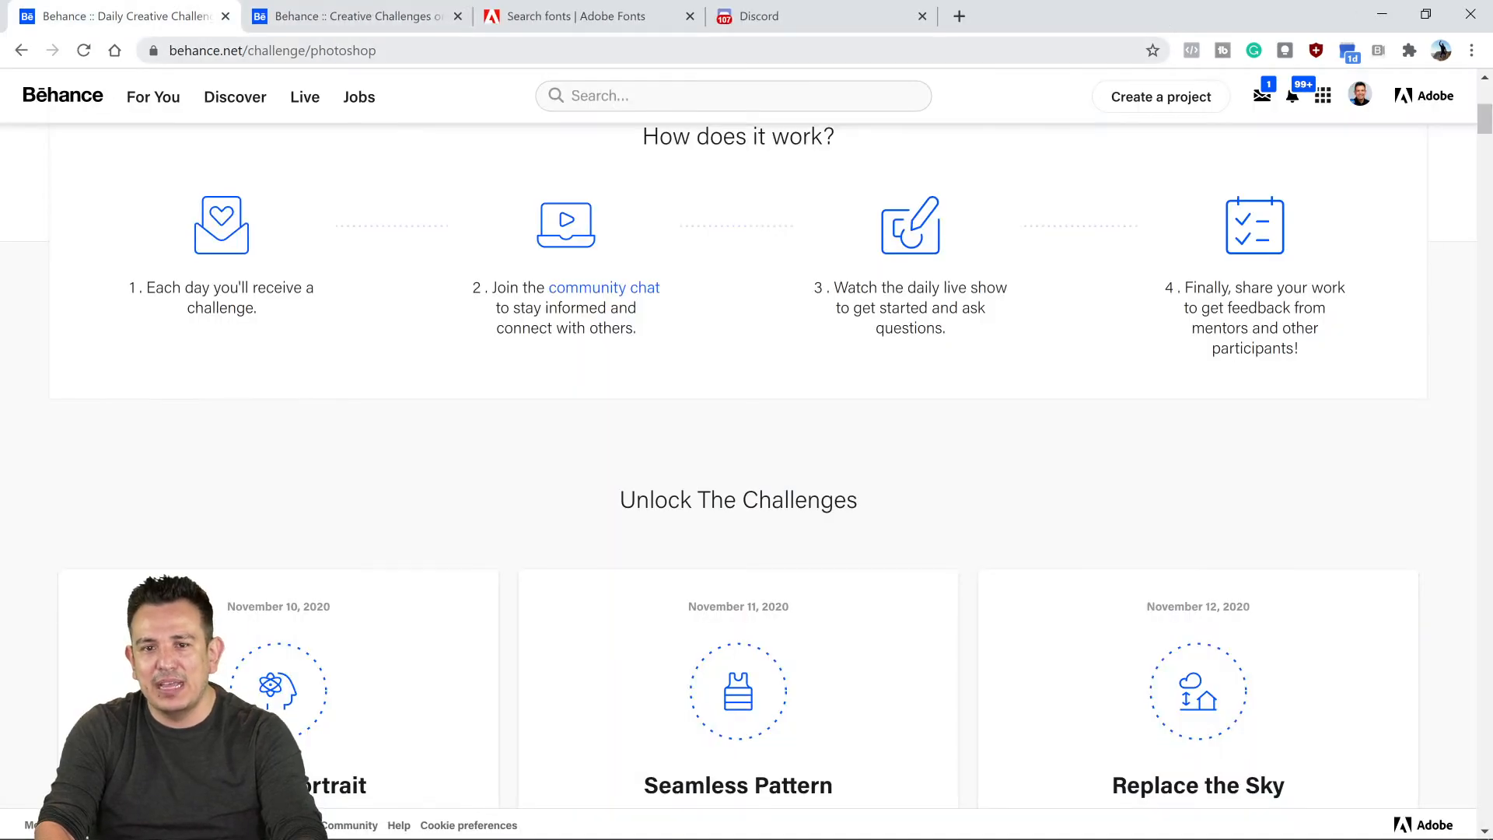
- Browse the logo and photo submissions in the Adobe Photoshop Discord's current-challenge channel
left_click(796, 17)
scroll(868, 465, "down", 6)
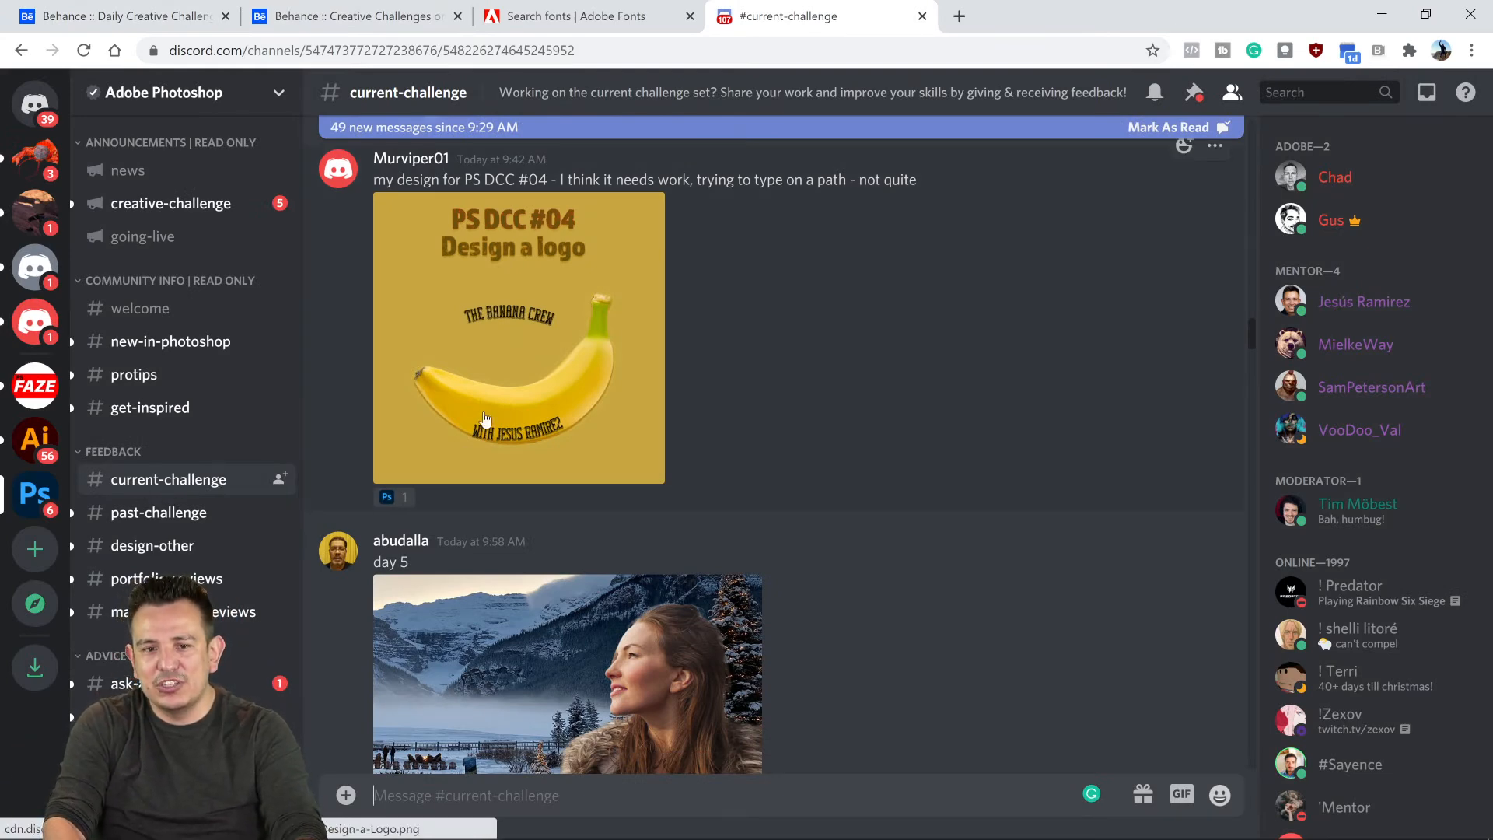
scroll(832, 496, "down", 20)
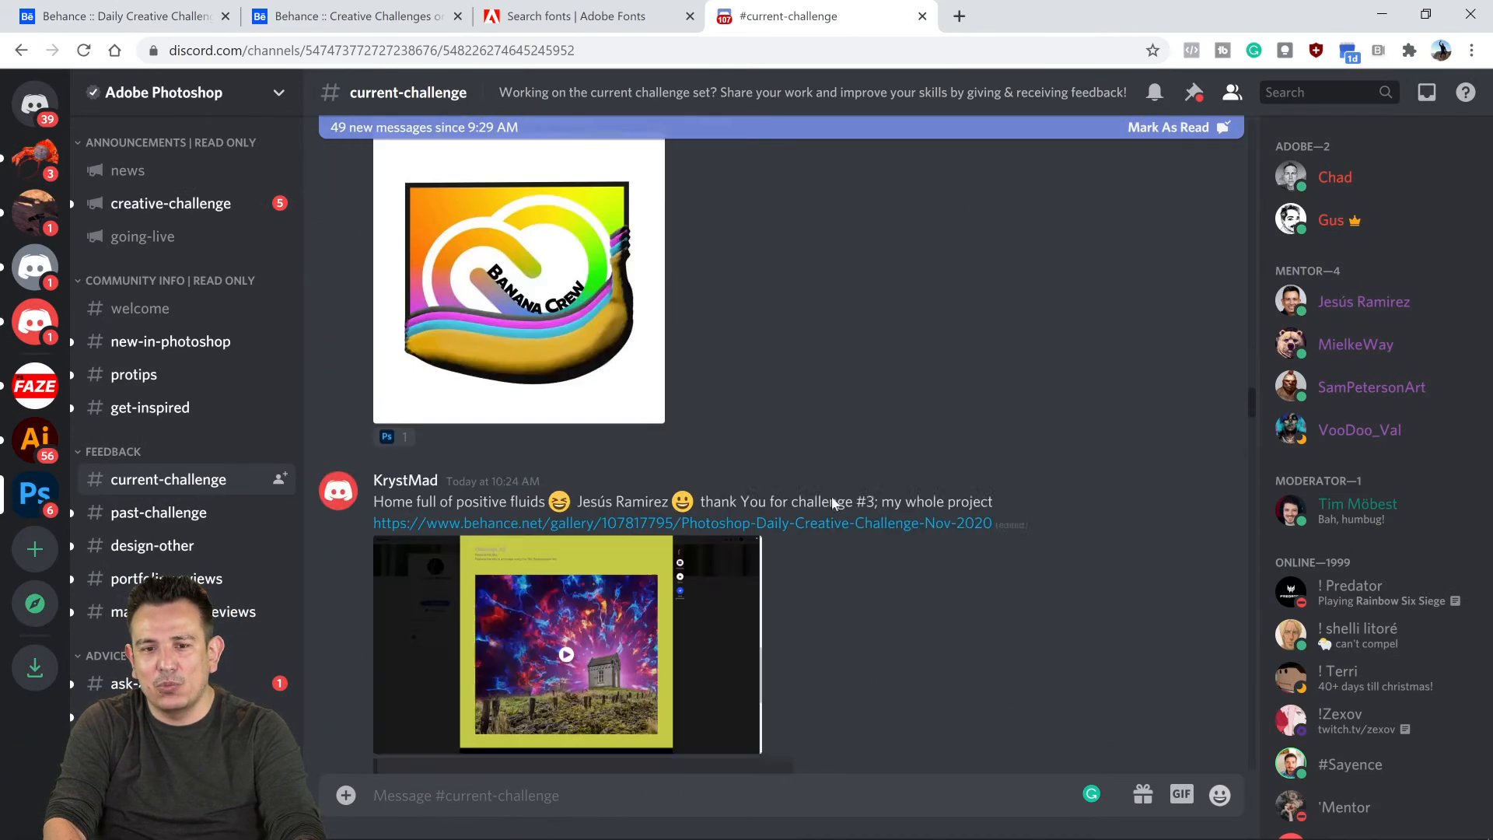
scroll(831, 496, "up", 3)
scroll(832, 496, "down", 15)
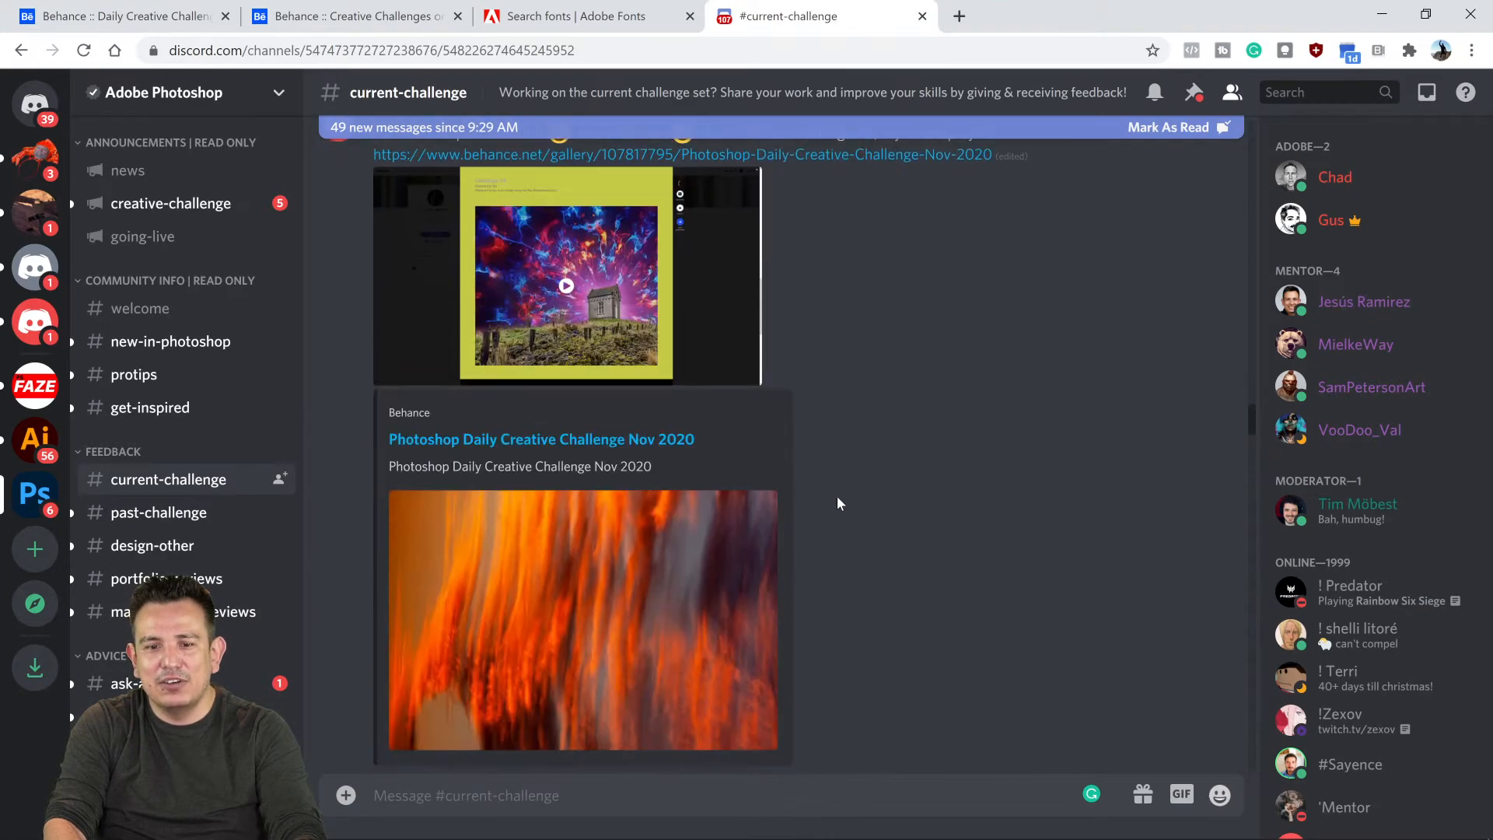
scroll(837, 505, "down", 20)
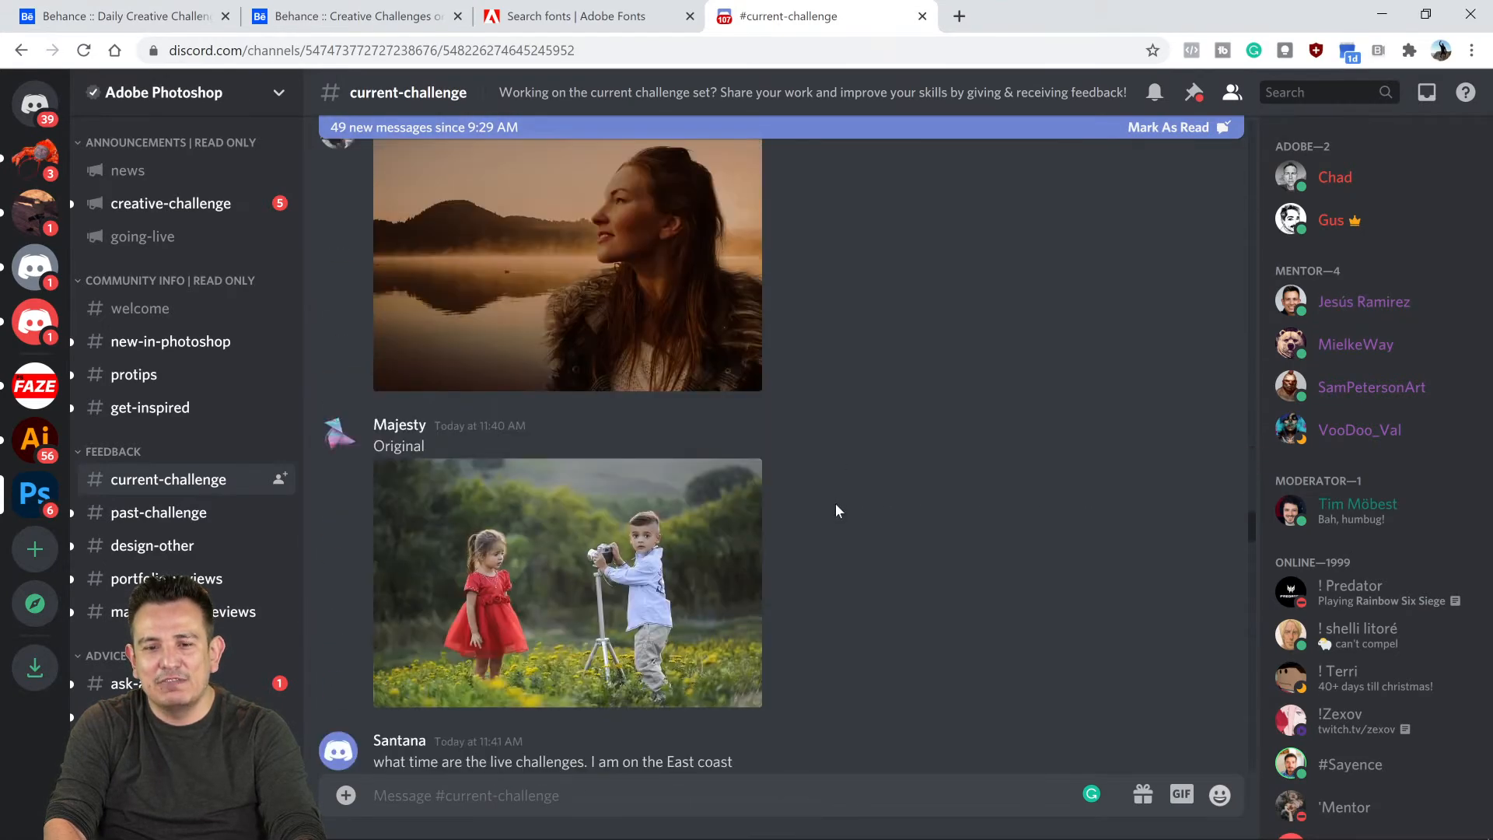
- Review the Change Background challenge submissions further down the current-challenge channel, through the Mount Washington bicycling photo
scroll(835, 513, "down", 5)
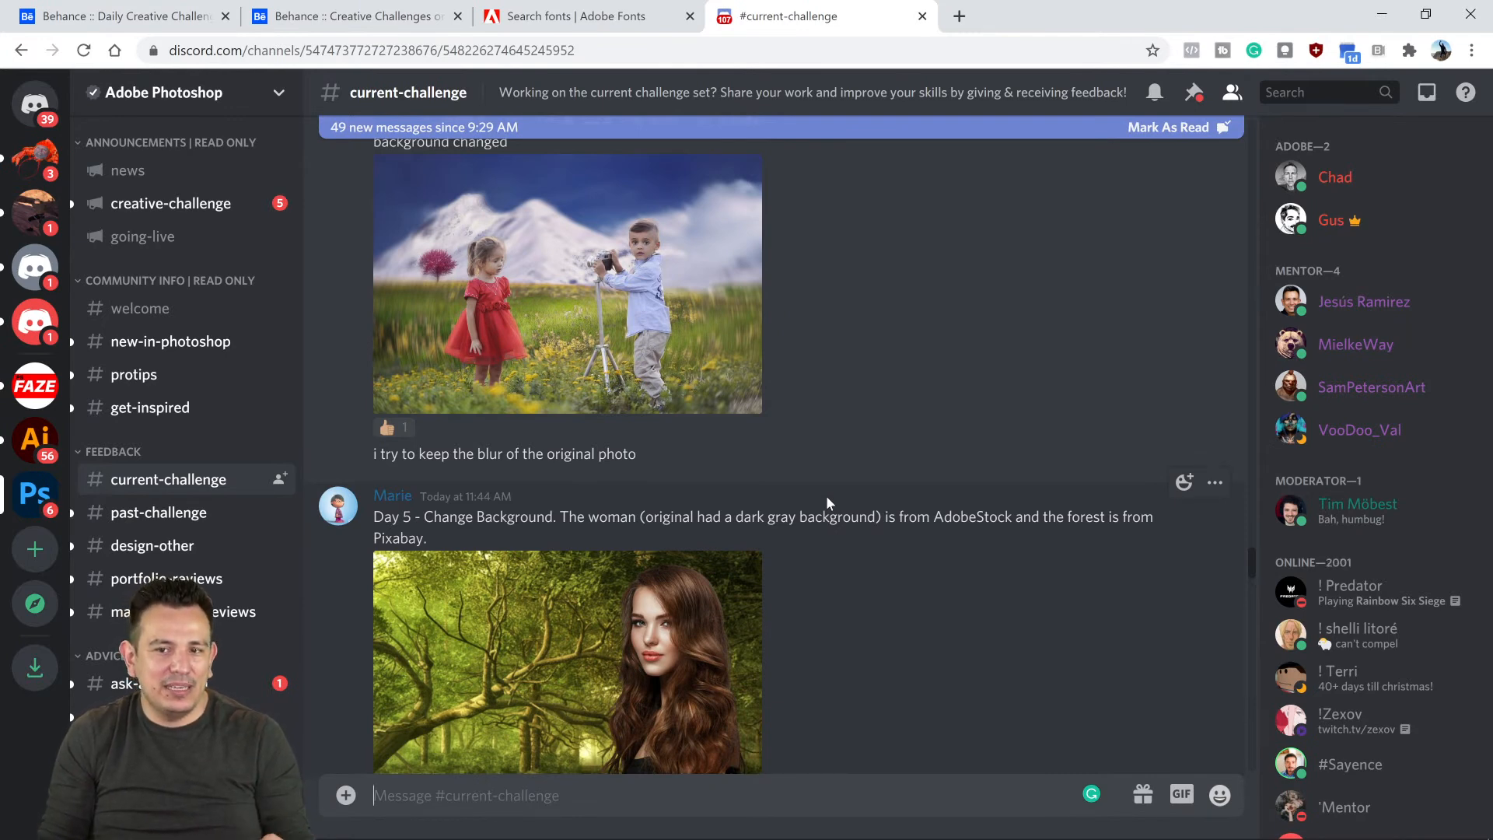
scroll(917, 424, "down", 15)
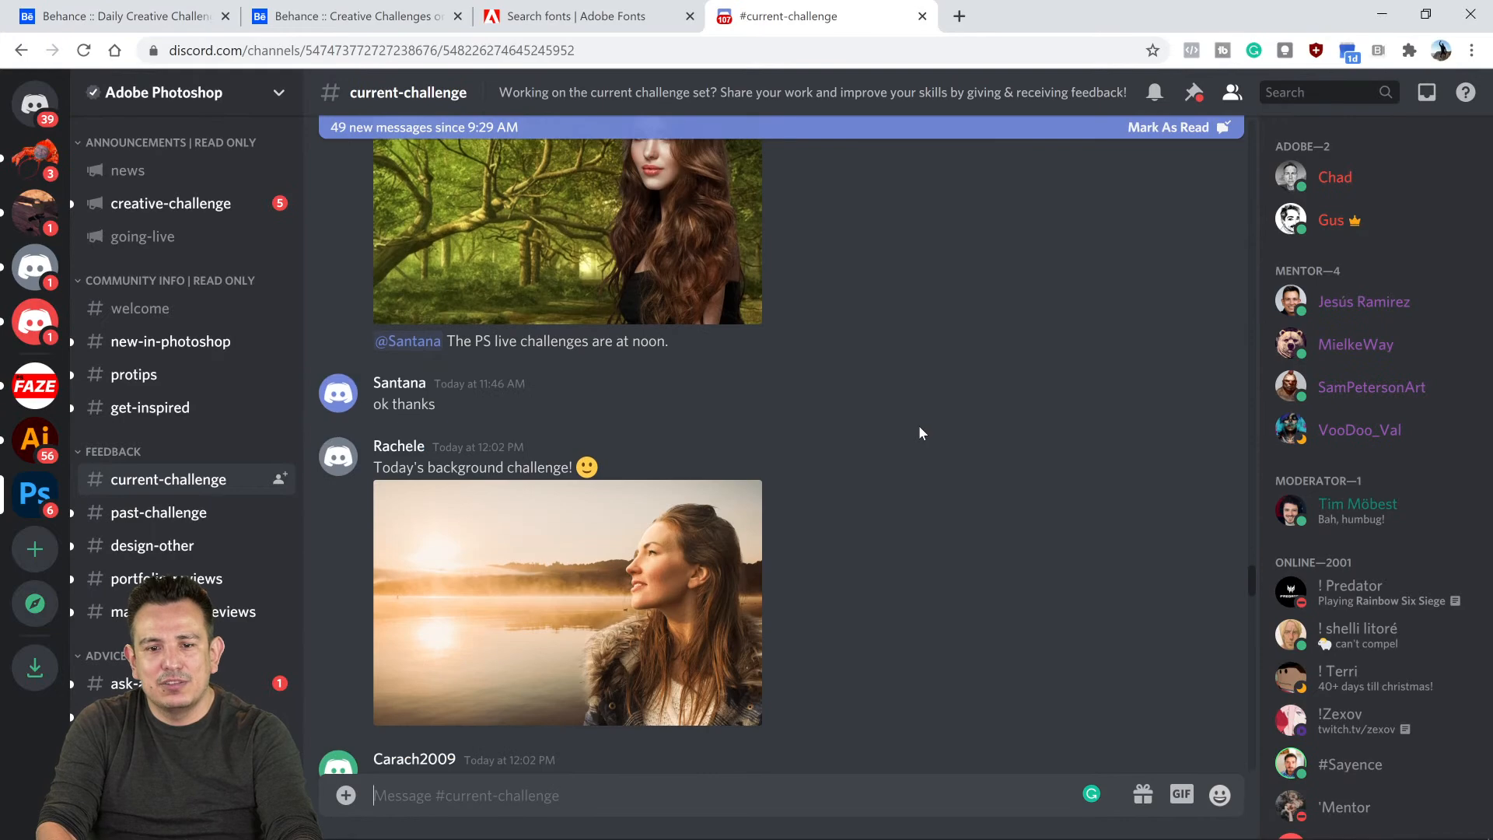
scroll(917, 440, "down", 8)
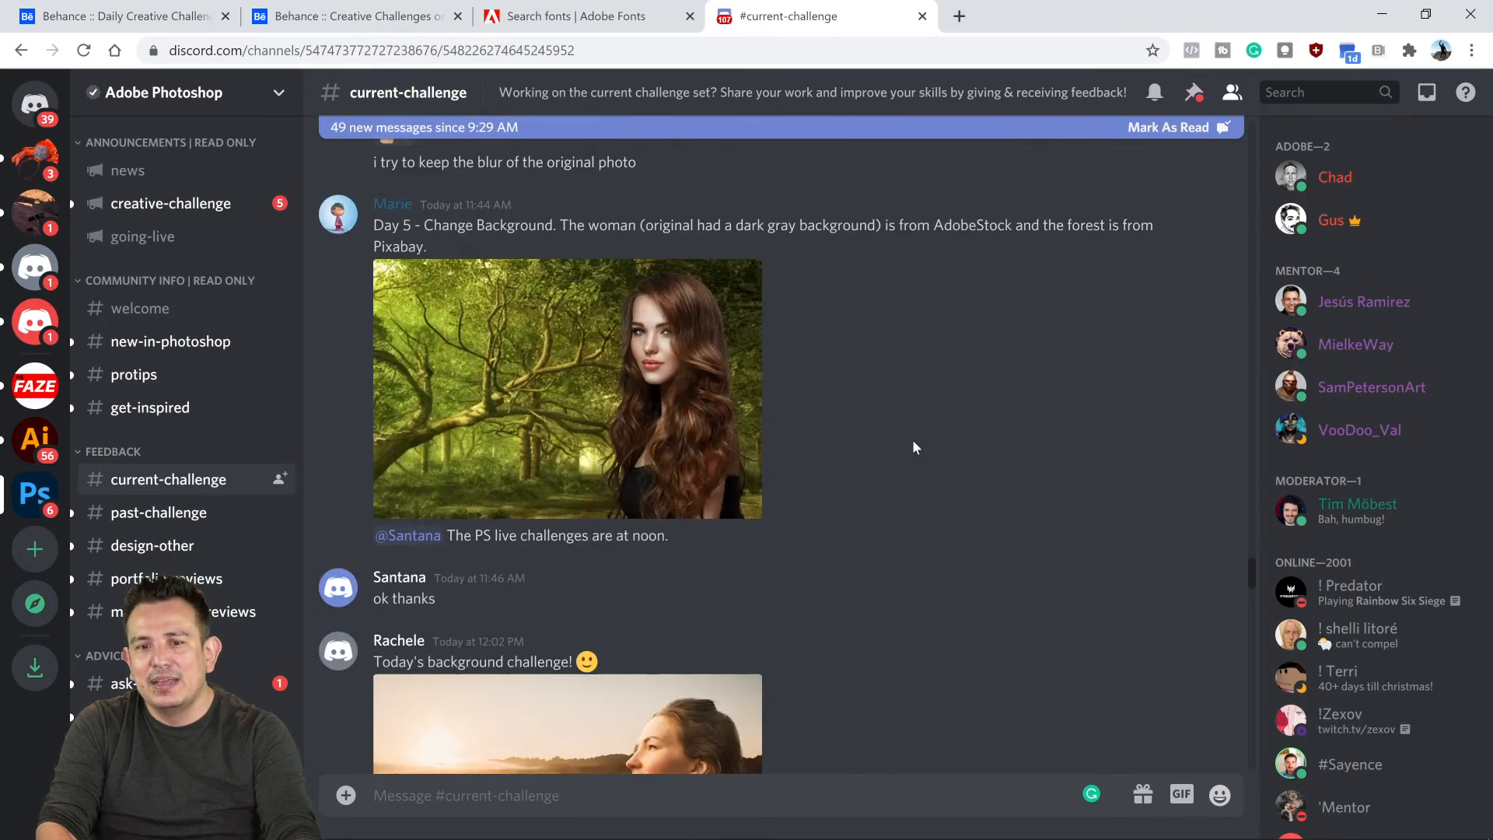
scroll(887, 520, "down", 8)
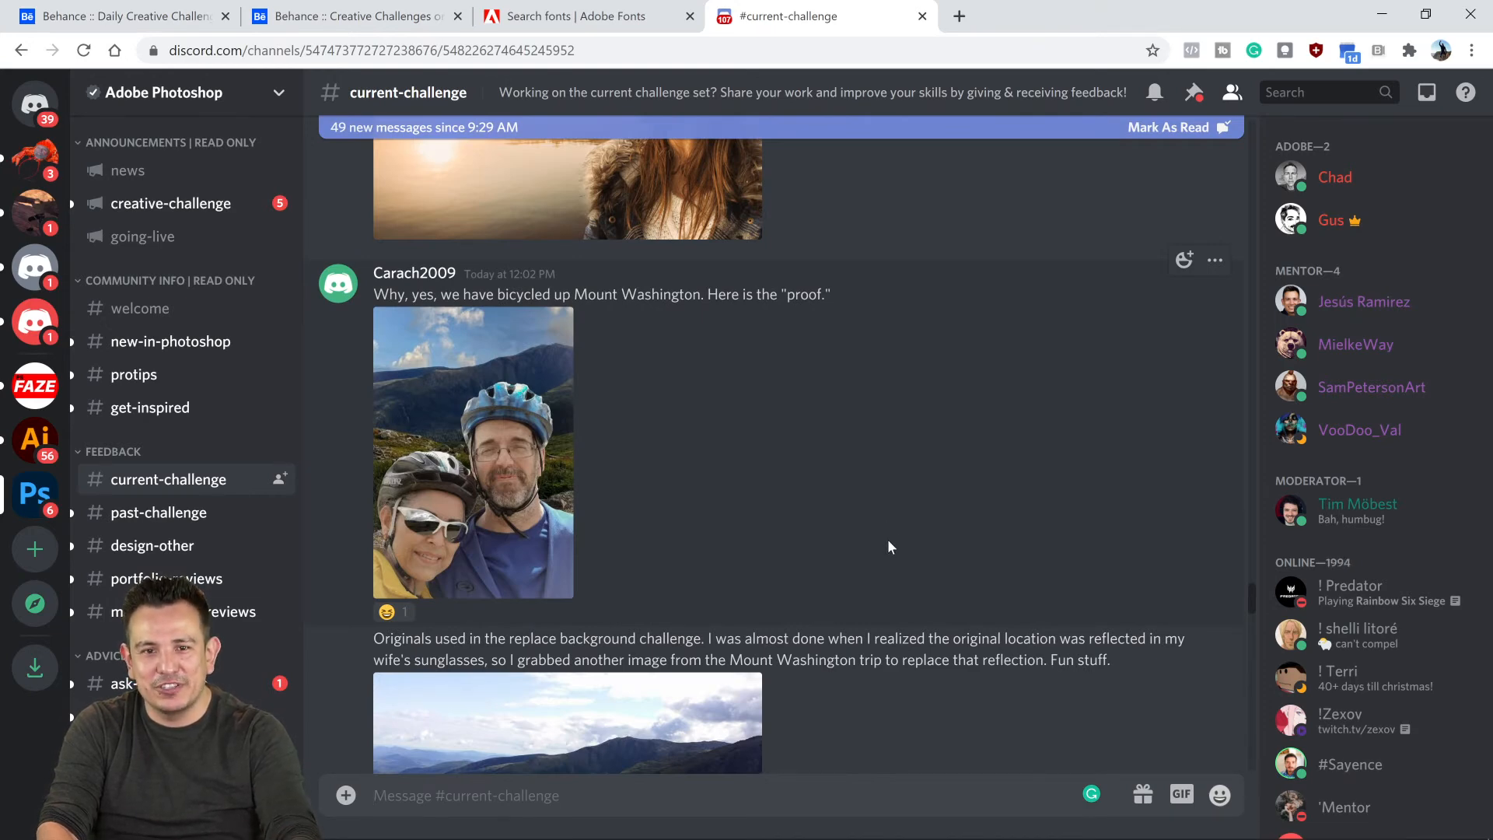
- Switch to the Behance Creative Challenges gallery and browse its curated community projects
left_click(351, 22)
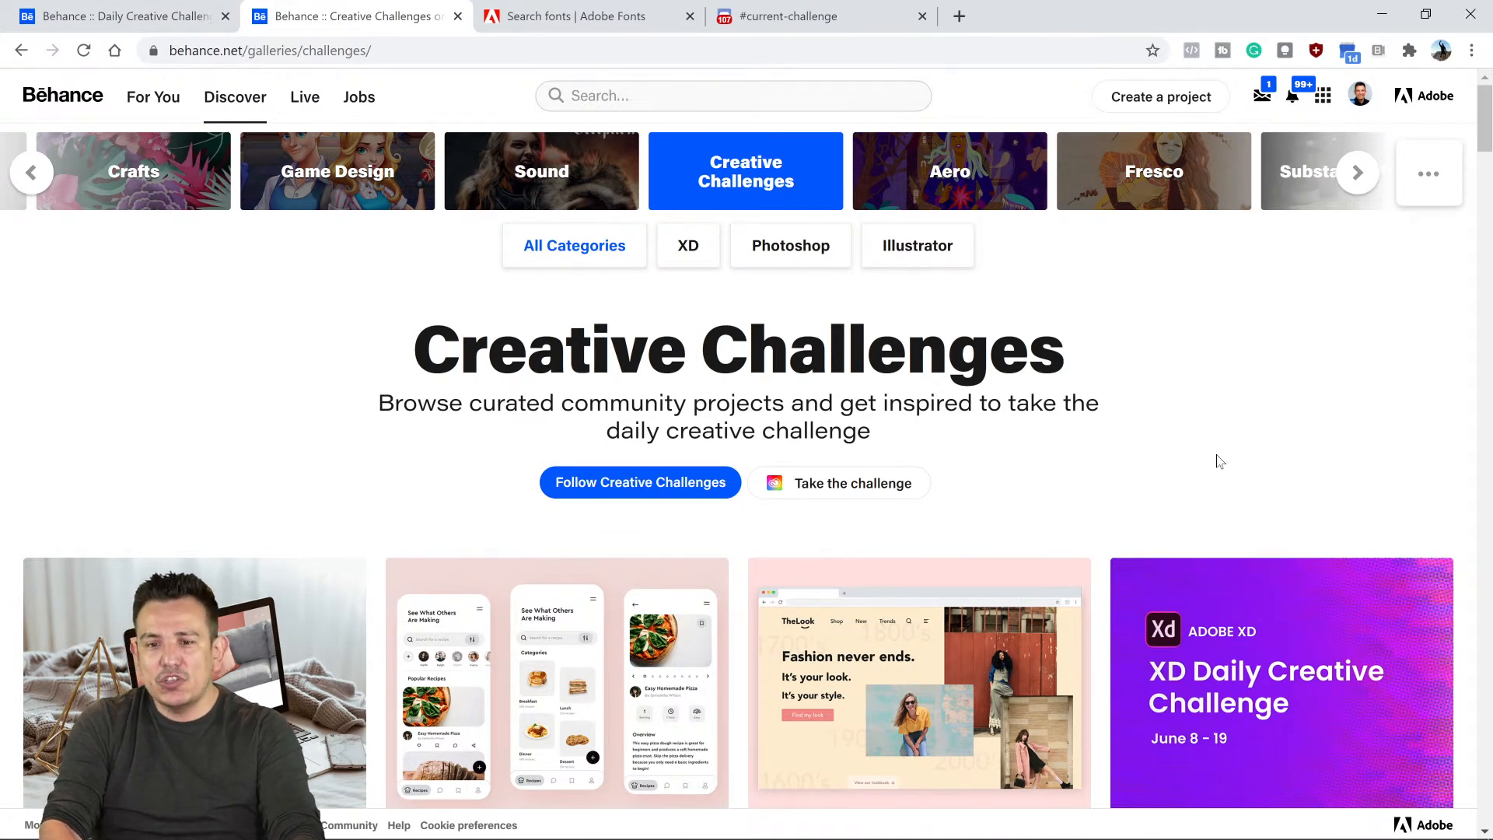
scroll(1108, 519, "down", 7)
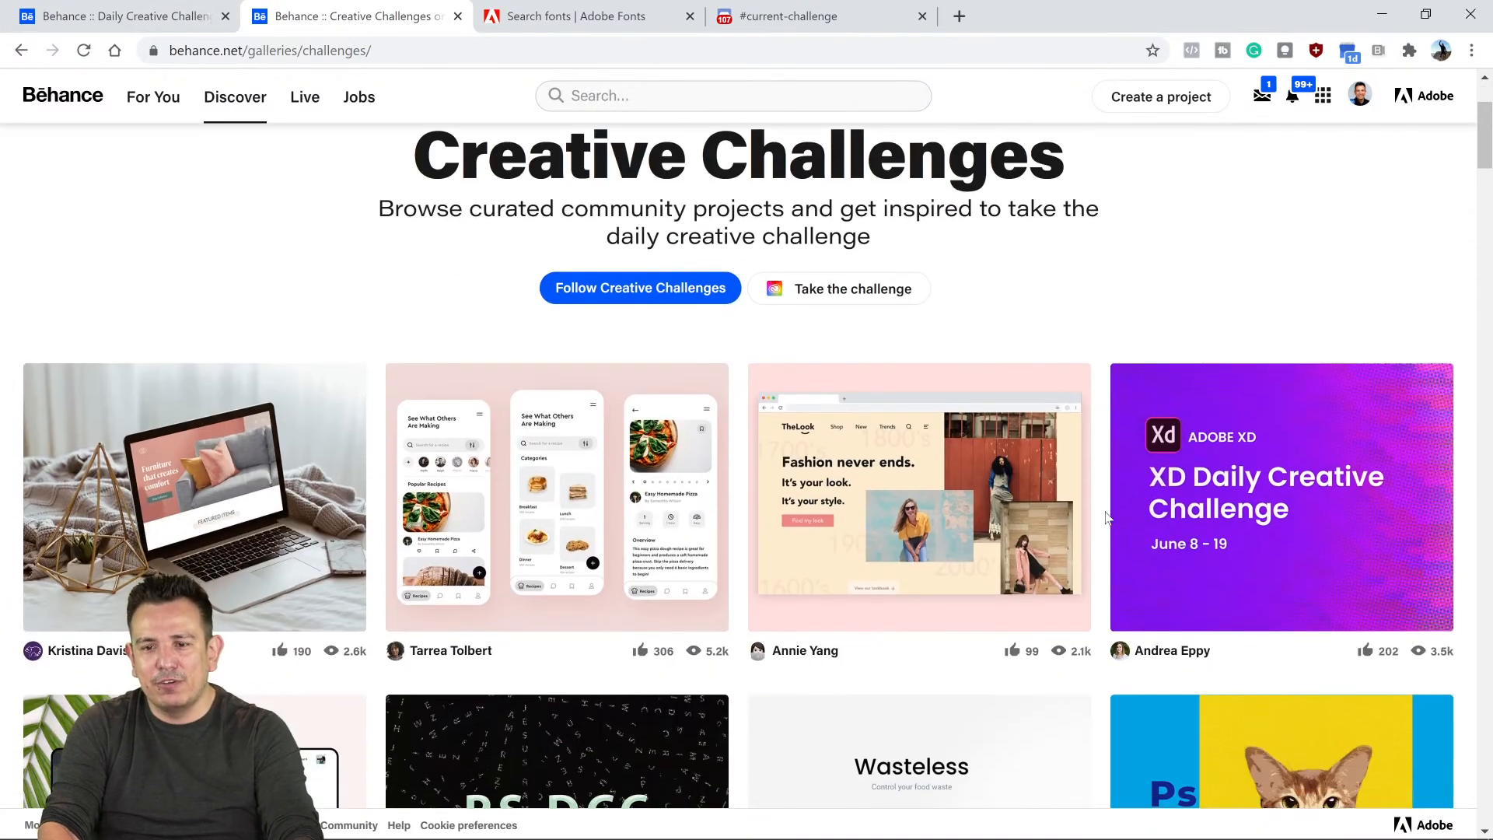
scroll(1104, 517, "down", 6)
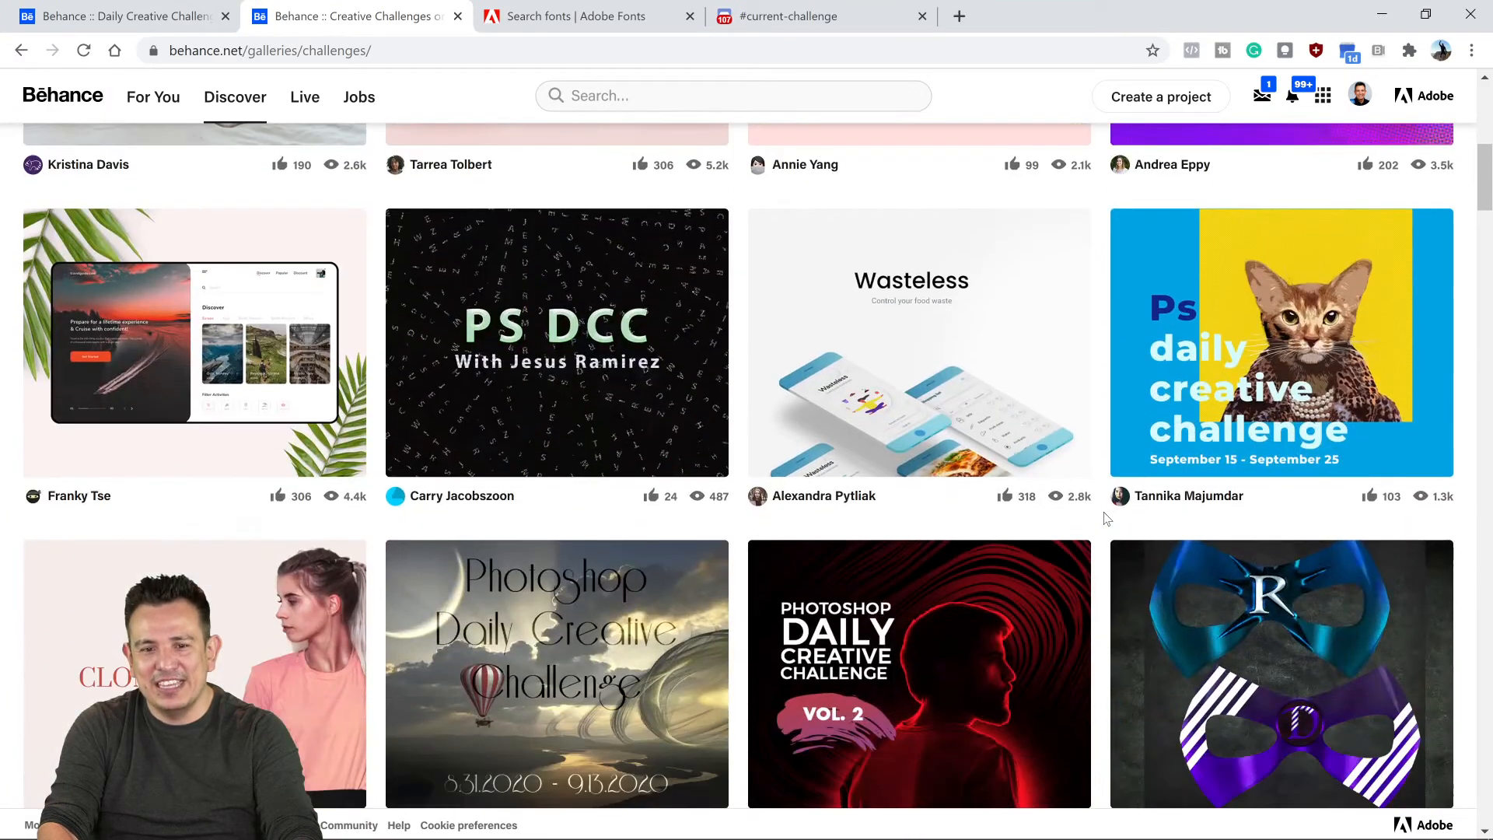
scroll(1104, 517, "up", 6)
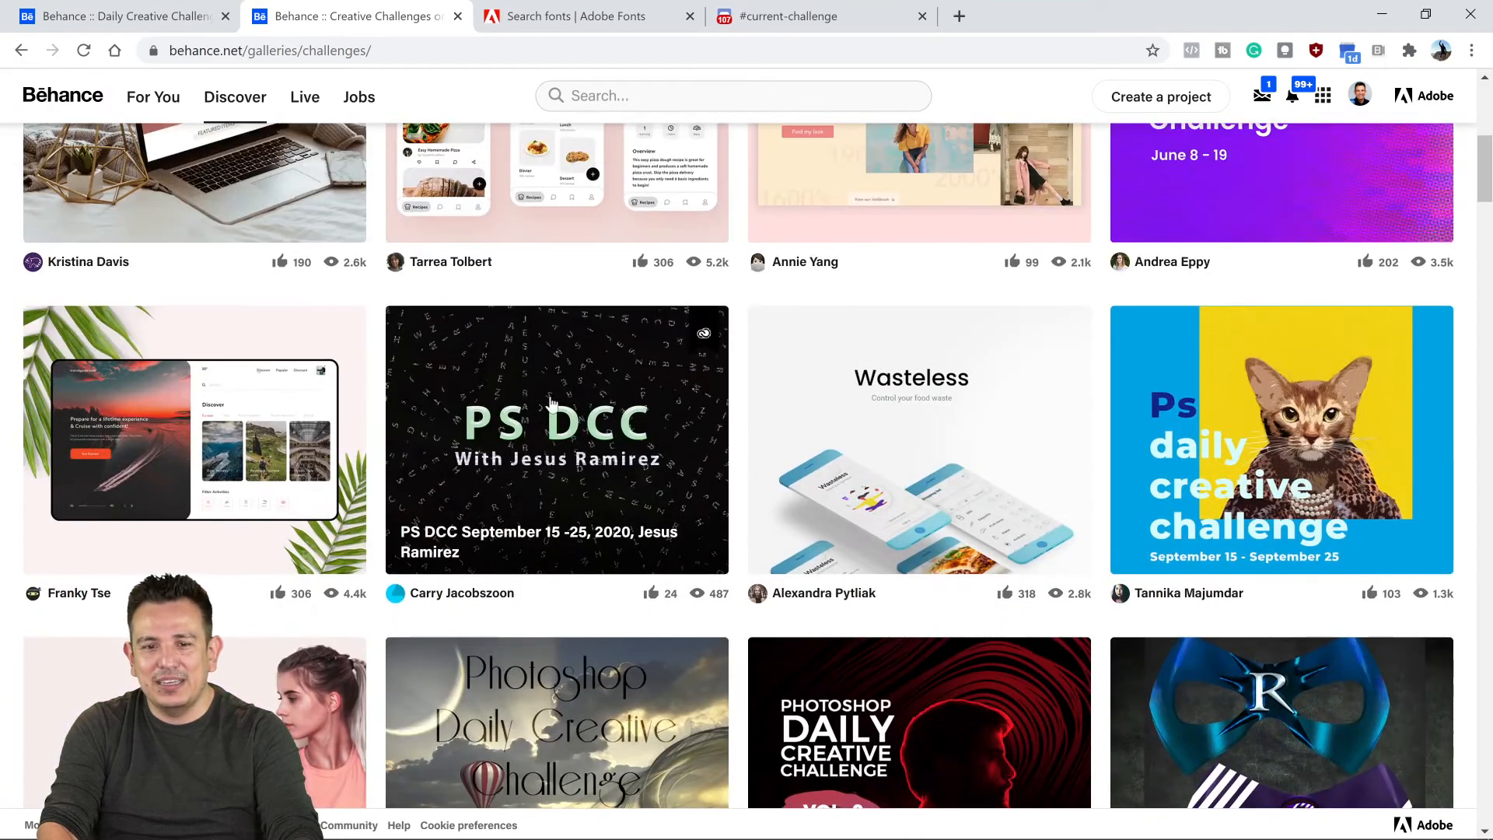
- Open the PS DCC September 15-25, 2020 project, review its challenge entries to the end, and return to the start of the gallery
left_click(573, 464)
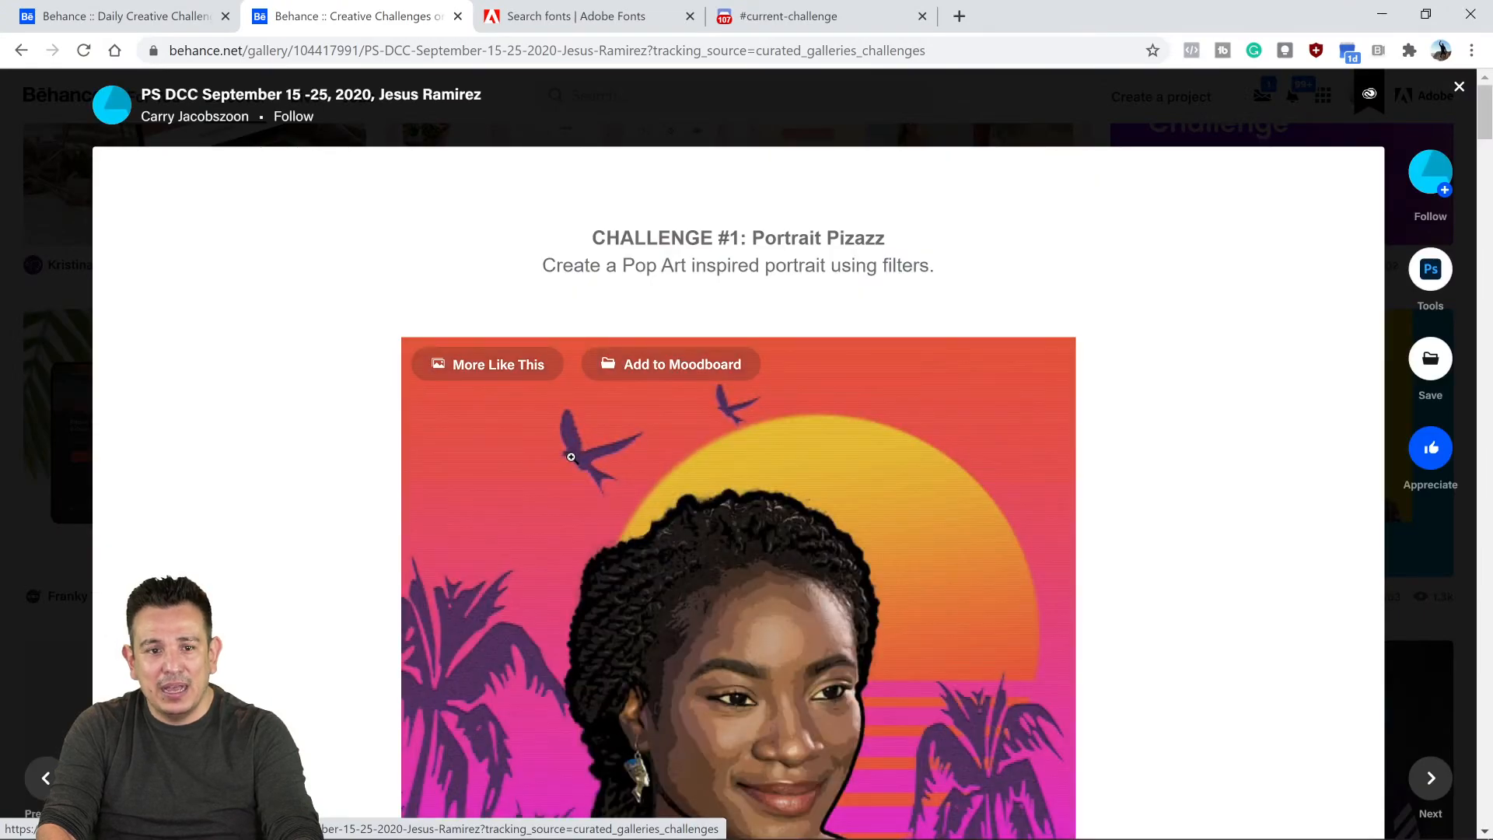
scroll(399, 539, "down", 20)
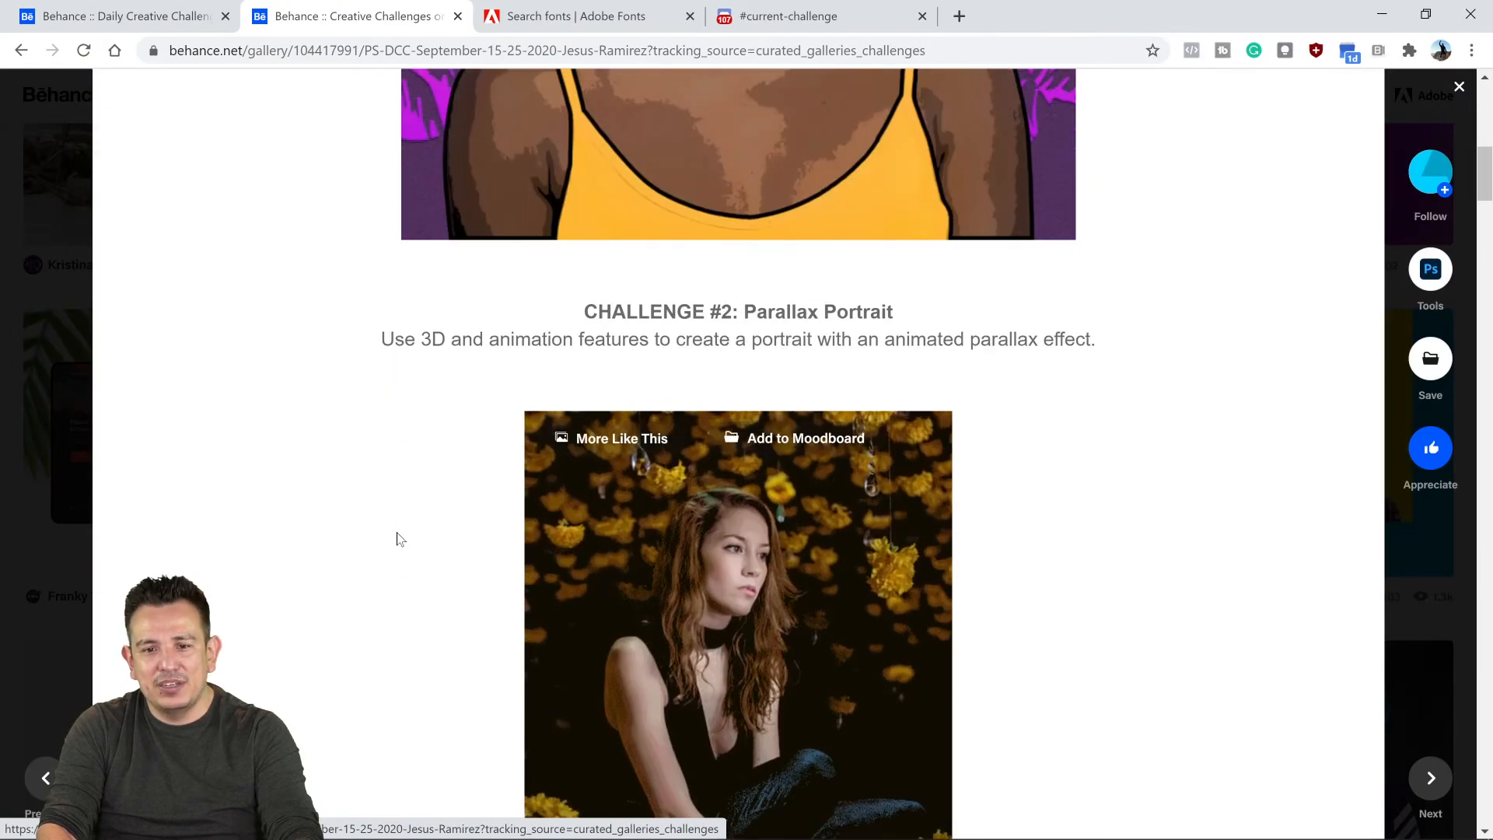
scroll(400, 539, "down", 20)
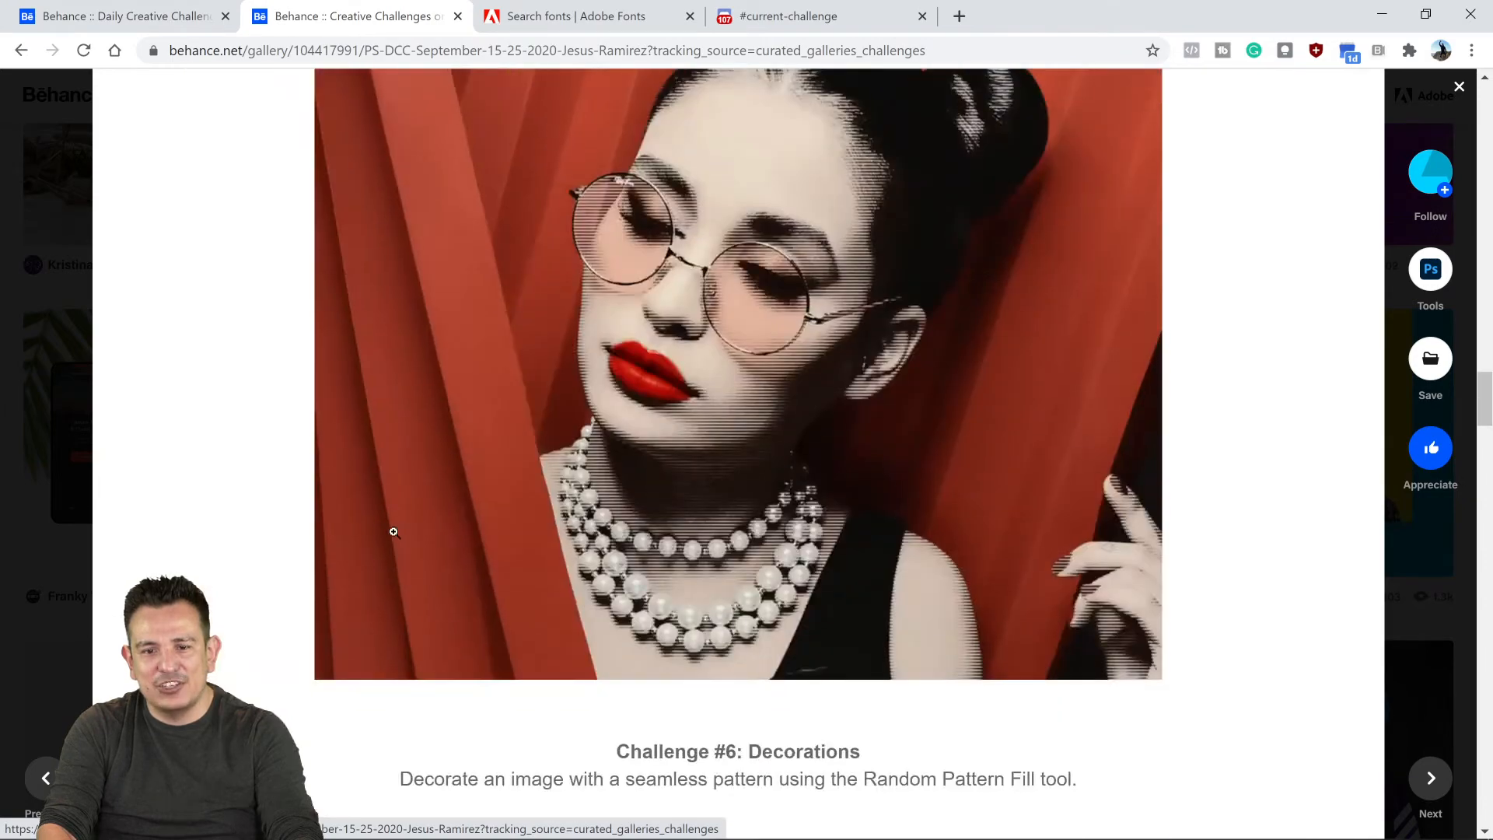
scroll(393, 532, "down", 20)
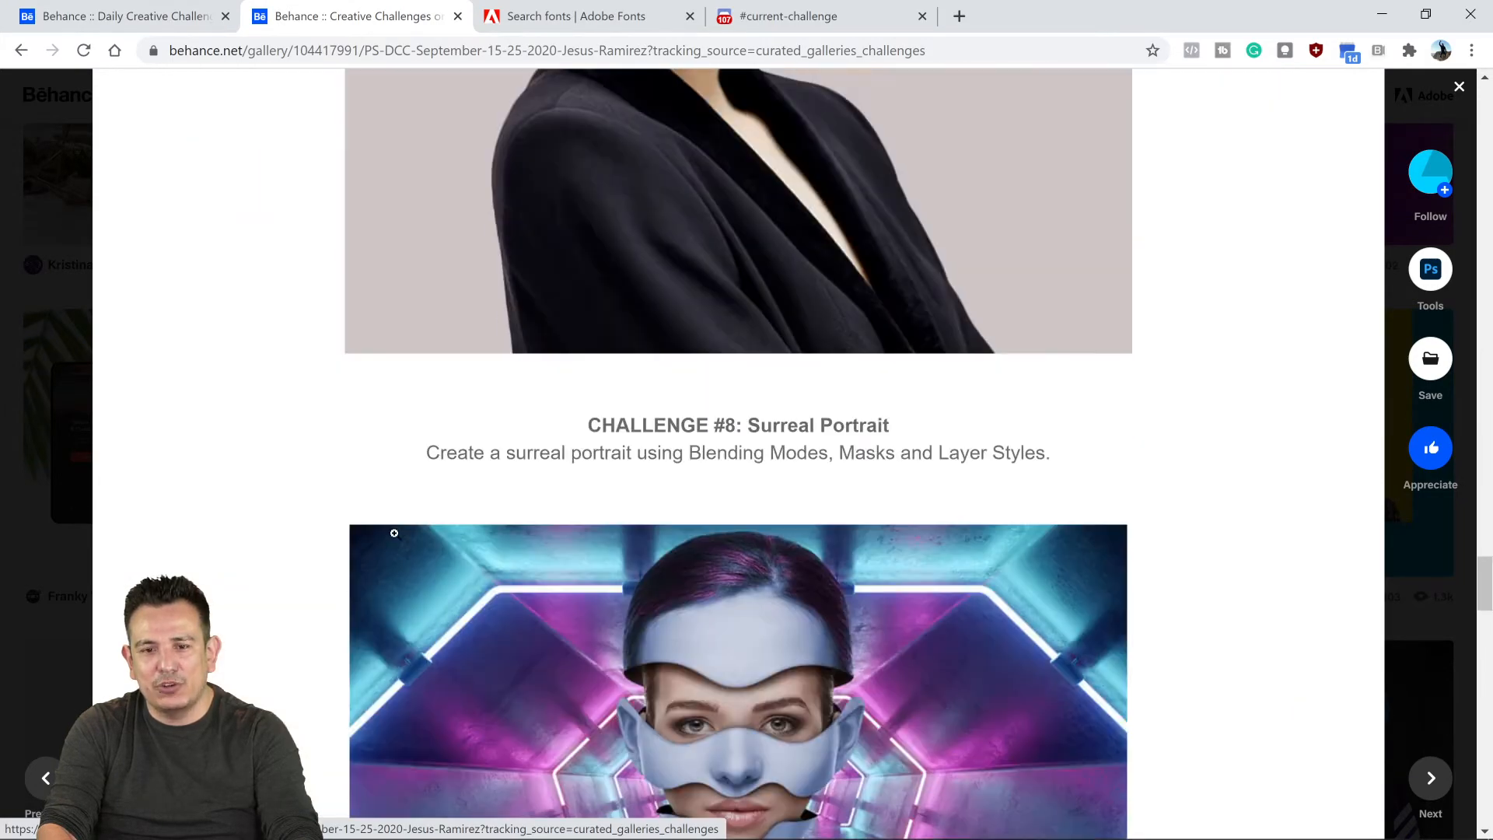
scroll(396, 539, "down", 15)
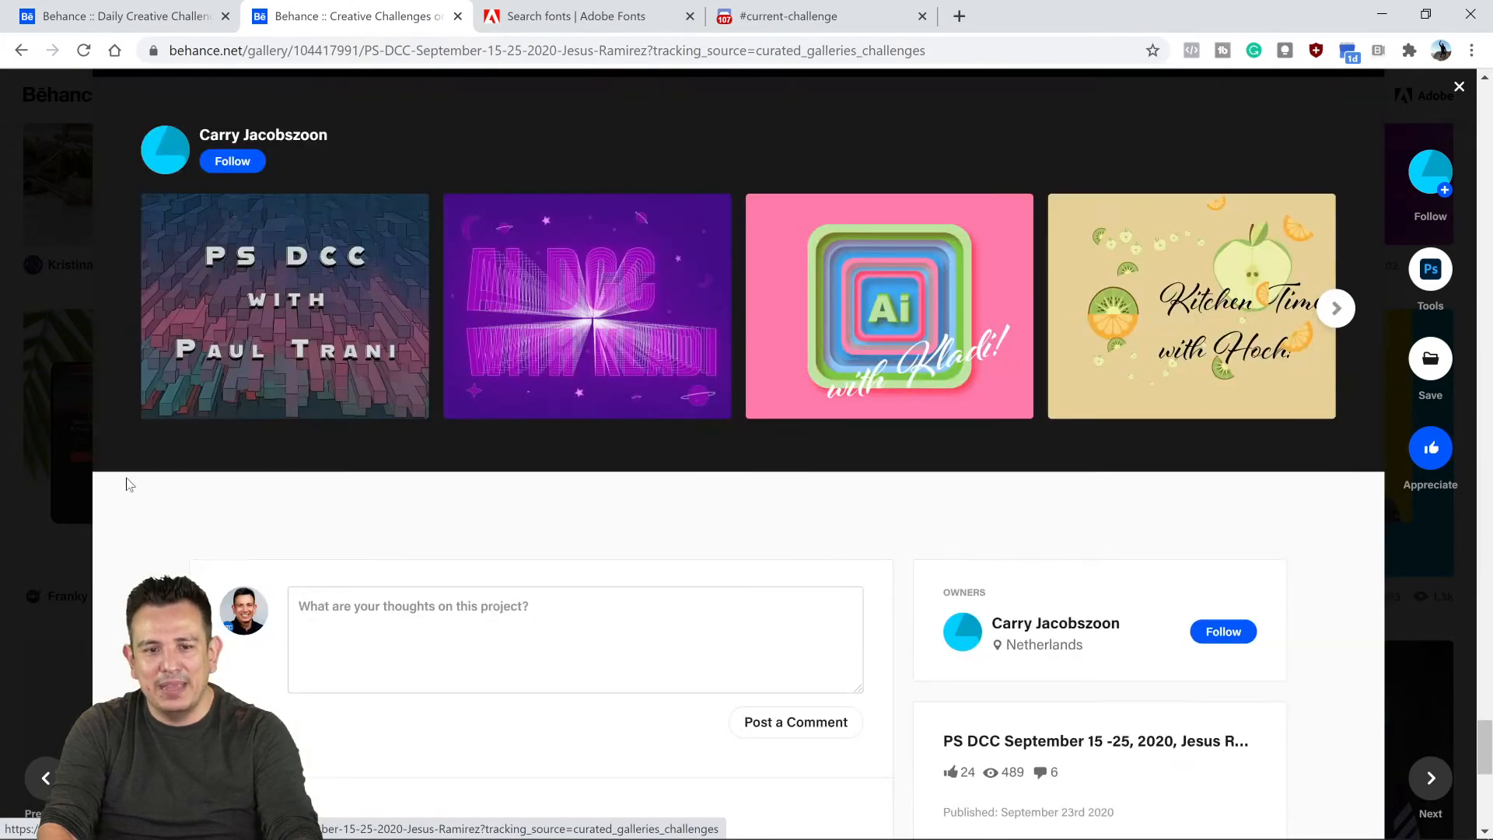
scroll(114, 478, "up", 5)
left_click(21, 311)
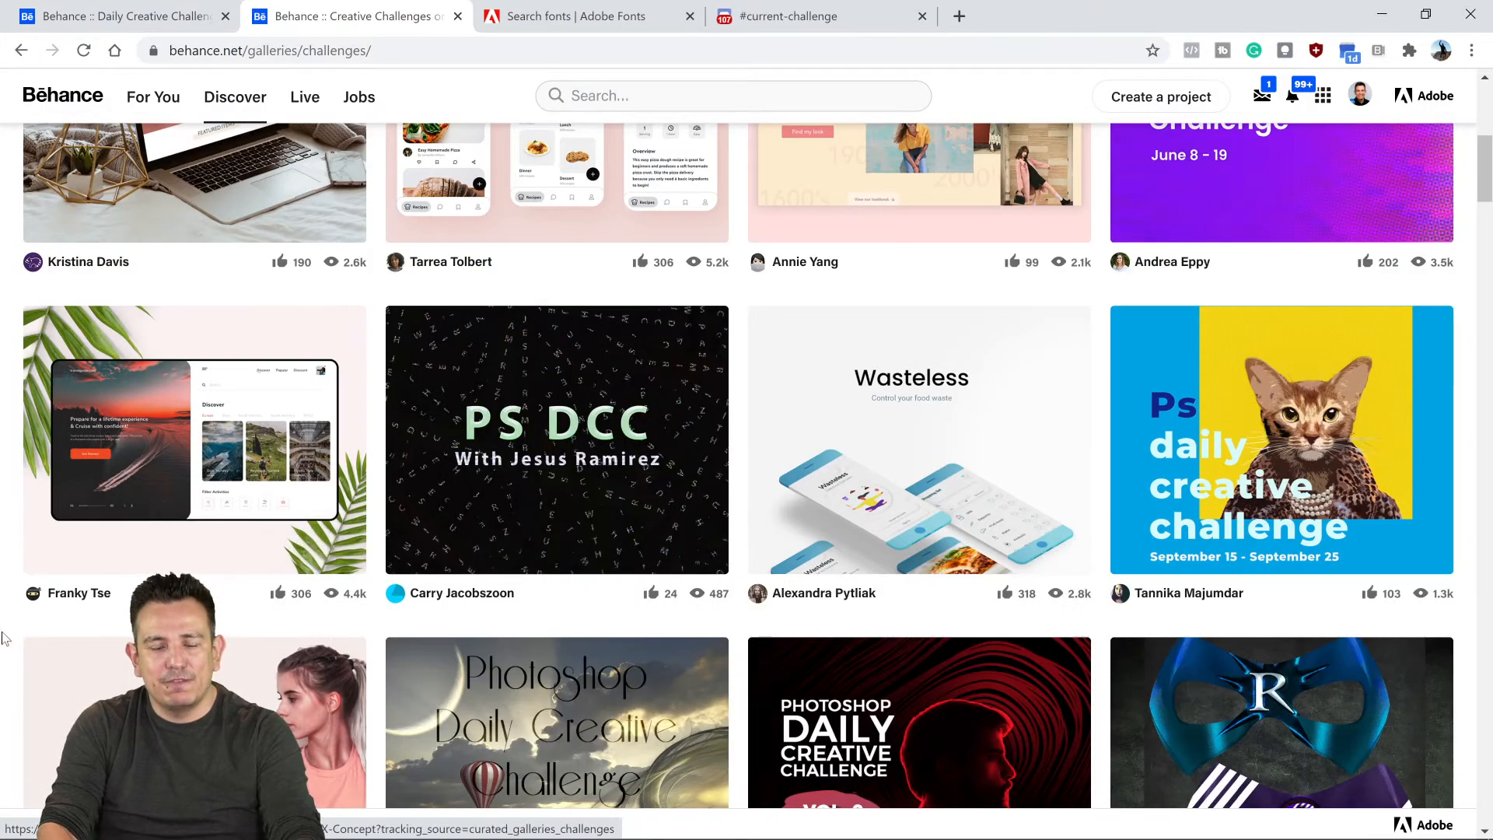
scroll(64, 668, "up", 6)
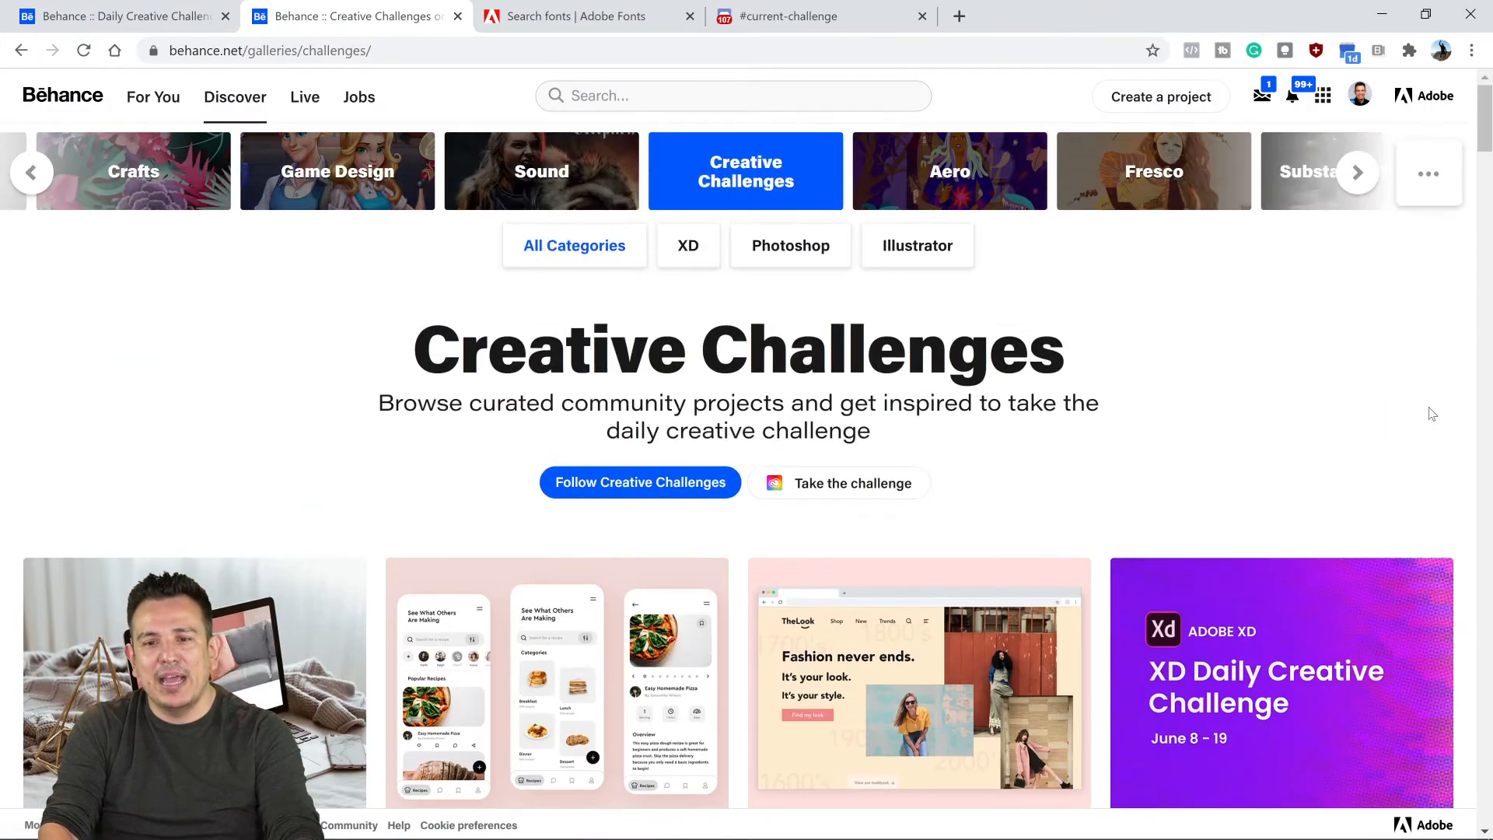